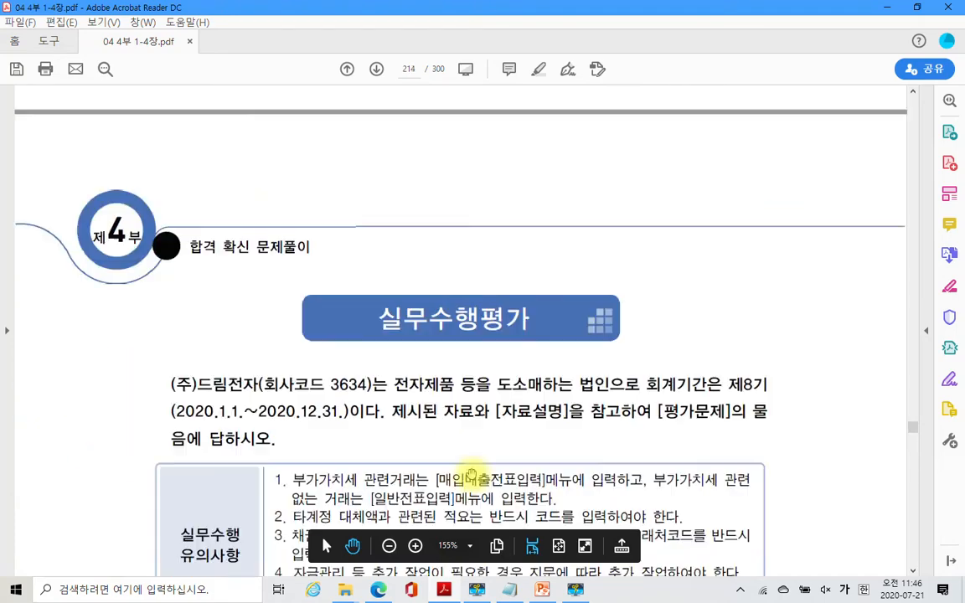
- Highlight 104.정부보조금 in yellow in the page 214 exam question, then open the Start menu
{"action": "scroll", "coordinate": [460, 472], "scroll_direction": "down", "scroll_amount": 3}
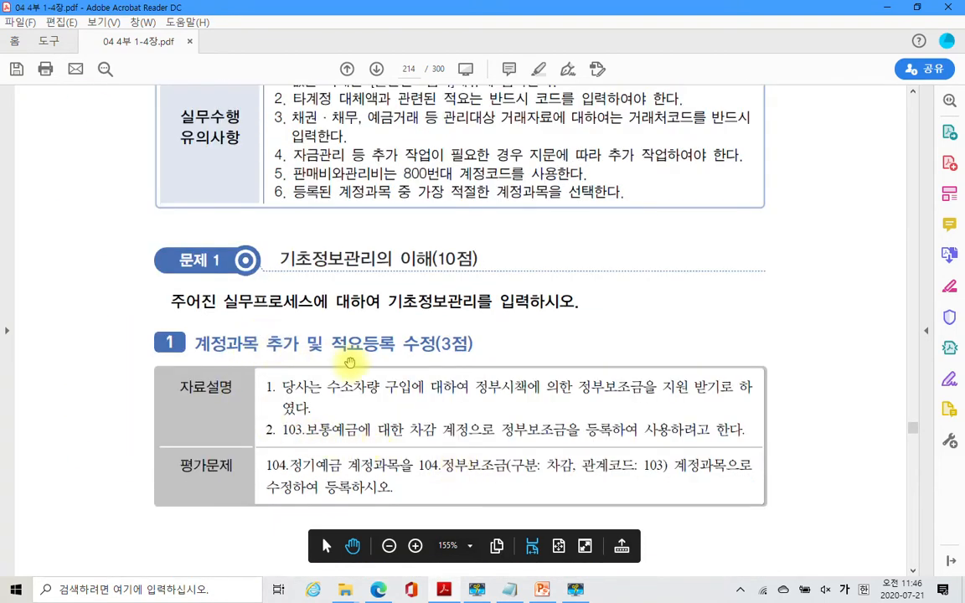
{"action": "scroll", "coordinate": [328, 401], "scroll_direction": "down", "scroll_amount": 2}
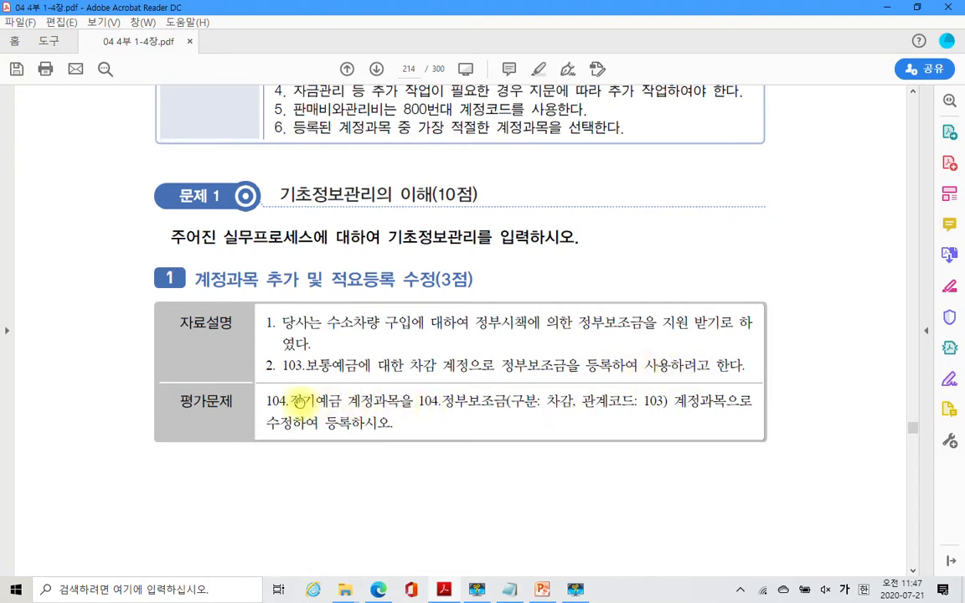
{"action": "left_click_drag", "start_coordinate": [267, 402], "coordinate": [373, 403]}
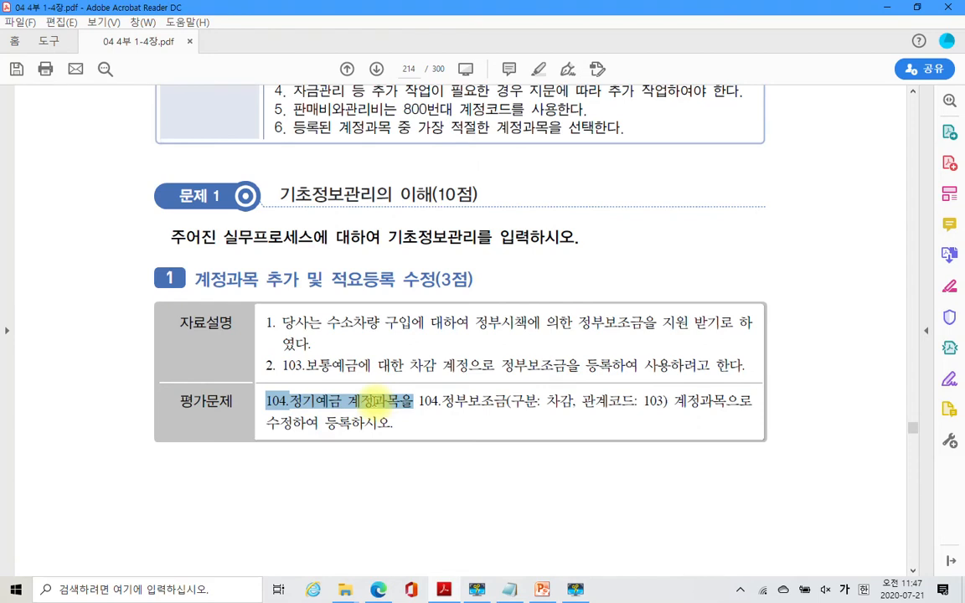
{"action": "left_click_drag", "start_coordinate": [418, 402], "coordinate": [505, 405]}
{"action": "left_click", "coordinate": [556, 444]}
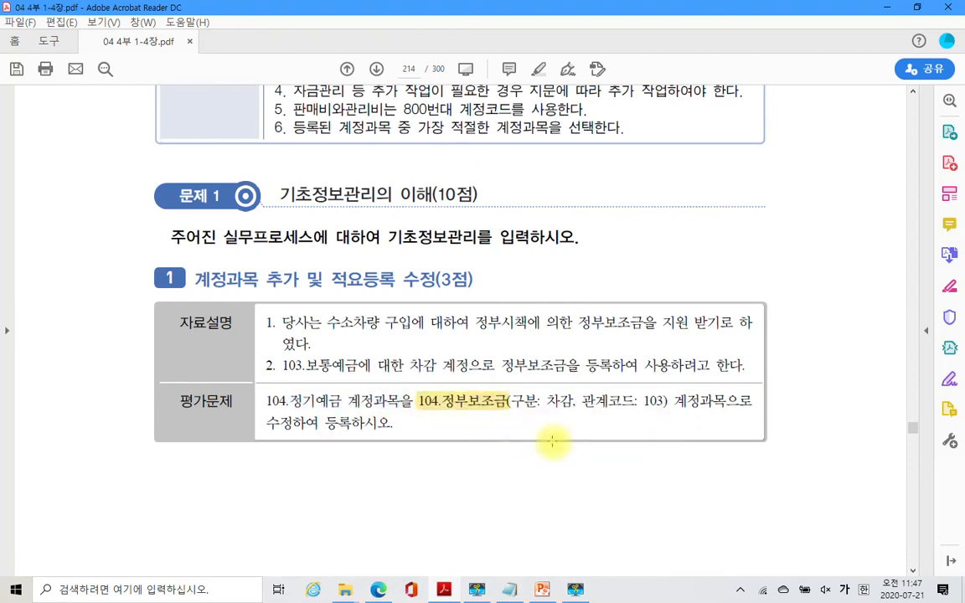
{"action": "left_click", "coordinate": [16, 589]}
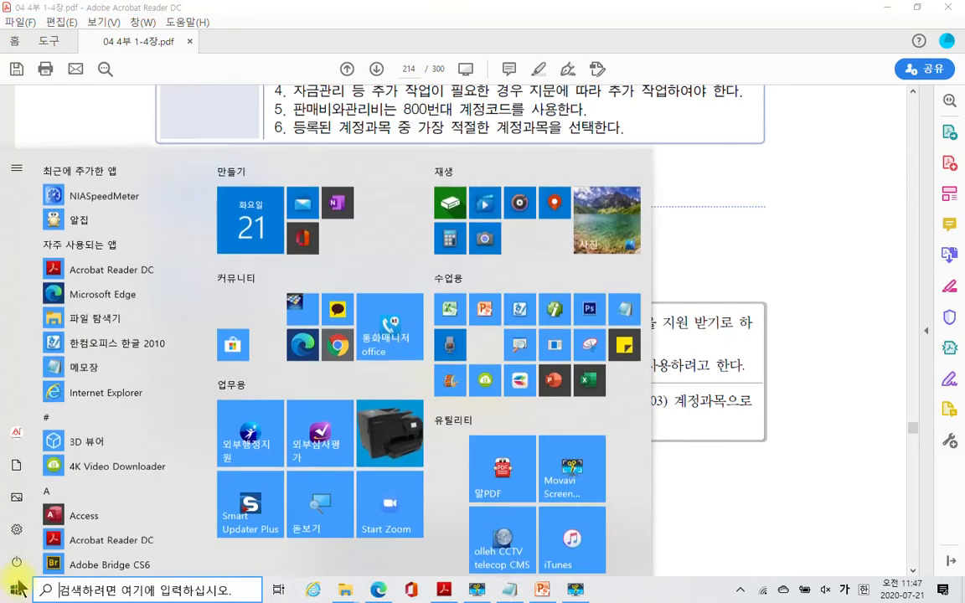
- Launch Smart A, log in to company 3634, maximize the window and show the accounting menu
{"action": "left_click", "coordinate": [556, 303]}
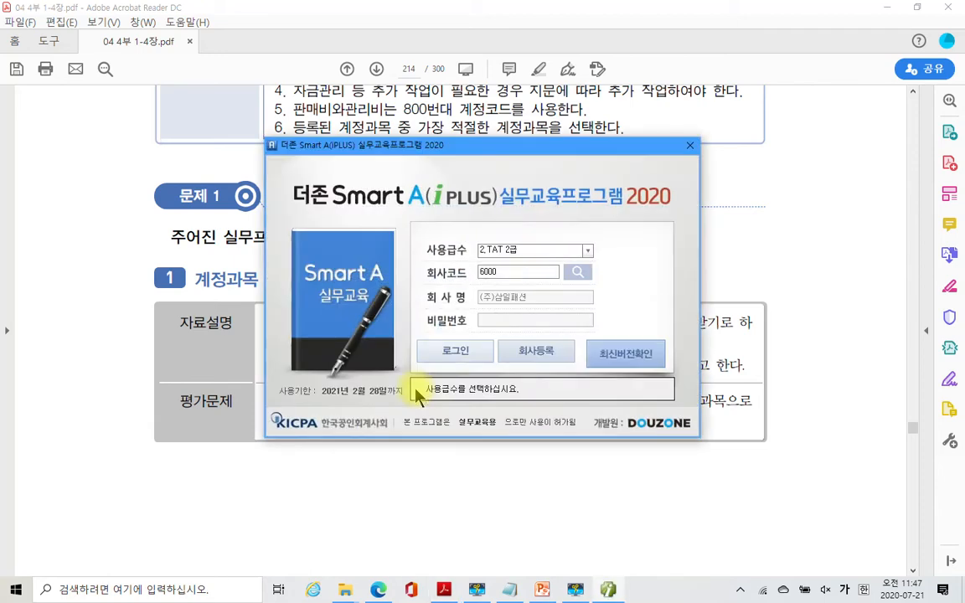
{"action": "left_click", "coordinate": [506, 274]}
{"action": "type", "text": "3634"}
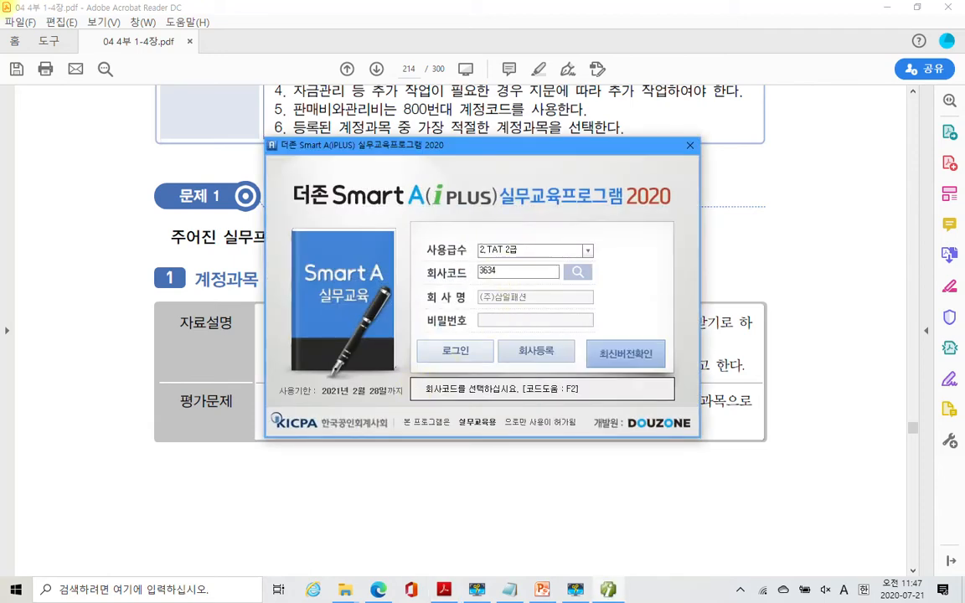
{"action": "key", "text": "Return"}
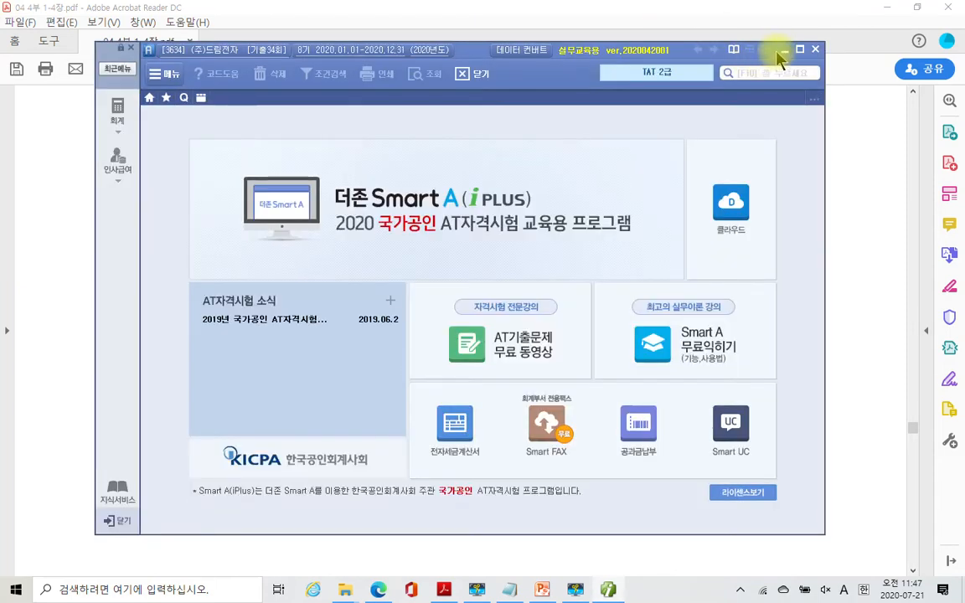
{"action": "left_click", "coordinate": [799, 49]}
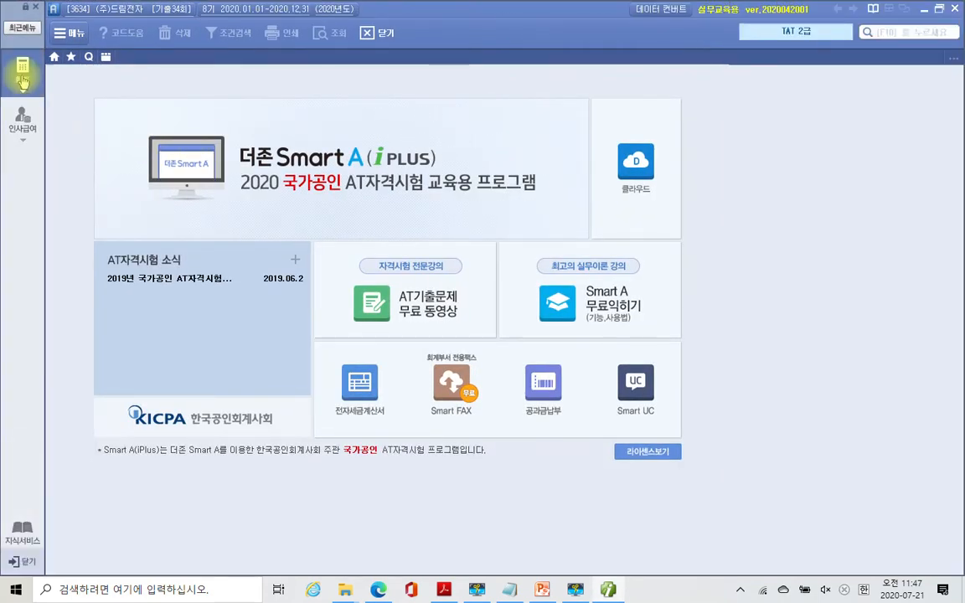
{"action": "left_click", "coordinate": [22, 69]}
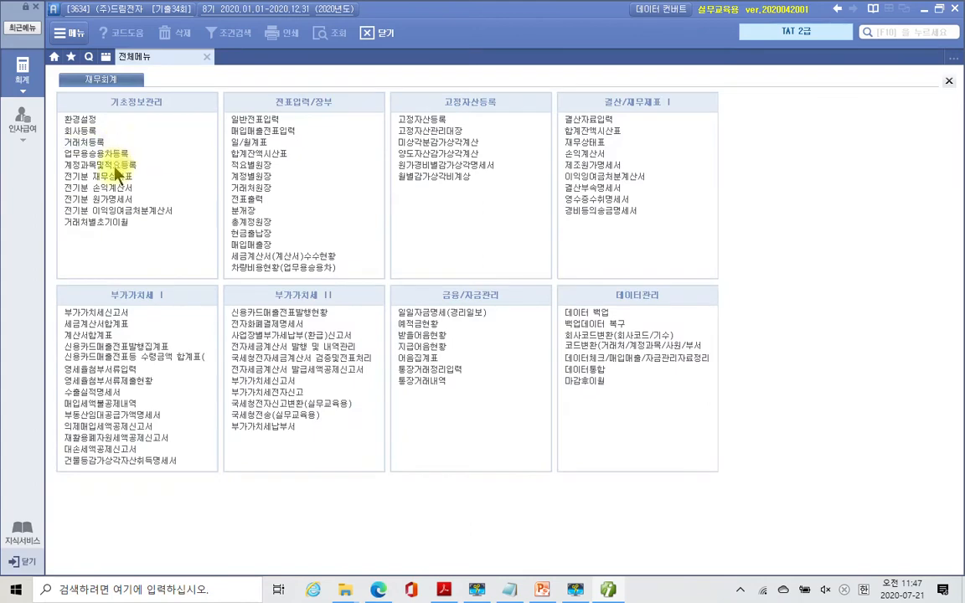
- Open 계정과목및적요등록 and select the row for account 104
{"action": "left_click", "coordinate": [109, 166]}
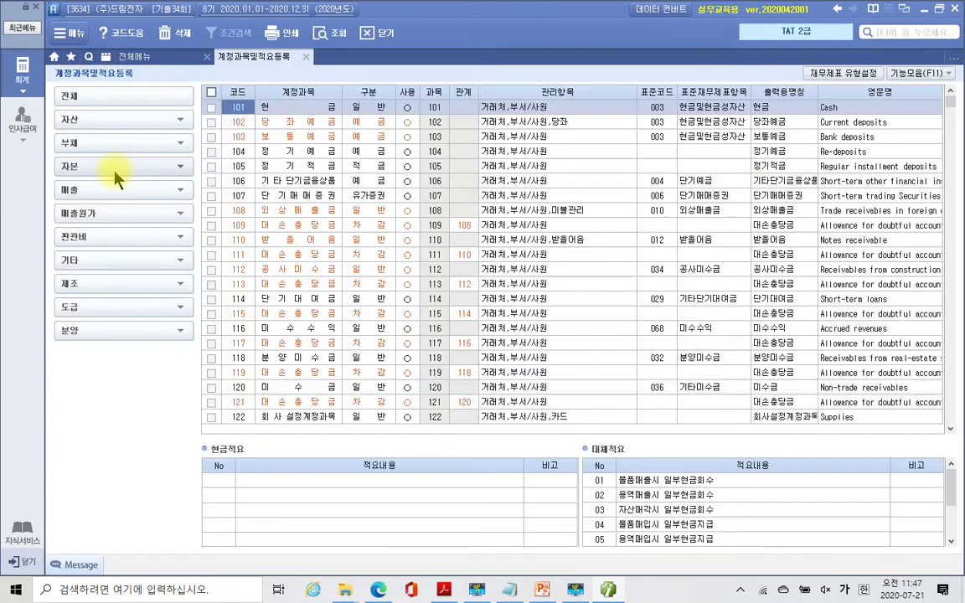
{"action": "key", "text": "Down"}
{"action": "key", "text": "Down"}
{"action": "key", "text": "Down"}
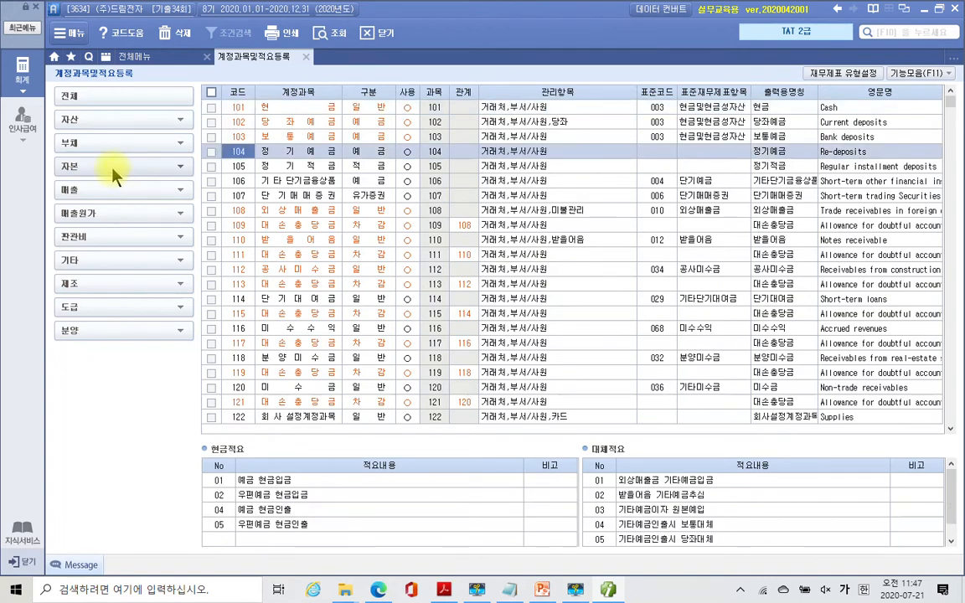
{"action": "left_click", "coordinate": [305, 166]}
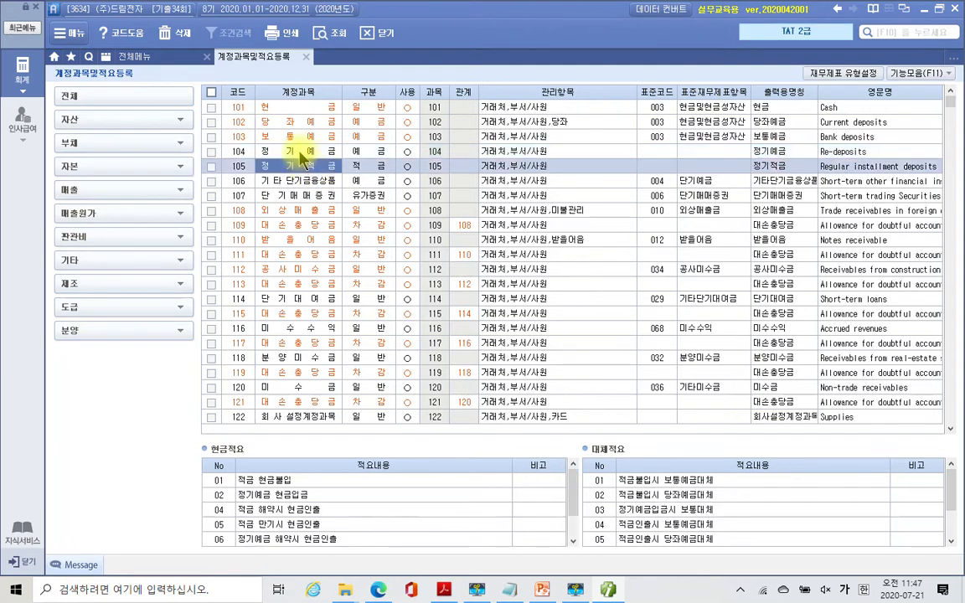
{"action": "left_click", "coordinate": [300, 152]}
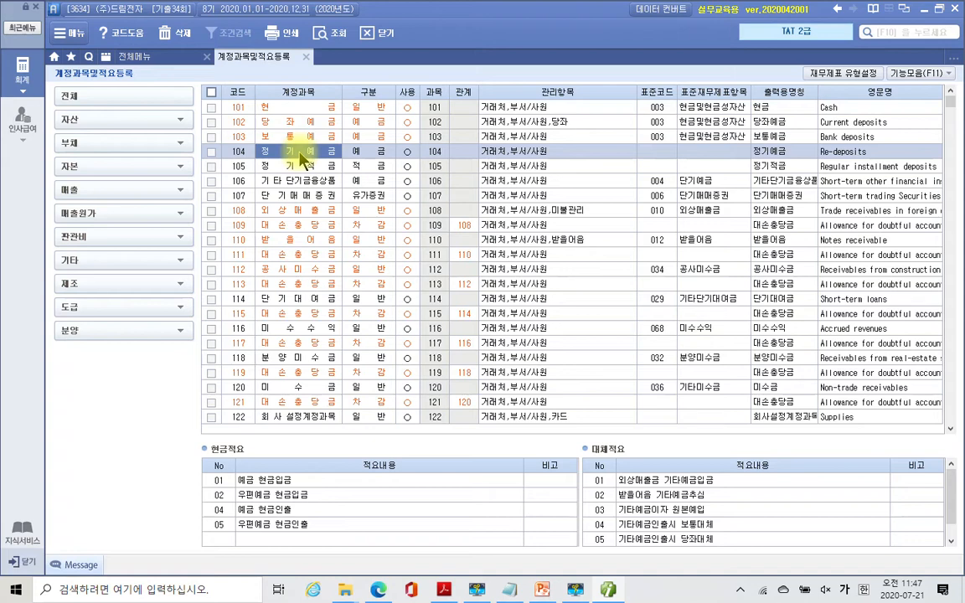
- Rename account 104 to 정부보조금 with 구분 4 (차감), keeping it in use
{"action": "type", "text": "정"}
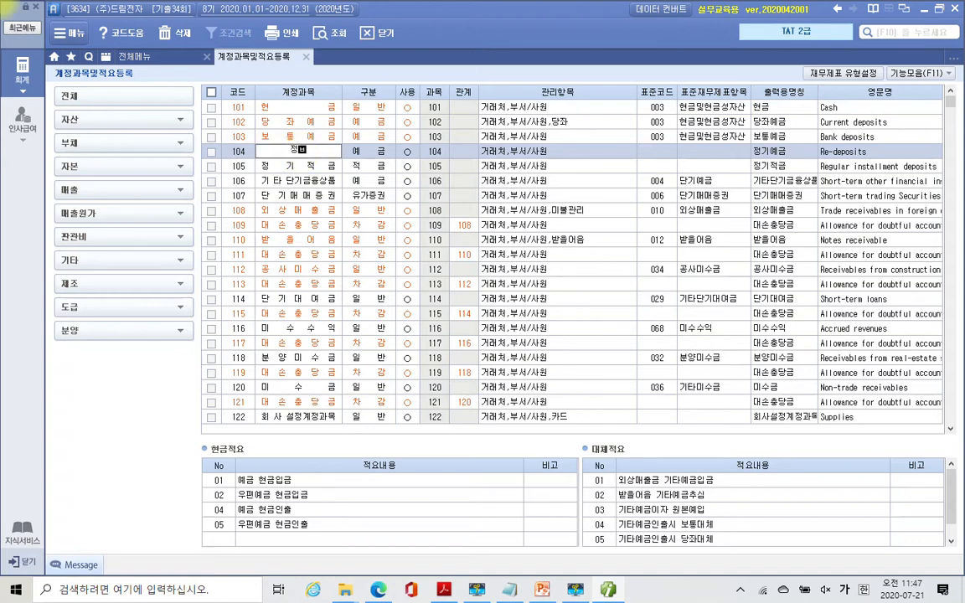
{"action": "type", "text": "부보조금"}
{"action": "key", "text": "Return"}
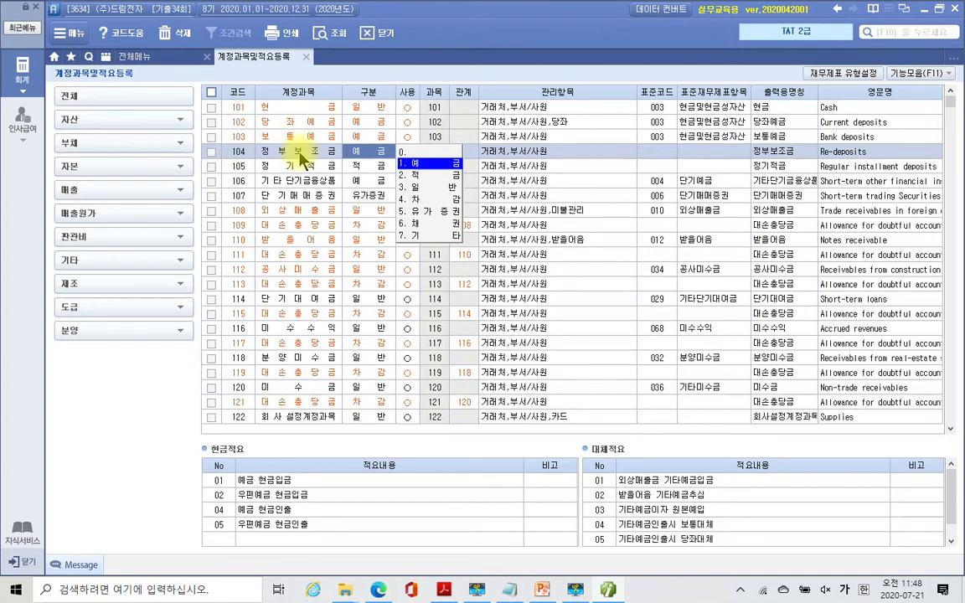
{"action": "type", "text": "4"}
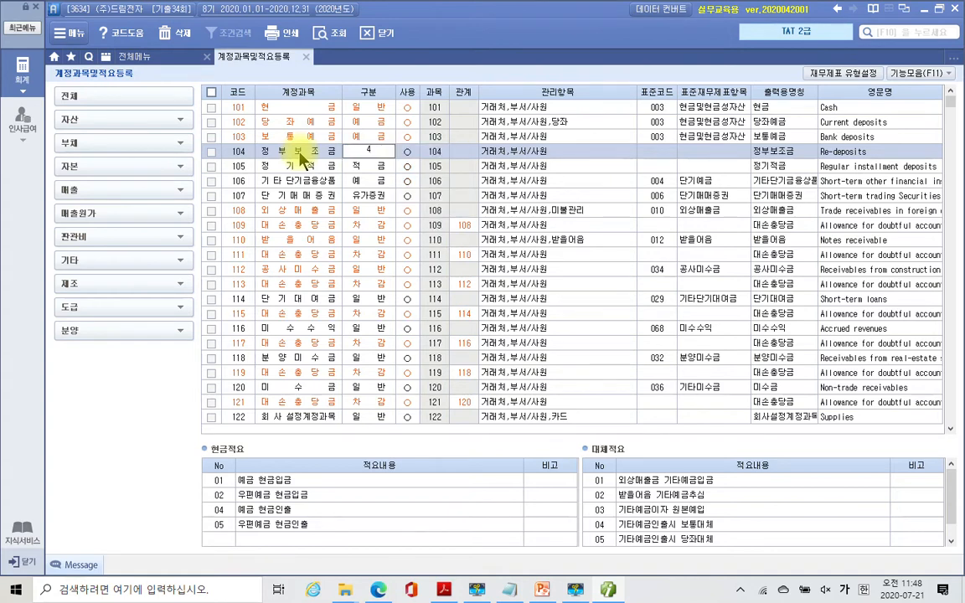
{"action": "key", "text": "Return"}
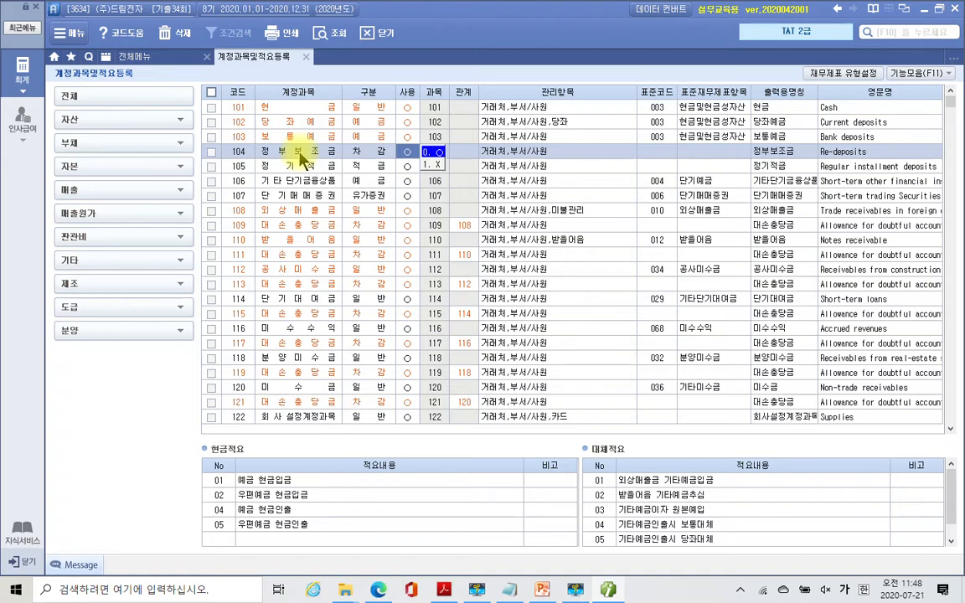
{"action": "key", "text": "Return"}
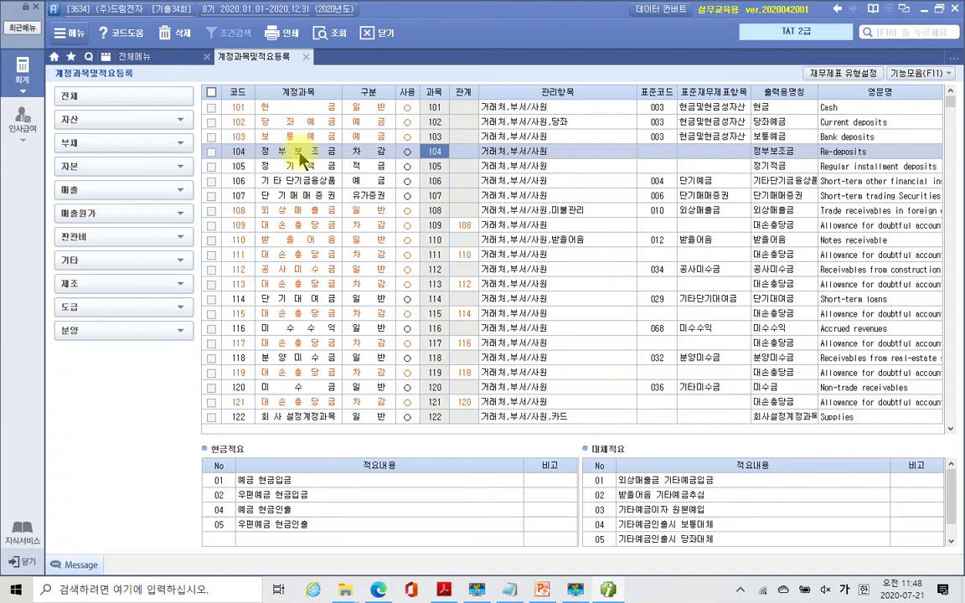
{"action": "key", "text": "BackSpace"}
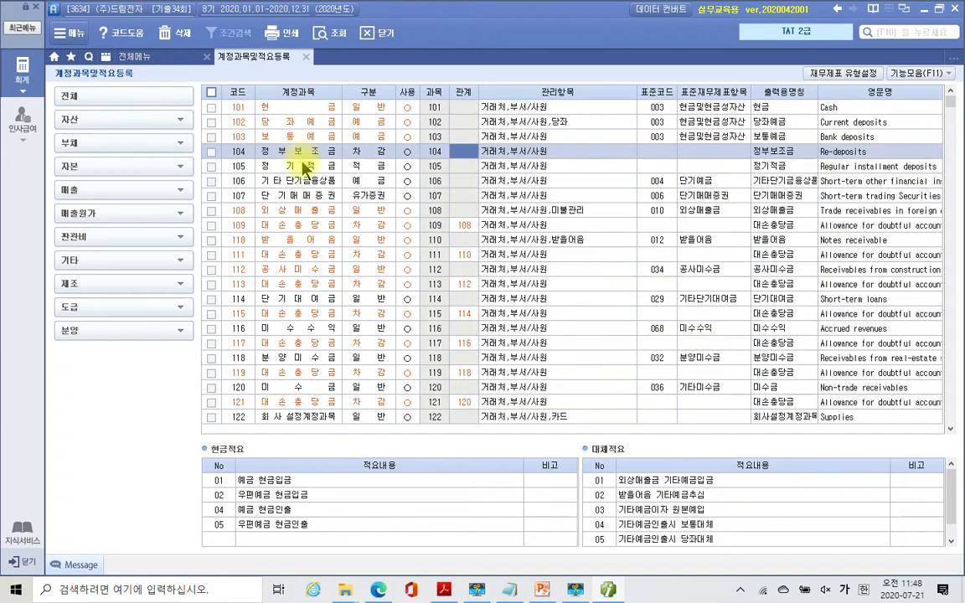
- Give account 104 정부보조금 relation code 103 and verify its name and code
{"action": "left_click", "coordinate": [379, 154]}
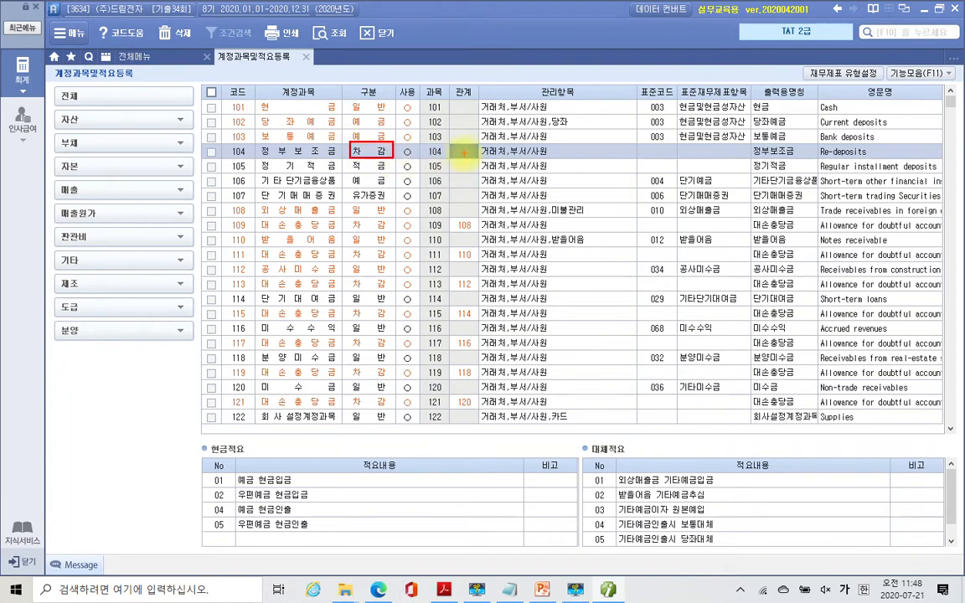
{"action": "left_click", "coordinate": [478, 158]}
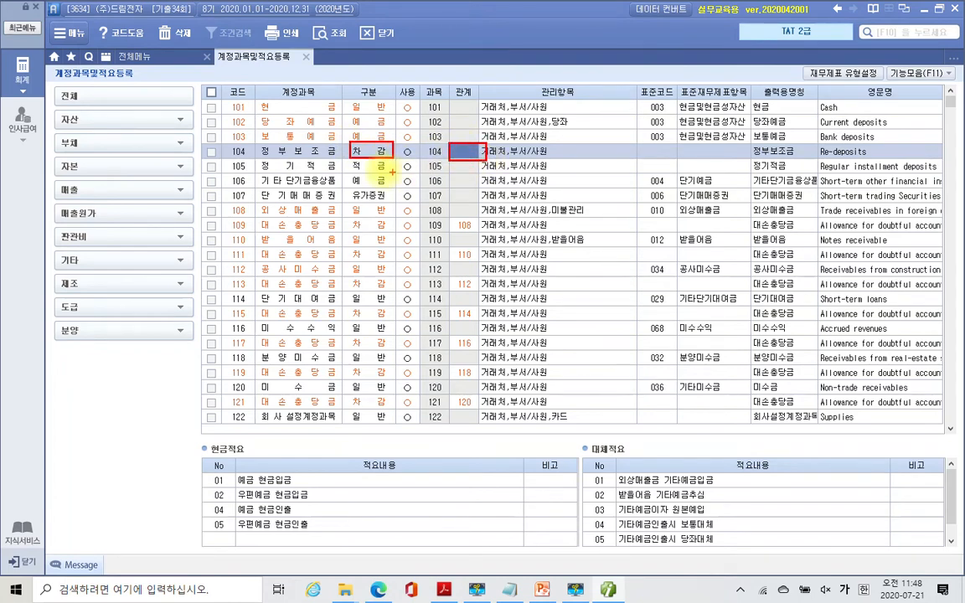
{"action": "left_click_drag", "start_coordinate": [270, 141], "coordinate": [356, 143]}
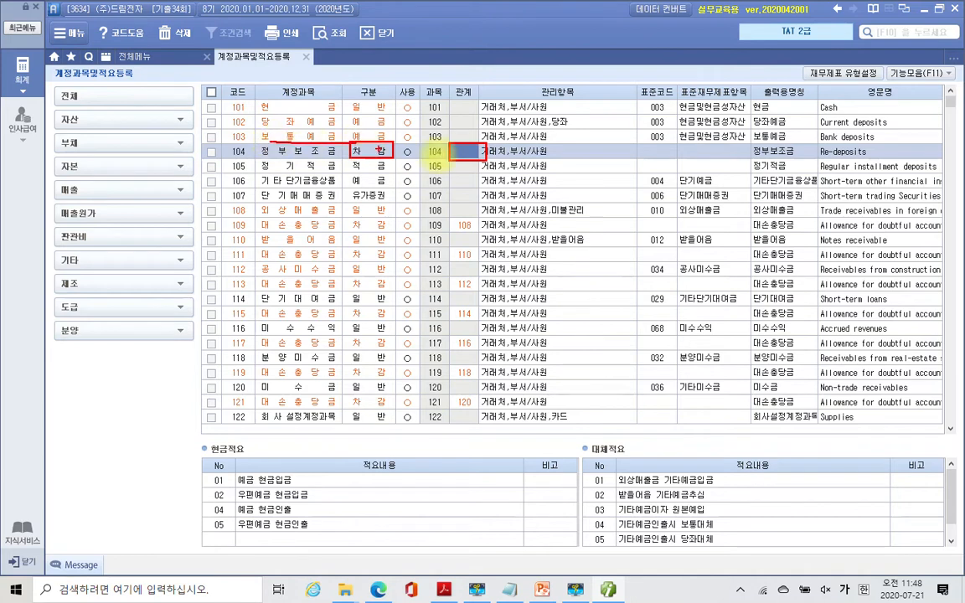
{"action": "mouse_move", "coordinate": [457, 155]}
{"action": "left_mouse_down"}
{"action": "mouse_move", "coordinate": [471, 151]}
{"action": "mouse_move", "coordinate": [469, 160]}
{"action": "left_mouse_up"}
{"action": "key", "text": "Escape"}
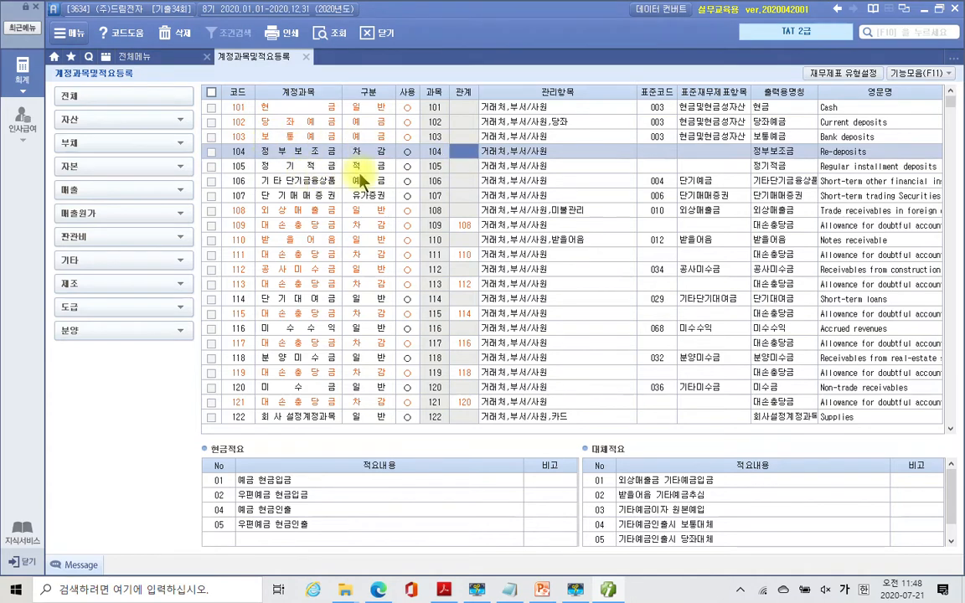
{"action": "type", "text": "103"}
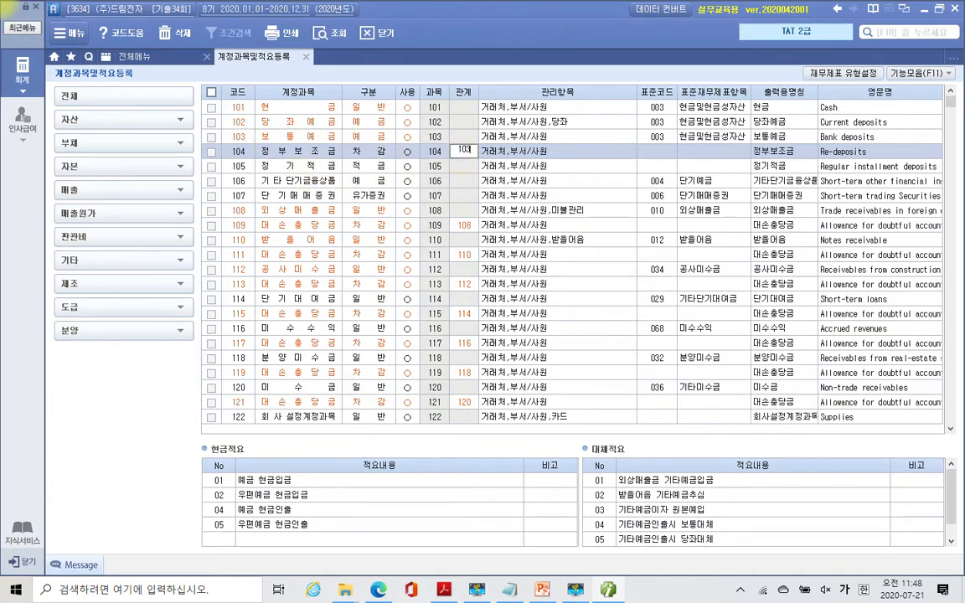
{"action": "key", "text": "Return"}
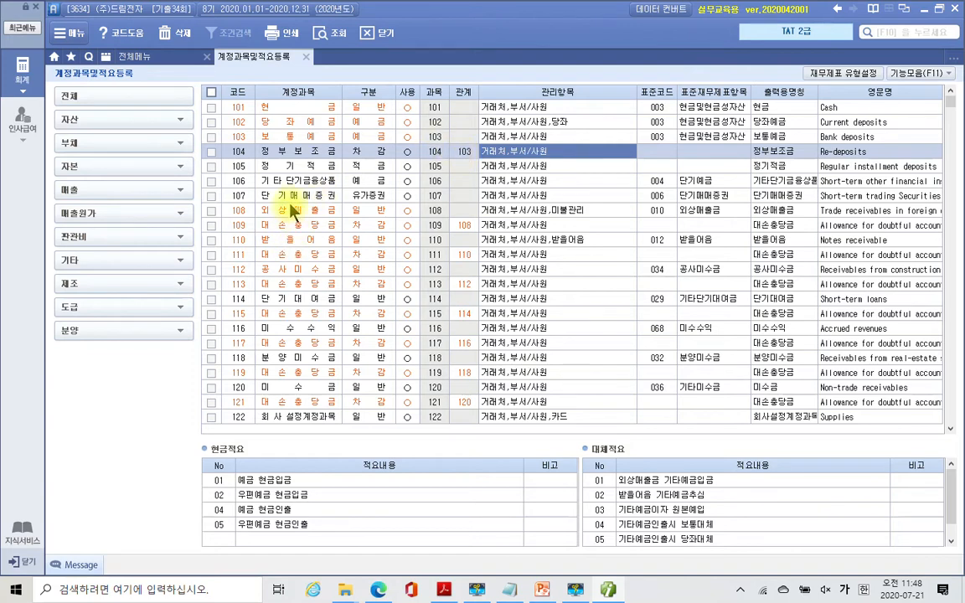
{"action": "left_click", "coordinate": [292, 152]}
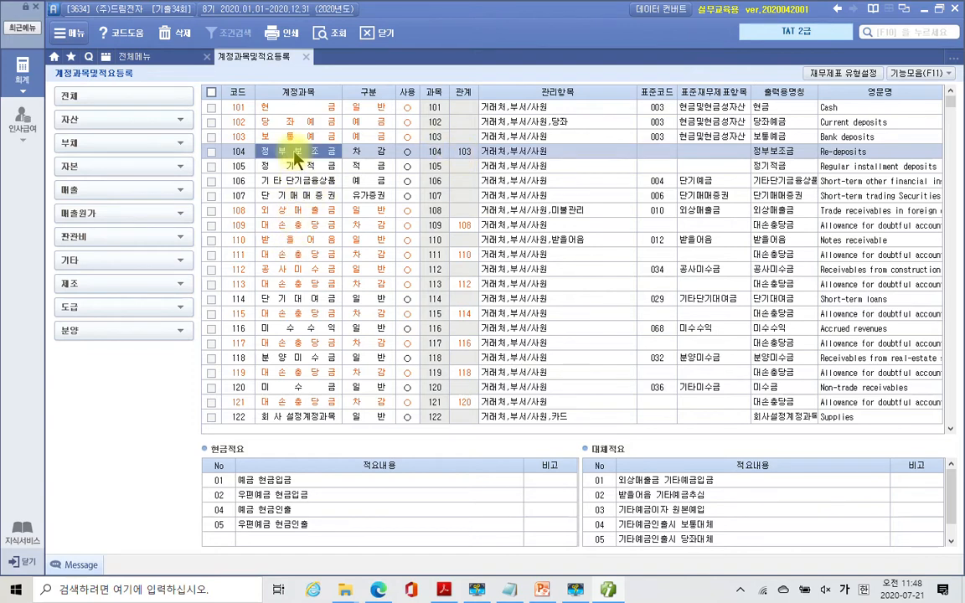
{"action": "left_click", "coordinate": [469, 152]}
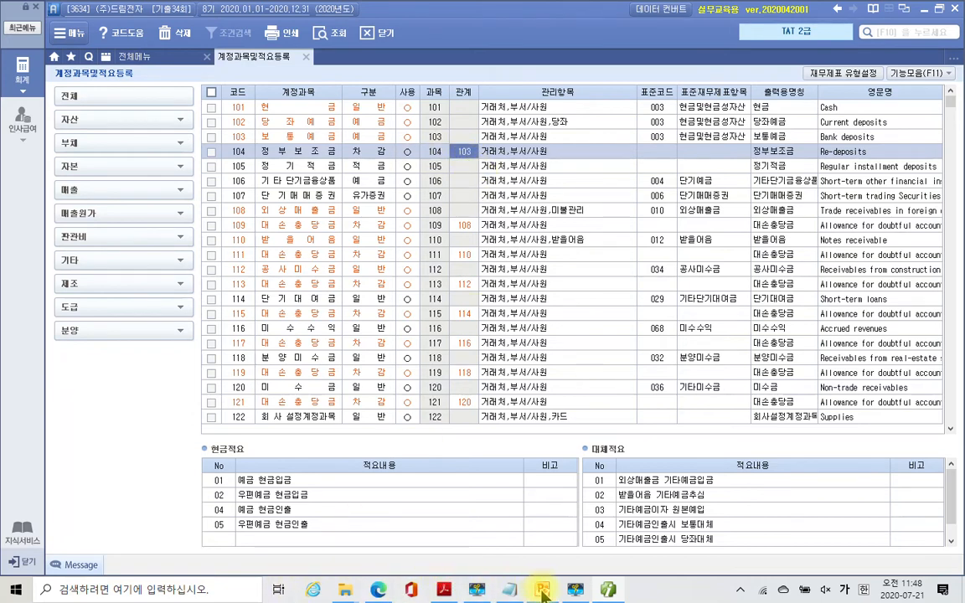
- Switch to the PDF exam questions and scroll down to Problem 2
{"action": "left_click", "coordinate": [460, 592]}
{"action": "scroll", "coordinate": [476, 425], "scroll_direction": "down", "scroll_amount": 1}
{"action": "right_click", "coordinate": [486, 429]}
{"action": "left_click", "coordinate": [422, 410]}
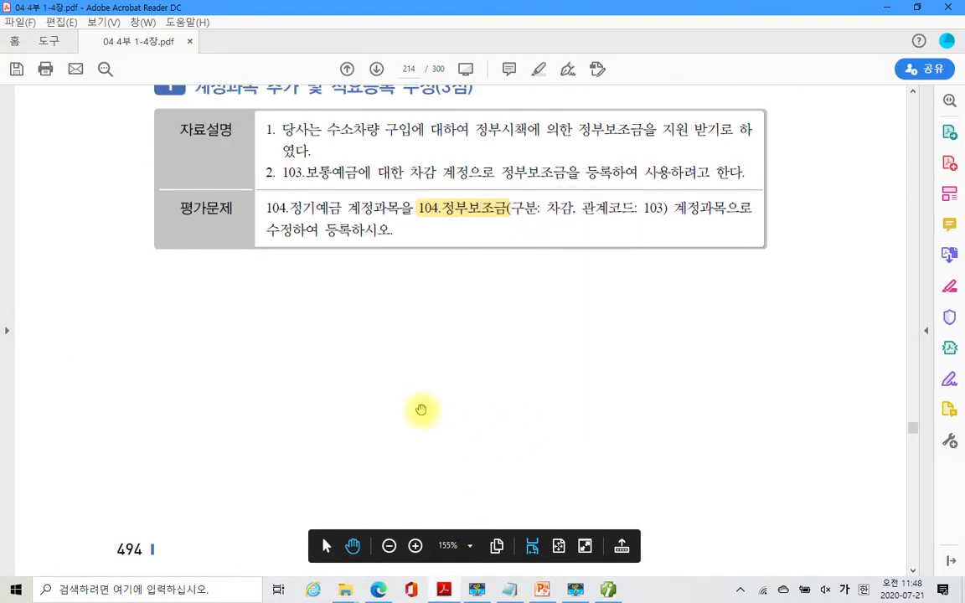
{"action": "scroll", "coordinate": [449, 440], "scroll_direction": "down", "scroll_amount": 6}
{"action": "scroll", "coordinate": [466, 430], "scroll_direction": "down", "scroll_amount": 3}
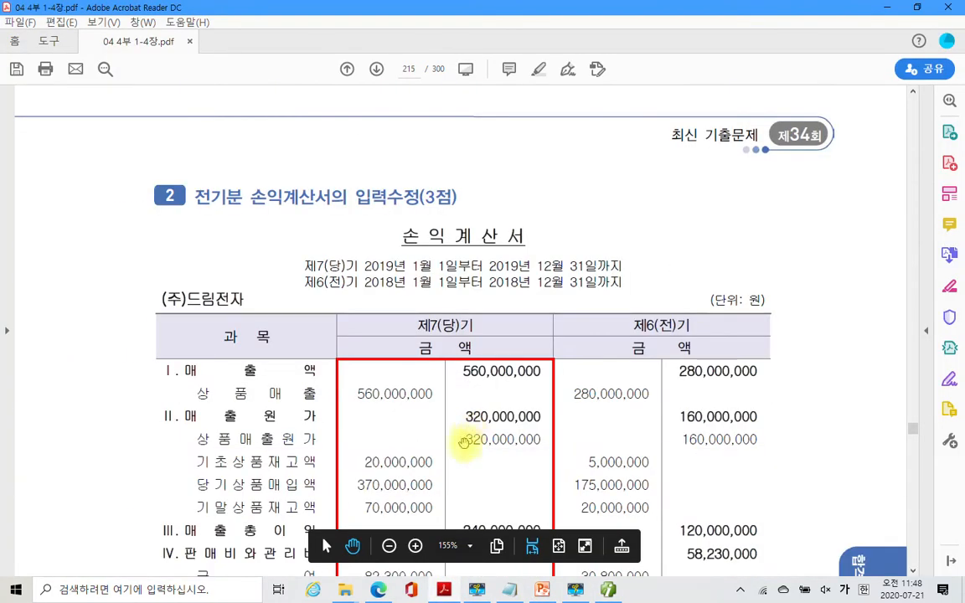
{"action": "scroll", "coordinate": [467, 439], "scroll_direction": "down", "scroll_amount": 2}
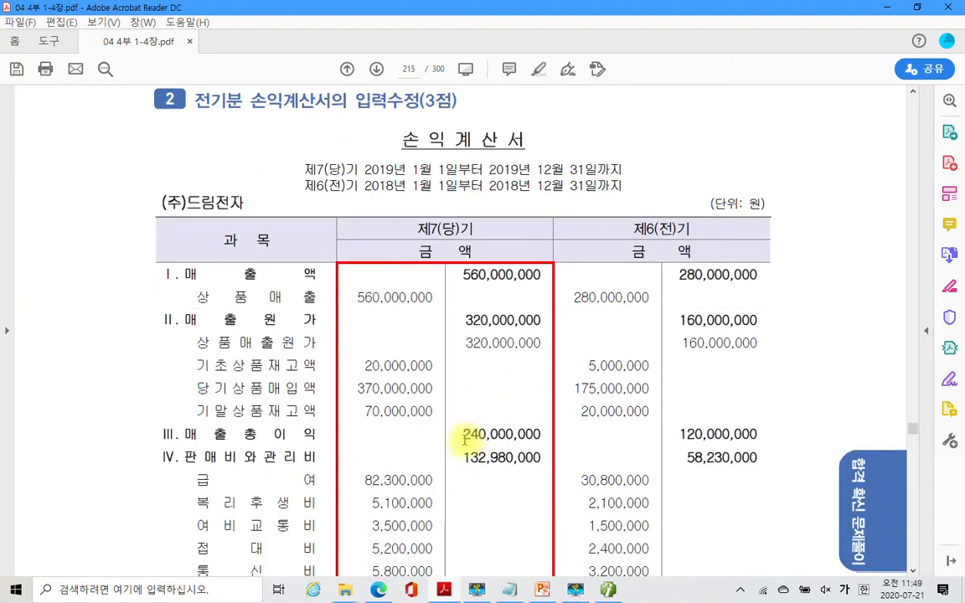
{"action": "scroll", "coordinate": [465, 440], "scroll_direction": "down", "scroll_amount": 2}
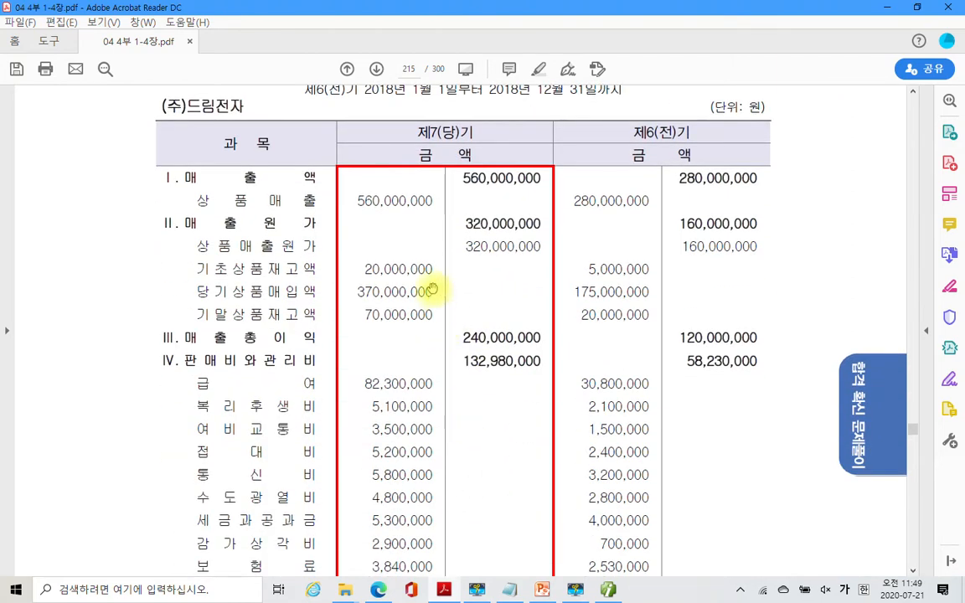
- Highlight the 70,000,000 ending inventory figure with 텍스트 강조, then return to Smart A
{"action": "left_click_drag", "start_coordinate": [360, 315], "coordinate": [435, 315]}
{"action": "right_click", "coordinate": [433, 318]}
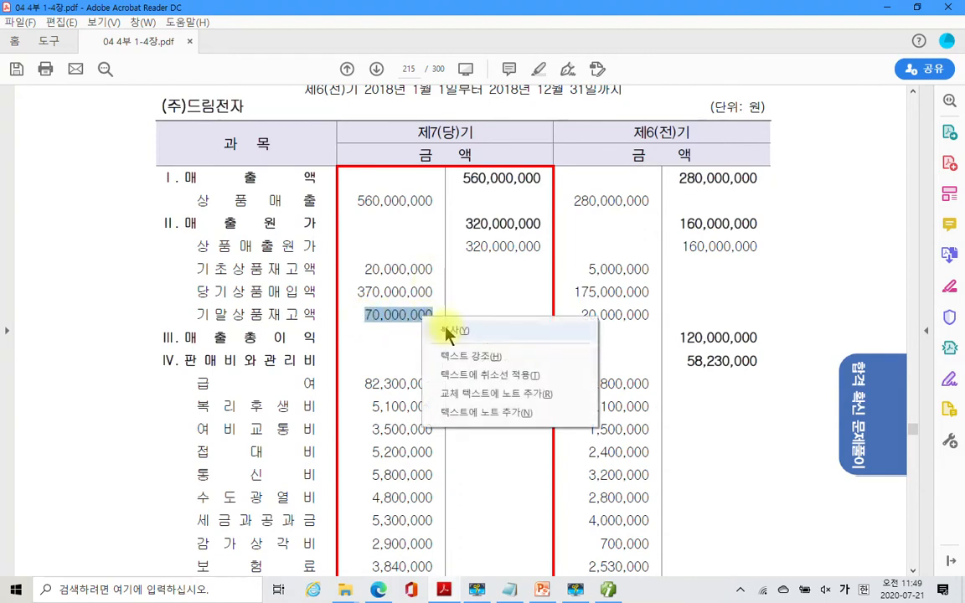
{"action": "left_click", "coordinate": [495, 369]}
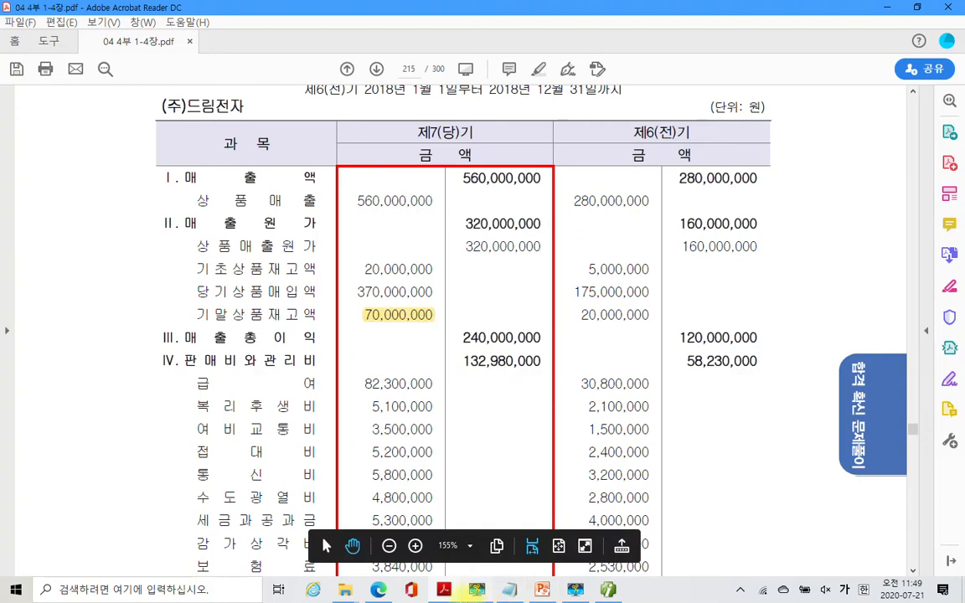
{"action": "key", "text": "alt+Tab"}
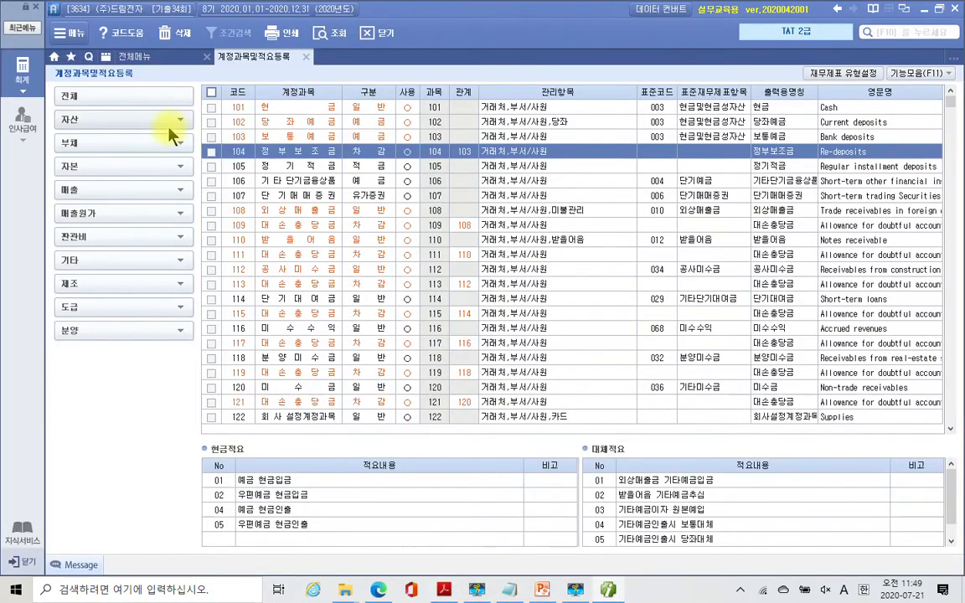
- Open the 2019 전기분 손익계산서 and check ending inventory 60,000,000 in the 매출원가 breakdown
{"action": "left_click", "coordinate": [306, 56]}
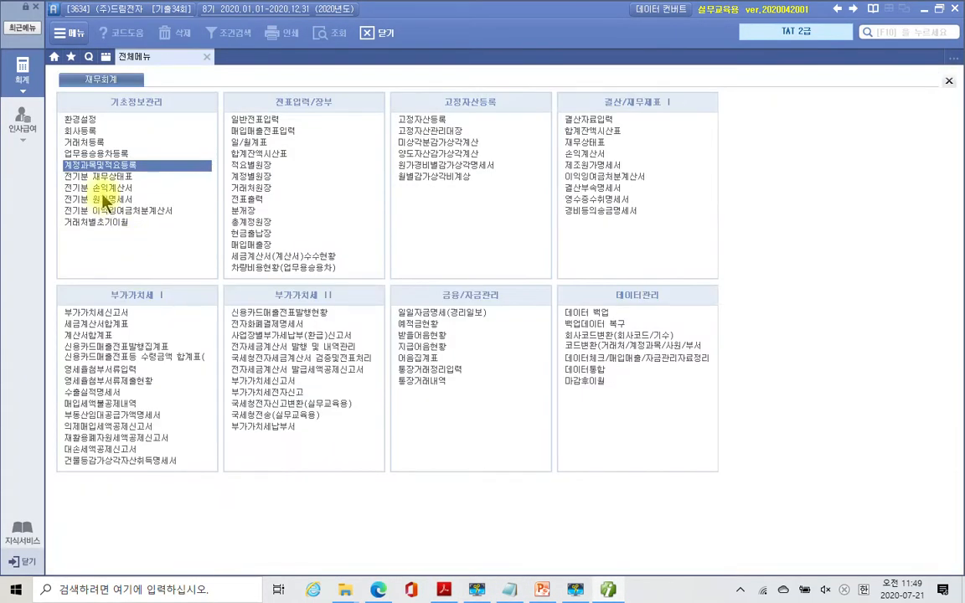
{"action": "left_click", "coordinate": [101, 189]}
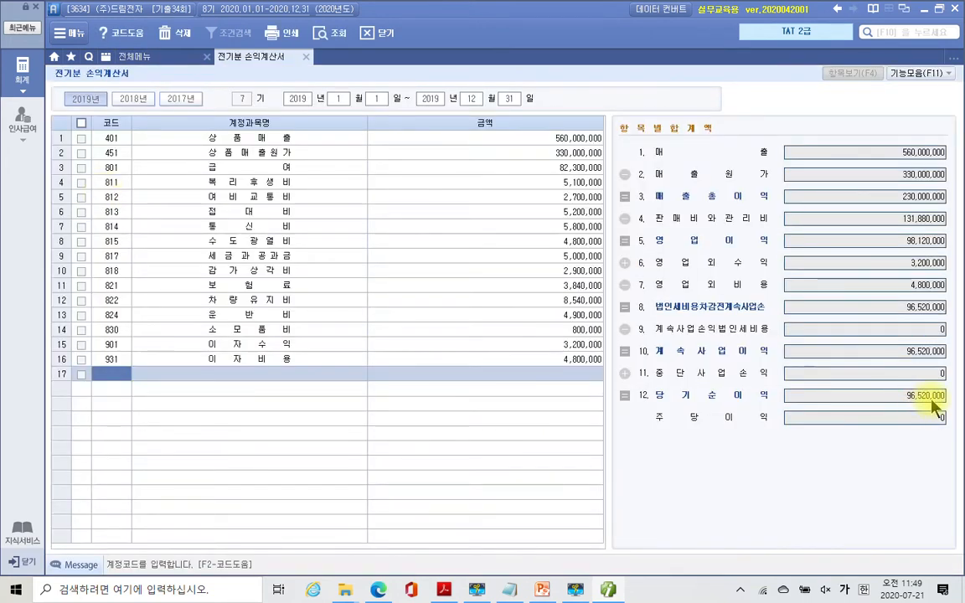
{"action": "left_click", "coordinate": [586, 154]}
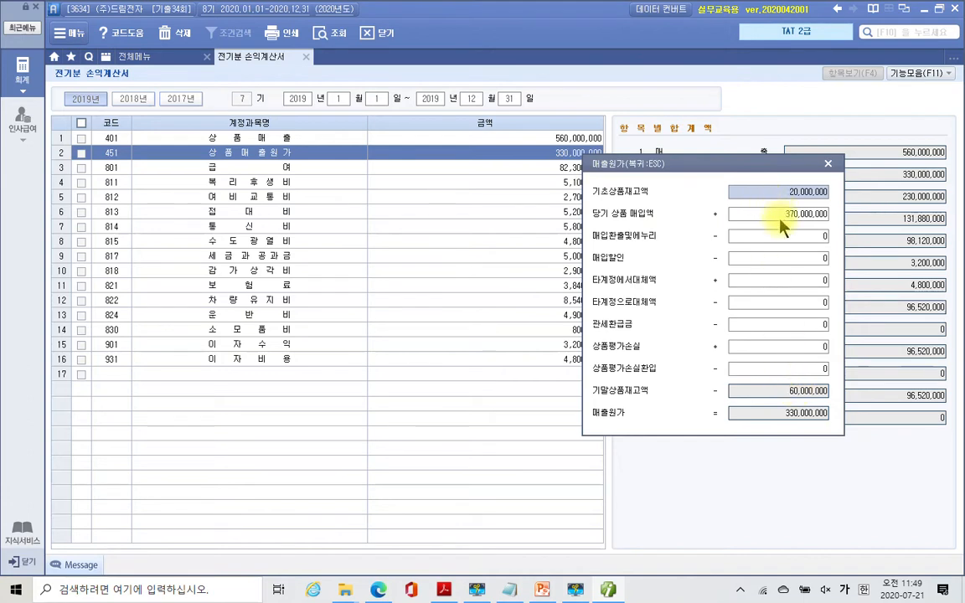
{"action": "left_click", "coordinate": [801, 396]}
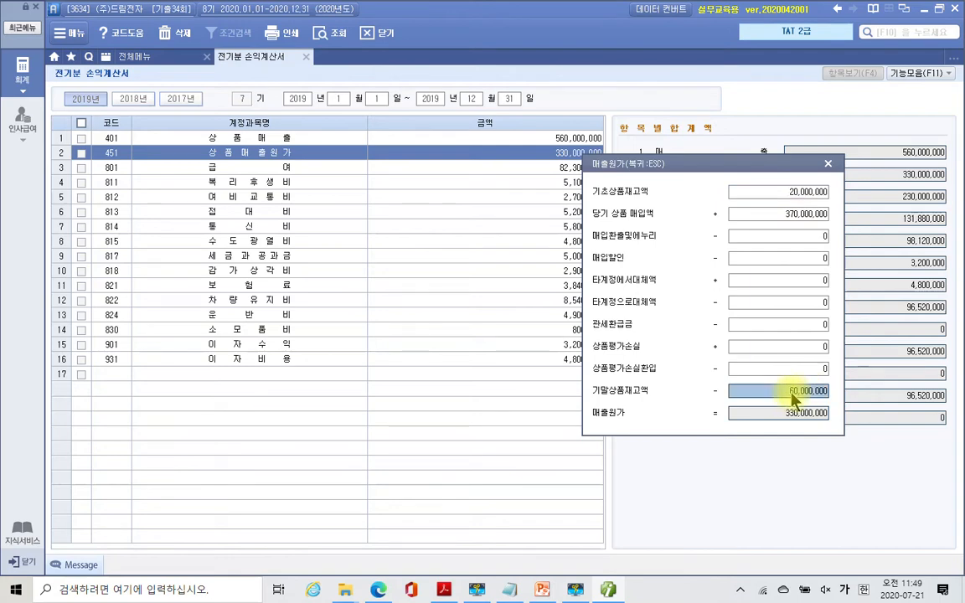
{"action": "left_click", "coordinate": [828, 164]}
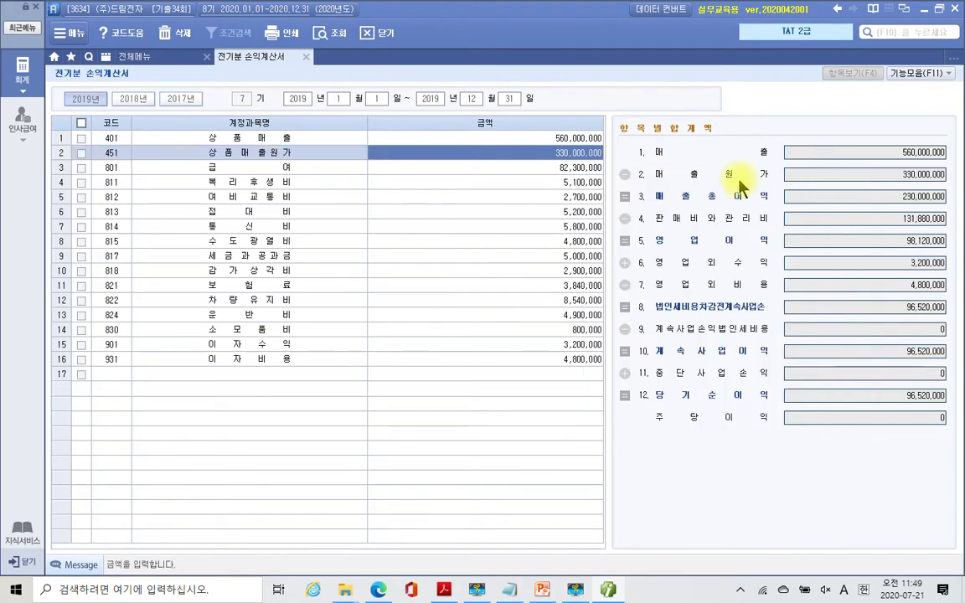
{"action": "left_click", "coordinate": [157, 61]}
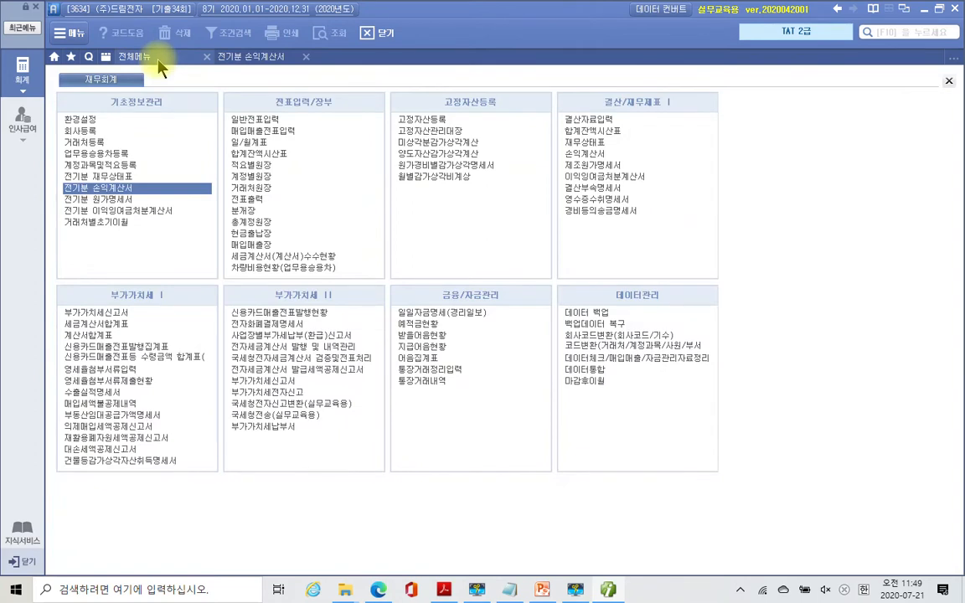
- Change account 146 상품 on the 2019 전기분 재무상태표 from 60,000,000 to 70,000,000
{"action": "left_click", "coordinate": [128, 190]}
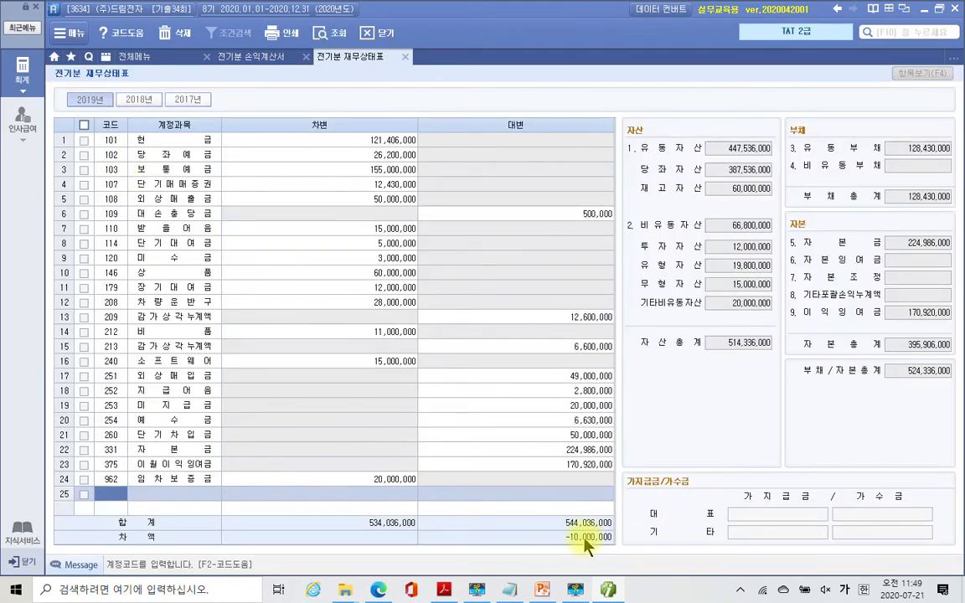
{"action": "left_click", "coordinate": [401, 278]}
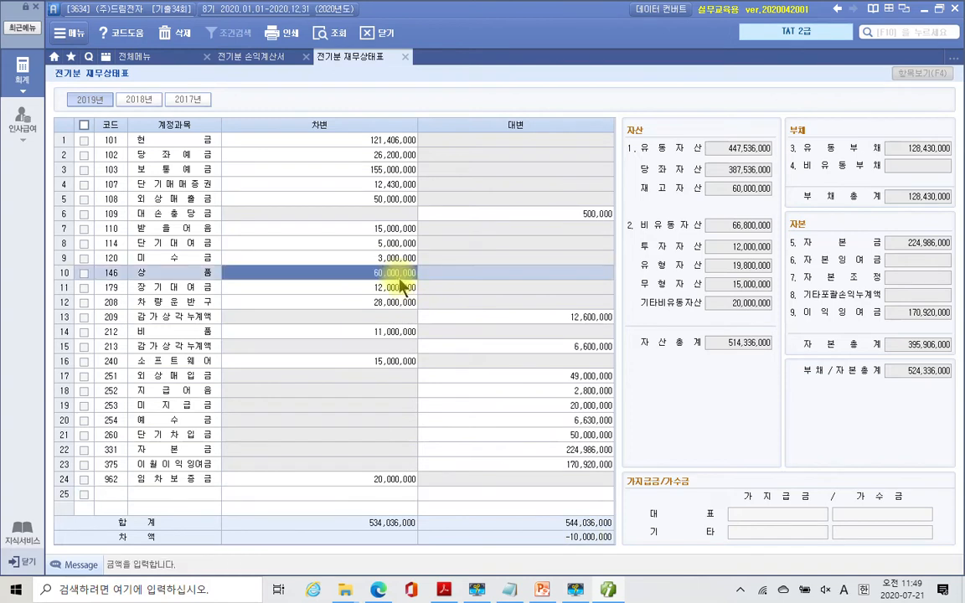
{"action": "type", "text": "70000000"}
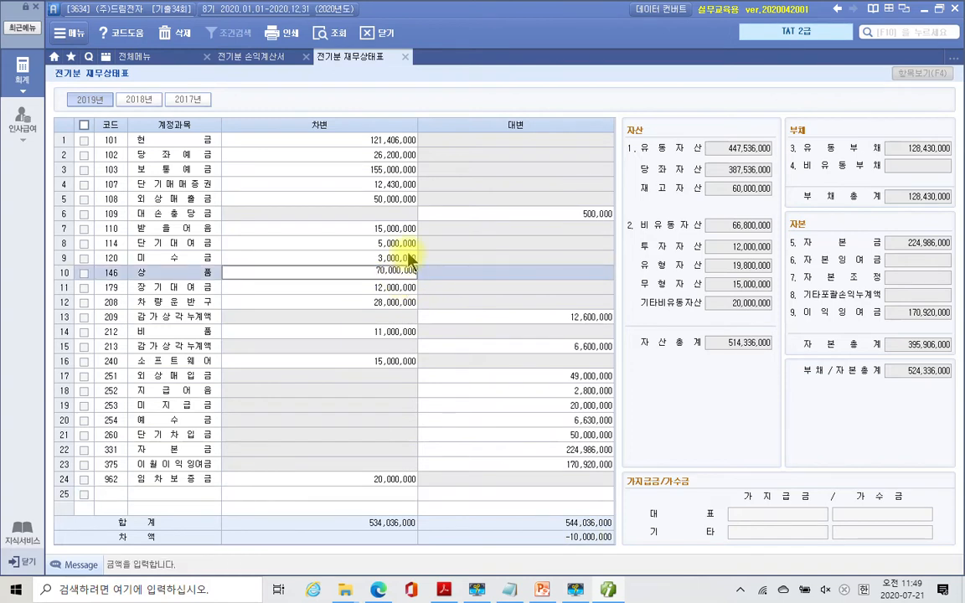
{"action": "key", "text": "Return"}
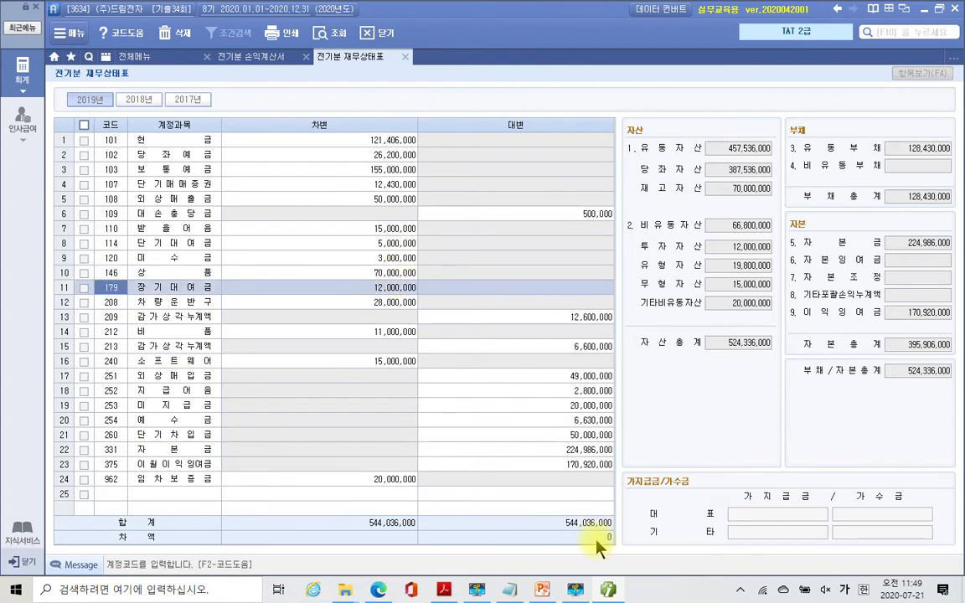
- Close the balance sheet and reopen the 매출원가 breakdown, now showing ending inventory 70,000,000
{"action": "left_click", "coordinate": [406, 57]}
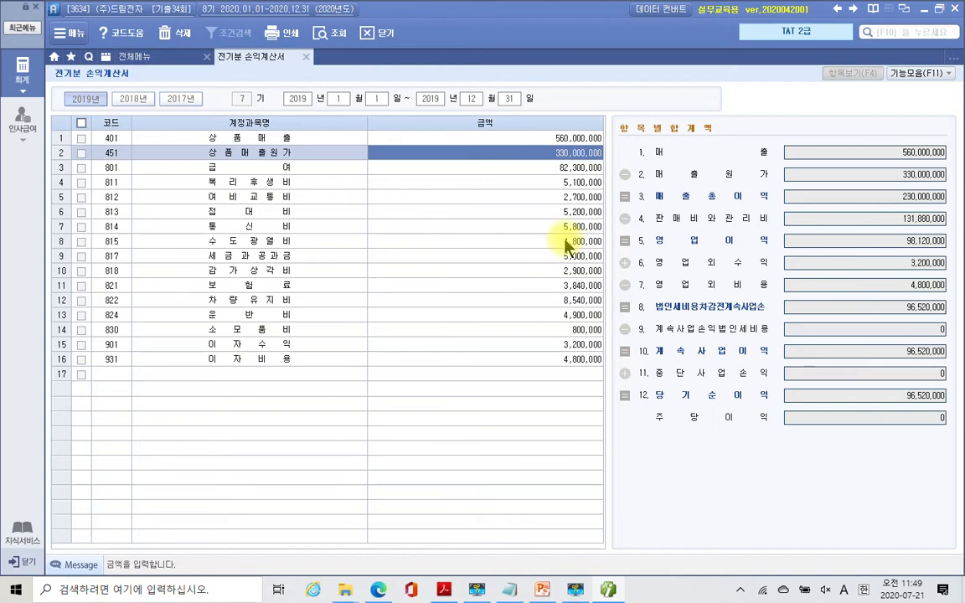
{"action": "left_click", "coordinate": [567, 185]}
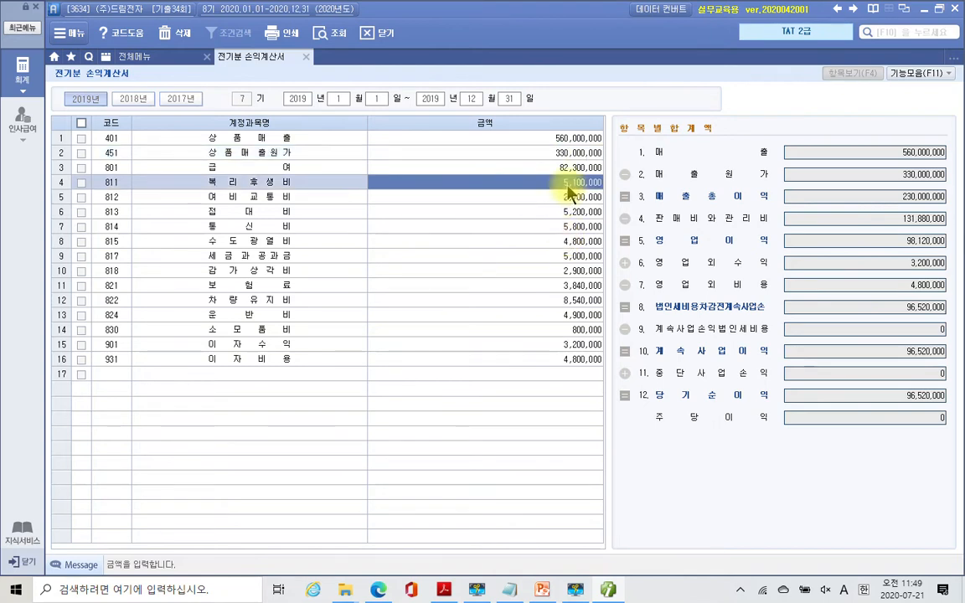
{"action": "left_click", "coordinate": [574, 159]}
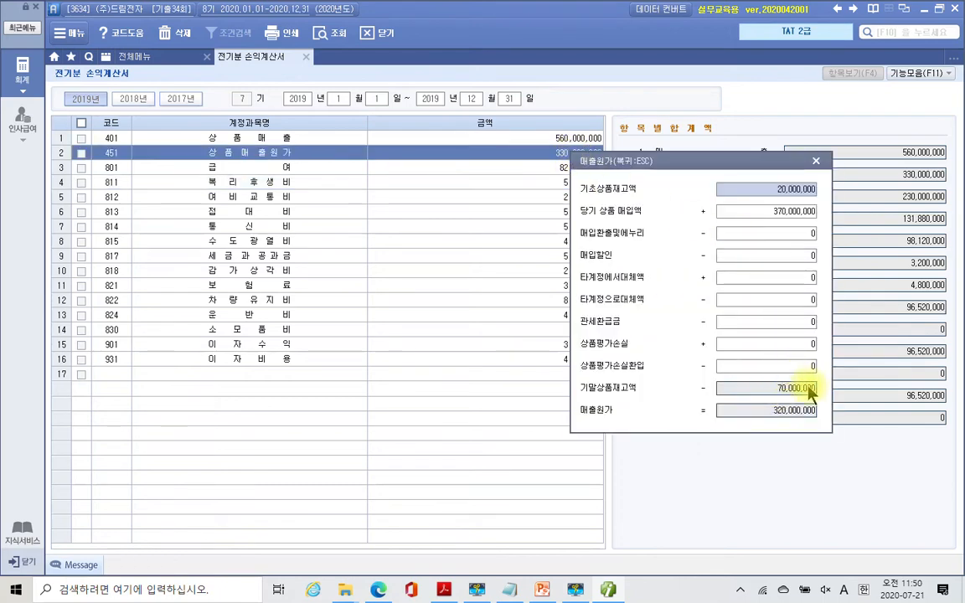
- Close the 매출원가 popup so the income statement shows cost of sales 320,000,000
{"action": "left_click", "coordinate": [816, 160]}
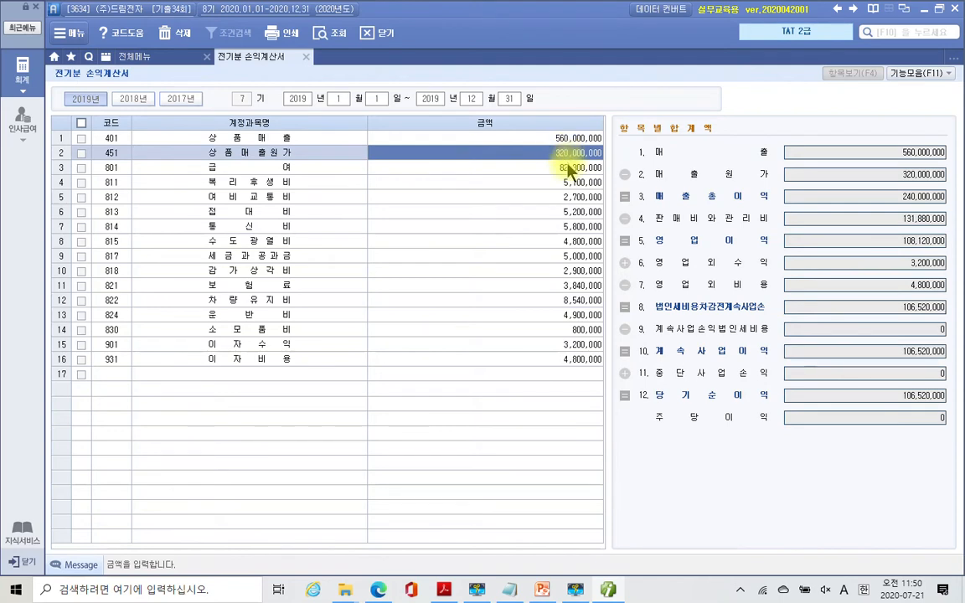
{"action": "left_click", "coordinate": [553, 172]}
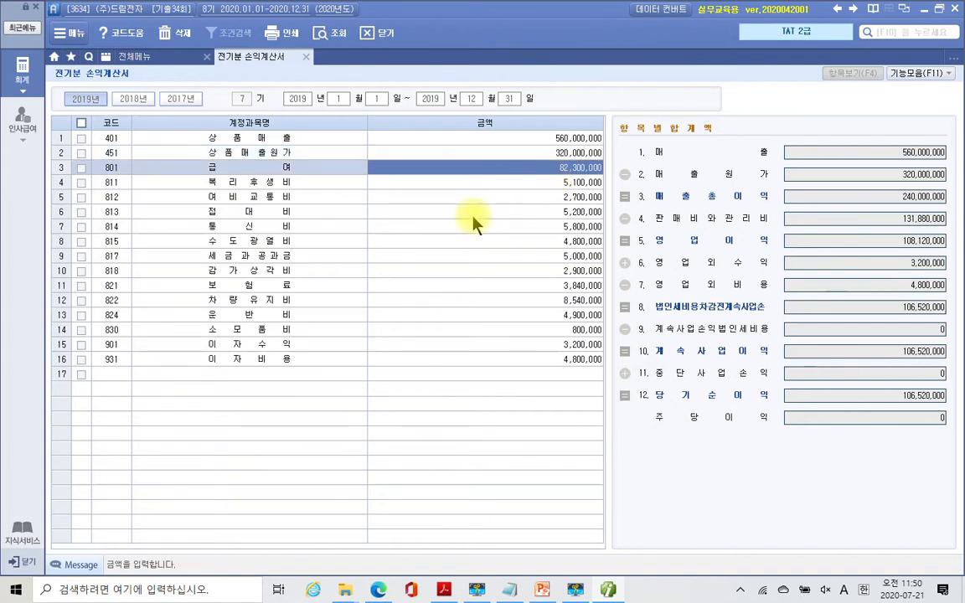
- Change 812 여비교통비 on the prior-year income statement to 3,500,000
{"action": "left_click", "coordinate": [526, 198]}
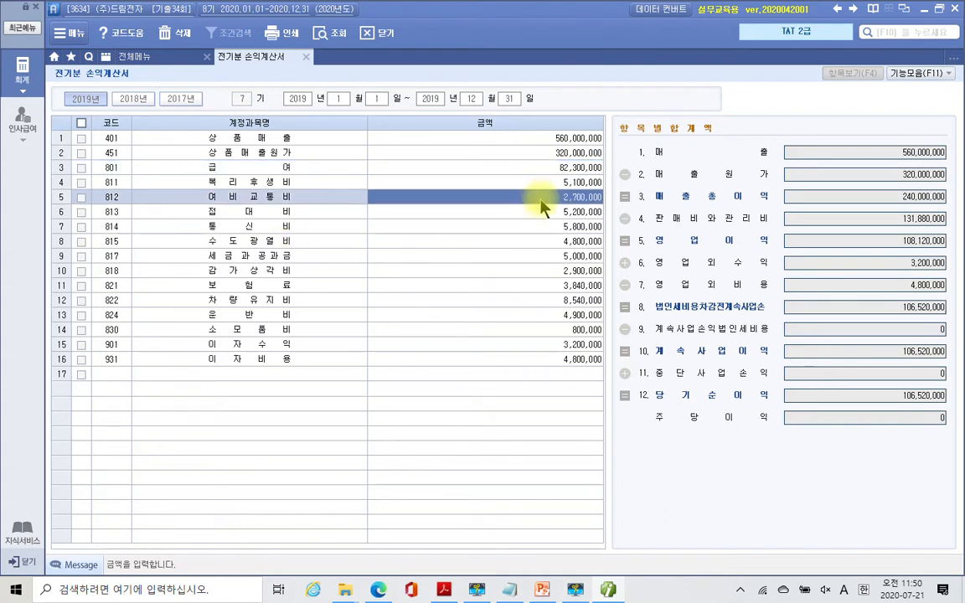
{"action": "type", "text": "3500000"}
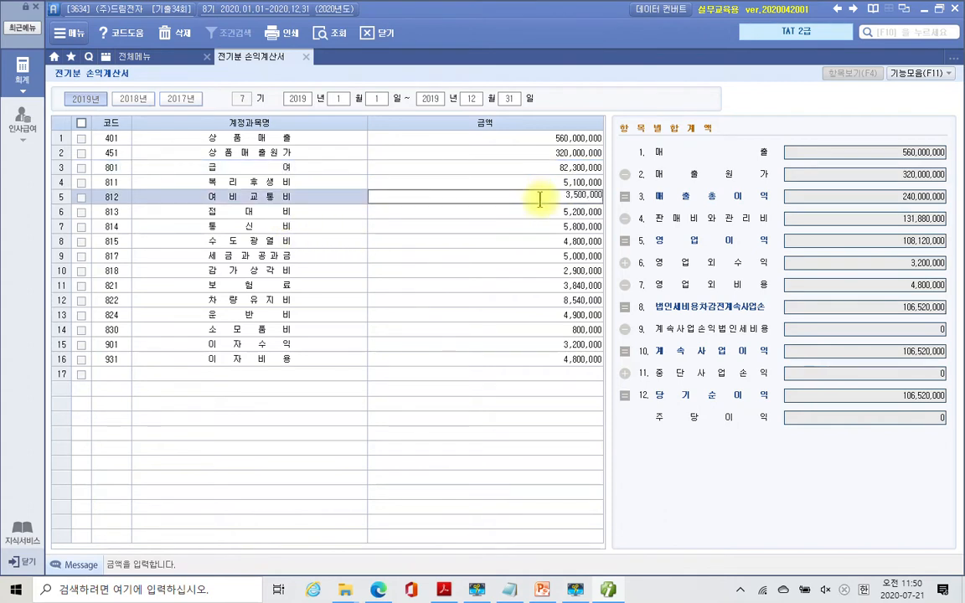
{"action": "key", "text": "Return"}
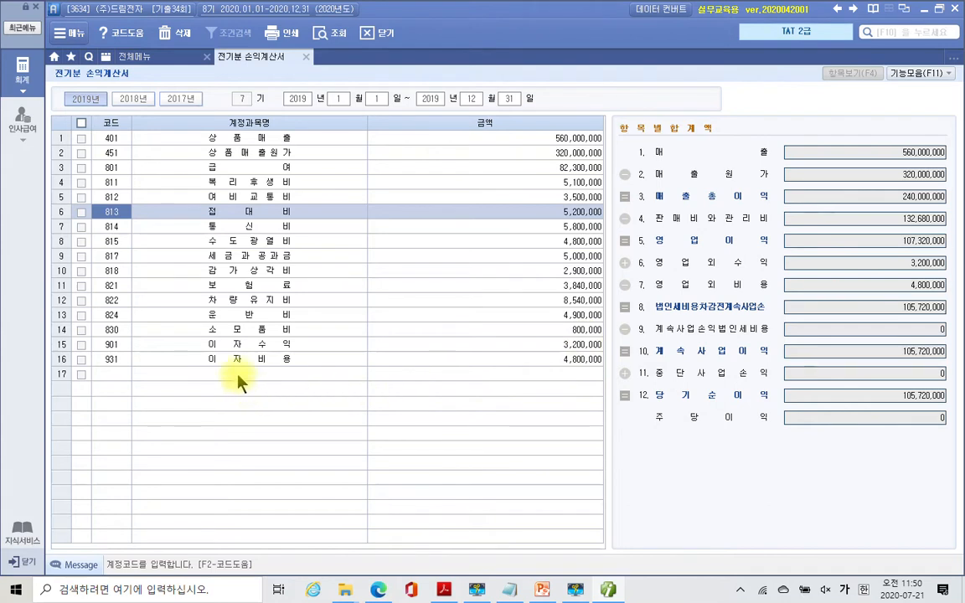
- Add account 998 법인세등 of 7,500,000 in row 17, bringing net income to 98,220,000
{"action": "left_click", "coordinate": [113, 375]}
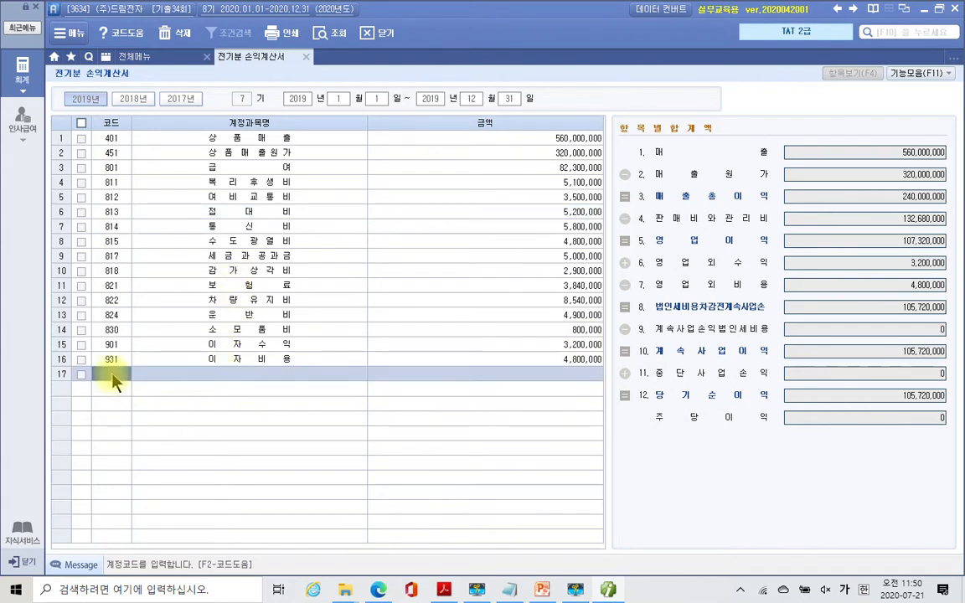
{"action": "type", "text": "ㅂ"}
{"action": "type", "text": "인"}
{"action": "key", "text": "Return"}
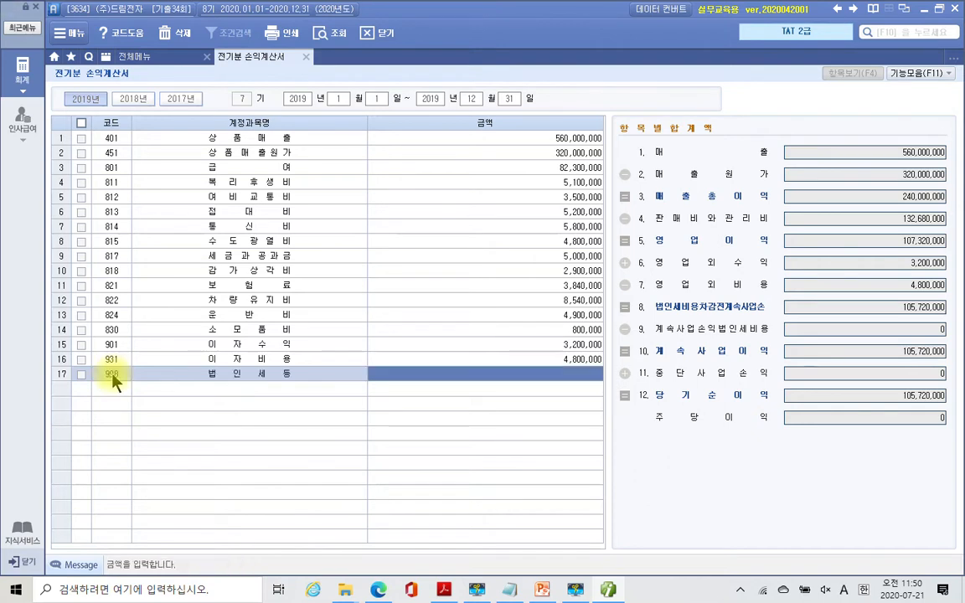
{"action": "type", "text": "7500000"}
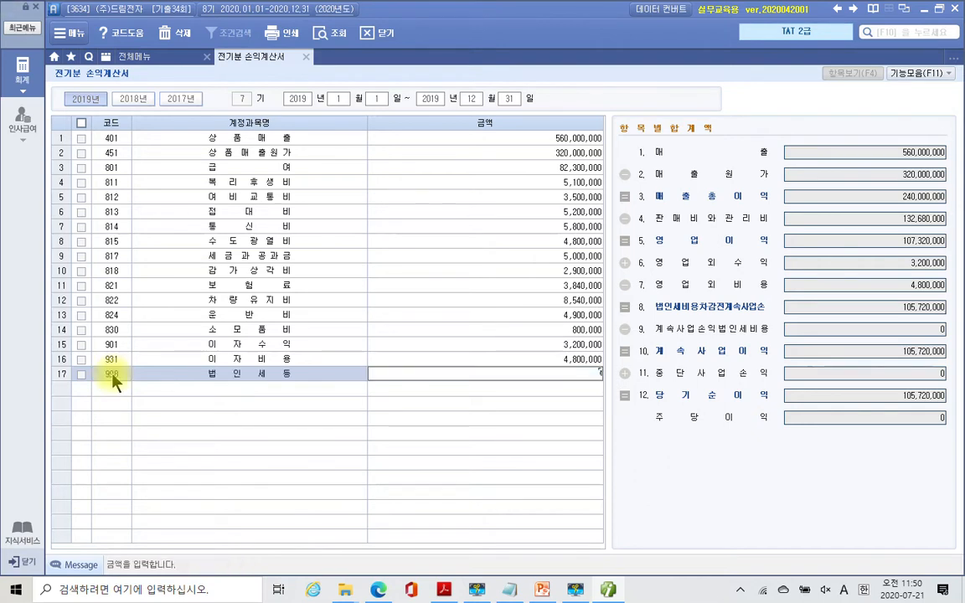
{"action": "key", "text": "Return"}
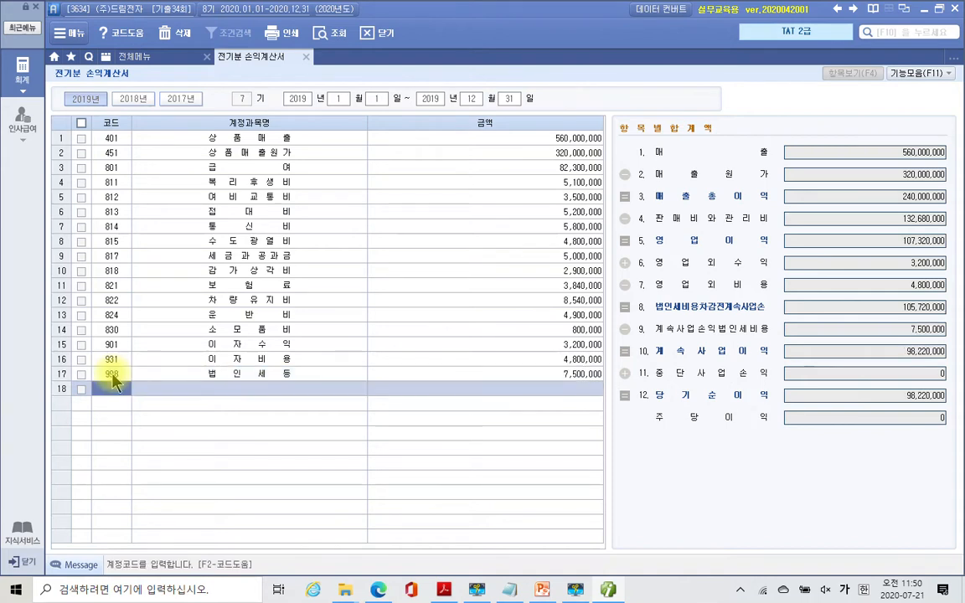
- Enter 5,300,000 as the 817 세금과공과금 amount, bringing net income to 97,920,000
{"action": "left_click", "coordinate": [276, 262]}
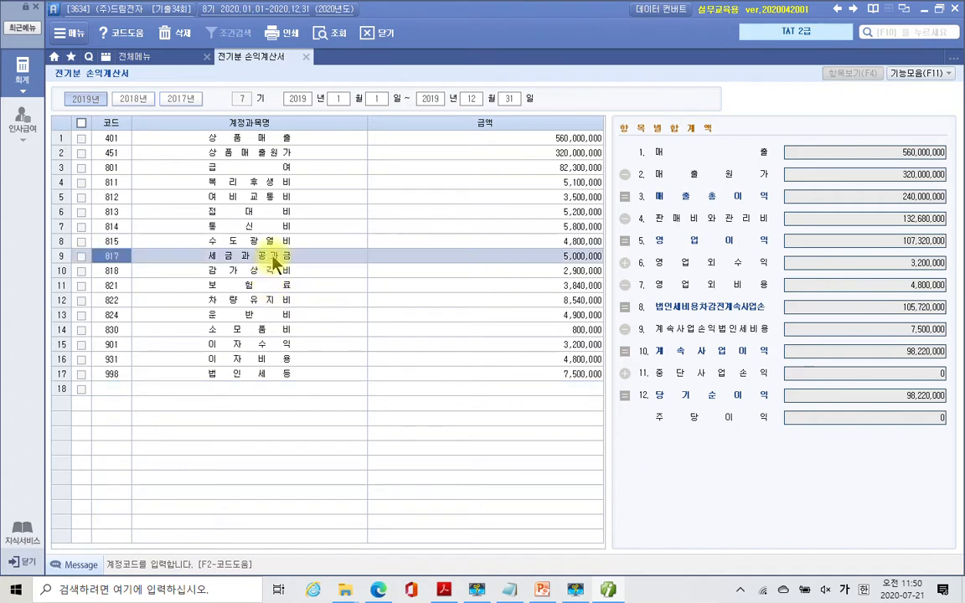
{"action": "left_click", "coordinate": [566, 257]}
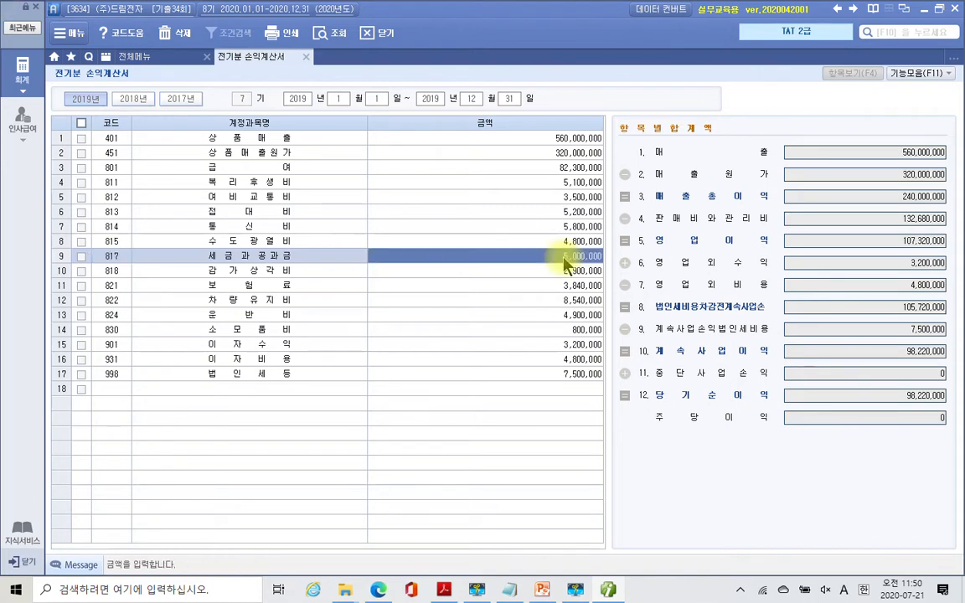
{"action": "left_click", "coordinate": [563, 257]}
{"action": "type", "text": "5300000"}
{"action": "key", "text": "Return"}
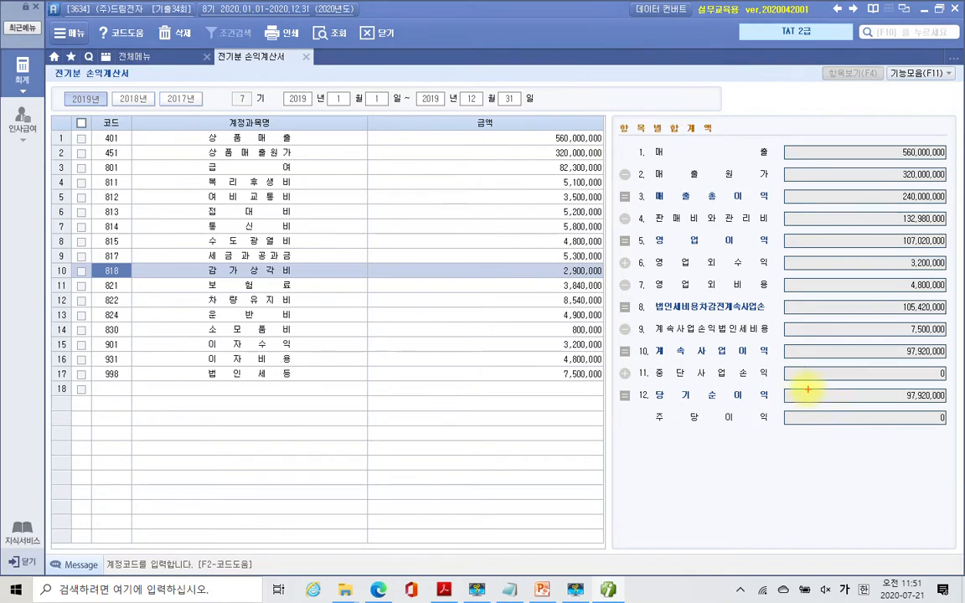
- Close the 전기분 손익계산서 (prior-year income statement) screen
{"action": "left_click_drag", "start_coordinate": [802, 384], "coordinate": [954, 405]}
{"action": "mouse_move", "coordinate": [827, 462]}
{"action": "left_mouse_down"}
{"action": "mouse_move", "coordinate": [886, 417]}
{"action": "mouse_move", "coordinate": [881, 394]}
{"action": "left_mouse_up"}
{"action": "key", "text": "Escape"}
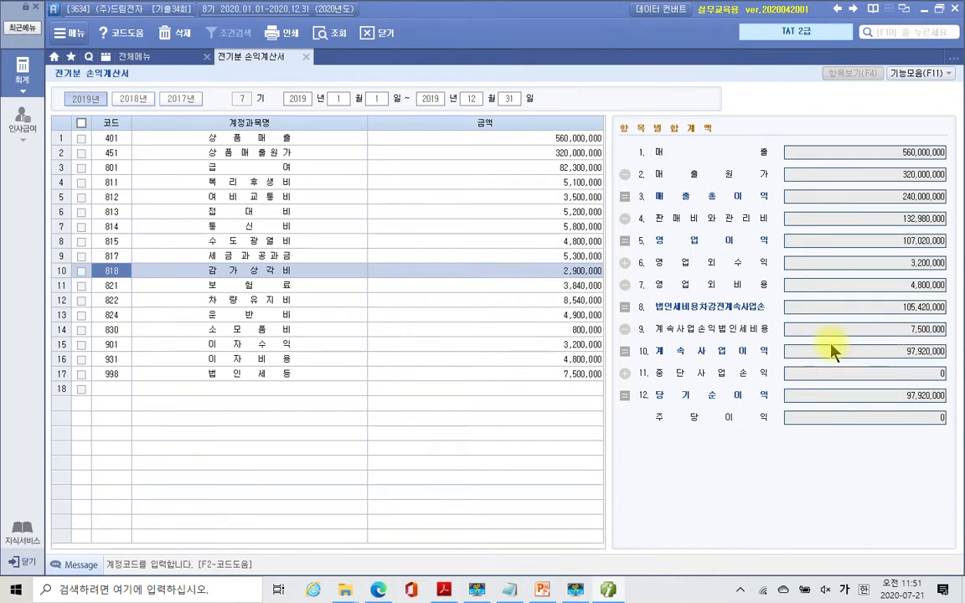
{"action": "left_click", "coordinate": [306, 56]}
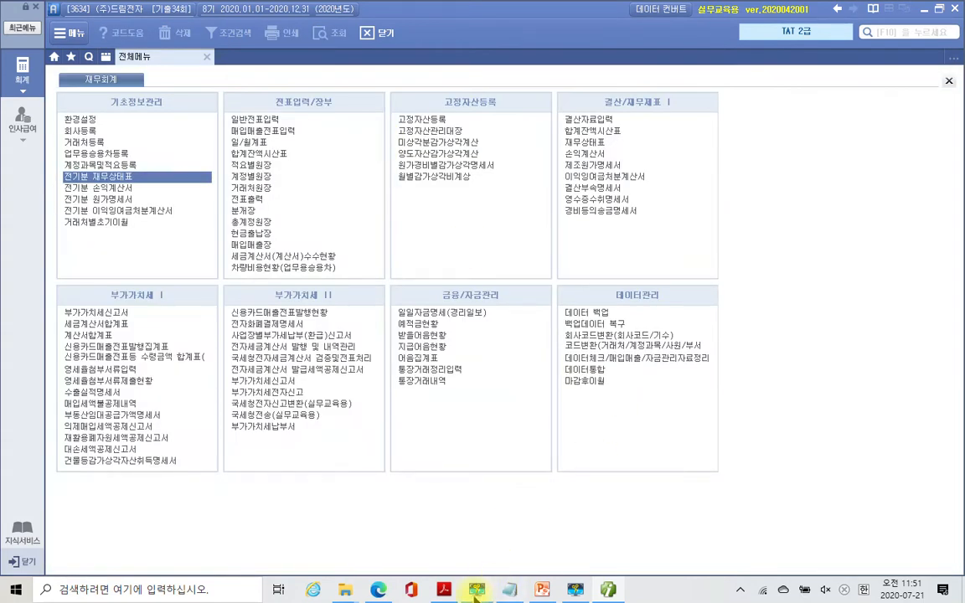
- Review section 3's 받을어음 and 지급어음 statements in the textbook PDF, then return to Smart A
{"action": "left_click", "coordinate": [445, 590]}
{"action": "scroll", "coordinate": [446, 380], "scroll_direction": "down", "scroll_amount": 10}
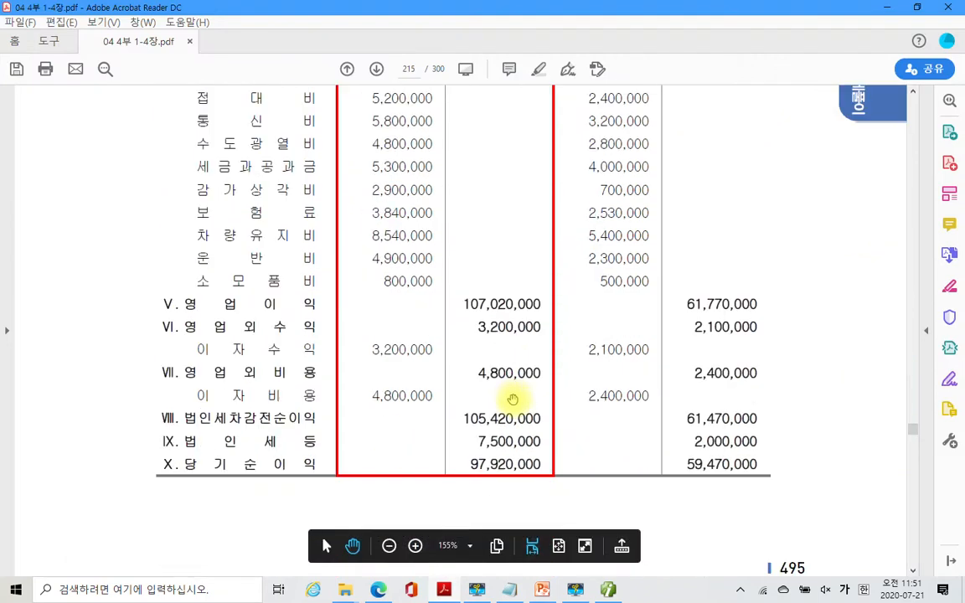
{"action": "scroll", "coordinate": [515, 403], "scroll_direction": "down", "scroll_amount": 8}
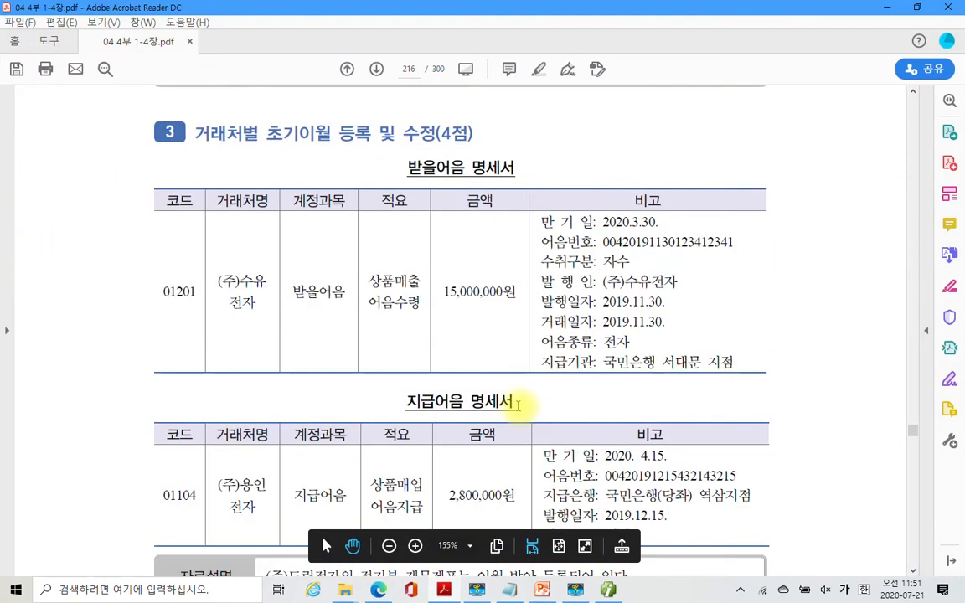
{"action": "scroll", "coordinate": [500, 401], "scroll_direction": "down", "scroll_amount": 1}
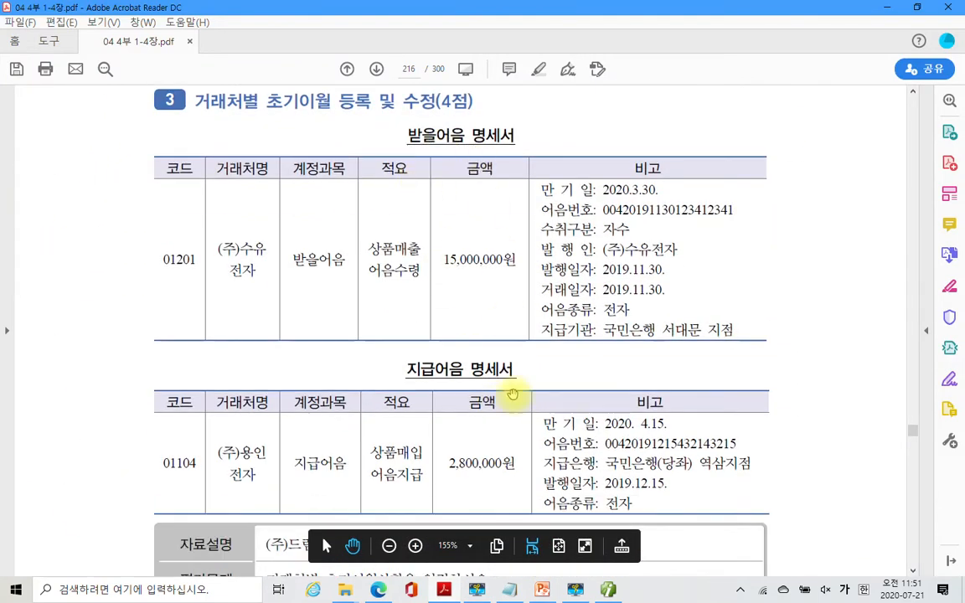
{"action": "scroll", "coordinate": [512, 414], "scroll_direction": "down", "scroll_amount": 4}
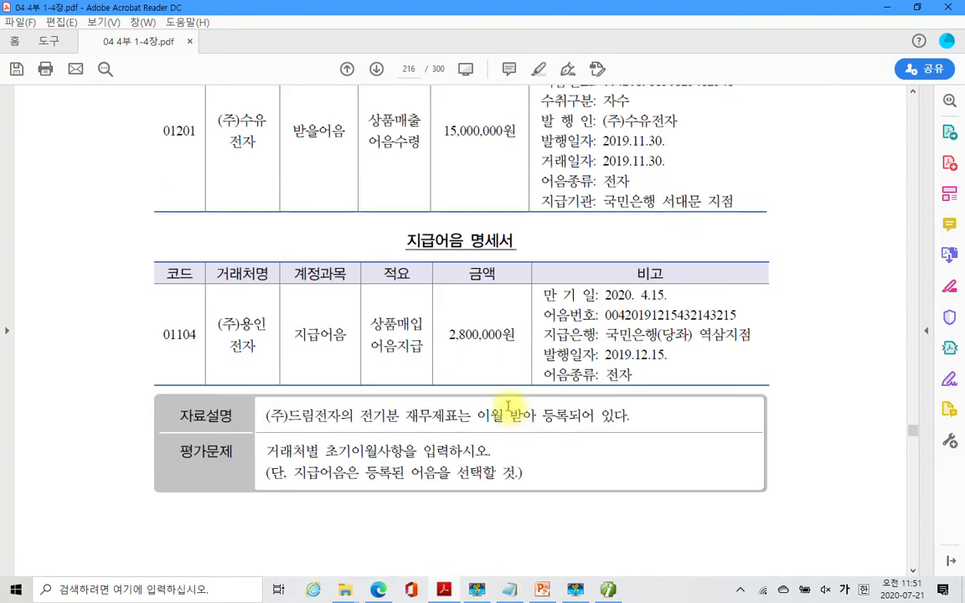
{"action": "scroll", "coordinate": [508, 407], "scroll_direction": "up", "scroll_amount": 2}
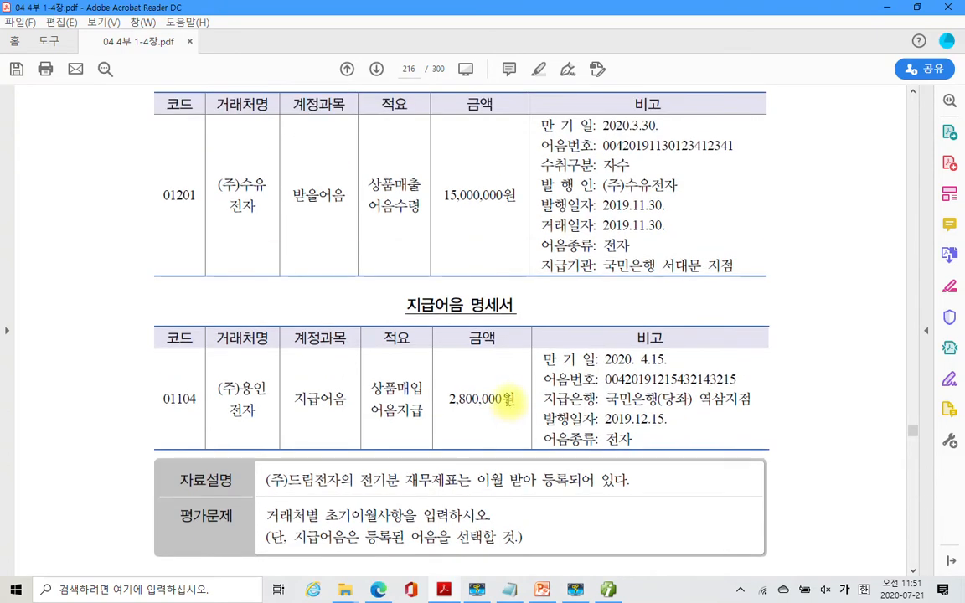
{"action": "scroll", "coordinate": [483, 394], "scroll_direction": "up", "scroll_amount": 3}
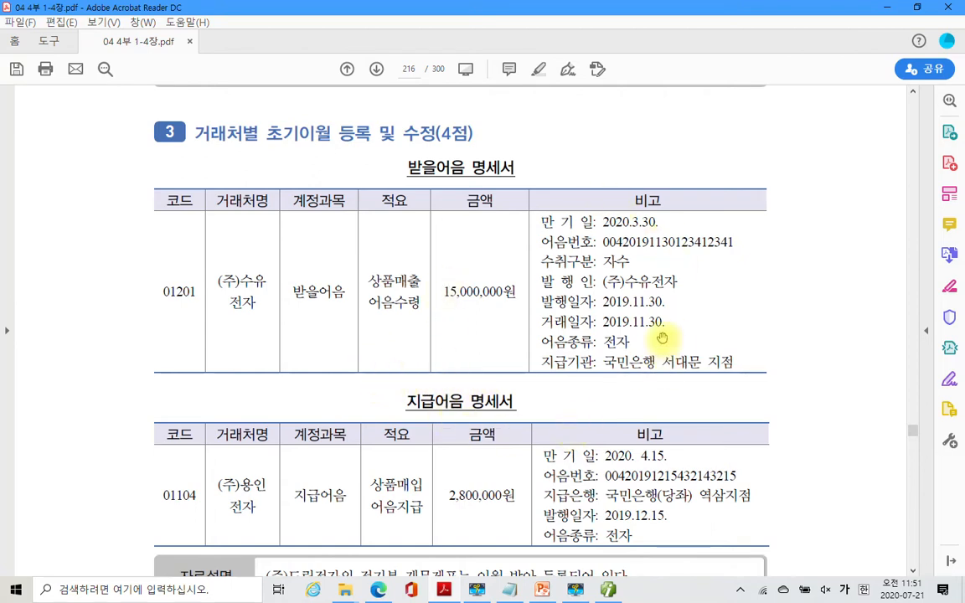
{"action": "mouse_move", "coordinate": [470, 557]}
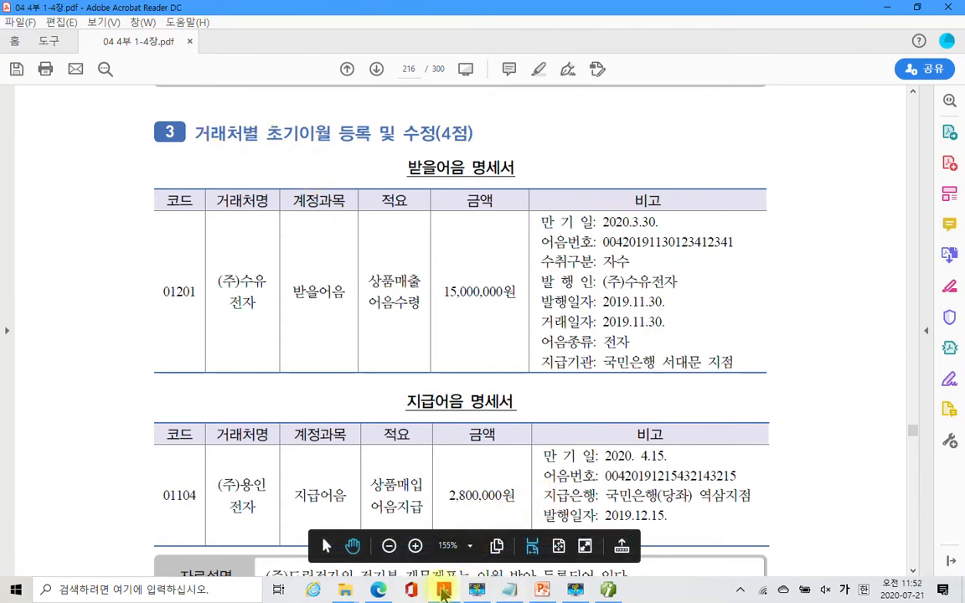
{"action": "left_click", "coordinate": [475, 590]}
- Open 거래처별초기이월 and bring up the client breakdown for account 110 받을어음
{"action": "left_click", "coordinate": [74, 224]}
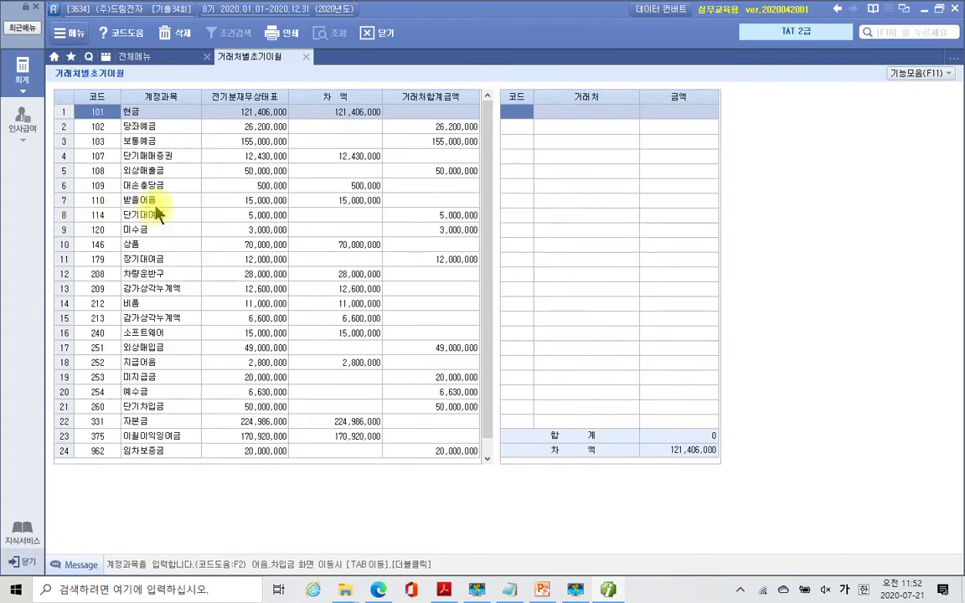
{"action": "left_click", "coordinate": [153, 201]}
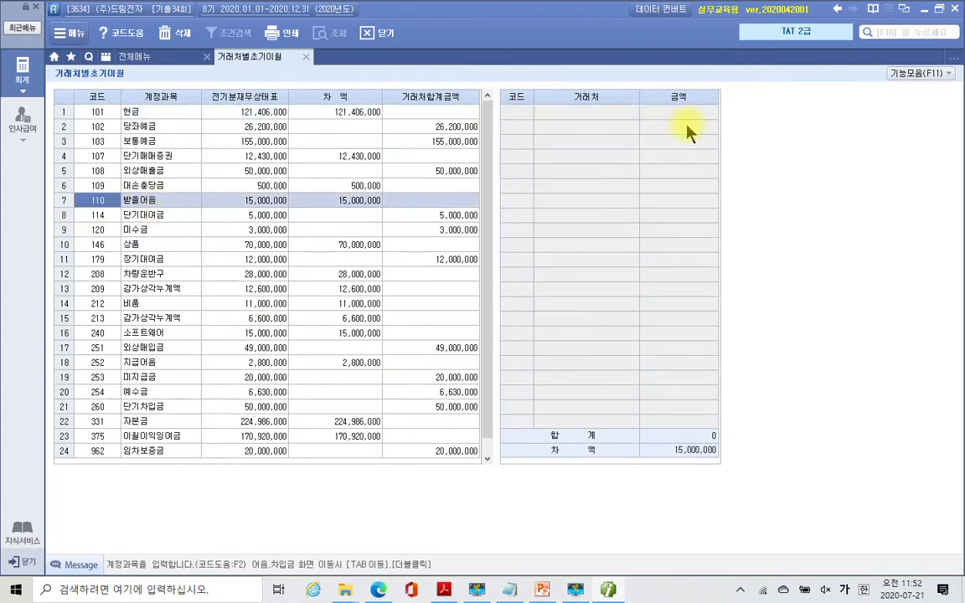
{"action": "double_click", "coordinate": [186, 202]}
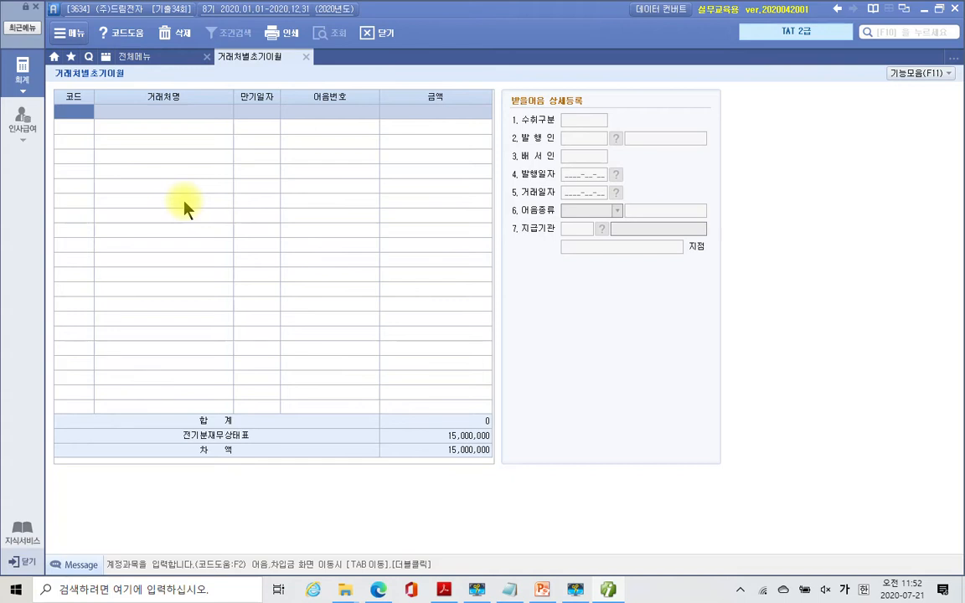
- Add a 받을어음 line for client 01201 (주)수유전자: maturity 2020-03-30, its note number, 15,000,000
{"action": "type", "text": "01201"}
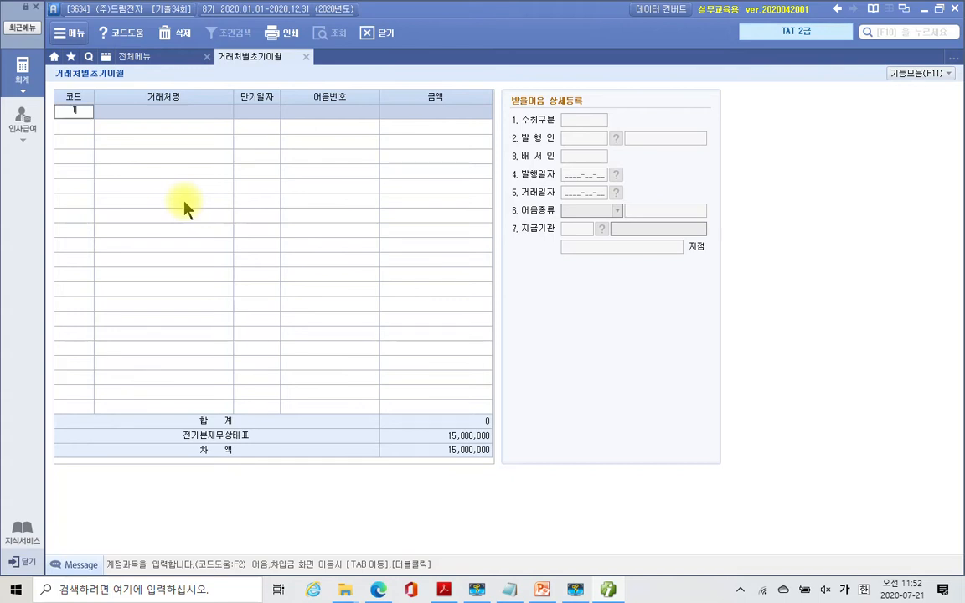
{"action": "key", "text": "Return"}
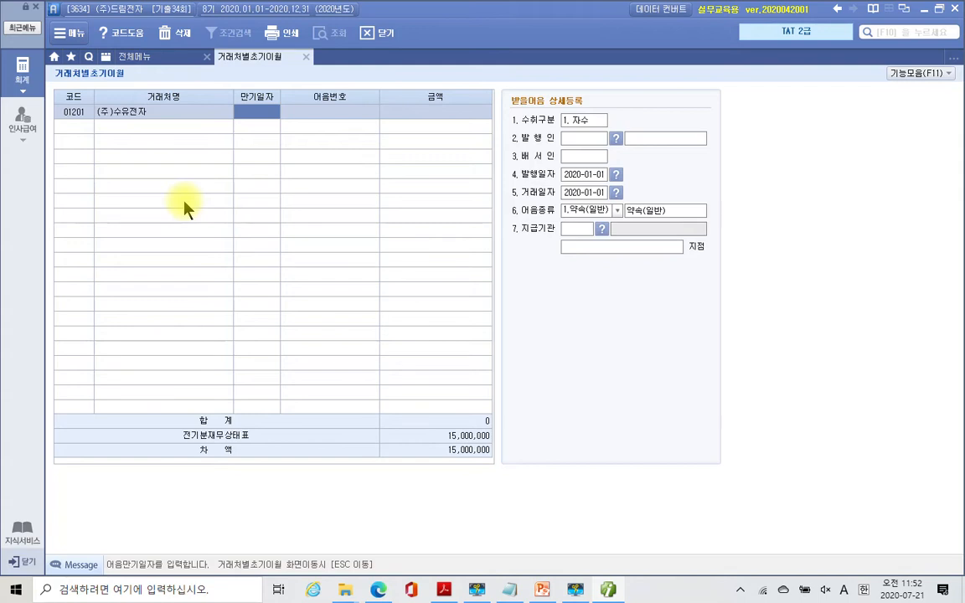
{"action": "type", "text": "20"}
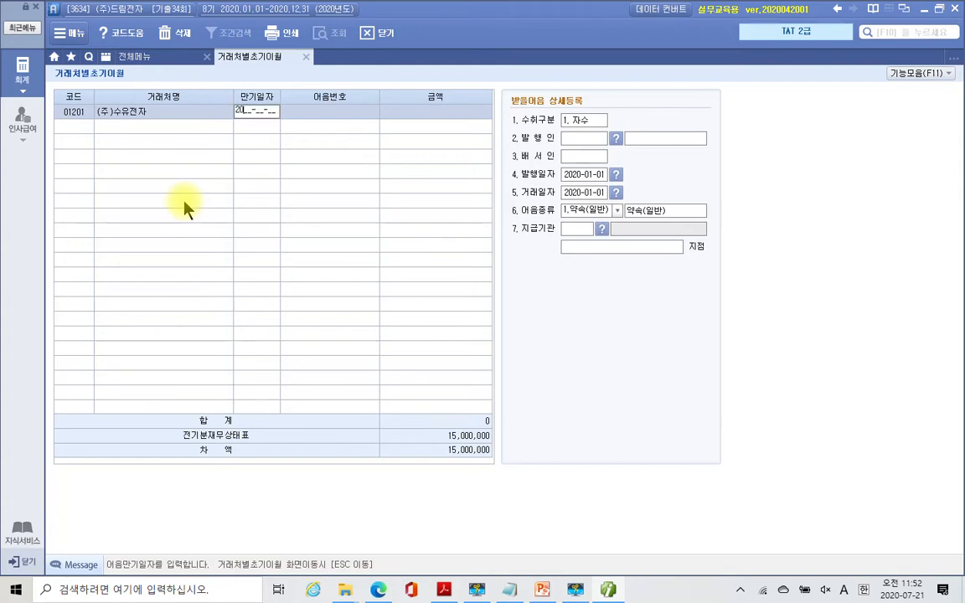
{"action": "type", "text": "20-03-30"}
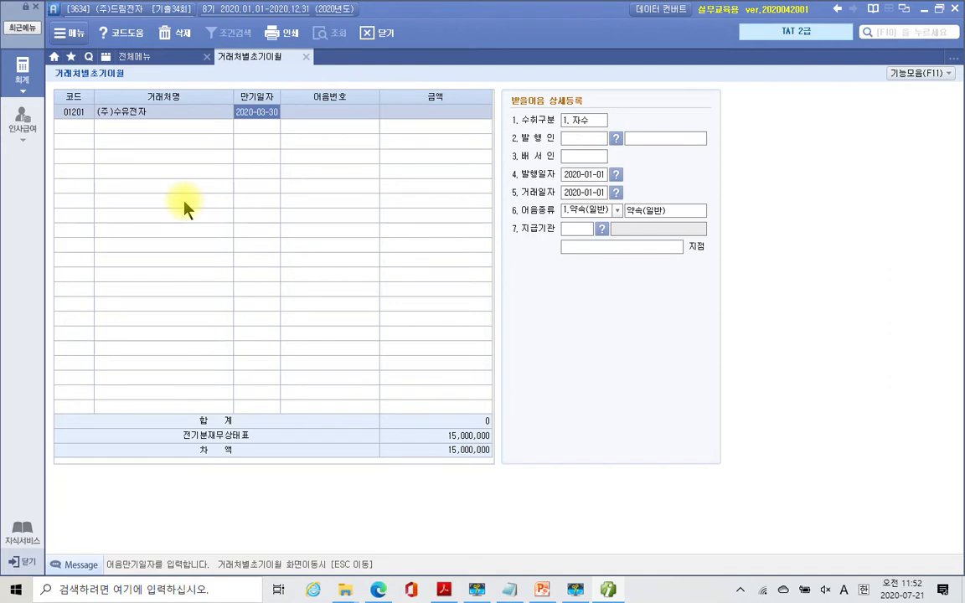
{"action": "key", "text": "Return"}
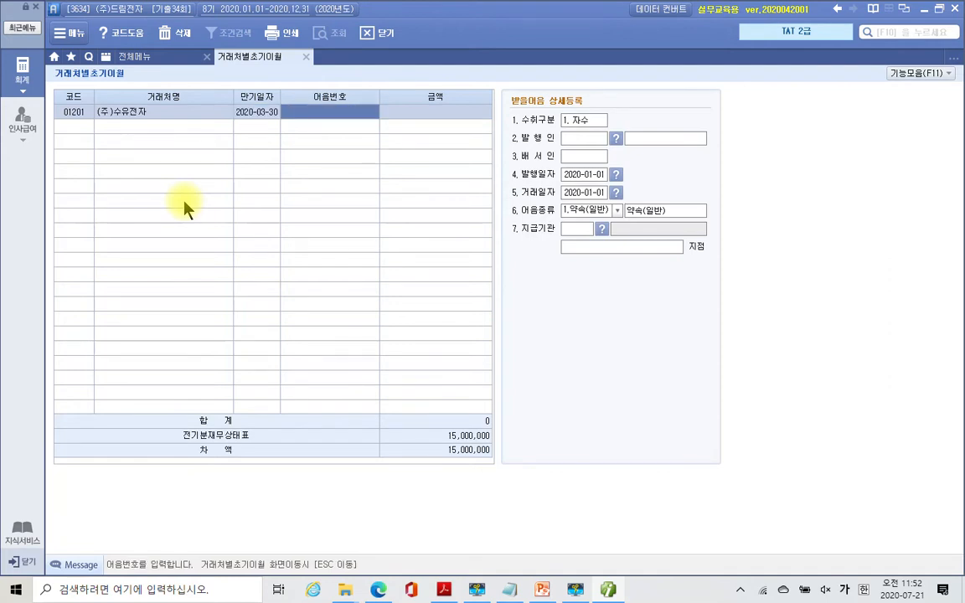
{"action": "type", "text": "004"}
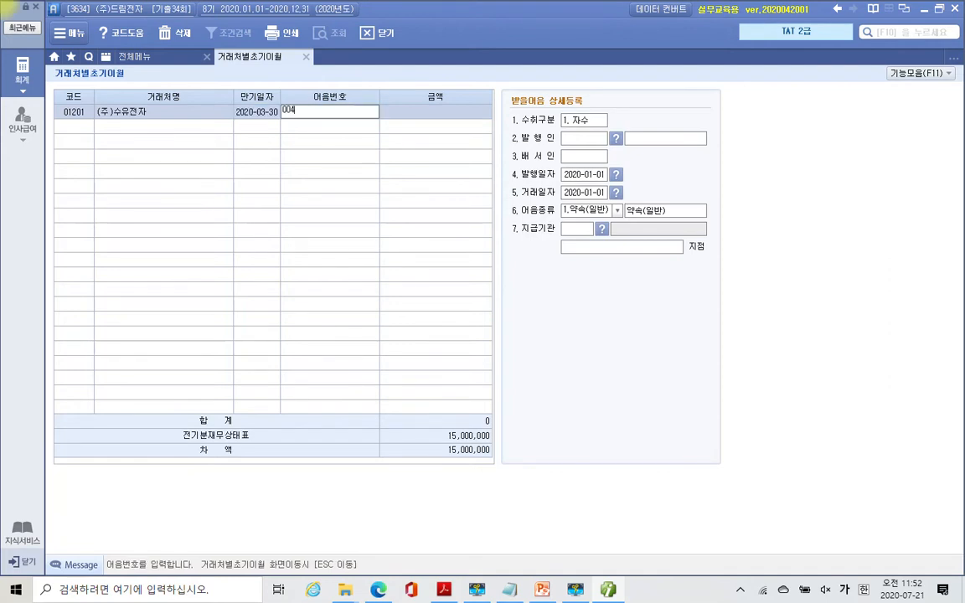
{"action": "type", "text": "20191130123412341"}
{"action": "key", "text": "Return"}
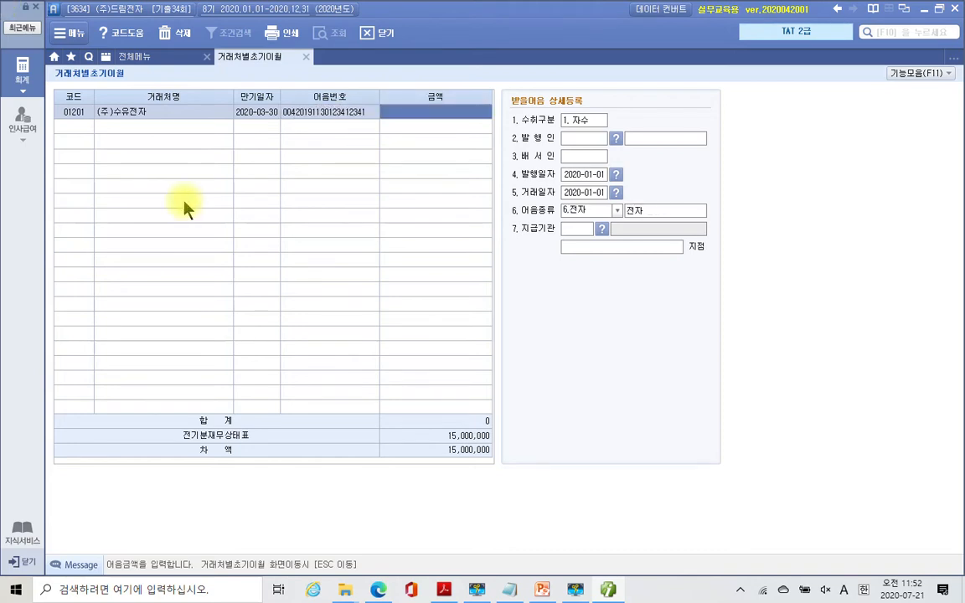
{"action": "type", "text": "15000000"}
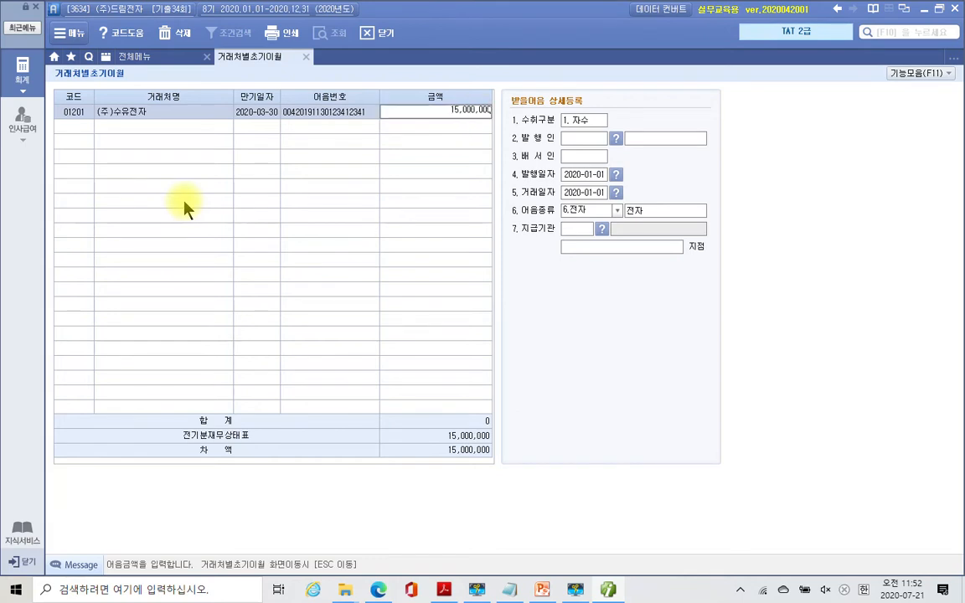
{"action": "key", "text": "Return"}
{"action": "key", "text": "Return"}
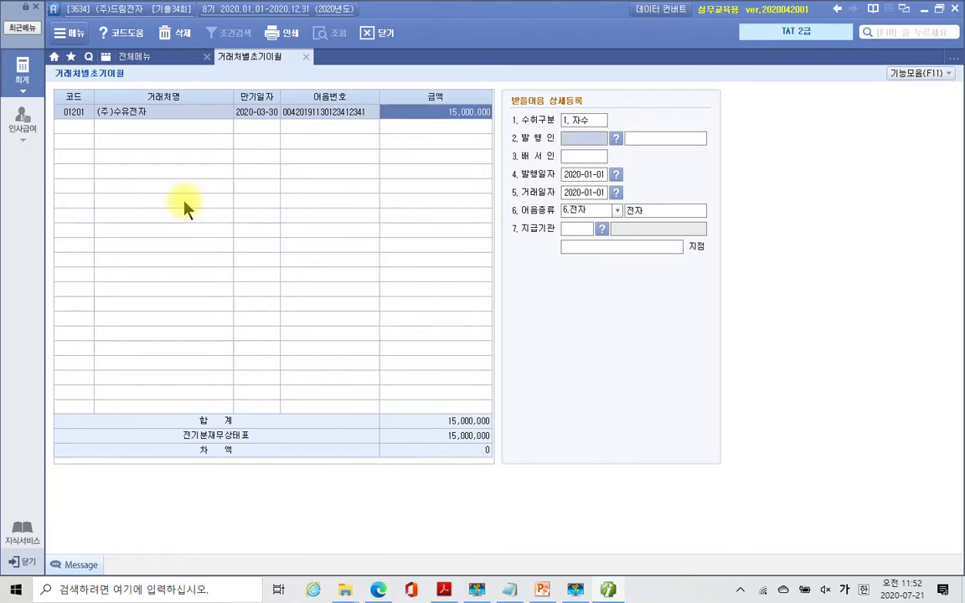
- Set (주)수유전자 as the note's issuer via the customer lookup, leaving the endorser blank
{"action": "key", "text": "F2"}
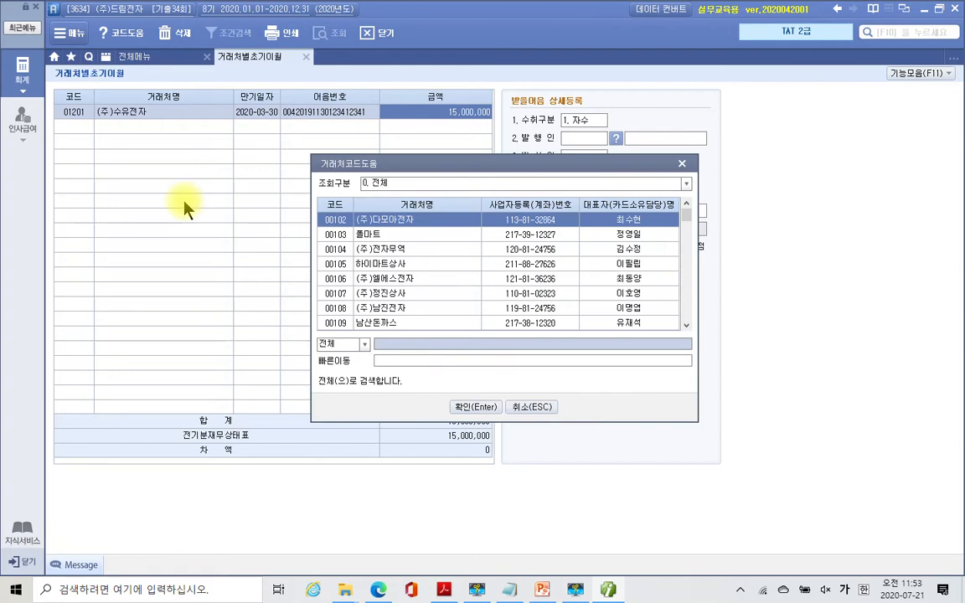
{"action": "key", "text": "Escape"}
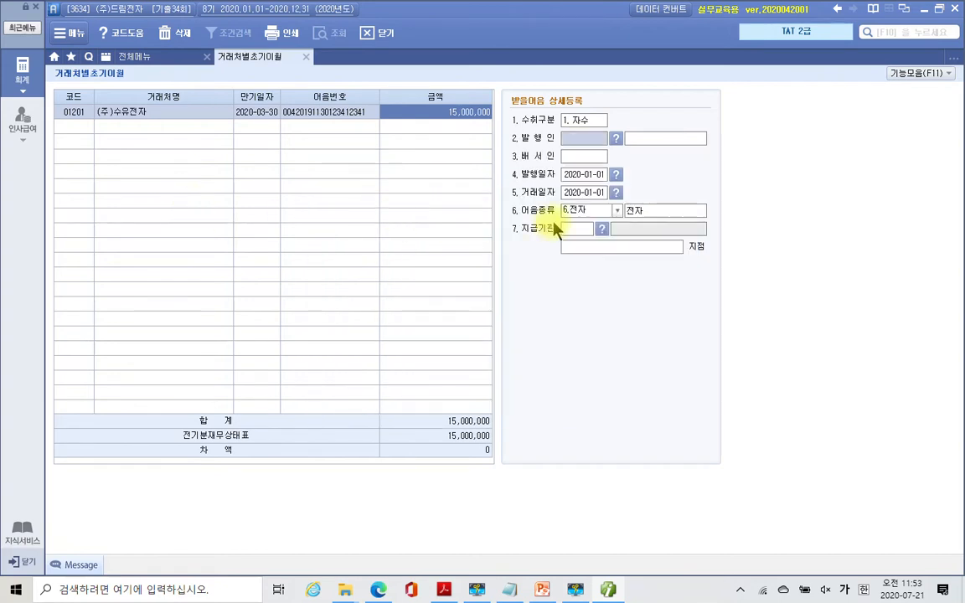
{"action": "type", "text": "01201"}
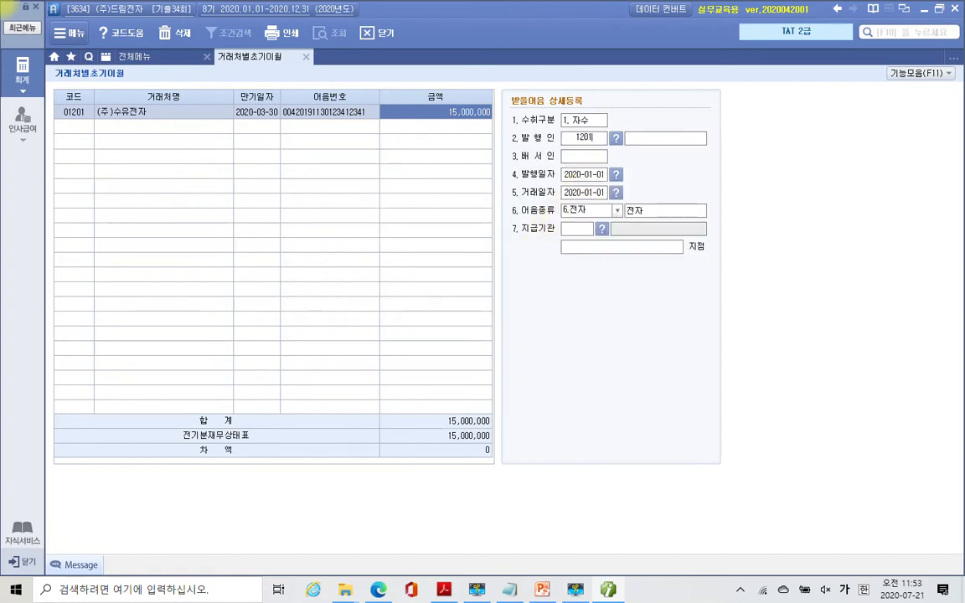
{"action": "key", "text": "Return"}
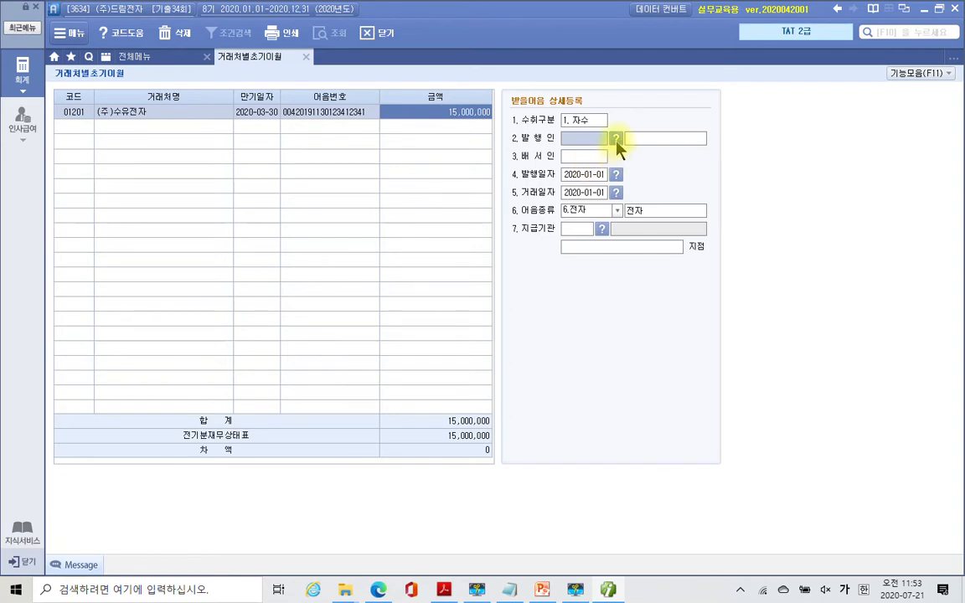
{"action": "left_click", "coordinate": [617, 142]}
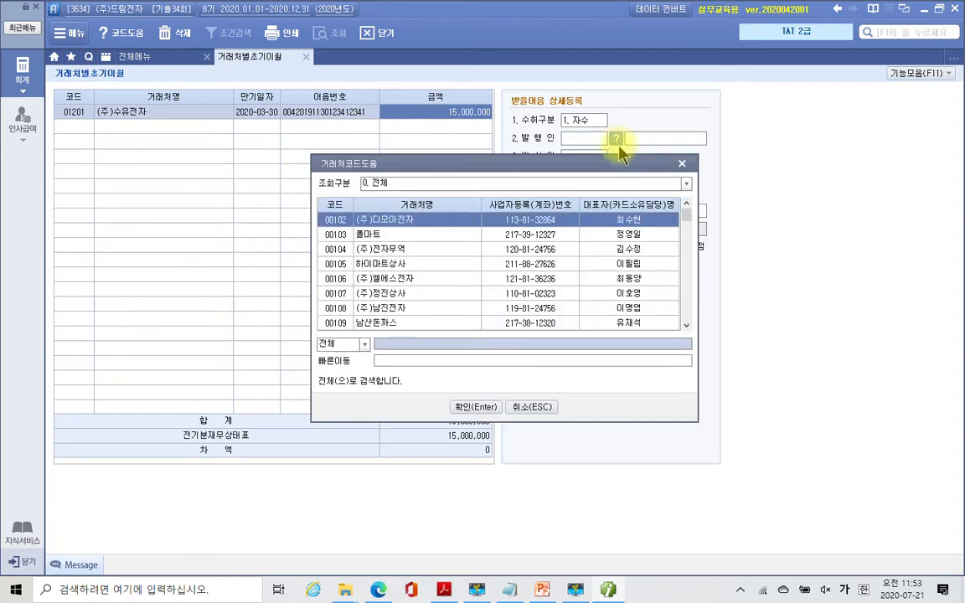
{"action": "type", "text": "수유ㅈ"}
{"action": "key", "text": "BackSpace"}
{"action": "key", "text": "BackSpace"}
{"action": "key", "text": "BackSpace"}
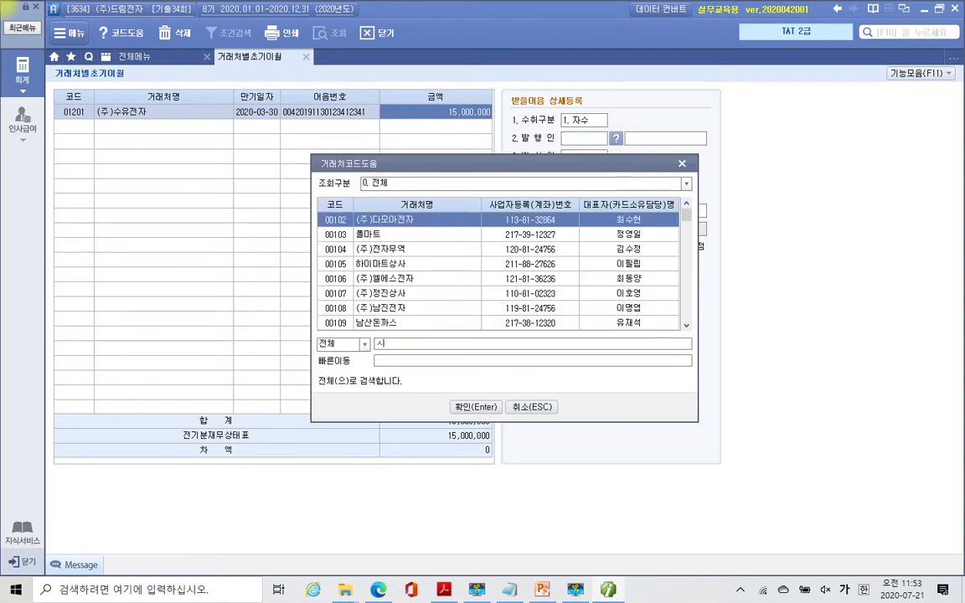
{"action": "type", "text": "수유"}
{"action": "key", "text": "Return"}
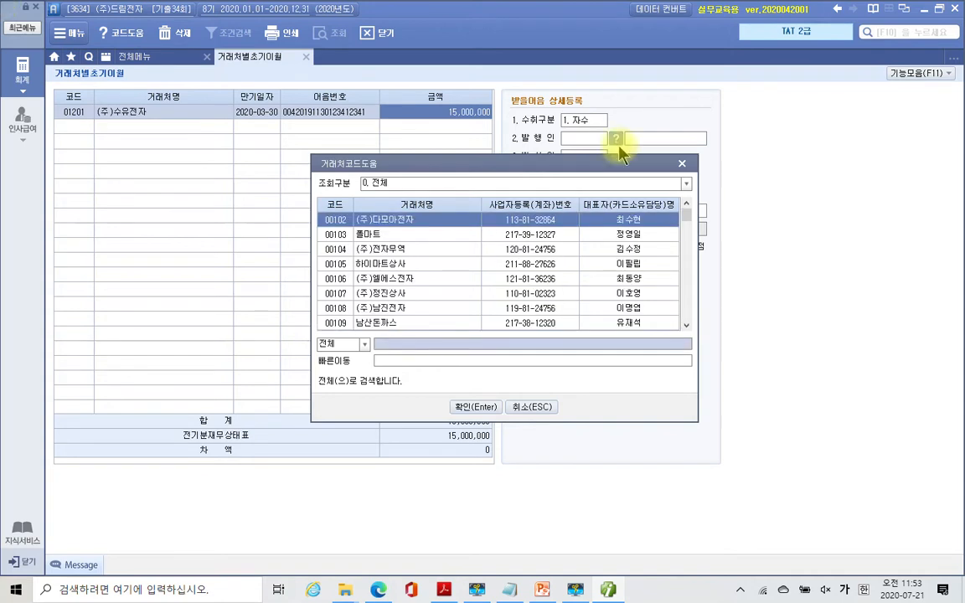
{"action": "type", "text": "수유"}
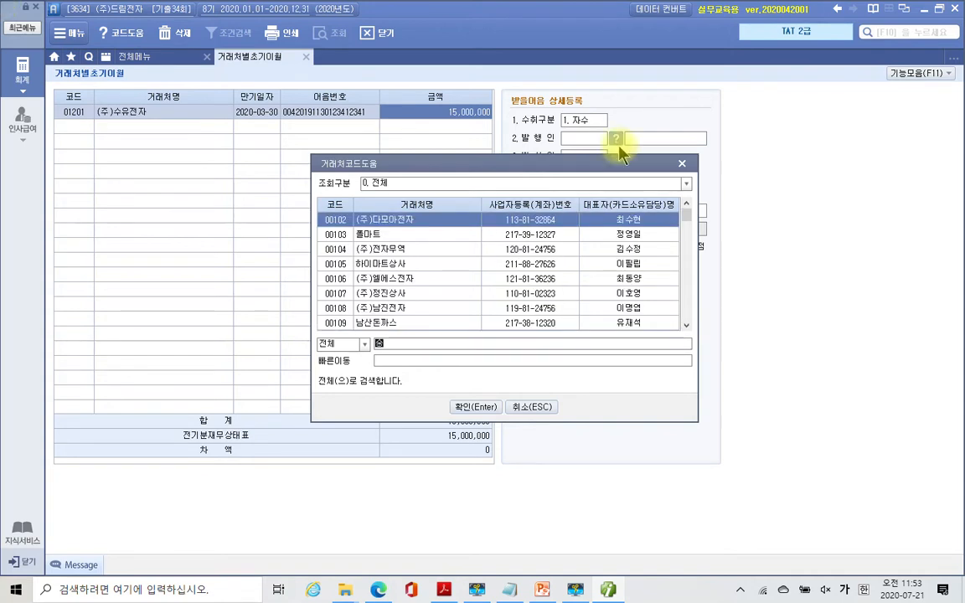
{"action": "key", "text": "Return"}
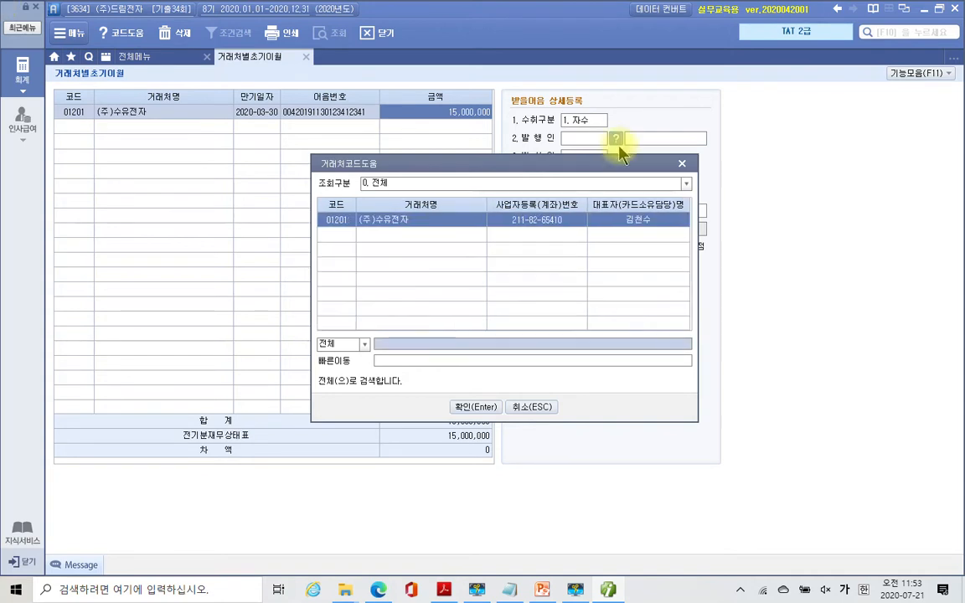
{"action": "key", "text": "Return"}
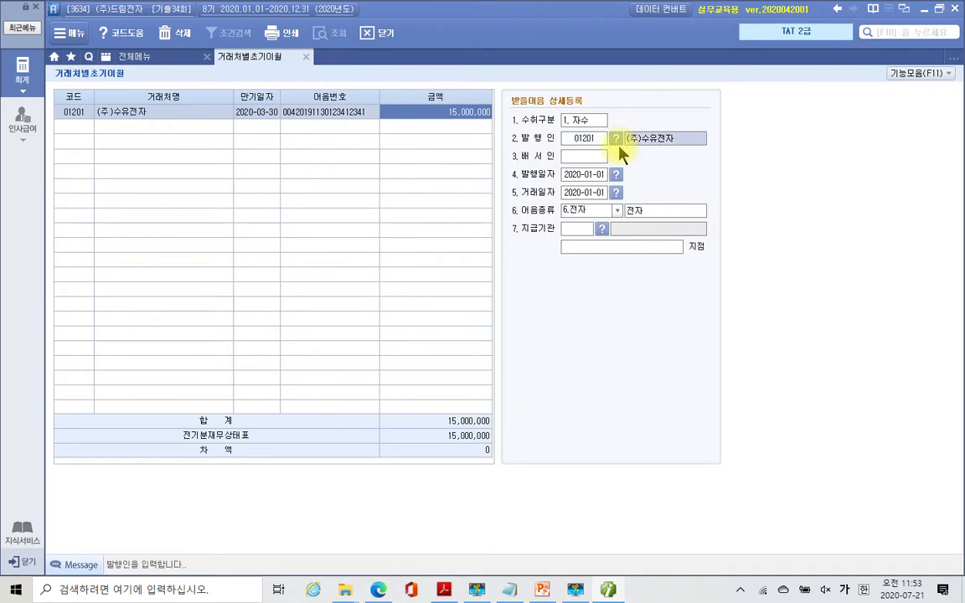
{"action": "key", "text": "Return"}
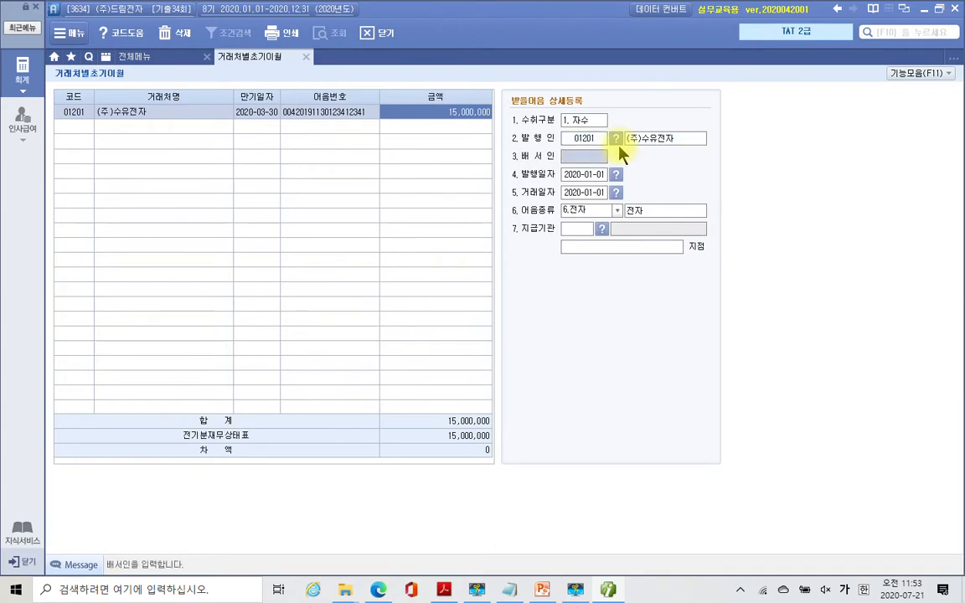
{"action": "key", "text": "Return"}
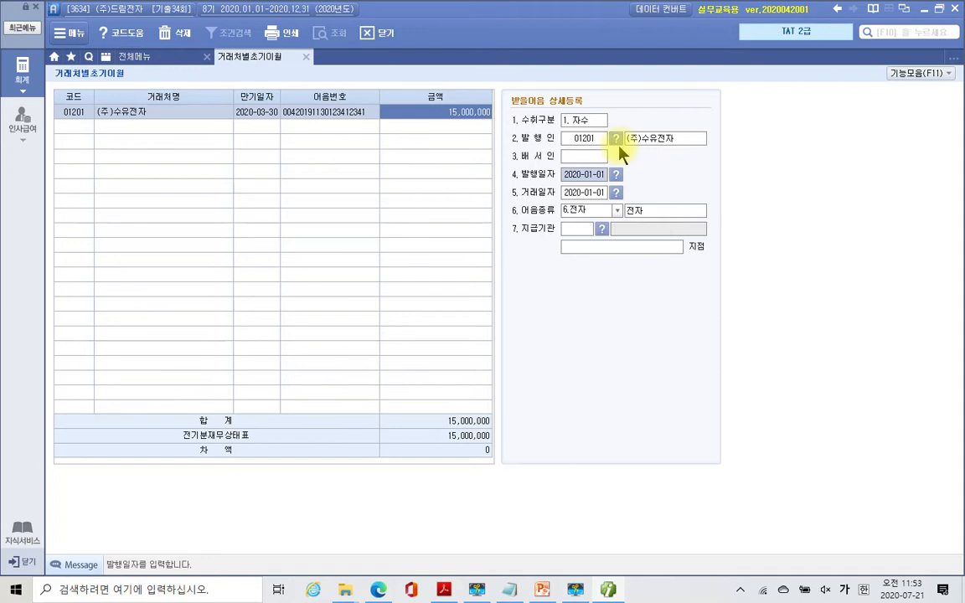
- Enter issue and transaction dates of 2019-11-30 with note type 6.전자
{"action": "type", "text": "2019-11-30"}
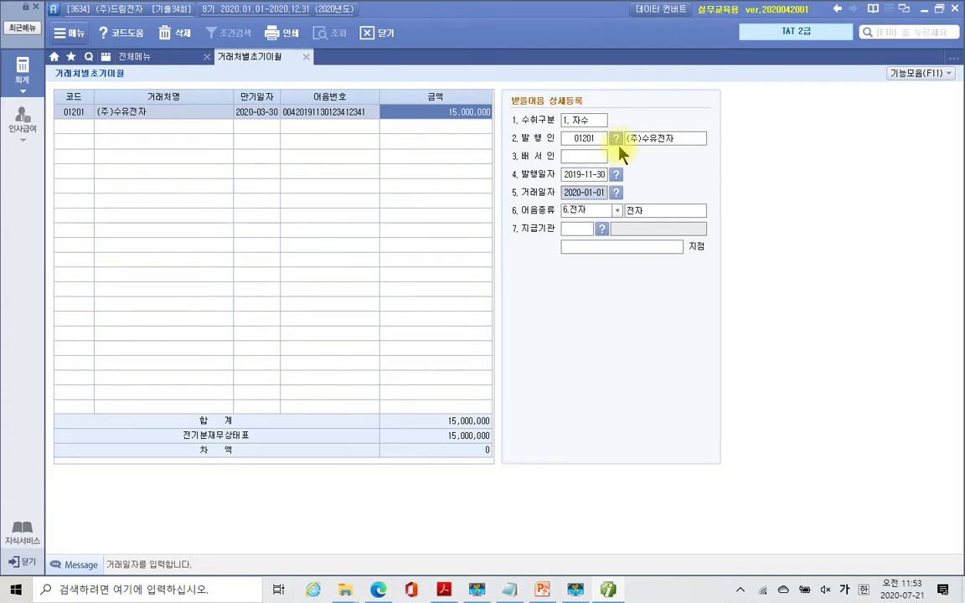
{"action": "key", "text": "Return"}
{"action": "key", "text": "Return"}
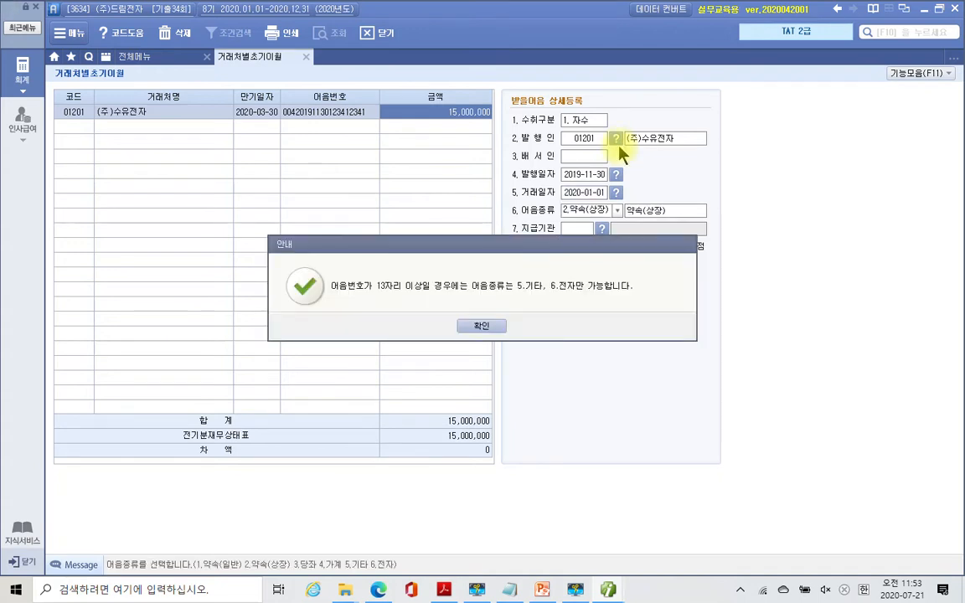
{"action": "left_click", "coordinate": [491, 326]}
{"action": "left_click", "coordinate": [492, 330]}
{"action": "type", "text": "6.전자"}
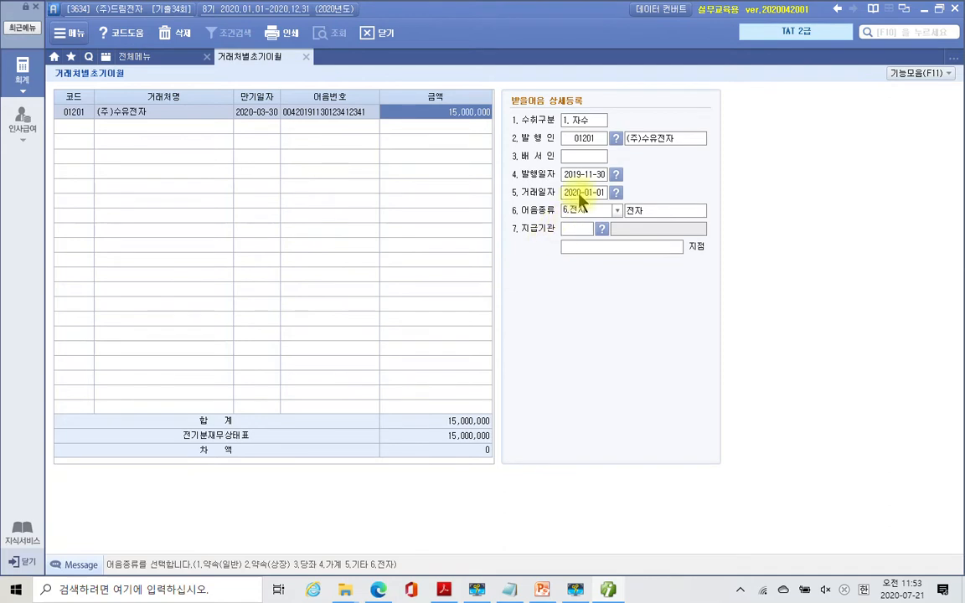
{"action": "left_click", "coordinate": [580, 192]}
{"action": "type", "text": "2019"}
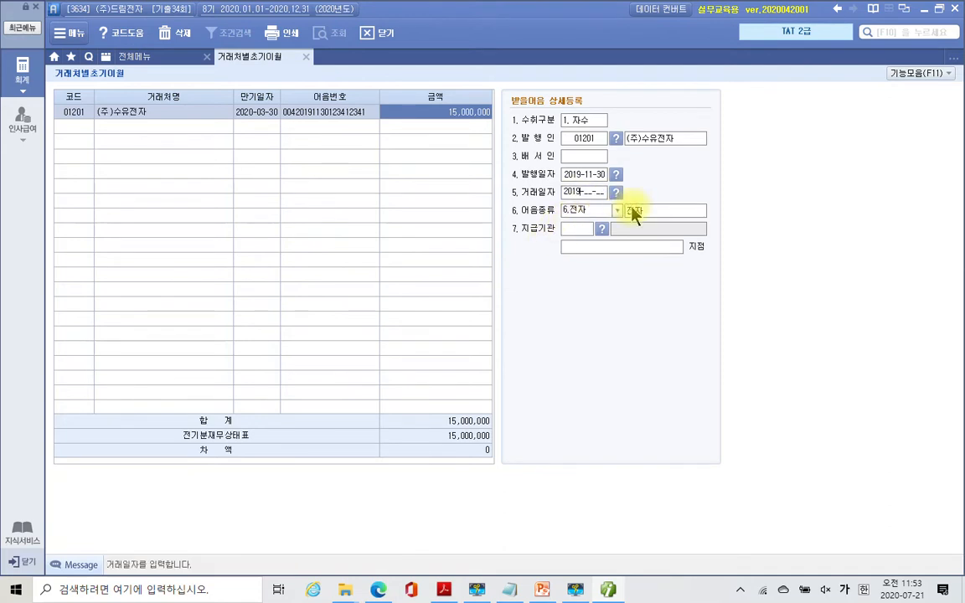
{"action": "type", "text": "-11-30"}
{"action": "key", "text": "Return"}
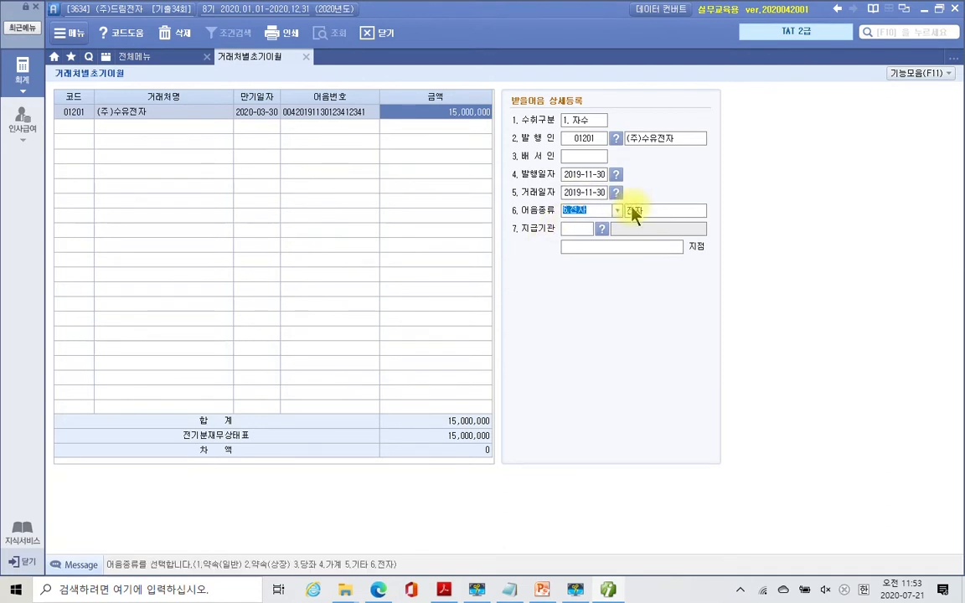
{"action": "key", "text": "Return"}
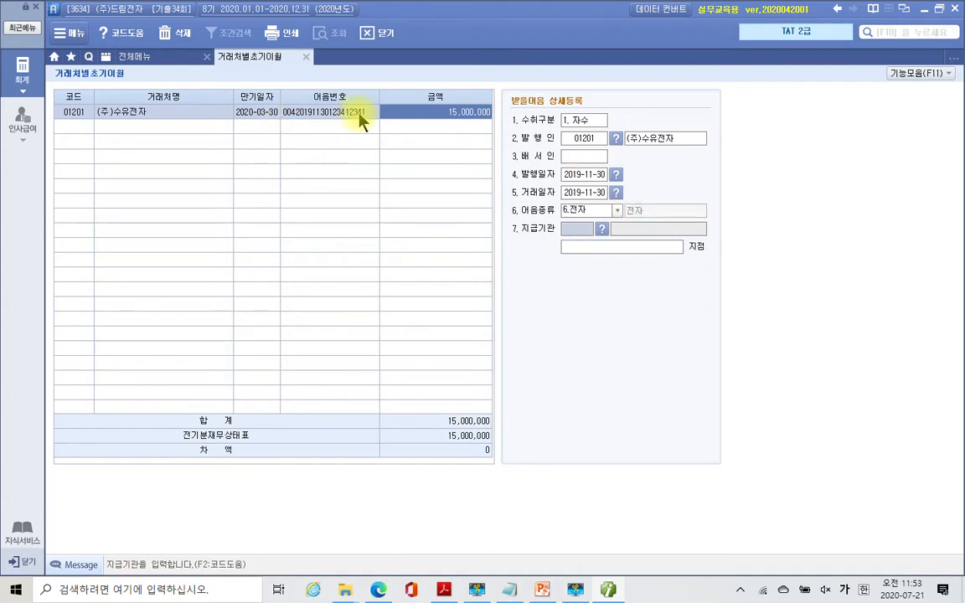
- Set the paying bank to 국민은행 with branch 서대문, save, and return to the account list
{"action": "left_click", "coordinate": [602, 232]}
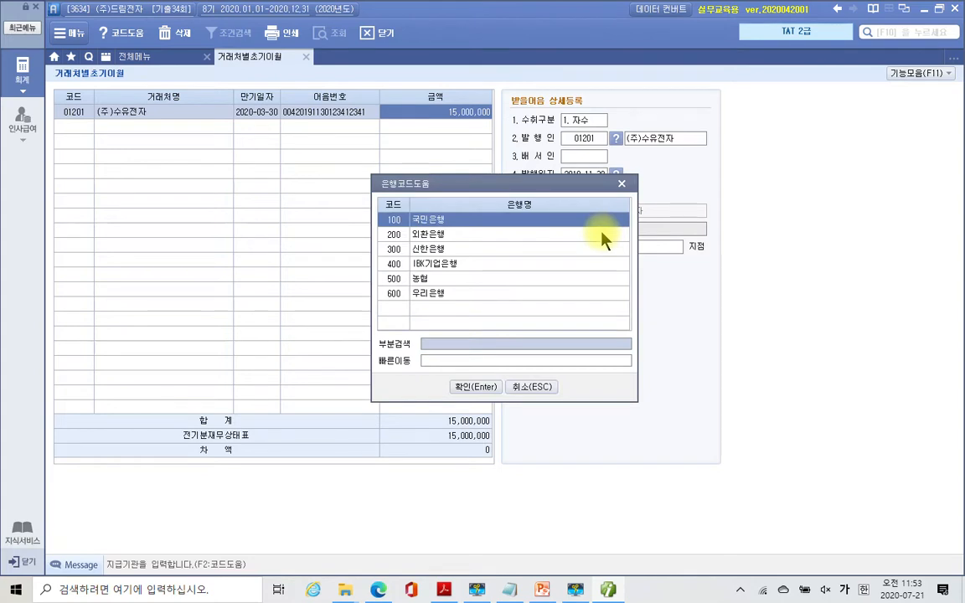
{"action": "left_click", "coordinate": [474, 386]}
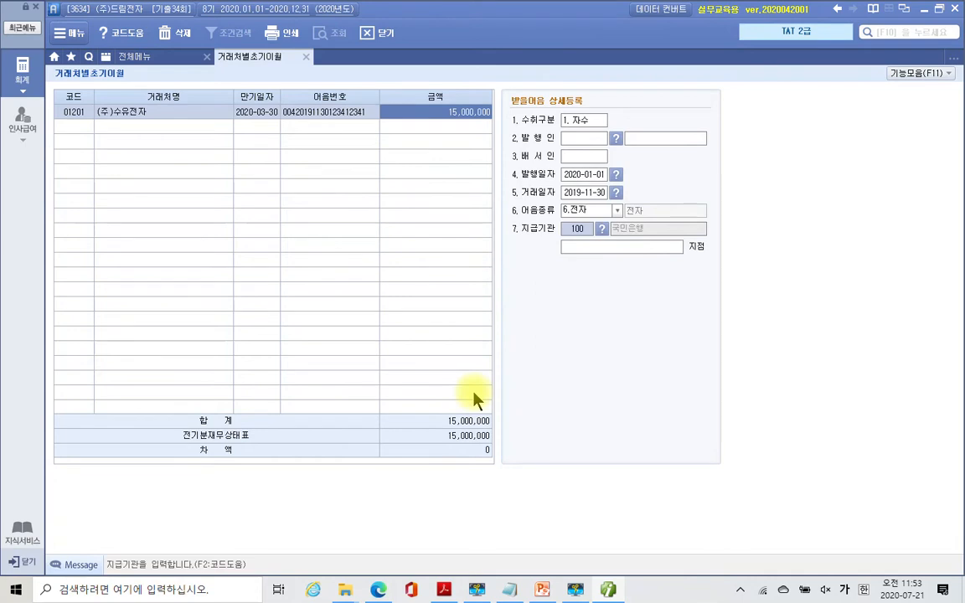
{"action": "key", "text": "Return"}
{"action": "type", "text": "서대문"}
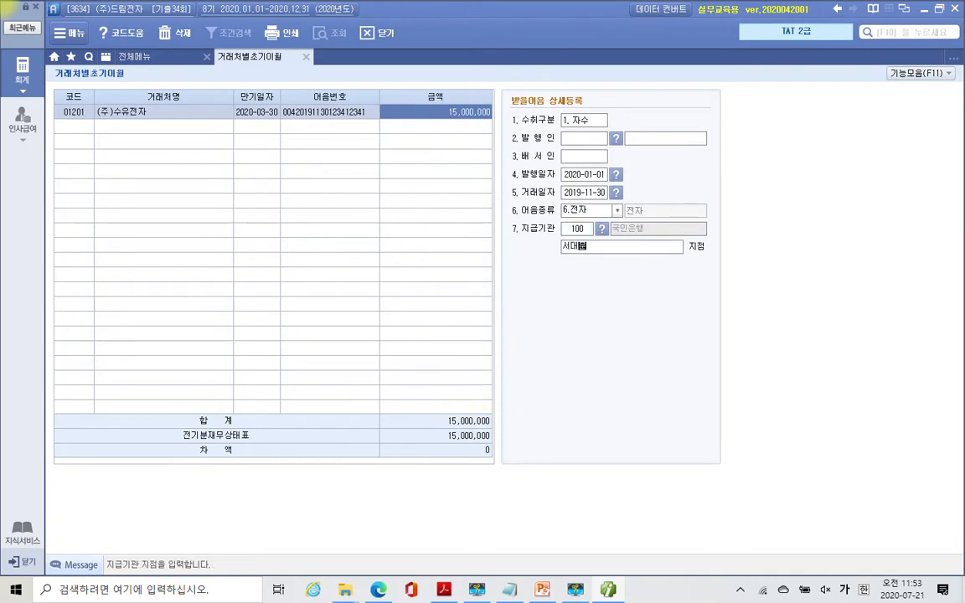
{"action": "key", "text": "Return"}
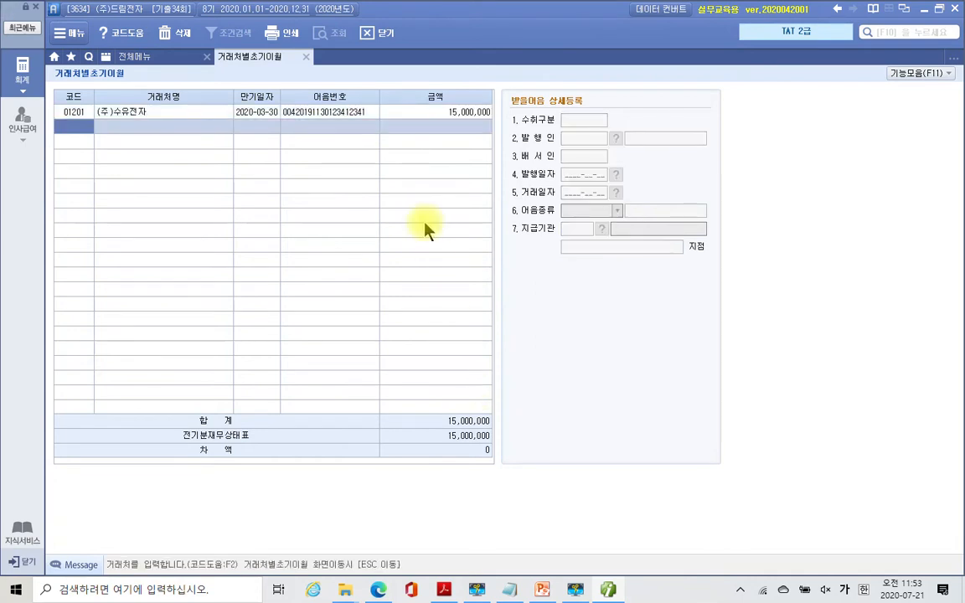
{"action": "mouse_move", "coordinate": [481, 446]}
{"action": "left_mouse_down"}
{"action": "mouse_move", "coordinate": [491, 457]}
{"action": "mouse_move", "coordinate": [474, 489]}
{"action": "left_mouse_up"}
{"action": "key", "text": "Escape"}
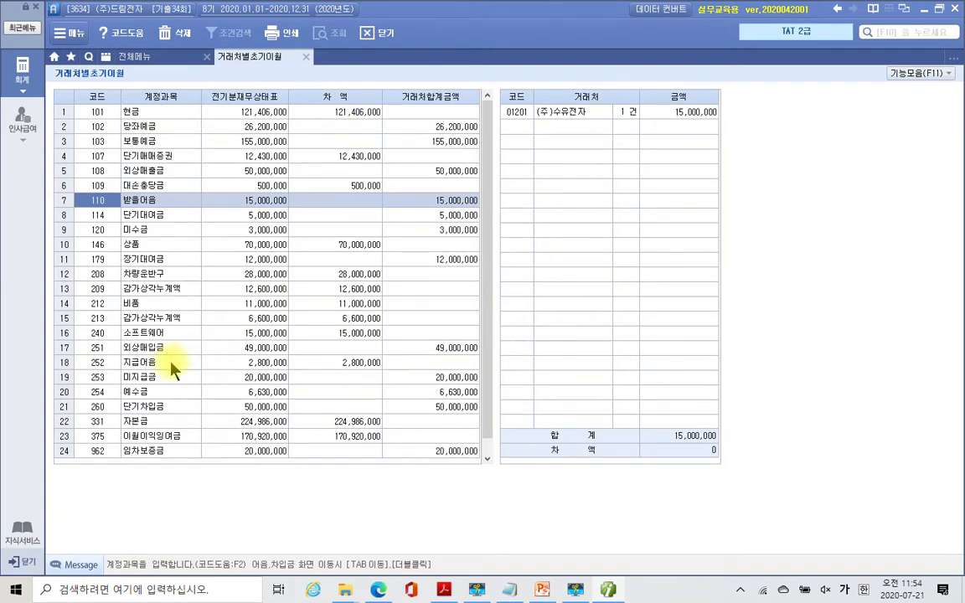
- Highlight '지급어음은 등록된 어음을 선택할' yellow in the PDF, then select Smart A's 252 지급어음 row
{"action": "left_click", "coordinate": [445, 592]}
{"action": "scroll", "coordinate": [427, 446], "scroll_direction": "down", "scroll_amount": 5}
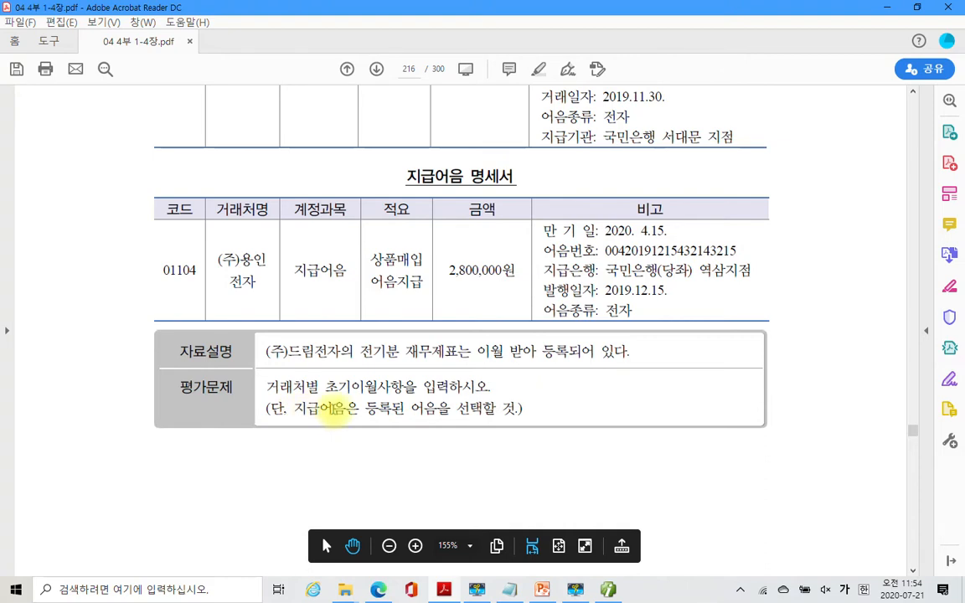
{"action": "left_click_drag", "start_coordinate": [293, 409], "coordinate": [495, 409]}
{"action": "right_click", "coordinate": [489, 412]}
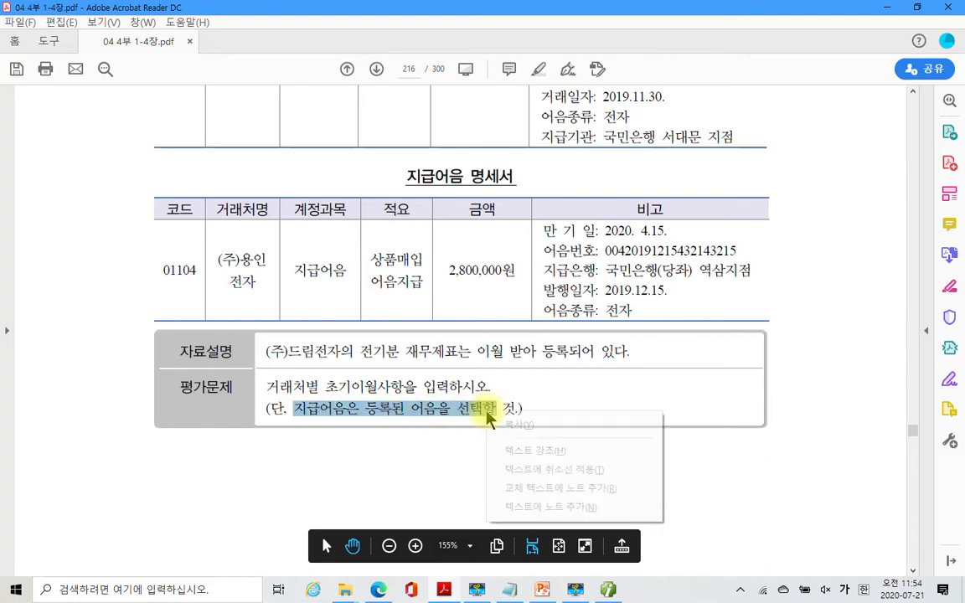
{"action": "left_click", "coordinate": [512, 451]}
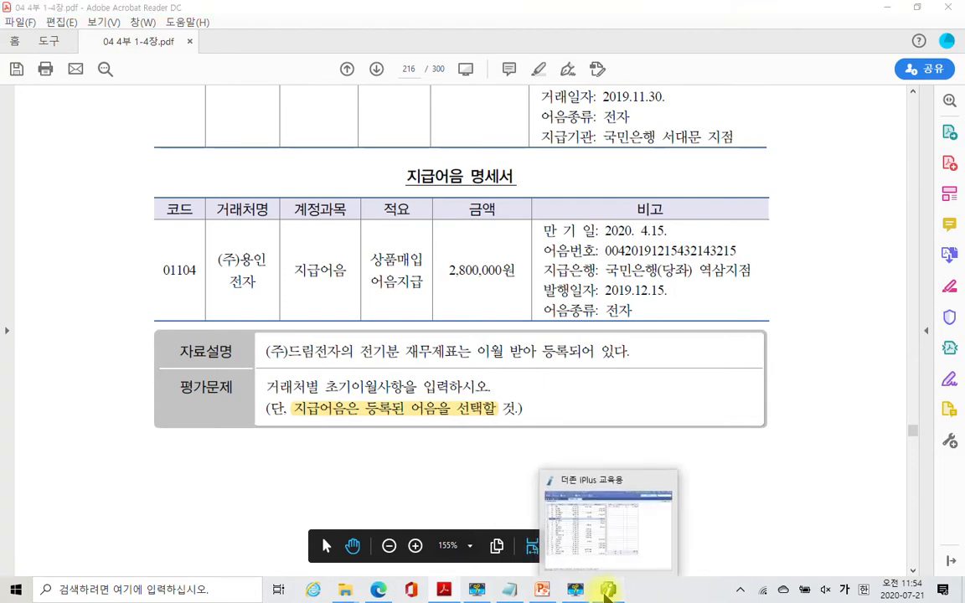
{"action": "left_click", "coordinate": [607, 593]}
{"action": "left_click", "coordinate": [153, 366]}
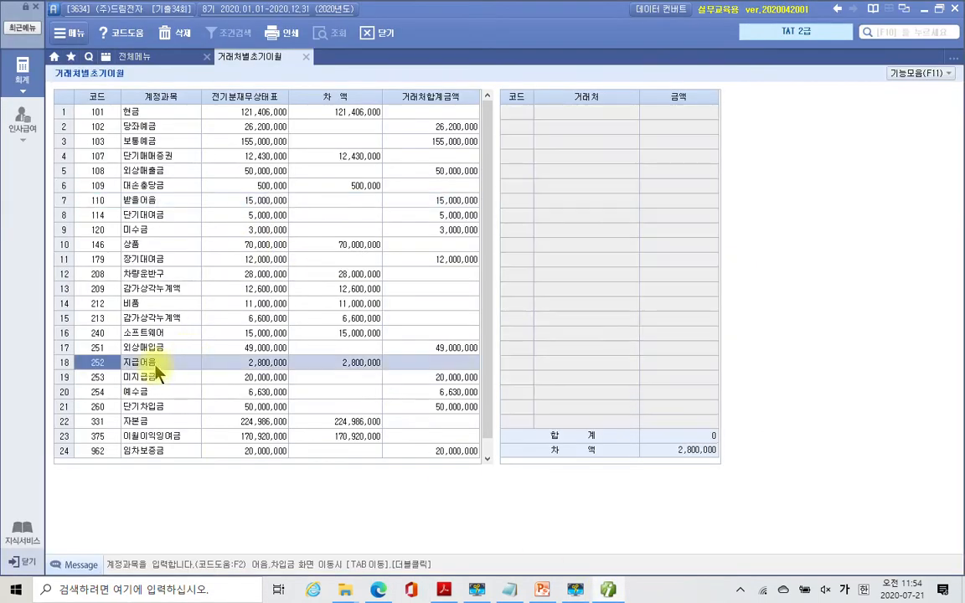
- Open the 지급어음 breakdown, enter client 01104 (주)용인전자 and pick the registered 국민은행 note
{"action": "double_click", "coordinate": [155, 367]}
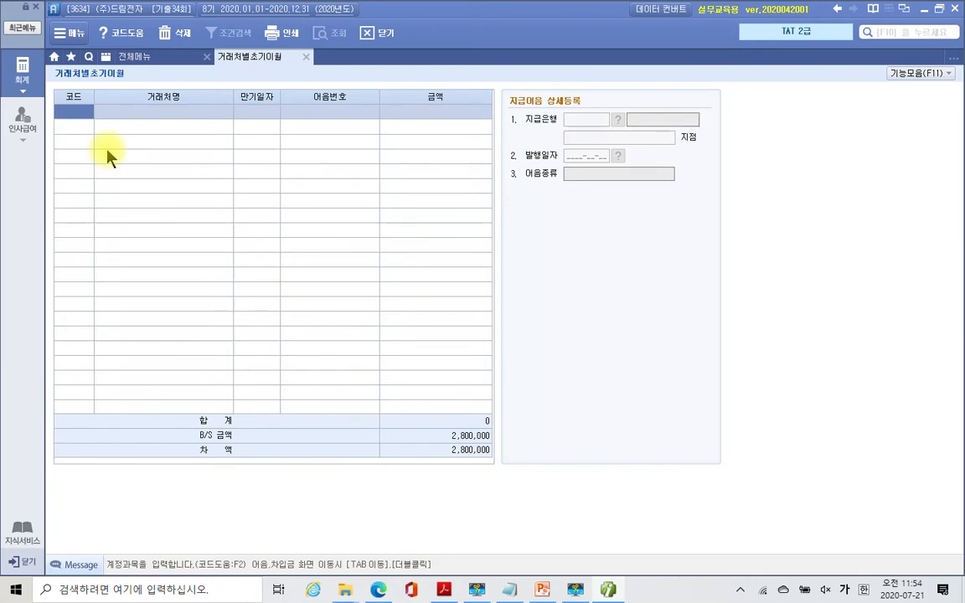
{"action": "type", "text": "01104"}
{"action": "key", "text": "Return"}
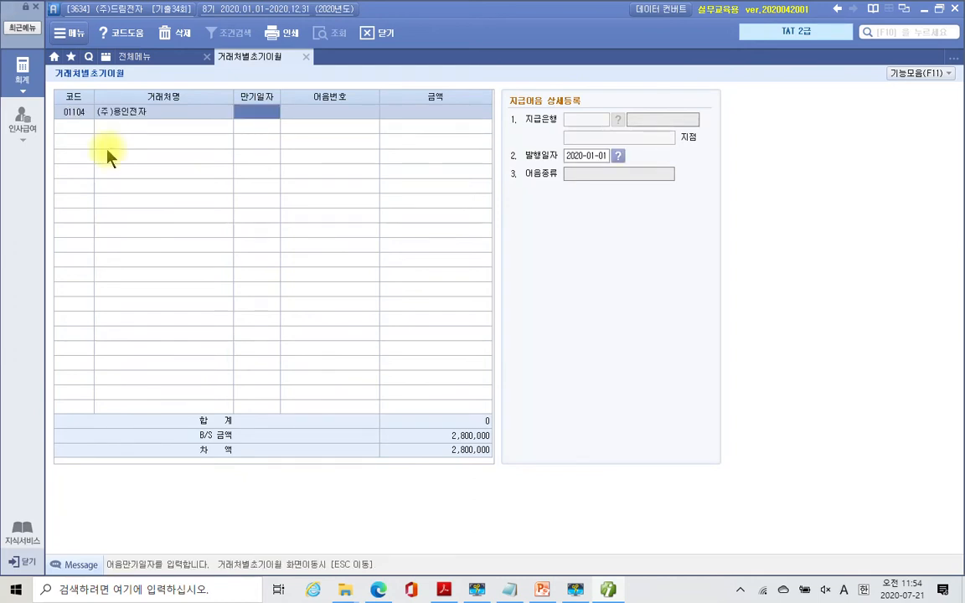
{"action": "left_click", "coordinate": [312, 115]}
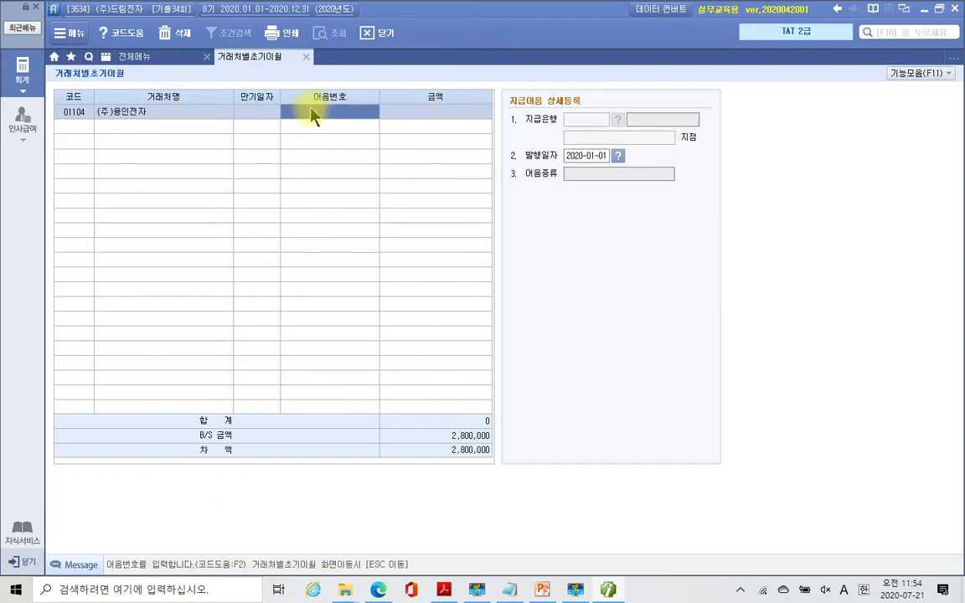
{"action": "key", "text": "F2"}
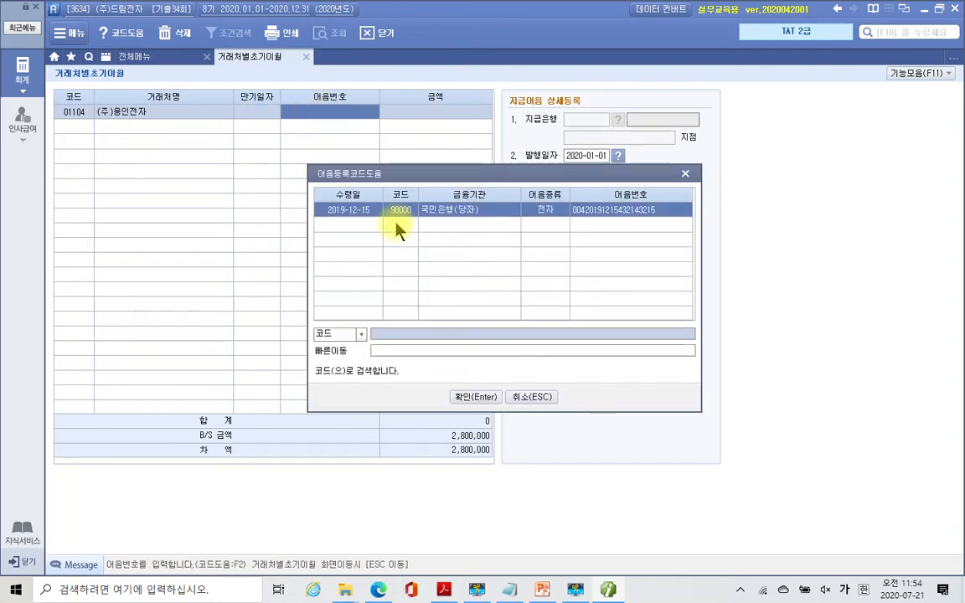
{"action": "left_click", "coordinate": [464, 397]}
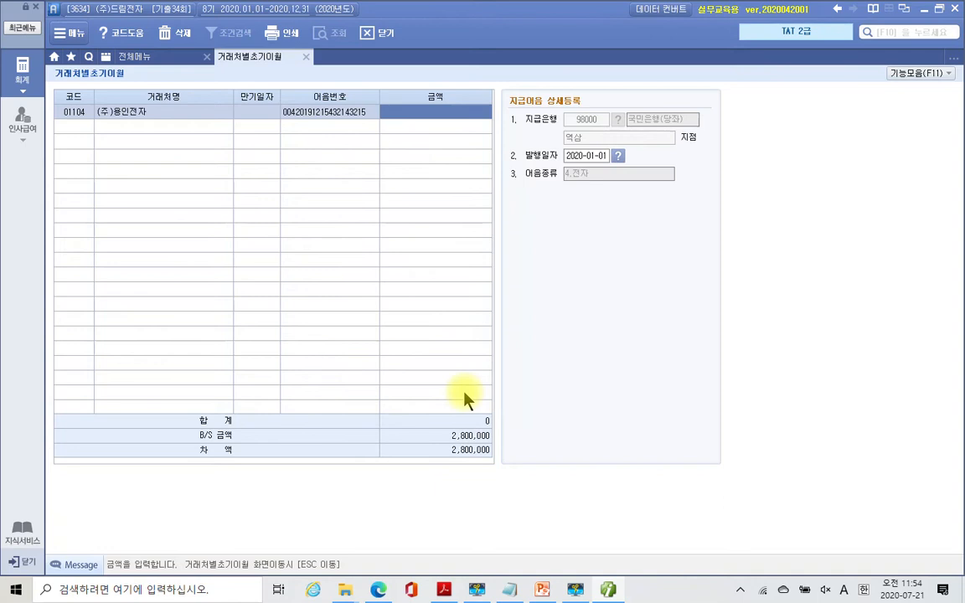
- Enter maturity 2020-04-15, amount 2,800,000 and issue date 2019-12-15, saving the note
{"action": "left_click", "coordinate": [255, 122]}
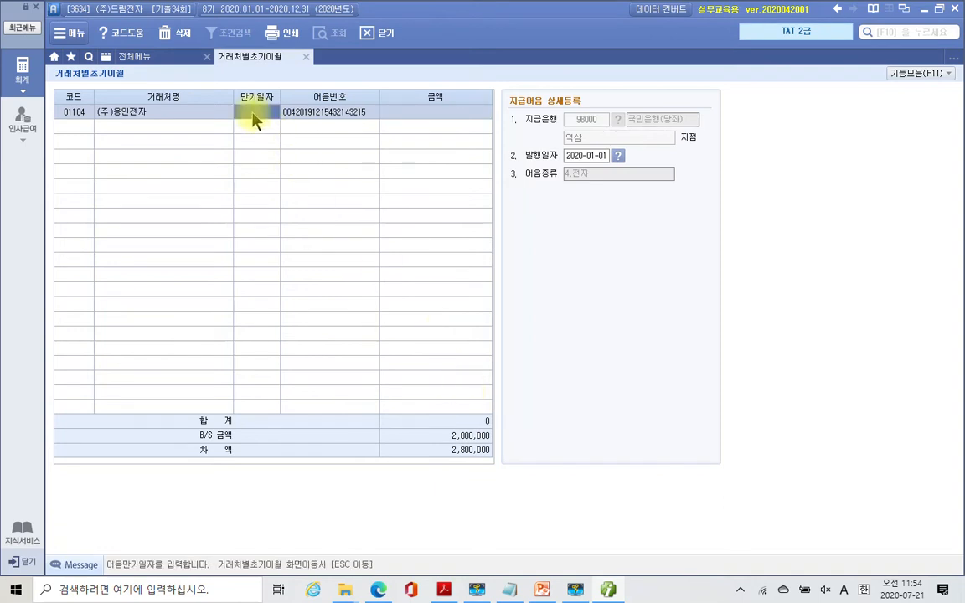
{"action": "type", "text": "2020-04-15"}
{"action": "key", "text": "Return"}
{"action": "key", "text": "Return"}
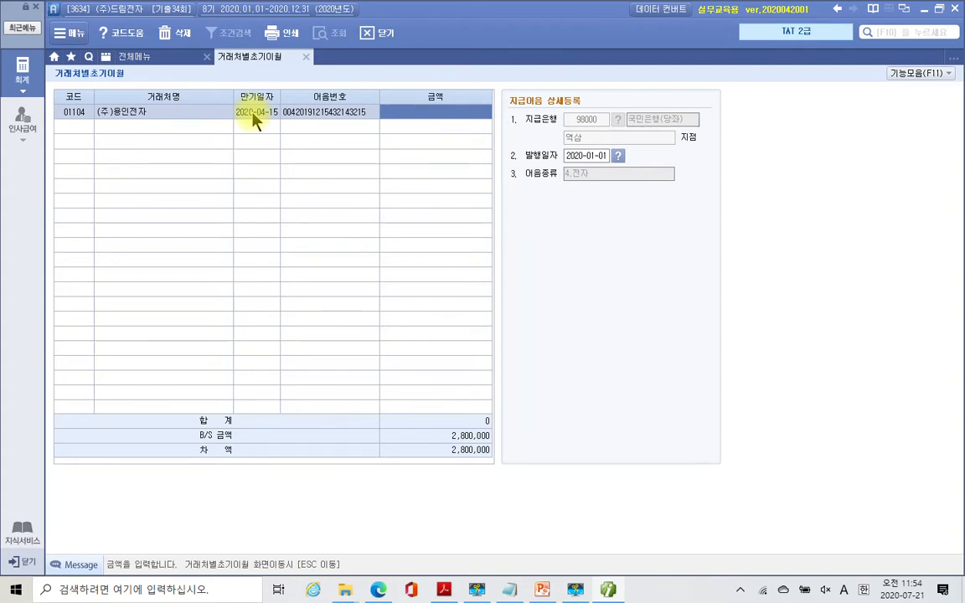
{"action": "type", "text": "2800000"}
{"action": "key", "text": "Return"}
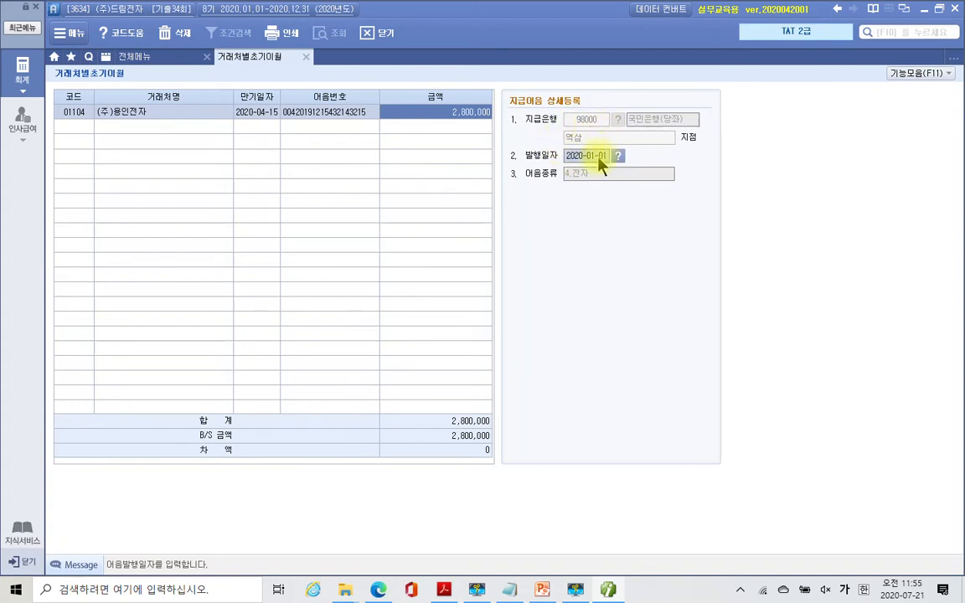
{"action": "type", "text": "2019"}
{"action": "type", "text": "1215"}
{"action": "key", "text": "Return"}
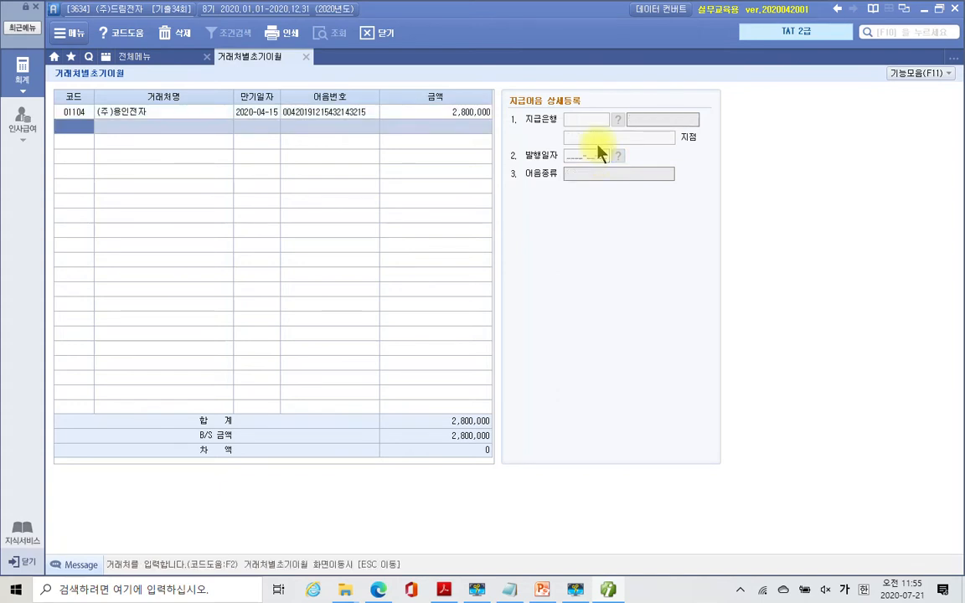
- Check the saved note's number and paying bank in the registered-note list, then return to the account list
{"action": "left_click", "coordinate": [352, 112]}
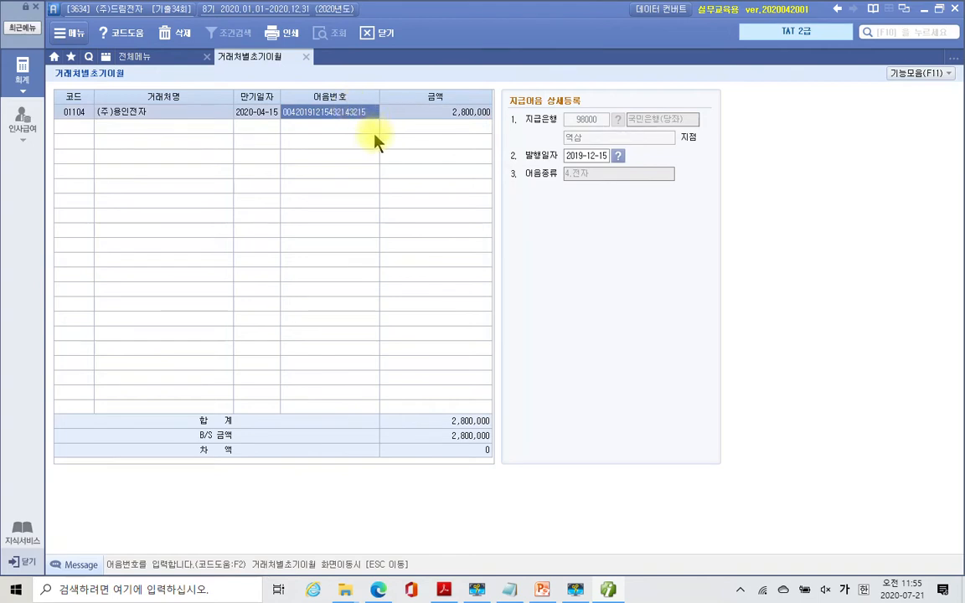
{"action": "left_click_drag", "start_coordinate": [270, 98], "coordinate": [385, 130]}
{"action": "mouse_move", "coordinate": [504, 106]}
{"action": "left_mouse_down"}
{"action": "mouse_move", "coordinate": [619, 141]}
{"action": "mouse_move", "coordinate": [722, 150]}
{"action": "left_mouse_up"}
{"action": "key", "text": "F2"}
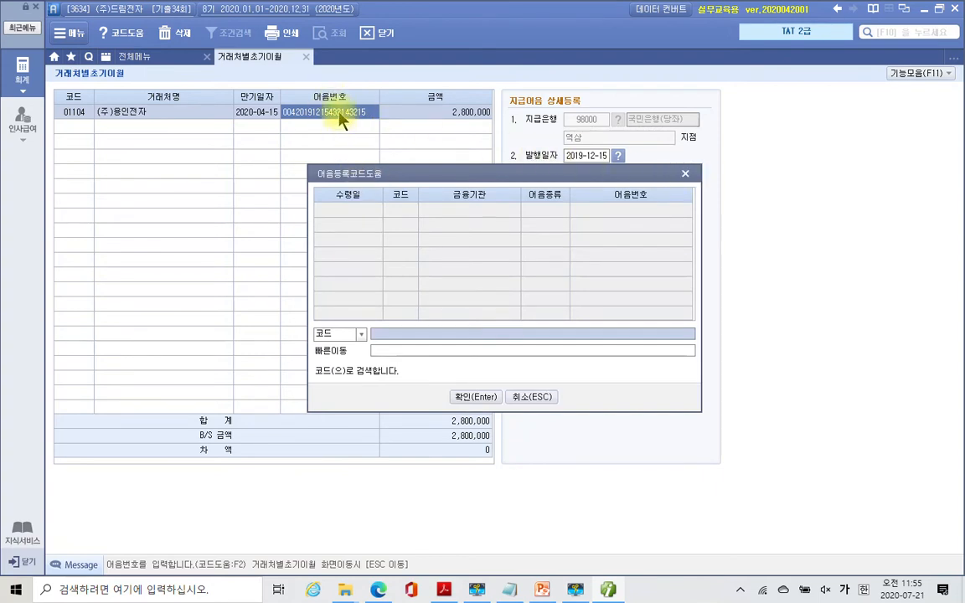
{"action": "left_click", "coordinate": [685, 175]}
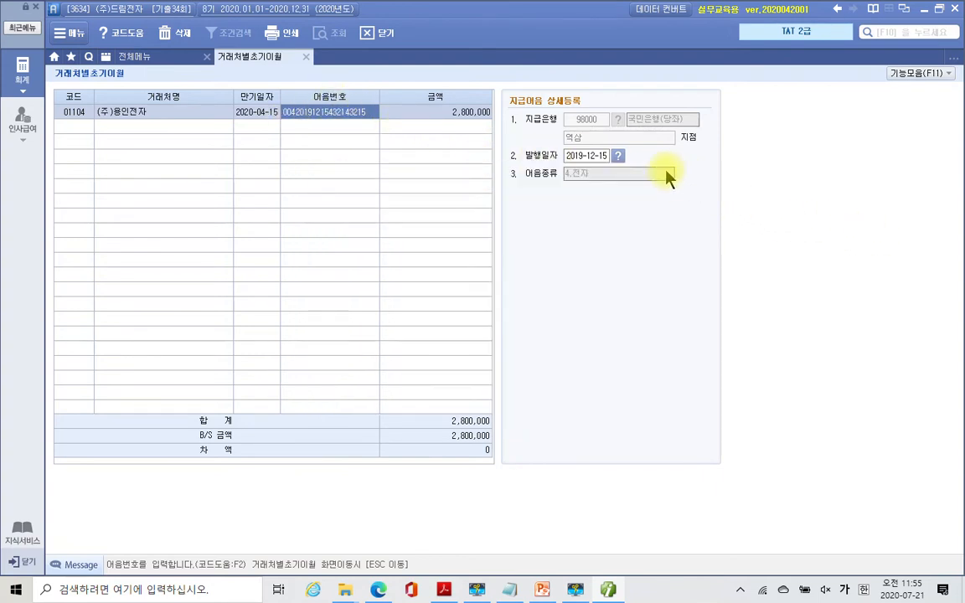
{"action": "double_click", "coordinate": [348, 113]}
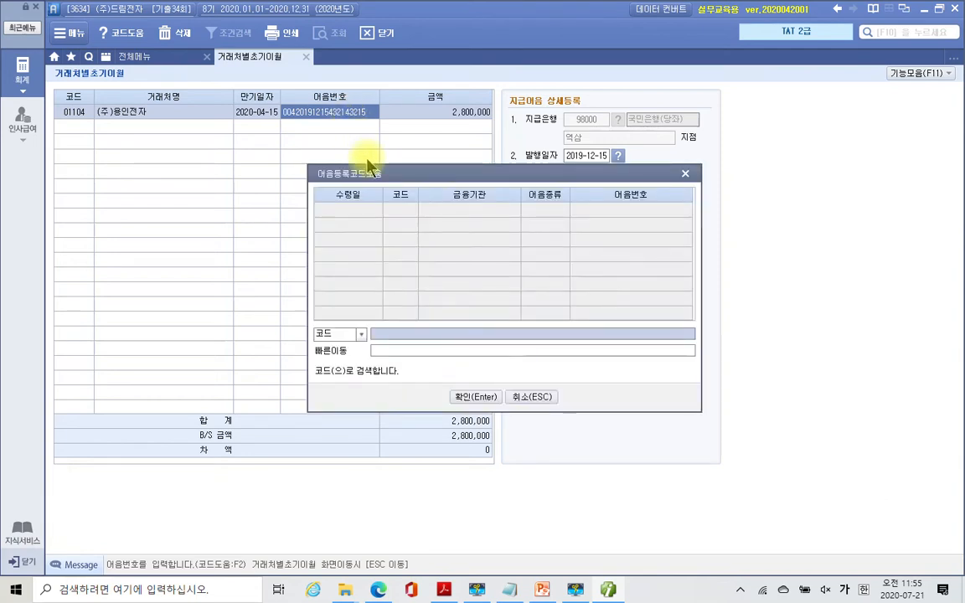
{"action": "left_click", "coordinate": [687, 174]}
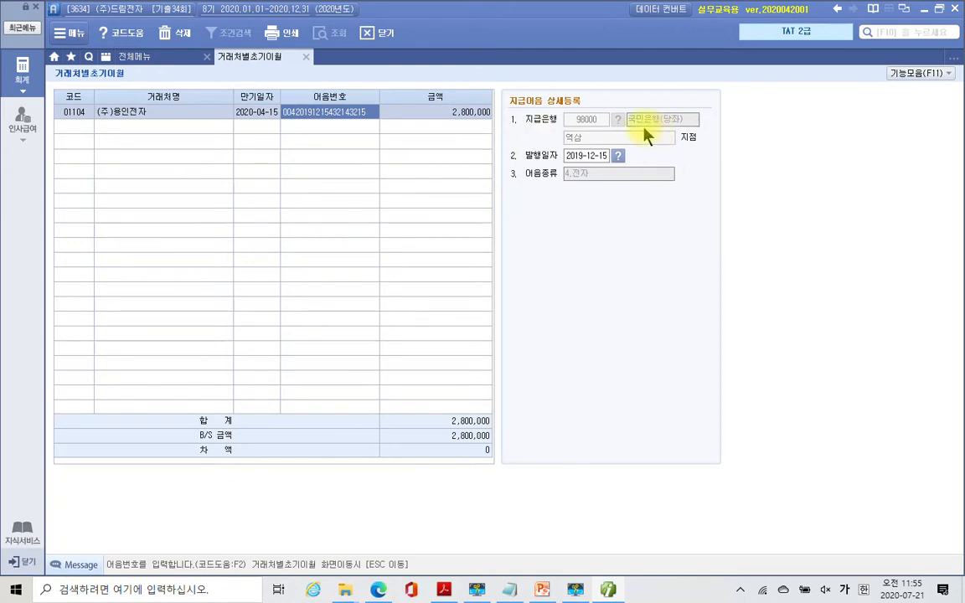
{"action": "left_click", "coordinate": [575, 591]}
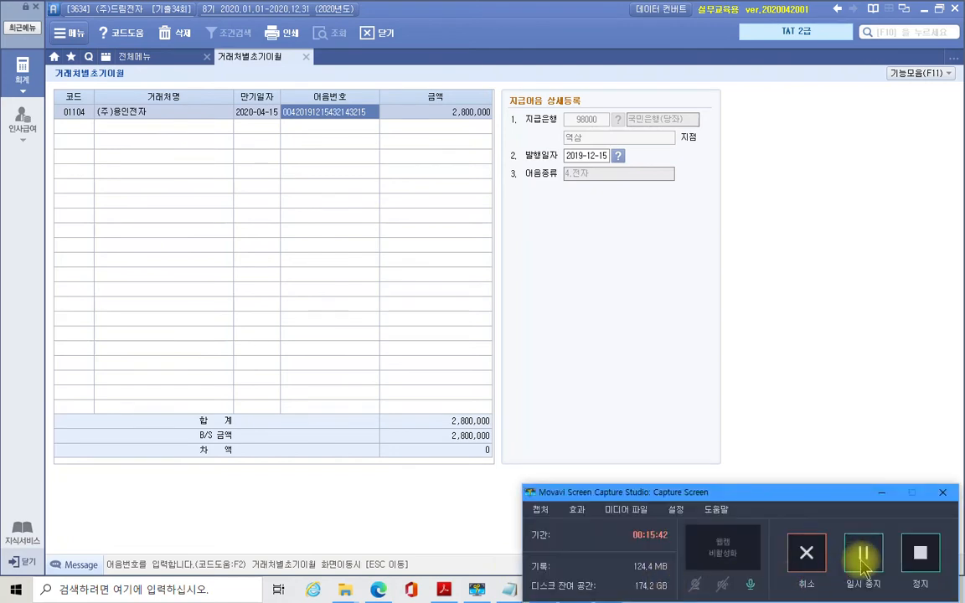
{"action": "left_click", "coordinate": [858, 557]}
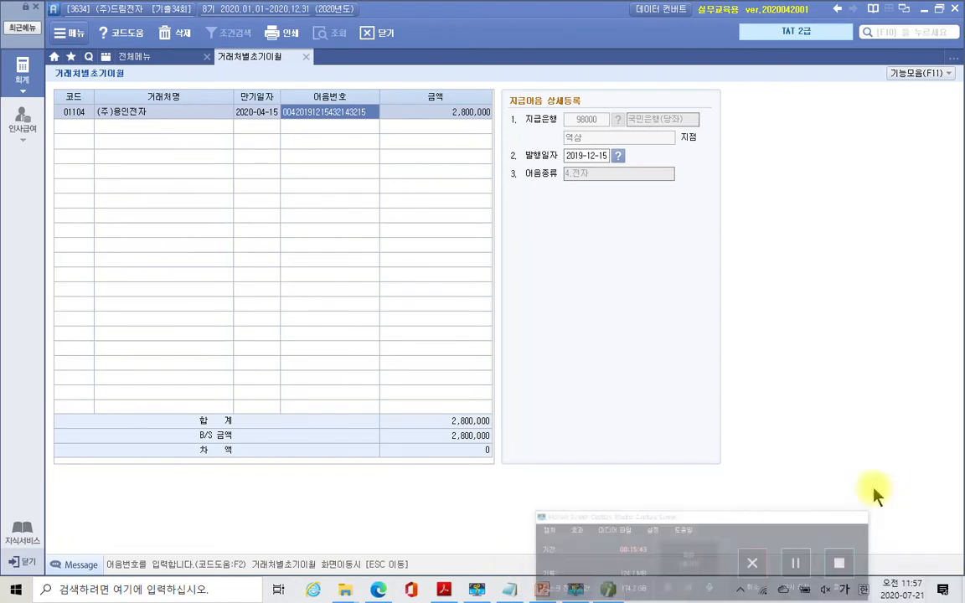
{"action": "key", "text": "F2"}
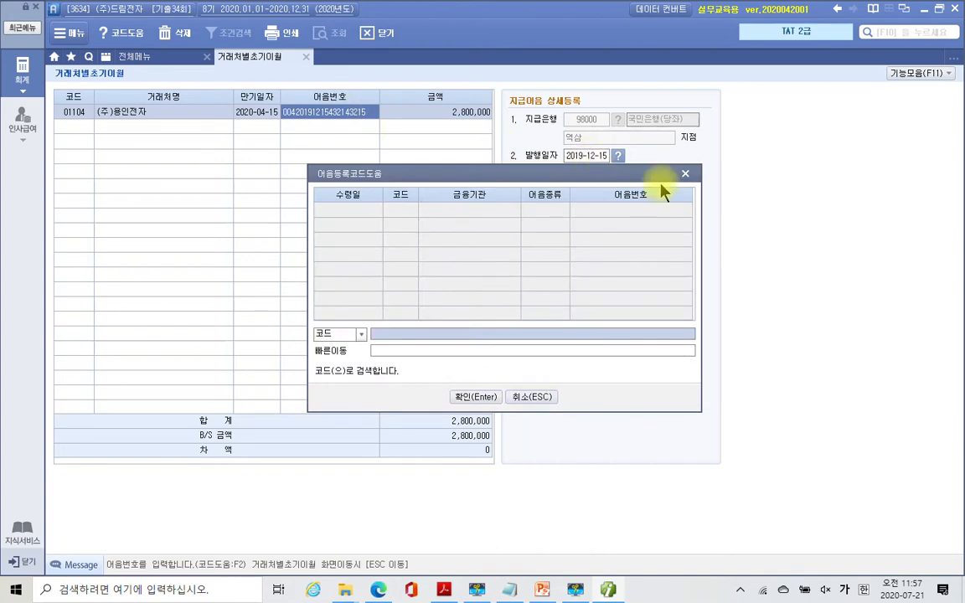
{"action": "left_click", "coordinate": [685, 175]}
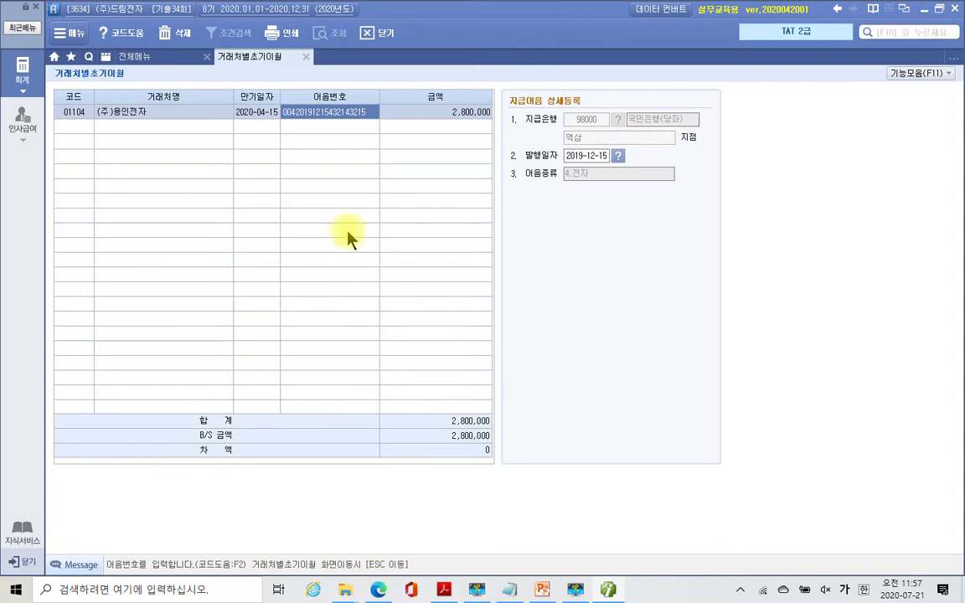
{"action": "key", "text": "Escape"}
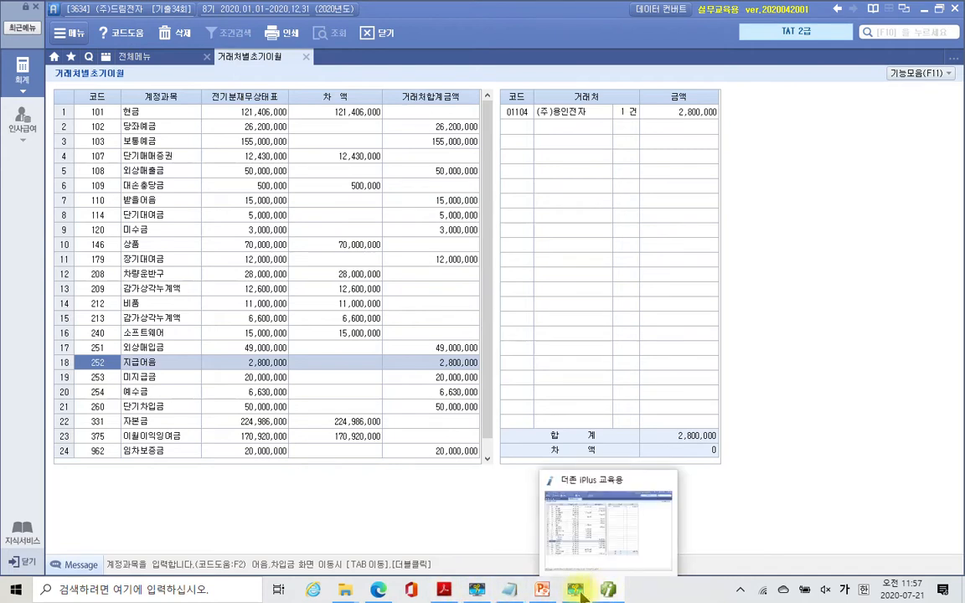
- Mark up the 자료설명 and 평가문제 areas with temporary red annotations, then clear them
{"action": "left_click", "coordinate": [445, 590]}
{"action": "scroll", "coordinate": [449, 478], "scroll_direction": "up", "scroll_amount": 3}
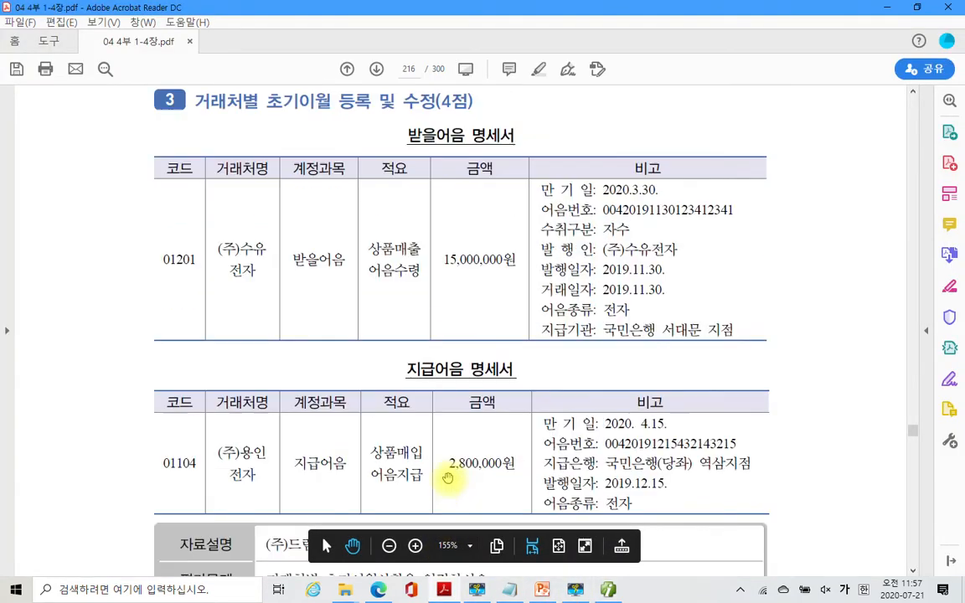
{"action": "scroll", "coordinate": [395, 377], "scroll_direction": "down", "scroll_amount": 2}
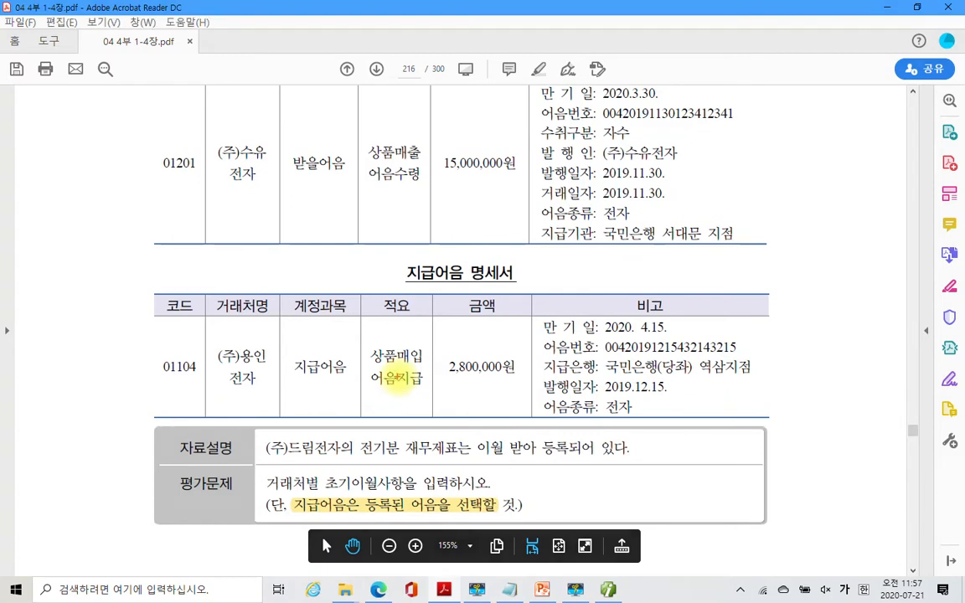
{"action": "mouse_move", "coordinate": [138, 417]}
{"action": "left_mouse_down"}
{"action": "mouse_move", "coordinate": [209, 491]}
{"action": "mouse_move", "coordinate": [780, 540]}
{"action": "left_mouse_up"}
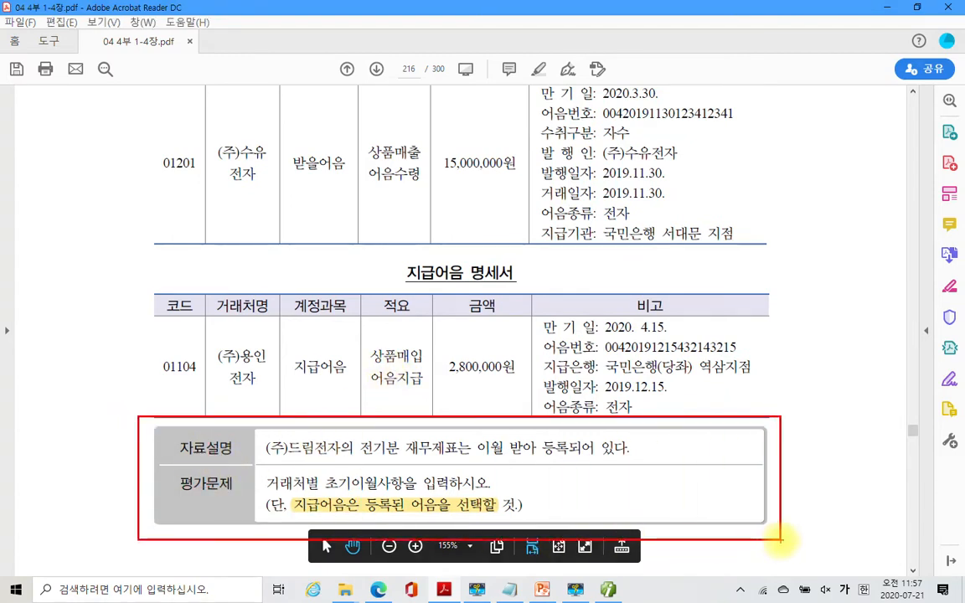
{"action": "mouse_move", "coordinate": [219, 412]}
{"action": "left_mouse_down"}
{"action": "mouse_move", "coordinate": [168, 503]}
{"action": "mouse_move", "coordinate": [240, 526]}
{"action": "left_mouse_up"}
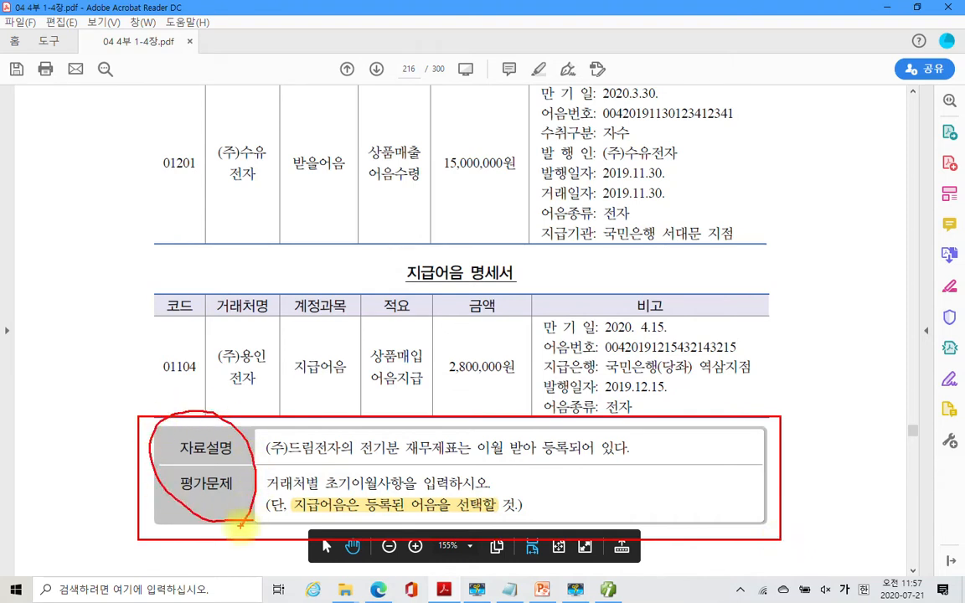
{"action": "mouse_move", "coordinate": [180, 502]}
{"action": "left_mouse_down"}
{"action": "mouse_move", "coordinate": [142, 165]}
{"action": "mouse_move", "coordinate": [110, 195]}
{"action": "mouse_move", "coordinate": [155, 307]}
{"action": "mouse_move", "coordinate": [139, 298]}
{"action": "left_mouse_up"}
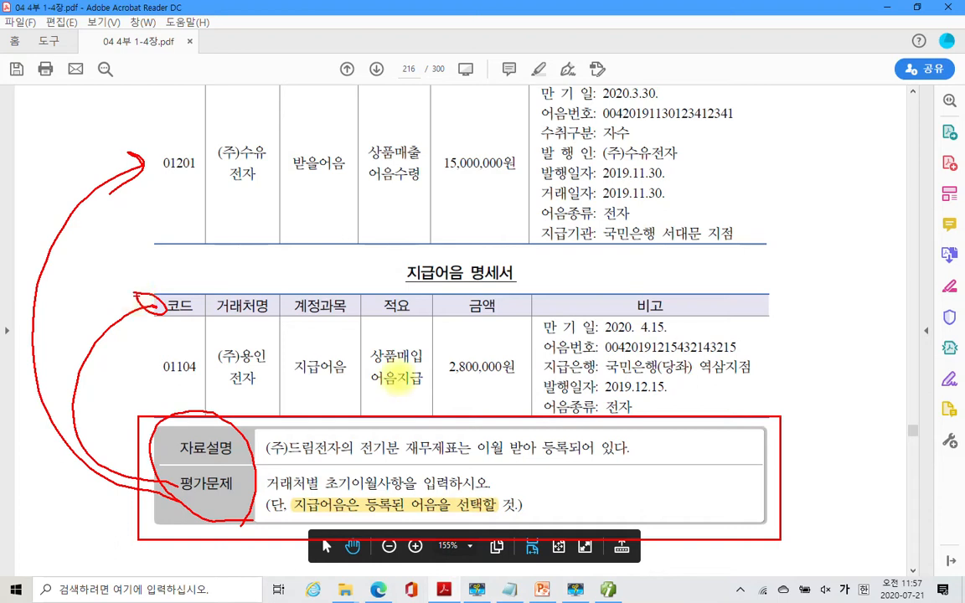
{"action": "key", "text": "Escape"}
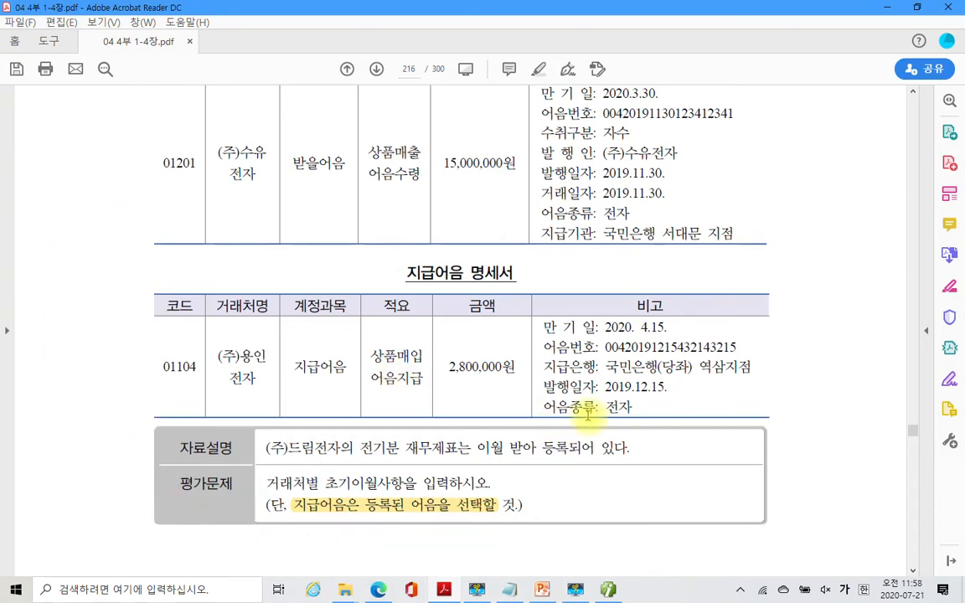
- Scroll down to page 217's 문제 2, the 광고나라 200,000 receipt
{"action": "scroll", "coordinate": [651, 444], "scroll_direction": "down", "scroll_amount": 1}
{"action": "scroll", "coordinate": [650, 440], "scroll_direction": "down", "scroll_amount": 2}
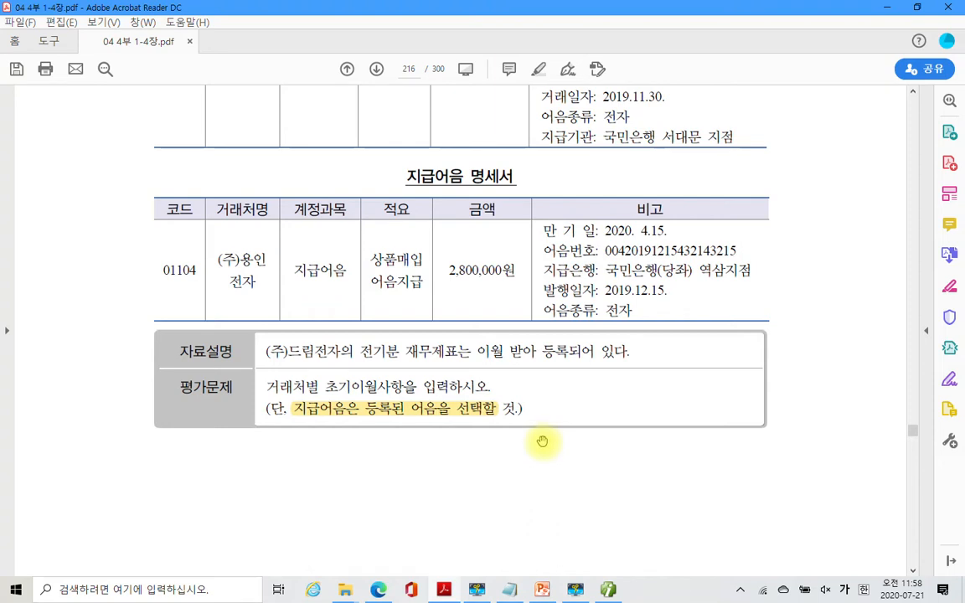
{"action": "scroll", "coordinate": [543, 443], "scroll_direction": "down", "scroll_amount": 12}
{"action": "scroll", "coordinate": [543, 443], "scroll_direction": "down", "scroll_amount": 13}
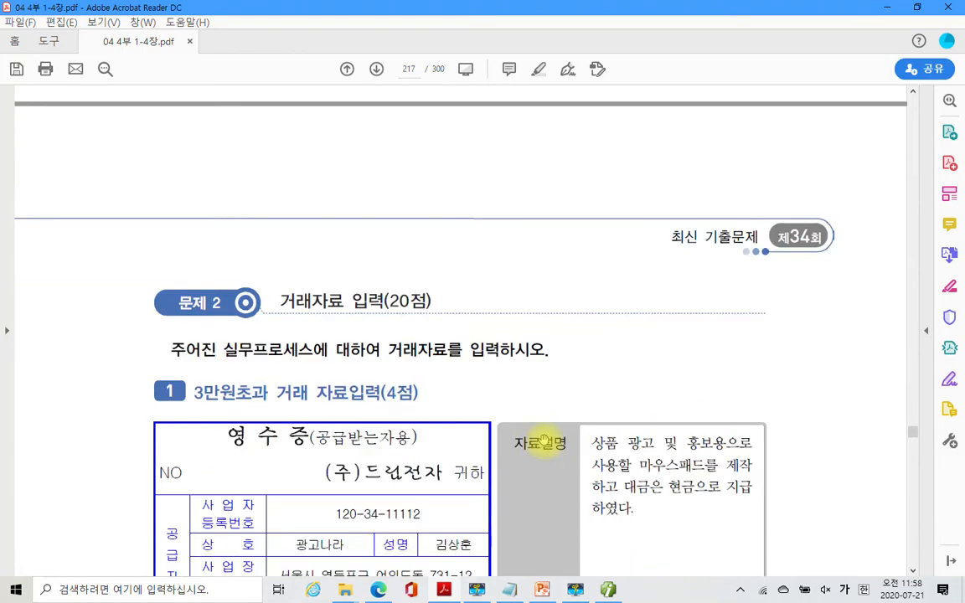
{"action": "scroll", "coordinate": [549, 446], "scroll_direction": "down", "scroll_amount": 5}
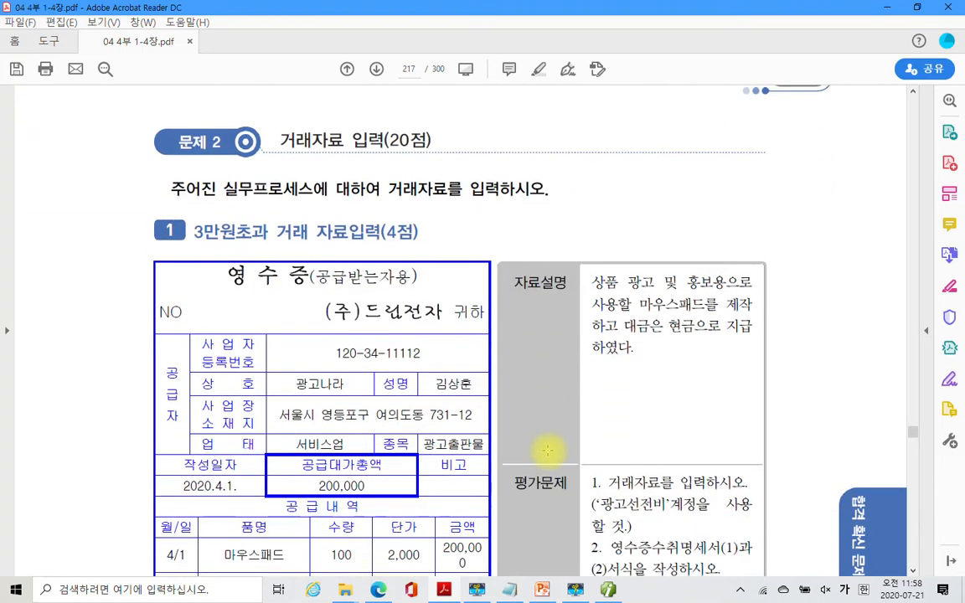
- Highlight the account name 광고선전비 in yellow in the 평가문제 instructions
{"action": "scroll", "coordinate": [730, 403], "scroll_direction": "down", "scroll_amount": 2}
{"action": "scroll", "coordinate": [730, 402], "scroll_direction": "down", "scroll_amount": 1}
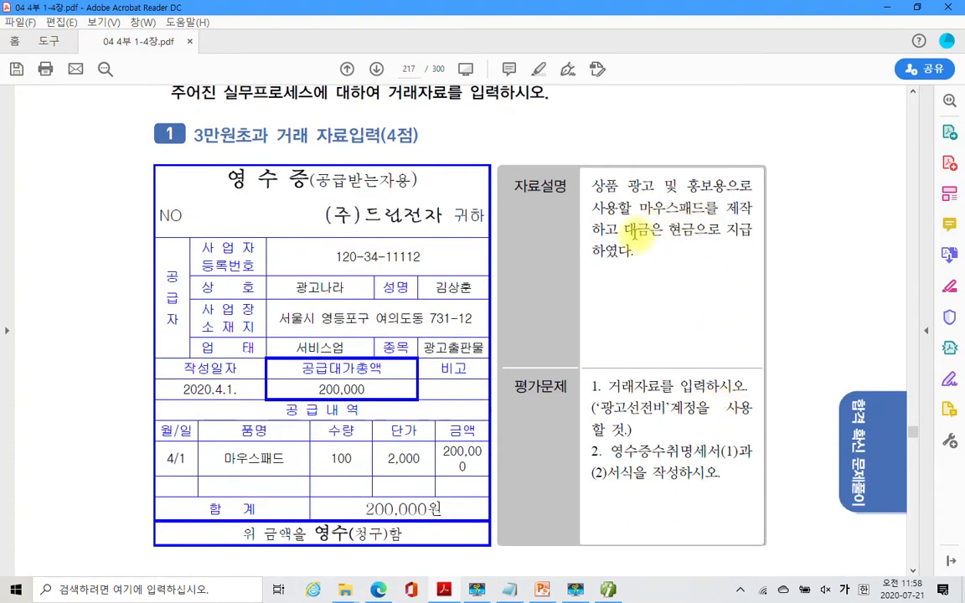
{"action": "scroll", "coordinate": [578, 343], "scroll_direction": "down", "scroll_amount": 2}
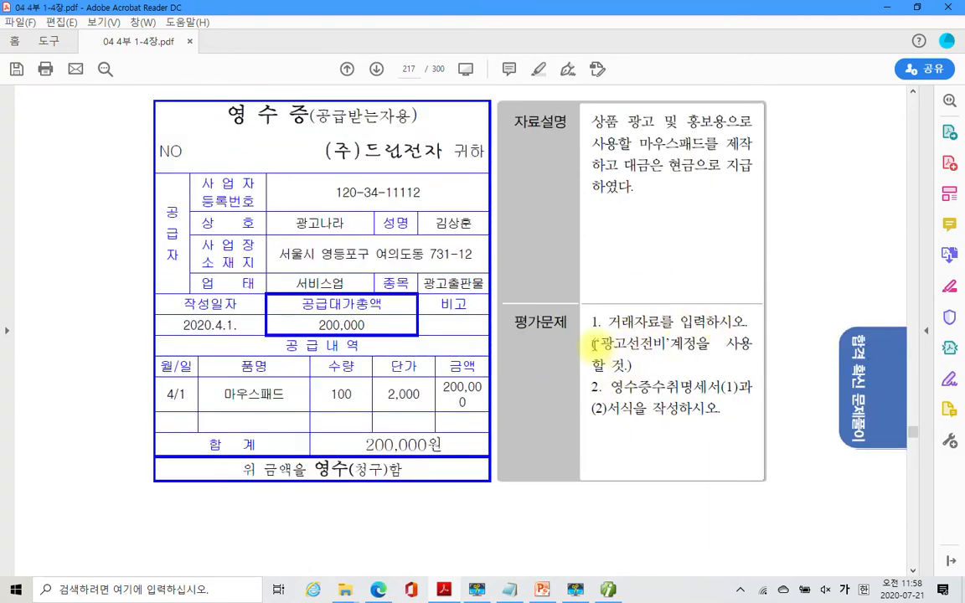
{"action": "left_click_drag", "start_coordinate": [597, 343], "coordinate": [665, 345]}
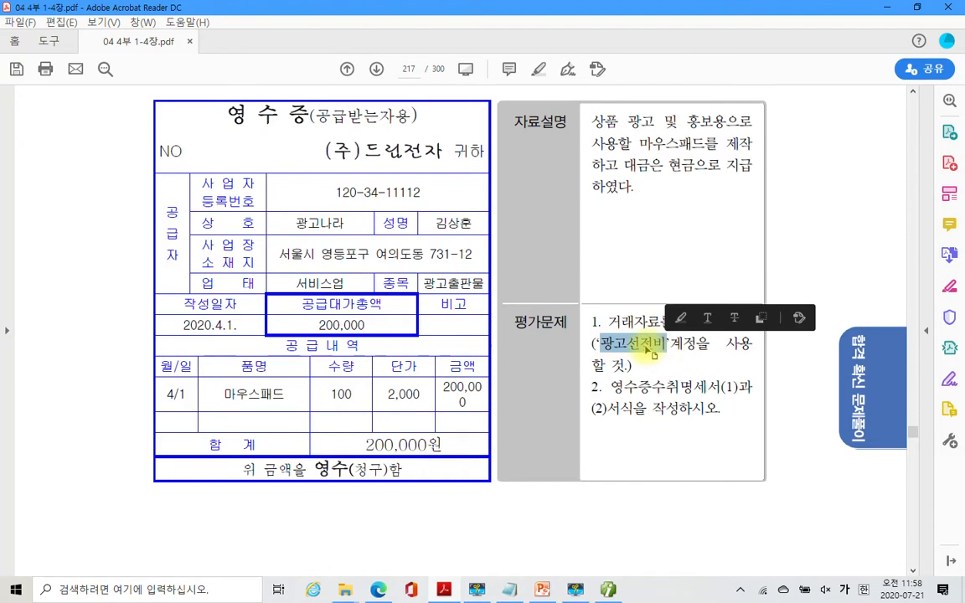
{"action": "right_click", "coordinate": [647, 347]}
{"action": "left_click", "coordinate": [698, 390]}
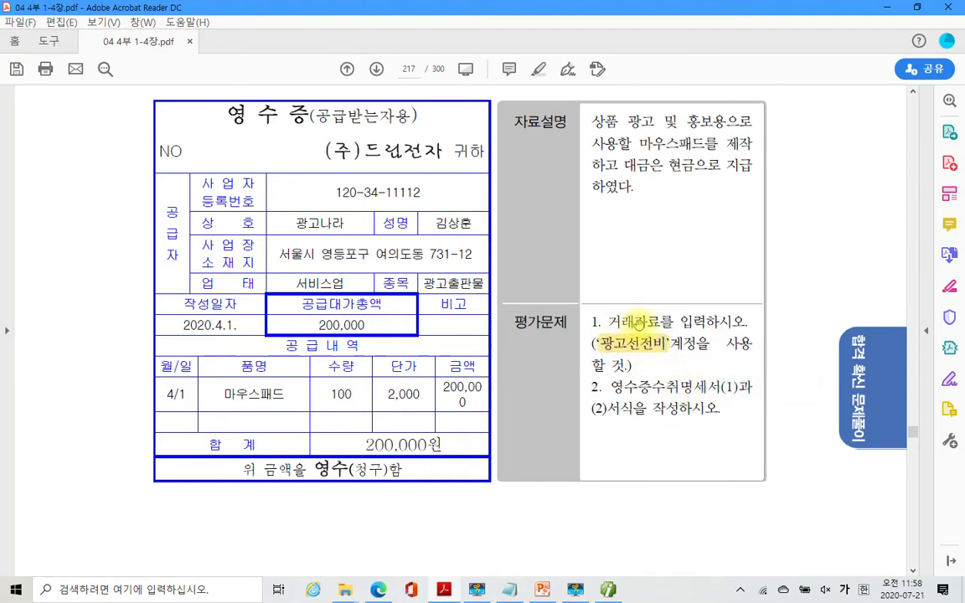
{"action": "scroll", "coordinate": [557, 155], "scroll_direction": "down", "scroll_amount": 1}
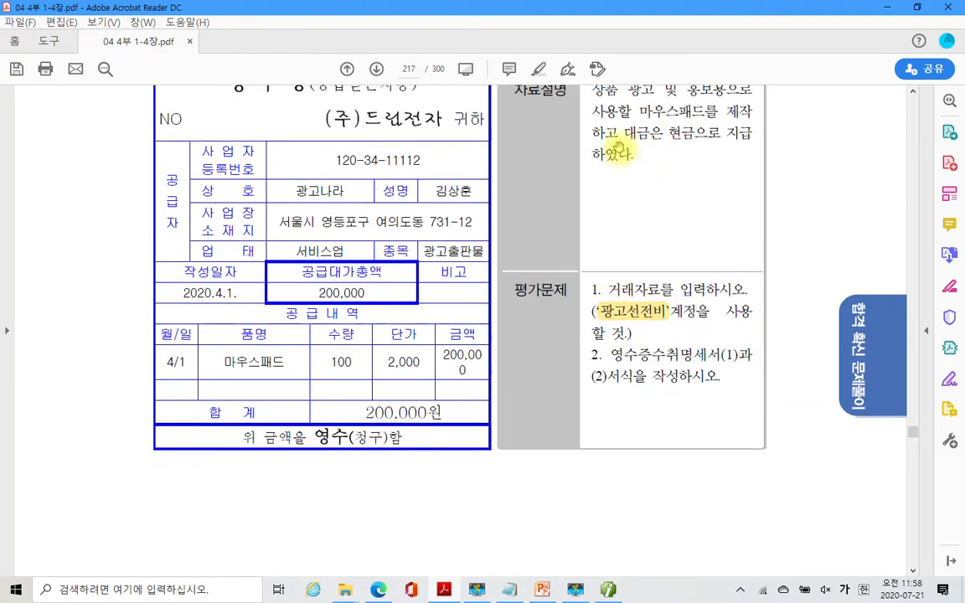
{"action": "scroll", "coordinate": [628, 189], "scroll_direction": "up", "scroll_amount": 2}
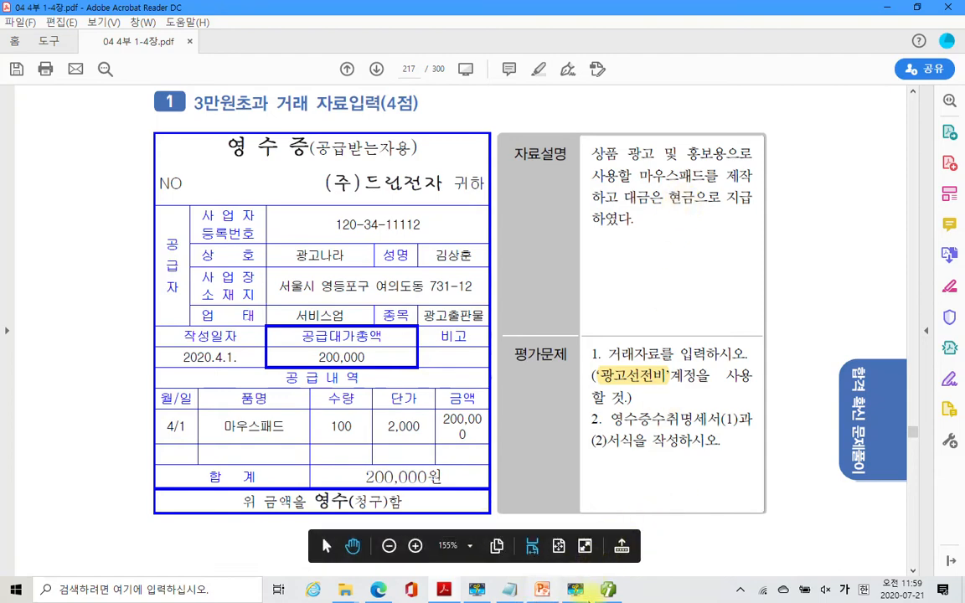
{"action": "left_click", "coordinate": [607, 590]}
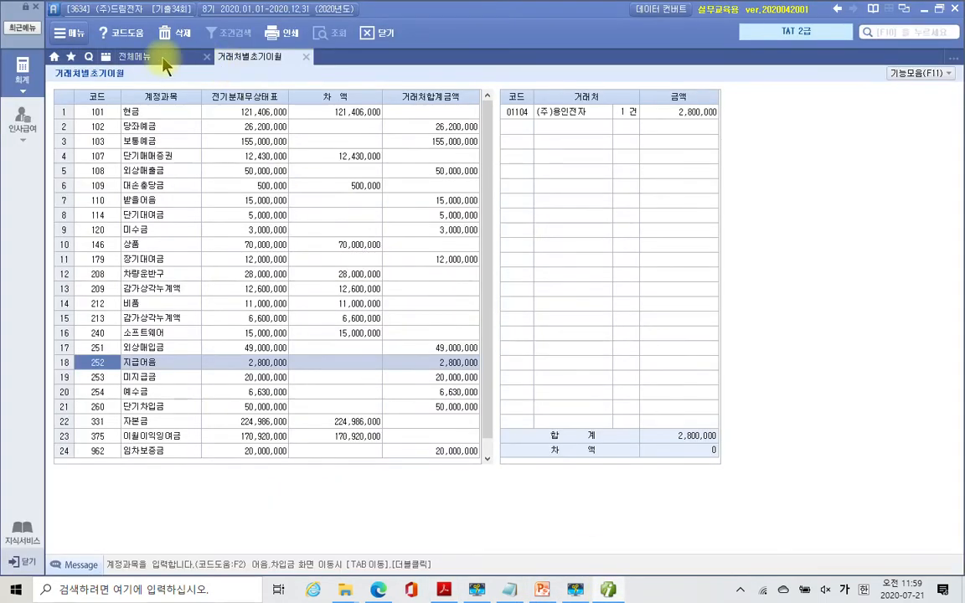
- Open 일반전표입력 and start a voucher dated April 1
{"action": "left_click", "coordinate": [144, 56]}
{"action": "left_click", "coordinate": [244, 119]}
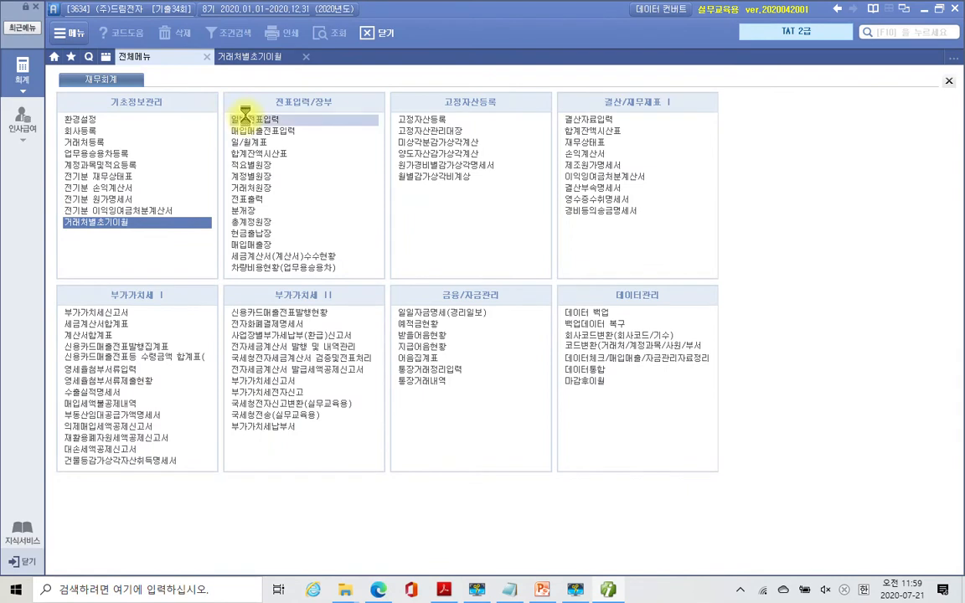
{"action": "type", "text": "4"}
{"action": "key", "text": "Return"}
{"action": "type", "text": "1"}
{"action": "key", "text": "Return"}
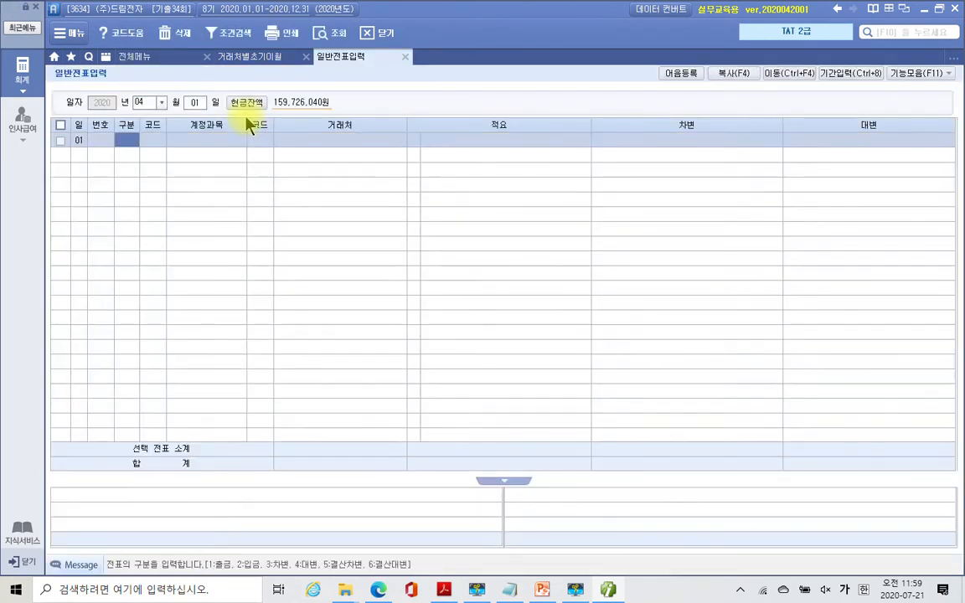
- Record a cash payment (구분 1) debiting 833 광고선전비 200,000
{"action": "type", "text": "1"}
{"action": "key", "text": "Return"}
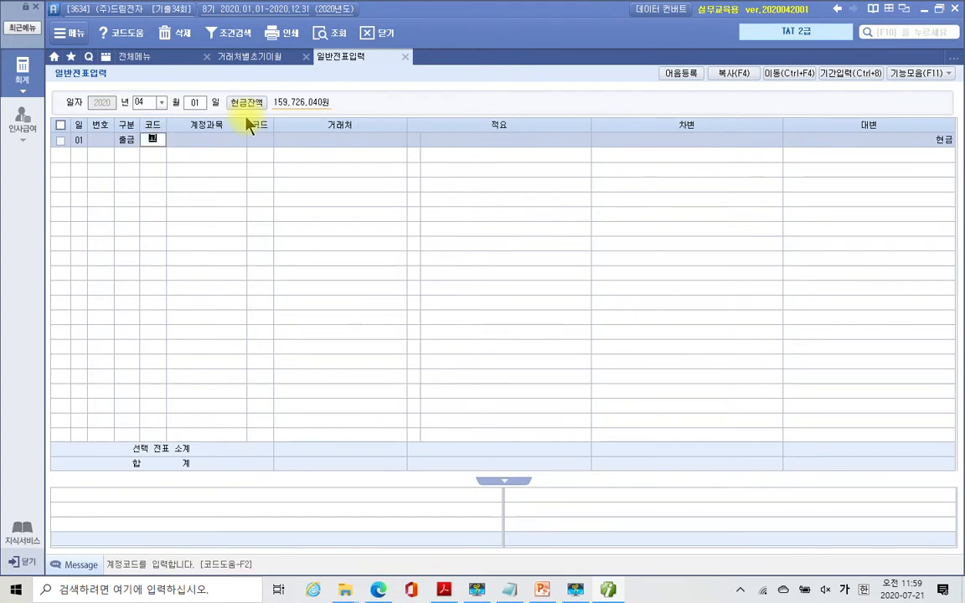
{"action": "type", "text": "광고"}
{"action": "key", "text": "Return"}
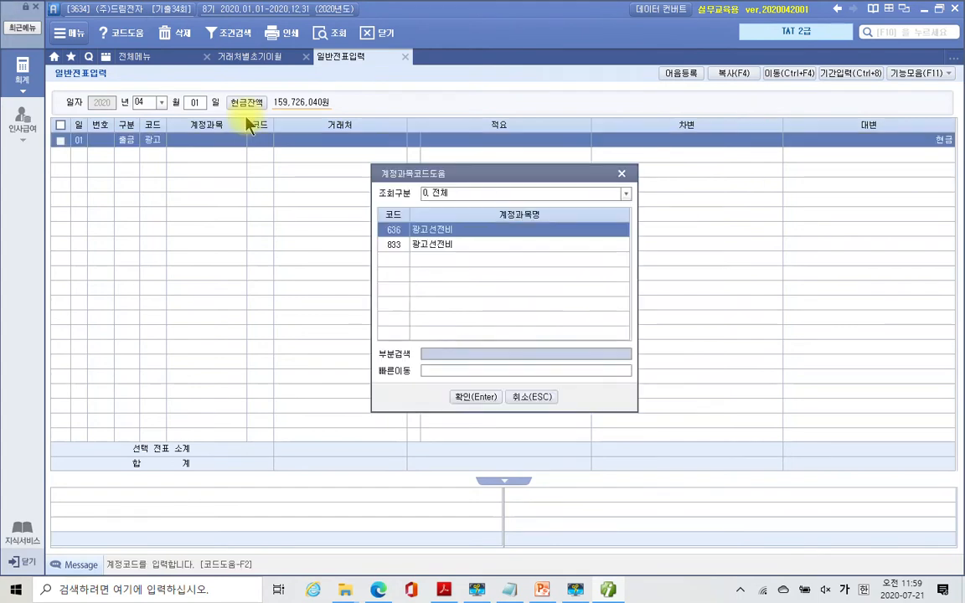
{"action": "key", "text": "Down"}
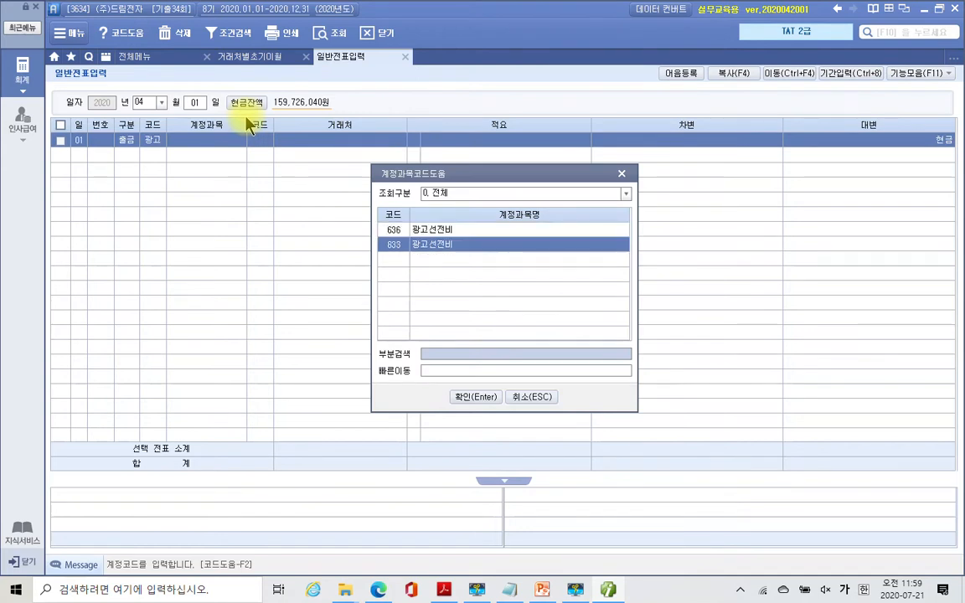
{"action": "key", "text": "Return"}
{"action": "key", "text": "Return"}
{"action": "key", "text": "Return"}
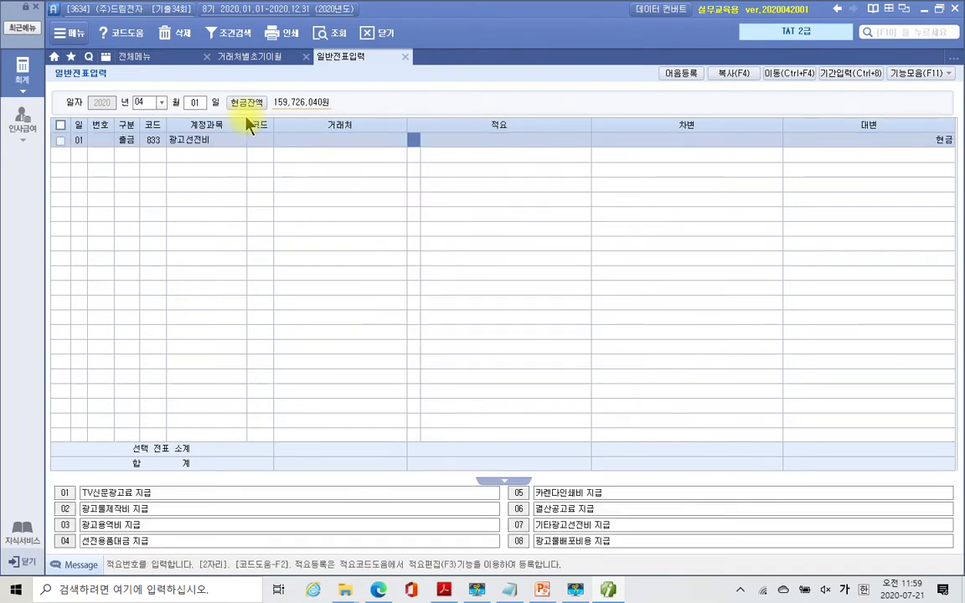
{"action": "key", "text": "Return"}
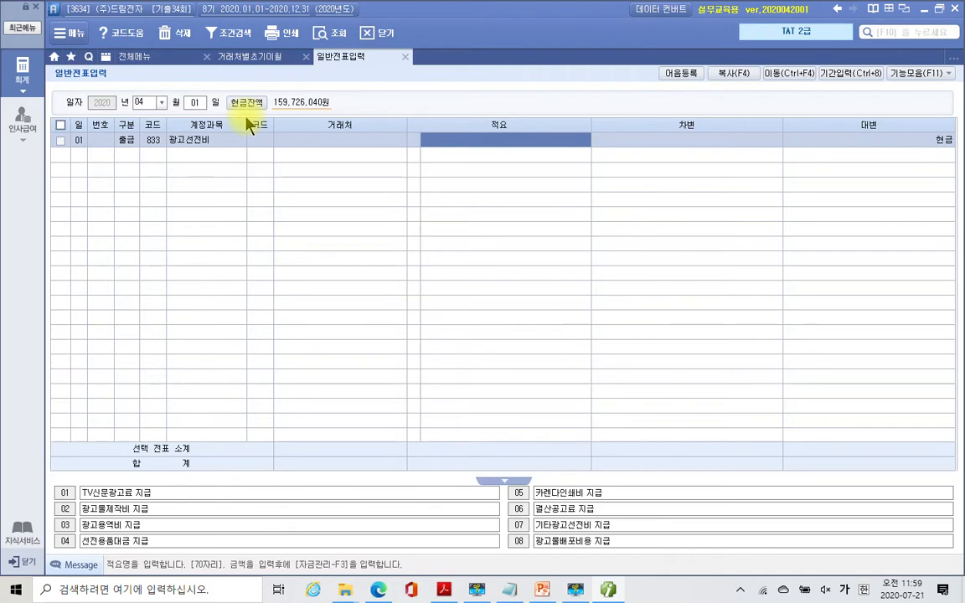
{"action": "key", "text": "Return"}
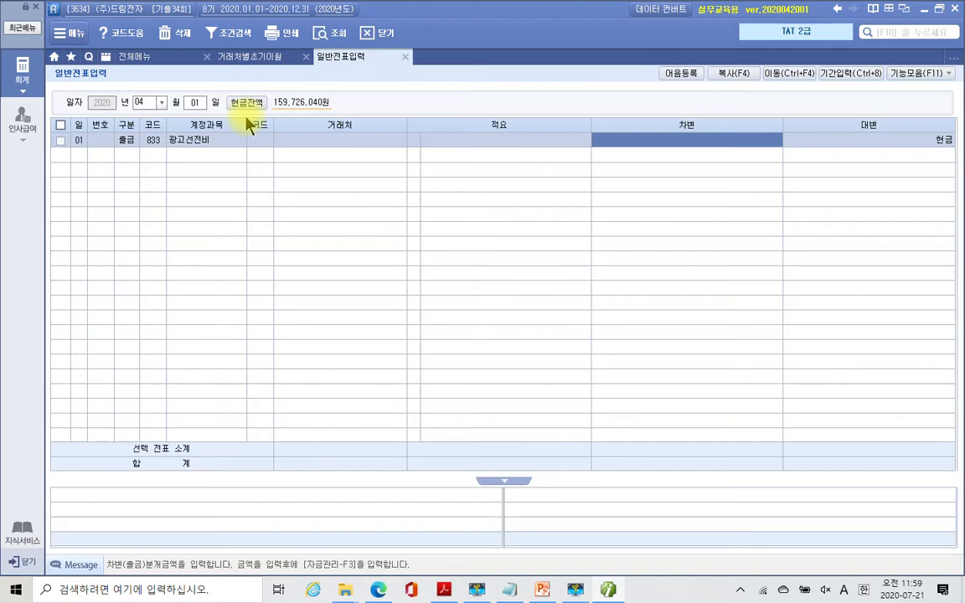
{"action": "type", "text": "200,000"}
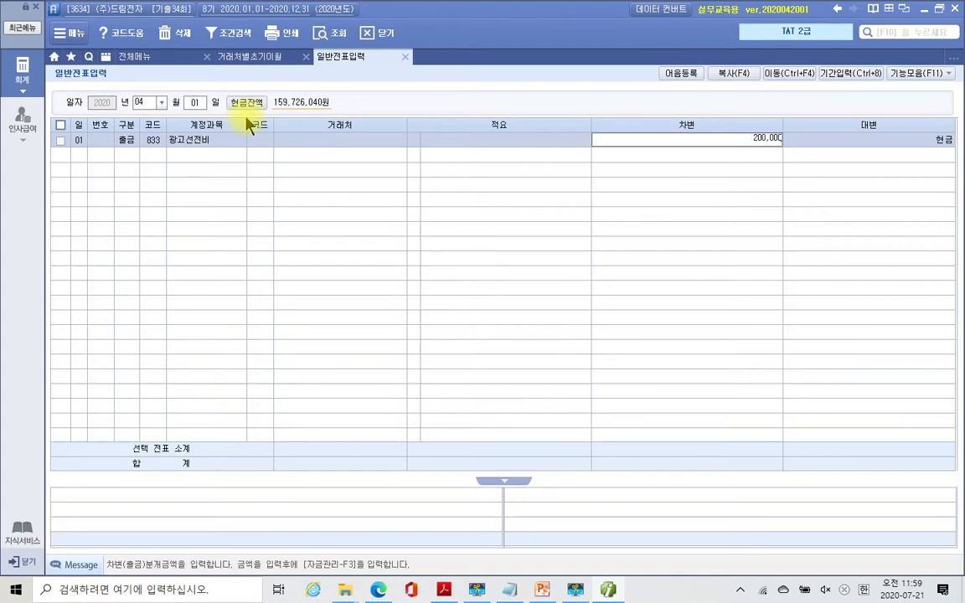
{"action": "key", "text": "Return"}
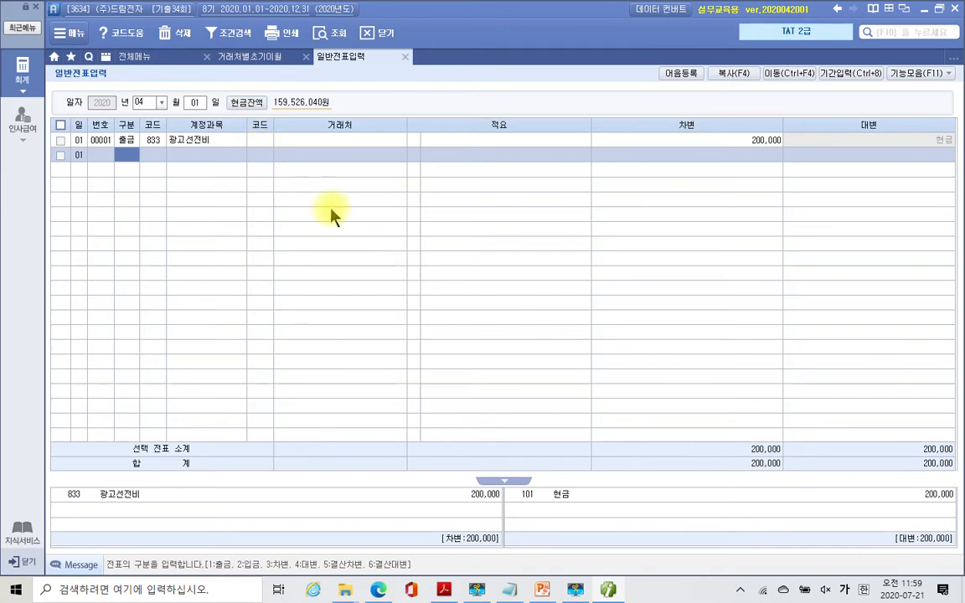
{"action": "left_click", "coordinate": [130, 60]}
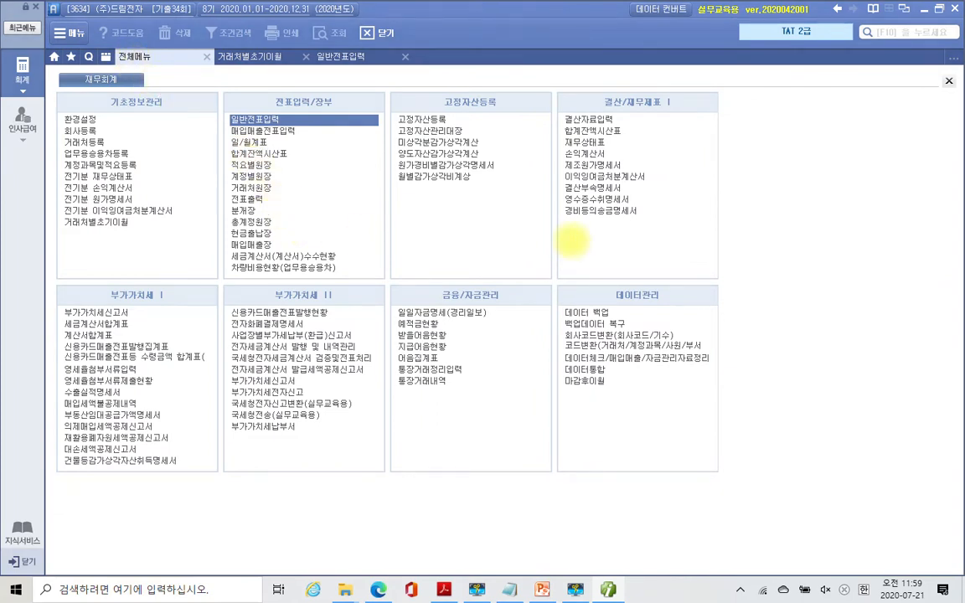
- Mark 영수증수취명세서 under 결산/재무제표 with red annotations, then clear them
{"action": "left_click_drag", "start_coordinate": [550, 192], "coordinate": [650, 206]}
{"action": "mouse_move", "coordinate": [662, 88]}
{"action": "left_mouse_down"}
{"action": "mouse_move", "coordinate": [596, 99]}
{"action": "mouse_move", "coordinate": [668, 107]}
{"action": "left_mouse_up"}
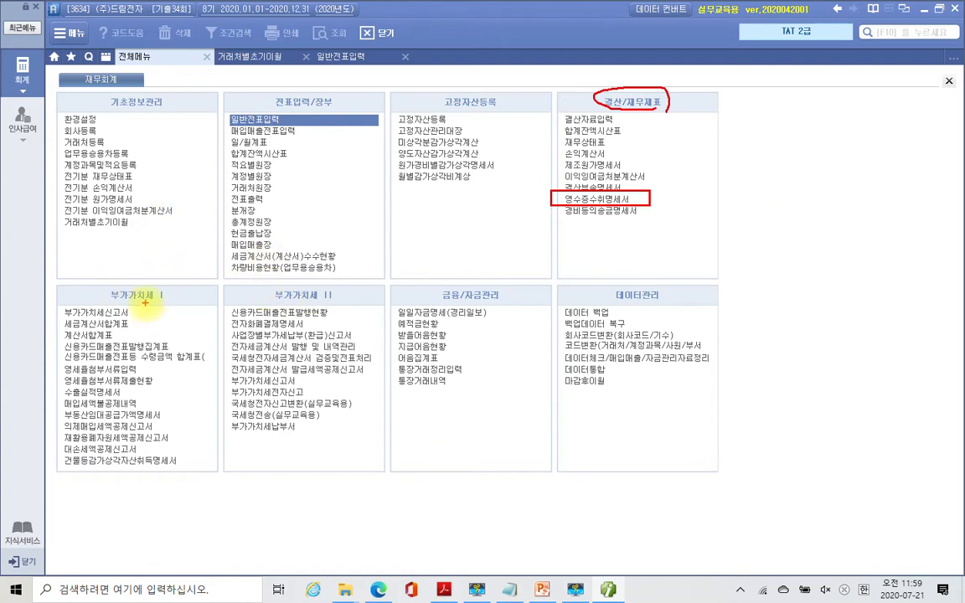
{"action": "mouse_move", "coordinate": [46, 374]}
{"action": "left_mouse_down"}
{"action": "mouse_move", "coordinate": [151, 379]}
{"action": "mouse_move", "coordinate": [198, 452]}
{"action": "mouse_move", "coordinate": [26, 414]}
{"action": "mouse_move", "coordinate": [144, 409]}
{"action": "left_mouse_up"}
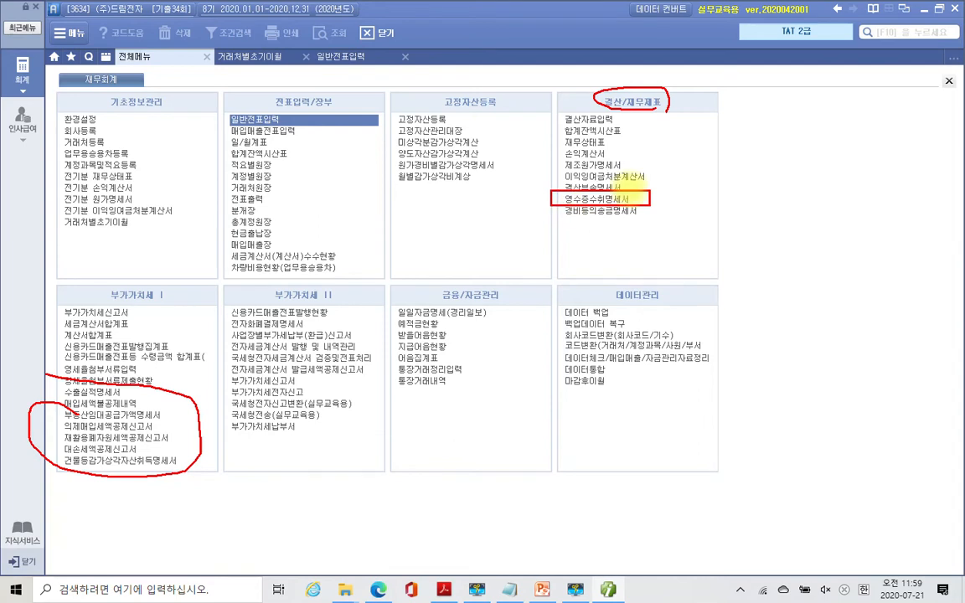
{"action": "left_click_drag", "start_coordinate": [657, 194], "coordinate": [679, 191]}
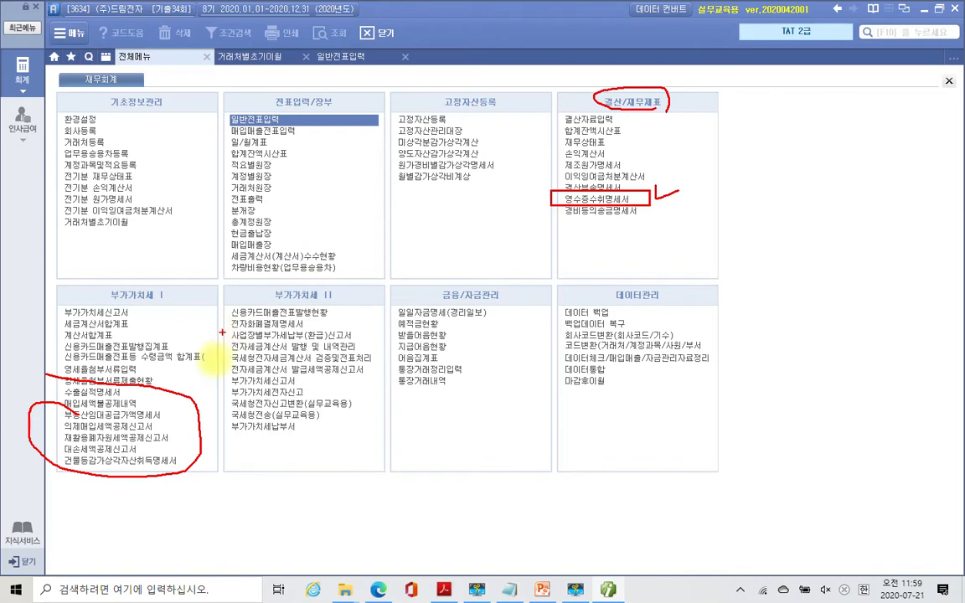
{"action": "key", "text": "Escape"}
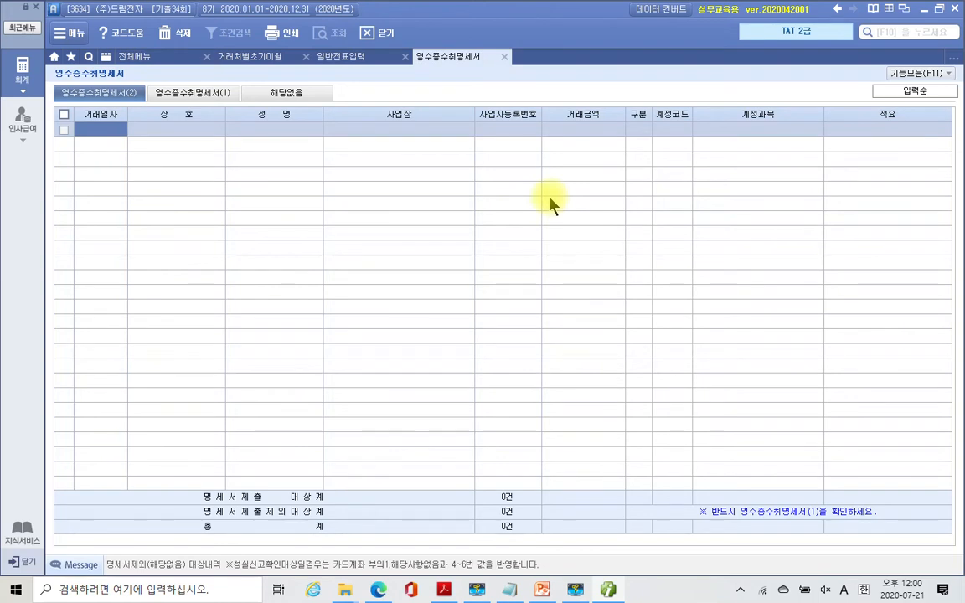
- Start a 2020-04-01 receipt row for 광고나라 and enter the representative's name
{"action": "type", "text": "20200401"}
{"action": "key", "text": "Return"}
{"action": "key", "text": "Hangul"}
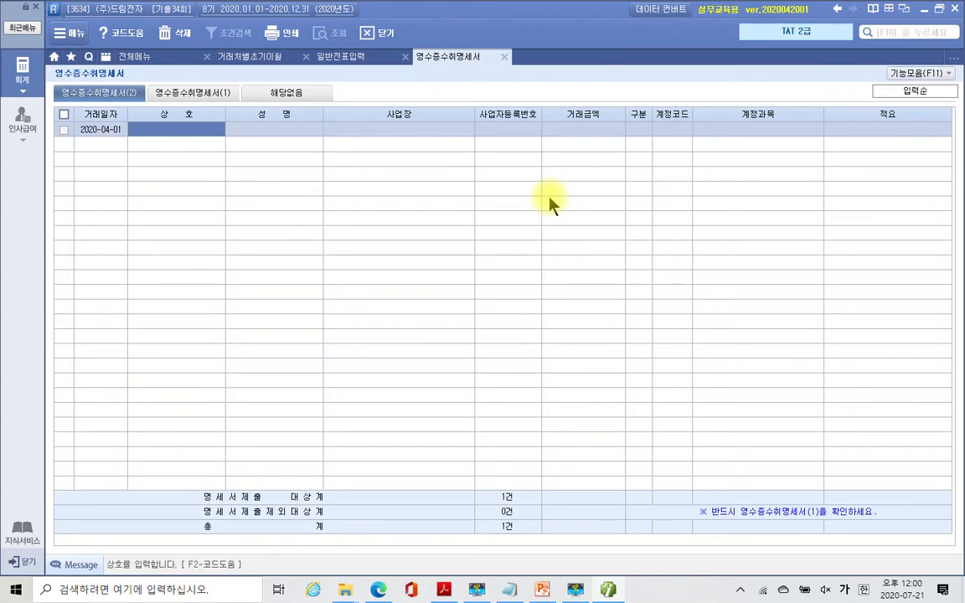
{"action": "type", "text": "광고나라"}
{"action": "key", "text": "Return"}
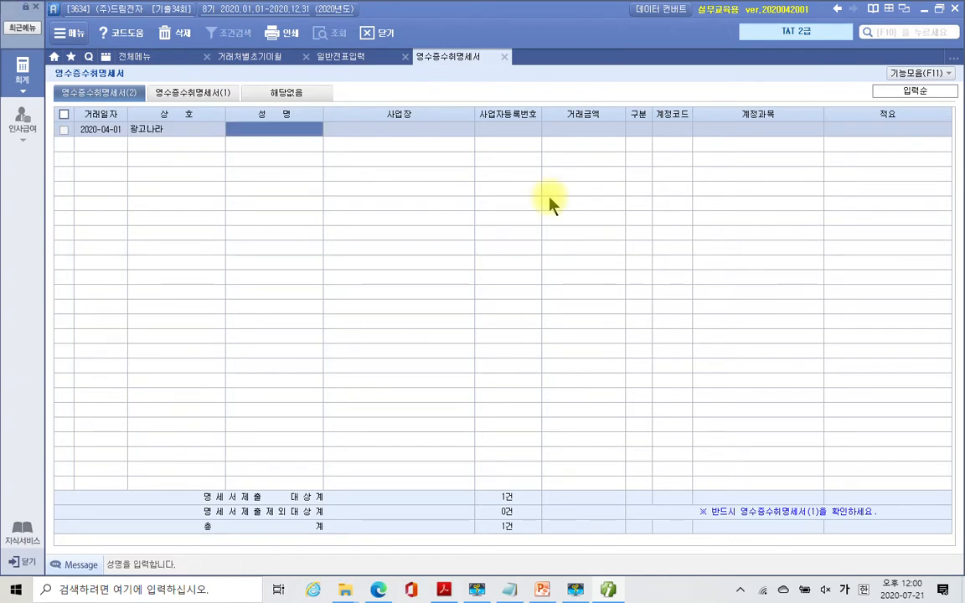
{"action": "type", "text": "ㄱ"}
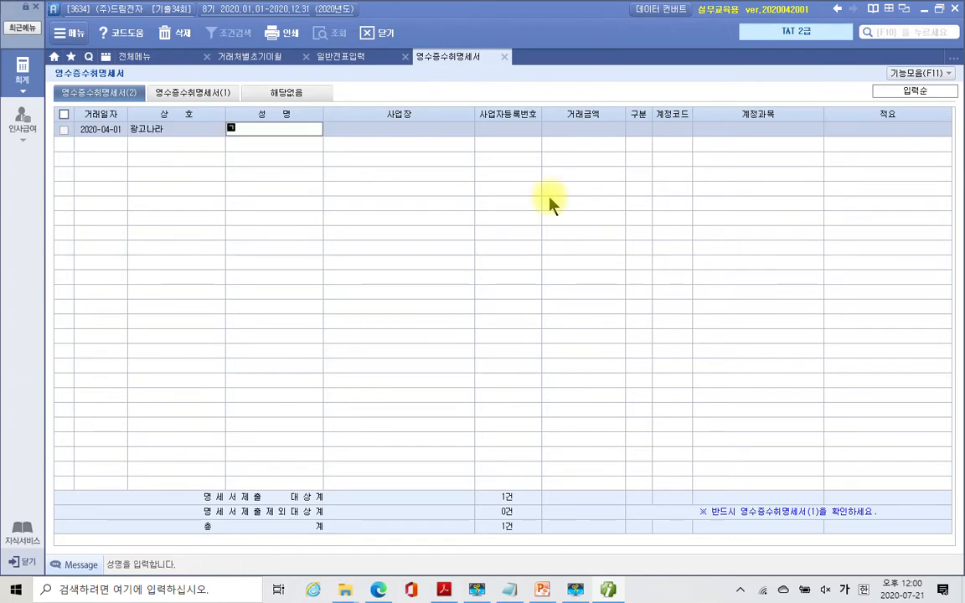
{"action": "type", "text": "시"}
{"action": "key", "text": "BackSpace"}
{"action": "key", "text": "BackSpace"}
{"action": "key", "text": "BackSpace"}
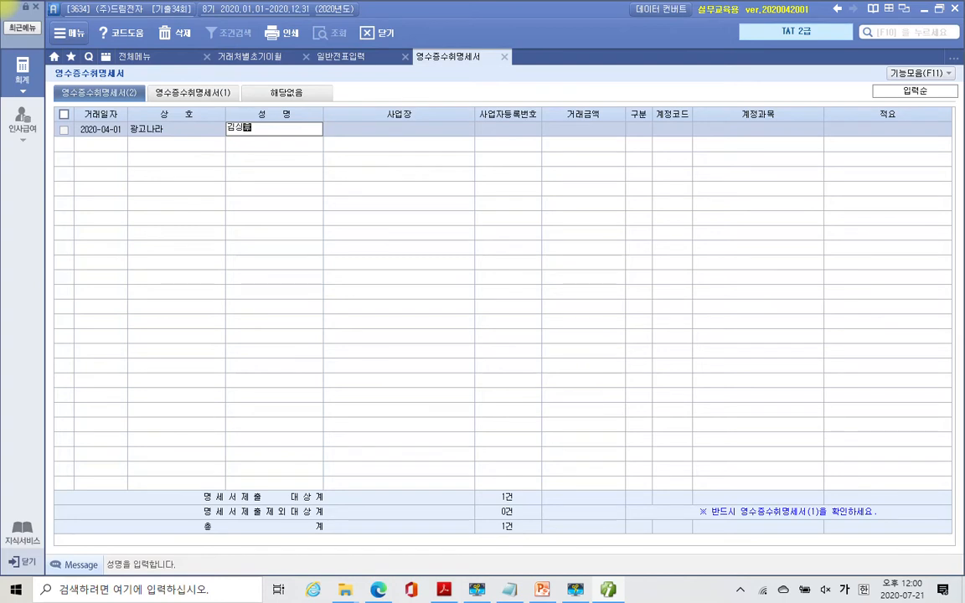
{"action": "key", "text": "Return"}
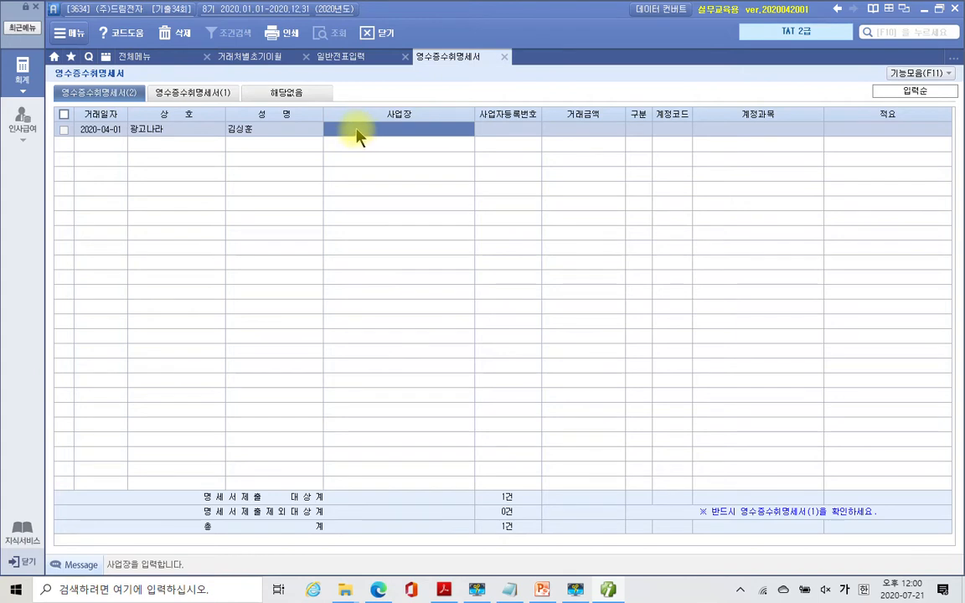
- Correct the typo in the representative's name and enter the business address, fixing its misspelling
{"action": "double_click", "coordinate": [248, 136]}
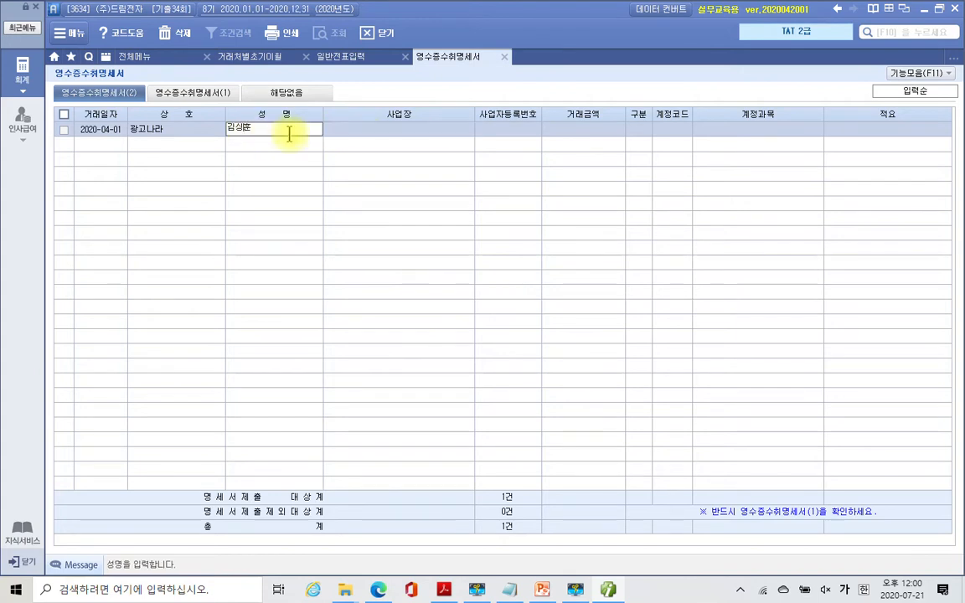
{"action": "key", "text": "BackSpace"}
{"action": "type", "text": "ㅅㅏㅇ"}
{"action": "key", "text": "Return"}
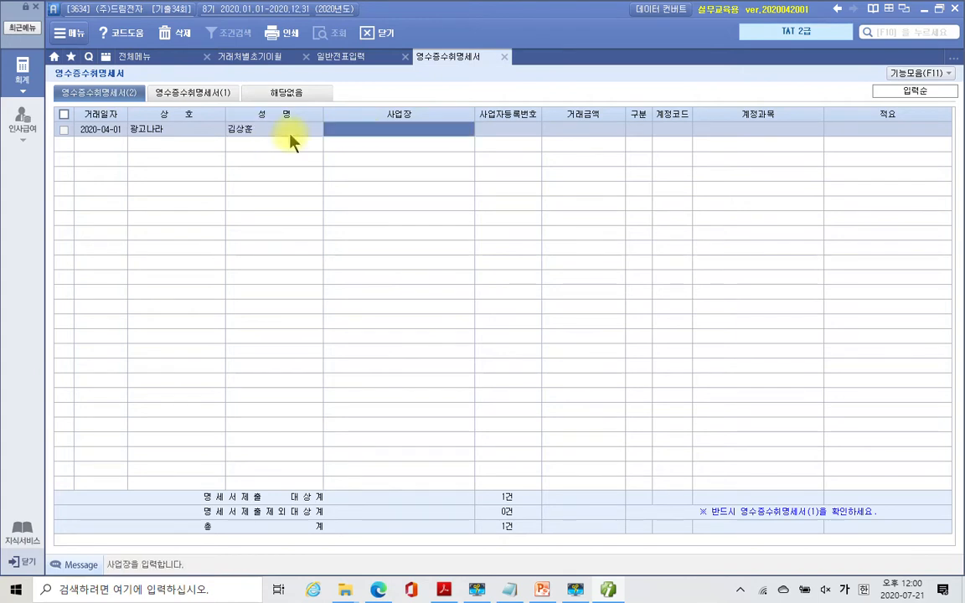
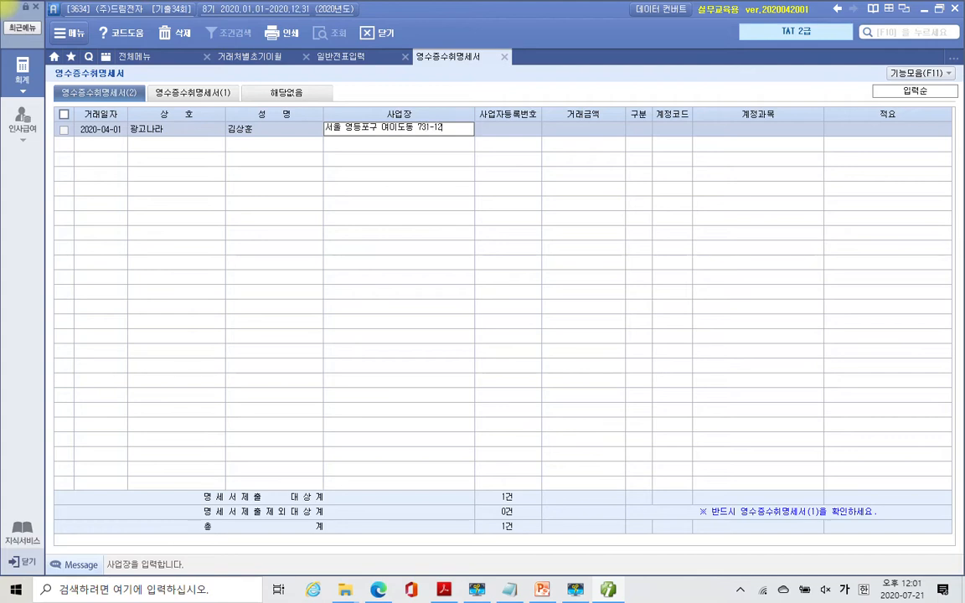
{"action": "left_click_drag", "start_coordinate": [397, 130], "coordinate": [405, 130]}
{"action": "key", "text": "Left"}
{"action": "key", "text": "BackSpace"}
{"action": "type", "text": "으ㅣ"}
{"action": "key", "text": "Return"}
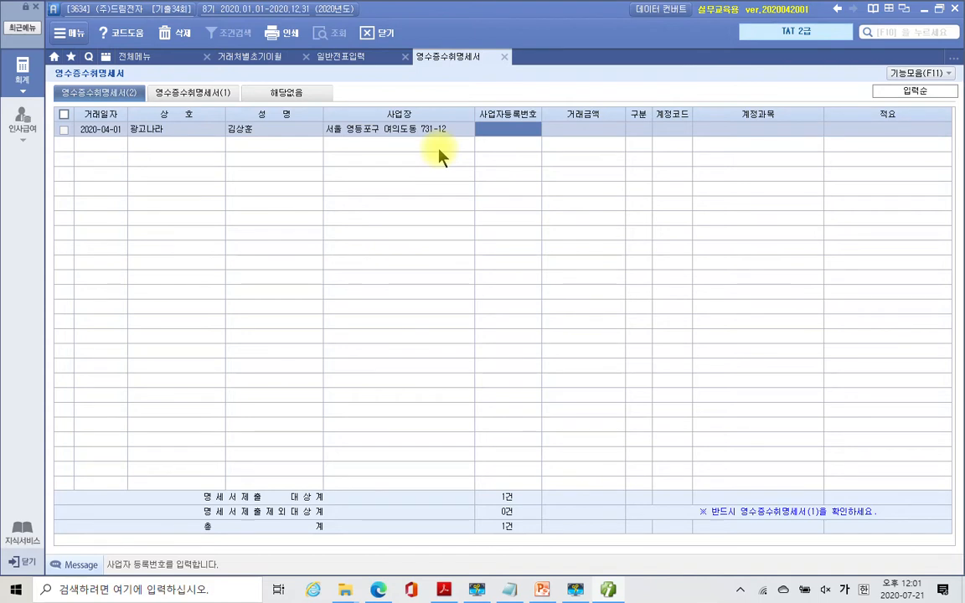
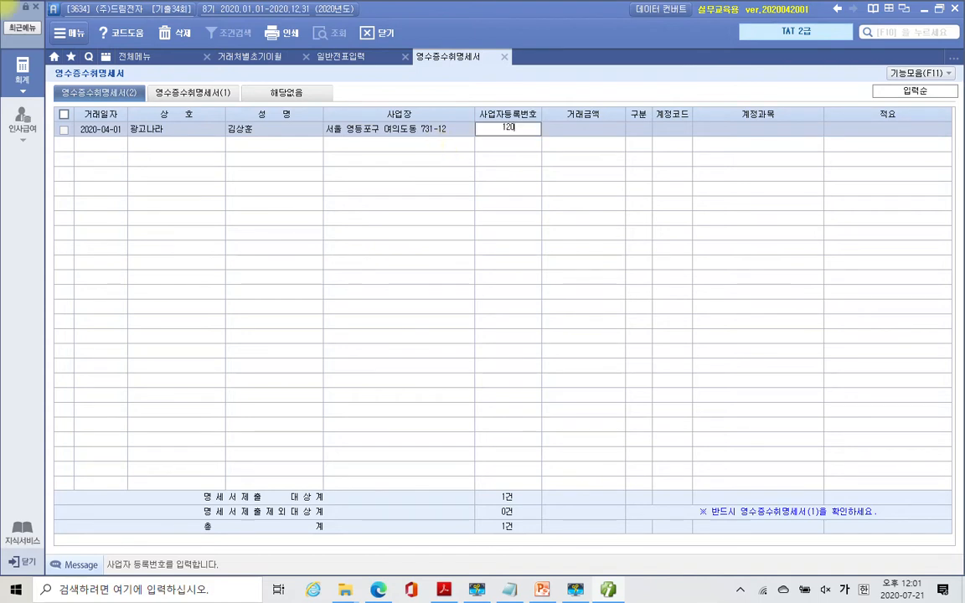
- Fill in the business registration number, amount 200,000, account 833 광고선전비 and description 마우스패드 구입
{"action": "key", "text": "Return"}
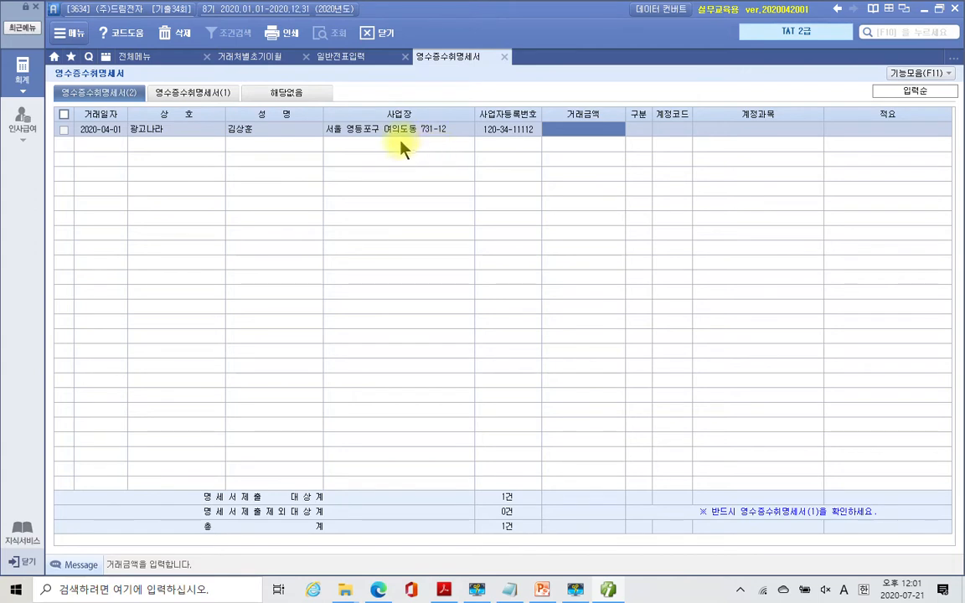
{"action": "left_click", "coordinate": [610, 134]}
{"action": "type", "text": "2000000"}
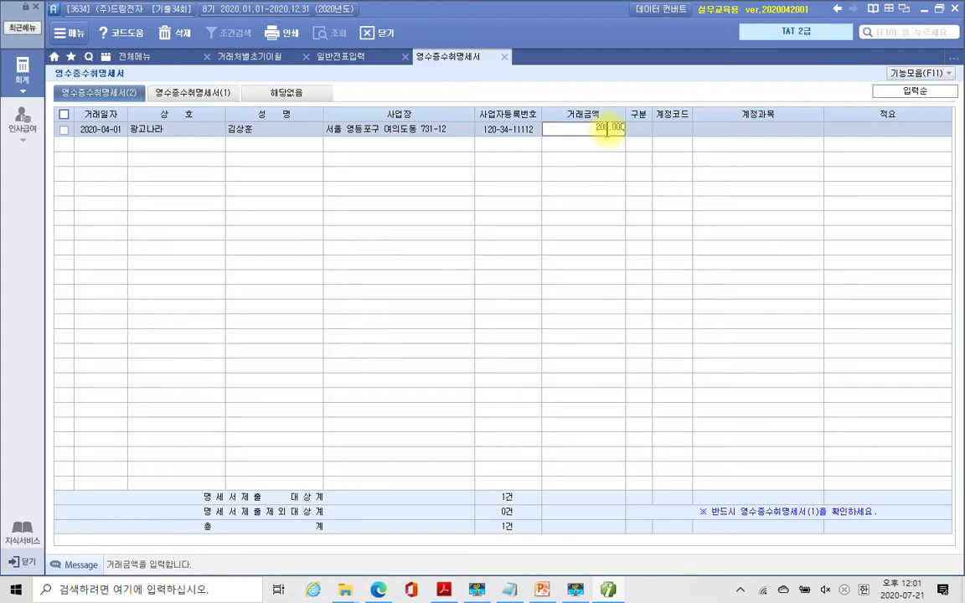
{"action": "key", "text": "Return"}
{"action": "key", "text": "Return"}
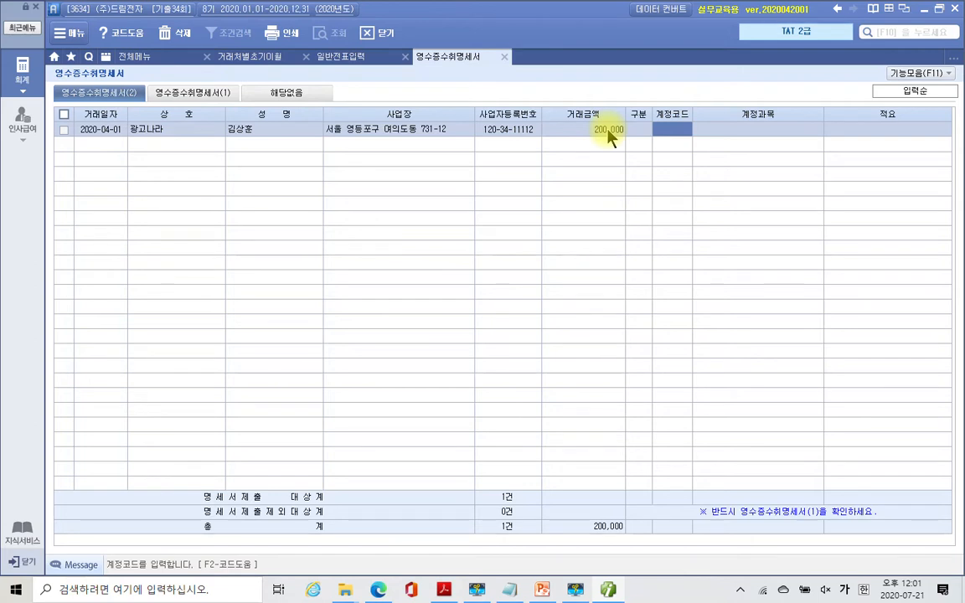
{"action": "type", "text": "833"}
{"action": "key", "text": "Return"}
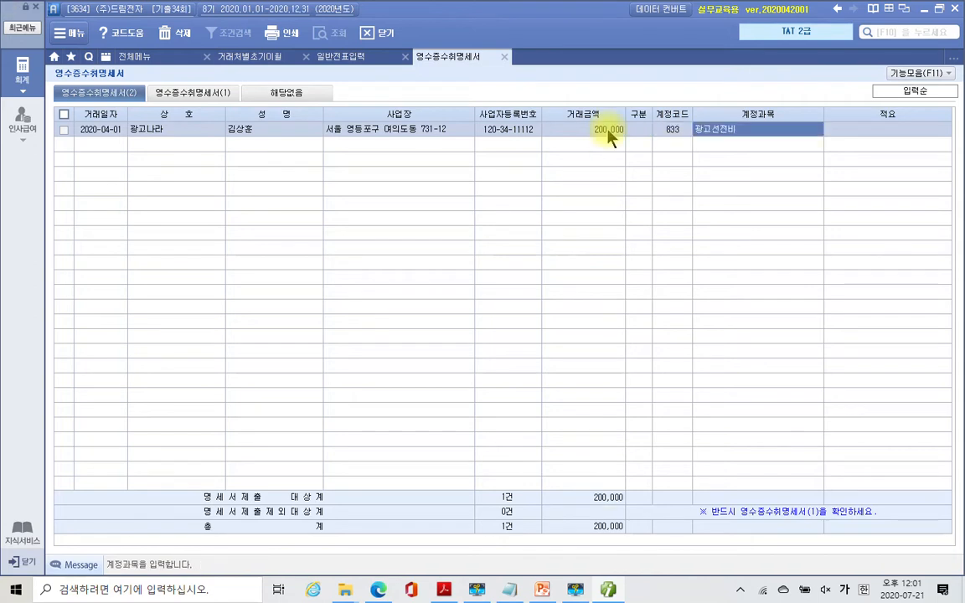
{"action": "key", "text": "Return"}
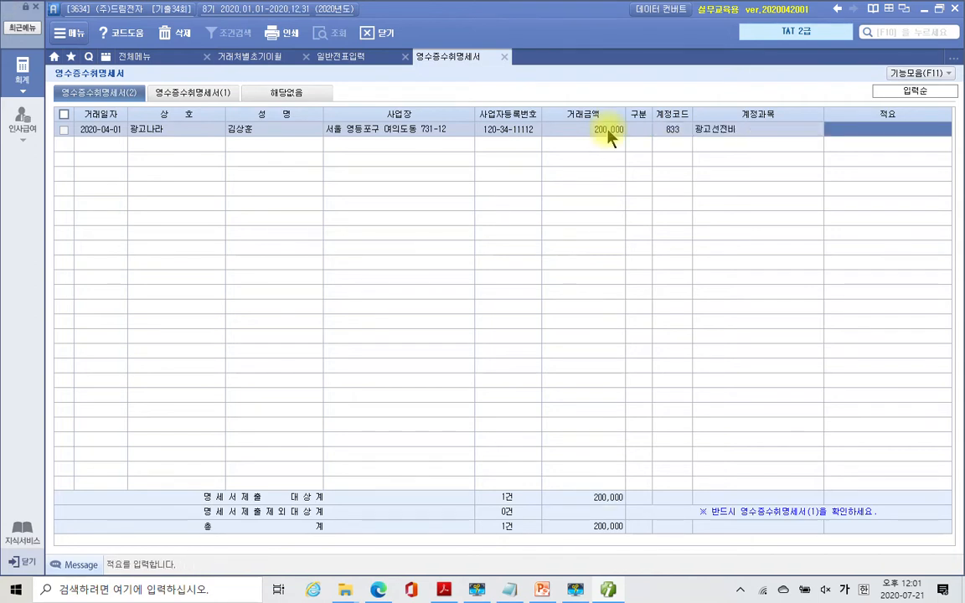
{"action": "type", "text": "매월"}
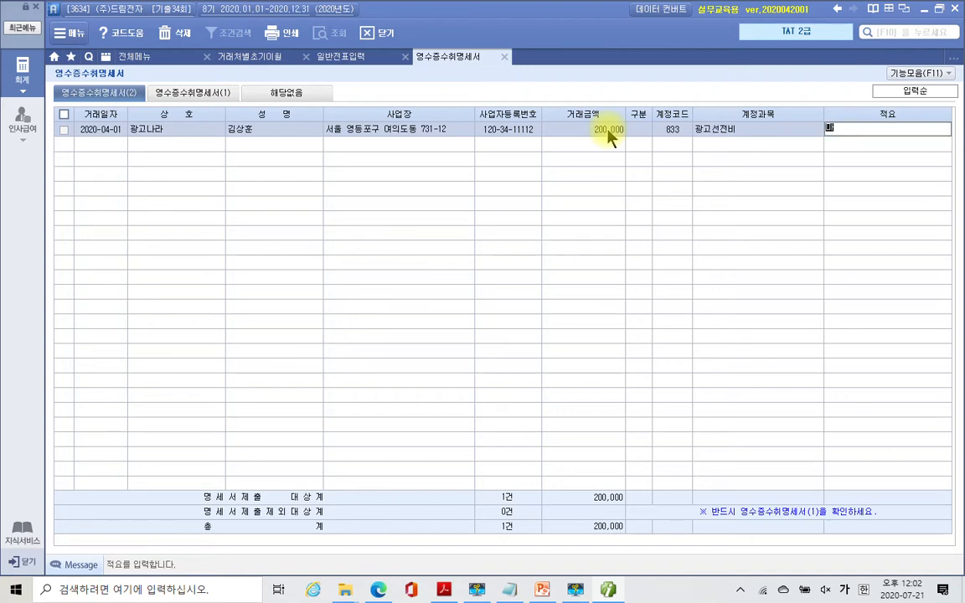
{"action": "type", "text": "스패드"}
{"action": "type", "text": " 구매"}
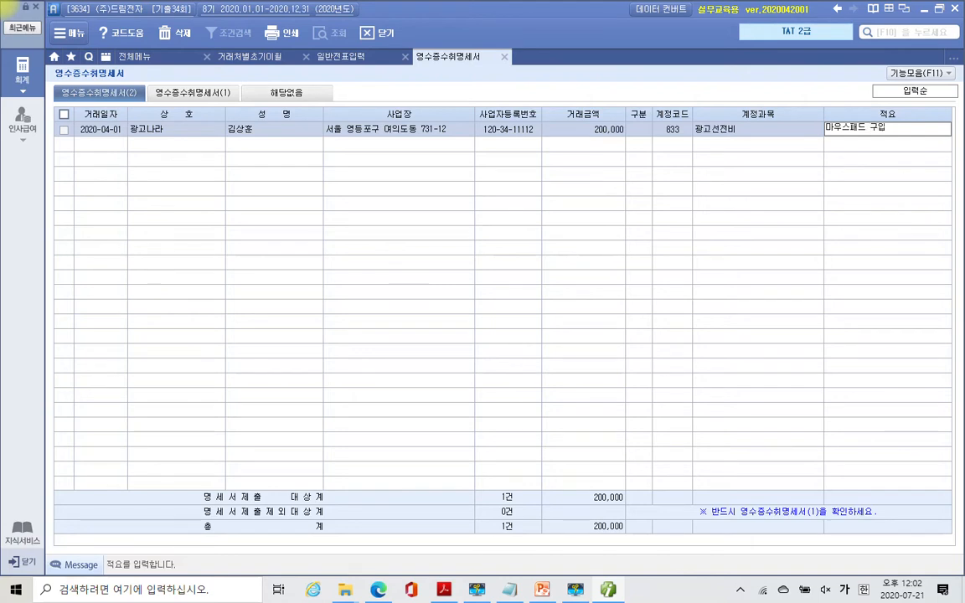
{"action": "key", "text": "Return"}
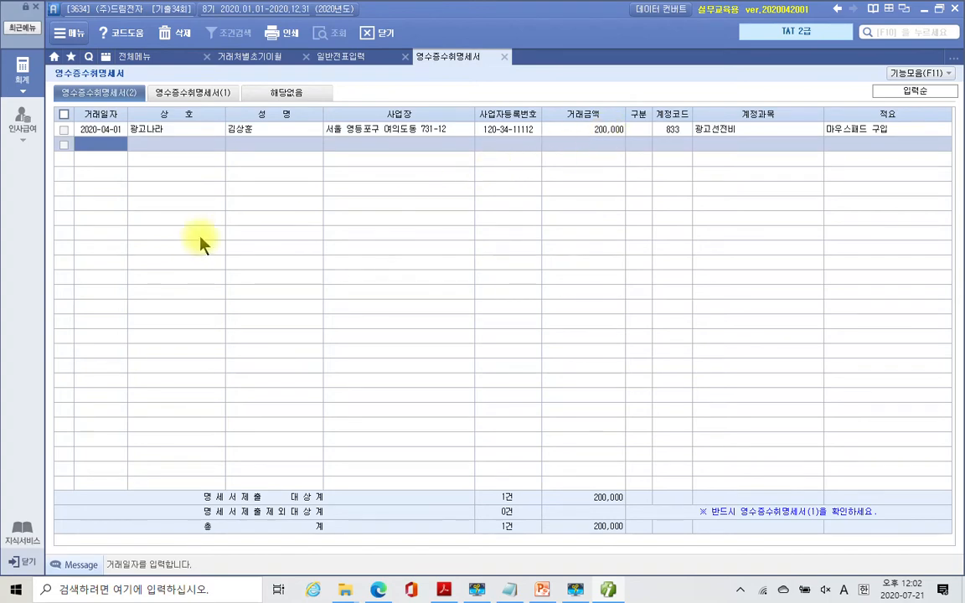
{"action": "left_click", "coordinate": [191, 95]}
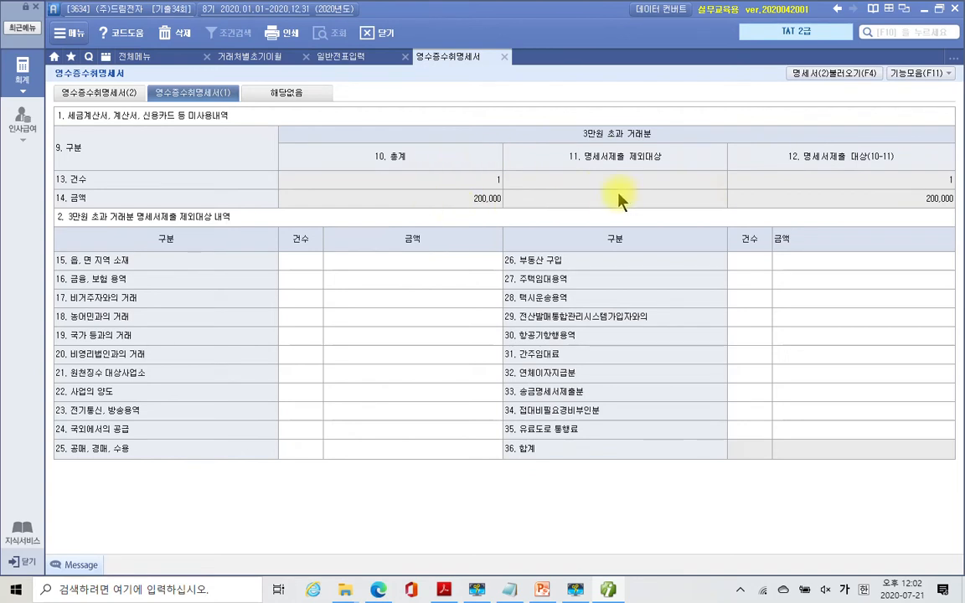
- Close and save the receipt statement, returning to the 광고선전비 cash voucher
{"action": "left_click", "coordinate": [505, 57]}
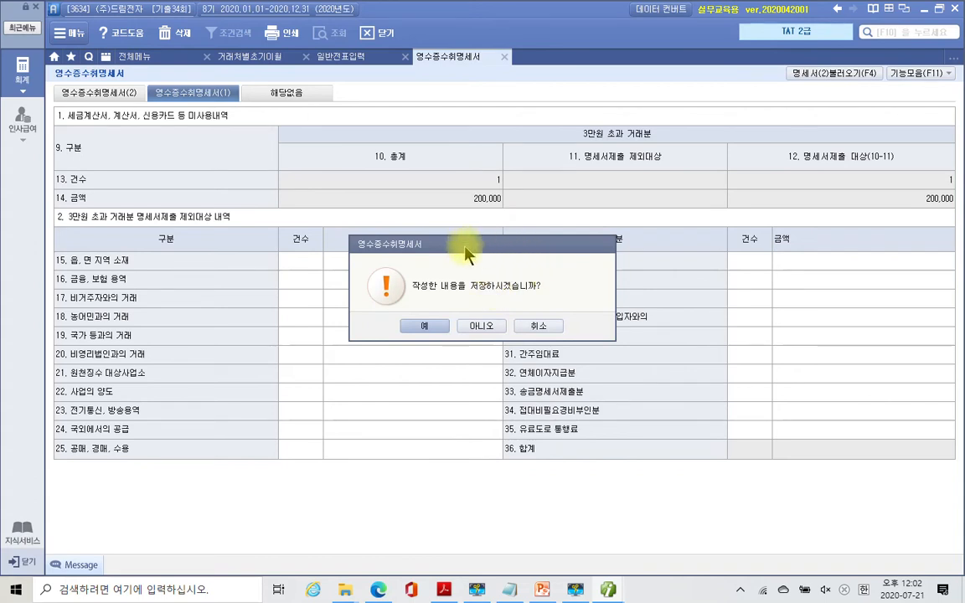
{"action": "left_click", "coordinate": [415, 330]}
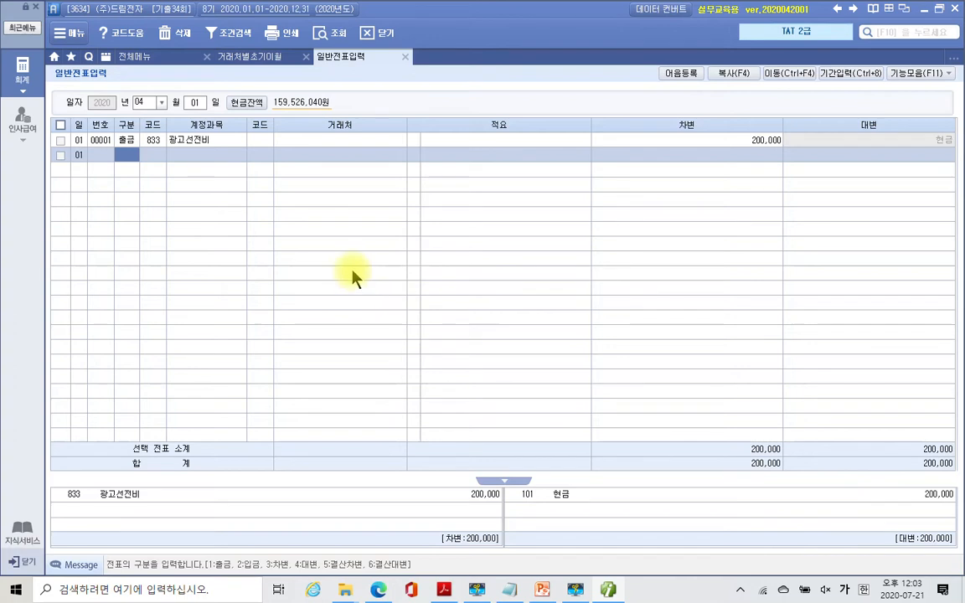
{"action": "left_click", "coordinate": [320, 145]}
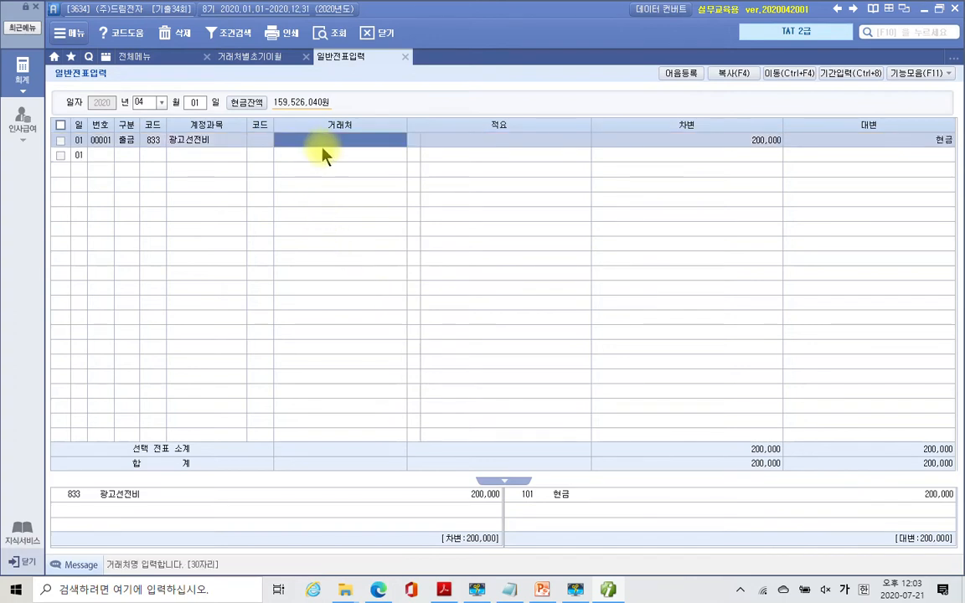
- Set 광고나라 as the trading partner on the 833 광고선전비 cash voucher
{"action": "left_click", "coordinate": [263, 144]}
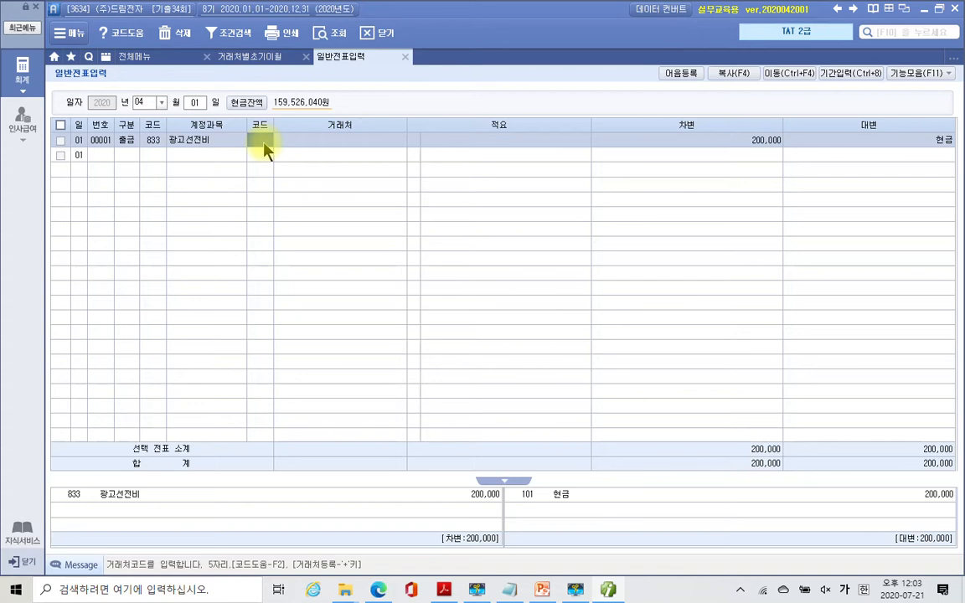
{"action": "left_click", "coordinate": [300, 152]}
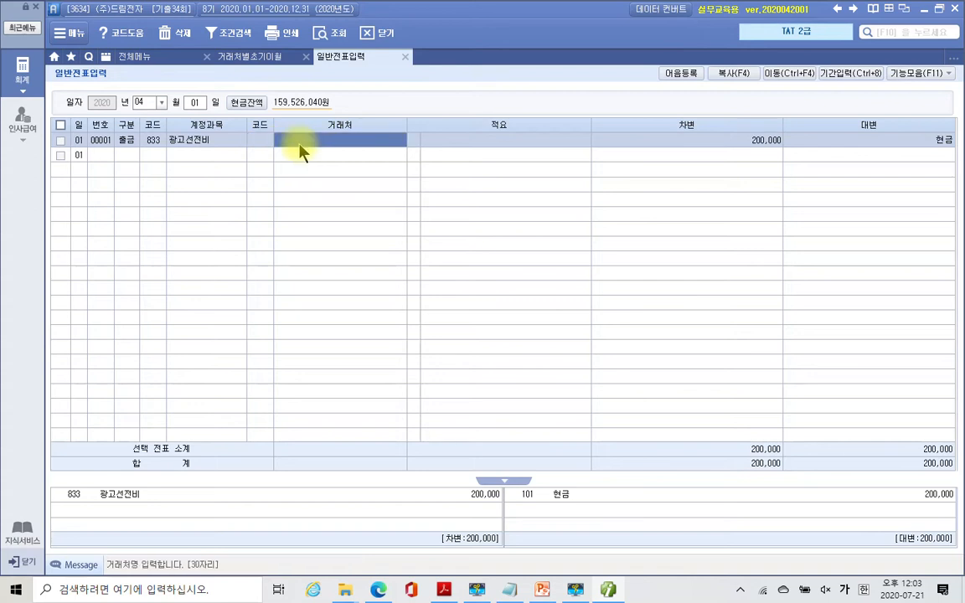
{"action": "type", "text": "광고나라"}
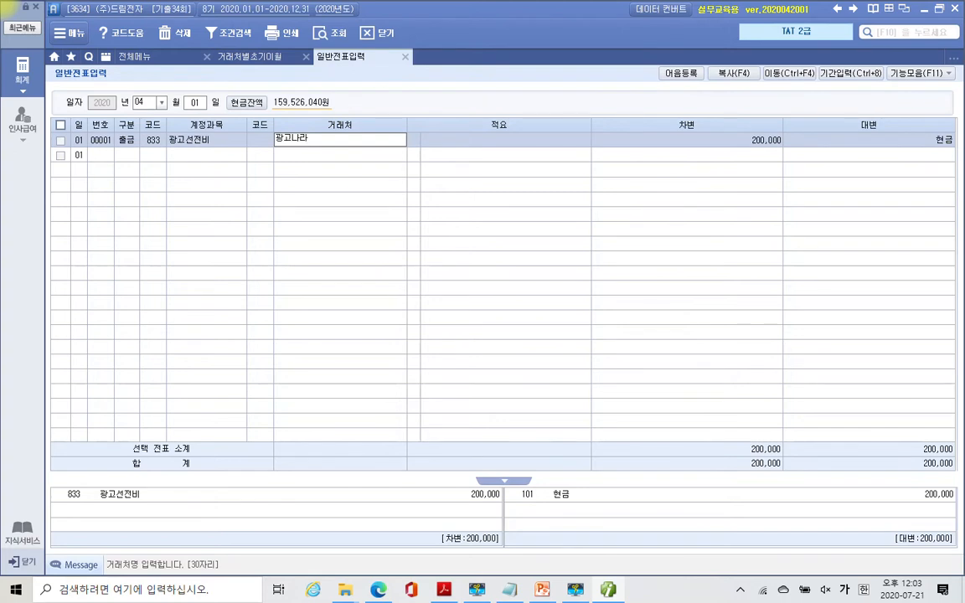
{"action": "key", "text": "Return"}
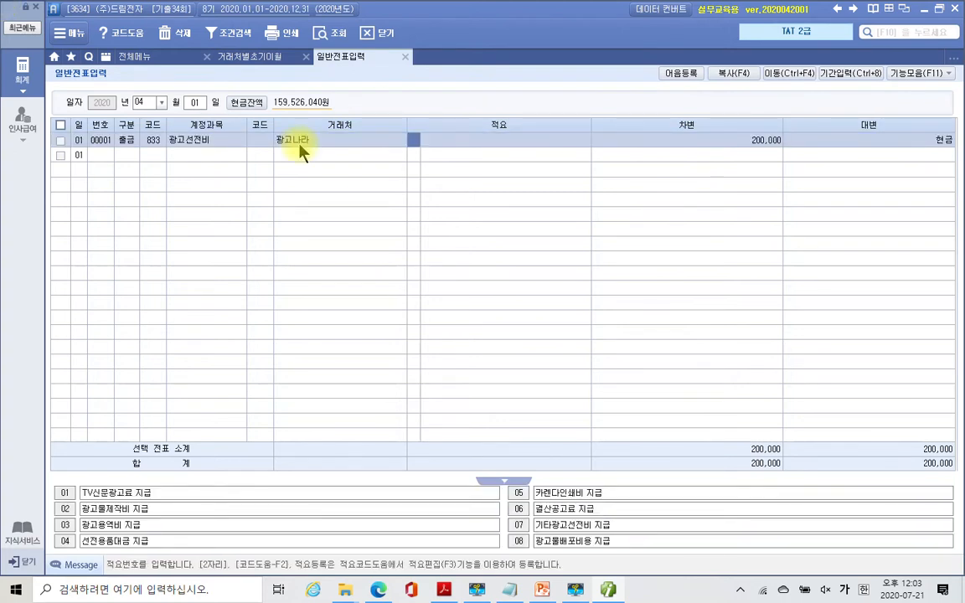
{"action": "key", "text": "Return"}
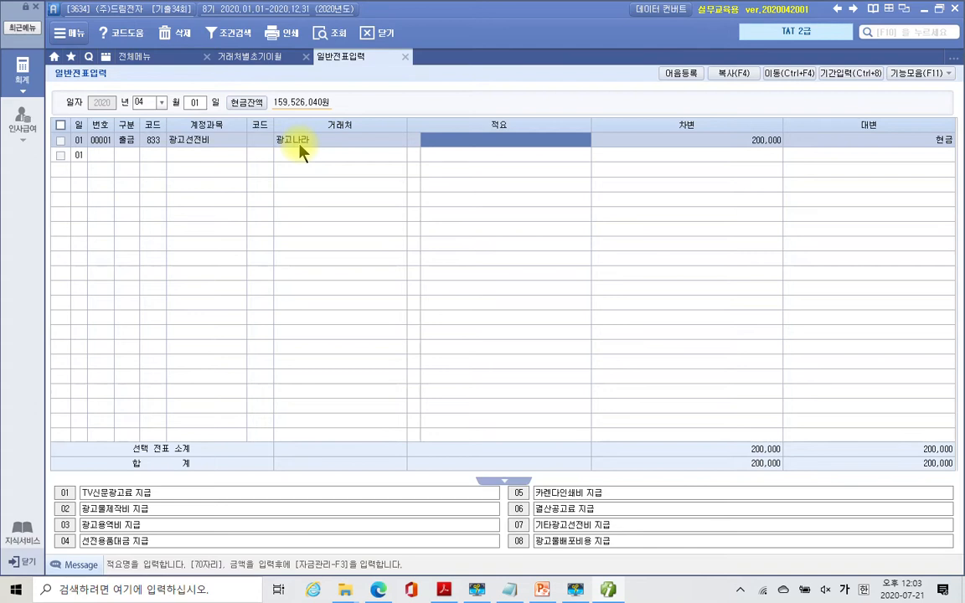
{"action": "left_click", "coordinate": [299, 144]}
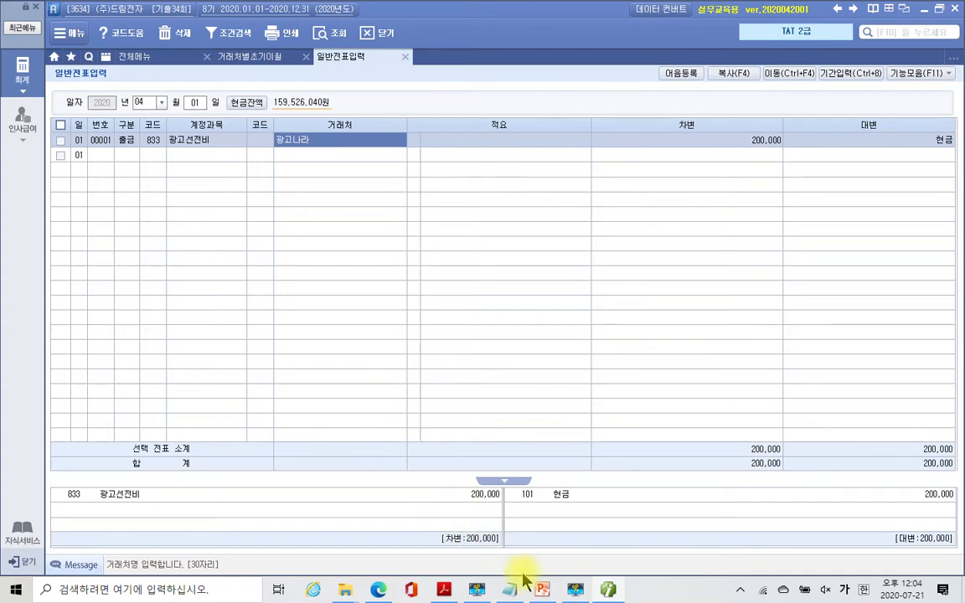
{"action": "left_click", "coordinate": [444, 590]}
- Highlight the client-dinner phrase and the 12,000원 VAT amount in yellow
{"action": "scroll", "coordinate": [522, 291], "scroll_direction": "down", "scroll_amount": 15}
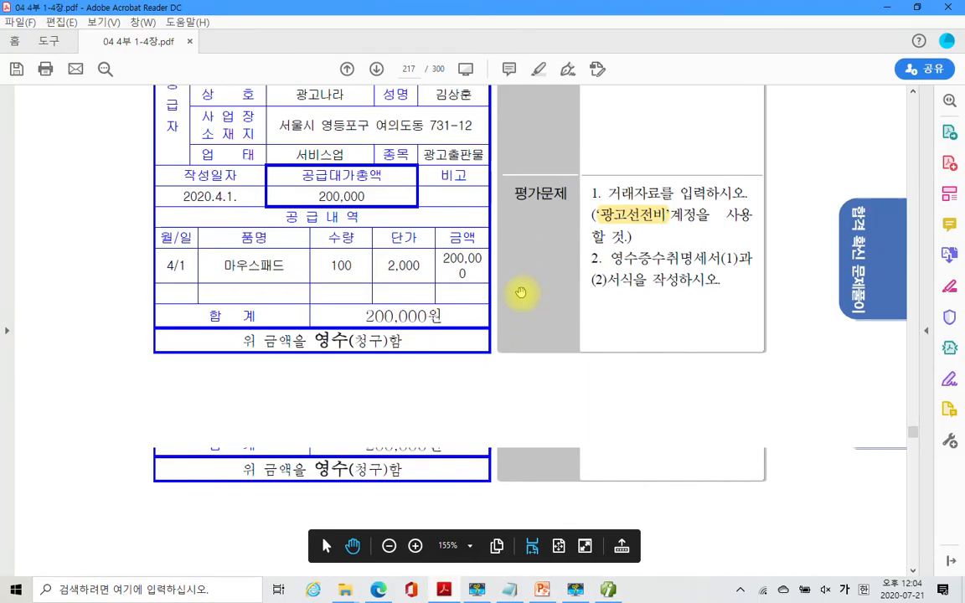
{"action": "scroll", "coordinate": [526, 300], "scroll_direction": "down", "scroll_amount": 3}
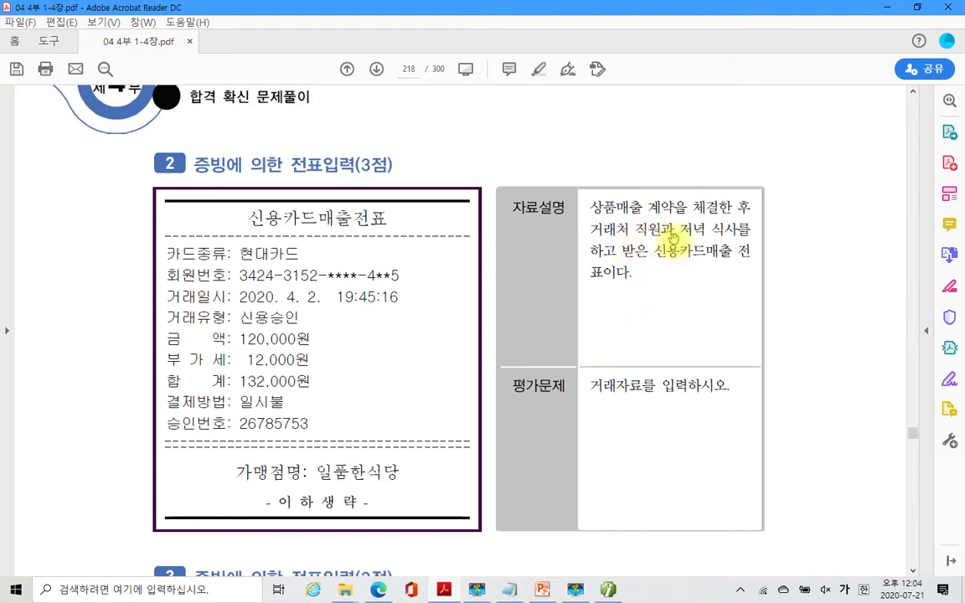
{"action": "left_click_drag", "start_coordinate": [682, 228], "coordinate": [618, 248]}
{"action": "right_click", "coordinate": [620, 246]}
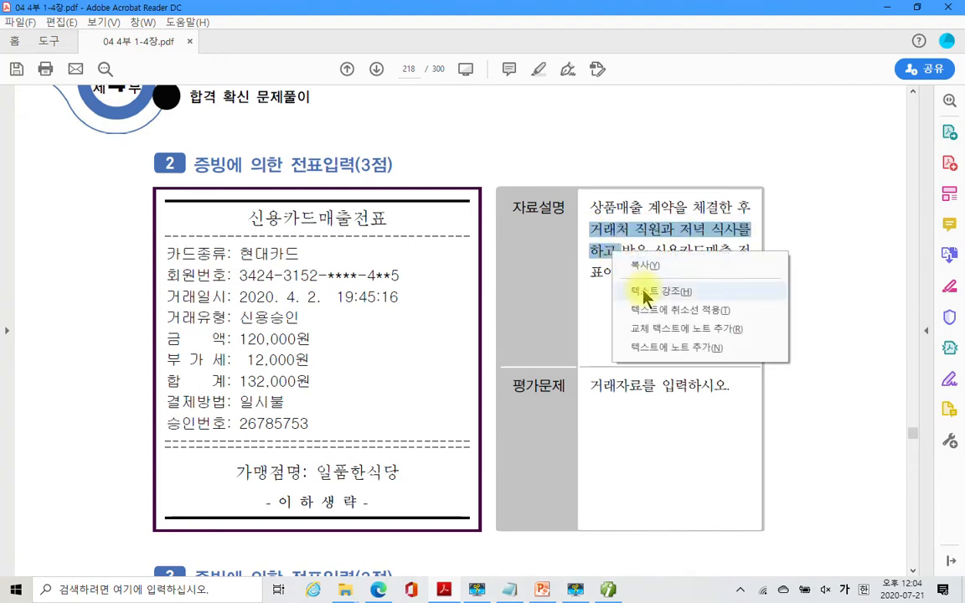
{"action": "left_click", "coordinate": [641, 264]}
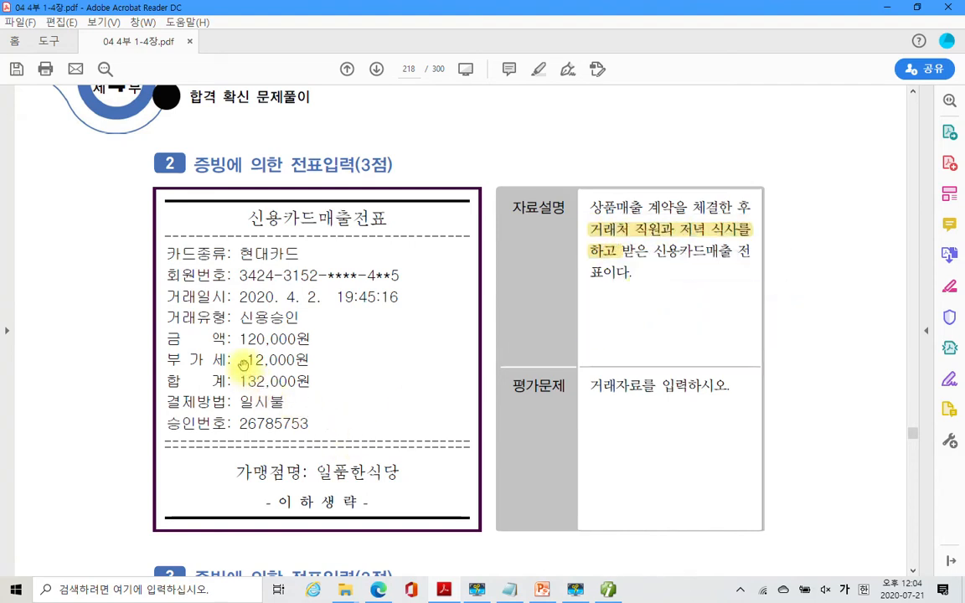
{"action": "double_click", "coordinate": [281, 359]}
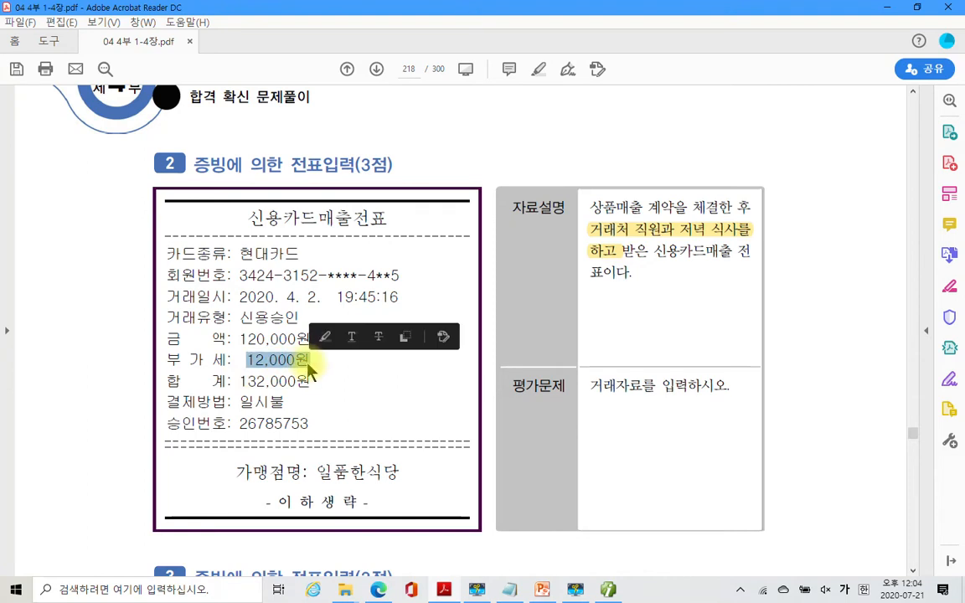
{"action": "right_click", "coordinate": [308, 369]}
{"action": "left_click", "coordinate": [345, 400]}
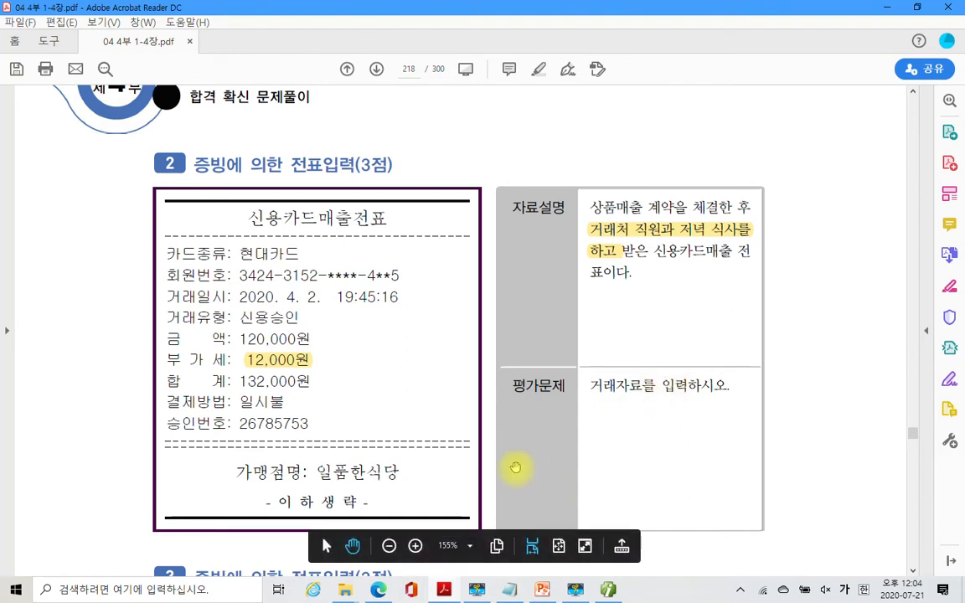
- Highlight the slip date 4. 2. and briefly box the 132,000원 total in red
{"action": "left_click_drag", "start_coordinate": [279, 297], "coordinate": [318, 297]}
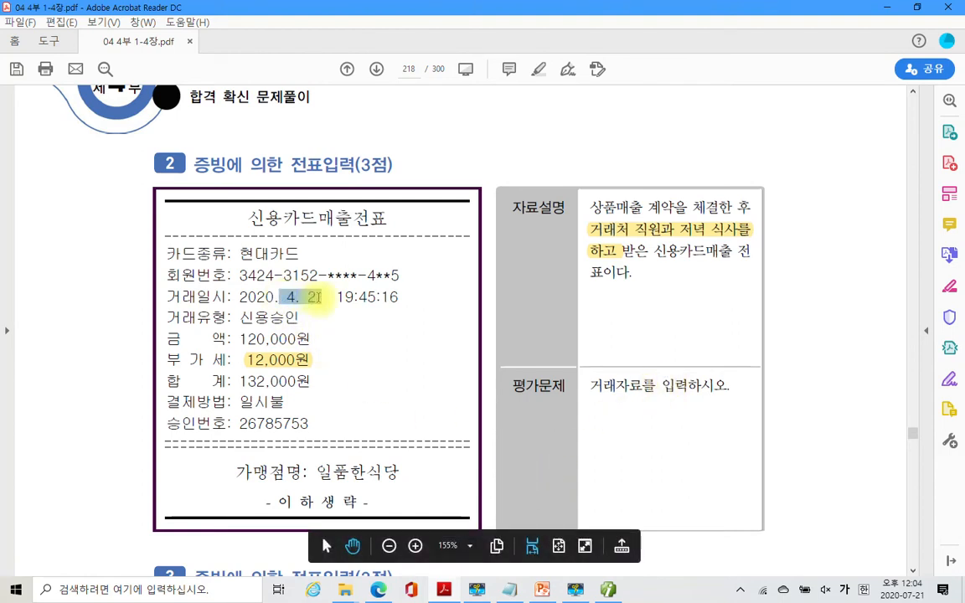
{"action": "right_click", "coordinate": [312, 299]}
{"action": "left_click", "coordinate": [350, 337]}
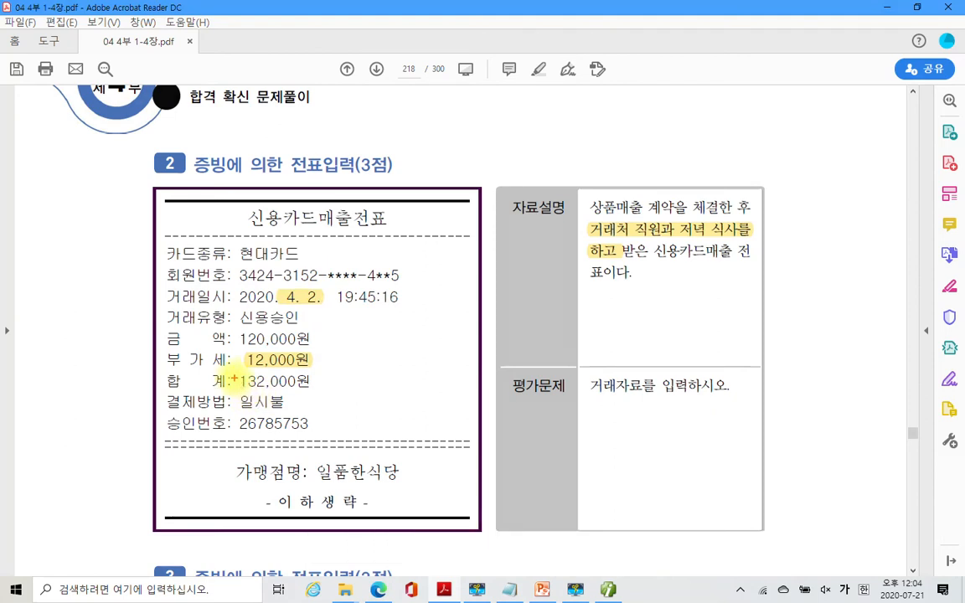
{"action": "mouse_move", "coordinate": [230, 369]}
{"action": "left_mouse_down"}
{"action": "mouse_move", "coordinate": [308, 398]}
{"action": "mouse_move", "coordinate": [353, 395]}
{"action": "left_mouse_up"}
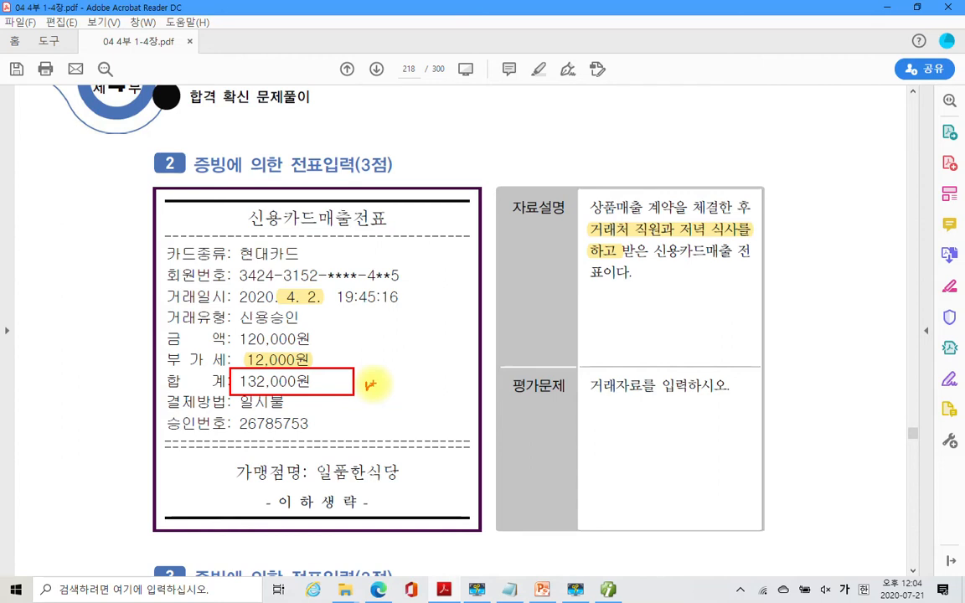
{"action": "key", "text": "Escape"}
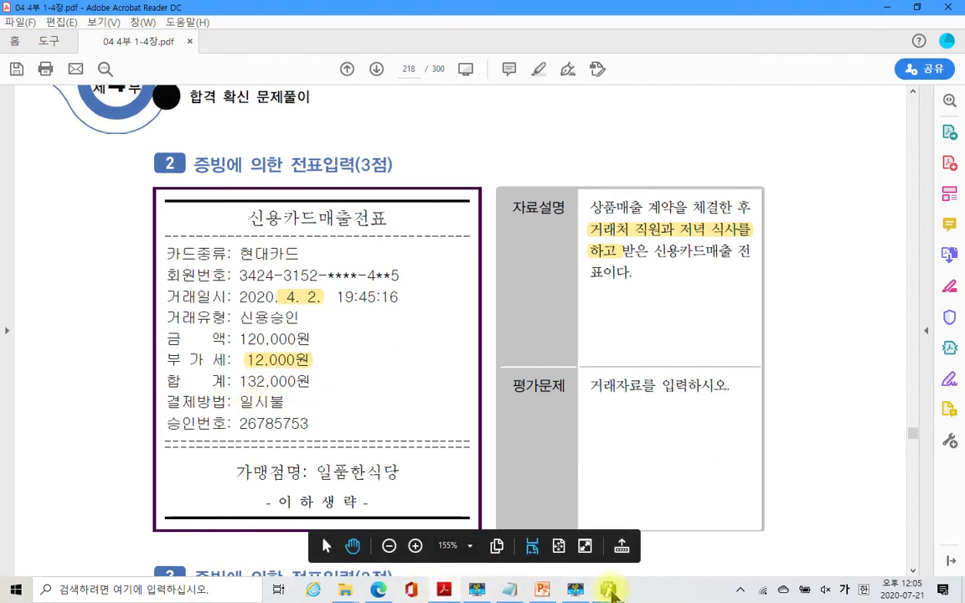
- Enter an April 2 debit line (구분 3) for 813 접대비 132,000
{"action": "left_click", "coordinate": [570, 591]}
{"action": "type", "text": "02"}
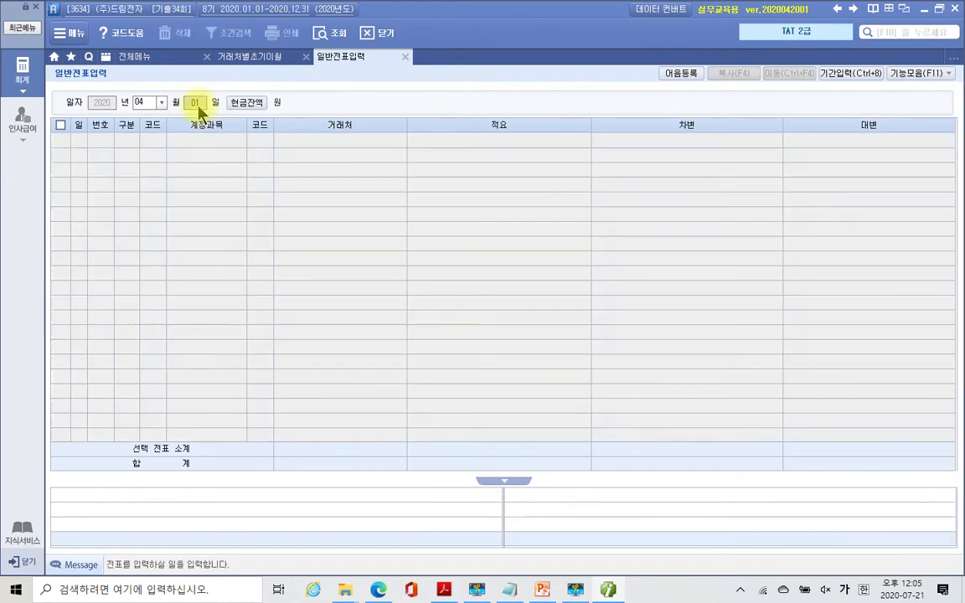
{"action": "key", "text": "Return"}
{"action": "type", "text": "3"}
{"action": "key", "text": "Return"}
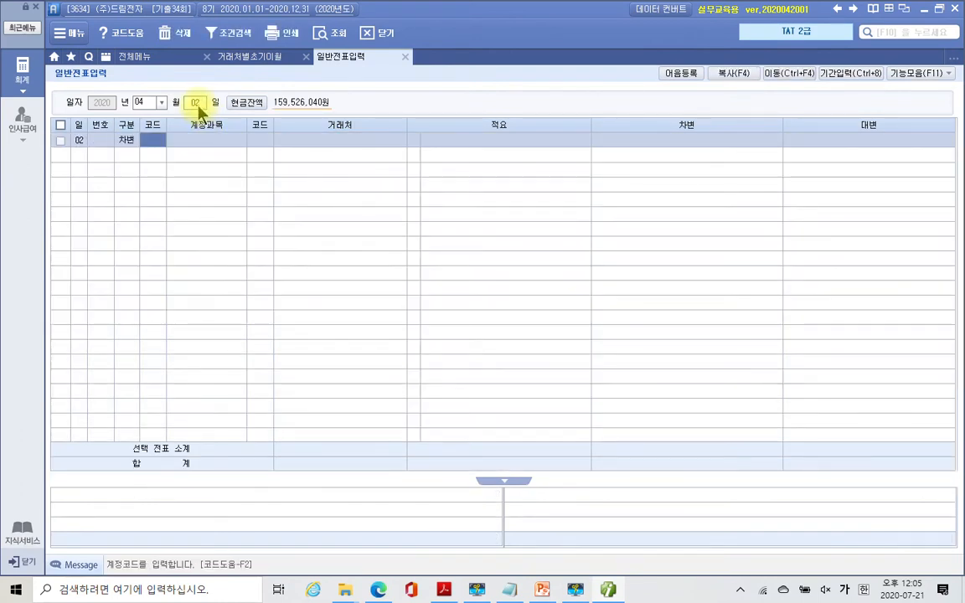
{"action": "type", "text": "813"}
{"action": "key", "text": "Return"}
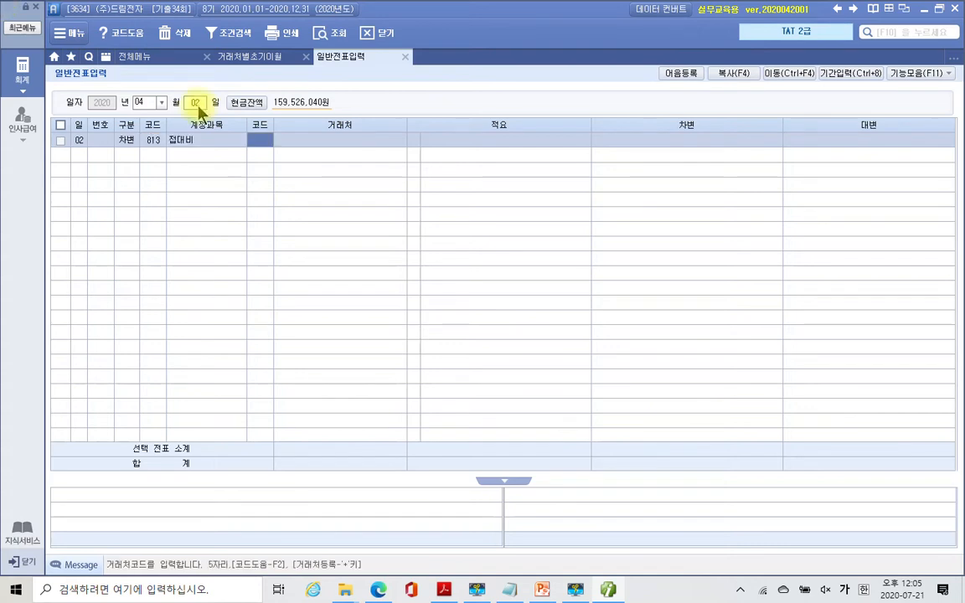
{"action": "key", "text": "Return"}
{"action": "key", "text": "Return"}
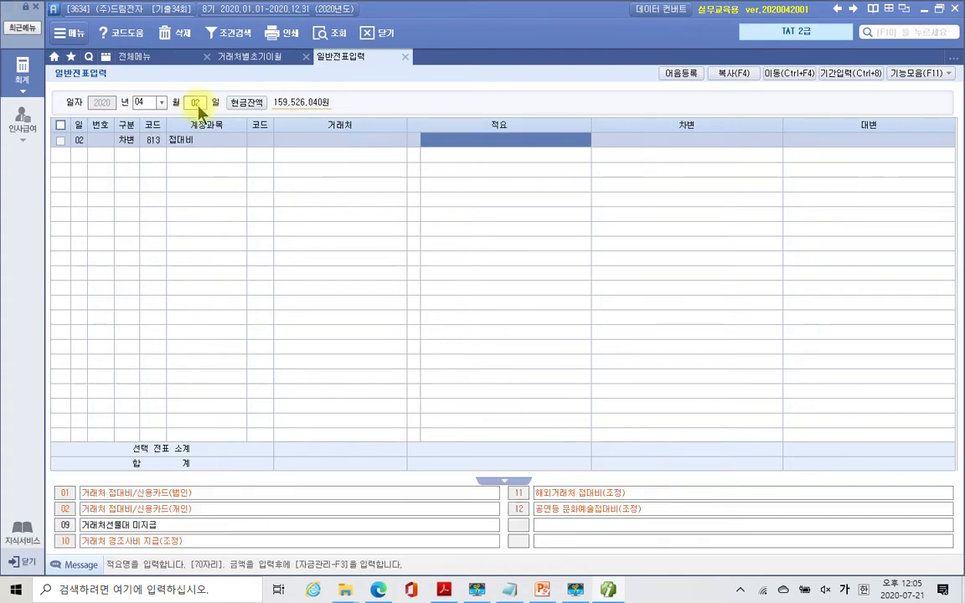
{"action": "key", "text": "Return"}
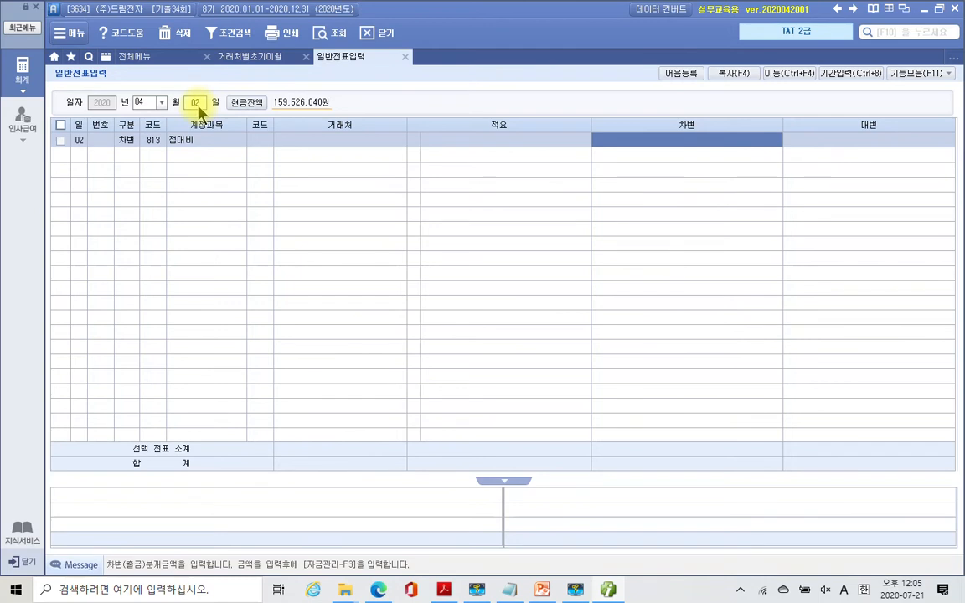
{"action": "type", "text": "1320000"}
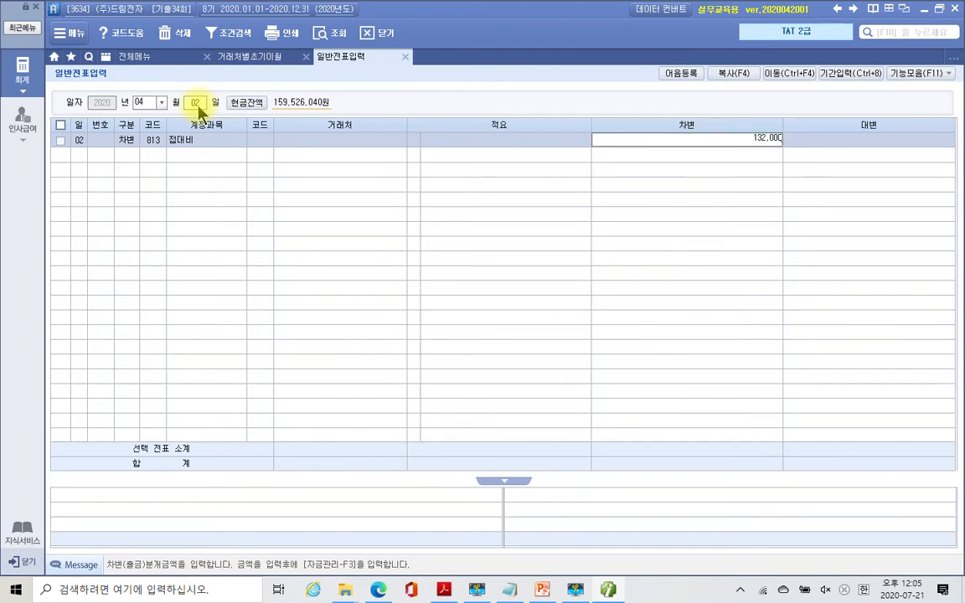
{"action": "key", "text": "Return"}
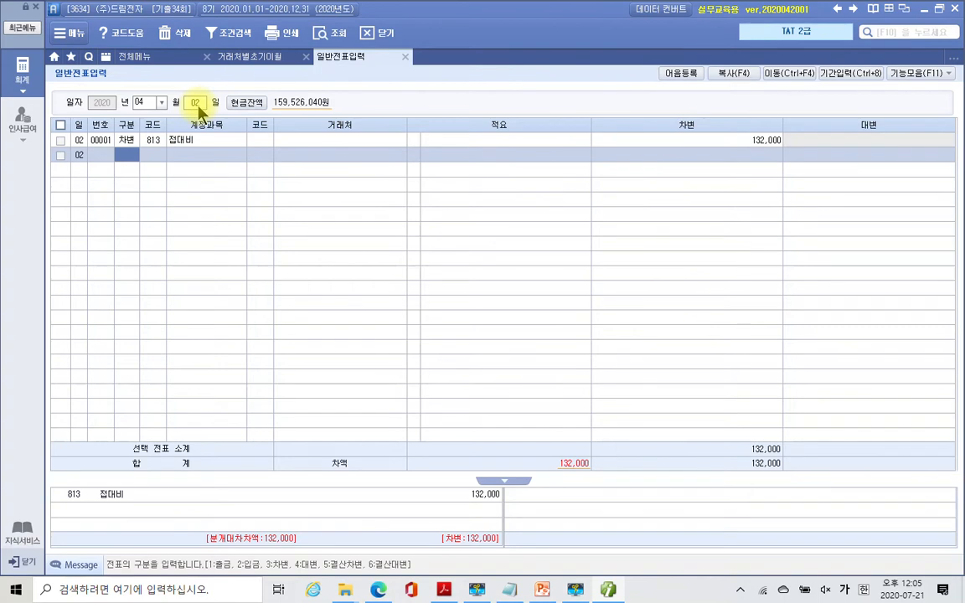
- Add the credit line (구분 4) to 253 미지급금, partner 현대카드, 132,000
{"action": "type", "text": "4253"}
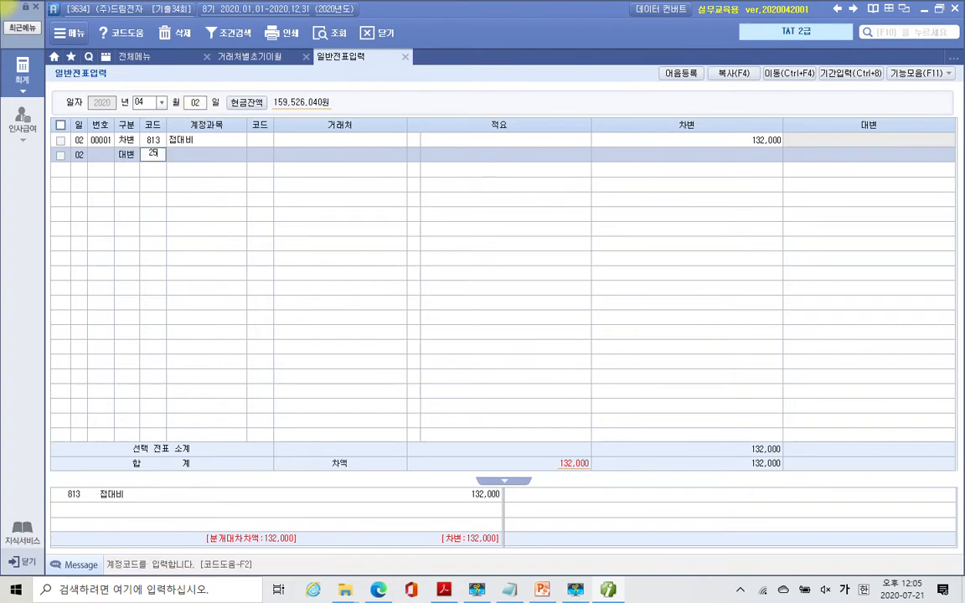
{"action": "key", "text": "Return"}
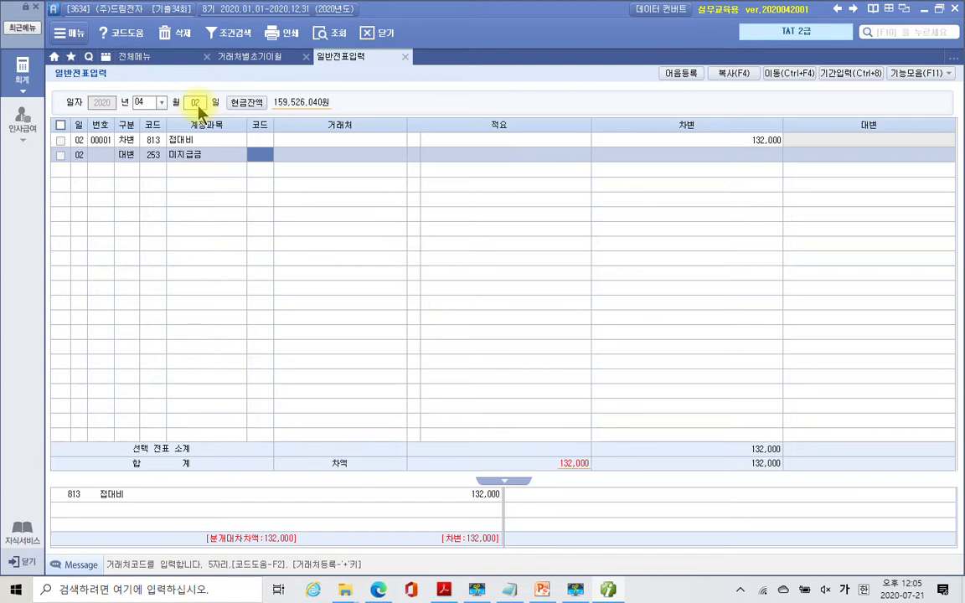
{"action": "type", "text": "현대"}
{"action": "key", "text": "Return"}
{"action": "key", "text": "Down"}
{"action": "key", "text": "Down"}
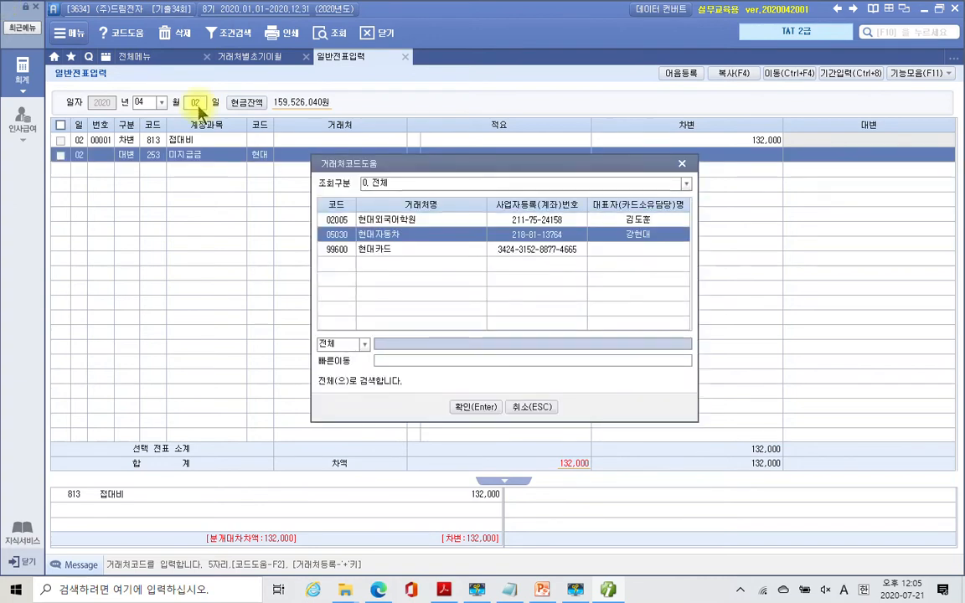
{"action": "key", "text": "Return"}
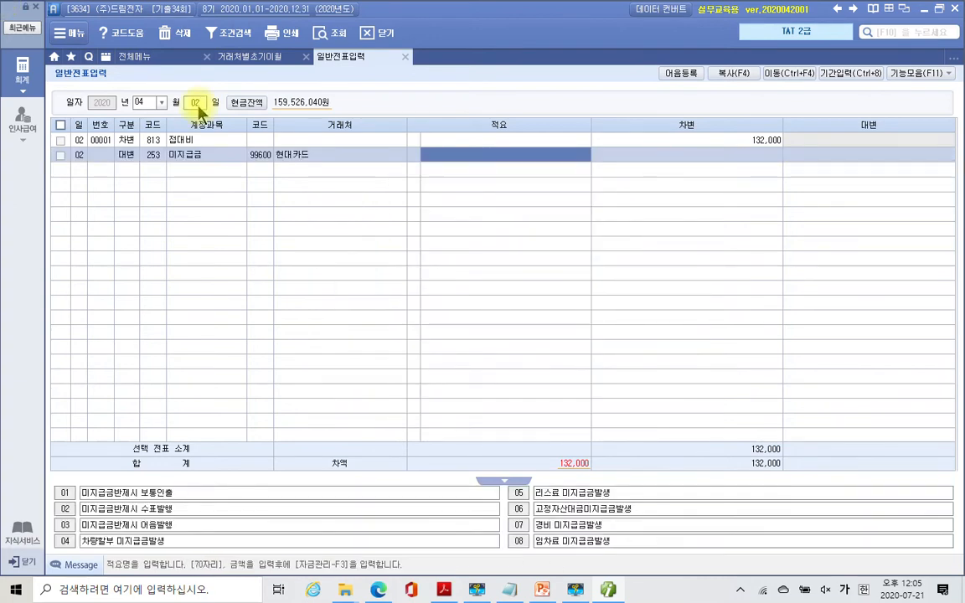
{"action": "key", "text": "Return"}
{"action": "type", "text": "22000"}
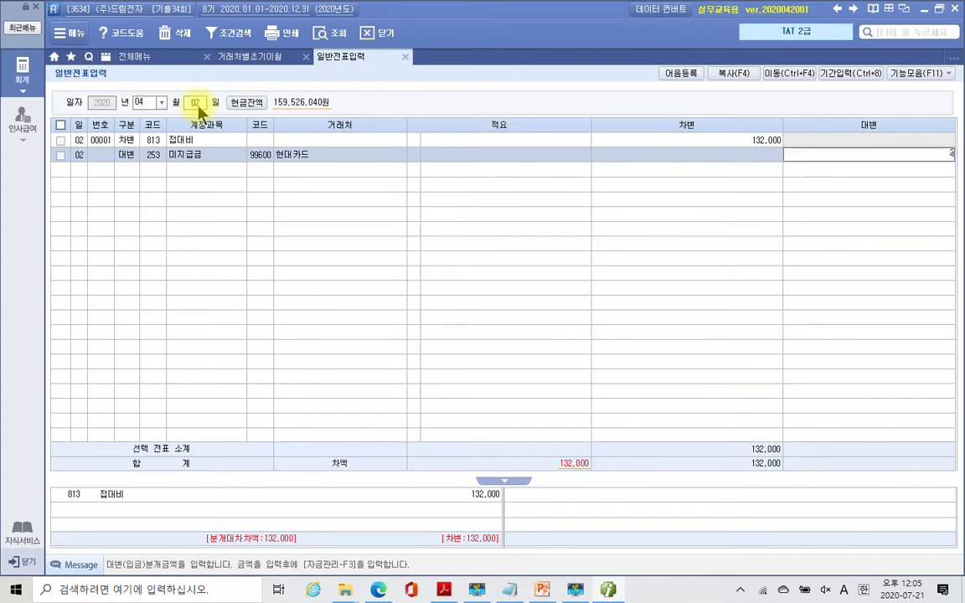
{"action": "key", "text": "BackSpace"}
{"action": "key", "text": "BackSpace"}
{"action": "key", "text": "BackSpace"}
{"action": "key", "text": "BackSpace"}
{"action": "key", "text": "BackSpace"}
{"action": "type", "text": "132,000"}
{"action": "key", "text": "Return"}
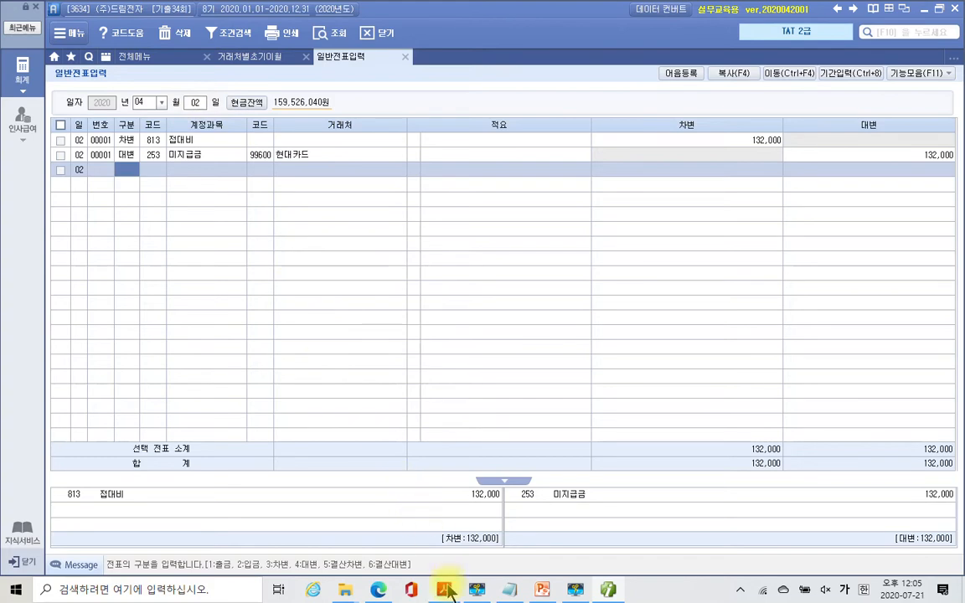
{"action": "mouse_move", "coordinate": [446, 591]}
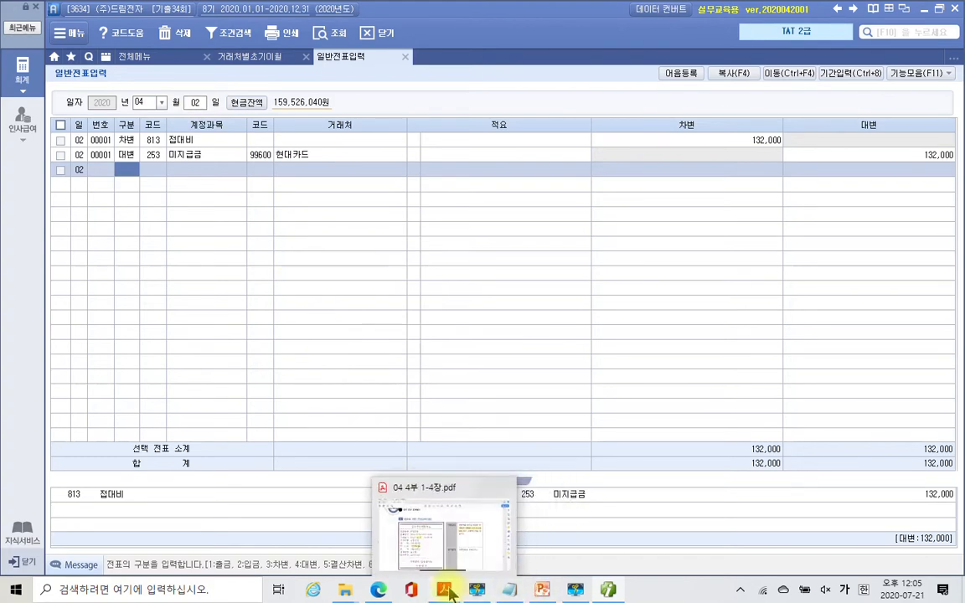
- Scroll the textbook to page 219's explanation of the 950,000 car insurance premium
{"action": "left_click", "coordinate": [405, 531]}
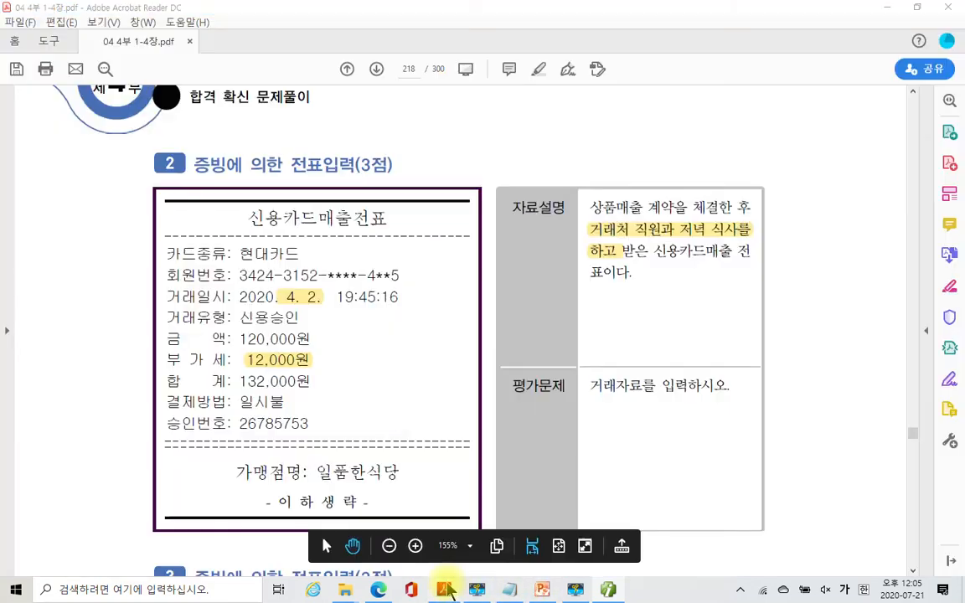
{"action": "scroll", "coordinate": [351, 437], "scroll_direction": "down", "scroll_amount": 5}
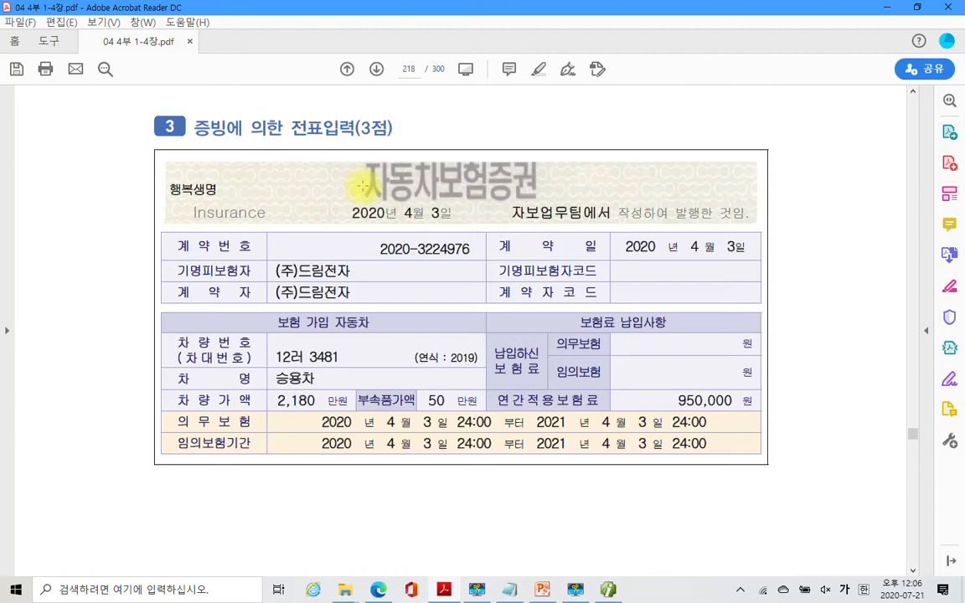
{"action": "scroll", "coordinate": [366, 352], "scroll_direction": "down", "scroll_amount": 2}
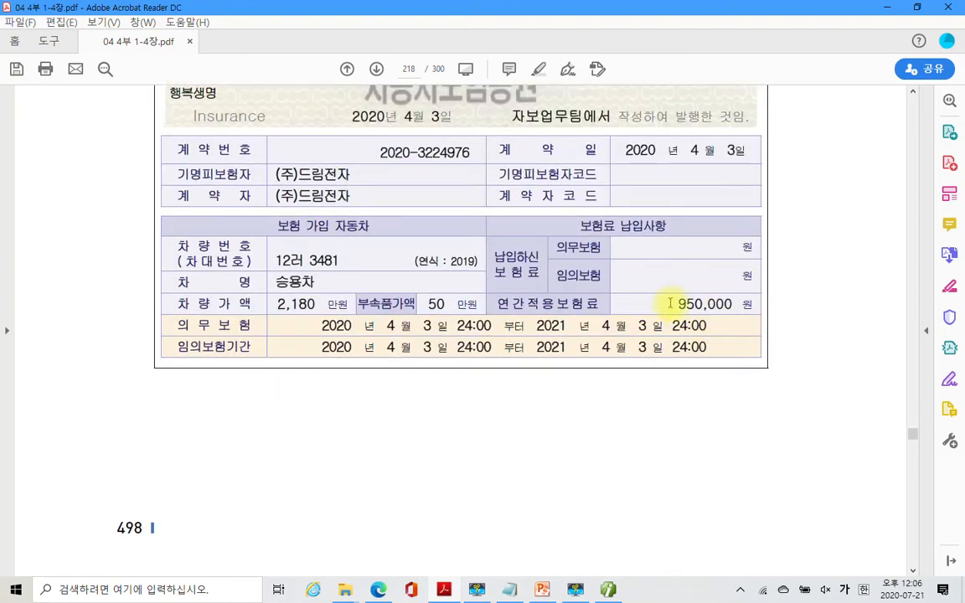
{"action": "scroll", "coordinate": [671, 304], "scroll_direction": "down", "scroll_amount": 3}
{"action": "scroll", "coordinate": [671, 303], "scroll_direction": "down", "scroll_amount": 10}
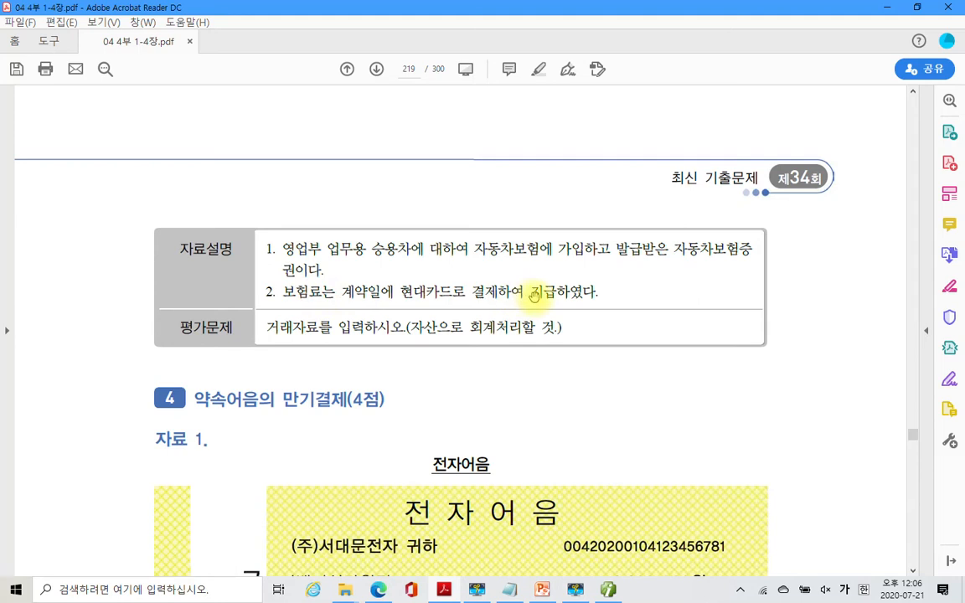
- Highlight 현대카드로 결제하여 and 자산으로 회계처리할 것 in yellow on page 219
{"action": "left_click_drag", "start_coordinate": [395, 291], "coordinate": [478, 291]}
{"action": "right_click", "coordinate": [476, 292]}
{"action": "left_click", "coordinate": [512, 333]}
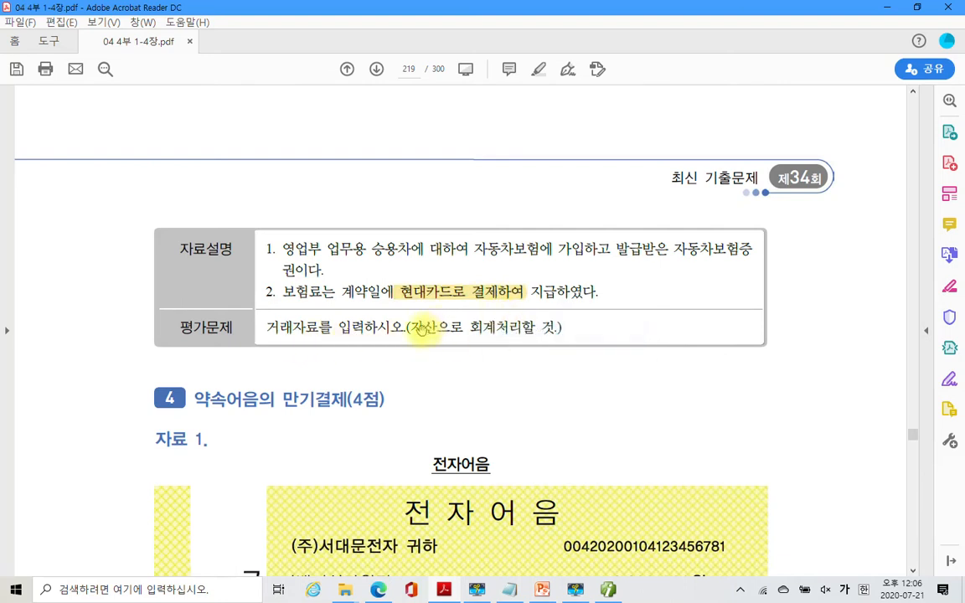
{"action": "left_click_drag", "start_coordinate": [411, 328], "coordinate": [555, 327]}
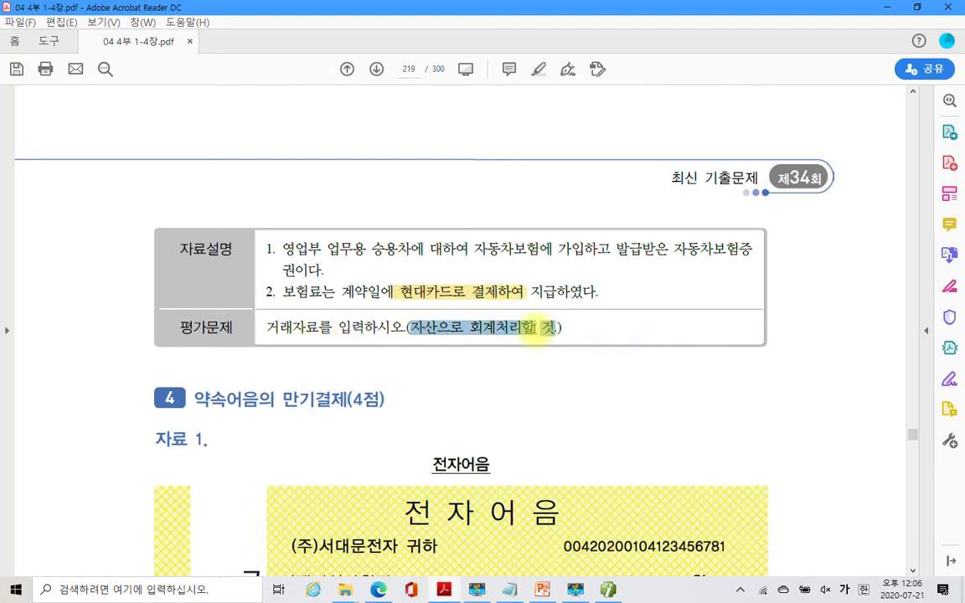
{"action": "right_click", "coordinate": [508, 329]}
{"action": "left_click", "coordinate": [573, 368]}
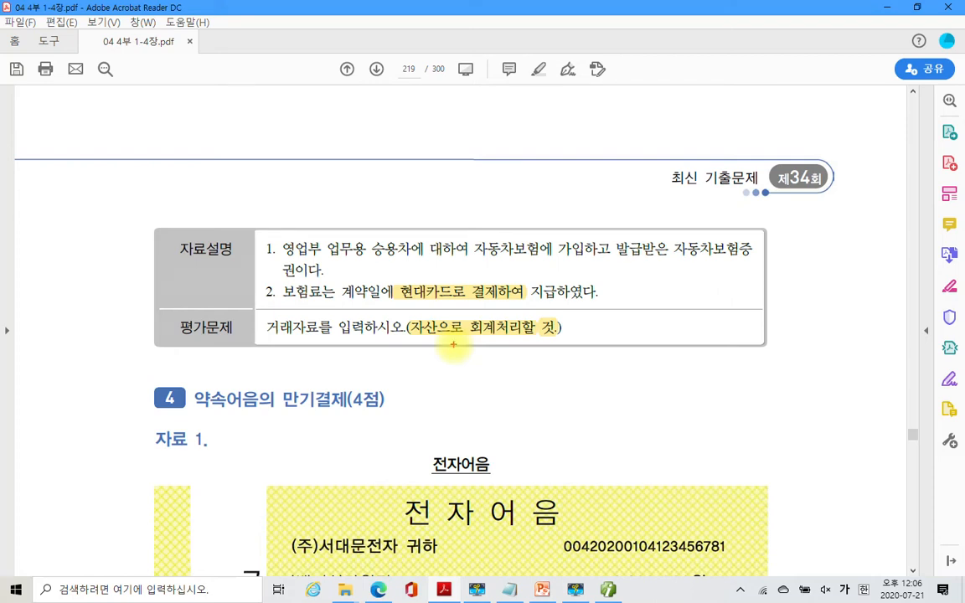
- Circle 자산으로 회계처리 in red ink and handwrite 선급비용 beside it
{"action": "mouse_move", "coordinate": [454, 344]}
{"action": "left_mouse_down"}
{"action": "mouse_move", "coordinate": [410, 331]}
{"action": "mouse_move", "coordinate": [496, 367]}
{"action": "left_mouse_up"}
{"action": "mouse_move", "coordinate": [579, 346]}
{"action": "left_mouse_down"}
{"action": "mouse_move", "coordinate": [543, 380]}
{"action": "mouse_move", "coordinate": [573, 377]}
{"action": "left_mouse_up"}
{"action": "mouse_move", "coordinate": [572, 366]}
{"action": "left_mouse_down"}
{"action": "mouse_move", "coordinate": [600, 352]}
{"action": "mouse_move", "coordinate": [590, 389]}
{"action": "left_mouse_up"}
{"action": "mouse_move", "coordinate": [569, 385]}
{"action": "left_mouse_down"}
{"action": "mouse_move", "coordinate": [580, 402]}
{"action": "mouse_move", "coordinate": [597, 390]}
{"action": "left_mouse_up"}
{"action": "left_click_drag", "start_coordinate": [622, 324], "coordinate": [654, 361]}
{"action": "mouse_move", "coordinate": [614, 367]}
{"action": "left_mouse_down"}
{"action": "mouse_move", "coordinate": [612, 400]}
{"action": "mouse_move", "coordinate": [637, 394]}
{"action": "left_mouse_up"}
{"action": "left_click_drag", "start_coordinate": [615, 382], "coordinate": [635, 381]}
{"action": "left_click_drag", "start_coordinate": [663, 346], "coordinate": [663, 387]}
{"action": "mouse_move", "coordinate": [681, 341]}
{"action": "left_mouse_down"}
{"action": "mouse_move", "coordinate": [681, 391]}
{"action": "mouse_move", "coordinate": [682, 368]}
{"action": "left_mouse_up"}
{"action": "left_click_drag", "start_coordinate": [700, 332], "coordinate": [697, 411]}
{"action": "left_click_drag", "start_coordinate": [728, 338], "coordinate": [730, 383]}
{"action": "mouse_move", "coordinate": [705, 387]}
{"action": "left_mouse_down"}
{"action": "mouse_move", "coordinate": [763, 382]}
{"action": "mouse_move", "coordinate": [725, 411]}
{"action": "left_mouse_up"}
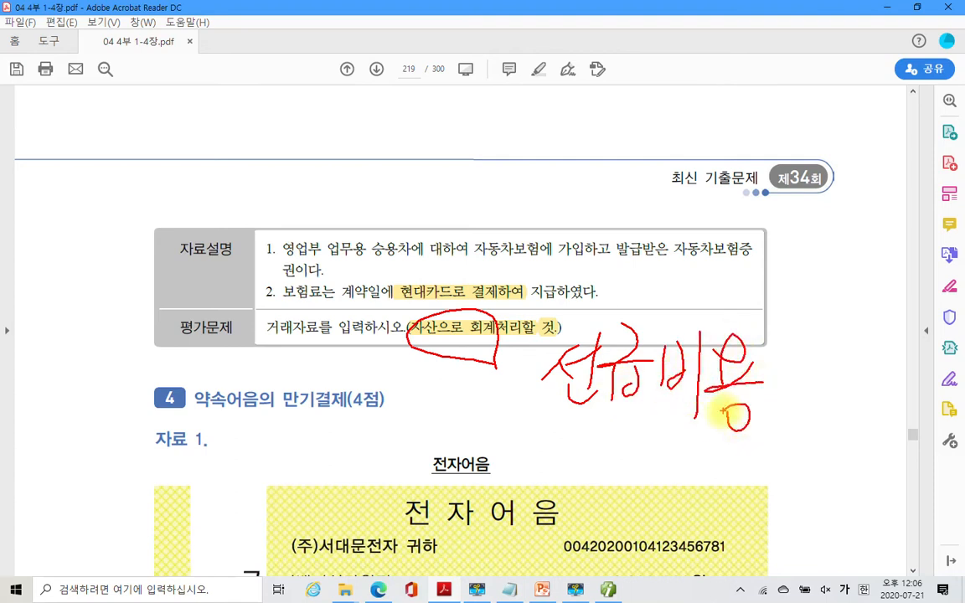
- Circle 보험료 and quote 선급비용, then clear the ink and return to page 218
{"action": "left_click_drag", "start_coordinate": [271, 295], "coordinate": [302, 319]}
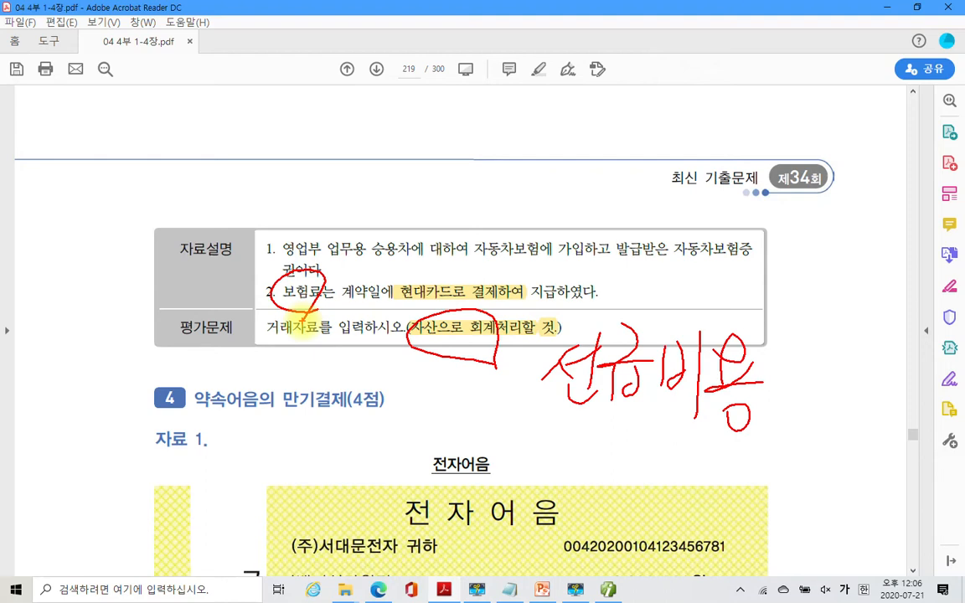
{"action": "left_click_drag", "start_coordinate": [526, 325], "coordinate": [536, 339]}
{"action": "left_click_drag", "start_coordinate": [778, 339], "coordinate": [781, 360]}
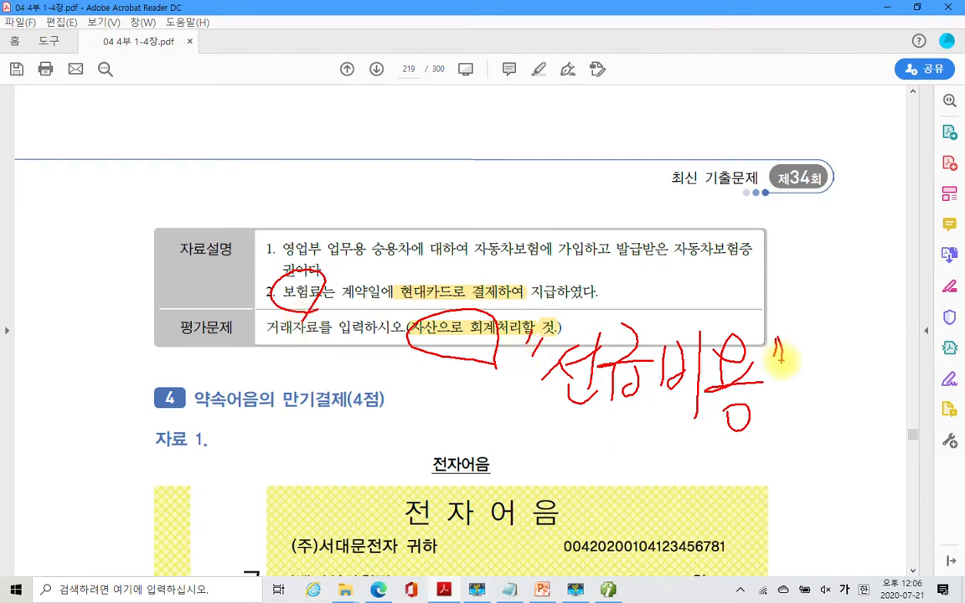
{"action": "key", "text": "Escape"}
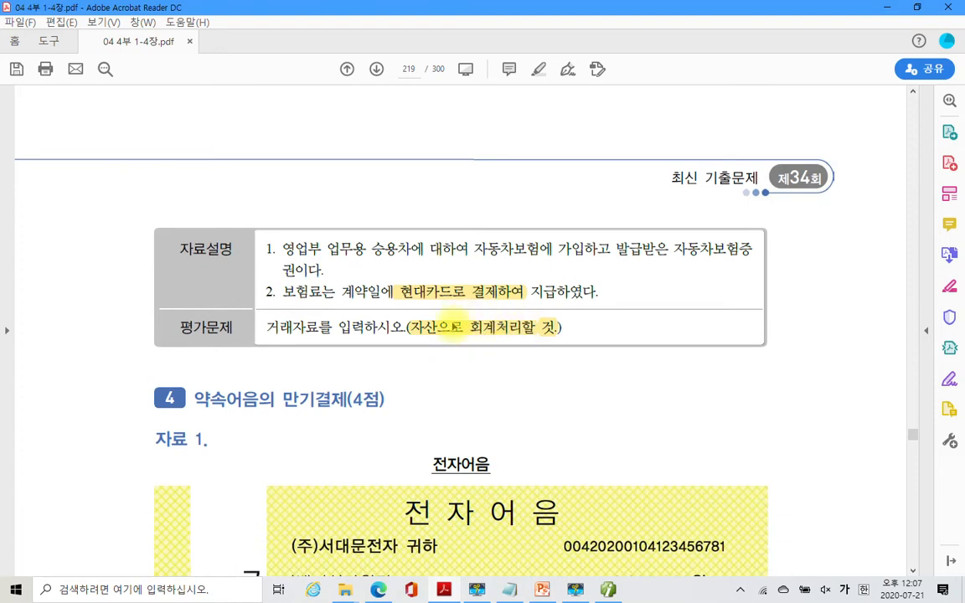
{"action": "scroll", "coordinate": [450, 327], "scroll_direction": "up", "scroll_amount": 10}
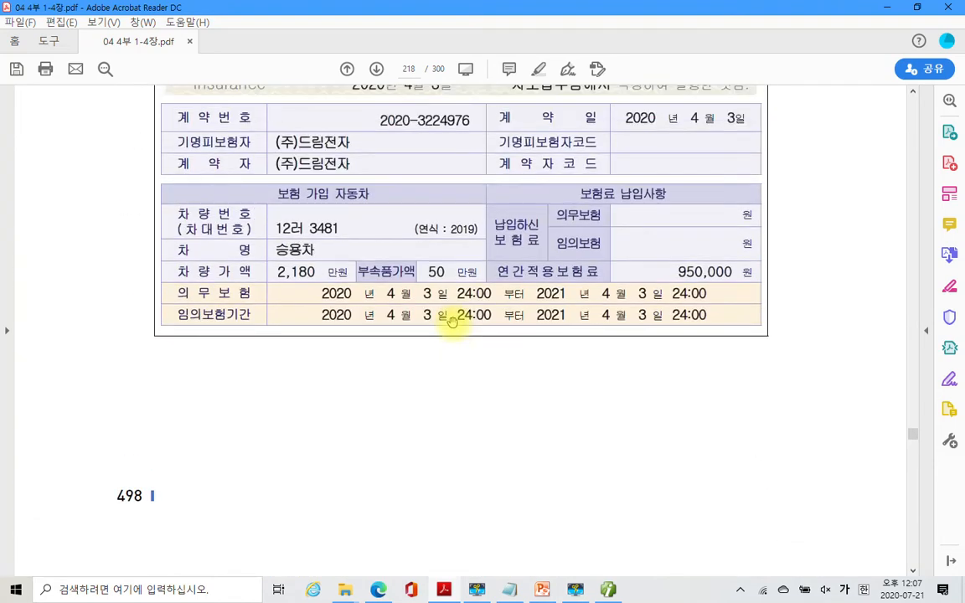
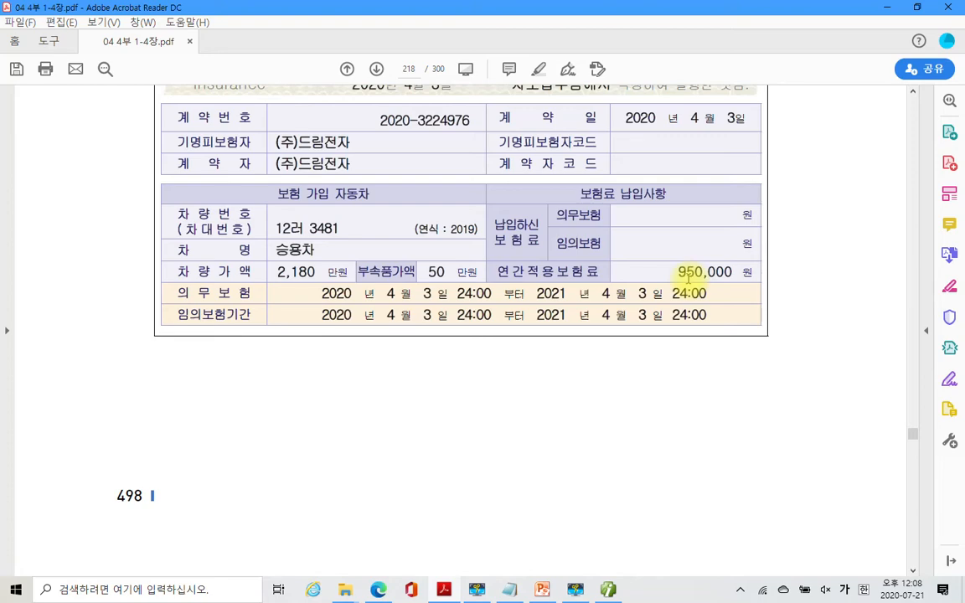
- Scroll through the 자동차보험증권 on page 218, then hide Acrobat to reveal the journal
{"action": "scroll", "coordinate": [561, 362], "scroll_direction": "down", "scroll_amount": 3}
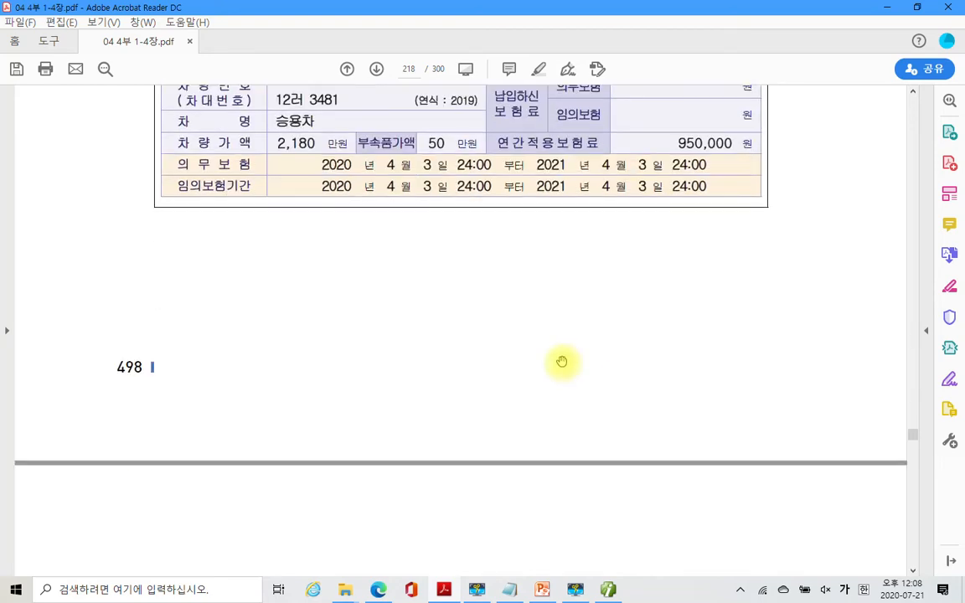
{"action": "scroll", "coordinate": [561, 362], "scroll_direction": "down", "scroll_amount": 9}
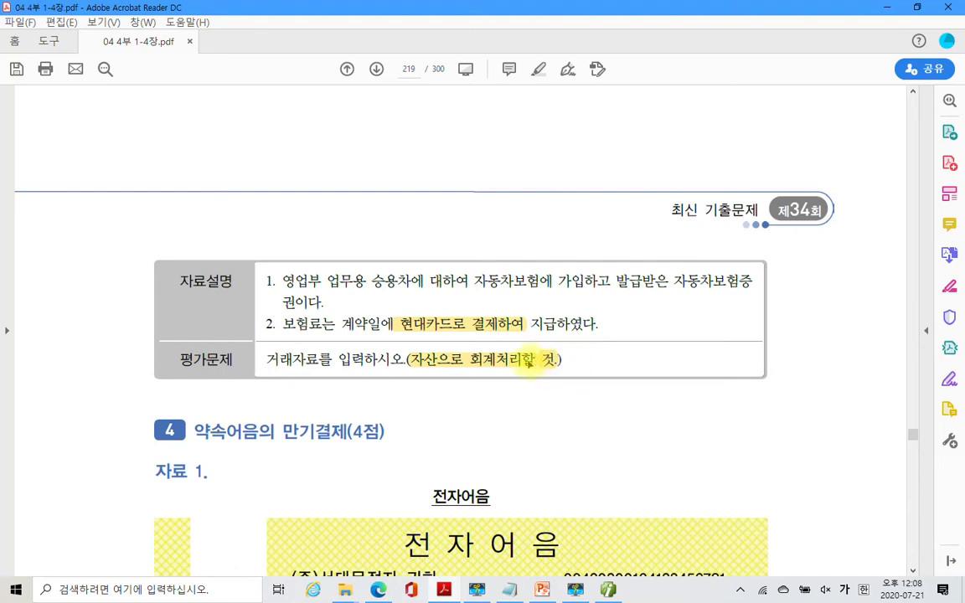
{"action": "scroll", "coordinate": [476, 385], "scroll_direction": "up", "scroll_amount": 8}
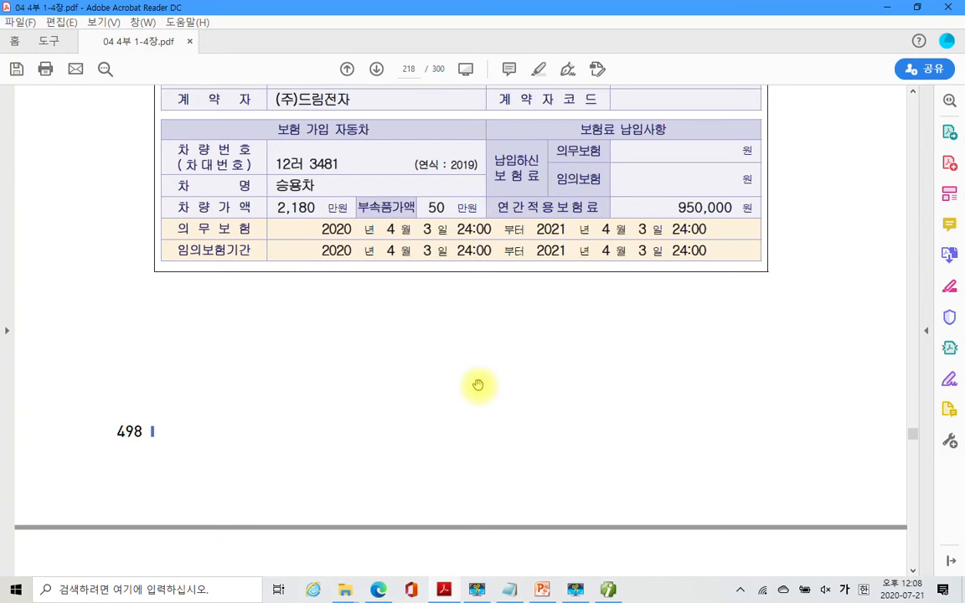
{"action": "scroll", "coordinate": [478, 385], "scroll_direction": "up", "scroll_amount": 3}
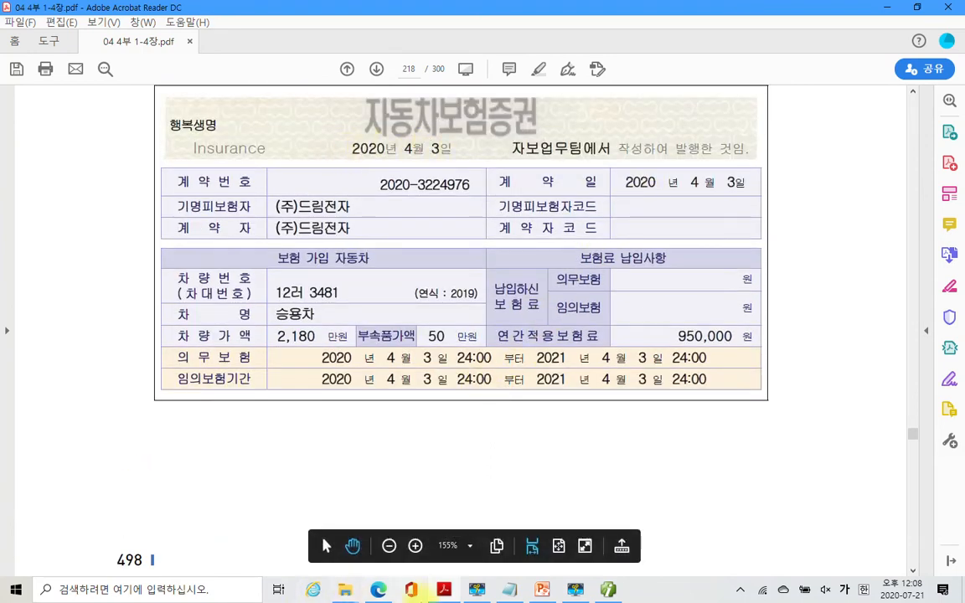
{"action": "left_click", "coordinate": [442, 591]}
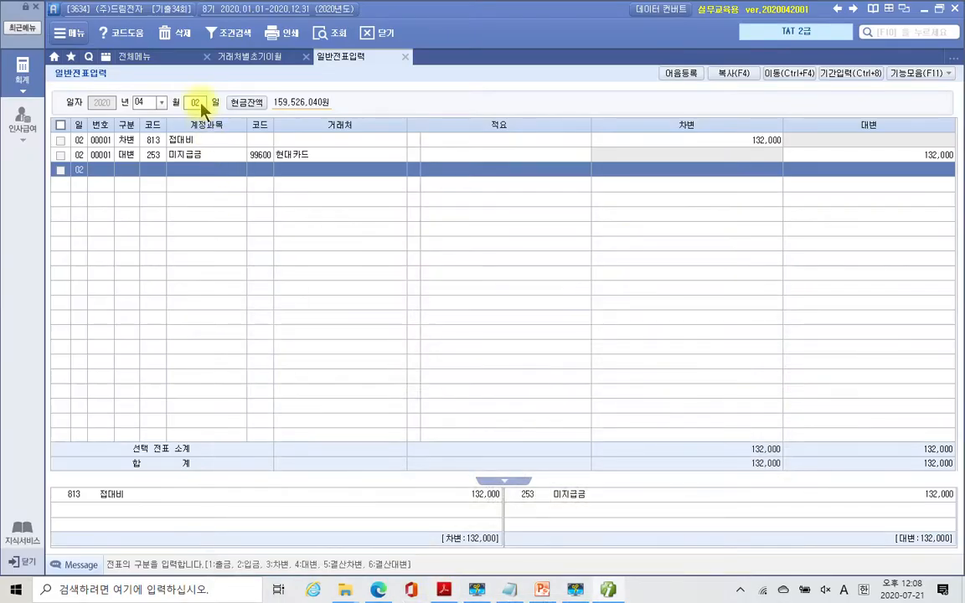
- Start an April 03 debit line on account 133 선급비용, found by searching 선급
{"action": "left_click", "coordinate": [198, 103]}
{"action": "type", "text": "03"}
{"action": "key", "text": "Return"}
{"action": "type", "text": "3"}
{"action": "key", "text": "Return"}
{"action": "type", "text": "선급"}
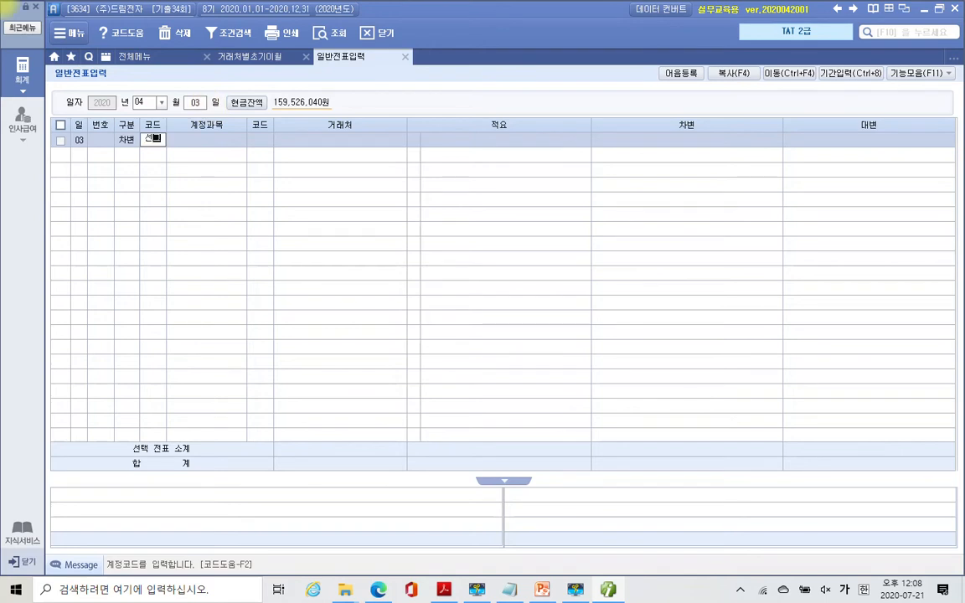
{"action": "key", "text": "Return"}
{"action": "key", "text": "Down"}
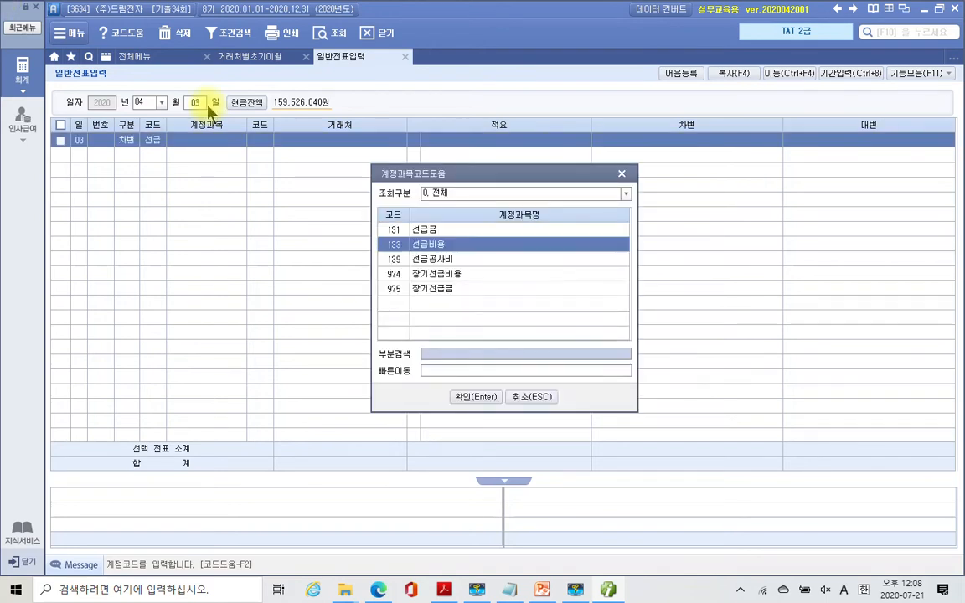
{"action": "key", "text": "Return"}
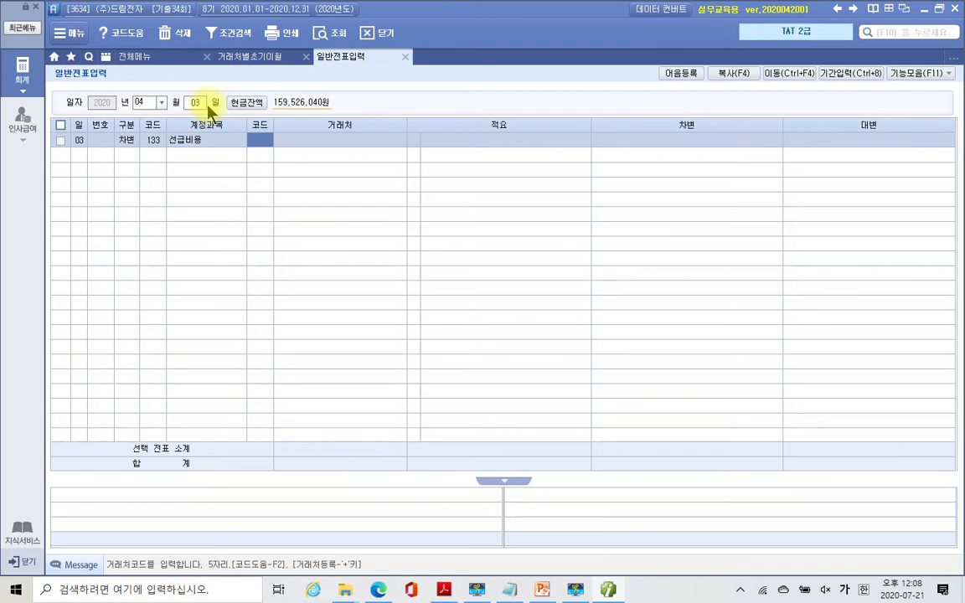
- Check the source document in the PDF, then return to the debit line's partner cell
{"action": "left_click", "coordinate": [609, 593]}
{"action": "left_click", "coordinate": [610, 594]}
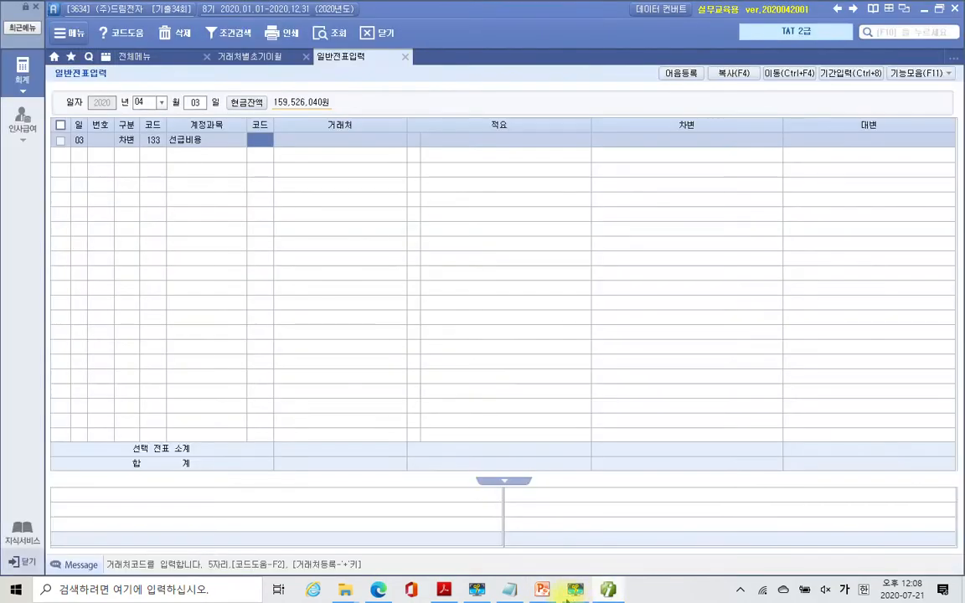
{"action": "left_click", "coordinate": [543, 594]}
{"action": "left_click", "coordinate": [543, 593]}
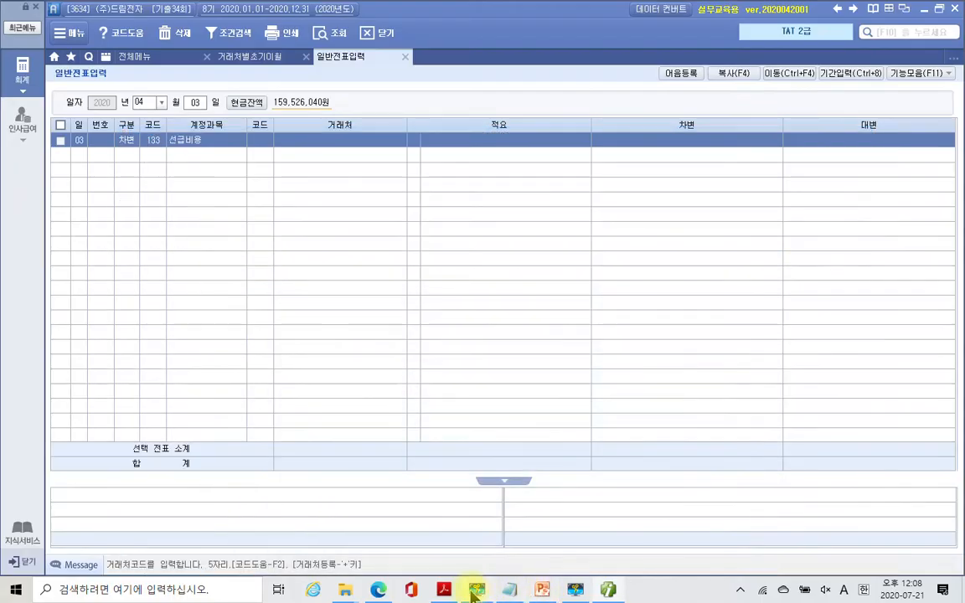
{"action": "left_click", "coordinate": [442, 593]}
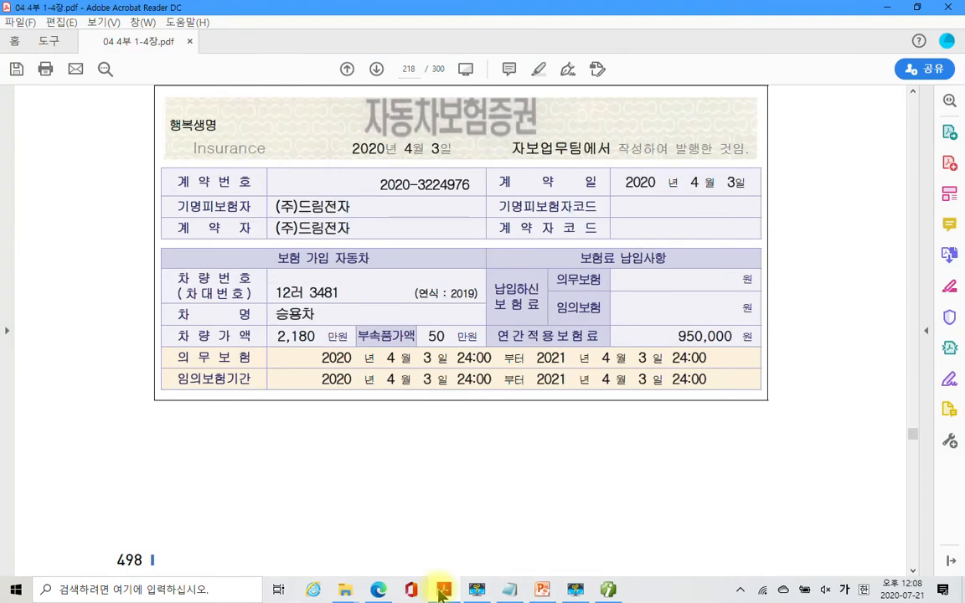
{"action": "left_click", "coordinate": [442, 593]}
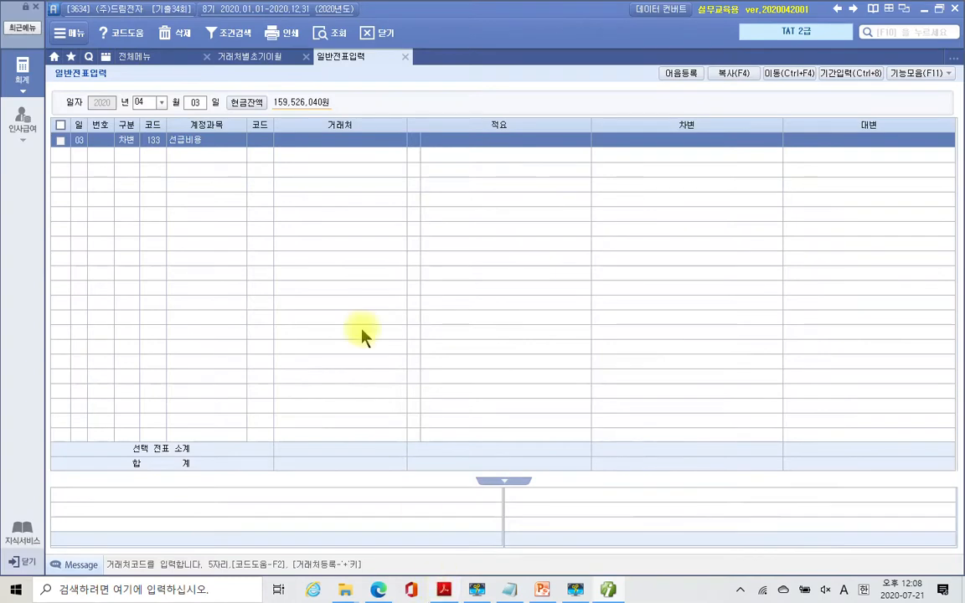
{"action": "left_click", "coordinate": [256, 142]}
- Give the debit line partner 06320 행복생명 and a 950,000 amount
{"action": "type", "text": "06320"}
{"action": "key", "text": "Return"}
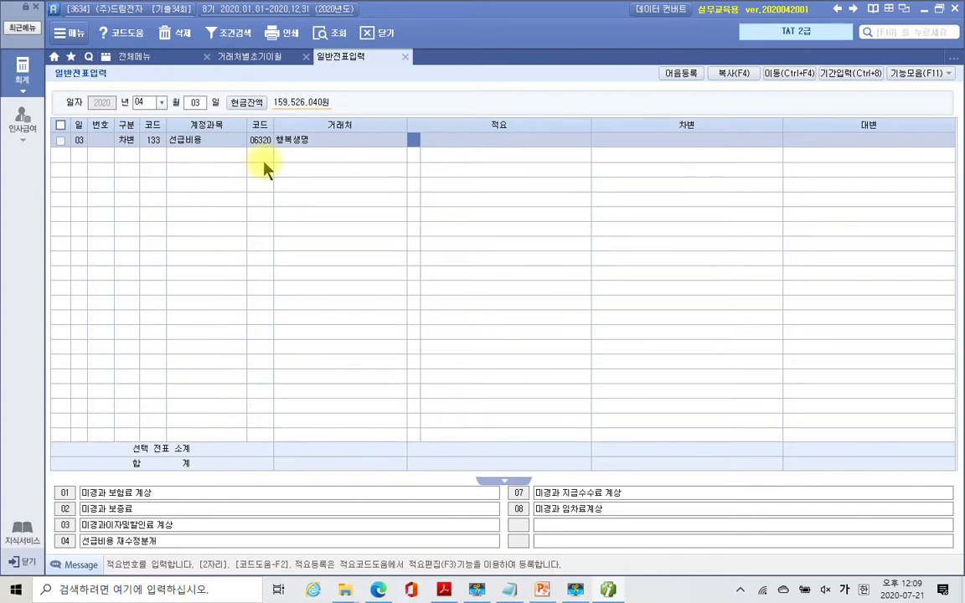
{"action": "key", "text": "Return"}
{"action": "key", "text": "Return"}
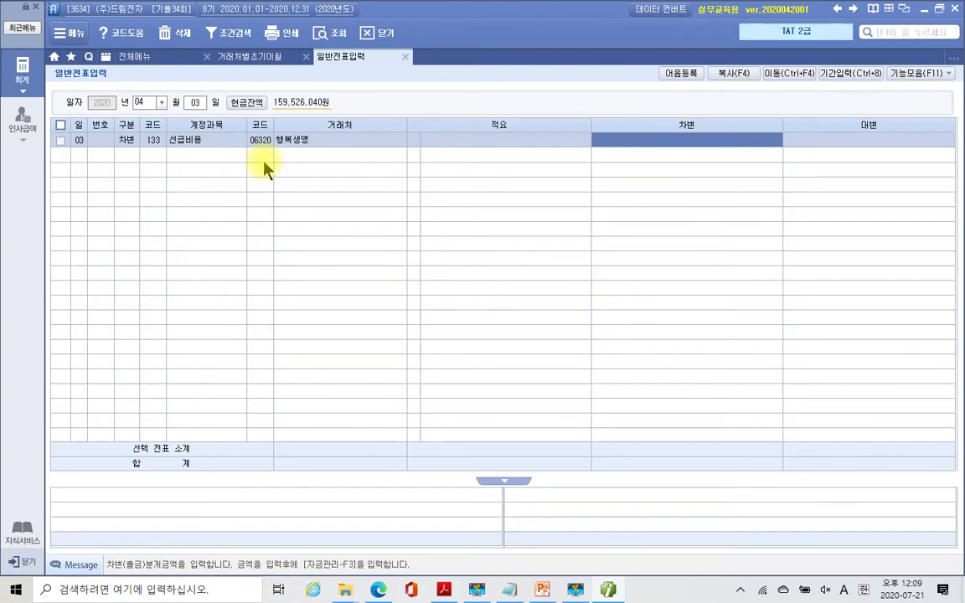
{"action": "type", "text": "9500000"}
{"action": "key", "text": "Return"}
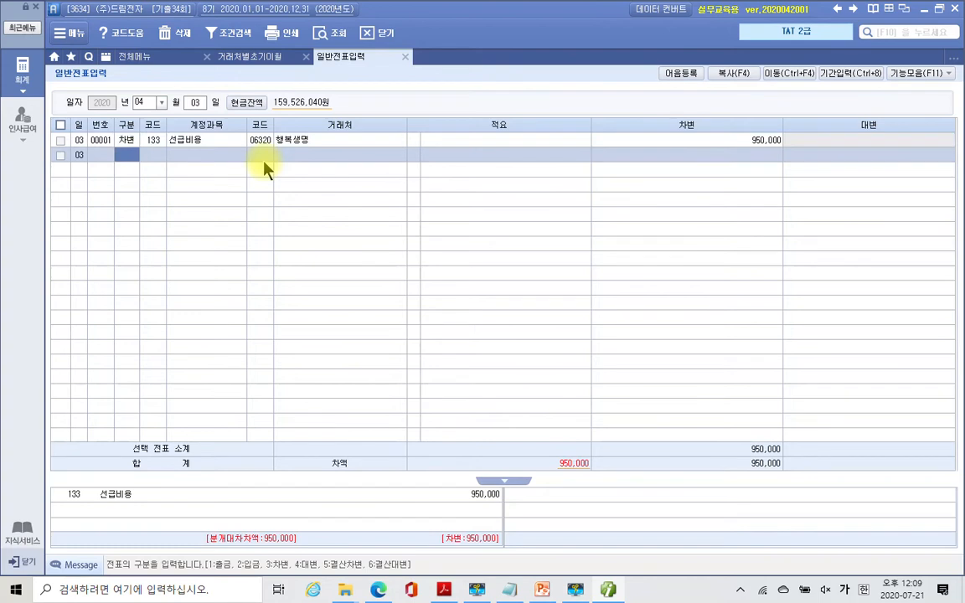
- Add a credit (4) line on account 253 미지급금
{"action": "type", "text": "4"}
{"action": "key", "text": "Return"}
{"action": "type", "text": "253"}
{"action": "key", "text": "Return"}
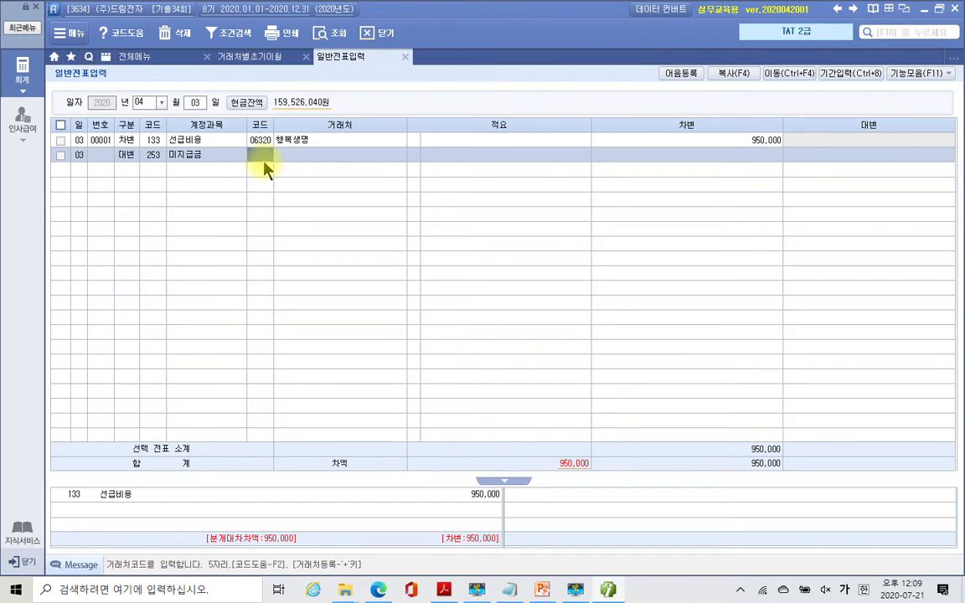
- Set the 미지급금 line's partner to 99600 현대카드 and credit 950,000, balancing the voucher
{"action": "type", "text": "현ㄱ"}
{"action": "key", "text": "Return"}
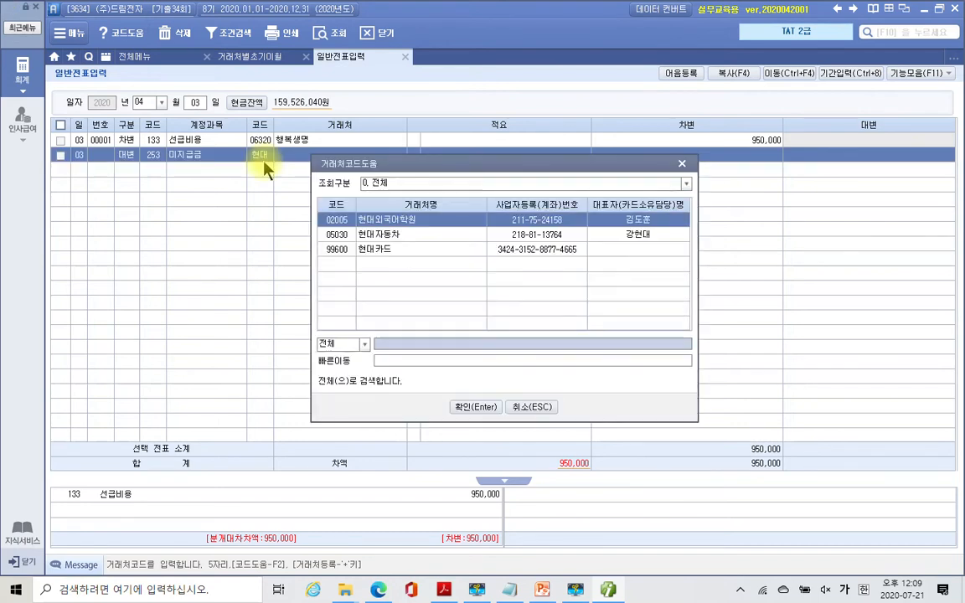
{"action": "key", "text": "Down"}
{"action": "key", "text": "Down"}
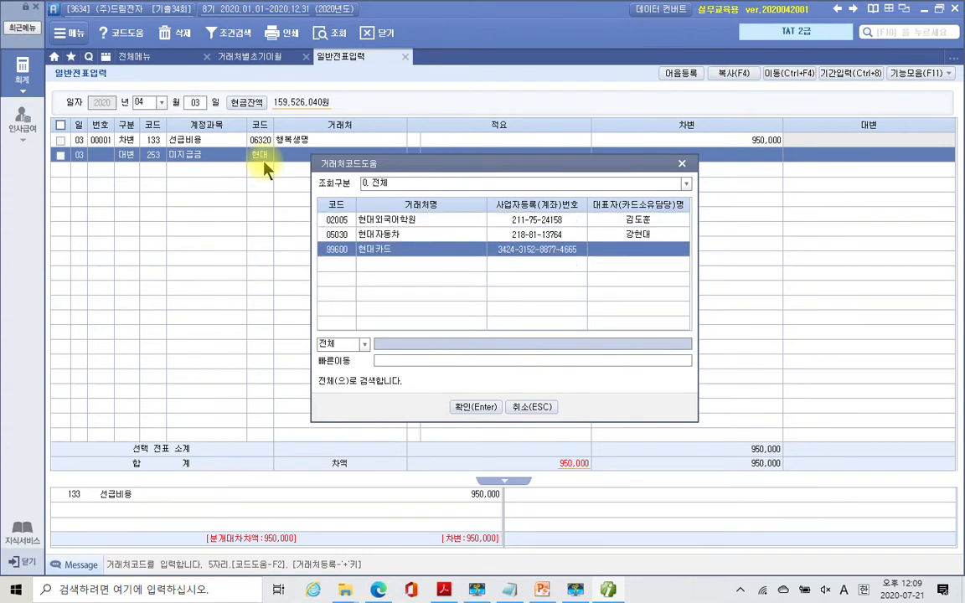
{"action": "key", "text": "Return"}
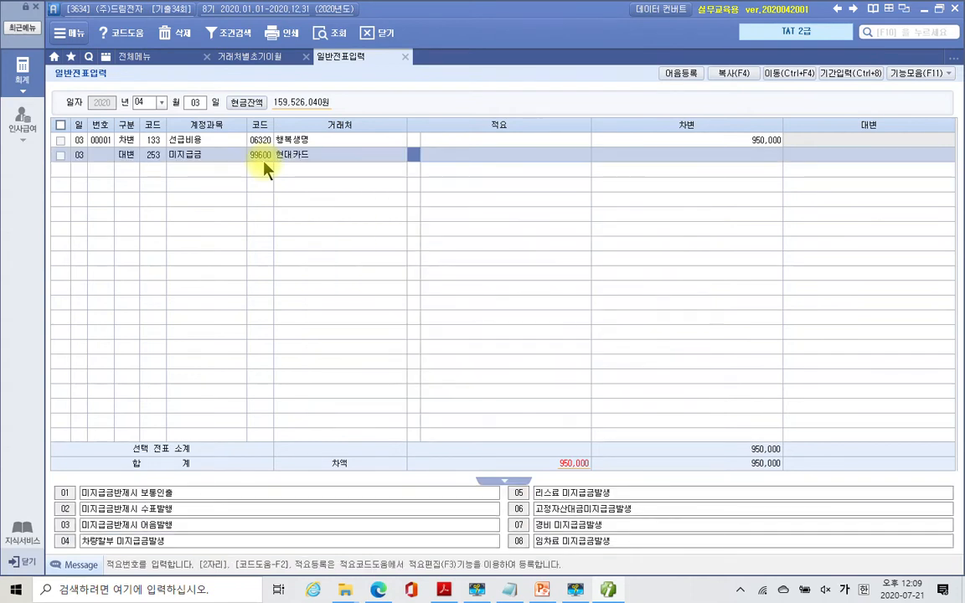
{"action": "key", "text": "Return"}
{"action": "key", "text": "Return"}
{"action": "type", "text": "9500000"}
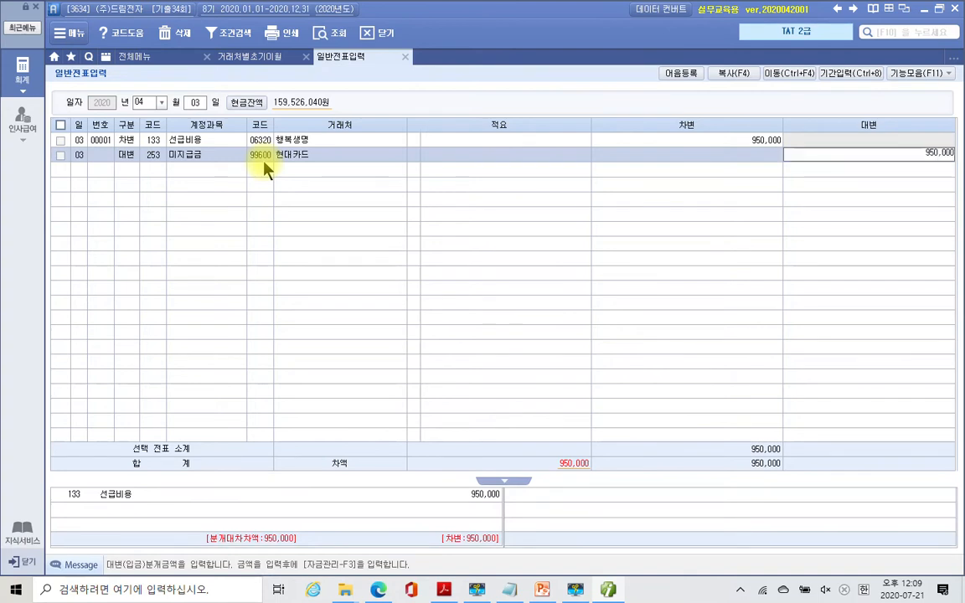
{"action": "key", "text": "Return"}
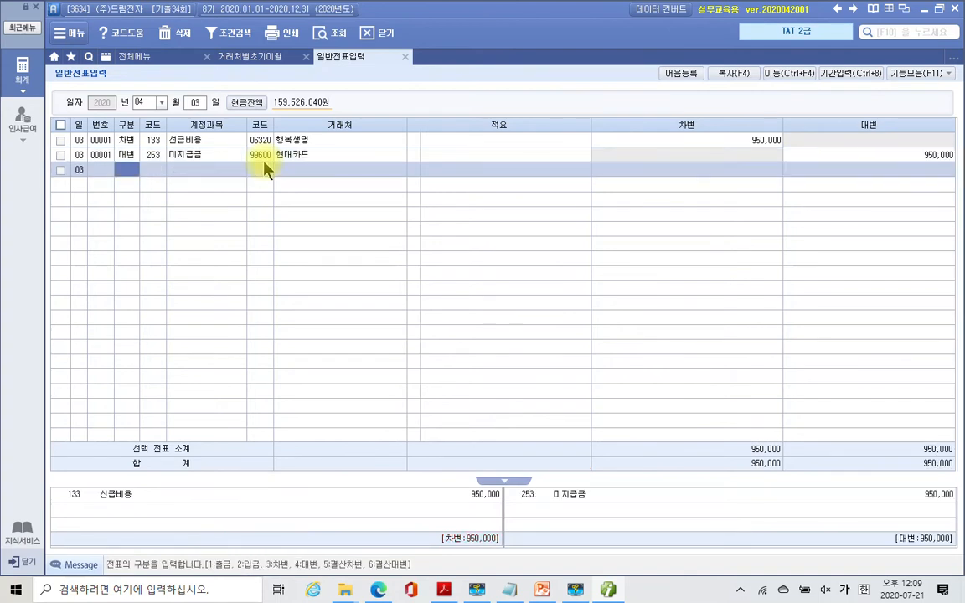
{"action": "key", "text": "Up"}
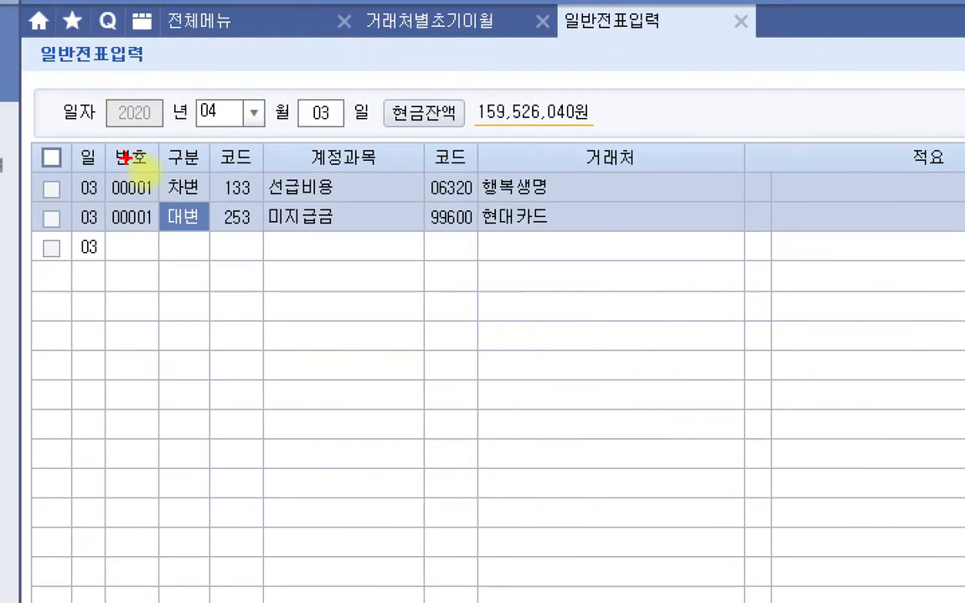
- Mark 133 선급비용 and 행복생명 in red ink with explanatory notes, then clear the annotations
{"action": "left_click_drag", "start_coordinate": [202, 165], "coordinate": [373, 201]}
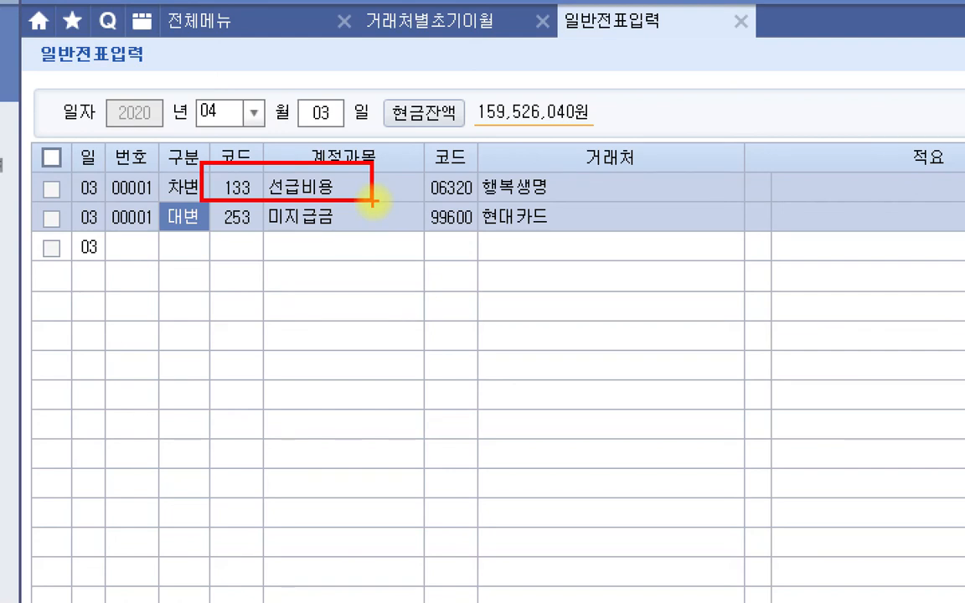
{"action": "mouse_move", "coordinate": [548, 203]}
{"action": "left_mouse_down"}
{"action": "mouse_move", "coordinate": [503, 207]}
{"action": "mouse_move", "coordinate": [566, 223]}
{"action": "left_mouse_up"}
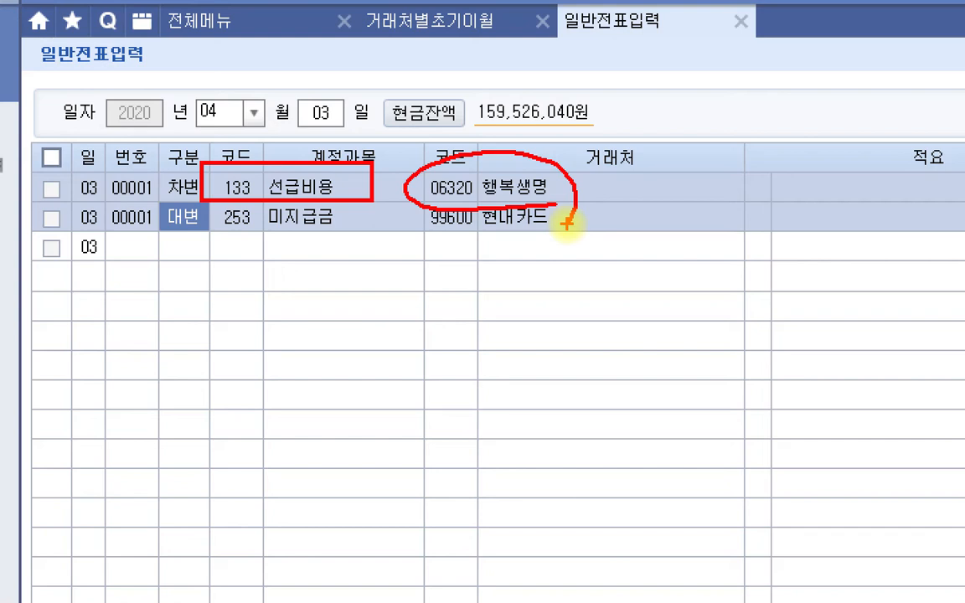
{"action": "mouse_move", "coordinate": [671, 199]}
{"action": "left_mouse_down"}
{"action": "mouse_move", "coordinate": [714, 237]}
{"action": "mouse_move", "coordinate": [696, 266]}
{"action": "left_mouse_up"}
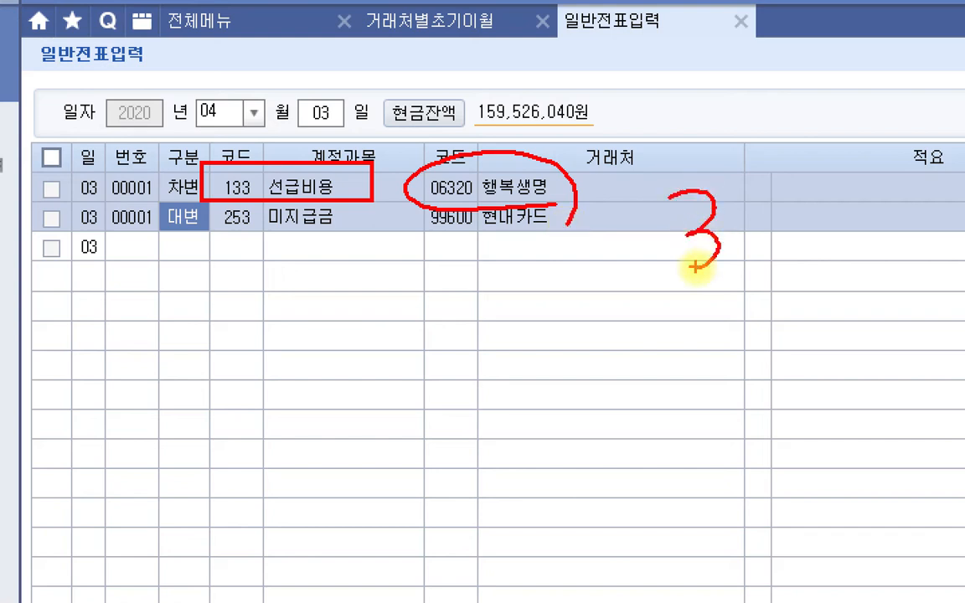
{"action": "left_click_drag", "start_coordinate": [624, 352], "coordinate": [672, 338]}
{"action": "left_click_drag", "start_coordinate": [723, 300], "coordinate": [717, 327]}
{"action": "left_click_drag", "start_coordinate": [587, 415], "coordinate": [798, 352]}
{"action": "mouse_move", "coordinate": [714, 409]}
{"action": "left_mouse_down"}
{"action": "mouse_move", "coordinate": [742, 401]}
{"action": "mouse_move", "coordinate": [783, 448]}
{"action": "left_mouse_up"}
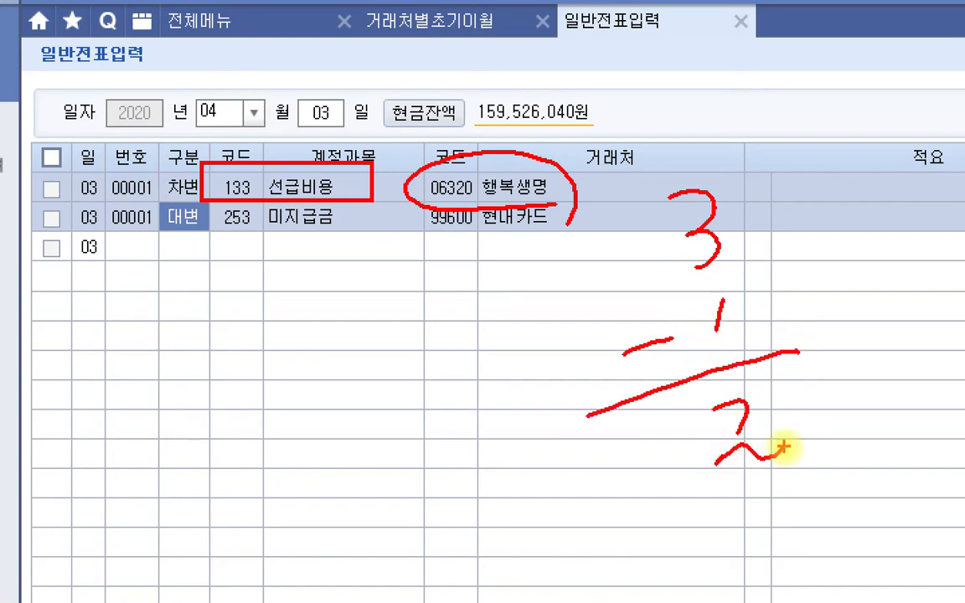
{"action": "key", "text": "Escape"}
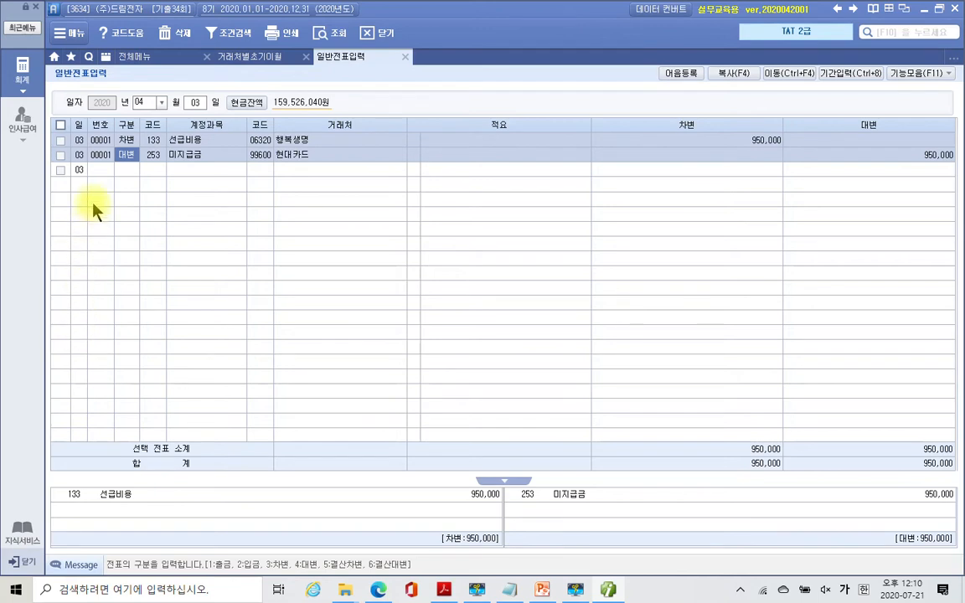
- Switch from the accounting window back to the textbook PDF
{"action": "left_click", "coordinate": [131, 158]}
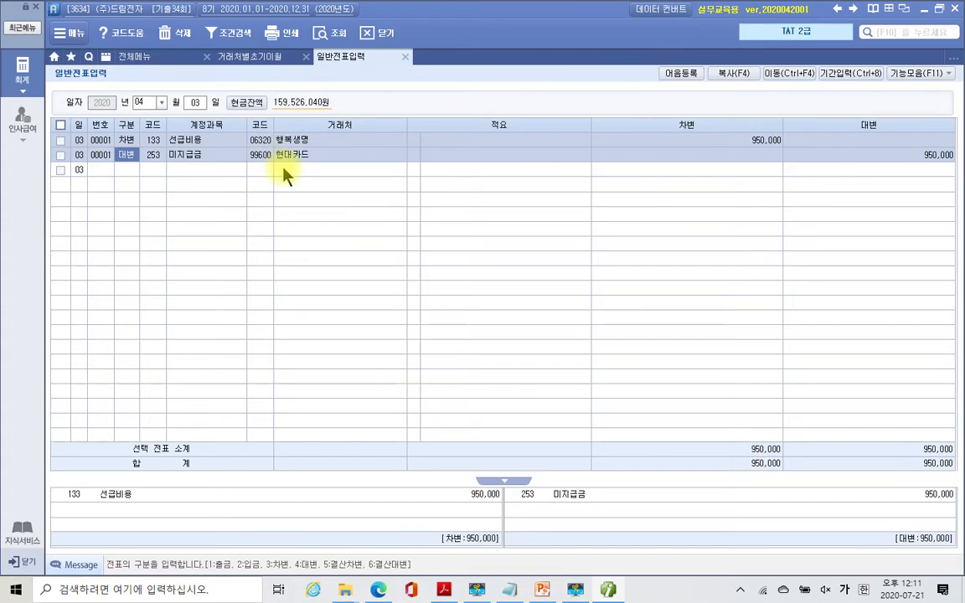
{"action": "left_click", "coordinate": [613, 592]}
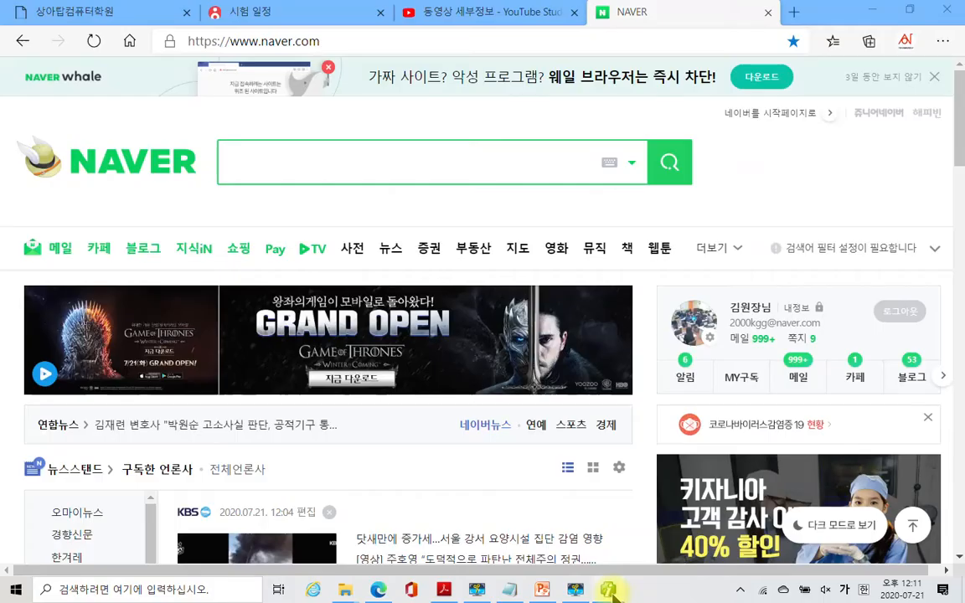
{"action": "left_click", "coordinate": [611, 592]}
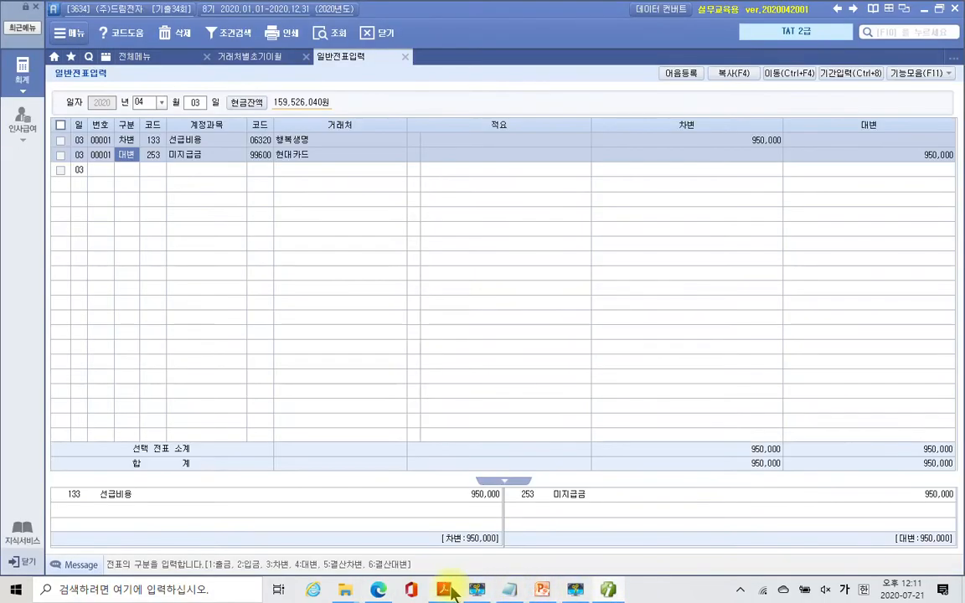
{"action": "left_click", "coordinate": [444, 590]}
- Scroll to problem 4 and highlight '(등록된 어음을 선택할' in yellow
{"action": "scroll", "coordinate": [435, 437], "scroll_direction": "up", "scroll_amount": 4}
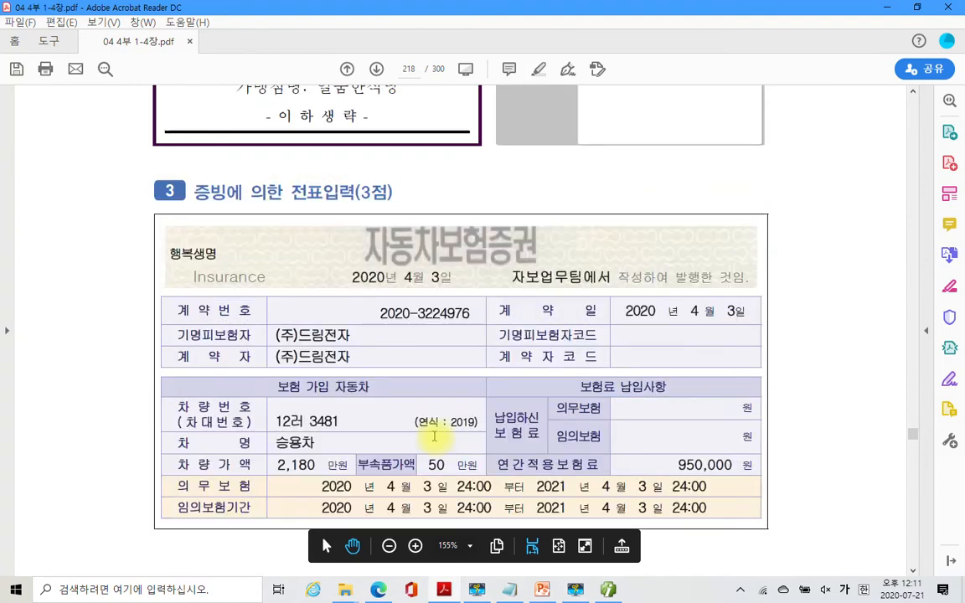
{"action": "scroll", "coordinate": [435, 437], "scroll_direction": "down", "scroll_amount": 5}
{"action": "scroll", "coordinate": [435, 436], "scroll_direction": "down", "scroll_amount": 10}
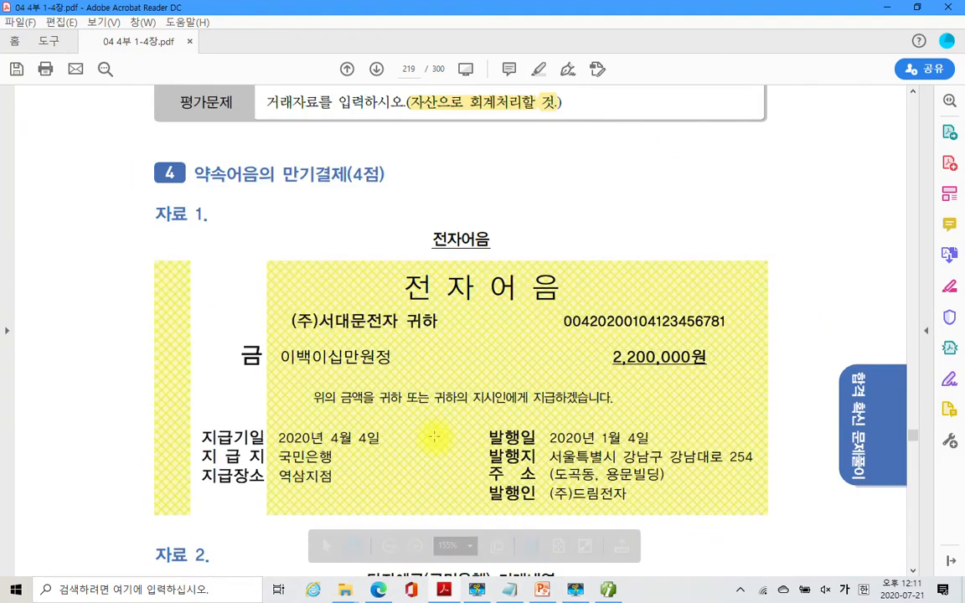
{"action": "scroll", "coordinate": [435, 437], "scroll_direction": "down", "scroll_amount": 1}
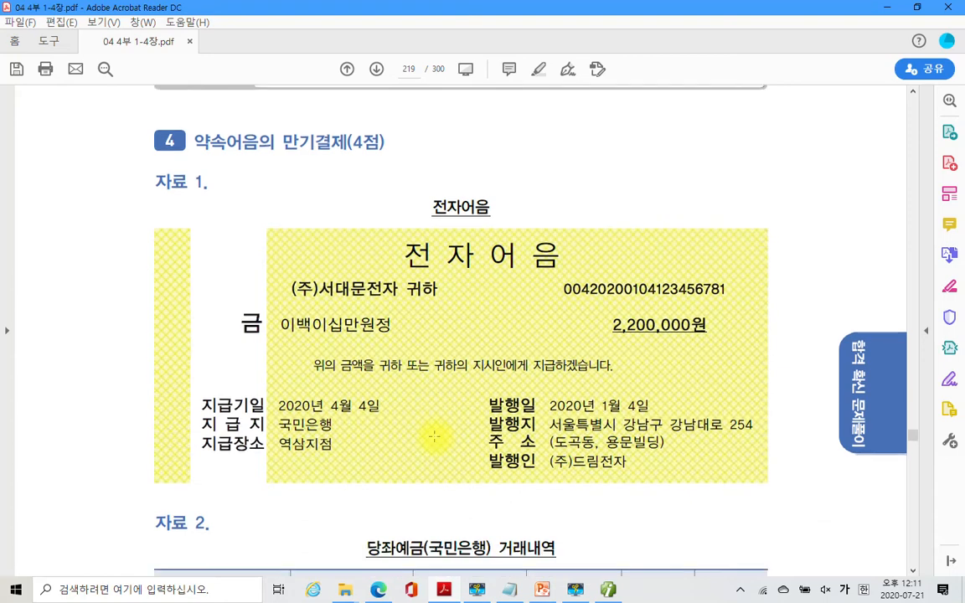
{"action": "scroll", "coordinate": [401, 457], "scroll_direction": "down", "scroll_amount": 4}
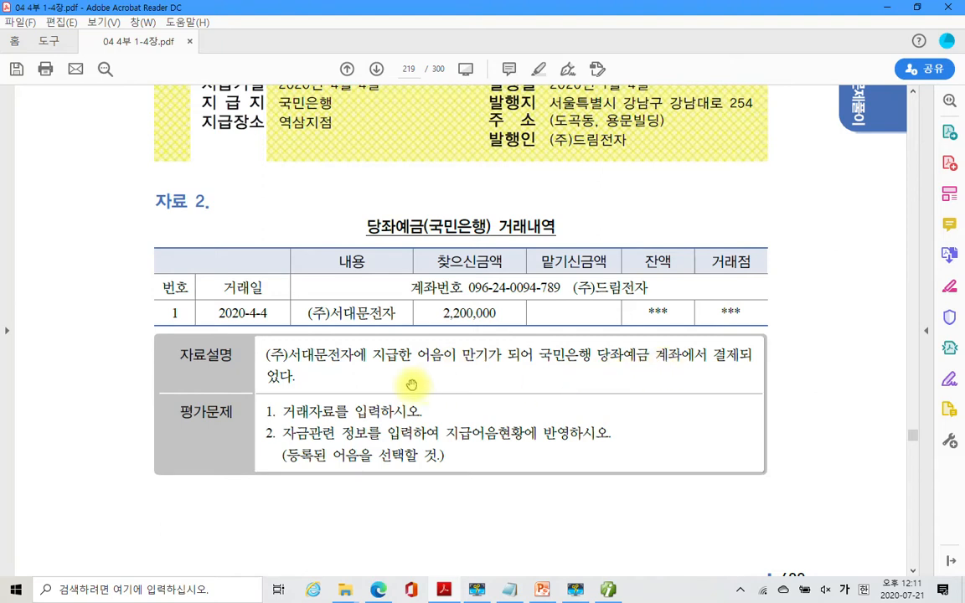
{"action": "left_click_drag", "start_coordinate": [283, 410], "coordinate": [423, 411]}
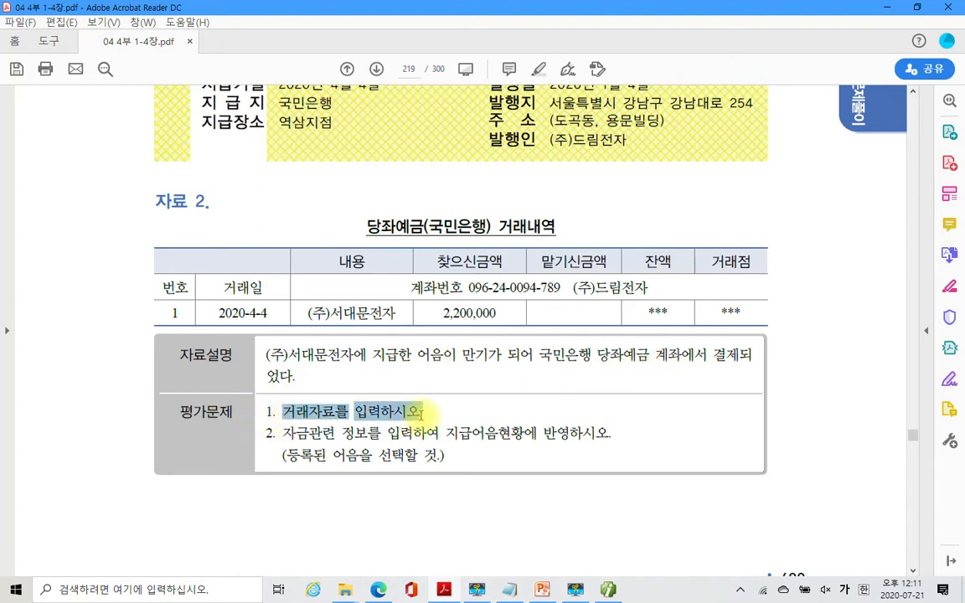
{"action": "left_click_drag", "start_coordinate": [285, 433], "coordinate": [612, 444]}
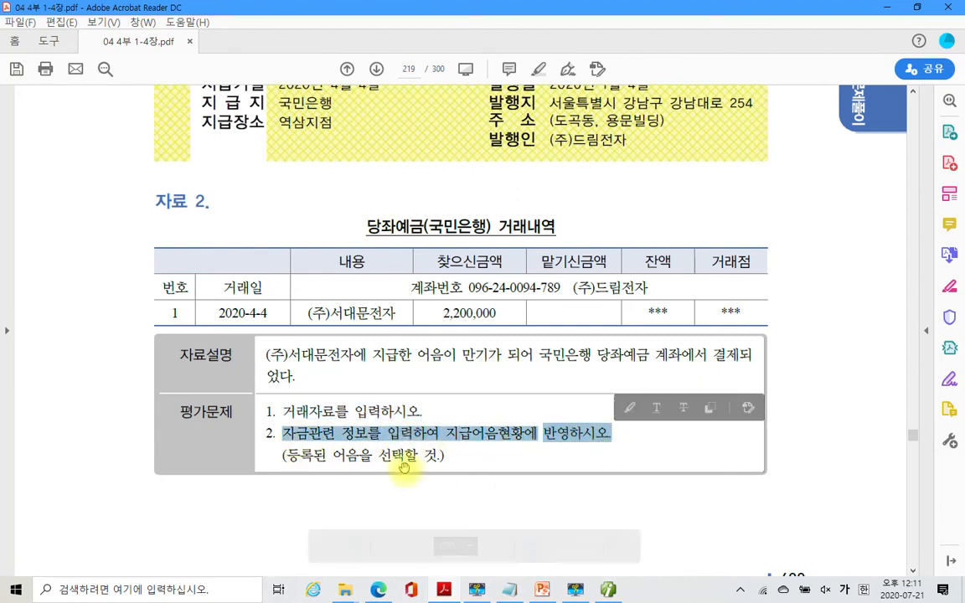
{"action": "left_click", "coordinate": [291, 458]}
{"action": "left_click_drag", "start_coordinate": [290, 455], "coordinate": [417, 457]}
{"action": "right_click", "coordinate": [387, 459]}
{"action": "left_click", "coordinate": [442, 514]}
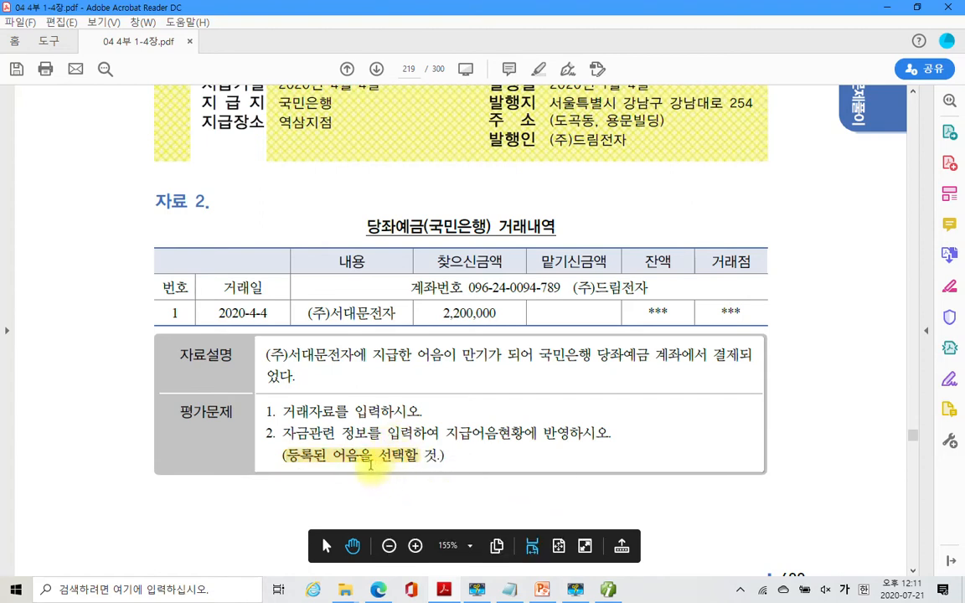
- Reread the April 4 2,200,000 note settlement, then return to Douzone Smart A
{"action": "scroll", "coordinate": [470, 355], "scroll_direction": "up", "scroll_amount": 5}
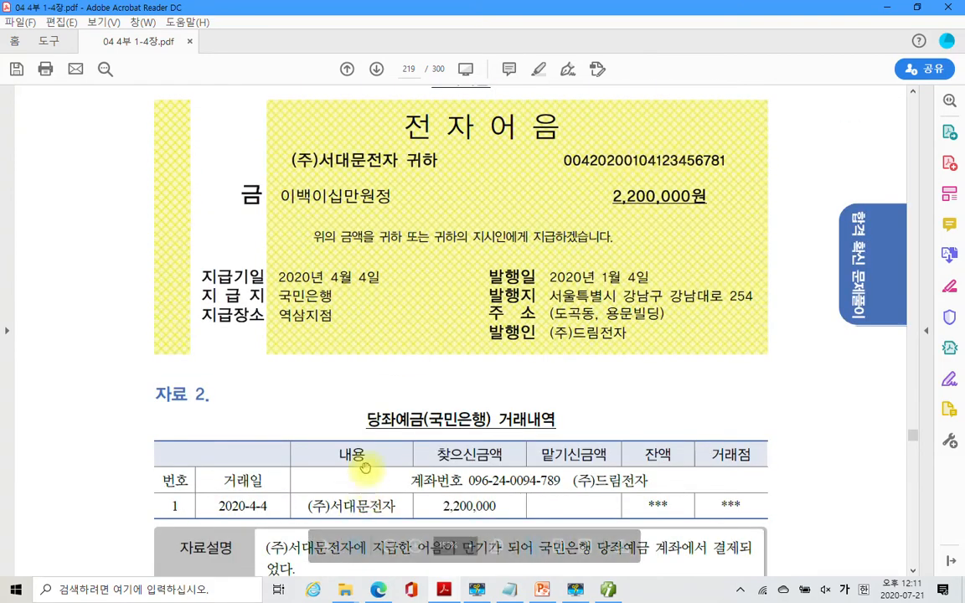
{"action": "scroll", "coordinate": [366, 467], "scroll_direction": "down", "scroll_amount": 6}
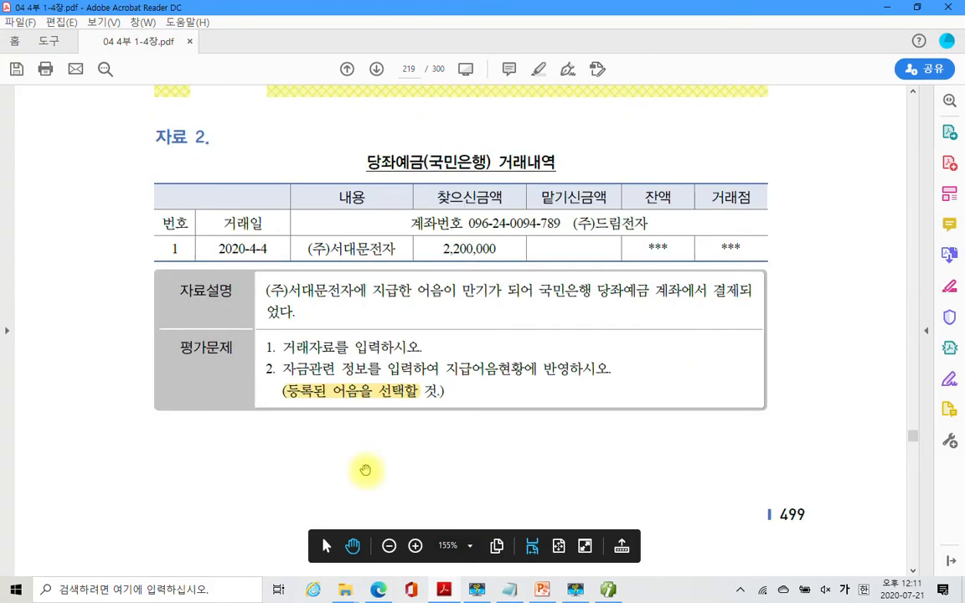
{"action": "scroll", "coordinate": [366, 470], "scroll_direction": "up", "scroll_amount": 3}
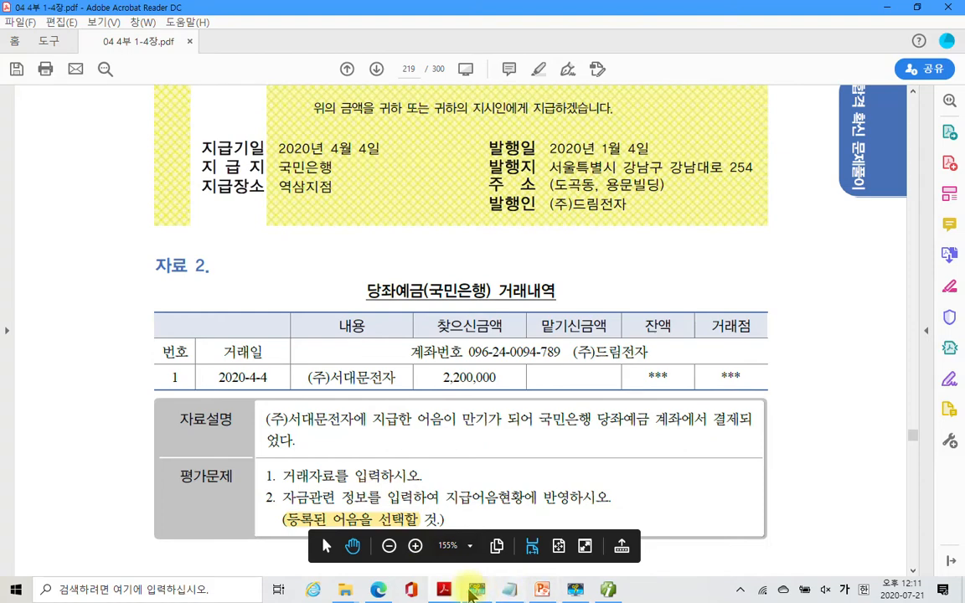
{"action": "left_click", "coordinate": [475, 590]}
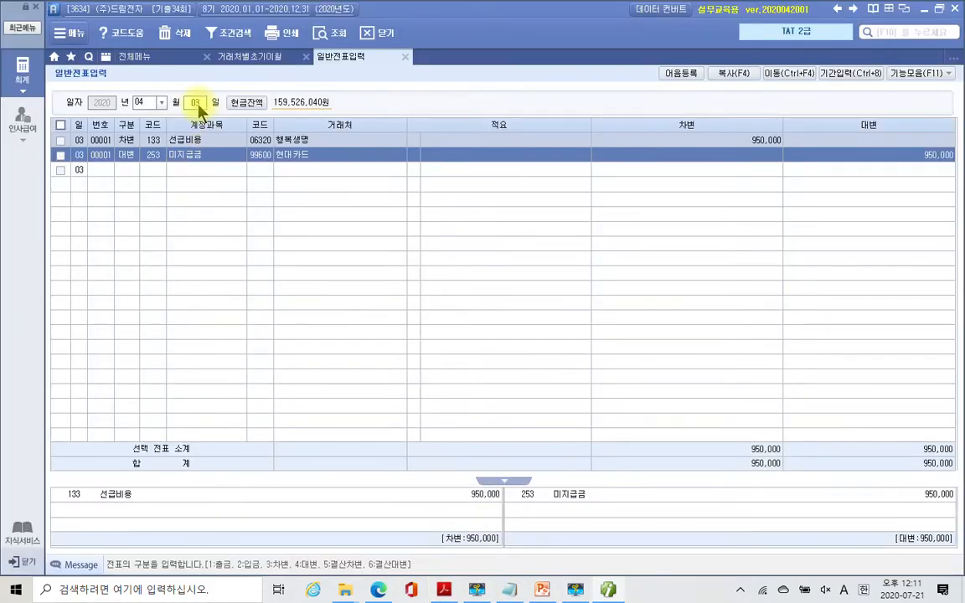
- On April 04, credit 102 당좌예금 2,200,000 with partner 국민은행(당좌)
{"action": "left_click", "coordinate": [198, 105]}
{"action": "type", "text": "4"}
{"action": "key", "text": "Return"}
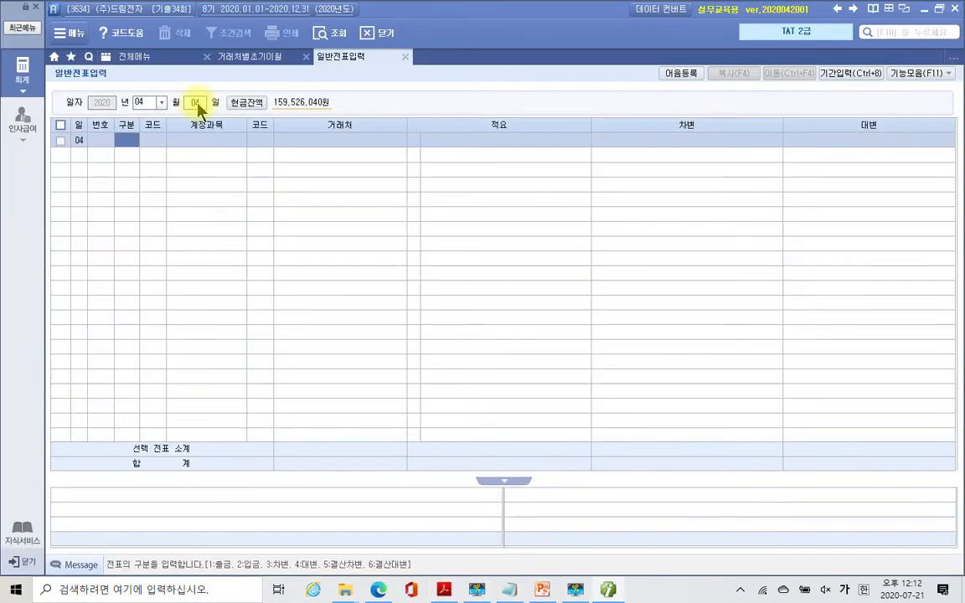
{"action": "type", "text": "3"}
{"action": "key", "text": "Return"}
{"action": "type", "text": "102"}
{"action": "key", "text": "Return"}
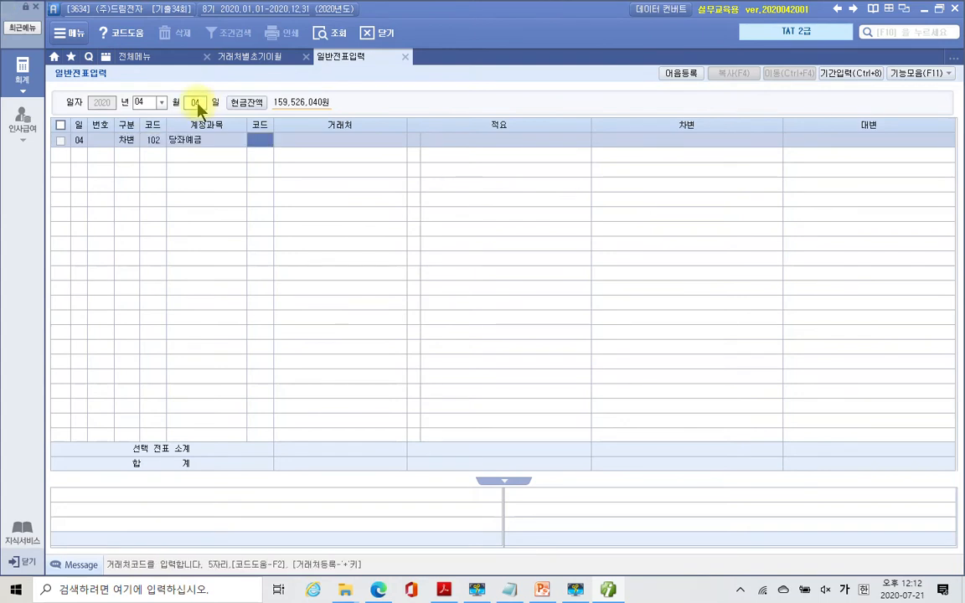
{"action": "type", "text": "국민"}
{"action": "key", "text": "Return"}
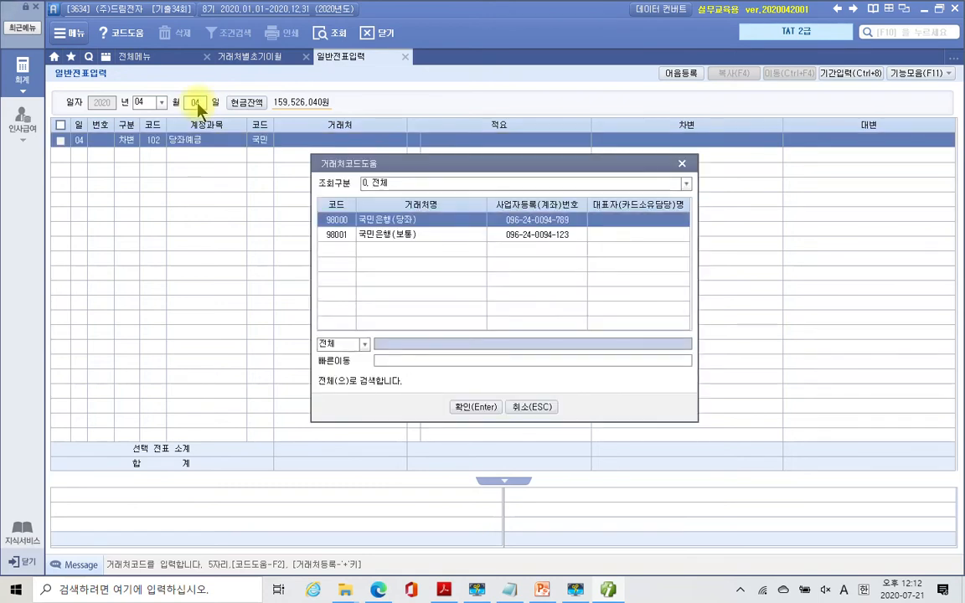
{"action": "key", "text": "Return"}
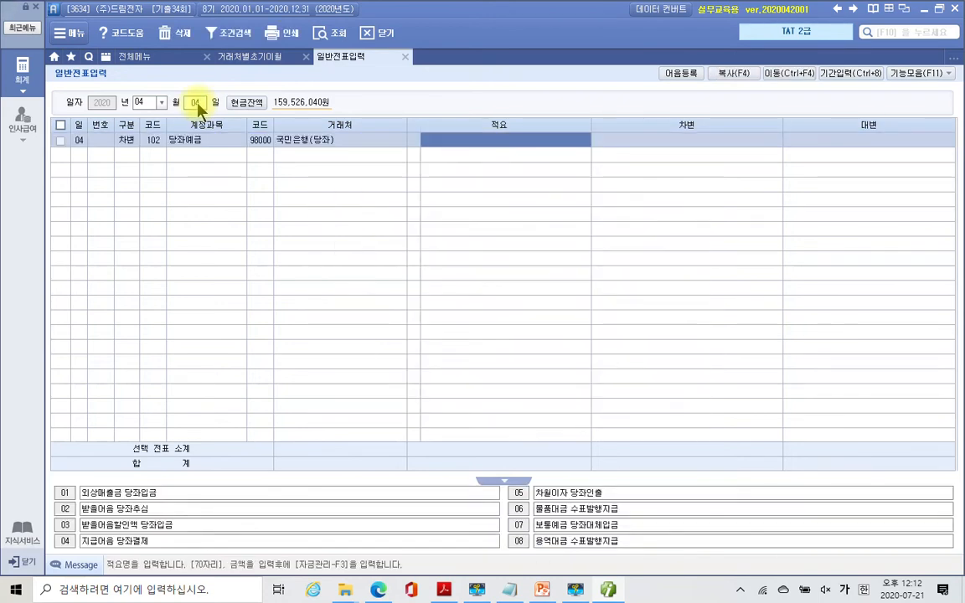
{"action": "key", "text": "Return"}
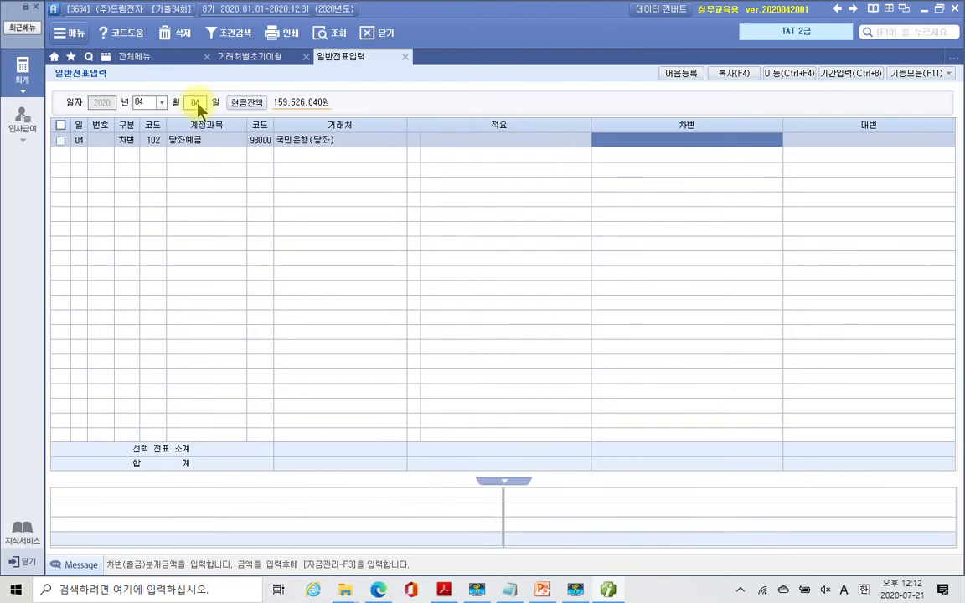
{"action": "type", "text": "2200000"}
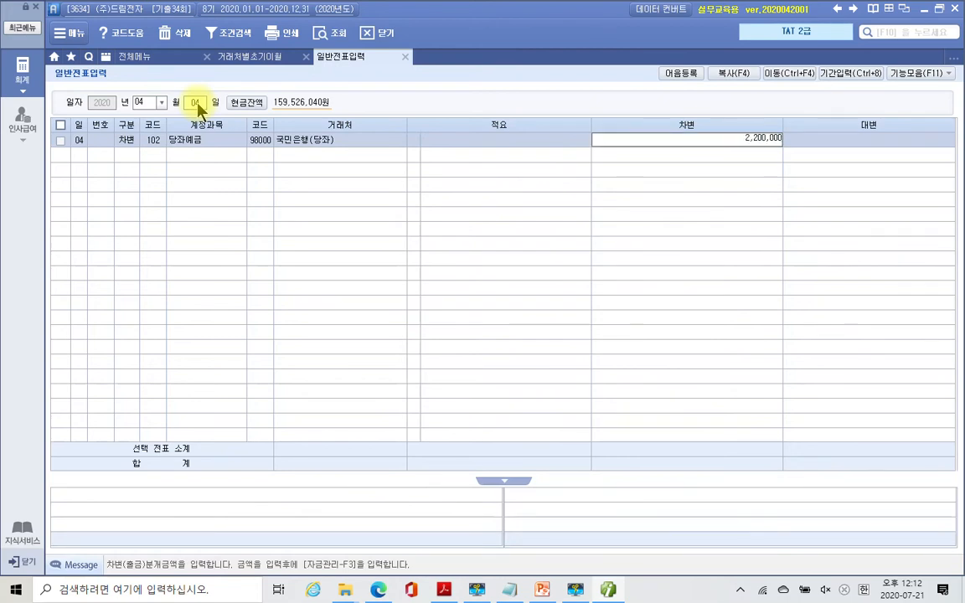
{"action": "key", "text": "Return"}
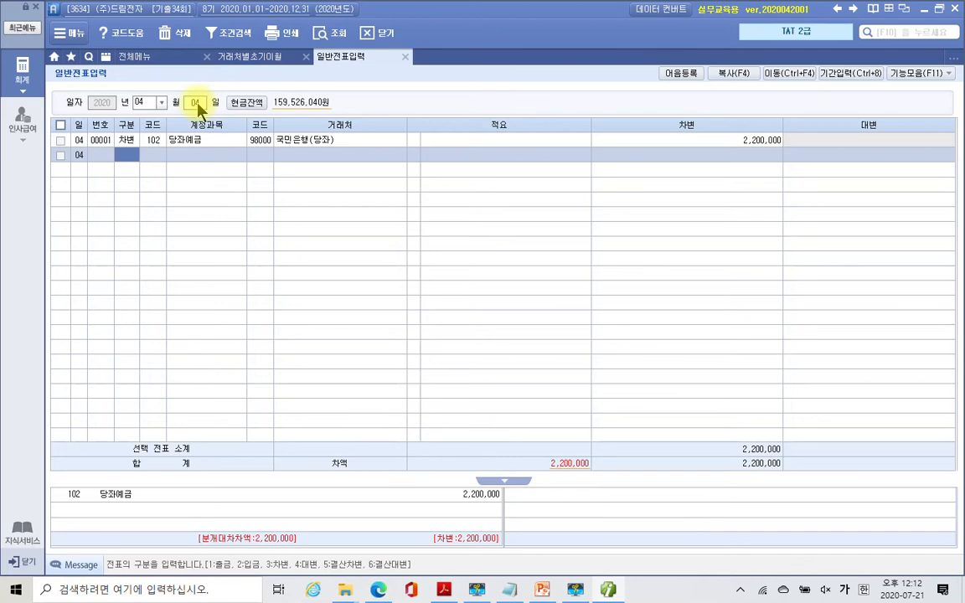
{"action": "key", "text": "Up"}
{"action": "type", "text": "4"}
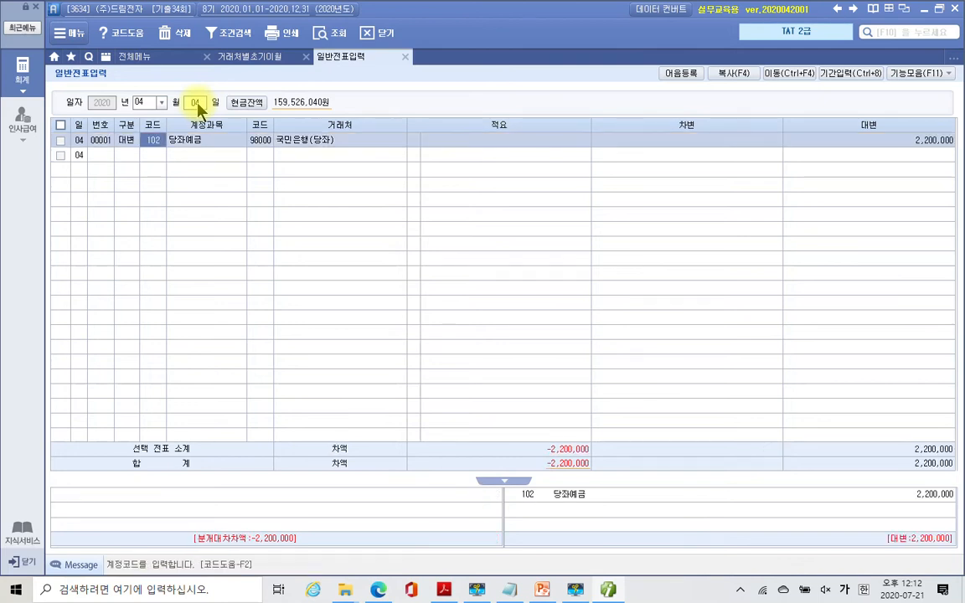
{"action": "key", "text": "Down"}
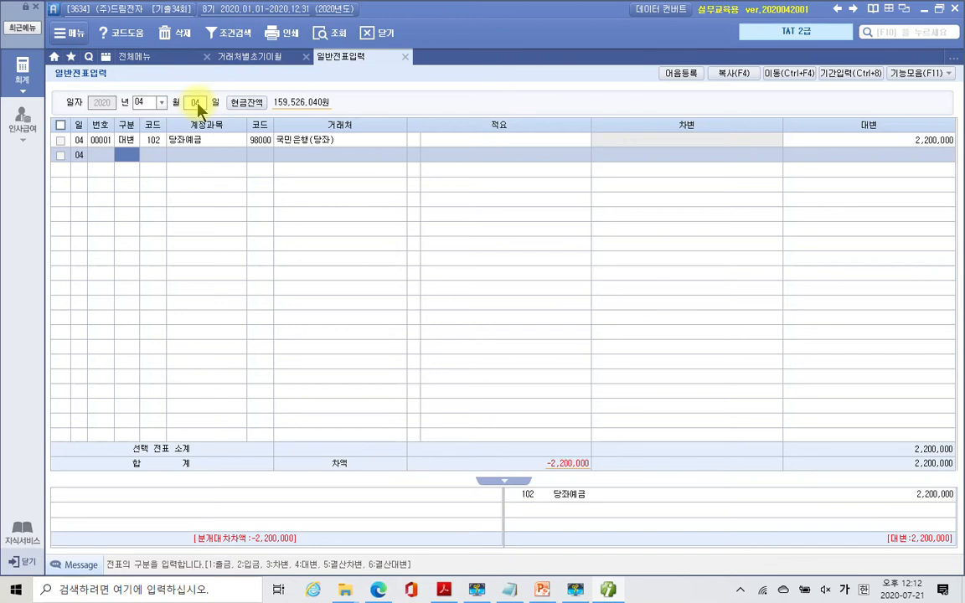
- Debit 252 지급어음 2,200,000 for partner (주)서대문전자
{"action": "key", "text": "3"}
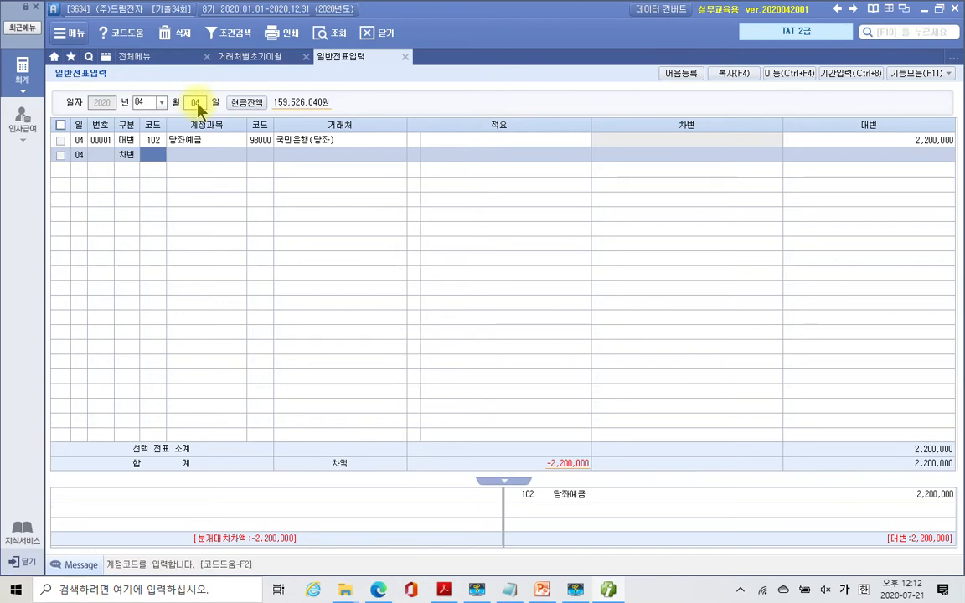
{"action": "type", "text": "252"}
{"action": "key", "text": "Return"}
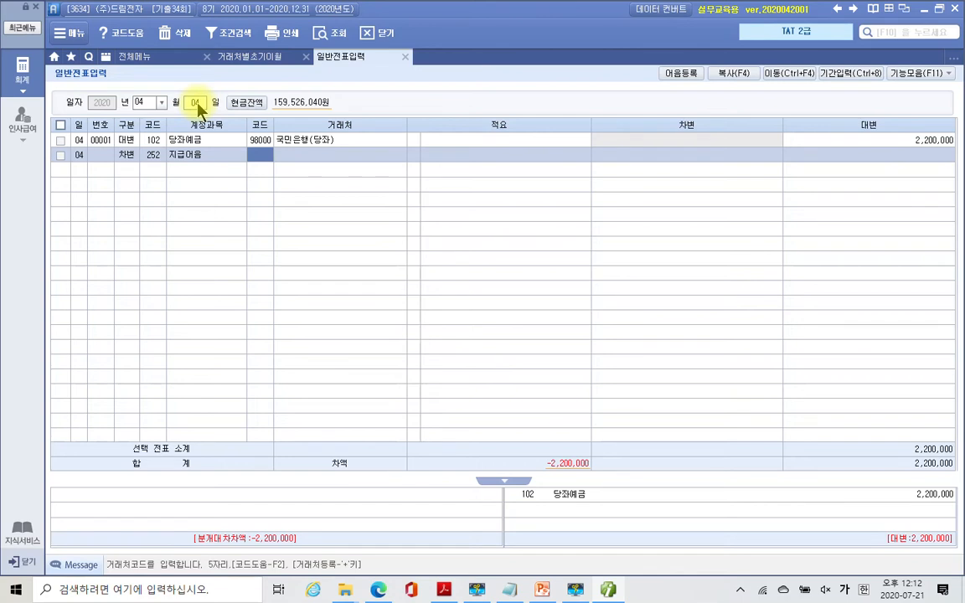
{"action": "type", "text": "서대"}
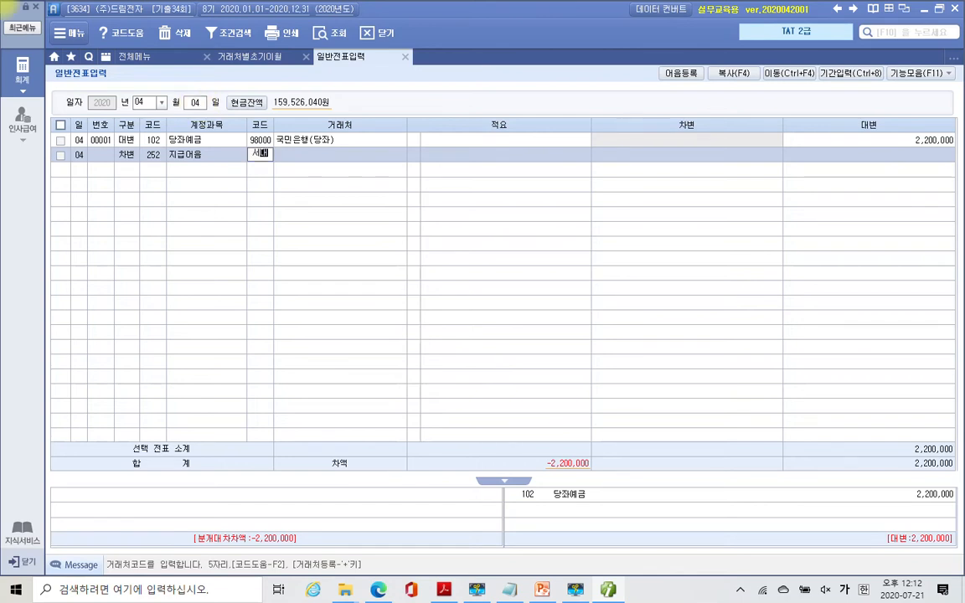
{"action": "key", "text": "Return"}
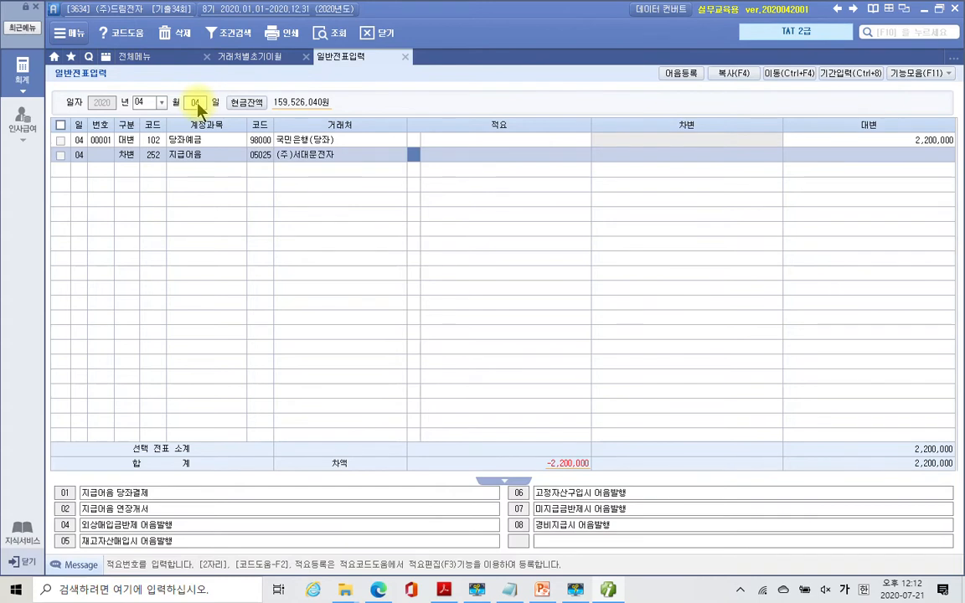
{"action": "key", "text": "Return"}
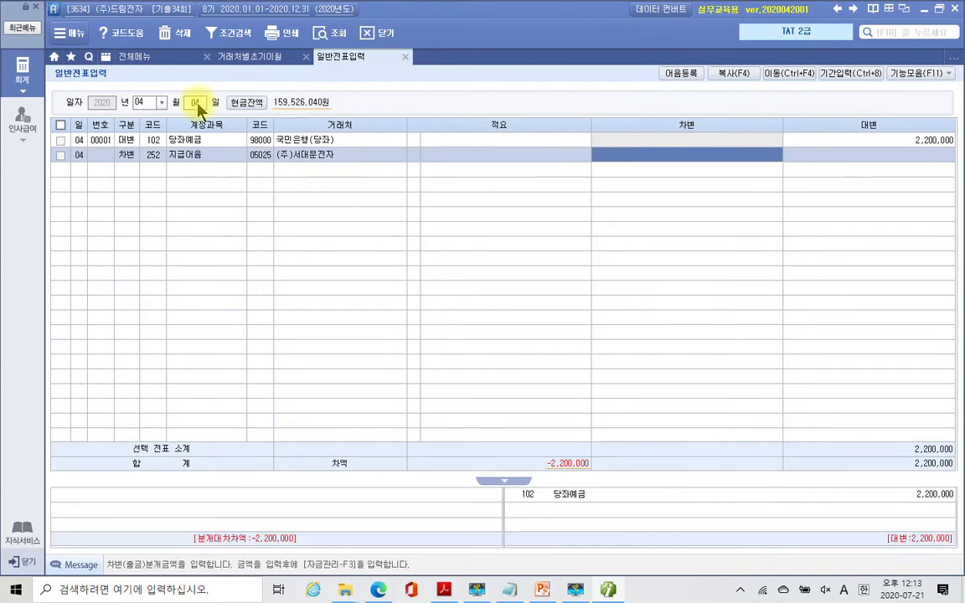
{"action": "type", "text": "2"}
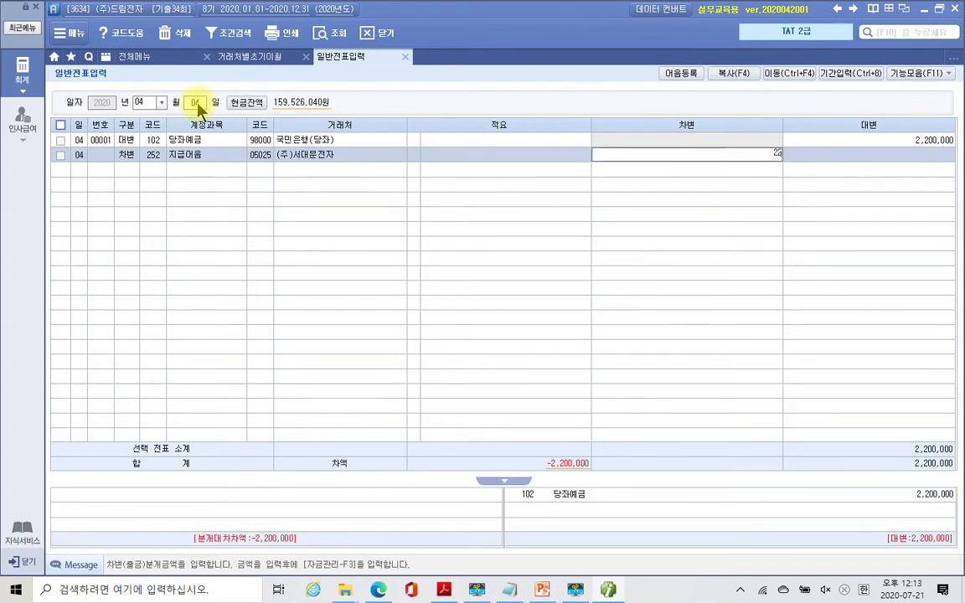
{"action": "type", "text": ",200,000"}
{"action": "key", "text": "Return"}
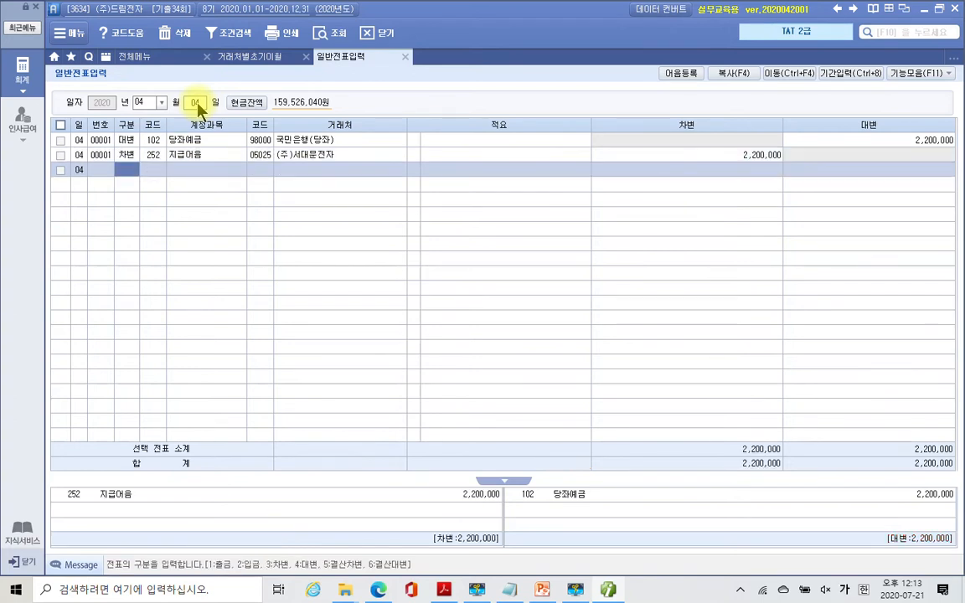
{"action": "key", "text": "Up"}
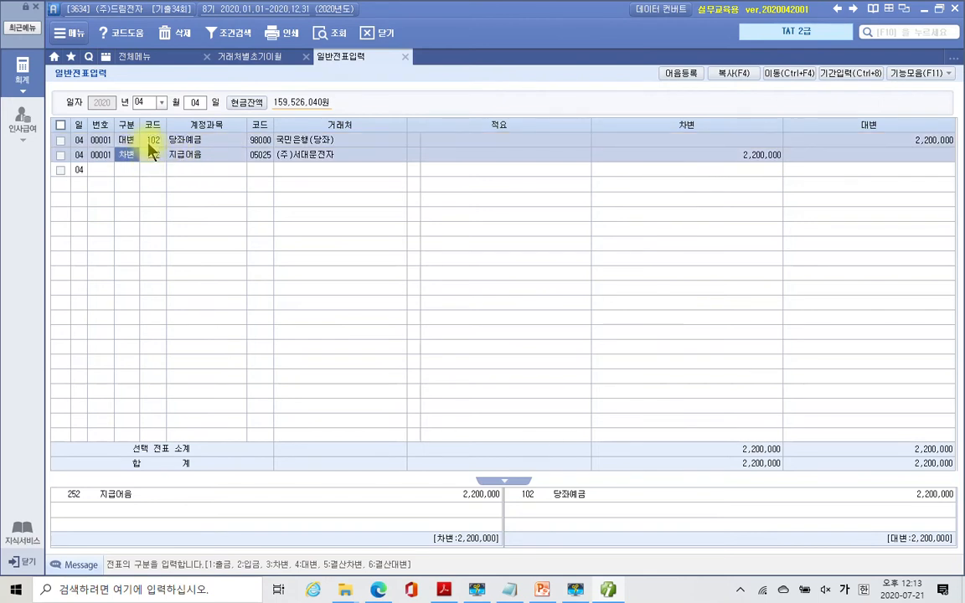
- Link the 지급어음 line to the registered note with status 3 결제, maturing 2020-04-04
{"action": "left_click", "coordinate": [123, 141]}
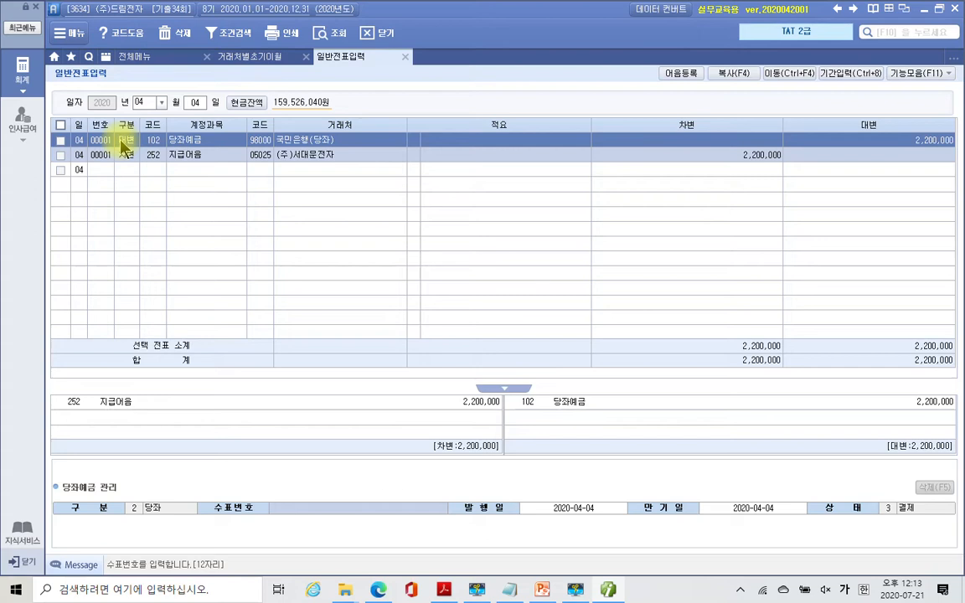
{"action": "left_click", "coordinate": [166, 157]}
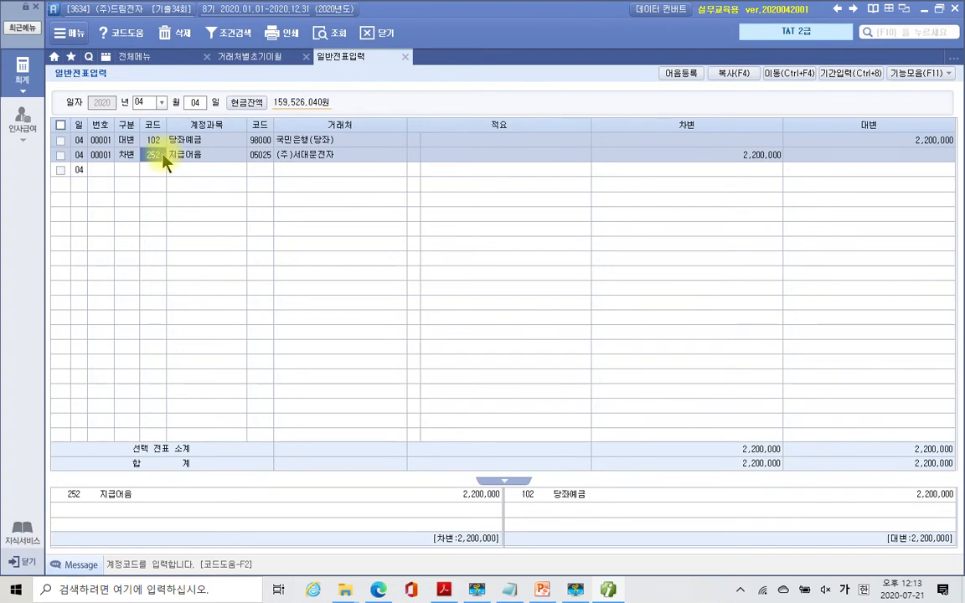
{"action": "key", "text": "Return"}
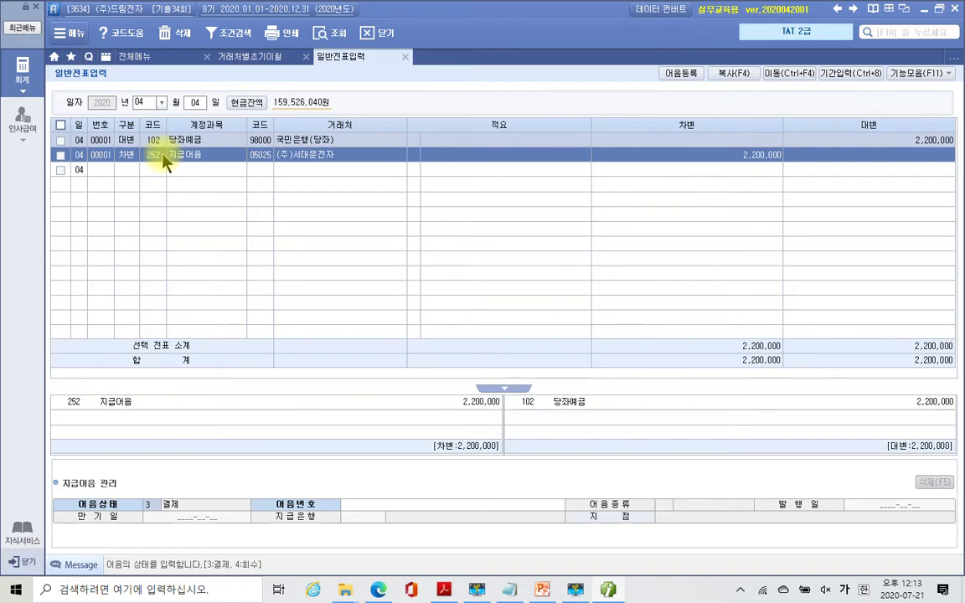
{"action": "key", "text": "Return"}
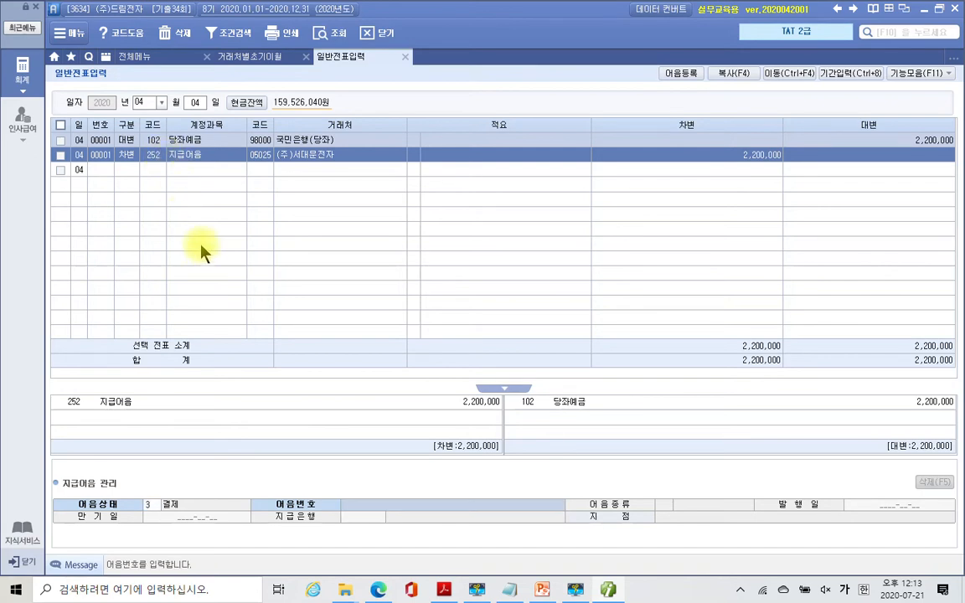
{"action": "key", "text": "F2"}
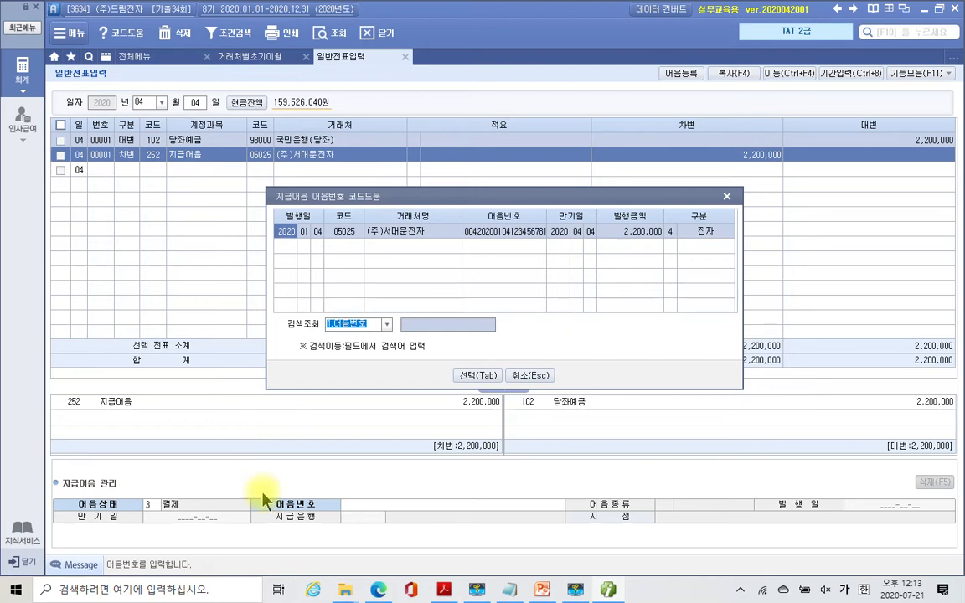
{"action": "left_click", "coordinate": [474, 376]}
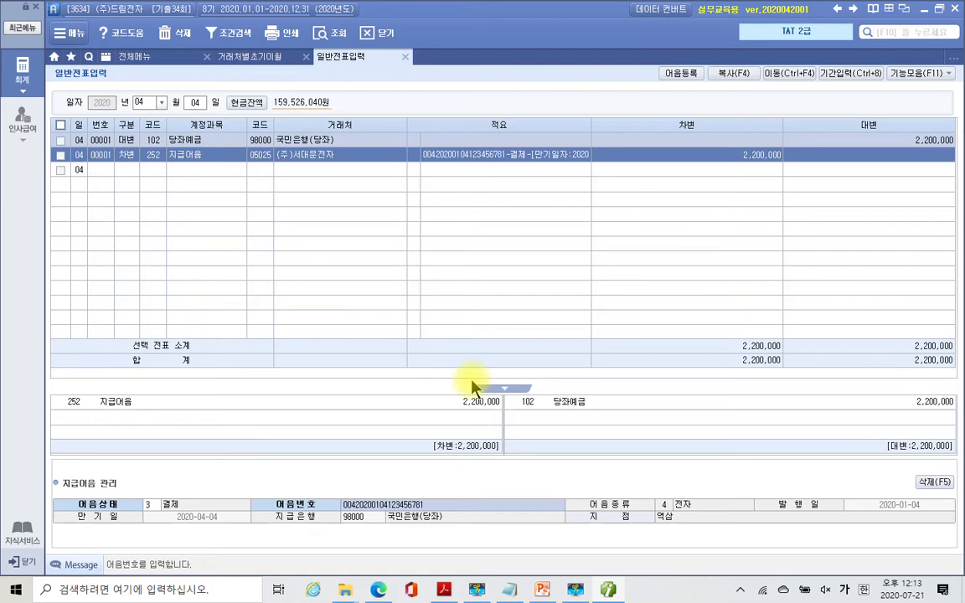
{"action": "key", "text": "Return"}
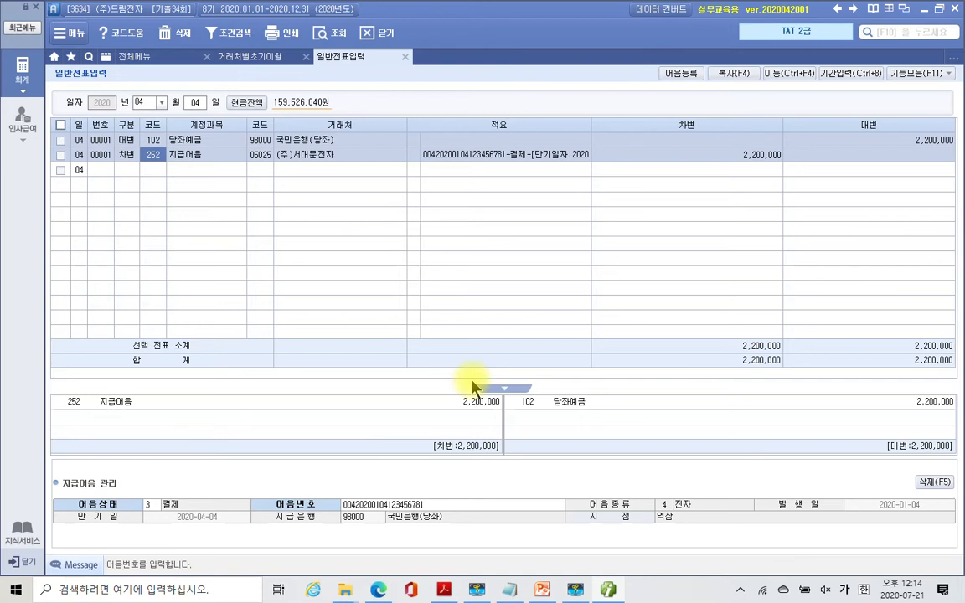
- Switch to the exercise PDF and scroll to page 220's problem 5
{"action": "left_click", "coordinate": [575, 589]}
{"action": "left_click", "coordinate": [611, 590]}
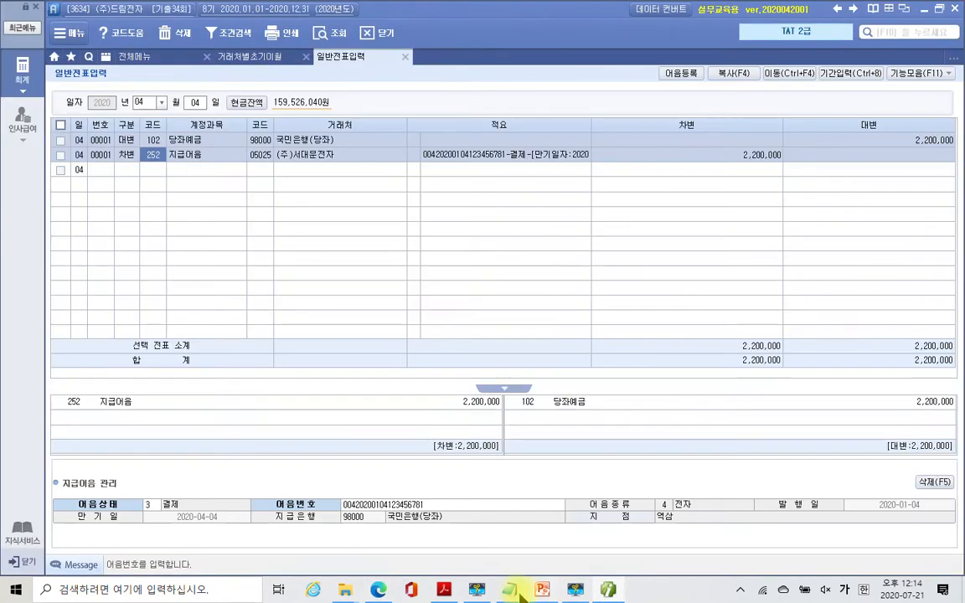
{"action": "left_click", "coordinate": [444, 590]}
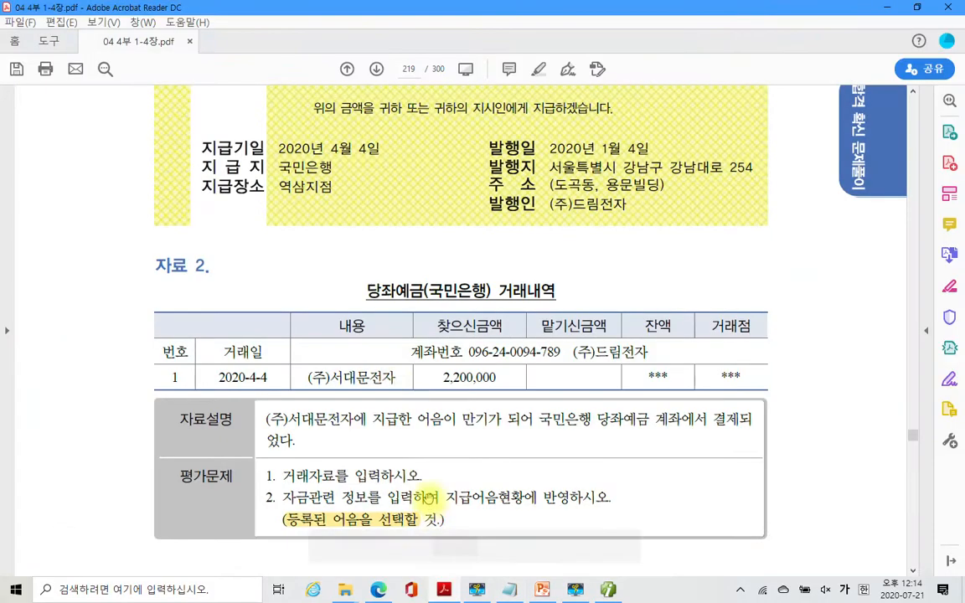
{"action": "scroll", "coordinate": [404, 343], "scroll_direction": "down", "scroll_amount": 5}
{"action": "scroll", "coordinate": [404, 344], "scroll_direction": "down", "scroll_amount": 6}
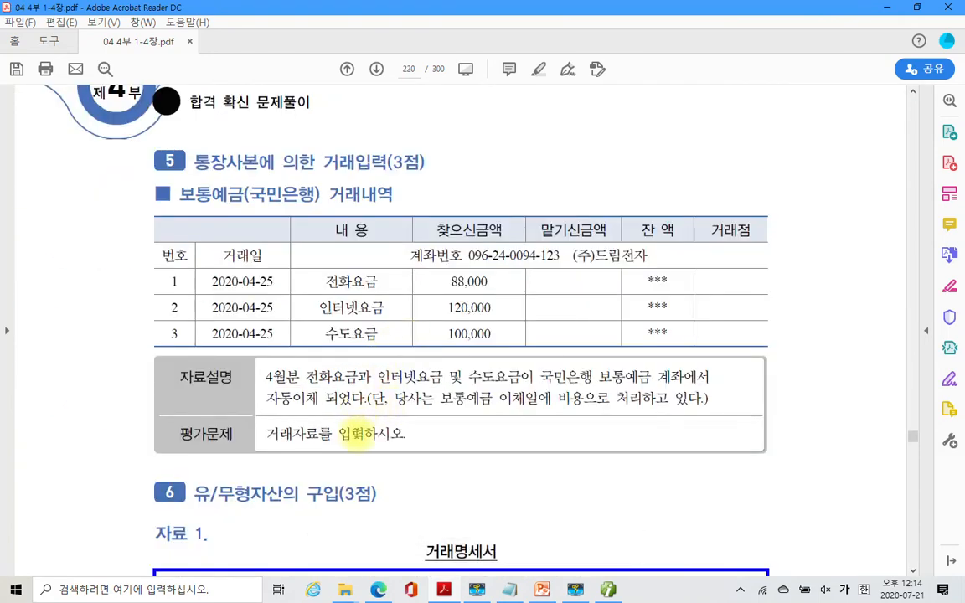
{"action": "scroll", "coordinate": [365, 429], "scroll_direction": "down", "scroll_amount": 1}
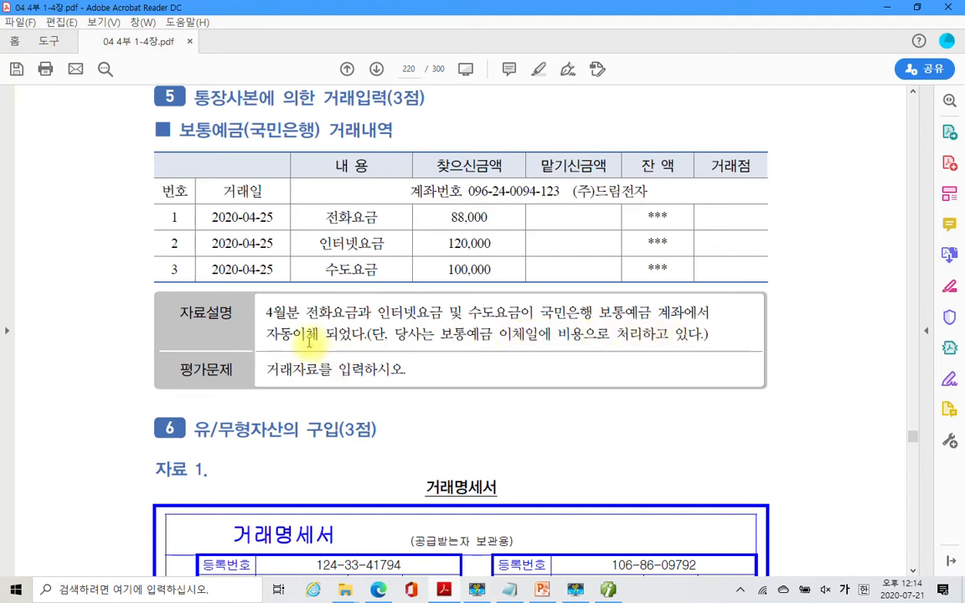
- Mark the 2020-04-25 전화요금, 인터넷요금, 수도요금 and 보통예금 items with the pen, then clear them
{"action": "left_click_drag", "start_coordinate": [202, 202], "coordinate": [280, 289]}
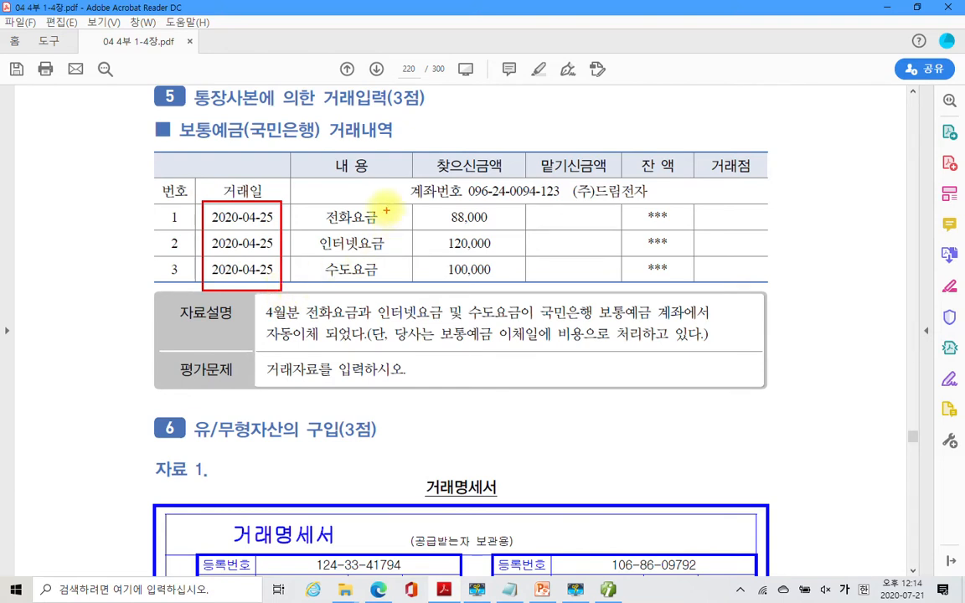
{"action": "mouse_move", "coordinate": [368, 199]}
{"action": "left_mouse_down"}
{"action": "mouse_move", "coordinate": [315, 220]}
{"action": "mouse_move", "coordinate": [323, 250]}
{"action": "left_mouse_up"}
{"action": "mouse_move", "coordinate": [383, 253]}
{"action": "left_mouse_down"}
{"action": "mouse_move", "coordinate": [511, 230]}
{"action": "mouse_move", "coordinate": [361, 193]}
{"action": "left_mouse_up"}
{"action": "mouse_move", "coordinate": [325, 266]}
{"action": "left_mouse_down"}
{"action": "mouse_move", "coordinate": [455, 289]}
{"action": "mouse_move", "coordinate": [494, 248]}
{"action": "left_mouse_up"}
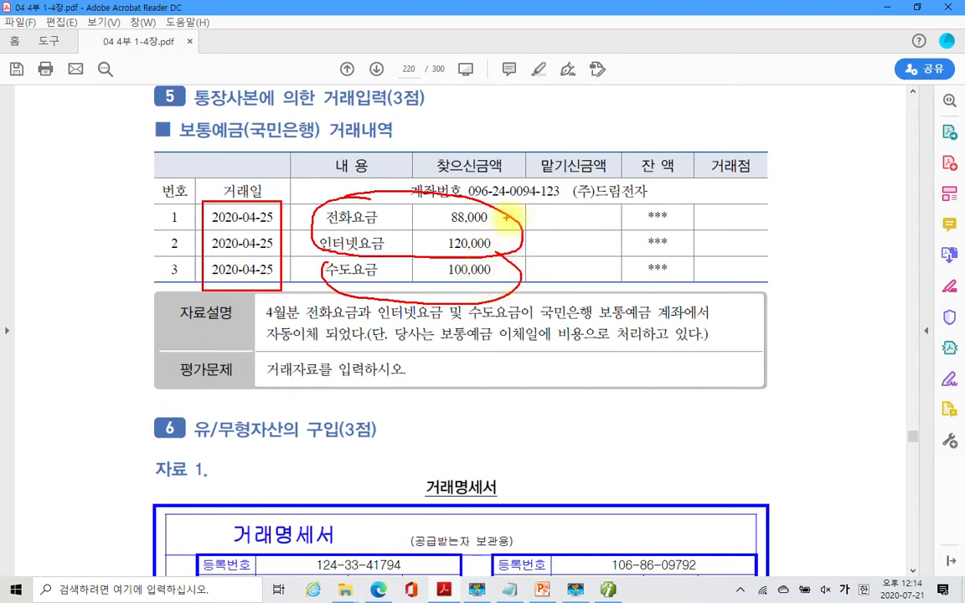
{"action": "mouse_move", "coordinate": [536, 217]}
{"action": "left_mouse_down"}
{"action": "mouse_move", "coordinate": [544, 216]}
{"action": "mouse_move", "coordinate": [553, 242]}
{"action": "mouse_move", "coordinate": [573, 247]}
{"action": "mouse_move", "coordinate": [551, 289]}
{"action": "mouse_move", "coordinate": [578, 295]}
{"action": "mouse_move", "coordinate": [566, 303]}
{"action": "left_mouse_up"}
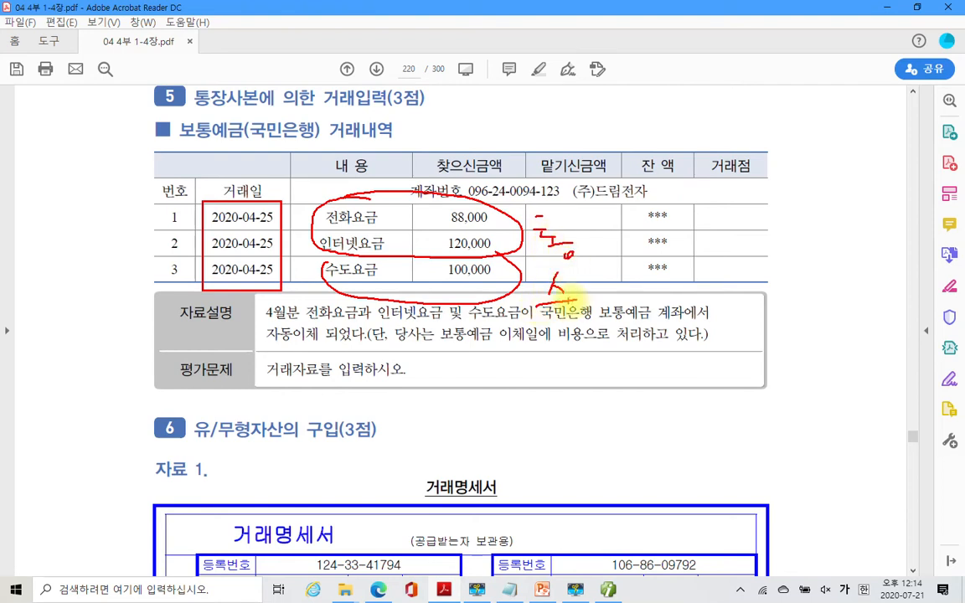
{"action": "mouse_move", "coordinate": [239, 130]}
{"action": "left_mouse_down"}
{"action": "mouse_move", "coordinate": [201, 111]}
{"action": "mouse_move", "coordinate": [238, 128]}
{"action": "mouse_move", "coordinate": [318, 137]}
{"action": "left_mouse_up"}
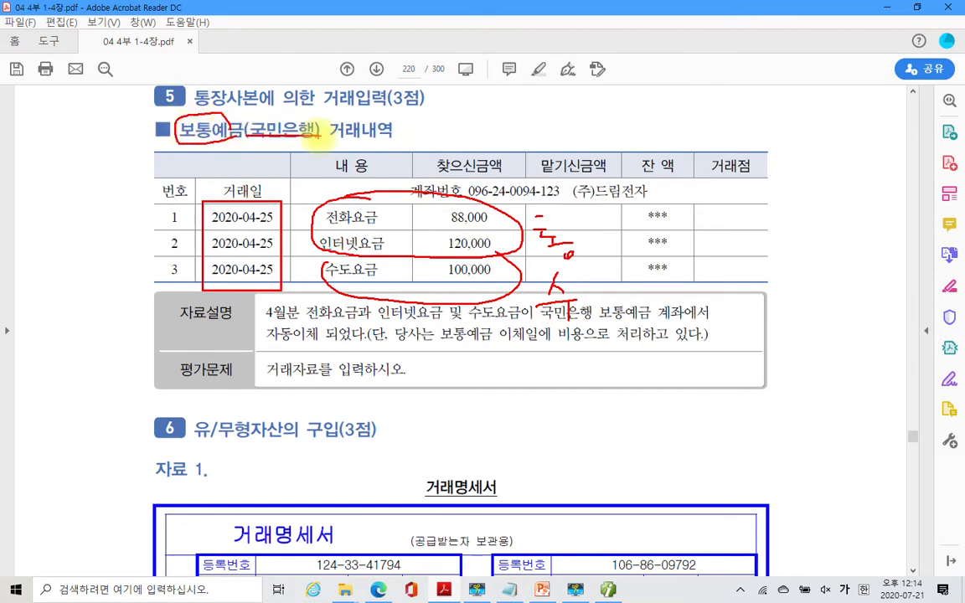
{"action": "key", "text": "Escape"}
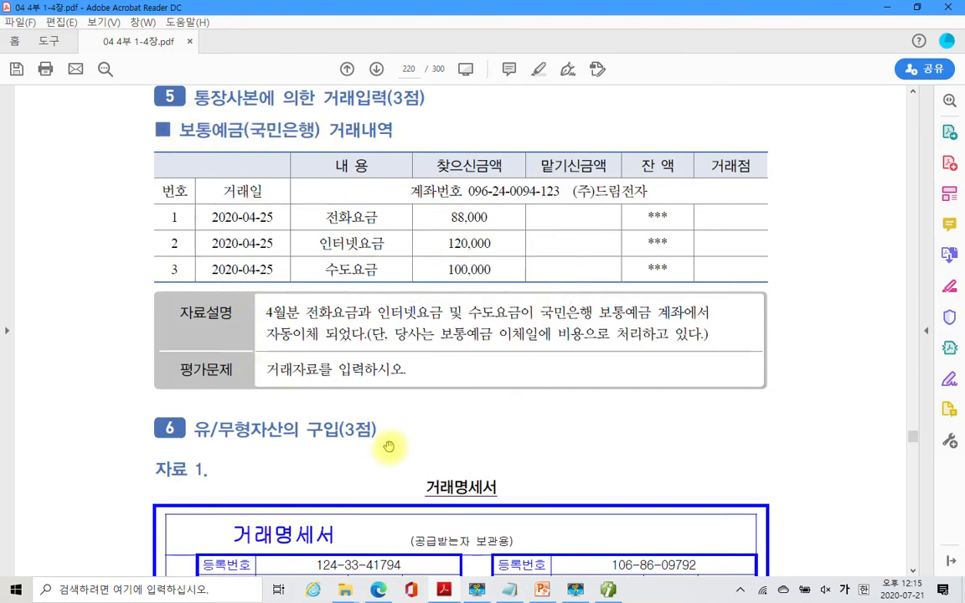
{"action": "left_click", "coordinate": [575, 590]}
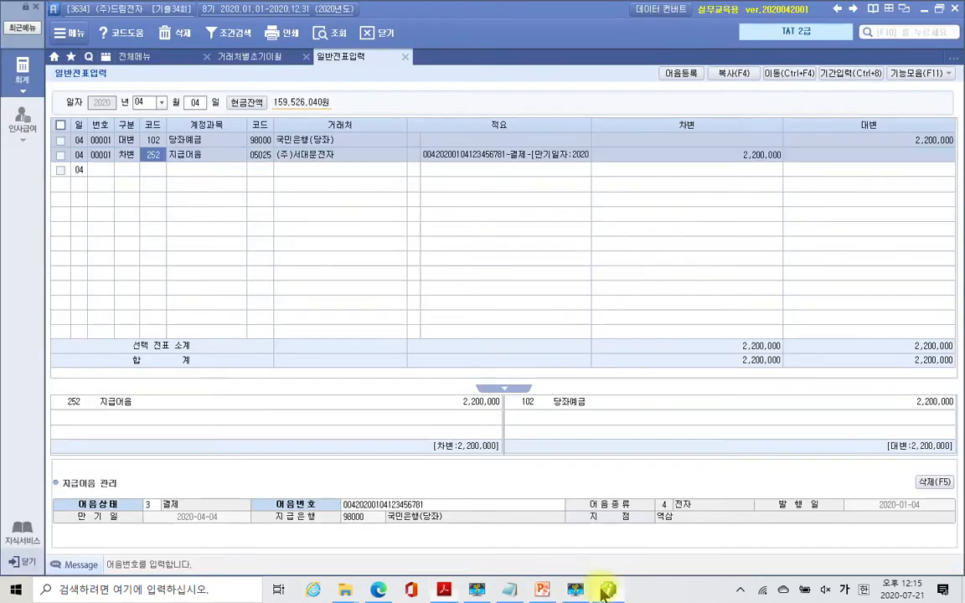
- Start an April 25 voucher debiting 814 통신비 208,000
{"action": "left_click", "coordinate": [196, 103]}
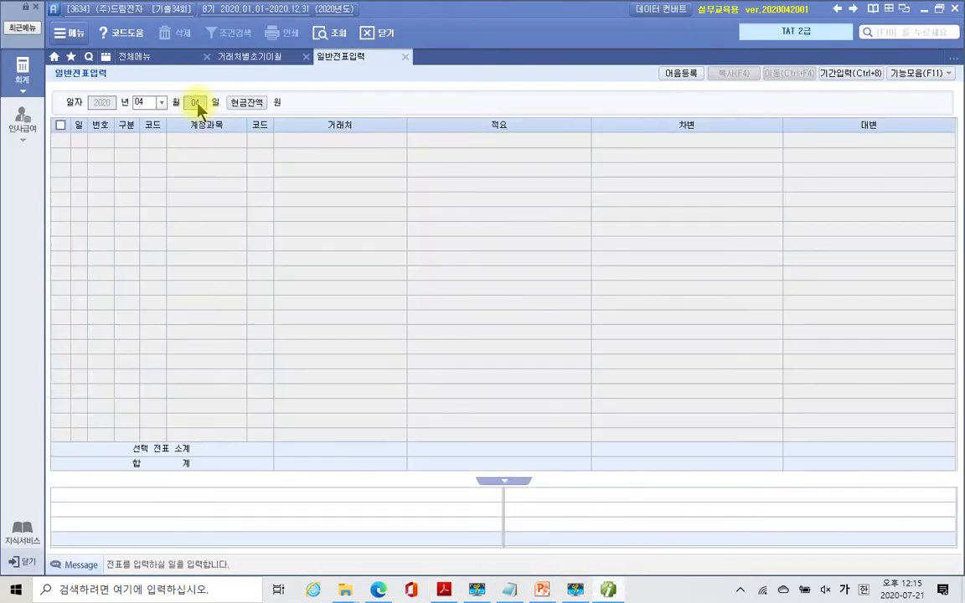
{"action": "type", "text": "25"}
{"action": "key", "text": "Return"}
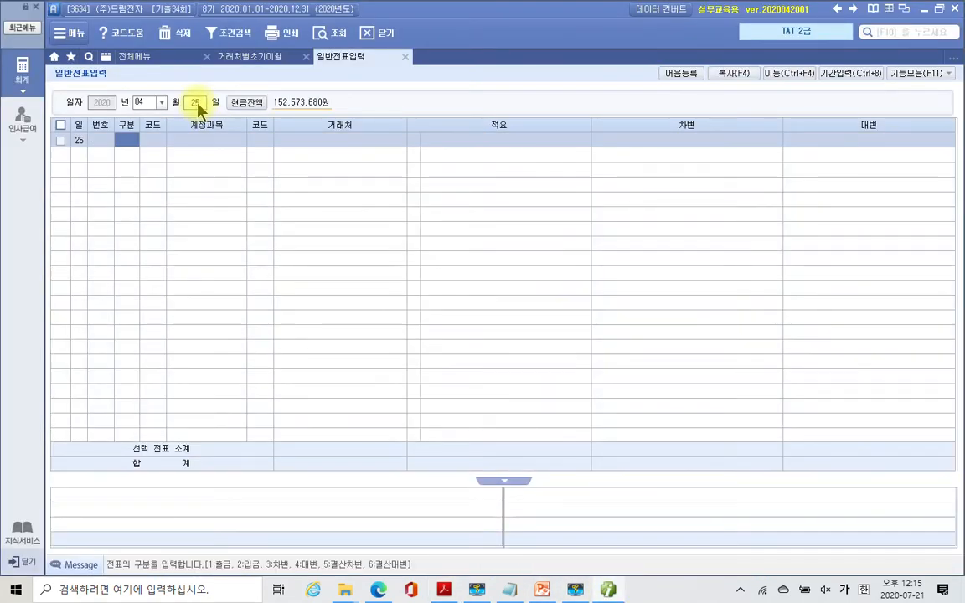
{"action": "type", "text": "3"}
{"action": "key", "text": "Return"}
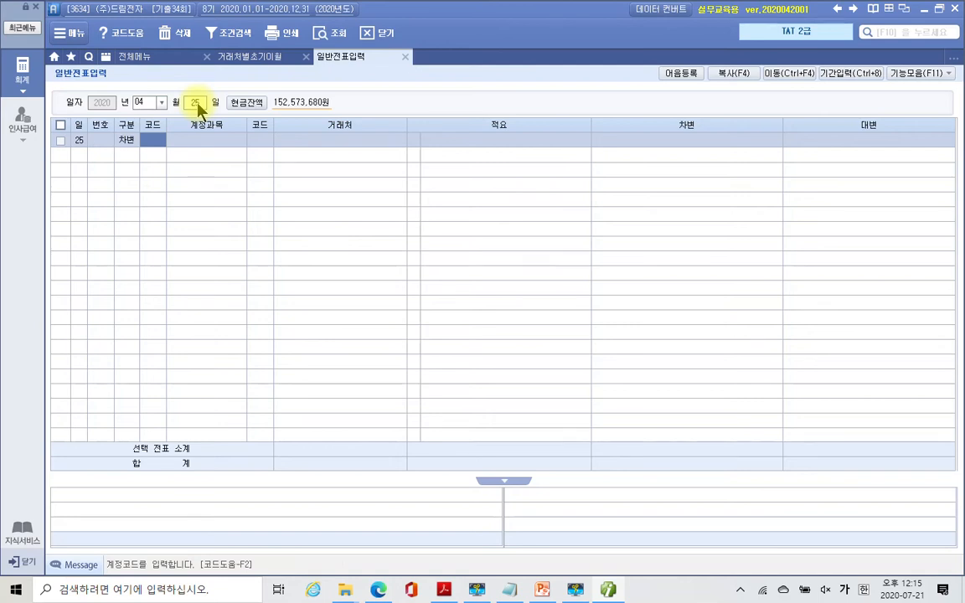
{"action": "type", "text": "814"}
{"action": "key", "text": "Return"}
{"action": "key", "text": "Return"}
{"action": "key", "text": "Return"}
{"action": "key", "text": "Return"}
{"action": "key", "text": "Return"}
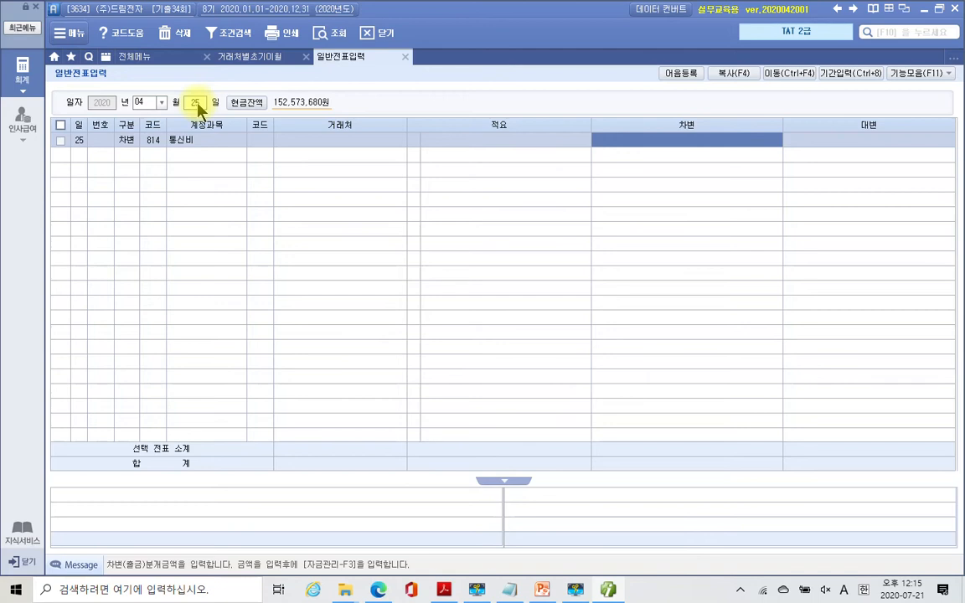
{"action": "type", "text": "2080000"}
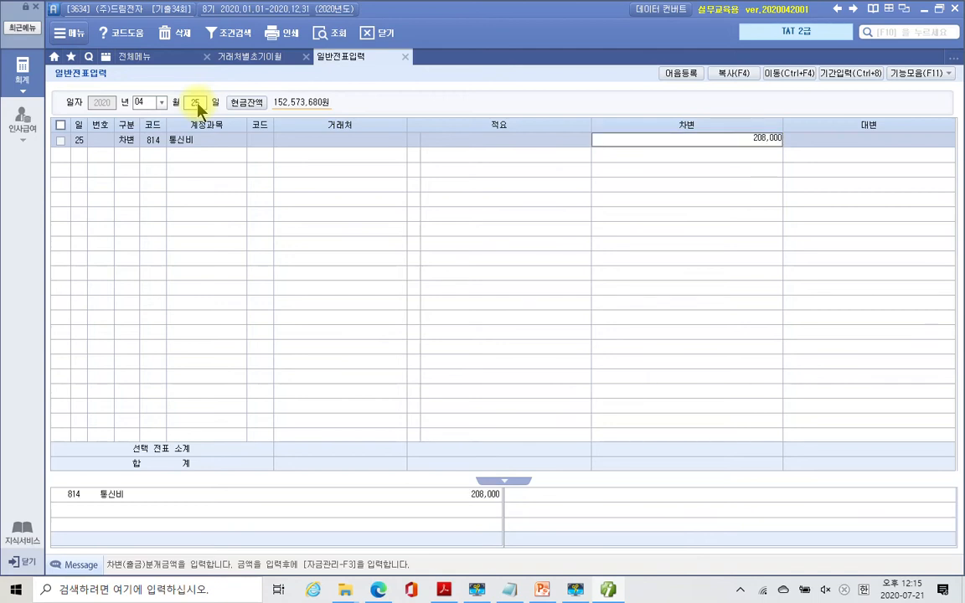
{"action": "key", "text": "Return"}
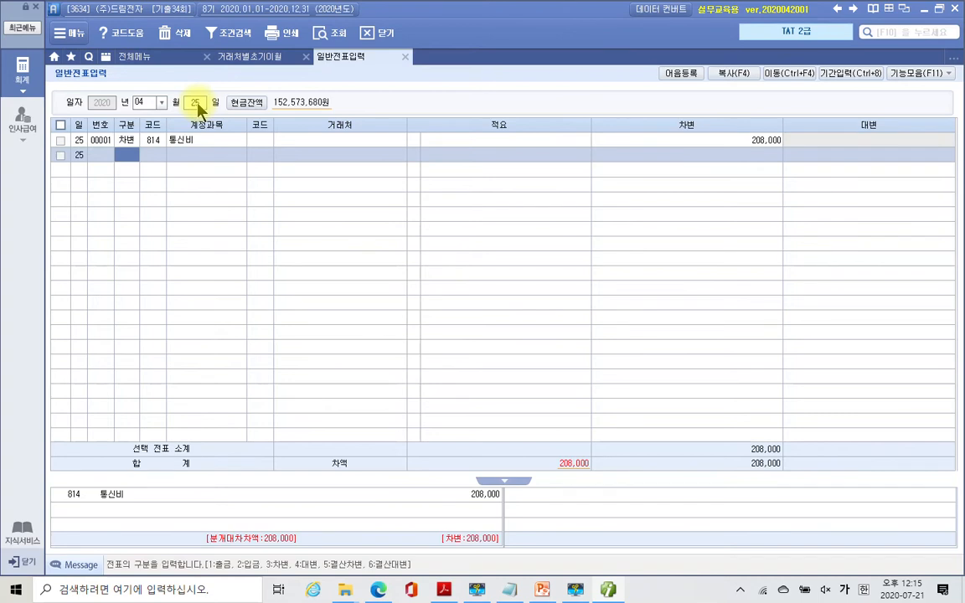
- Add a debit line of 100,000 to 815 수도광열비
{"action": "type", "text": "3"}
{"action": "key", "text": "Return"}
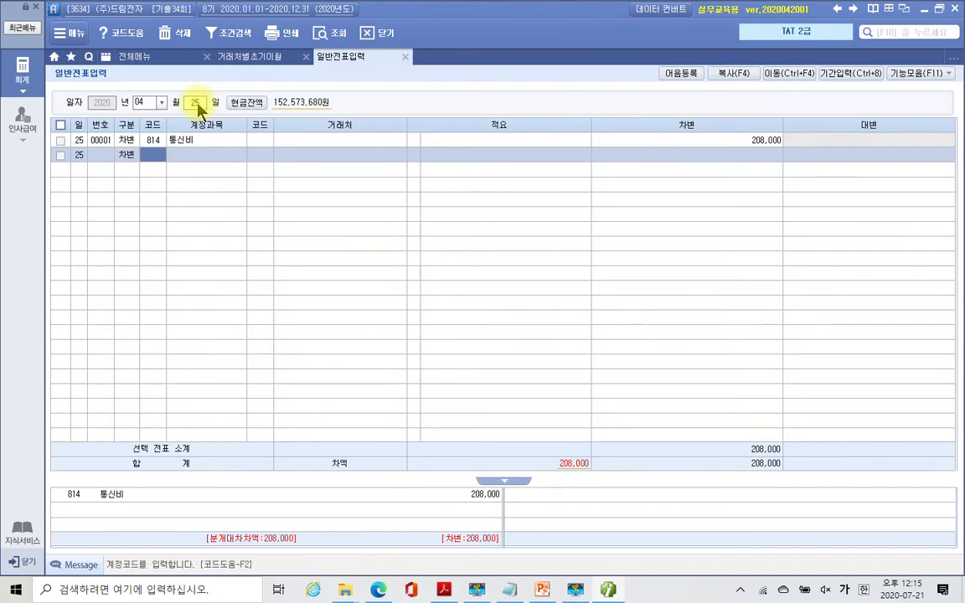
{"action": "type", "text": "815"}
{"action": "key", "text": "Return"}
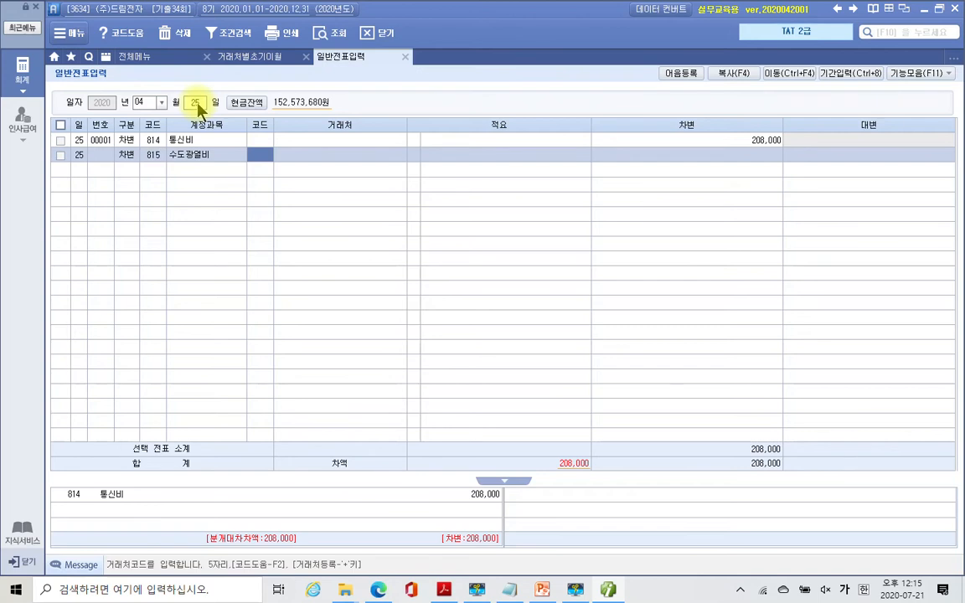
{"action": "key", "text": "Return"}
{"action": "key", "text": "Return"}
{"action": "key", "text": "Return"}
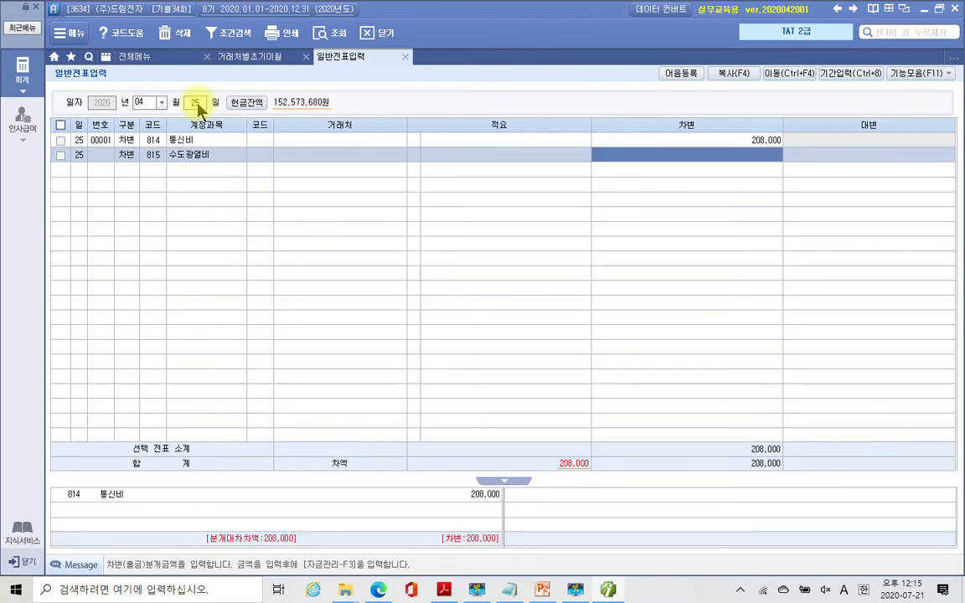
{"action": "type", "text": "1000000"}
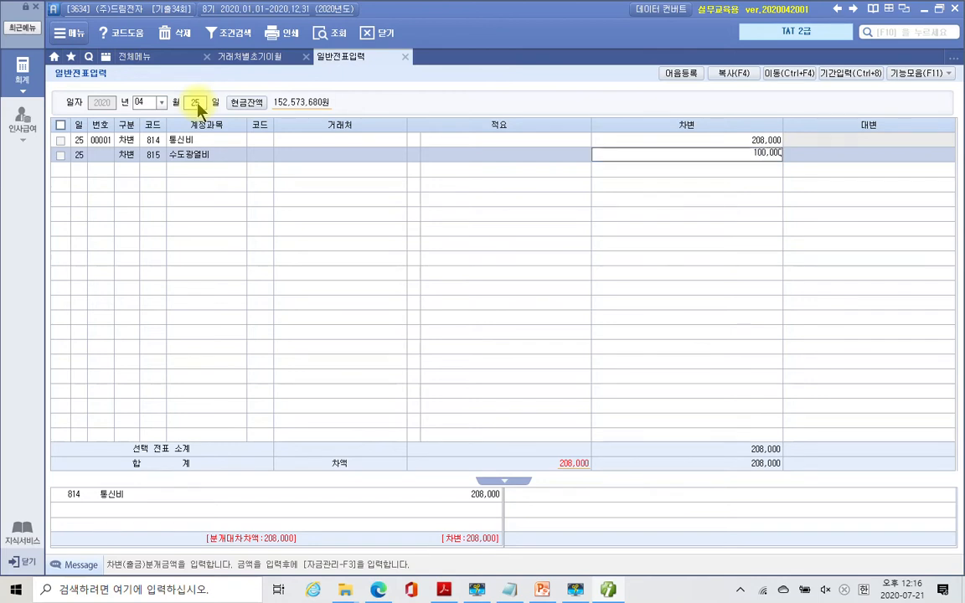
{"action": "key", "text": "Return"}
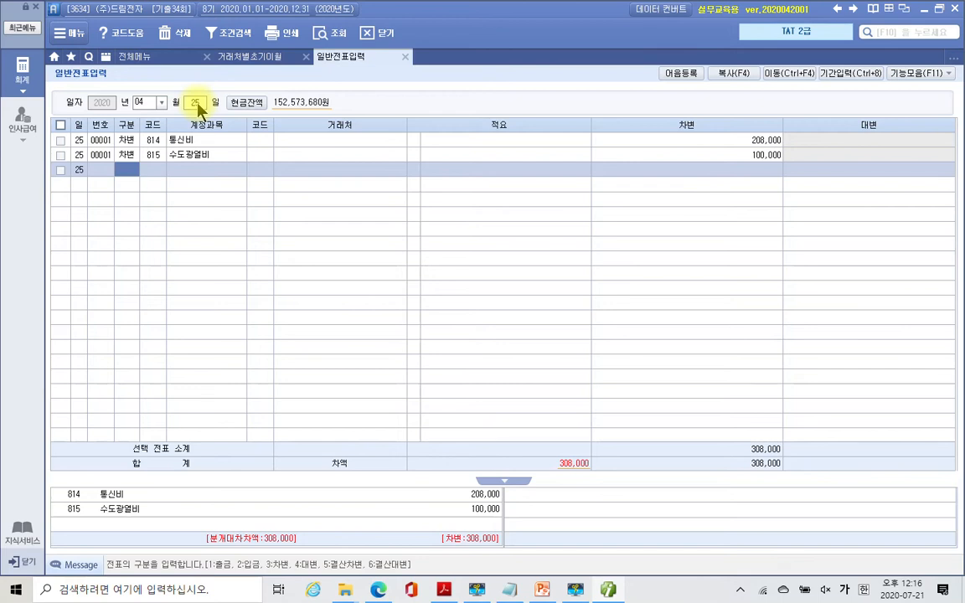
- Credit 103 보통예금 308,000 with partner 국민은행(보통), balancing the voucher
{"action": "type", "text": "4103"}
{"action": "key", "text": "Return"}
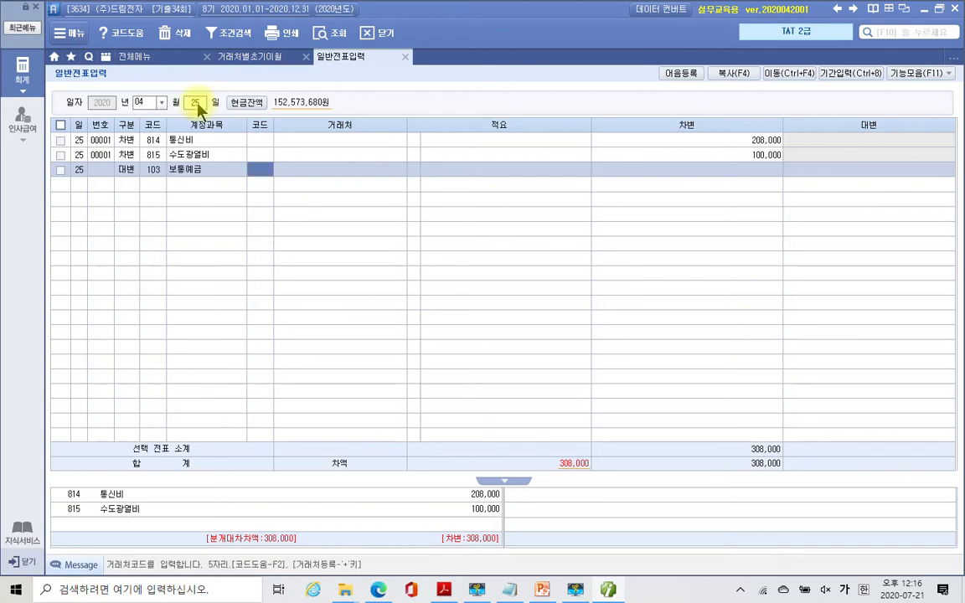
{"action": "type", "text": "국민"}
{"action": "key", "text": "Return"}
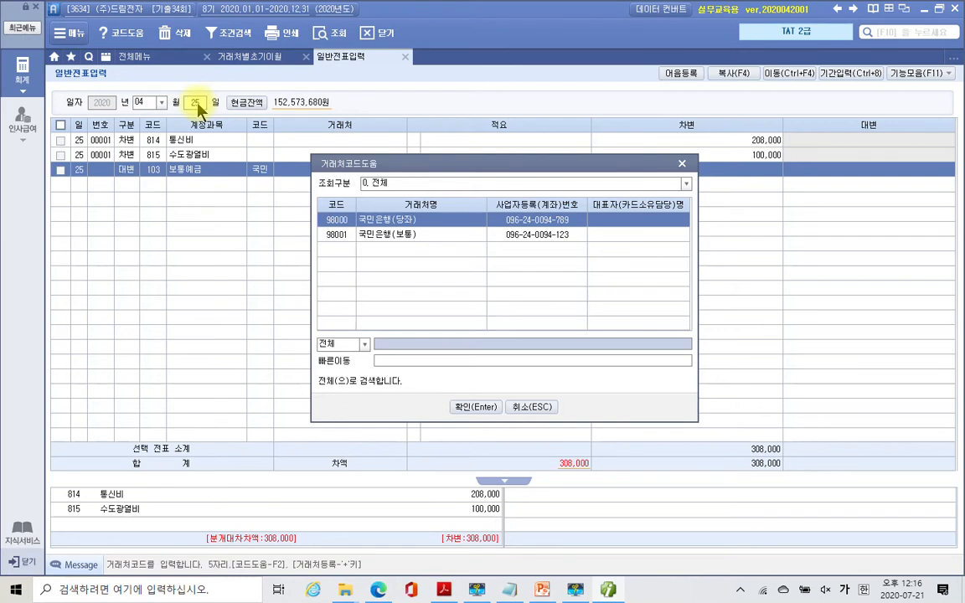
{"action": "key", "text": "Down"}
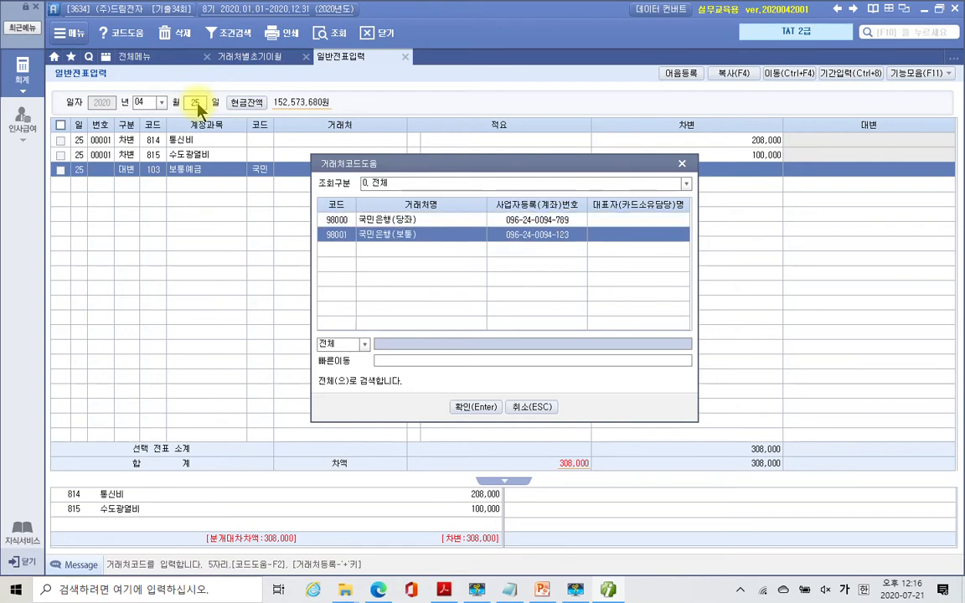
{"action": "key", "text": "Return"}
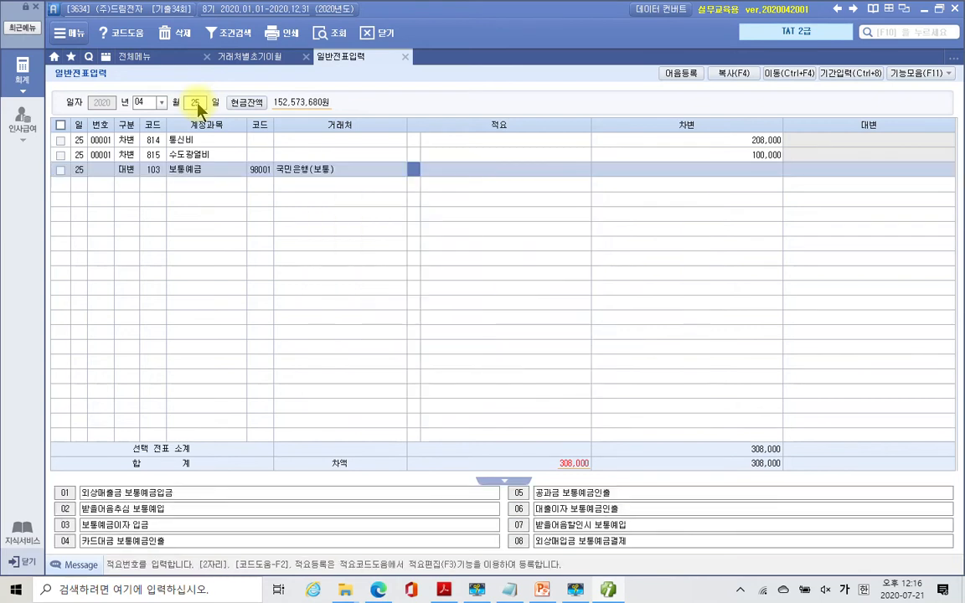
{"action": "key", "text": "Return"}
{"action": "key", "text": "Return"}
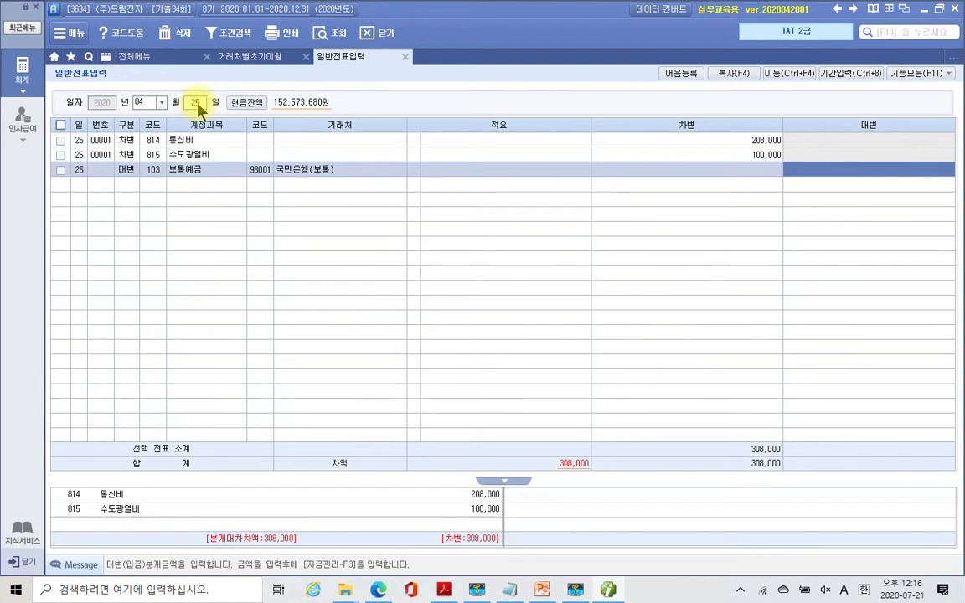
{"action": "type", "text": "308,000"}
{"action": "key", "text": "Return"}
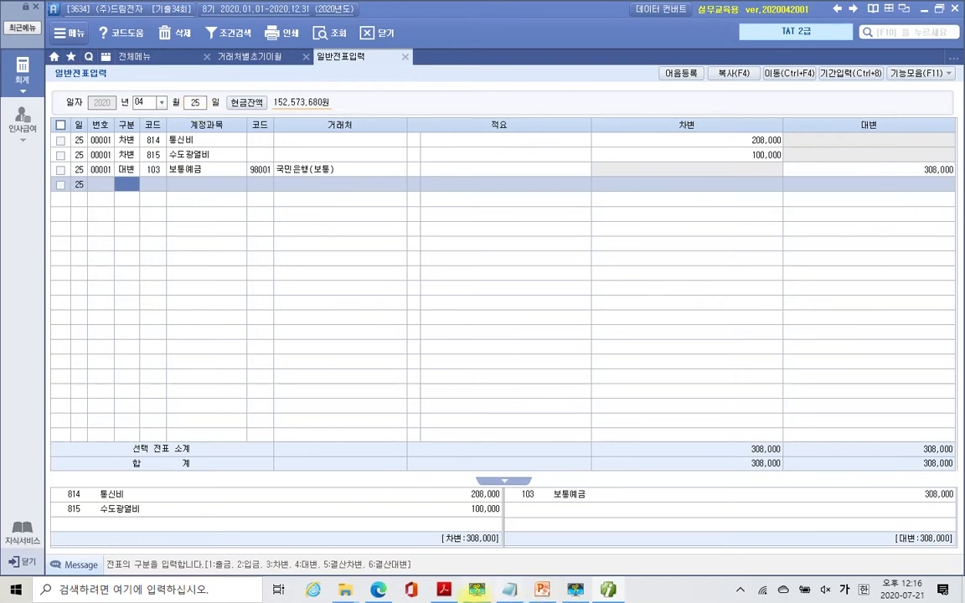
{"action": "left_click", "coordinate": [442, 590]}
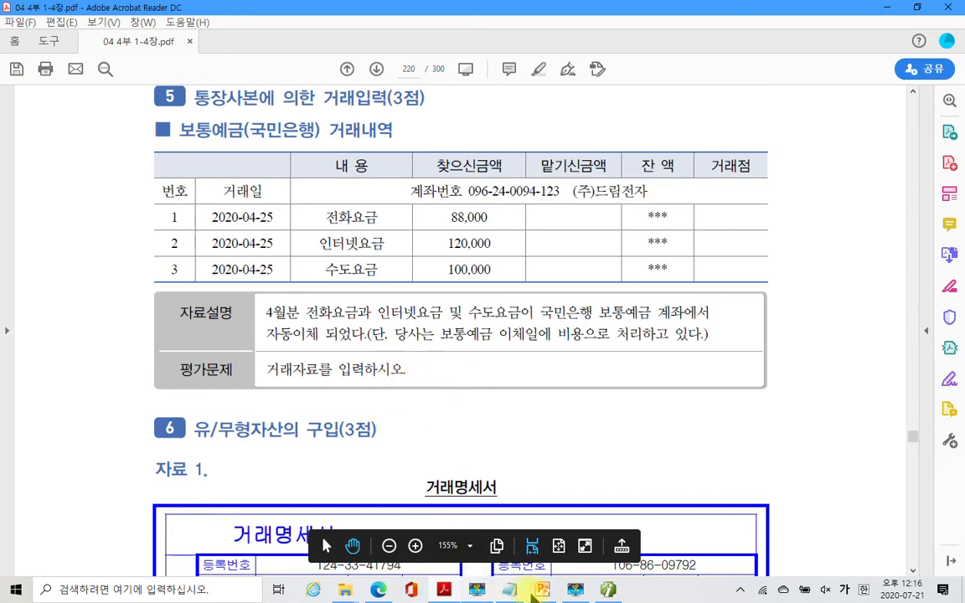
- Minimize the PDF and return to the April 25 voucher rows in the journal
{"action": "mouse_move", "coordinate": [542, 591]}
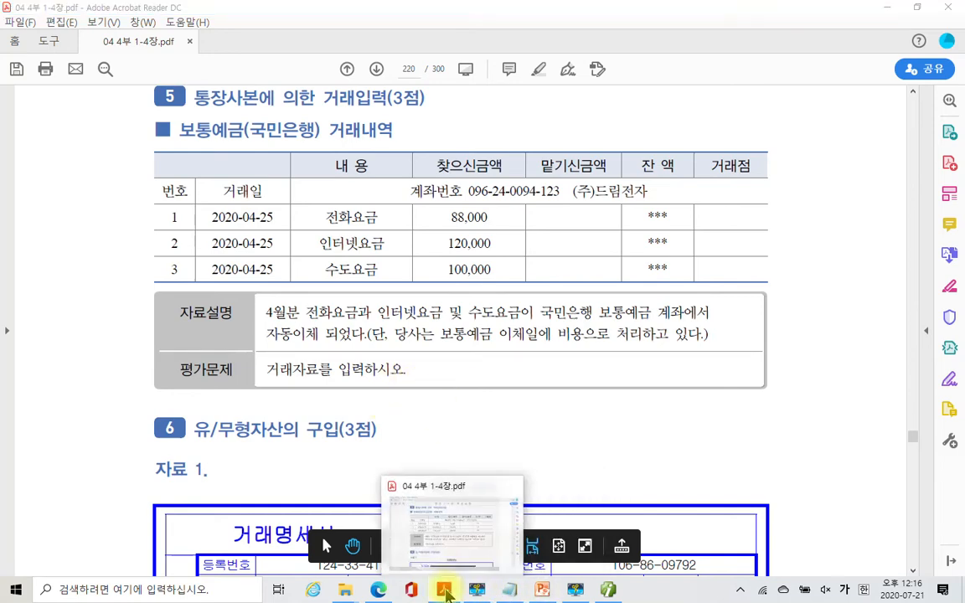
{"action": "left_click", "coordinate": [445, 590]}
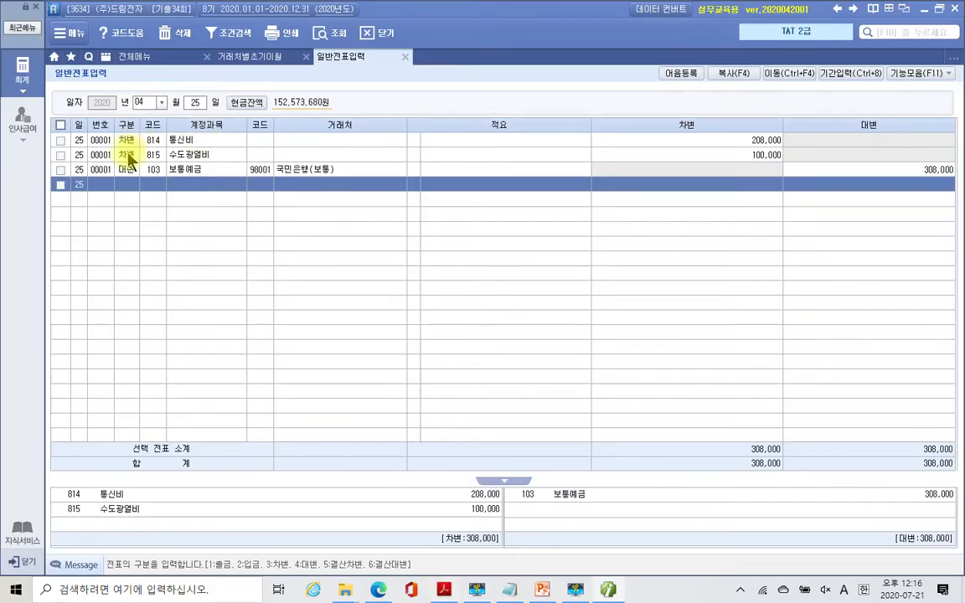
{"action": "left_click", "coordinate": [127, 154]}
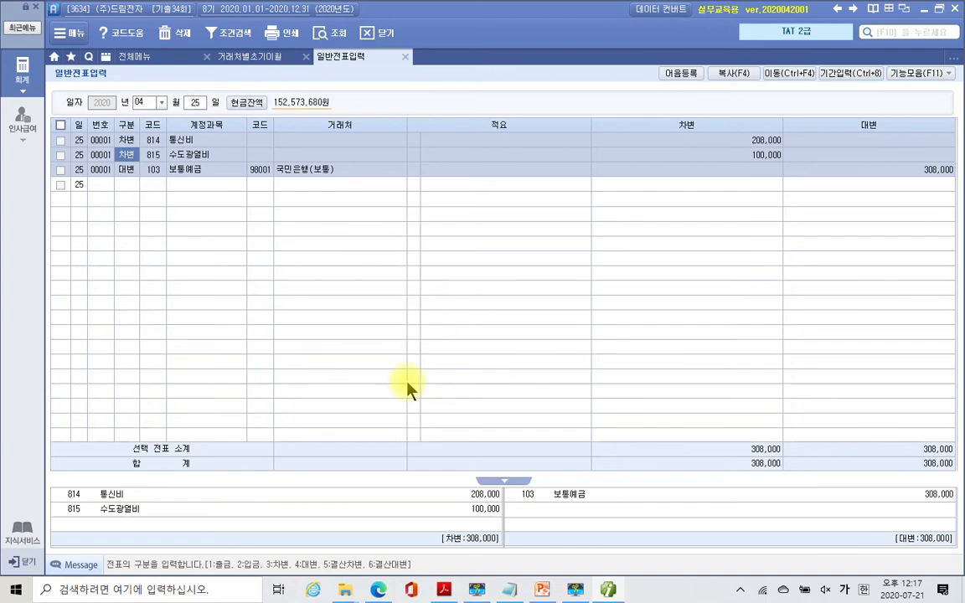
- Bring the exam PDF back and scroll down to the 자료설명 on page 221
{"action": "left_click", "coordinate": [444, 589]}
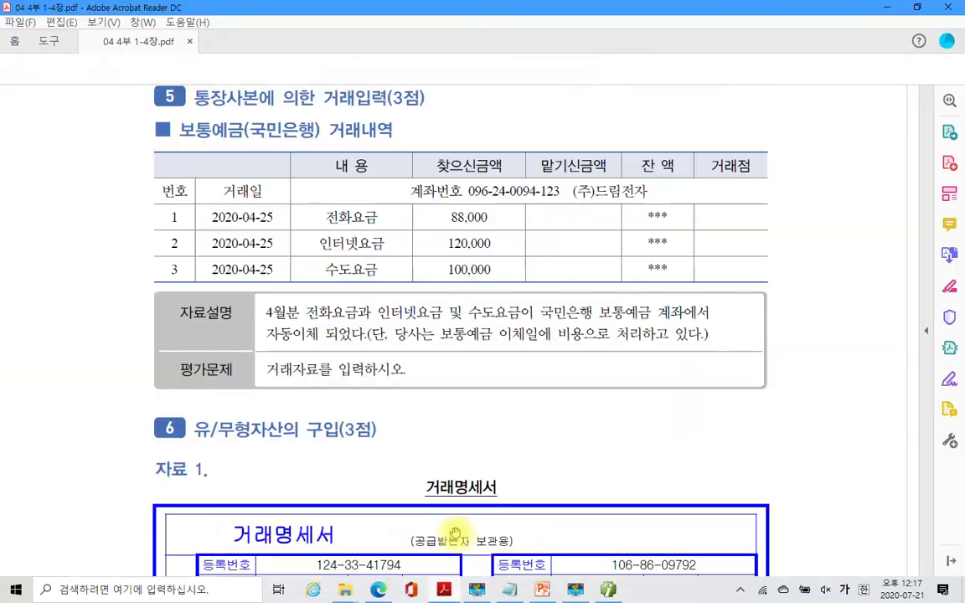
{"action": "scroll", "coordinate": [431, 413], "scroll_direction": "down", "scroll_amount": 3}
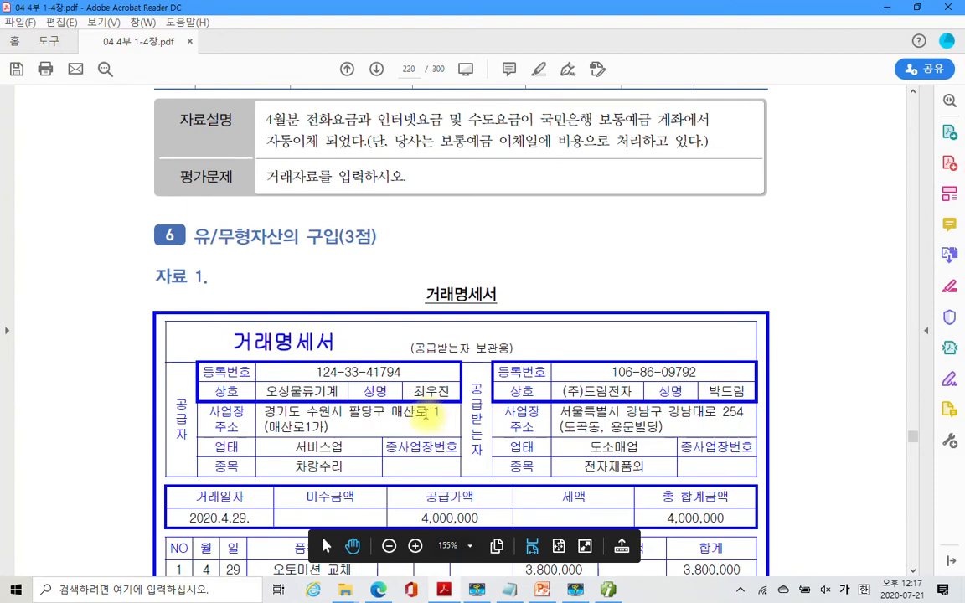
{"action": "scroll", "coordinate": [425, 413], "scroll_direction": "down", "scroll_amount": 2}
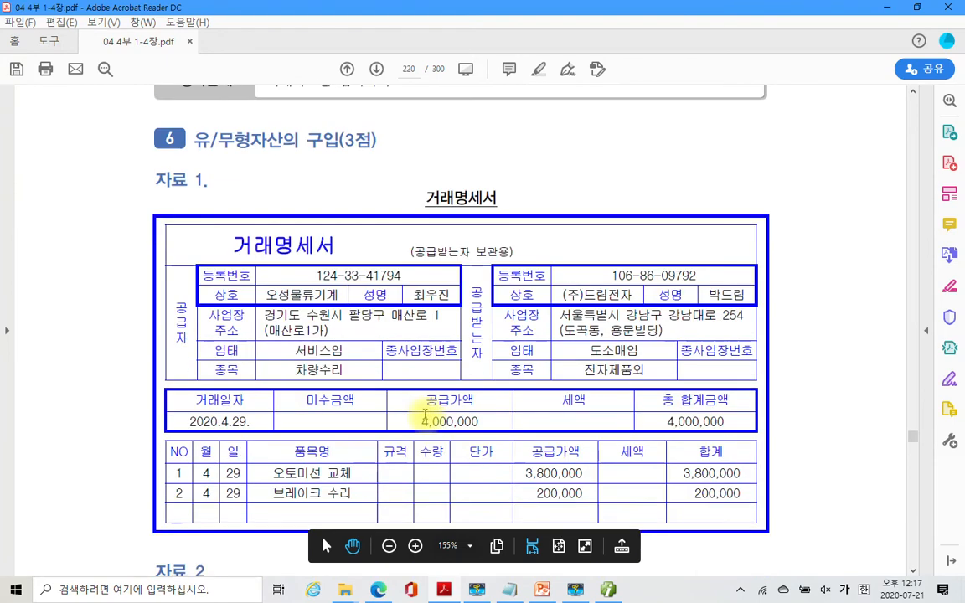
{"action": "scroll", "coordinate": [423, 415], "scroll_direction": "down", "scroll_amount": 1}
{"action": "scroll", "coordinate": [291, 336], "scroll_direction": "down", "scroll_amount": 2}
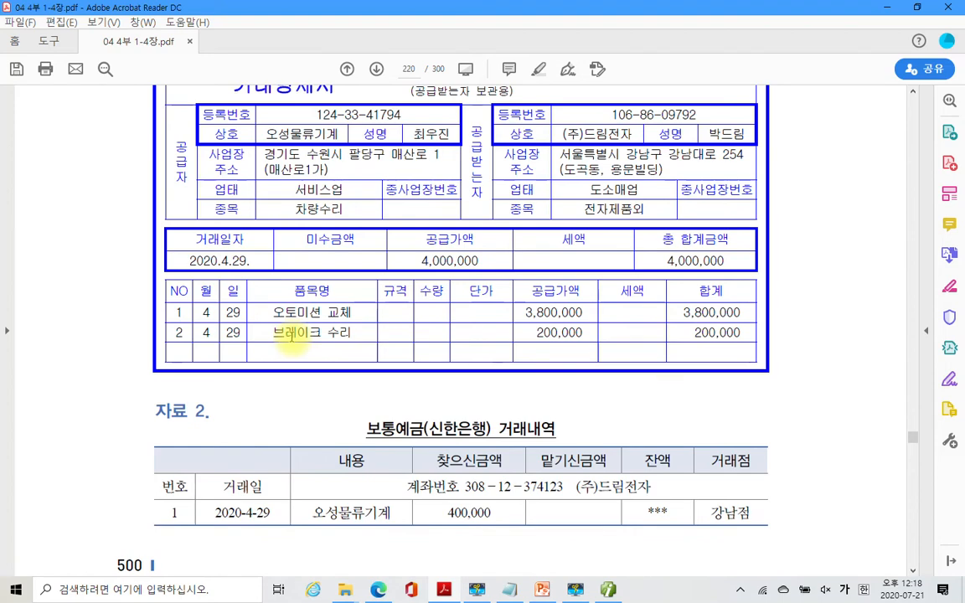
{"action": "scroll", "coordinate": [291, 336], "scroll_direction": "down", "scroll_amount": 3}
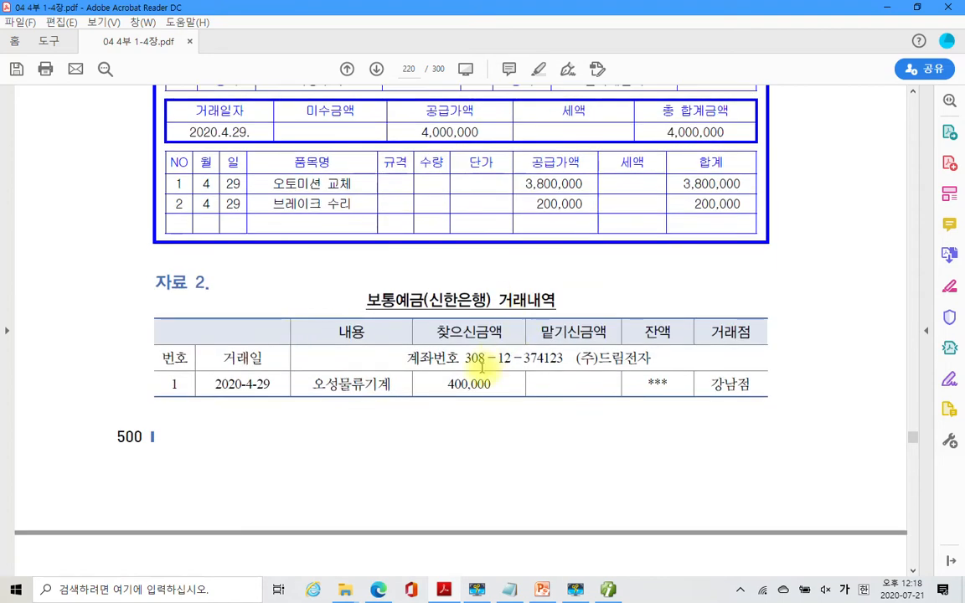
{"action": "scroll", "coordinate": [482, 366], "scroll_direction": "down", "scroll_amount": 7}
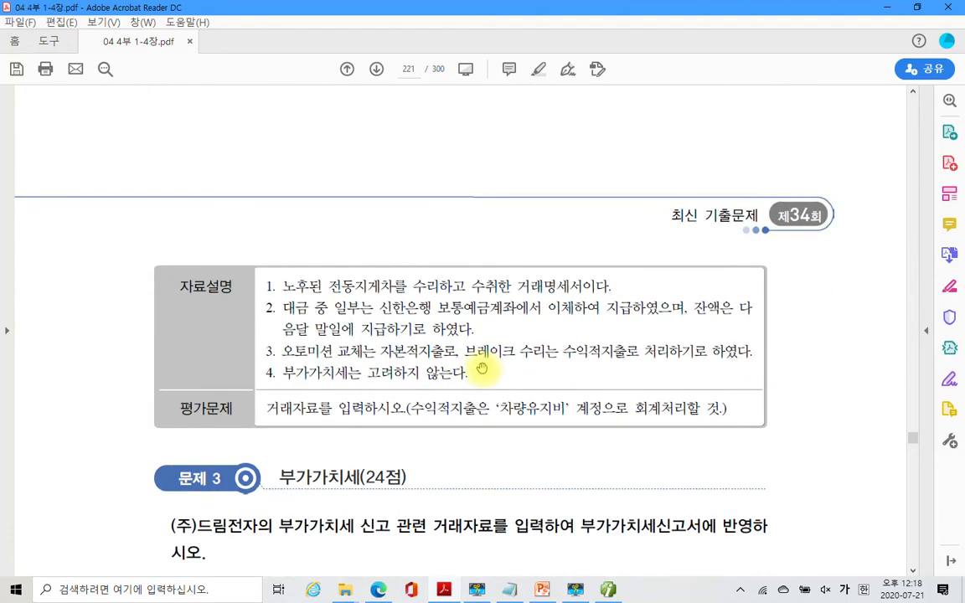
{"action": "scroll", "coordinate": [480, 367], "scroll_direction": "down", "scroll_amount": 1}
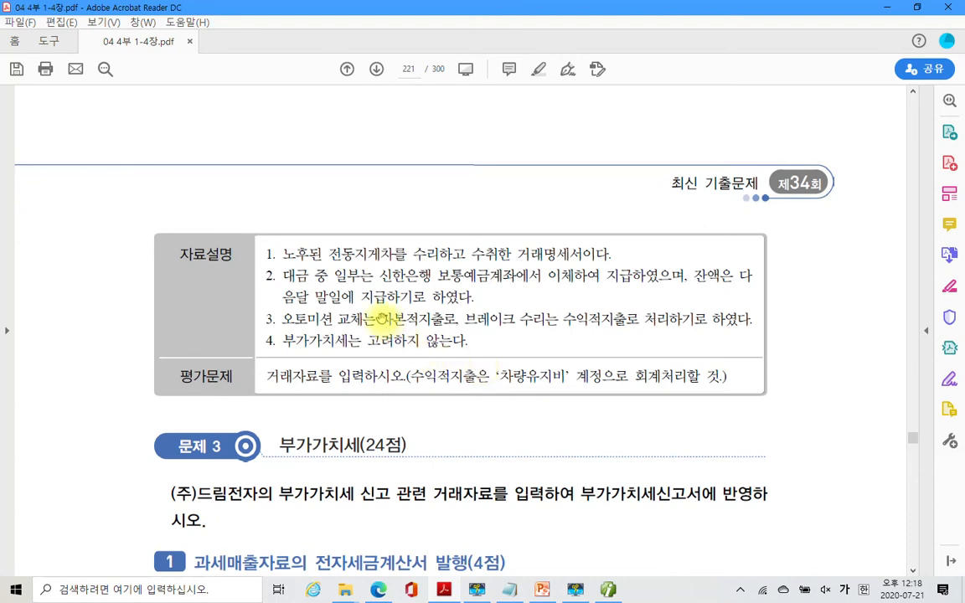
- Highlight 자본적지출, 수익적지출로 처리하기로 and 차량유지비 in yellow
{"action": "left_click_drag", "start_coordinate": [381, 320], "coordinate": [442, 319]}
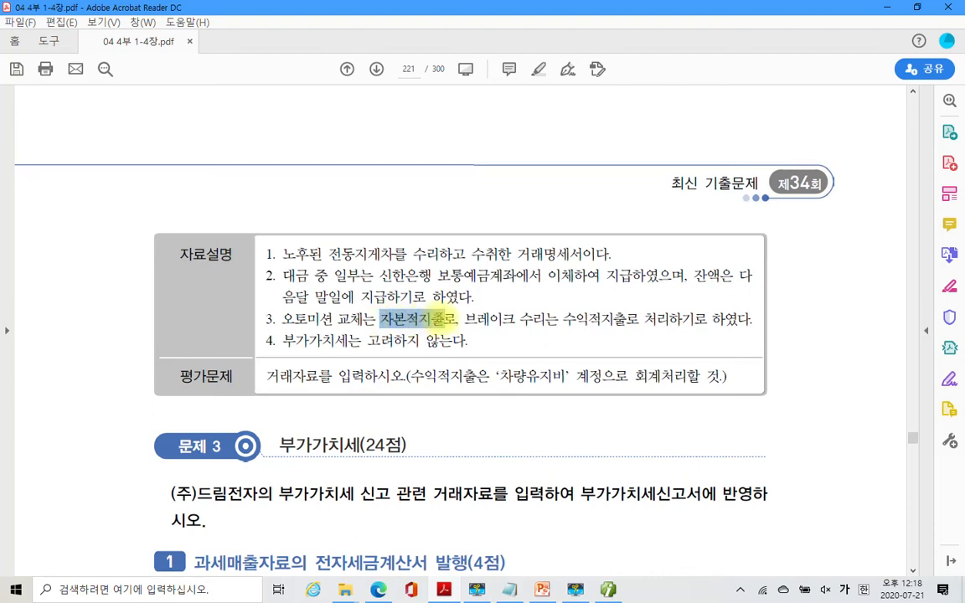
{"action": "right_click", "coordinate": [437, 324]}
{"action": "left_click", "coordinate": [494, 360]}
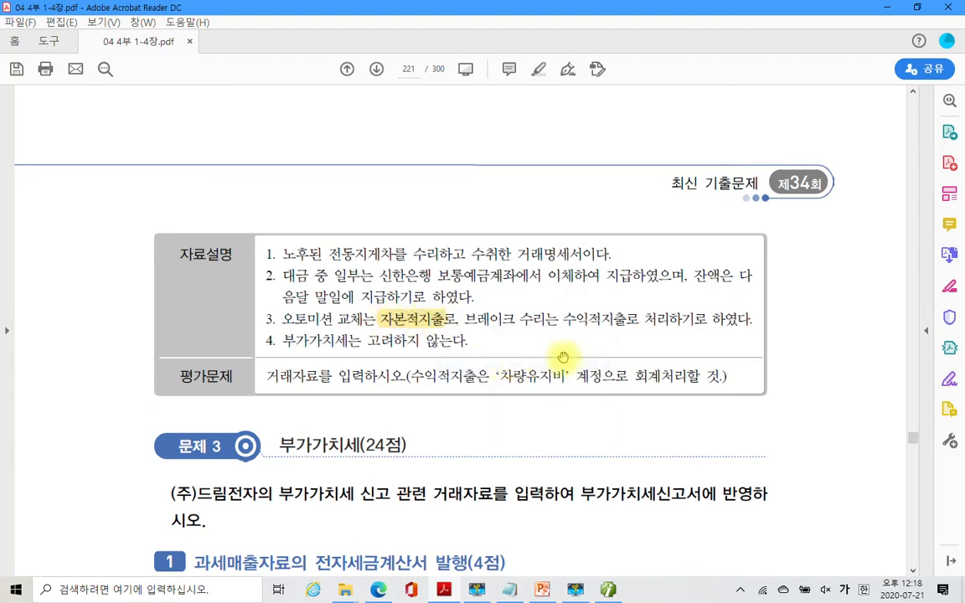
{"action": "left_click_drag", "start_coordinate": [565, 319], "coordinate": [708, 319]}
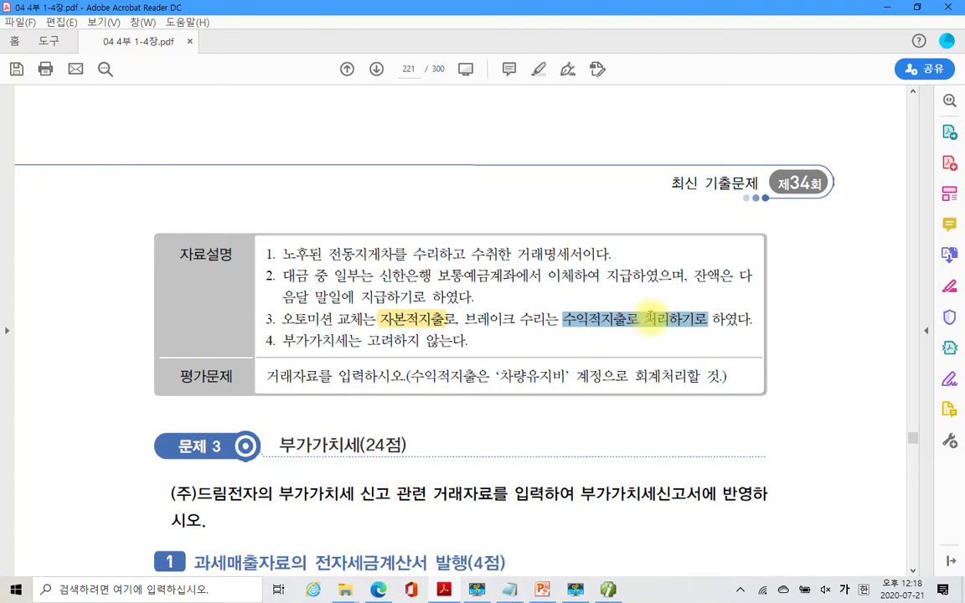
{"action": "right_click", "coordinate": [620, 324]}
{"action": "left_click", "coordinate": [655, 360]}
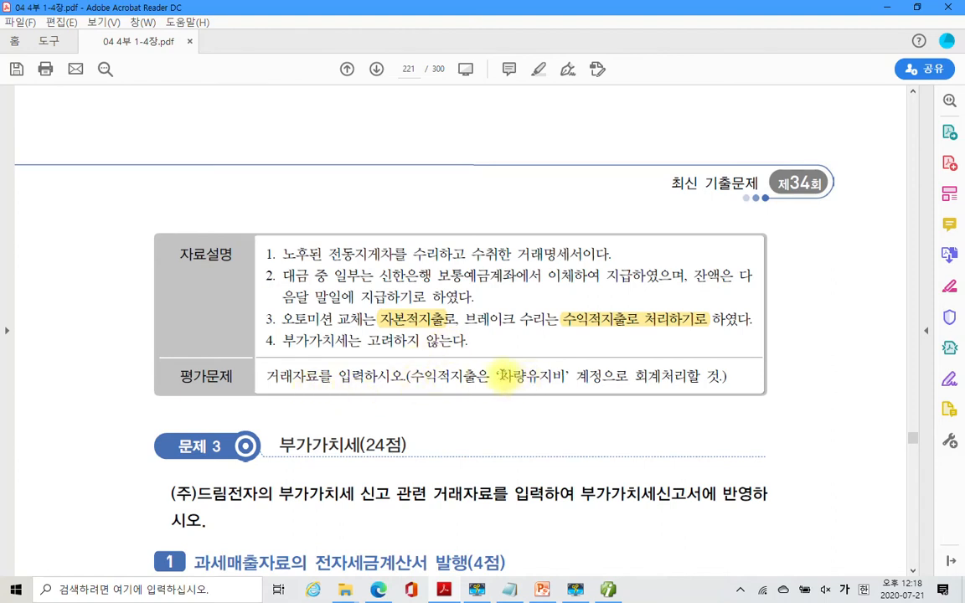
{"action": "left_click_drag", "start_coordinate": [500, 377], "coordinate": [560, 378]}
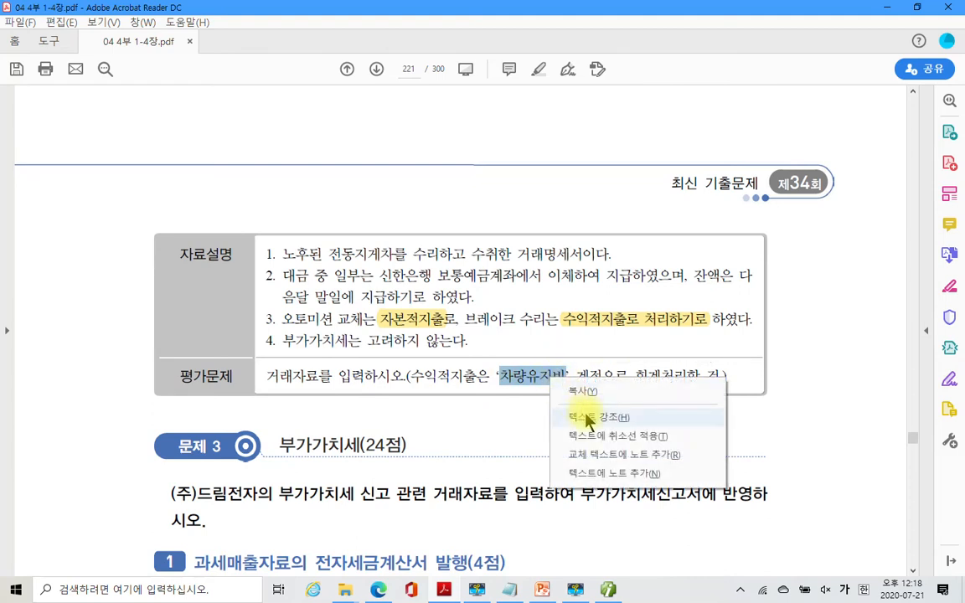
{"action": "left_click", "coordinate": [524, 416]}
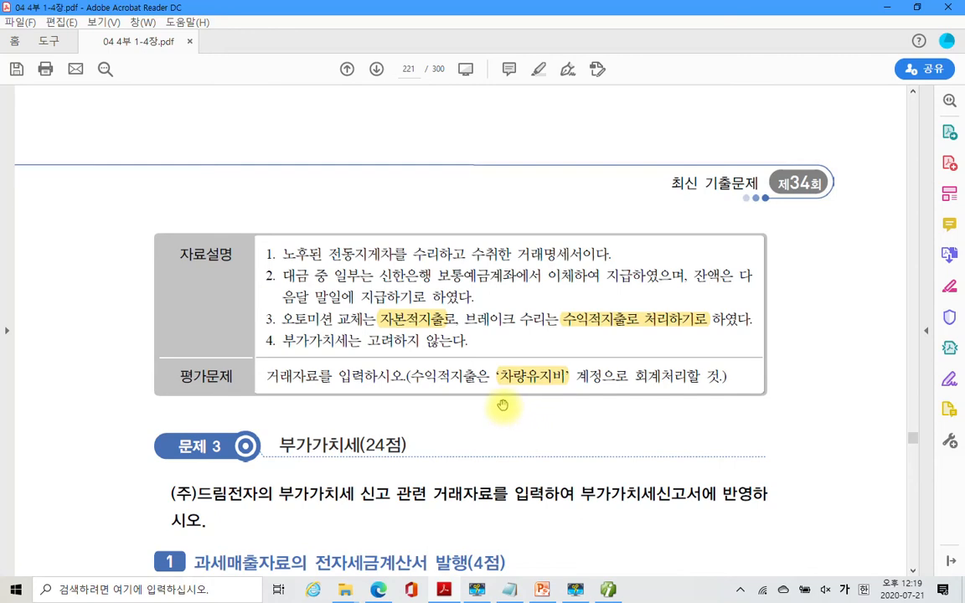
- Review the 거래명세서 and switch back to the Smart A journal
{"action": "scroll", "coordinate": [503, 406], "scroll_direction": "up", "scroll_amount": 10}
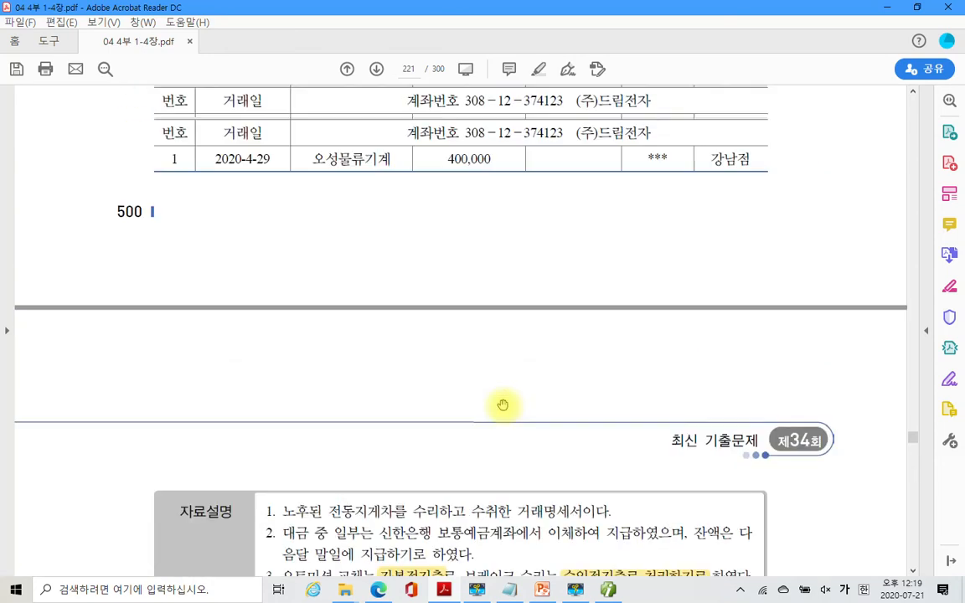
{"action": "scroll", "coordinate": [503, 406], "scroll_direction": "up", "scroll_amount": 7}
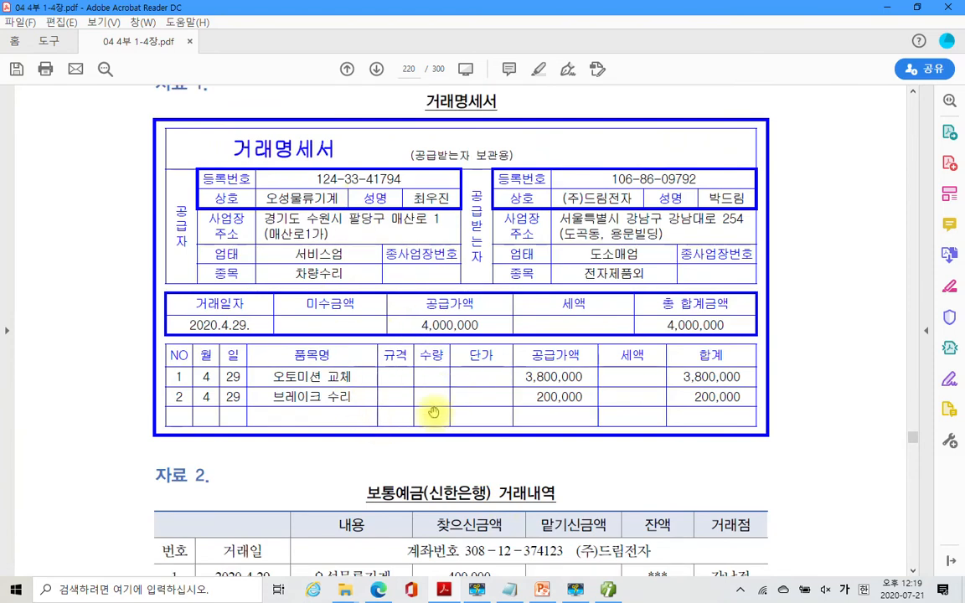
{"action": "scroll", "coordinate": [434, 413], "scroll_direction": "down", "scroll_amount": 4}
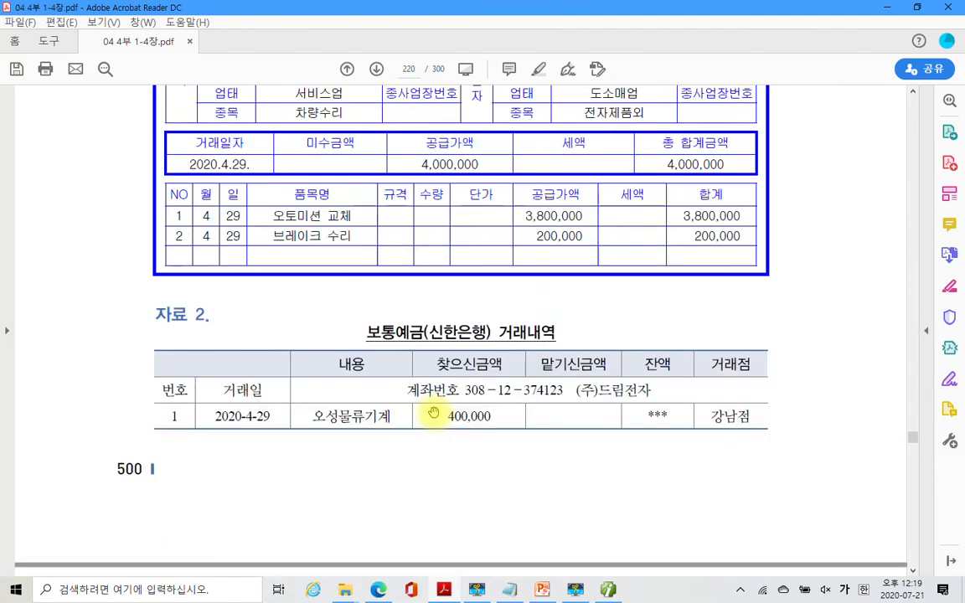
{"action": "scroll", "coordinate": [434, 414], "scroll_direction": "up", "scroll_amount": 2}
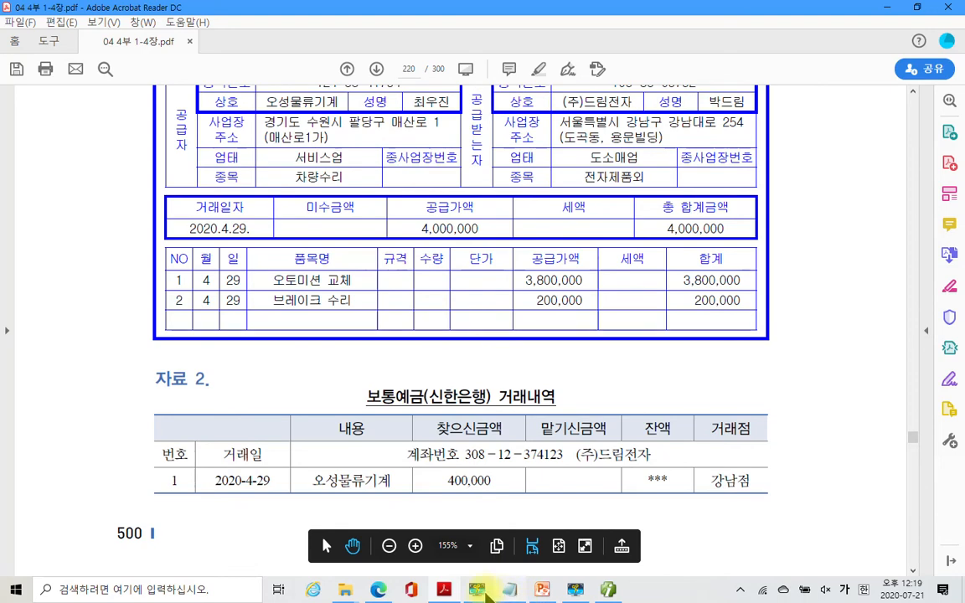
{"action": "left_click", "coordinate": [484, 591]}
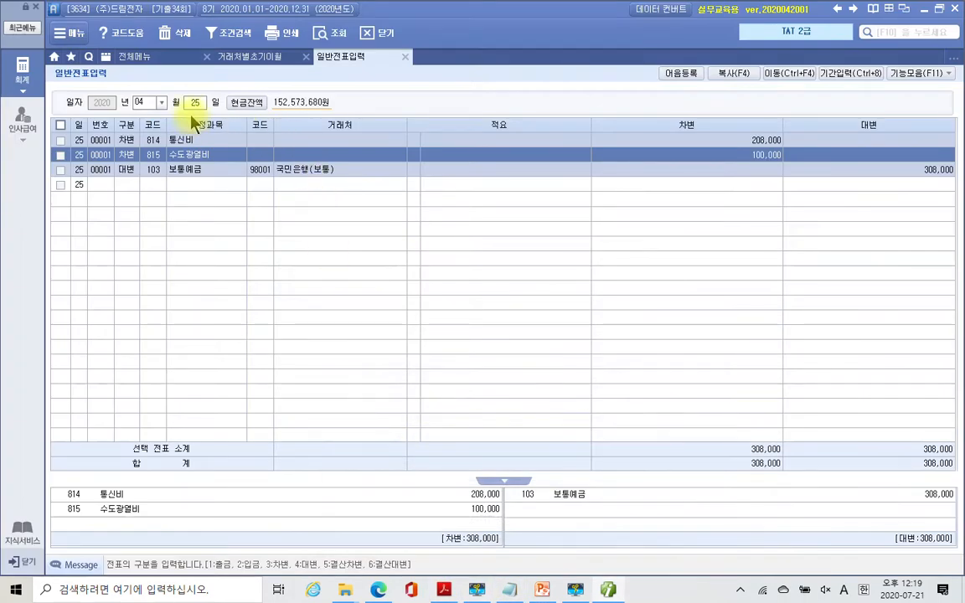
- Start an April 29 voucher with a 3,800,000 debit to 차량운반구
{"action": "left_click", "coordinate": [193, 105]}
{"action": "type", "text": "29"}
{"action": "key", "text": "Return"}
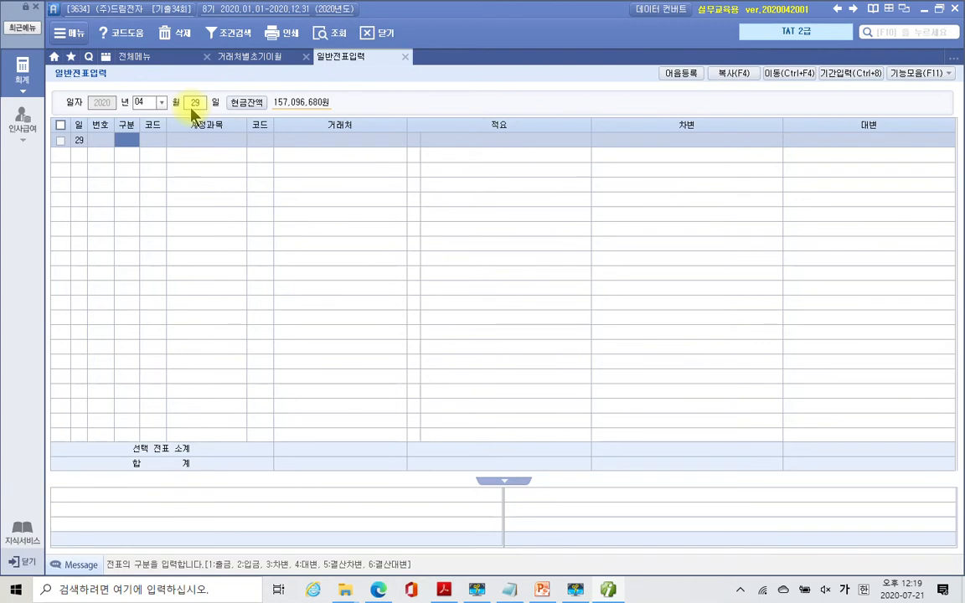
{"action": "type", "text": "3"}
{"action": "key", "text": "Return"}
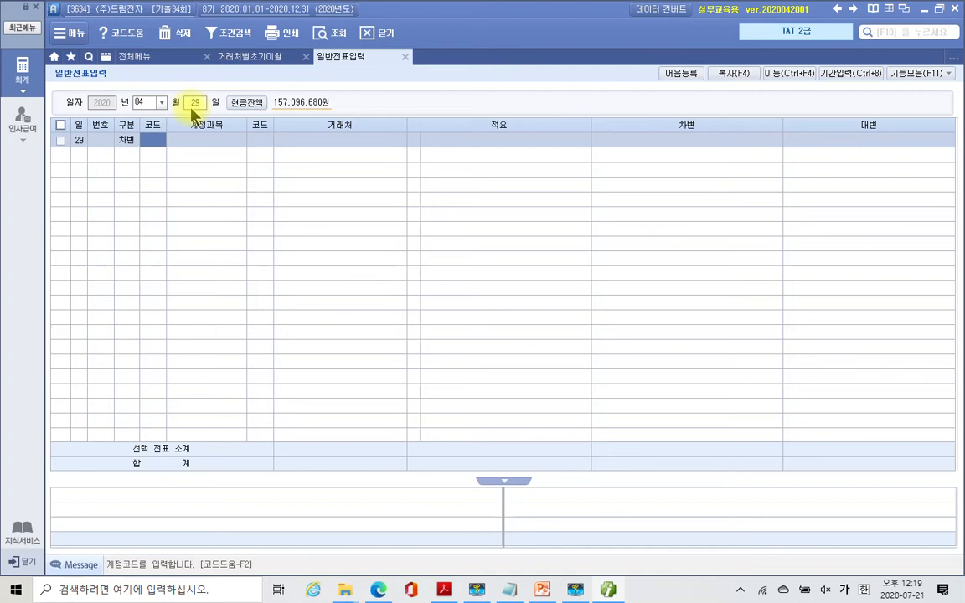
{"action": "type", "text": "차량"}
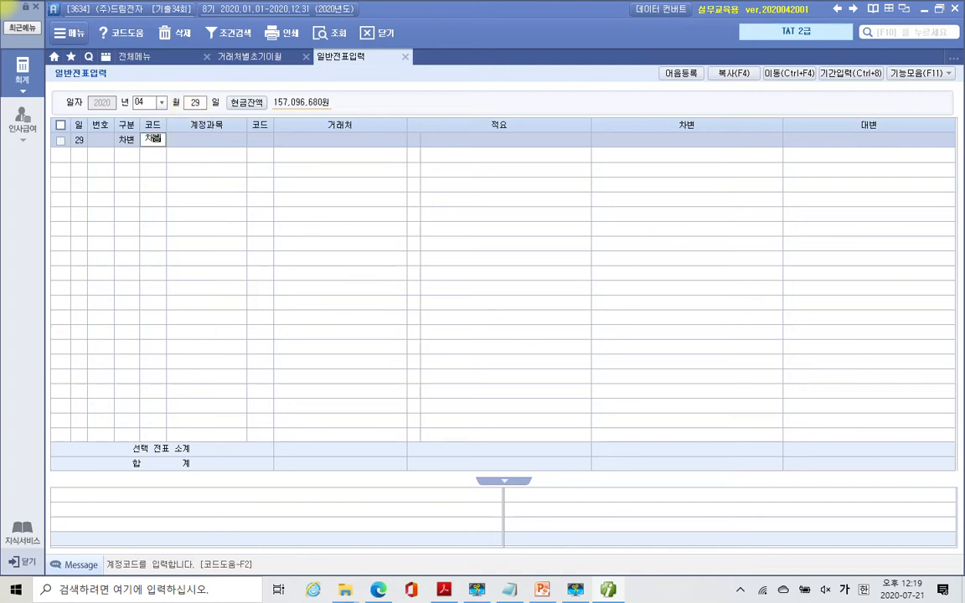
{"action": "key", "text": "Return"}
{"action": "key", "text": "Return"}
{"action": "key", "text": "Return"}
{"action": "key", "text": "Return"}
{"action": "key", "text": "Return"}
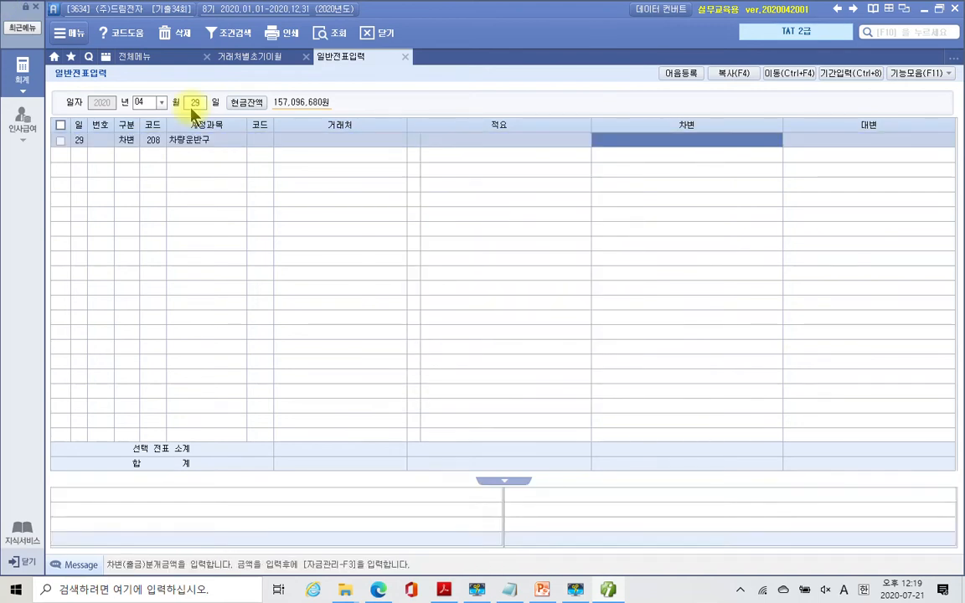
{"action": "type", "text": "3800000"}
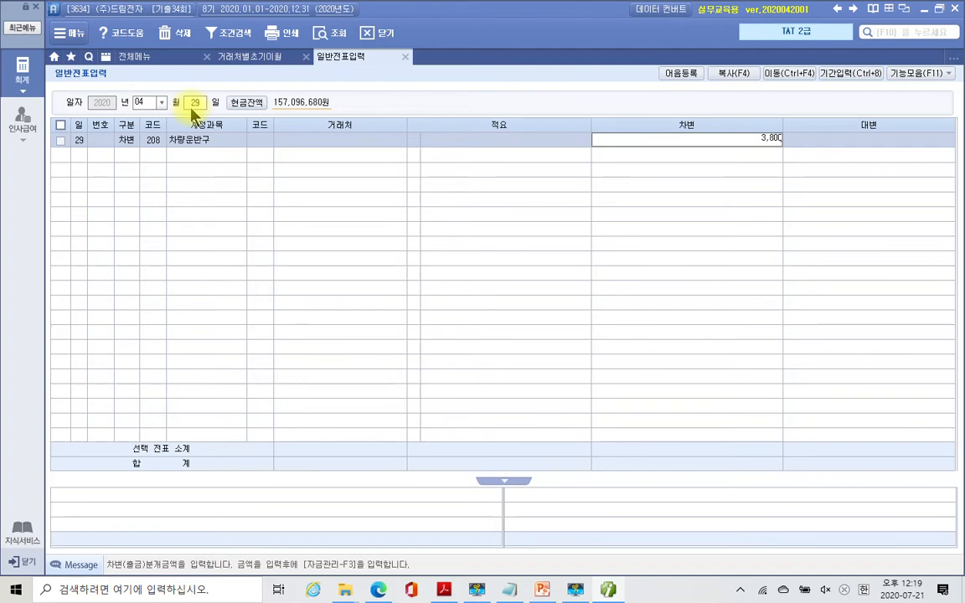
{"action": "key", "text": "Return"}
- Add a 200,000 debit line to account 822 차량유지비
{"action": "type", "text": "3"}
{"action": "key", "text": "Return"}
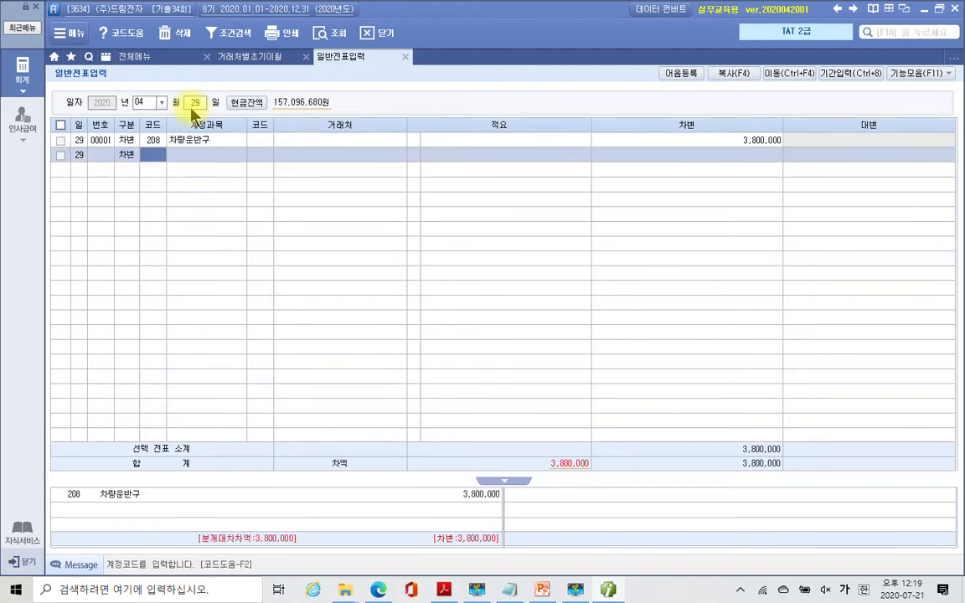
{"action": "left_click", "coordinate": [153, 155]}
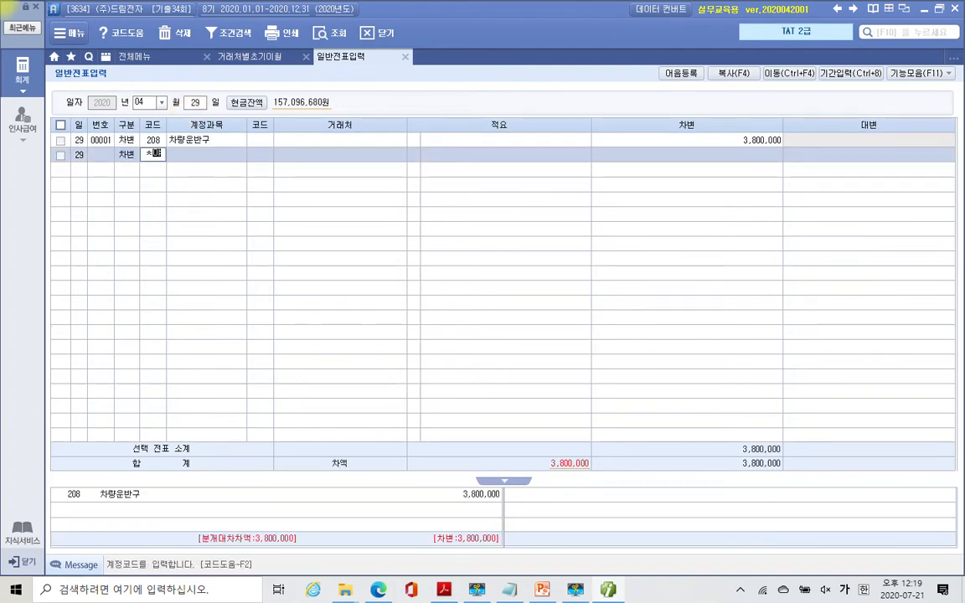
{"action": "type", "text": "찰"}
{"action": "type", "text": "량"}
{"action": "key", "text": "Return"}
{"action": "key", "text": "Down"}
{"action": "key", "text": "Down"}
{"action": "key", "text": "Down"}
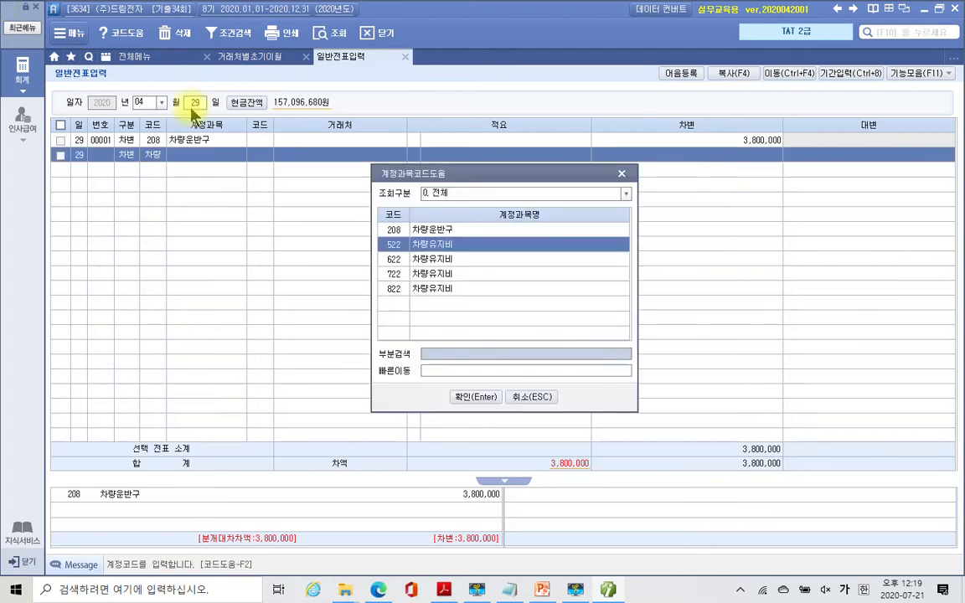
{"action": "key", "text": "Down"}
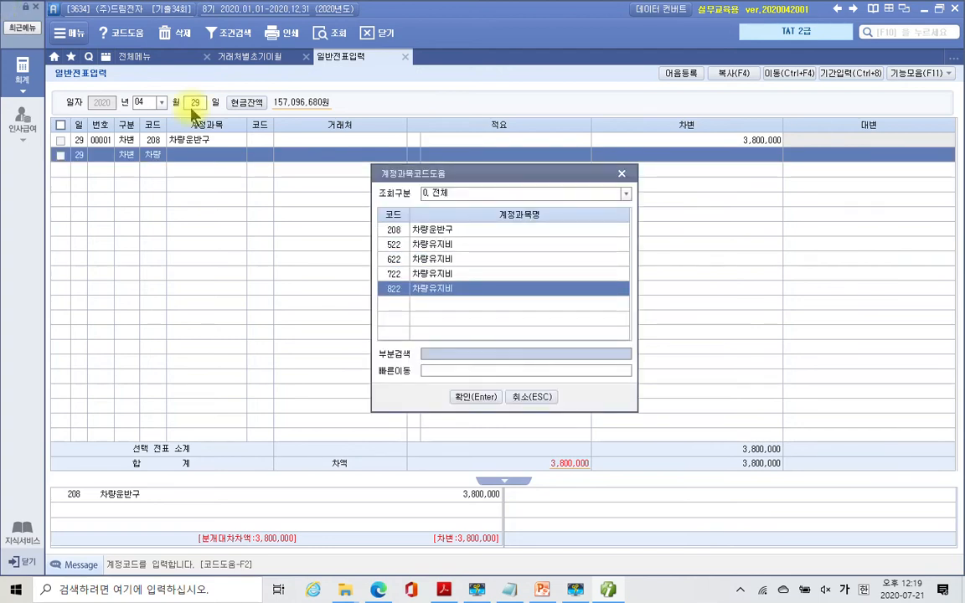
{"action": "key", "text": "Return"}
{"action": "key", "text": "Return"}
{"action": "key", "text": "Return"}
{"action": "key", "text": "Return"}
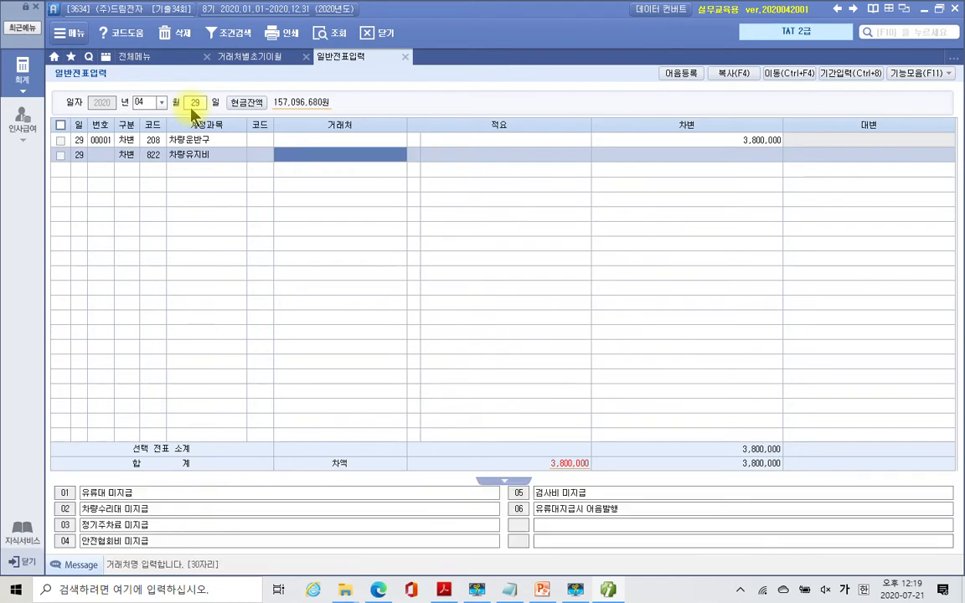
{"action": "type", "text": "2"}
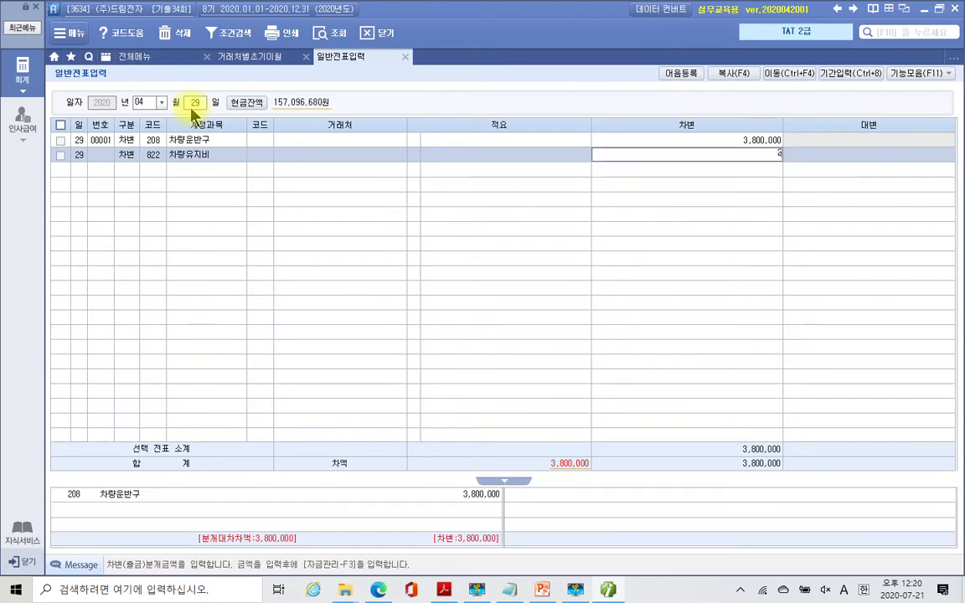
{"action": "type", "text": "00,000"}
{"action": "key", "text": "Return"}
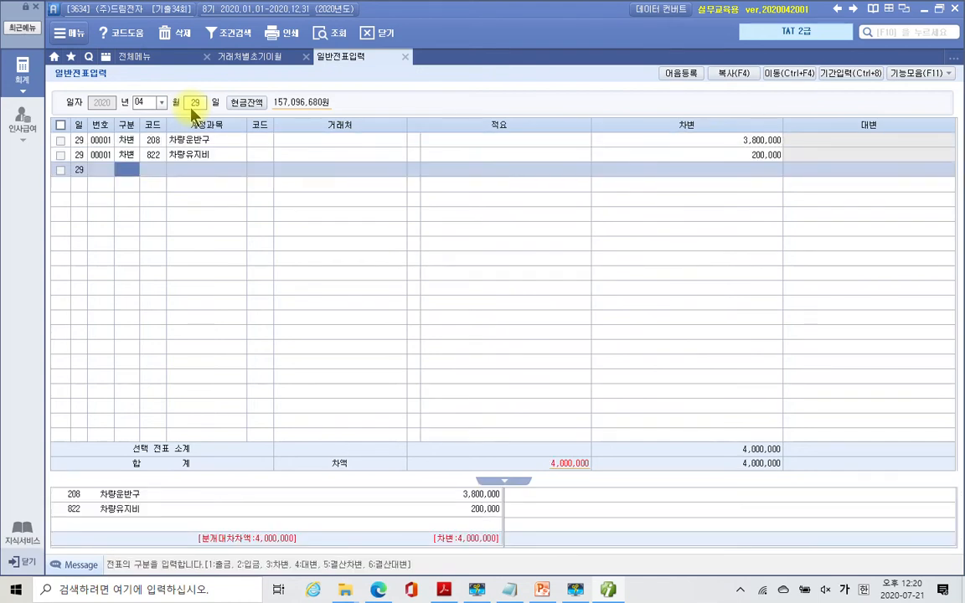
- Credit 103 보통예금 400,000 with counterparty 98002 신한은행
{"action": "key", "text": "4"}
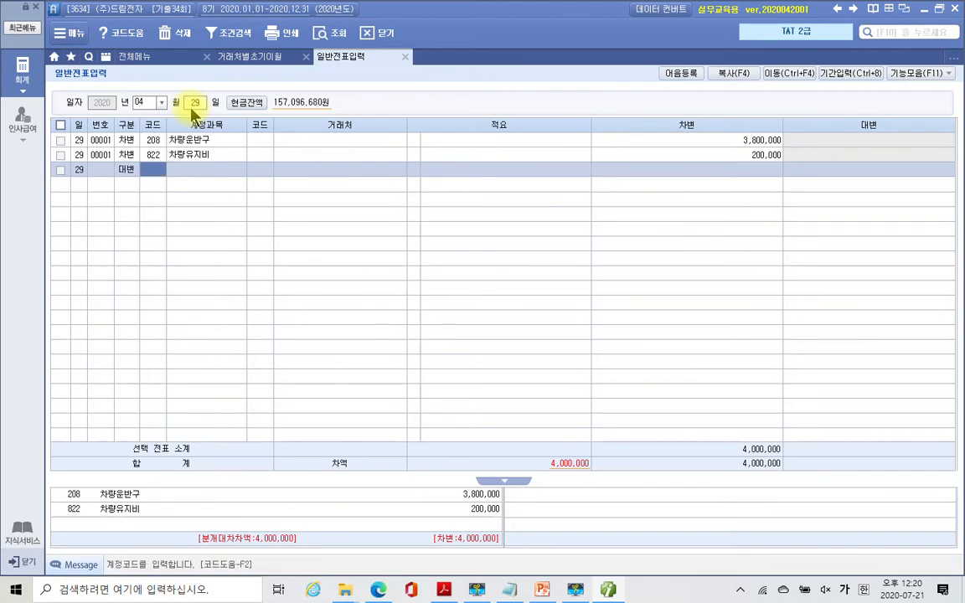
{"action": "type", "text": "103"}
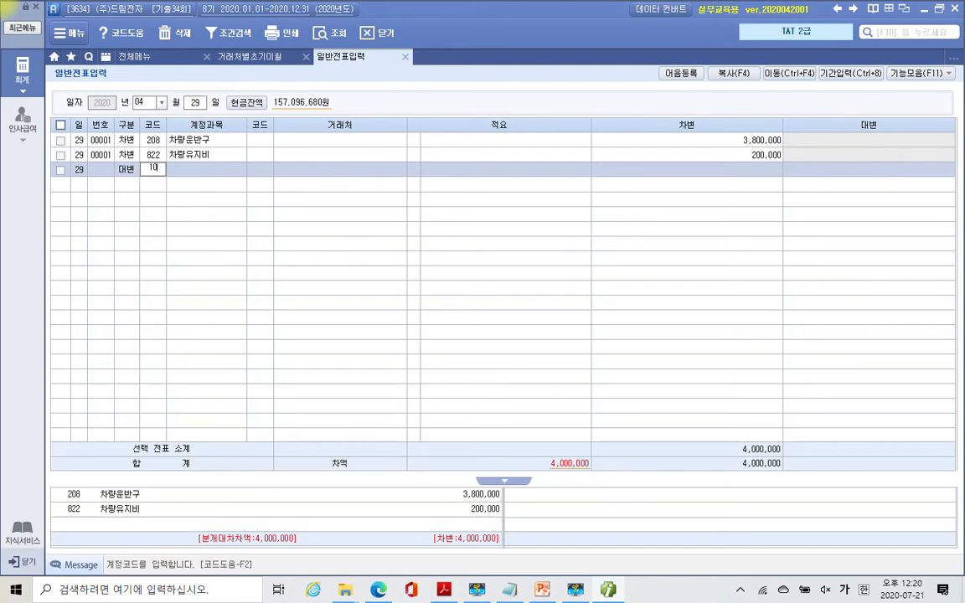
{"action": "key", "text": "Return"}
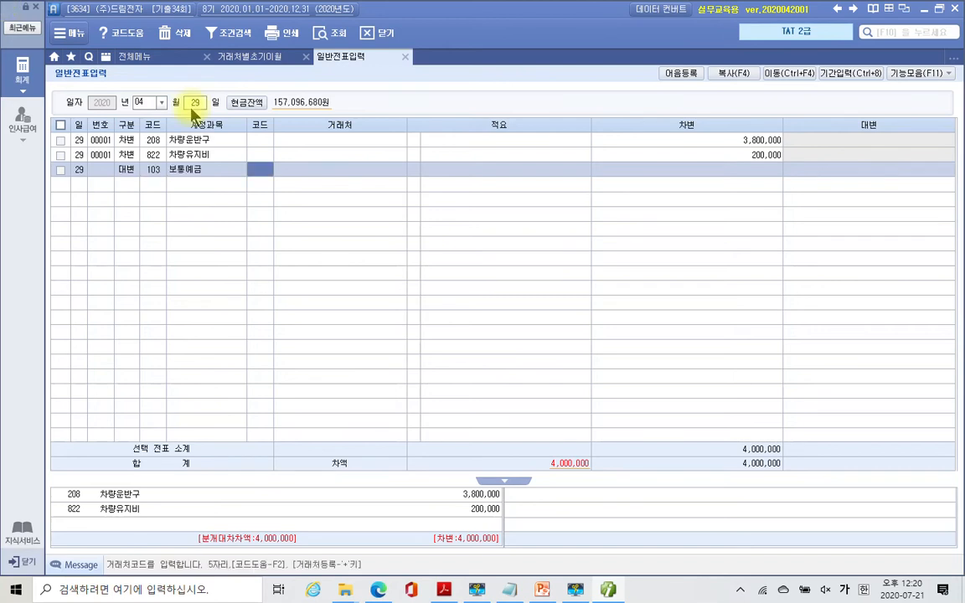
{"action": "key", "text": "Return"}
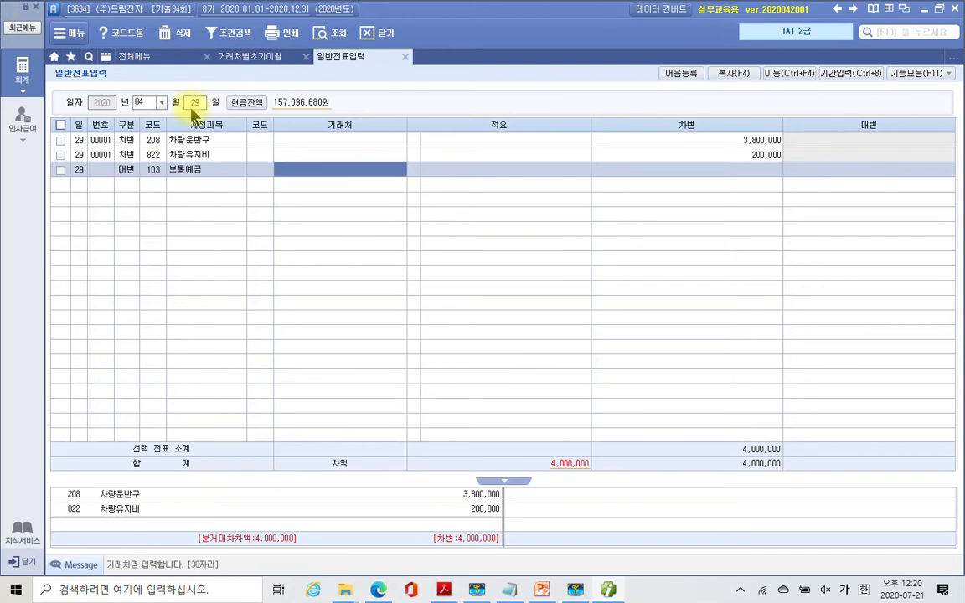
{"action": "key", "text": "Left"}
{"action": "type", "text": "신한"}
{"action": "key", "text": "Return"}
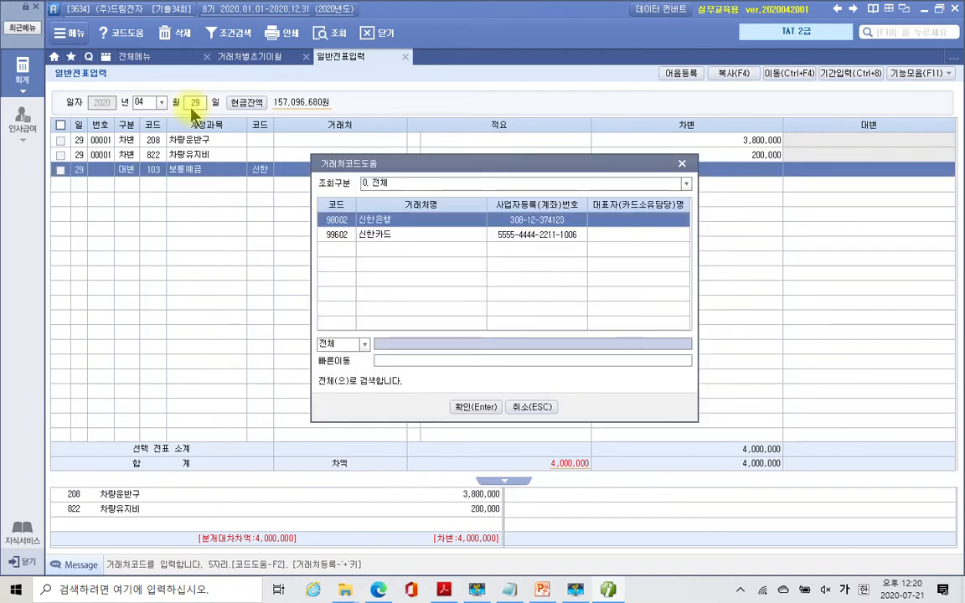
{"action": "key", "text": "Return"}
{"action": "key", "text": "Return"}
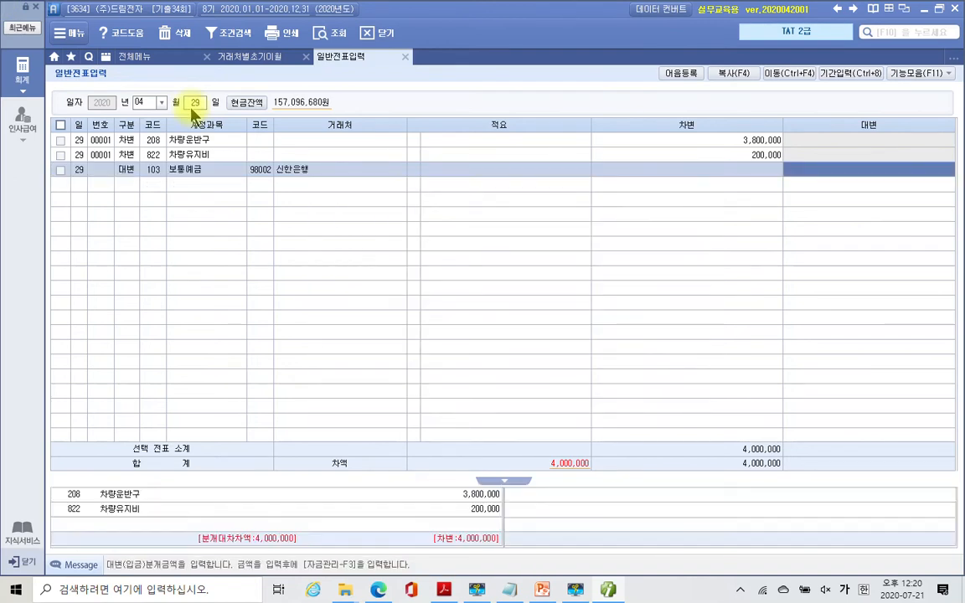
{"action": "type", "text": "400000"}
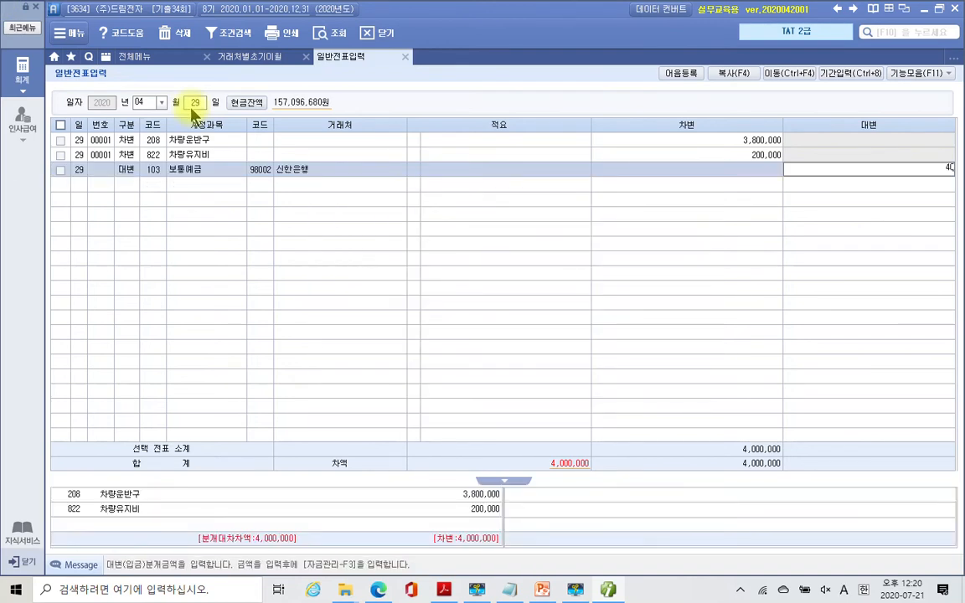
{"action": "key", "text": "Return"}
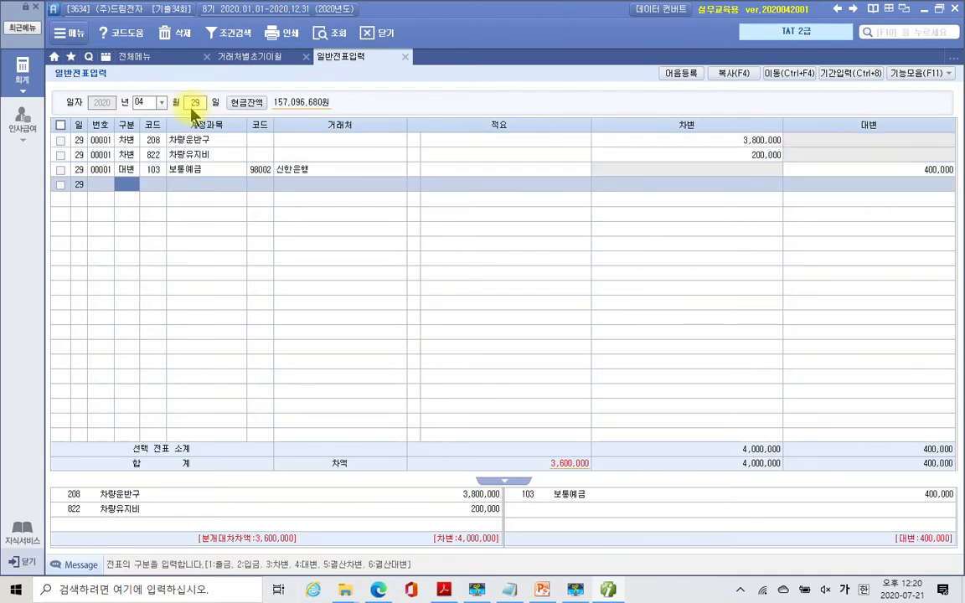
- Credit 253 미지급금 3,600,000 to 오성물류기계, balancing the voucher at 4,000,000
{"action": "type", "text": "4"}
{"action": "key", "text": "Return"}
{"action": "type", "text": "253"}
{"action": "key", "text": "Return"}
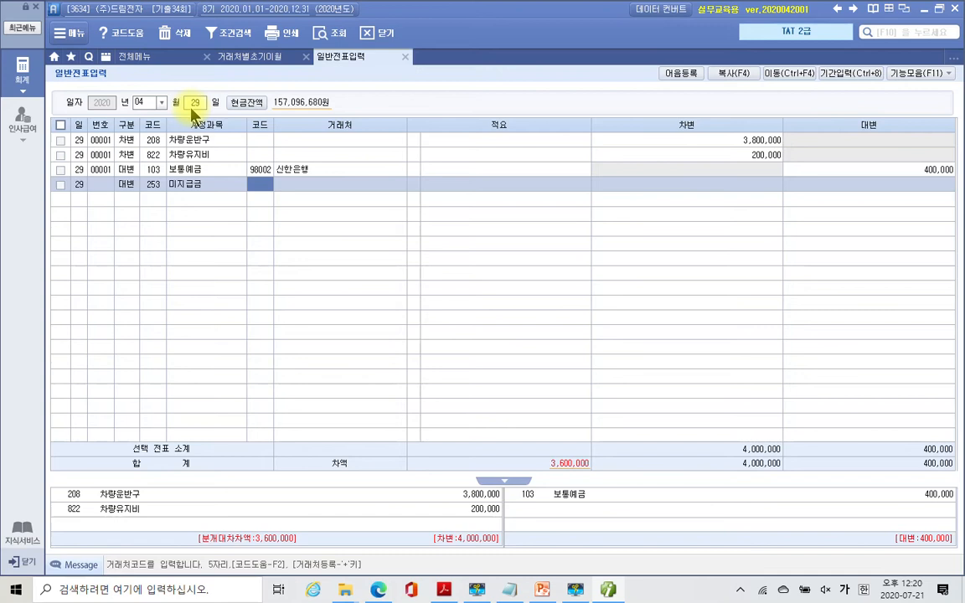
{"action": "type", "text": "오성"}
{"action": "key", "text": "Return"}
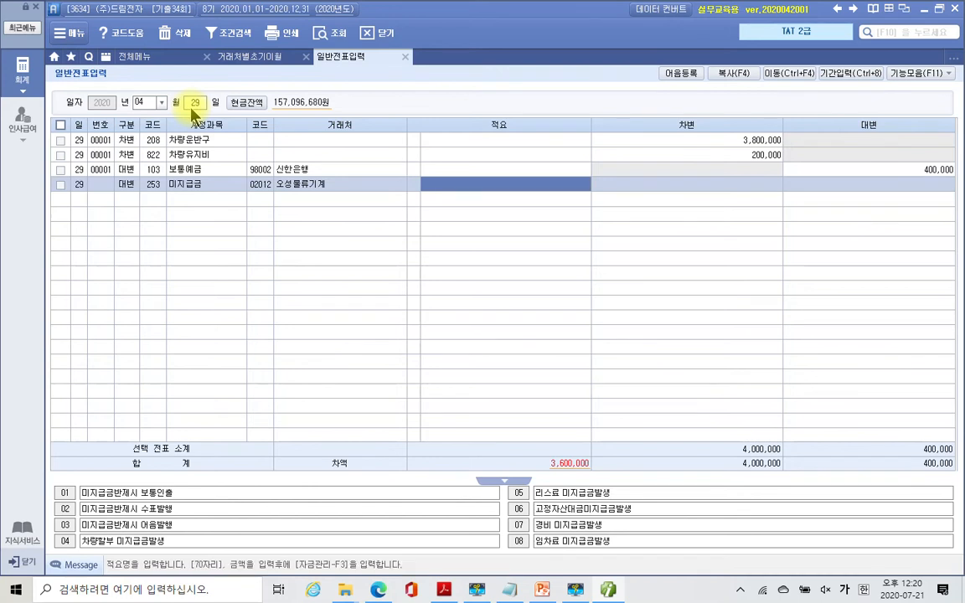
{"action": "key", "text": "Return"}
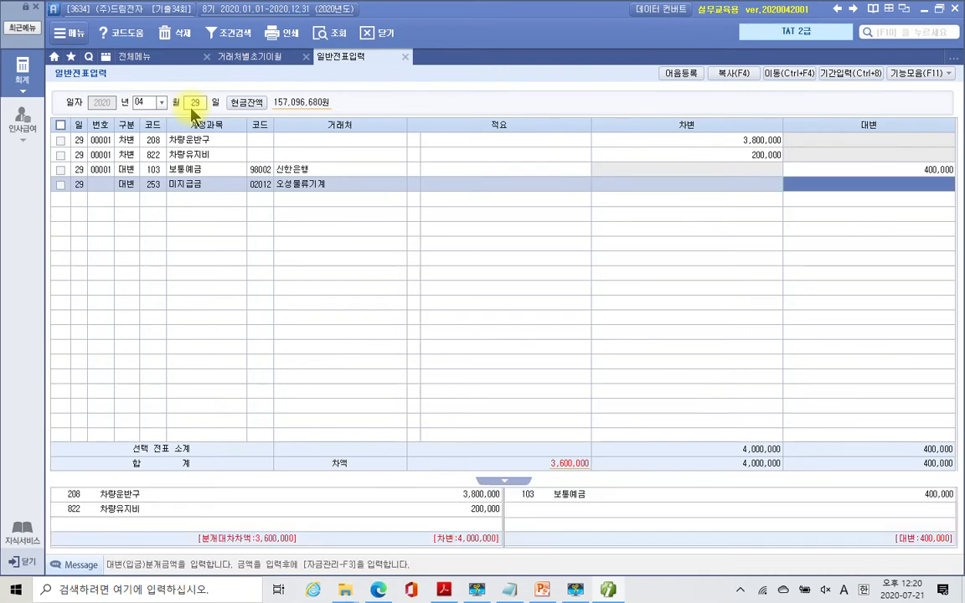
{"action": "type", "text": "3,600,000"}
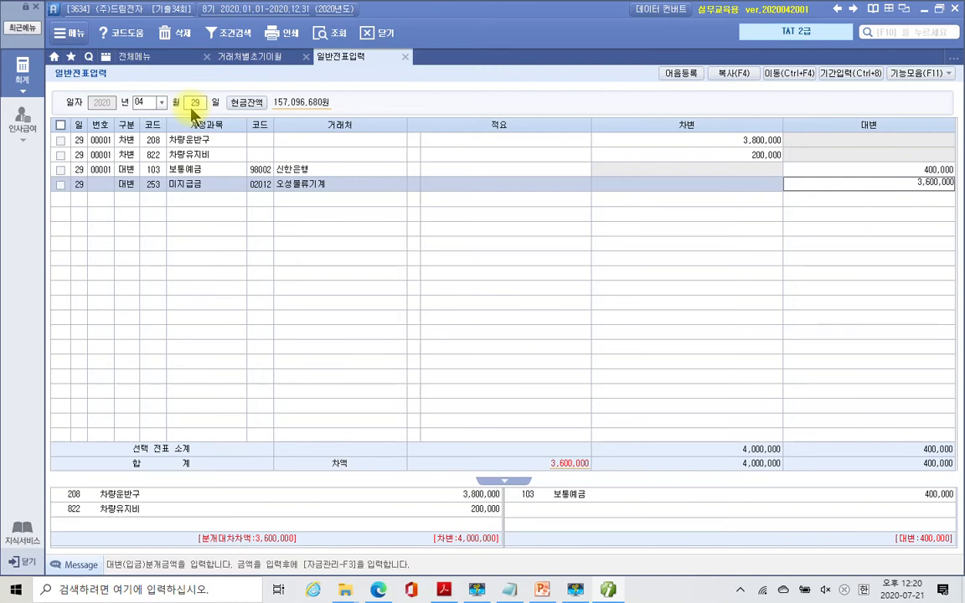
{"action": "key", "text": "Return"}
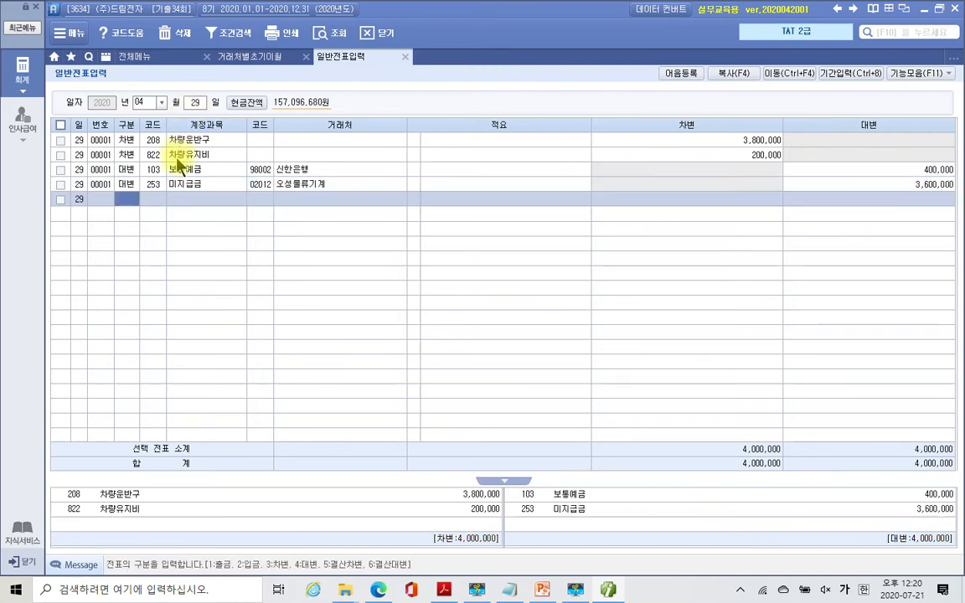
{"action": "left_click", "coordinate": [177, 159]}
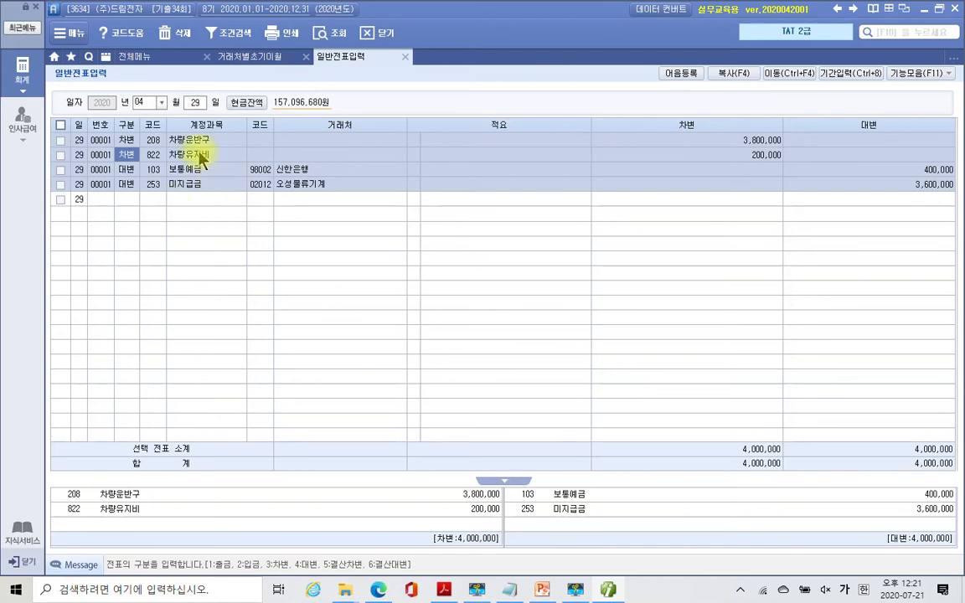
{"action": "key", "text": "Up"}
{"action": "key", "text": "Down"}
{"action": "key", "text": "Down"}
{"action": "key", "text": "Down"}
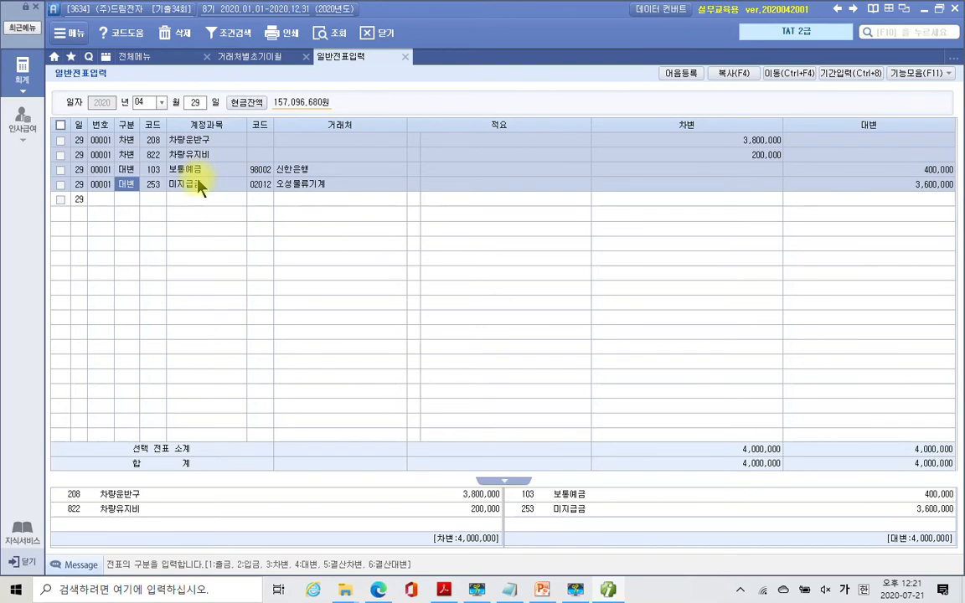
{"action": "key", "text": "Up"}
{"action": "key", "text": "Up"}
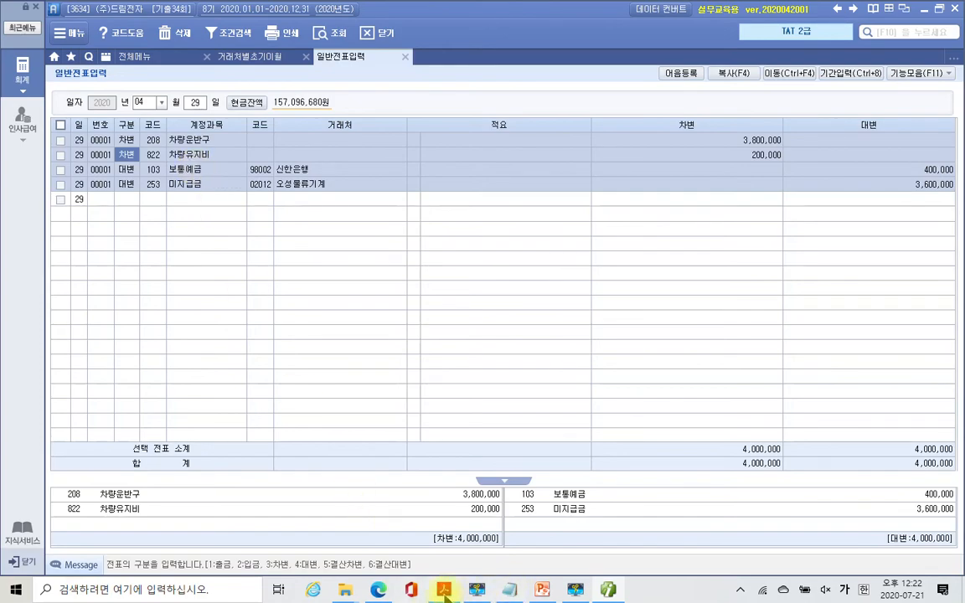
{"action": "left_click", "coordinate": [448, 555]}
- Highlight the 거래명세서 title and the 전자세금계산서 발행 heading in yellow
{"action": "scroll", "coordinate": [473, 395], "scroll_direction": "down", "scroll_amount": 5}
{"action": "scroll", "coordinate": [473, 395], "scroll_direction": "down", "scroll_amount": 10}
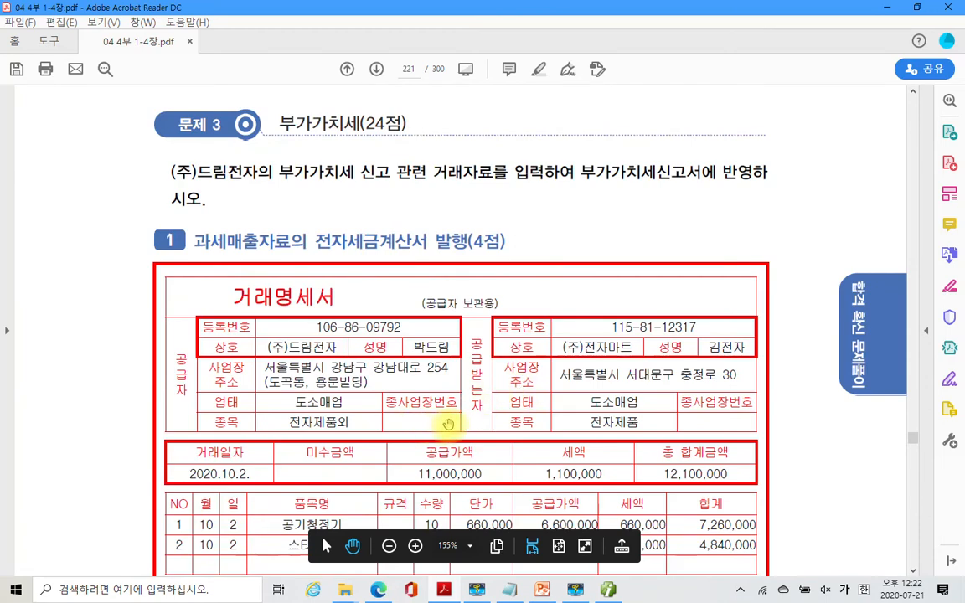
{"action": "scroll", "coordinate": [449, 423], "scroll_direction": "down", "scroll_amount": 1}
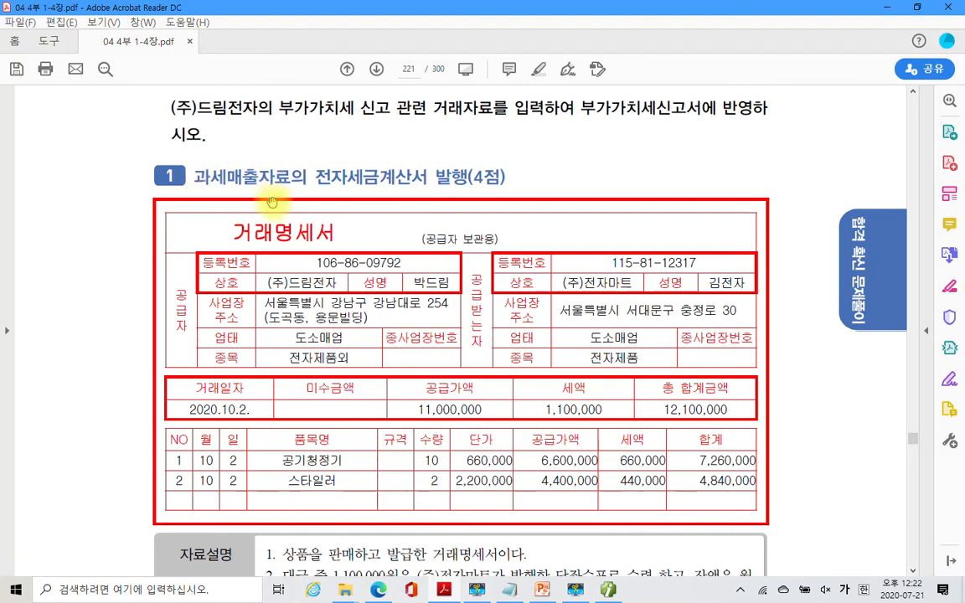
{"action": "left_click_drag", "start_coordinate": [235, 230], "coordinate": [332, 241]}
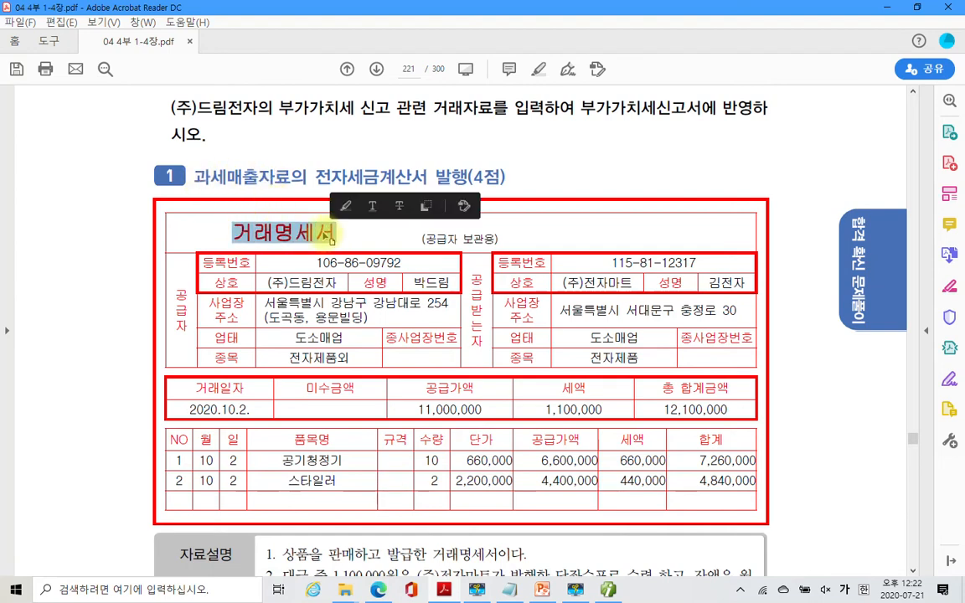
{"action": "right_click", "coordinate": [332, 240]}
{"action": "left_click", "coordinate": [335, 261]}
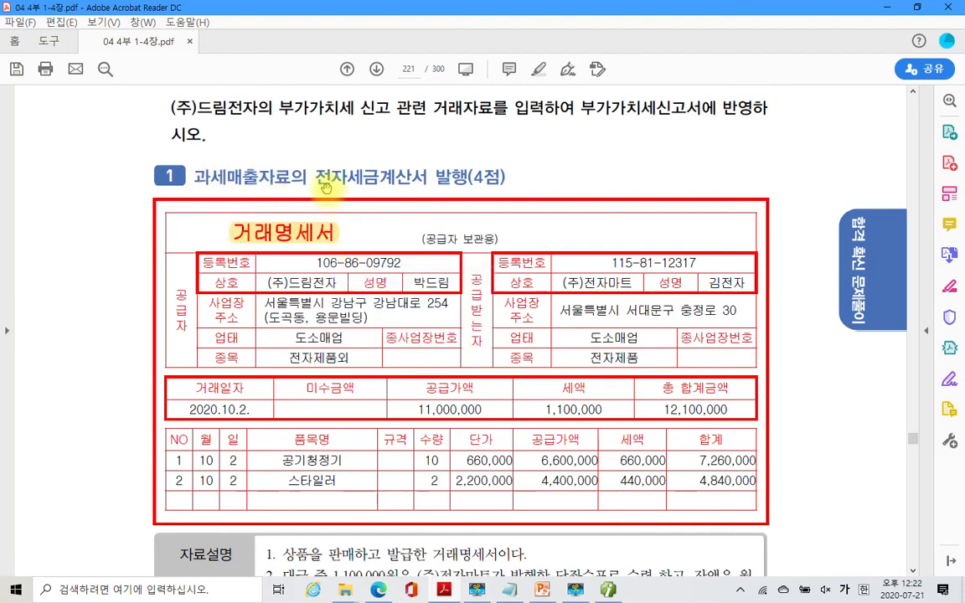
{"action": "left_click_drag", "start_coordinate": [317, 177], "coordinate": [466, 177]}
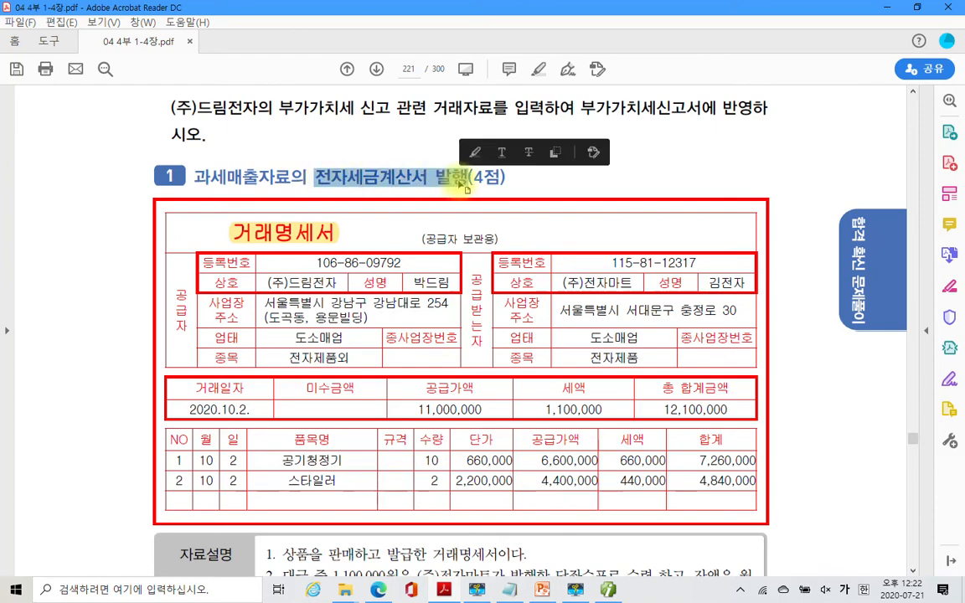
{"action": "right_click", "coordinate": [467, 178]}
{"action": "left_click", "coordinate": [493, 223]}
{"action": "scroll", "coordinate": [419, 248], "scroll_direction": "down", "scroll_amount": 5}
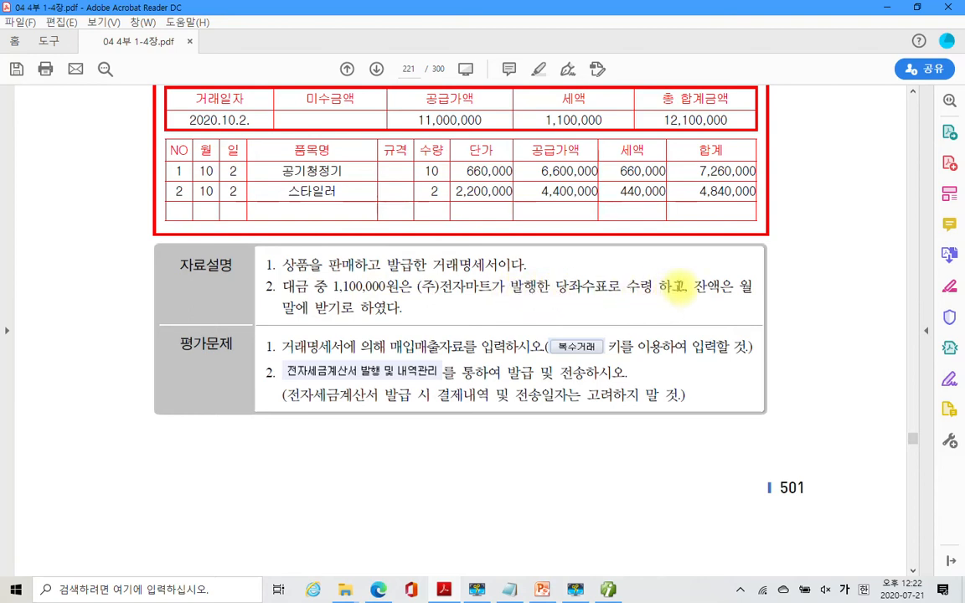
- Highlight the cheque receipt phrase in yellow and add a red note above it
{"action": "left_click_drag", "start_coordinate": [687, 287], "coordinate": [483, 293]}
{"action": "right_click", "coordinate": [483, 293]}
{"action": "left_click", "coordinate": [519, 314]}
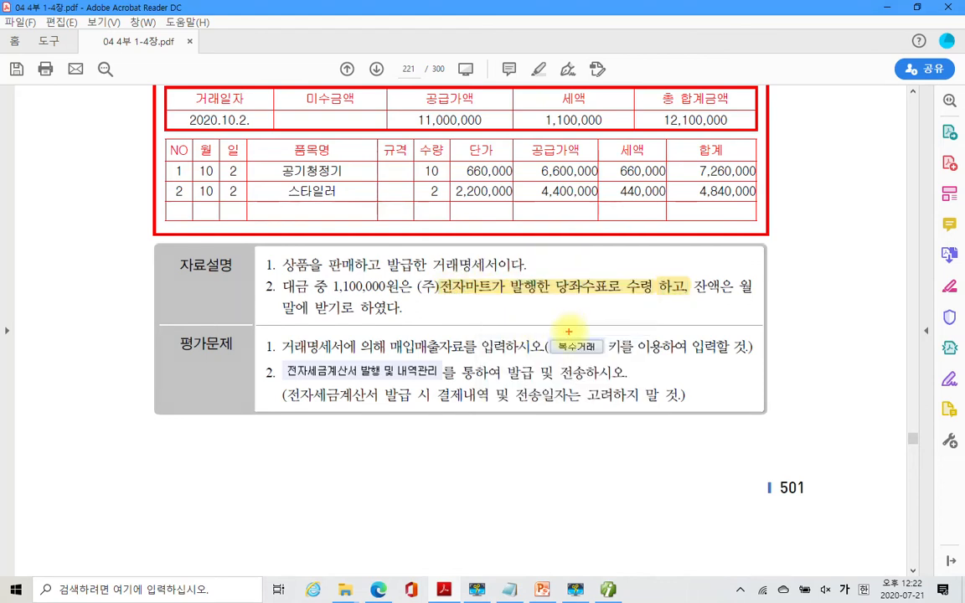
{"action": "left_click_drag", "start_coordinate": [568, 265], "coordinate": [588, 255]}
{"action": "left_click_drag", "start_coordinate": [597, 209], "coordinate": [612, 223]}
{"action": "mouse_move", "coordinate": [588, 243]}
{"action": "left_mouse_down"}
{"action": "mouse_move", "coordinate": [614, 253]}
{"action": "mouse_move", "coordinate": [617, 245]}
{"action": "left_mouse_up"}
{"action": "mouse_move", "coordinate": [618, 240]}
{"action": "left_mouse_down"}
{"action": "mouse_move", "coordinate": [635, 234]}
{"action": "mouse_move", "coordinate": [636, 250]}
{"action": "left_mouse_up"}
{"action": "left_click_drag", "start_coordinate": [624, 257], "coordinate": [642, 262]}
{"action": "mouse_move", "coordinate": [643, 219]}
{"action": "left_mouse_down"}
{"action": "mouse_move", "coordinate": [650, 233]}
{"action": "mouse_move", "coordinate": [671, 237]}
{"action": "mouse_move", "coordinate": [675, 256]}
{"action": "left_mouse_up"}
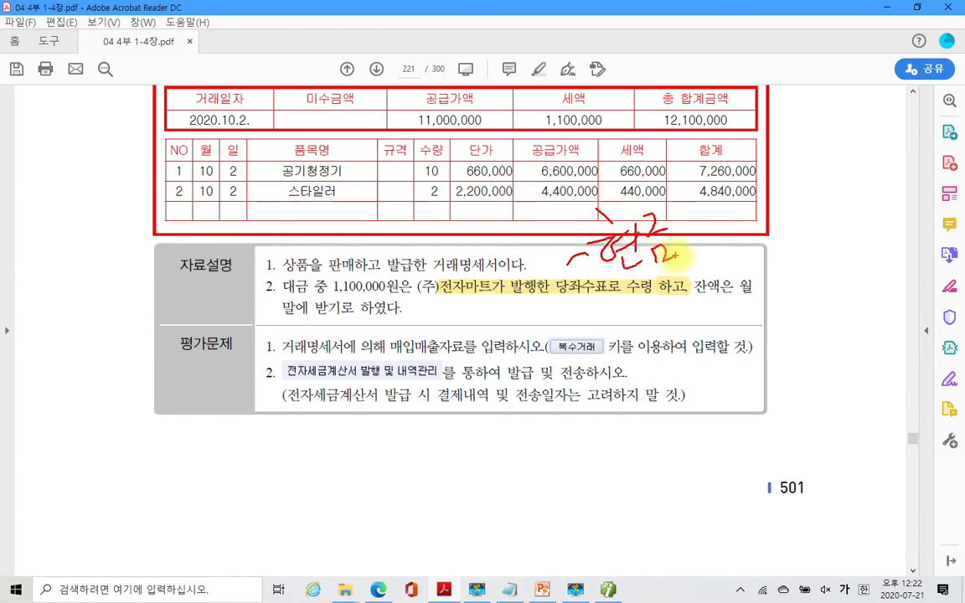
- Write 외상매출금 in red in the right margin and underline it
{"action": "mouse_move", "coordinate": [772, 266]}
{"action": "left_mouse_down"}
{"action": "mouse_move", "coordinate": [771, 279]}
{"action": "mouse_move", "coordinate": [772, 268]}
{"action": "left_mouse_up"}
{"action": "left_click_drag", "start_coordinate": [778, 284], "coordinate": [780, 298]}
{"action": "left_click_drag", "start_coordinate": [765, 300], "coordinate": [794, 289]}
{"action": "mouse_move", "coordinate": [799, 241]}
{"action": "left_mouse_down"}
{"action": "mouse_move", "coordinate": [801, 328]}
{"action": "mouse_move", "coordinate": [805, 270]}
{"action": "left_mouse_up"}
{"action": "mouse_move", "coordinate": [810, 267]}
{"action": "left_mouse_down"}
{"action": "mouse_move", "coordinate": [827, 272]}
{"action": "mouse_move", "coordinate": [825, 289]}
{"action": "mouse_move", "coordinate": [838, 259]}
{"action": "mouse_move", "coordinate": [873, 306]}
{"action": "mouse_move", "coordinate": [869, 298]}
{"action": "mouse_move", "coordinate": [890, 276]}
{"action": "mouse_move", "coordinate": [912, 285]}
{"action": "mouse_move", "coordinate": [926, 277]}
{"action": "left_mouse_up"}
{"action": "left_click_drag", "start_coordinate": [780, 344], "coordinate": [937, 286]}
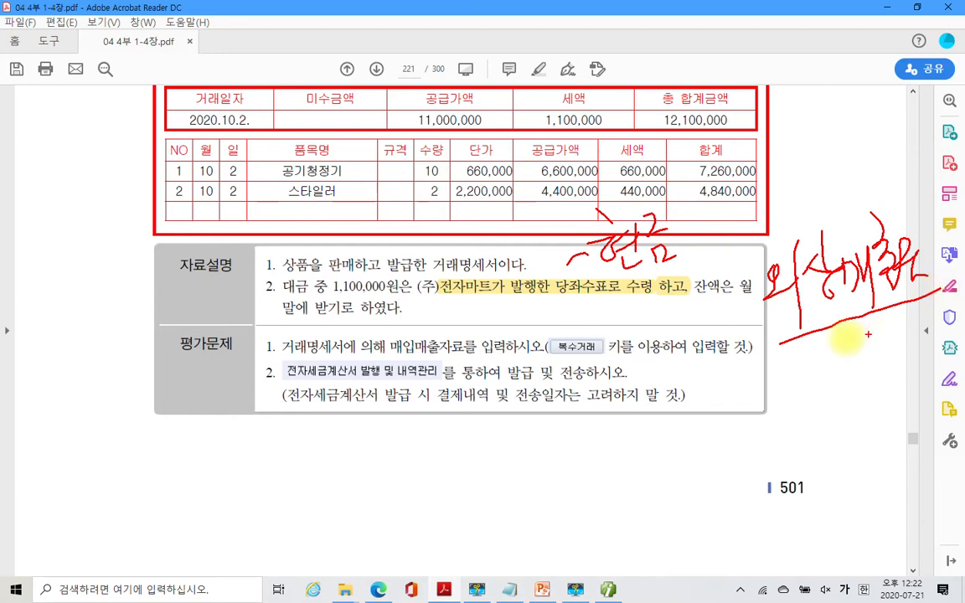
- Mark up the task terms, cross out 결제내역 and 전송일자, then erase all pen marks
{"action": "mouse_move", "coordinate": [282, 359]}
{"action": "left_mouse_down"}
{"action": "mouse_move", "coordinate": [532, 360]}
{"action": "mouse_move", "coordinate": [593, 337]}
{"action": "left_mouse_up"}
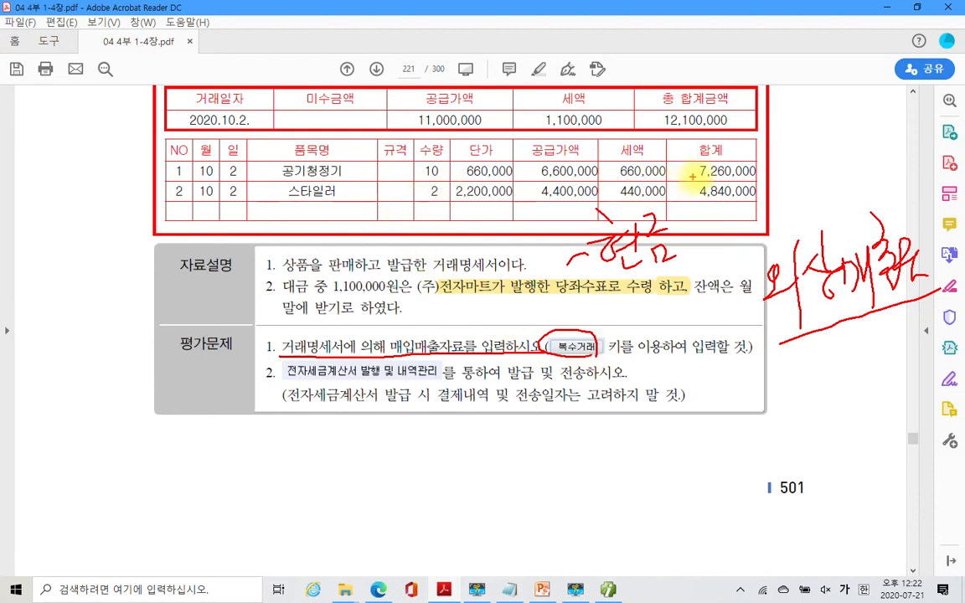
{"action": "left_click_drag", "start_coordinate": [620, 178], "coordinate": [655, 180]}
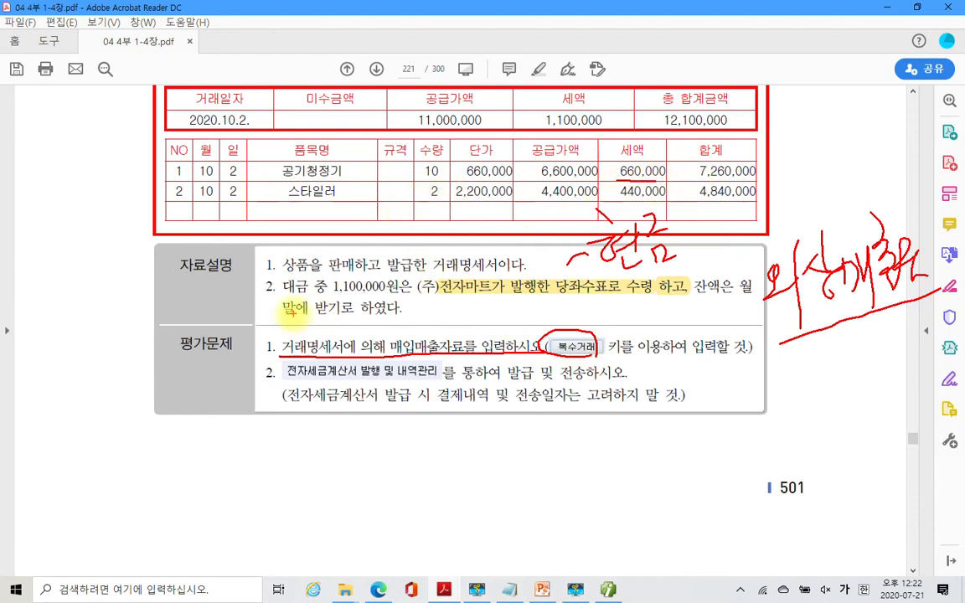
{"action": "mouse_move", "coordinate": [91, 270]}
{"action": "left_mouse_down"}
{"action": "mouse_move", "coordinate": [82, 298]}
{"action": "mouse_move", "coordinate": [100, 299]}
{"action": "left_mouse_up"}
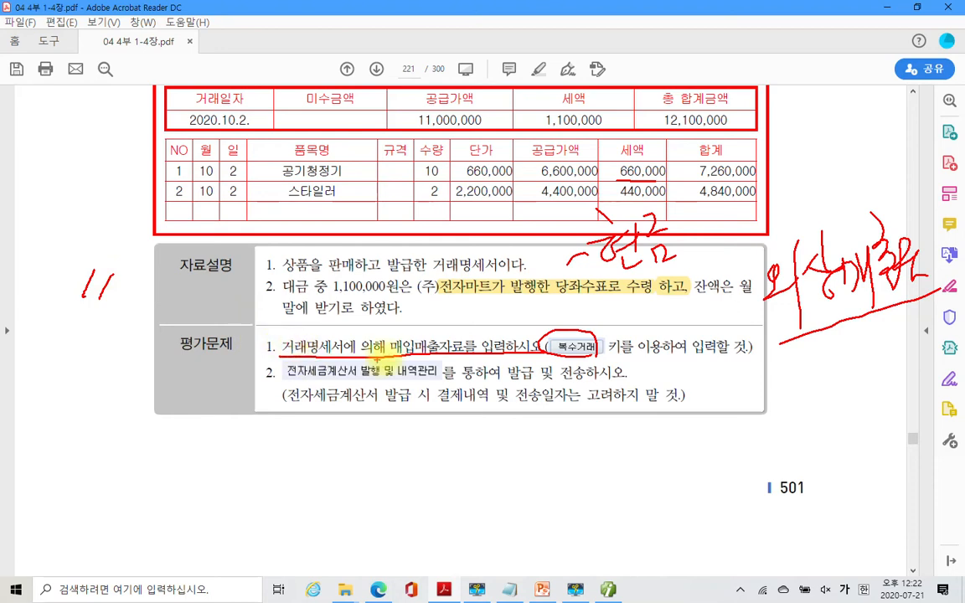
{"action": "mouse_move", "coordinate": [387, 352]}
{"action": "left_mouse_down"}
{"action": "mouse_move", "coordinate": [410, 329]}
{"action": "mouse_move", "coordinate": [470, 350]}
{"action": "left_mouse_up"}
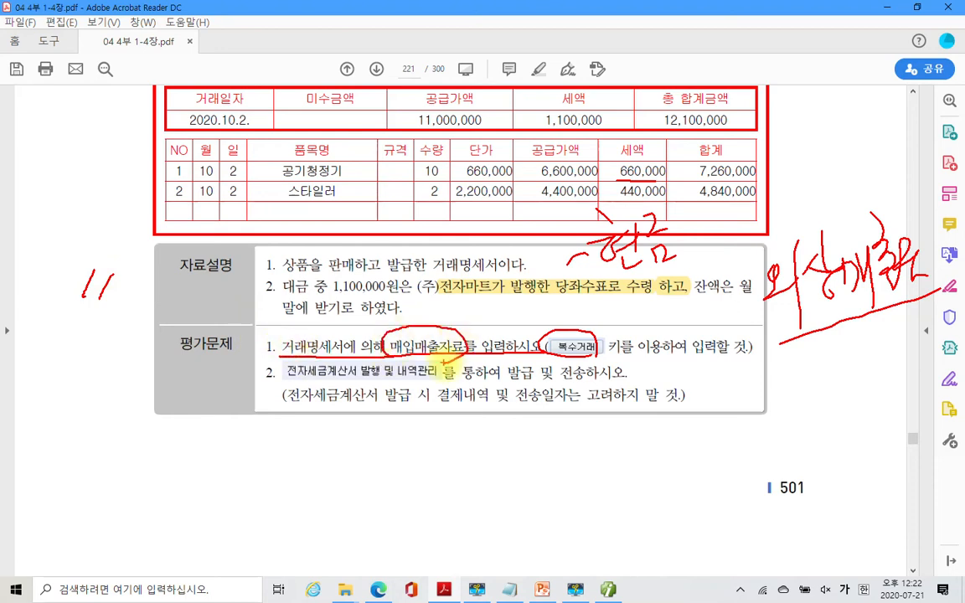
{"action": "left_click_drag", "start_coordinate": [277, 385], "coordinate": [627, 367]}
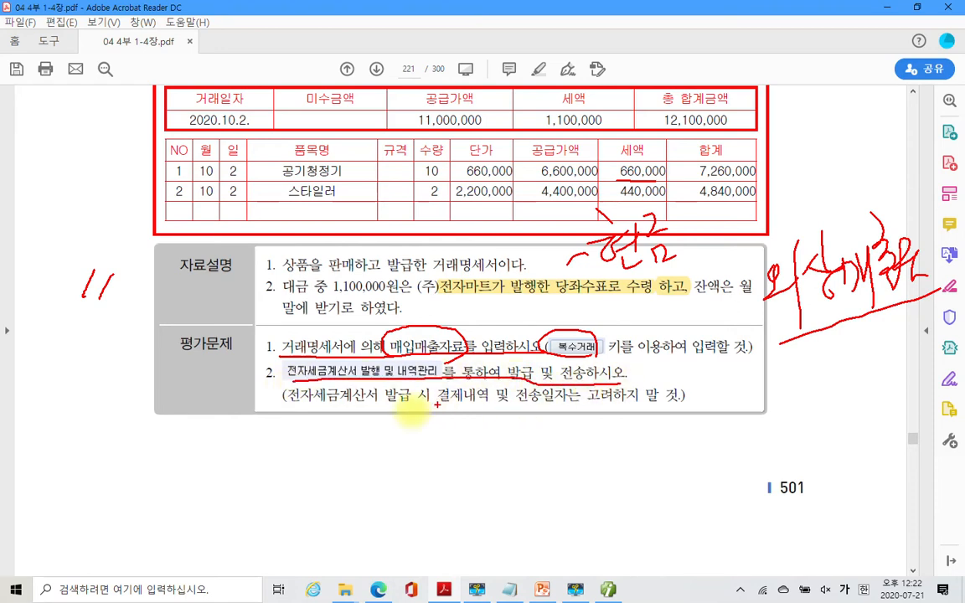
{"action": "left_click_drag", "start_coordinate": [285, 410], "coordinate": [685, 404]}
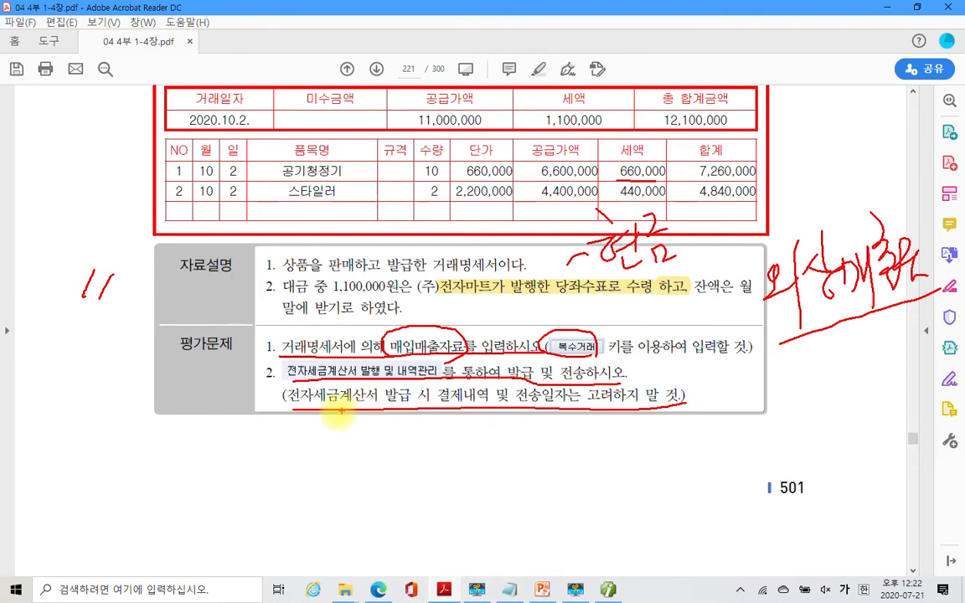
{"action": "left_click_drag", "start_coordinate": [439, 401], "coordinate": [491, 409]}
{"action": "mouse_move", "coordinate": [557, 412]}
{"action": "left_mouse_down"}
{"action": "mouse_move", "coordinate": [530, 394]}
{"action": "mouse_move", "coordinate": [569, 413]}
{"action": "left_mouse_up"}
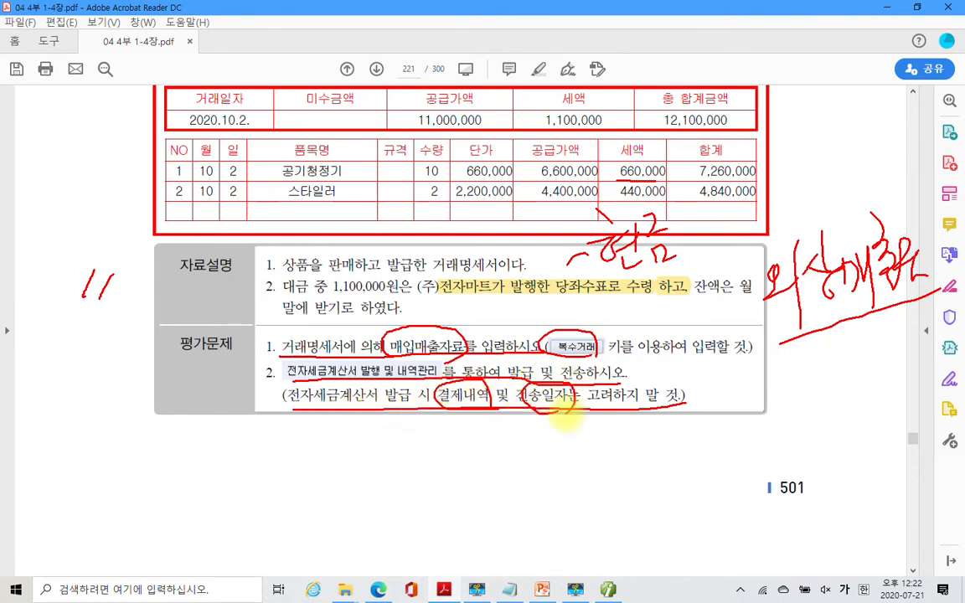
{"action": "mouse_move", "coordinate": [453, 423]}
{"action": "left_mouse_down"}
{"action": "mouse_move", "coordinate": [440, 439]}
{"action": "mouse_move", "coordinate": [486, 439]}
{"action": "left_mouse_up"}
{"action": "mouse_move", "coordinate": [563, 423]}
{"action": "left_mouse_down"}
{"action": "mouse_move", "coordinate": [549, 444]}
{"action": "mouse_move", "coordinate": [570, 442]}
{"action": "left_mouse_up"}
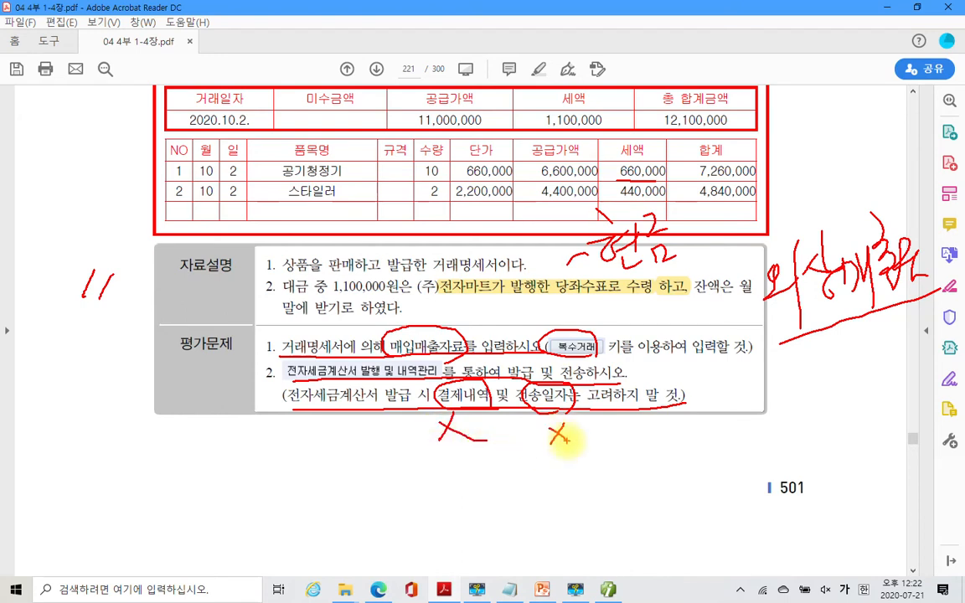
{"action": "key", "text": "Escape"}
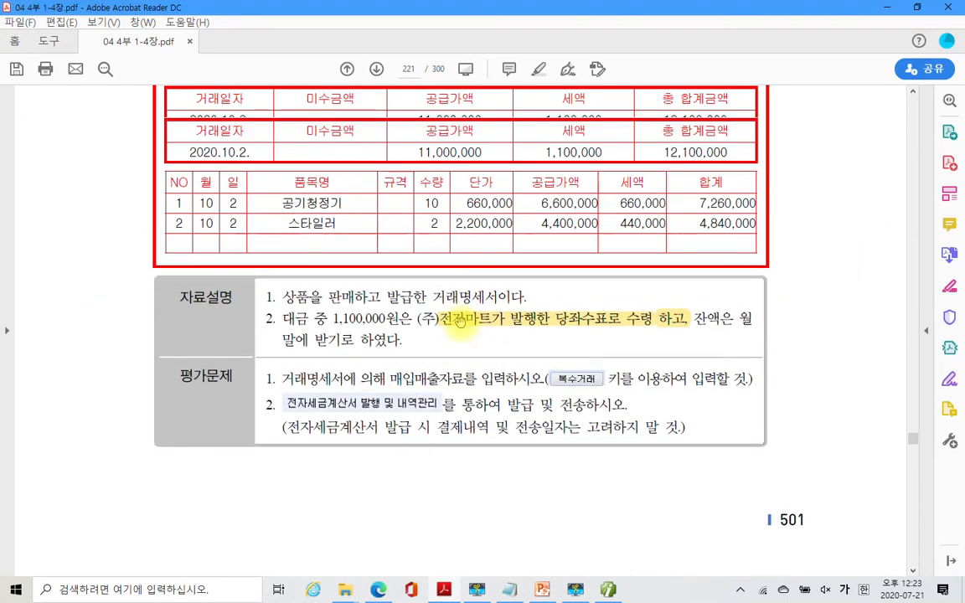
- Circle the 2020.10.2. transaction date in blue, clear it, and switch to Smart A
{"action": "scroll", "coordinate": [285, 310], "scroll_direction": "up", "scroll_amount": 3}
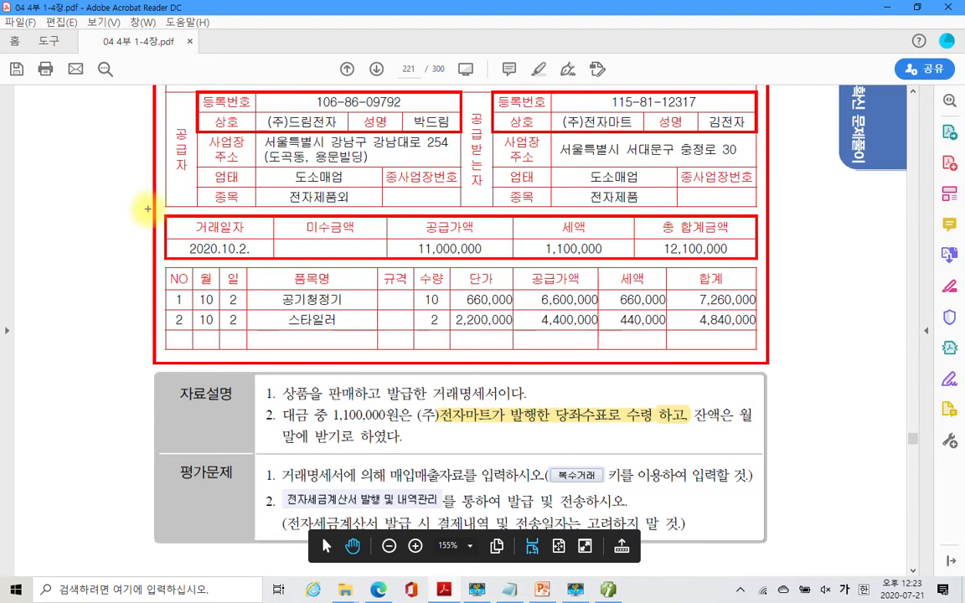
{"action": "mouse_move", "coordinate": [155, 205]}
{"action": "left_mouse_down"}
{"action": "mouse_move", "coordinate": [277, 272]}
{"action": "mouse_move", "coordinate": [168, 235]}
{"action": "mouse_move", "coordinate": [172, 213]}
{"action": "mouse_move", "coordinate": [251, 208]}
{"action": "left_mouse_up"}
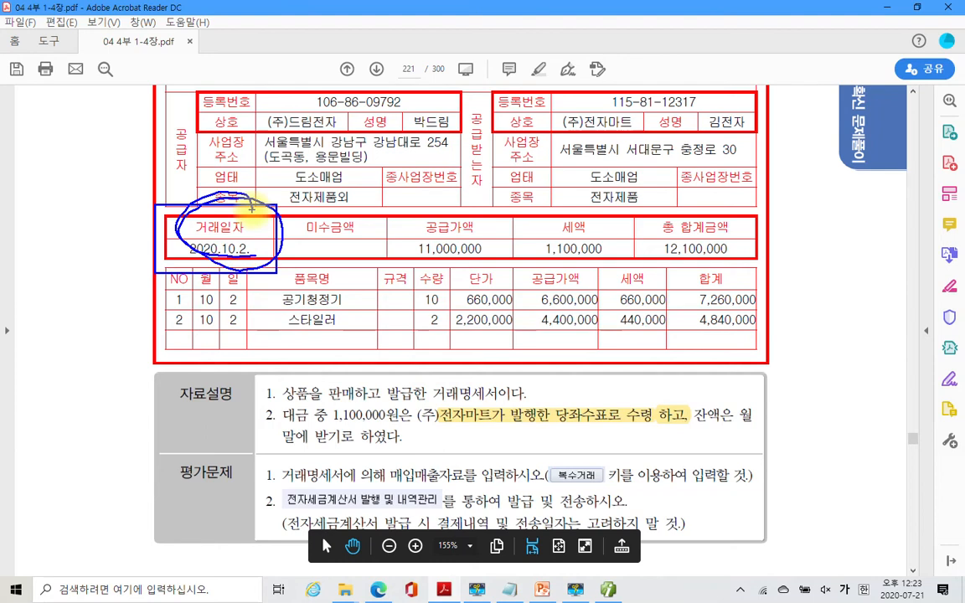
{"action": "left_click_drag", "start_coordinate": [251, 209], "coordinate": [115, 224]}
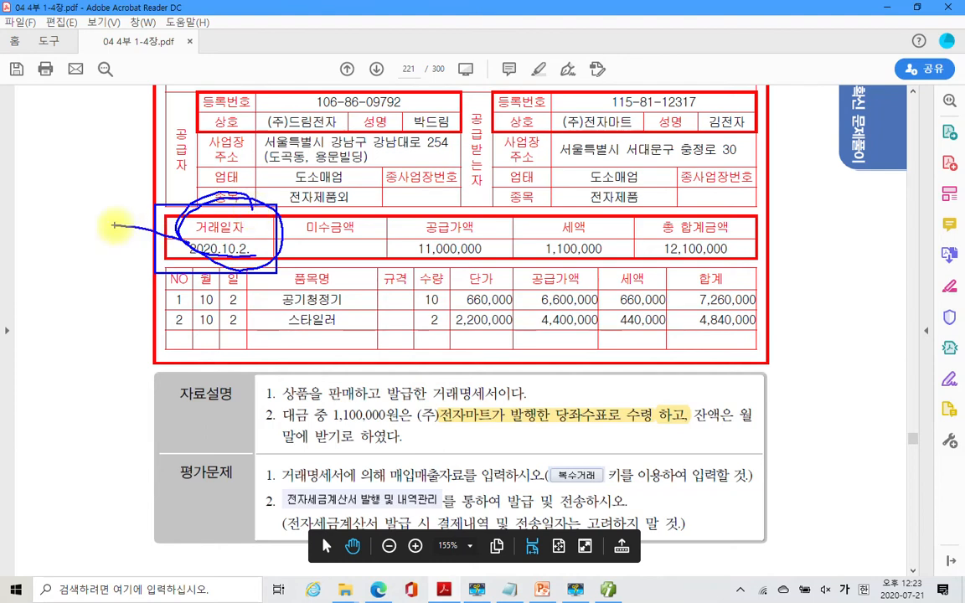
{"action": "left_click_drag", "start_coordinate": [115, 224], "coordinate": [275, 247]}
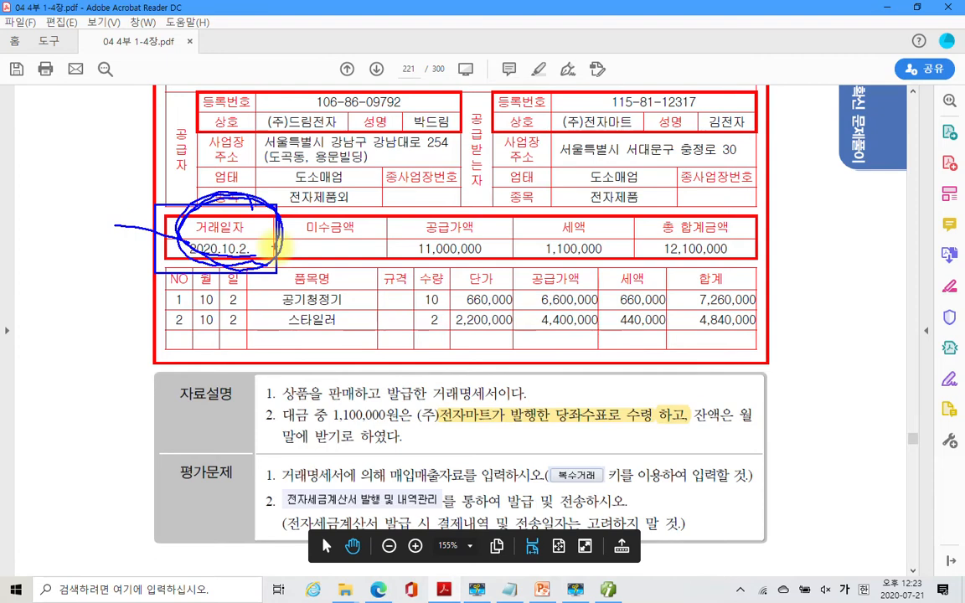
{"action": "mouse_move", "coordinate": [274, 250]}
{"action": "left_mouse_down"}
{"action": "mouse_move", "coordinate": [180, 217]}
{"action": "mouse_move", "coordinate": [266, 263]}
{"action": "mouse_move", "coordinate": [216, 243]}
{"action": "left_mouse_up"}
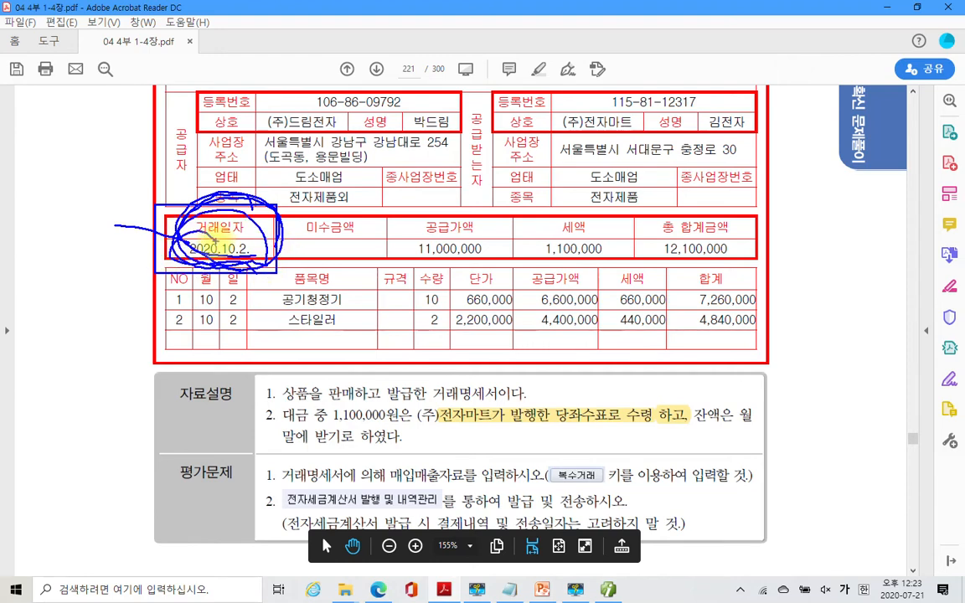
{"action": "key", "text": "Escape"}
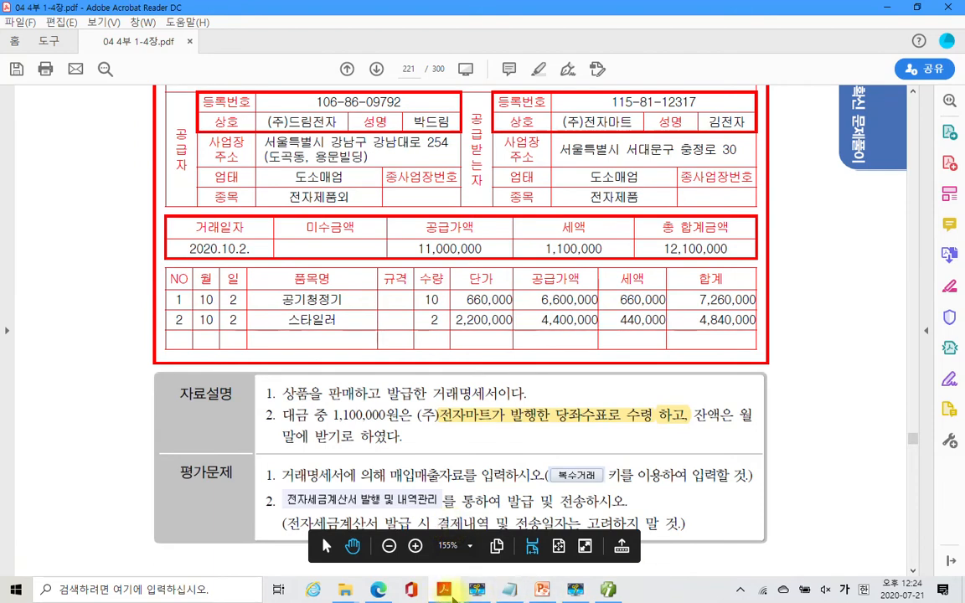
{"action": "mouse_move", "coordinate": [537, 591]}
{"action": "left_click", "coordinate": [610, 591]}
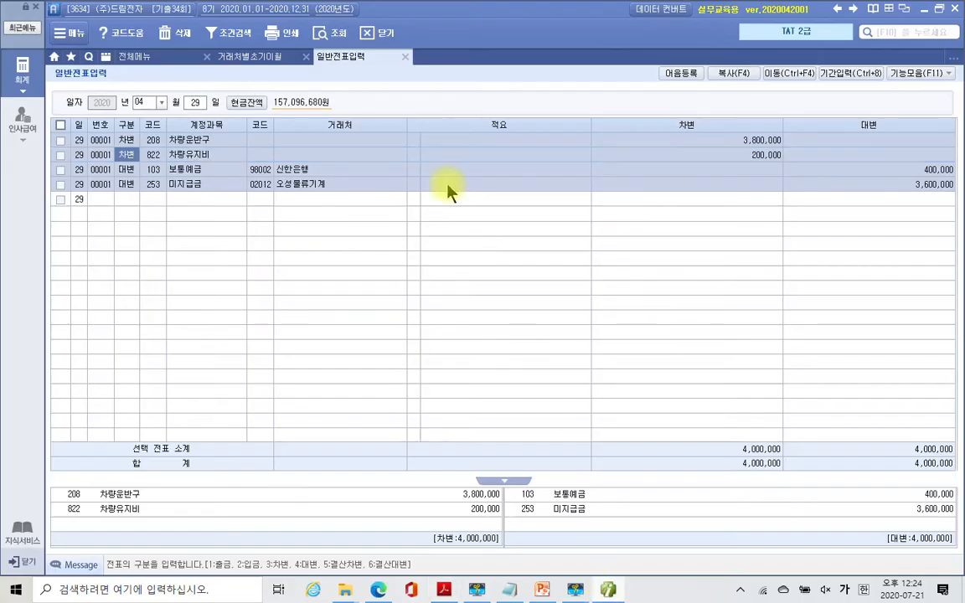
- Close the open screens and open 매입매출전표입력
{"action": "left_click", "coordinate": [404, 59]}
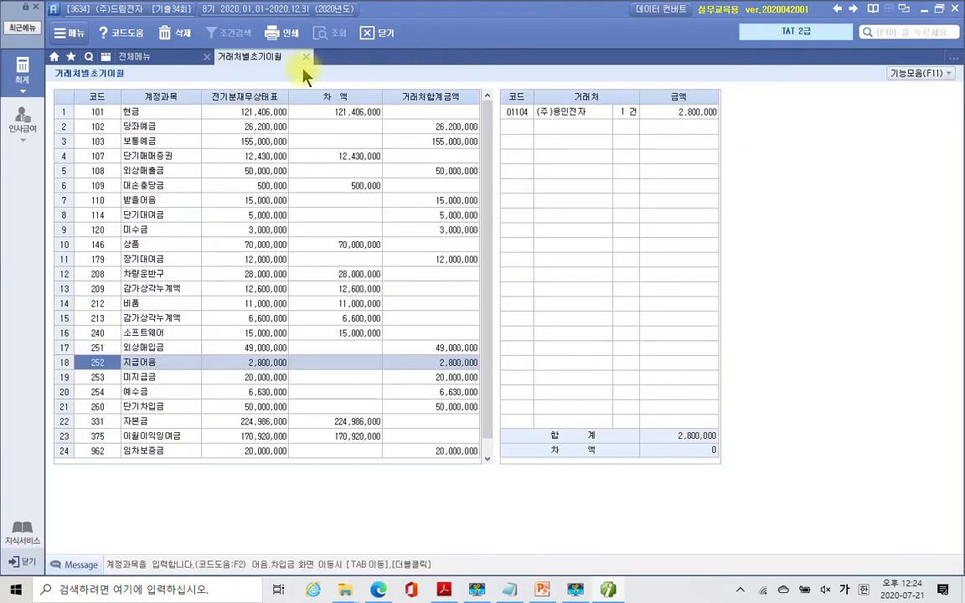
{"action": "left_click", "coordinate": [306, 57]}
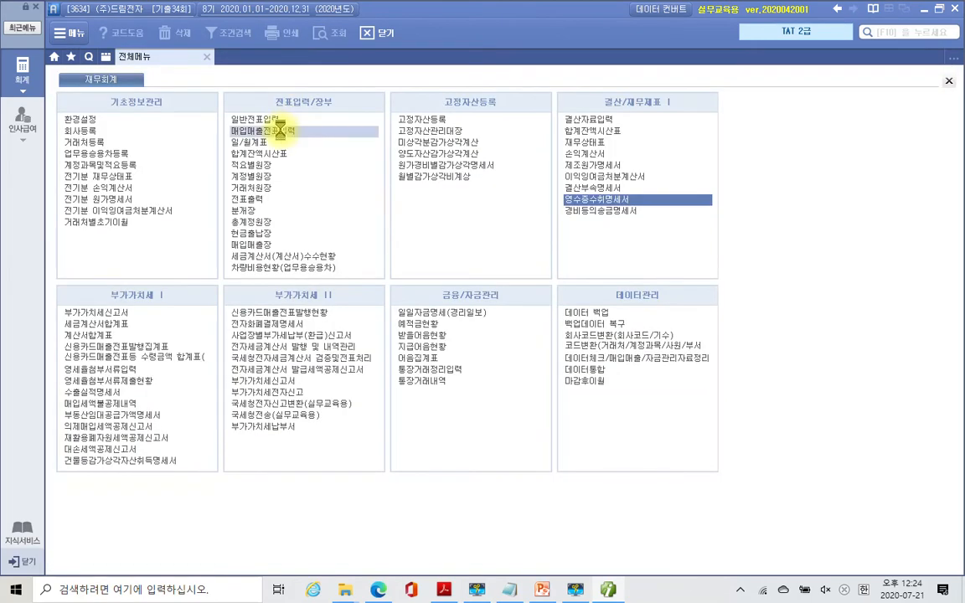
{"action": "left_click", "coordinate": [279, 130]}
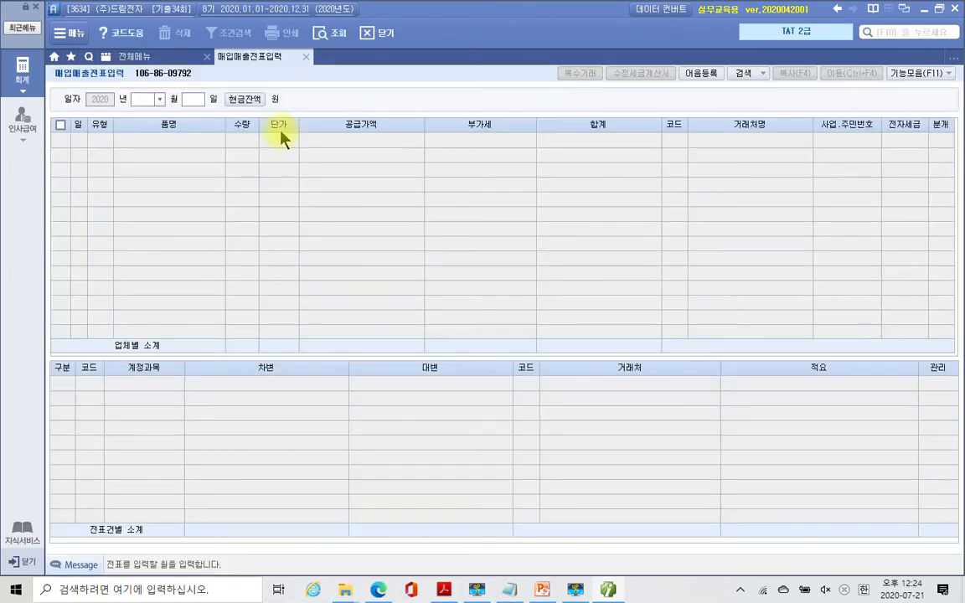
- Start an October 2 sales row of type 11 과세 and dismiss the 수정사유 window
{"action": "key", "text": "Return"}
{"action": "type", "text": "02"}
{"action": "key", "text": "Return"}
{"action": "key", "text": "Return"}
{"action": "type", "text": "11"}
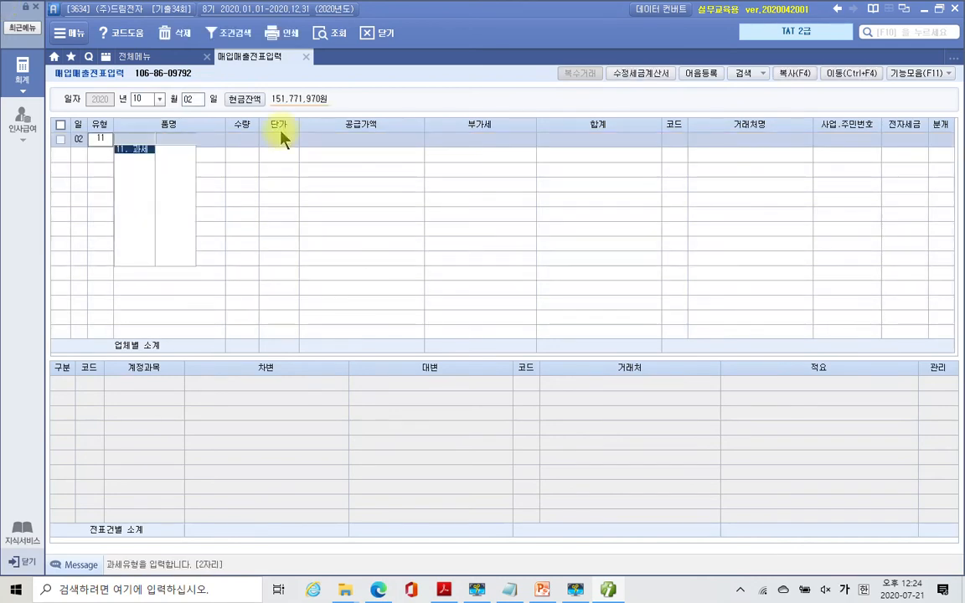
{"action": "key", "text": "Return"}
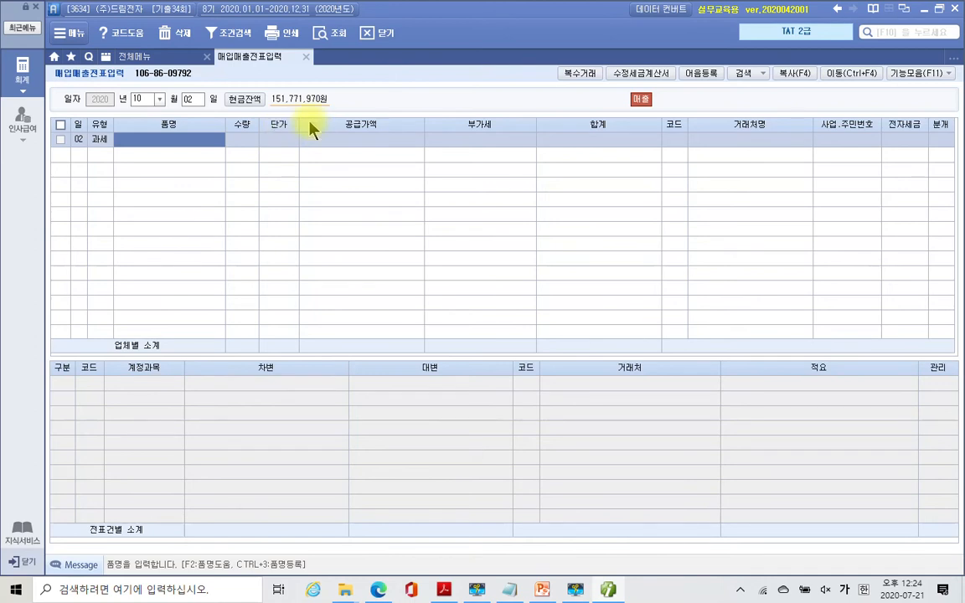
{"action": "left_click", "coordinate": [575, 77]}
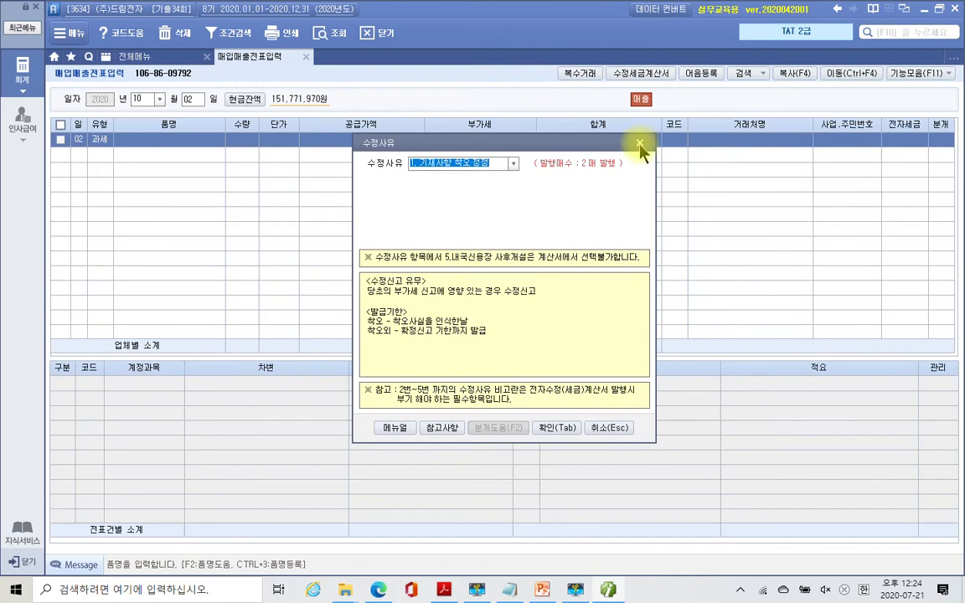
{"action": "left_click", "coordinate": [642, 145]}
- In the multiple-items entry, add 공기청정기, quantity 10 at unit price 660,000
{"action": "left_click", "coordinate": [585, 75]}
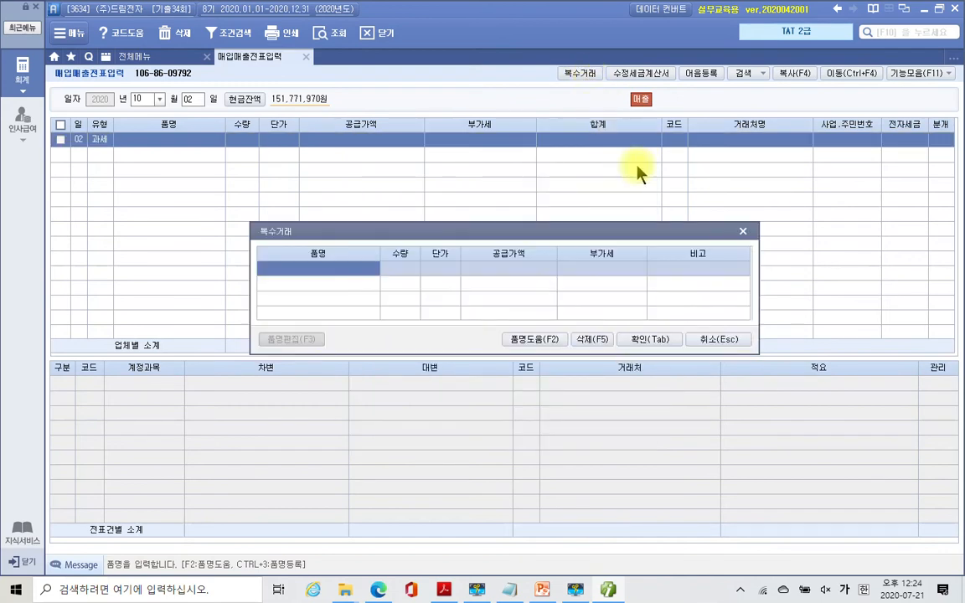
{"action": "type", "text": "공기청"}
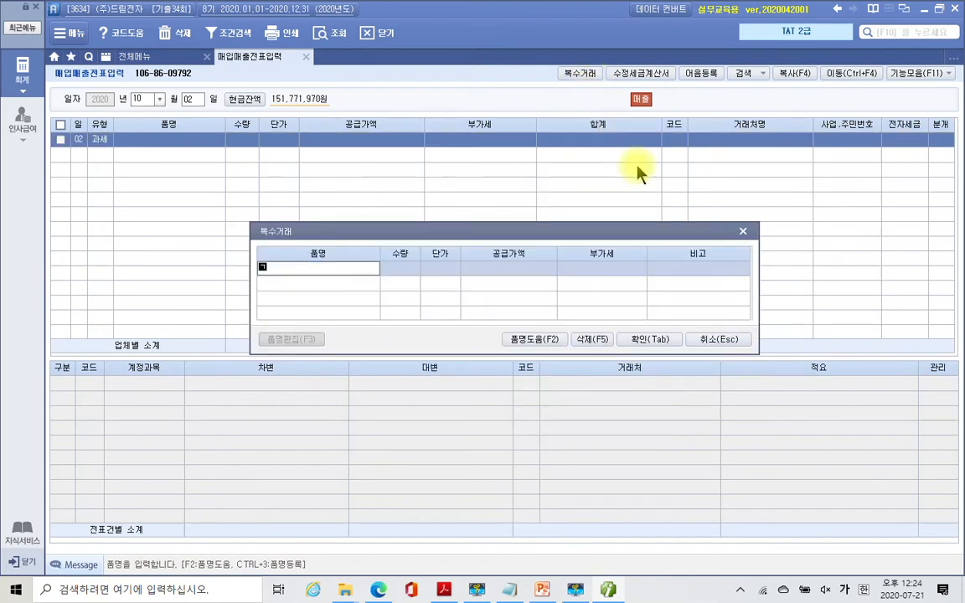
{"action": "type", "text": "정기"}
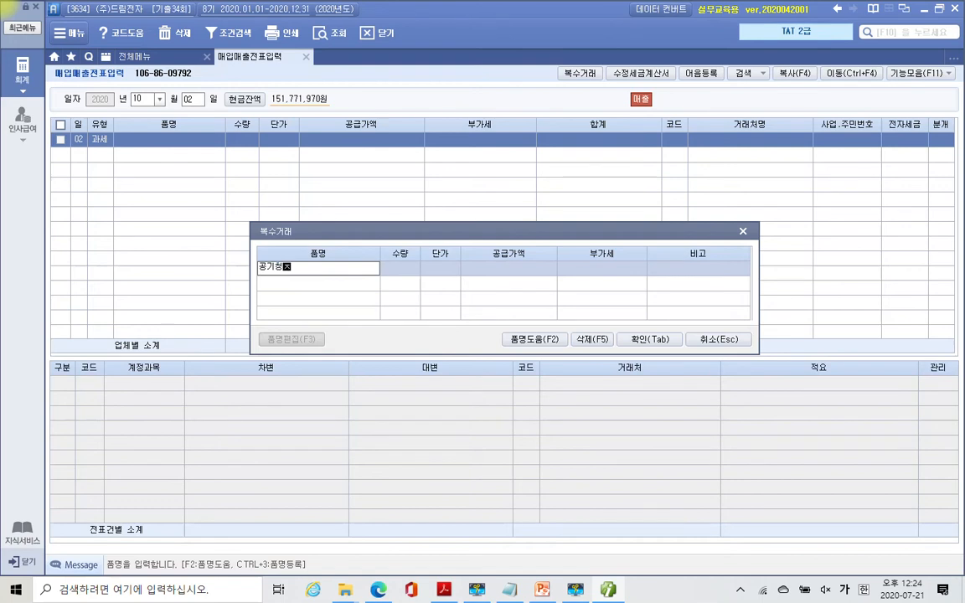
{"action": "key", "text": "Return"}
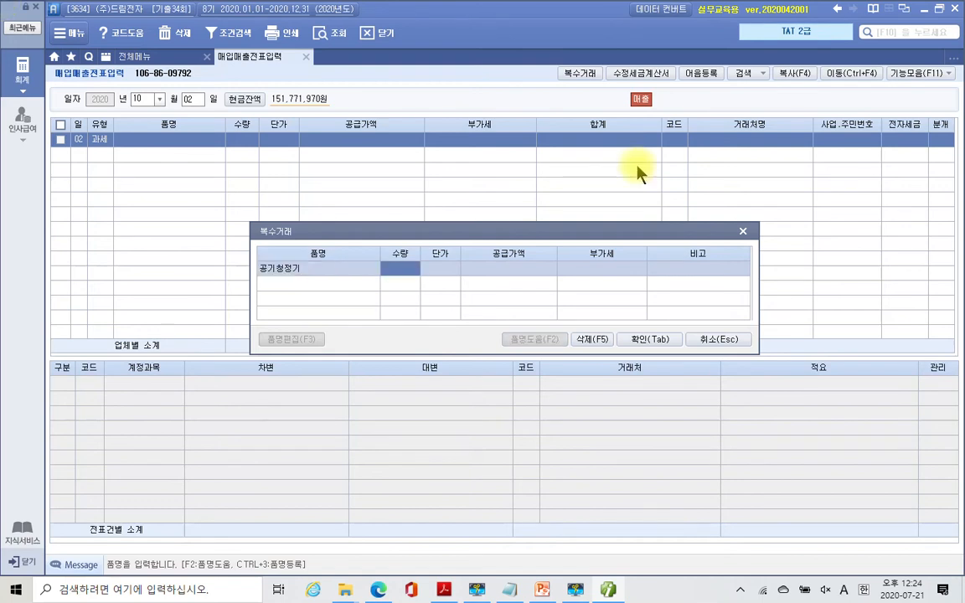
{"action": "type", "text": "10"}
{"action": "key", "text": "Return"}
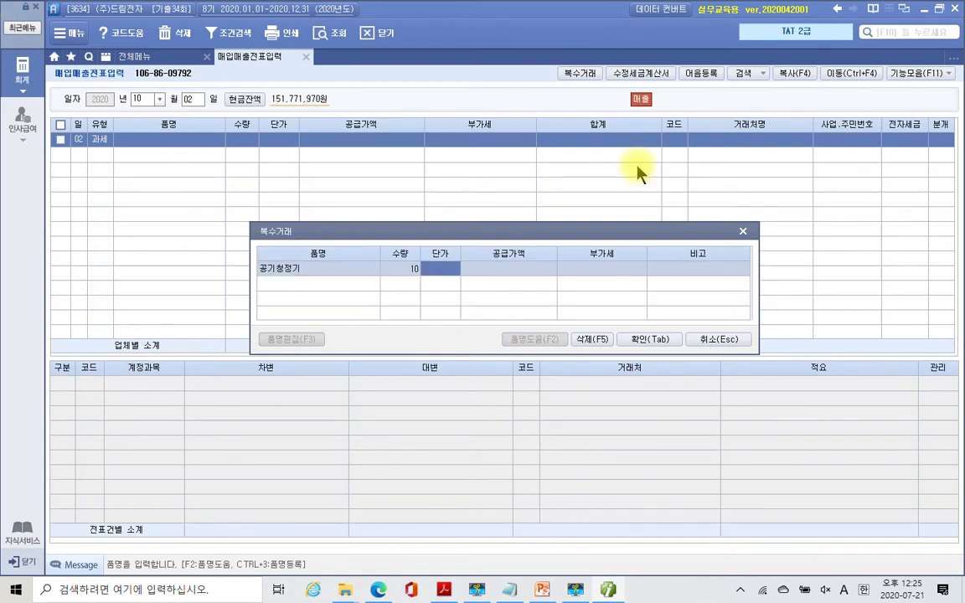
{"action": "type", "text": "6600000"}
{"action": "key", "text": "Return"}
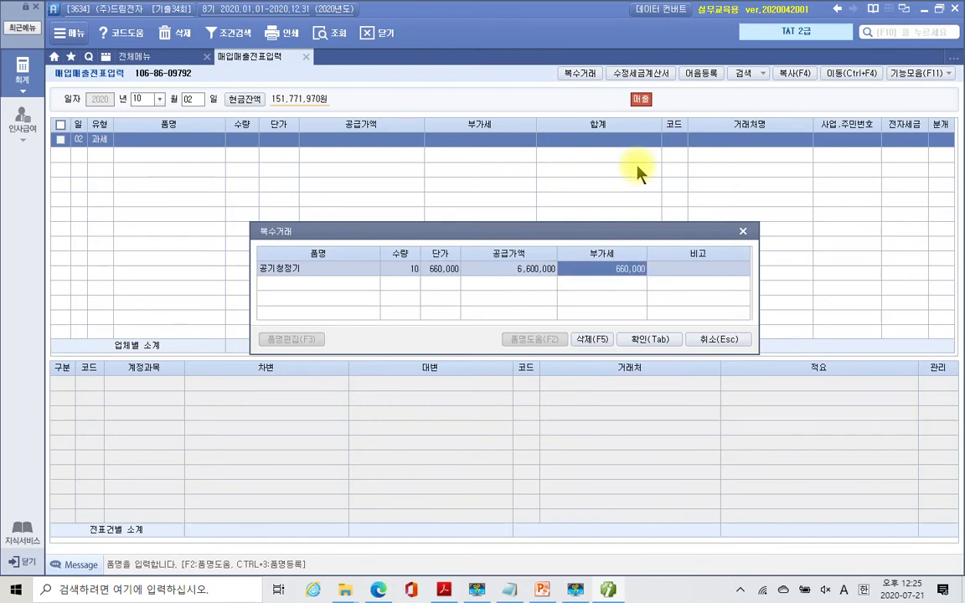
{"action": "key", "text": "Return"}
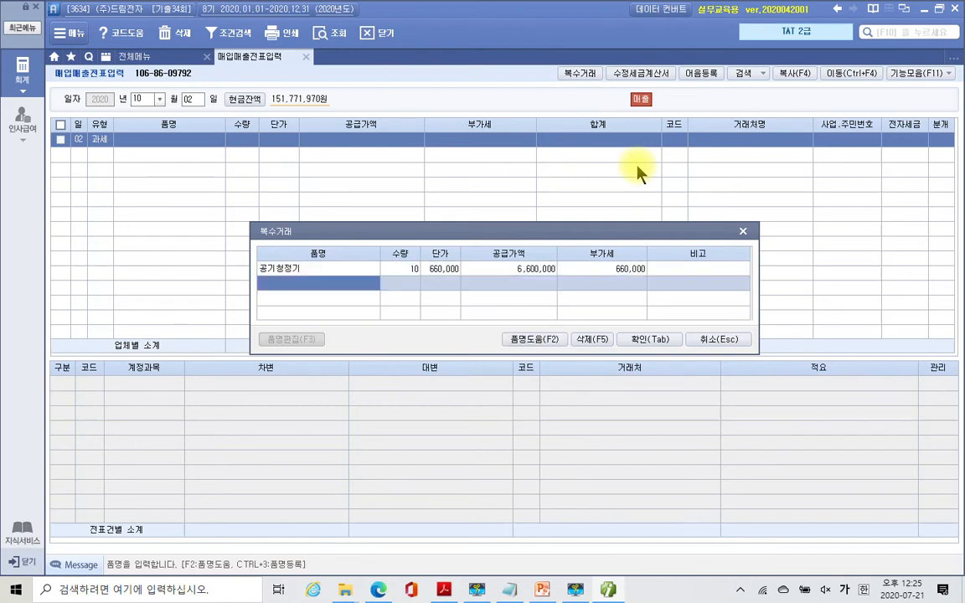
- Add 스타일러, quantity 2 at 2,200,000, carrying the totals into the sale row
{"action": "type", "text": "스팀"}
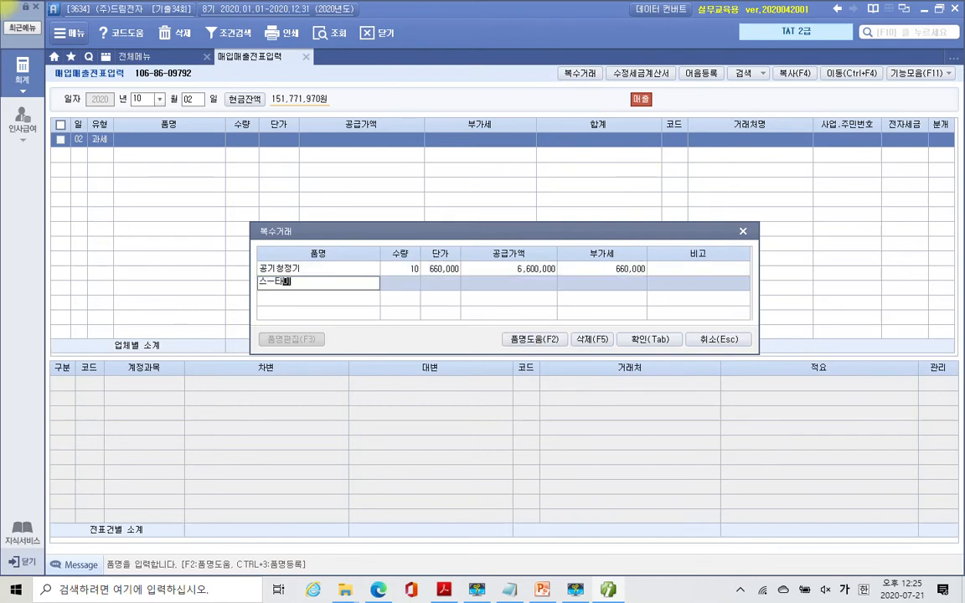
{"action": "type", "text": "일러"}
{"action": "key", "text": "Return"}
{"action": "type", "text": "2"}
{"action": "key", "text": "Return"}
{"action": "type", "text": "2,200,000"}
{"action": "key", "text": "Return"}
{"action": "key", "text": "Return"}
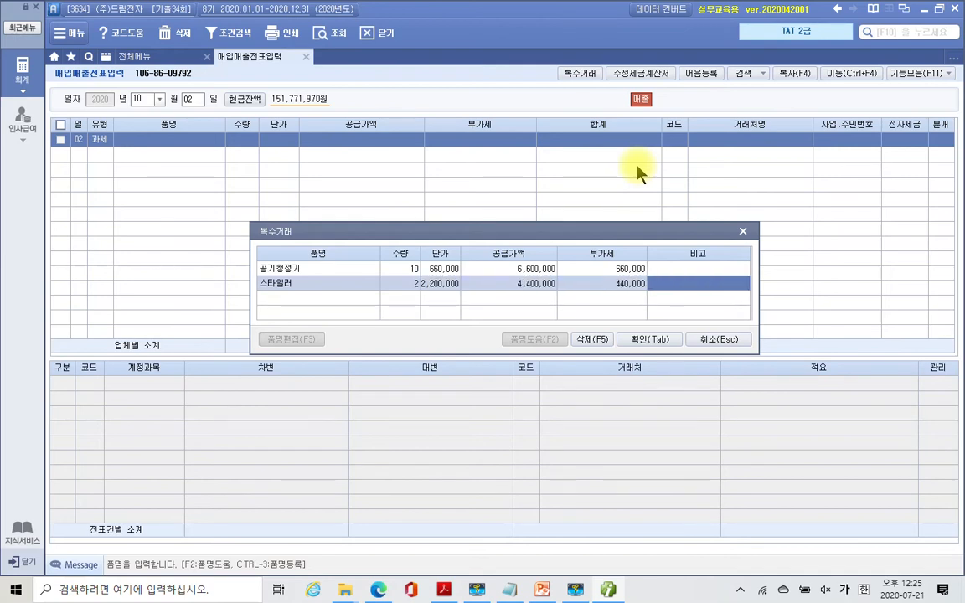
{"action": "key", "text": "Tab"}
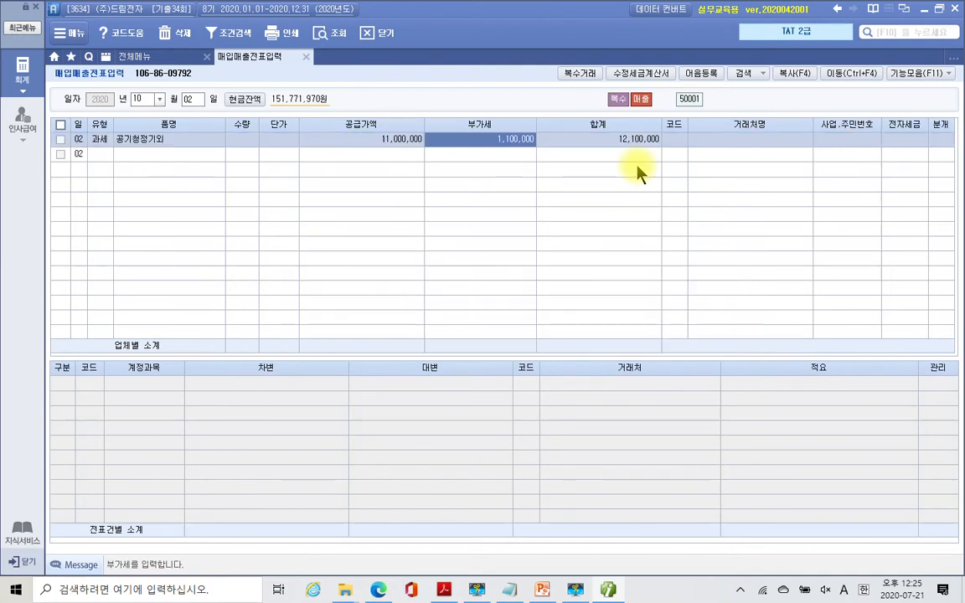
{"action": "key", "text": "Return"}
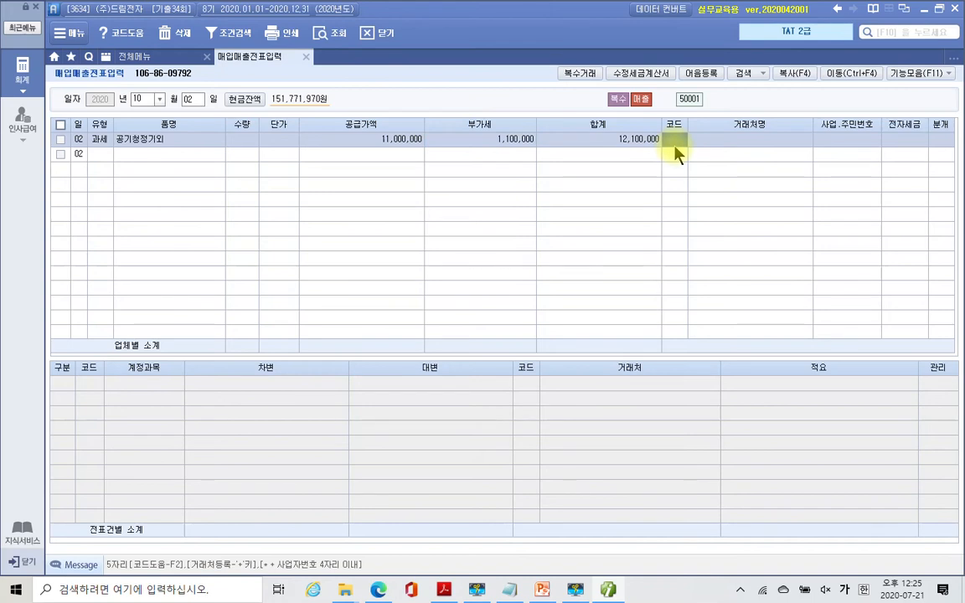
- Search customers for 전자 and choose 01121 (주)전자마트 for the sale
{"action": "type", "text": "전자"}
{"action": "key", "text": "Return"}
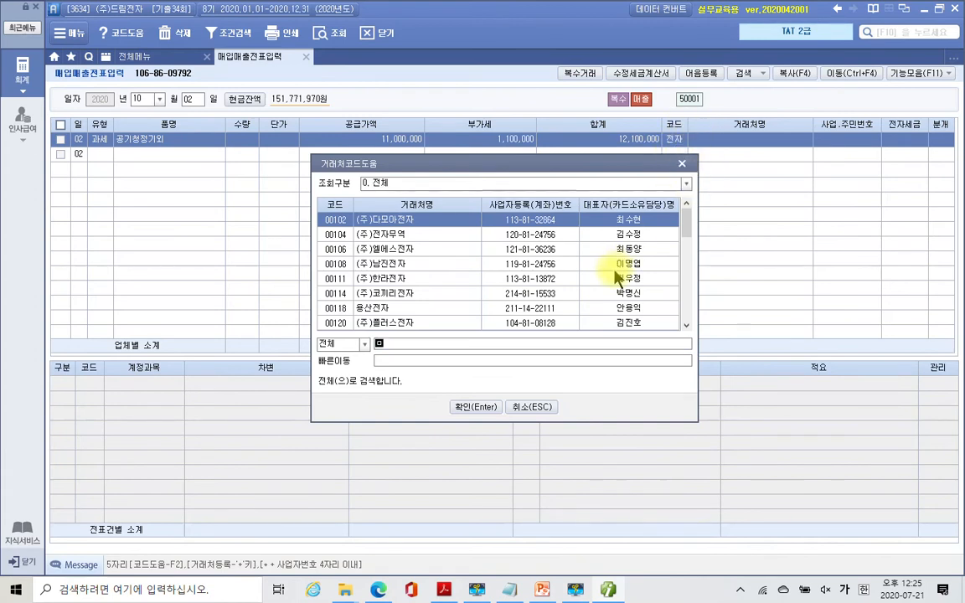
{"action": "type", "text": "마"}
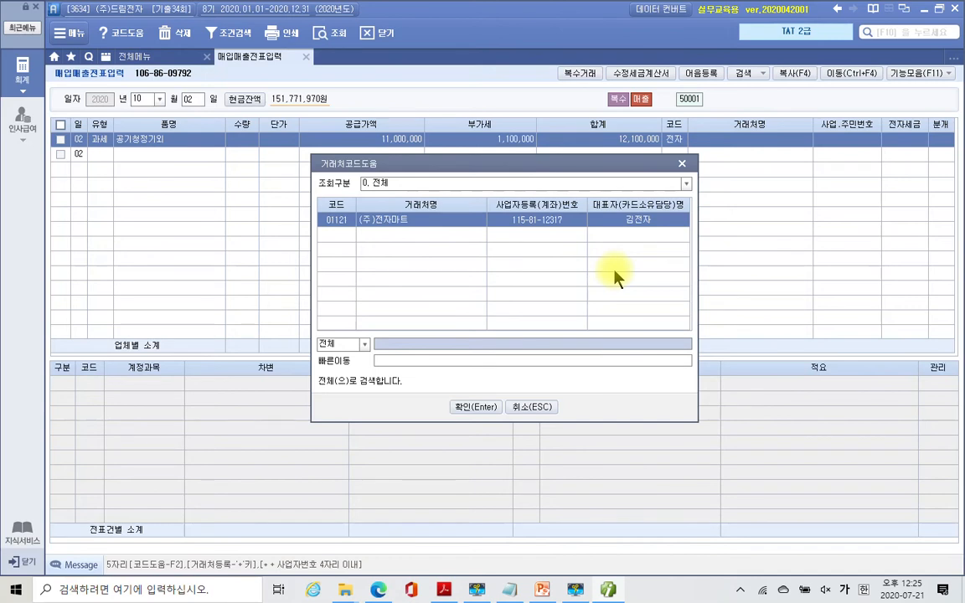
{"action": "key", "text": "Return"}
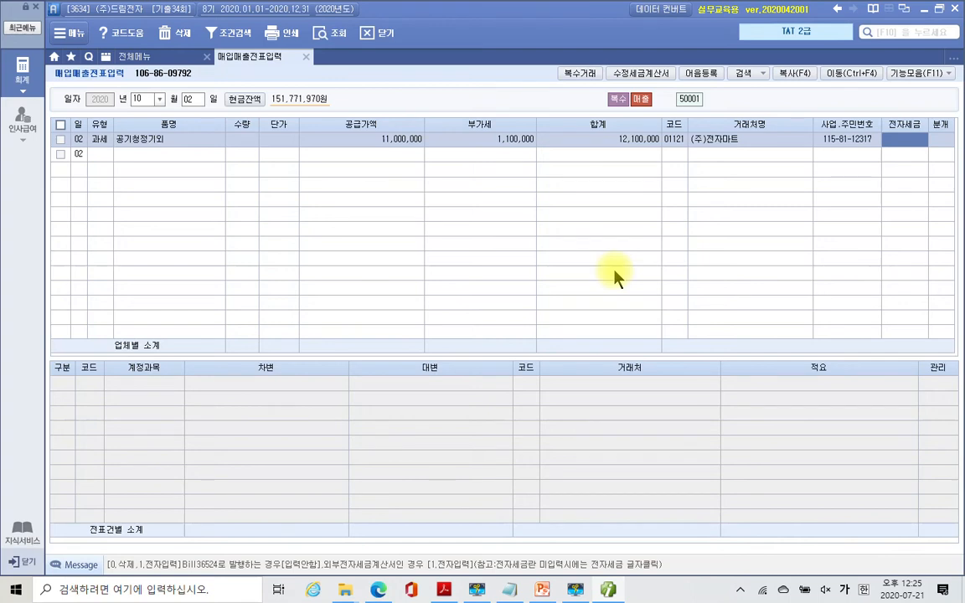
{"action": "key", "text": "Return"}
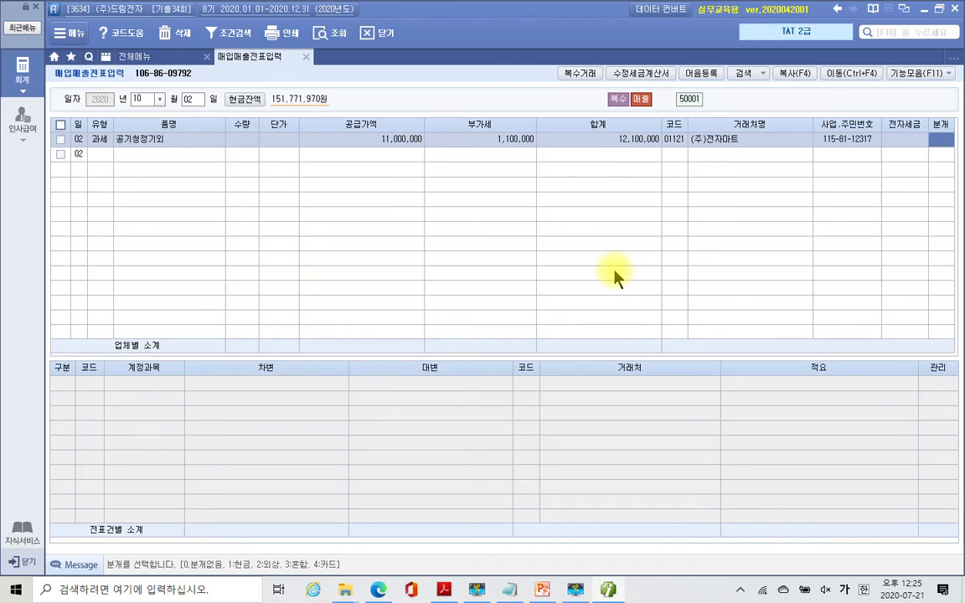
- Set the 분개 type to 3 (혼합) and start a new journal line below the credits
{"action": "type", "text": "3"}
{"action": "key", "text": "Return"}
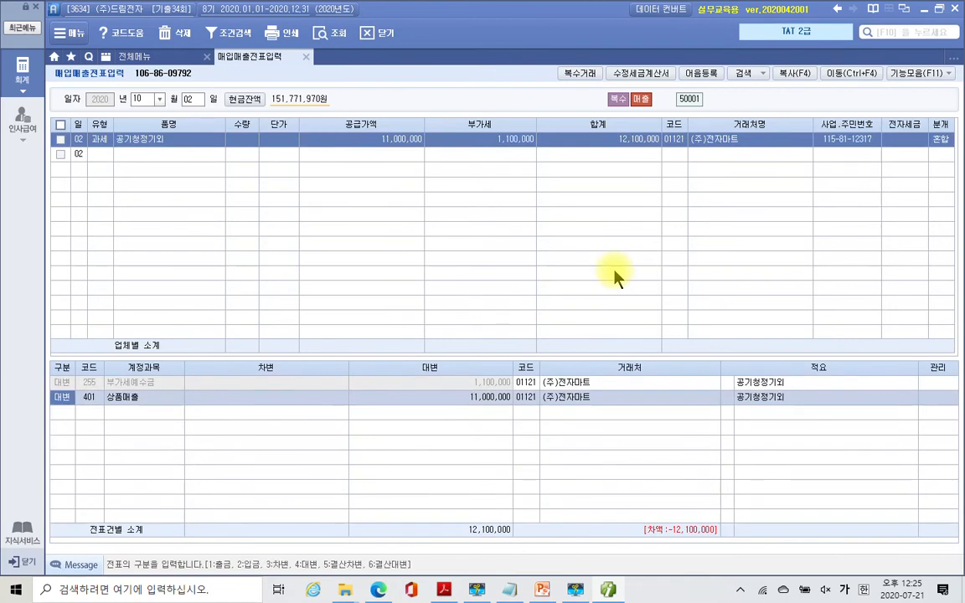
{"action": "left_click", "coordinate": [74, 386]}
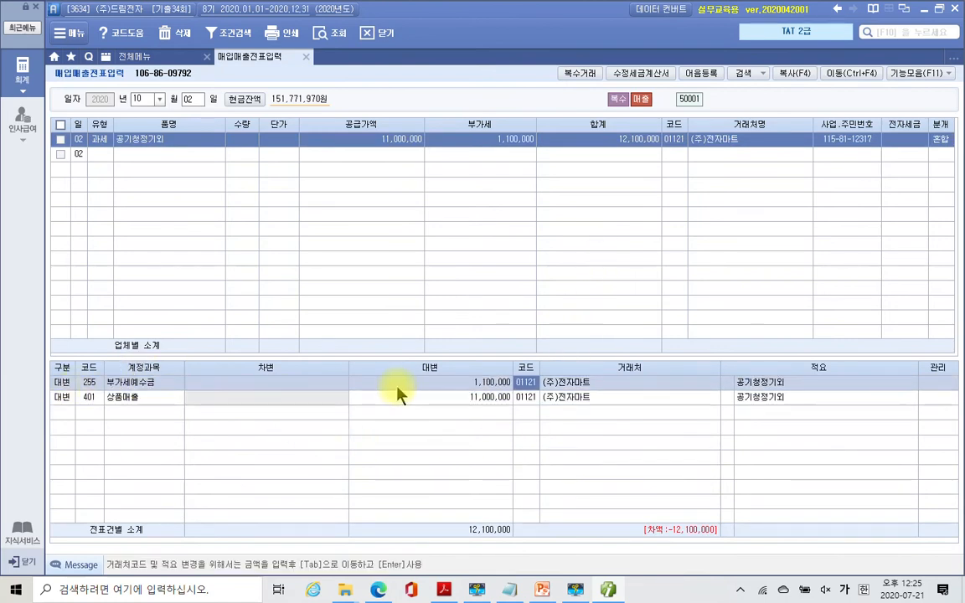
{"action": "left_click", "coordinate": [472, 413]}
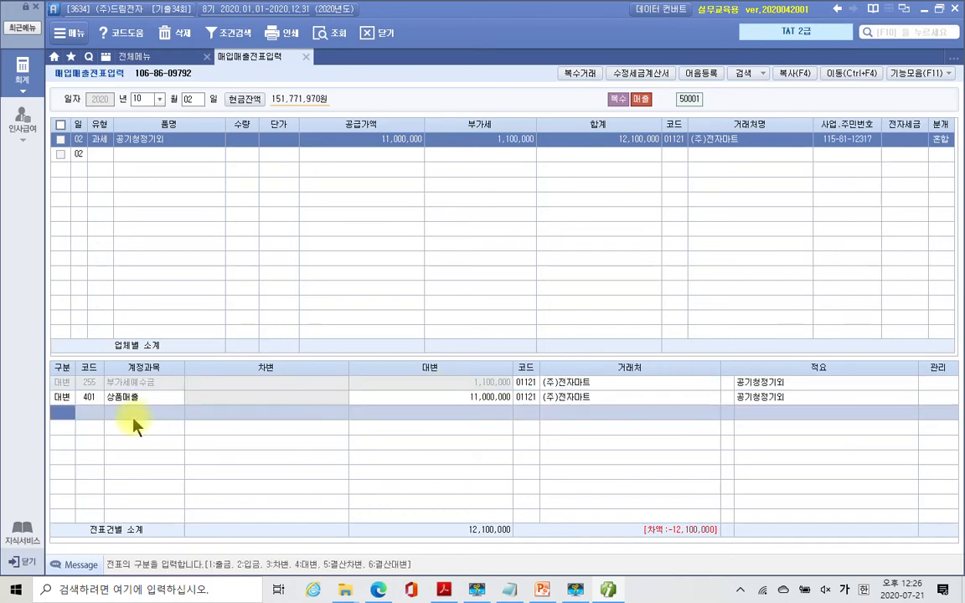
- Add debit lines 101 현금 1,100,000 and 108 외상매출금 11,000,000
{"action": "type", "text": "3"}
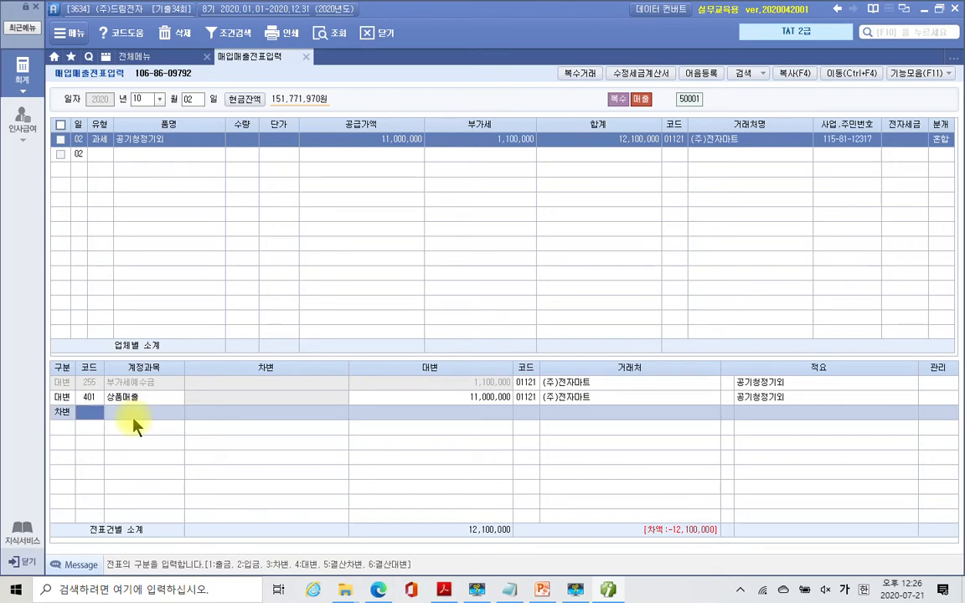
{"action": "type", "text": "101"}
{"action": "key", "text": "Return"}
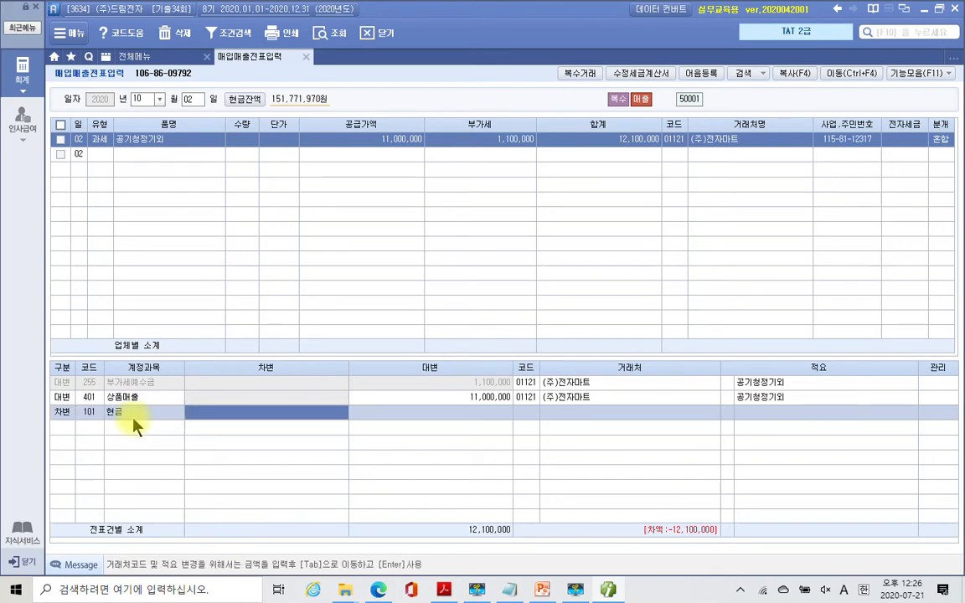
{"action": "type", "text": "1100000"}
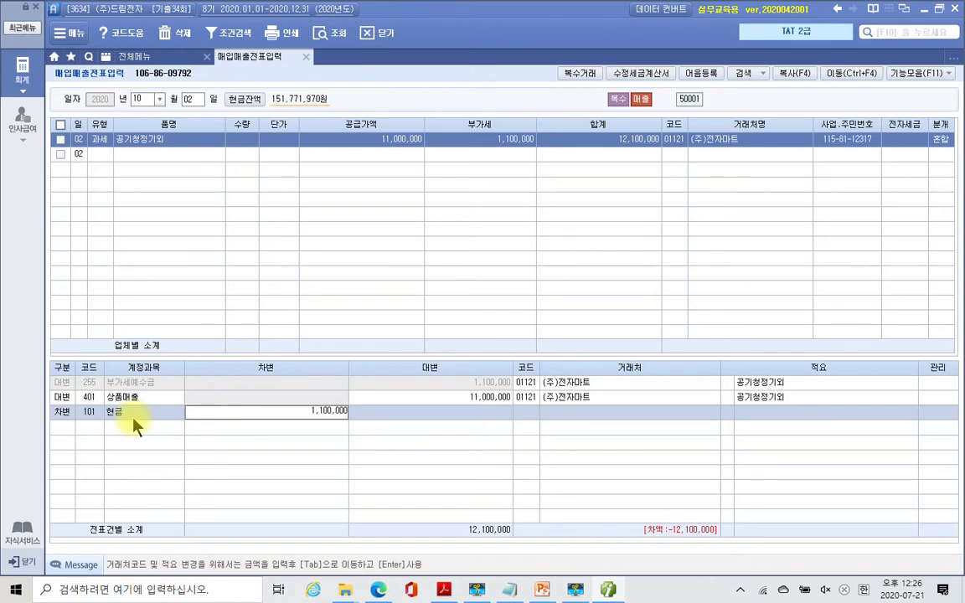
{"action": "key", "text": "Return"}
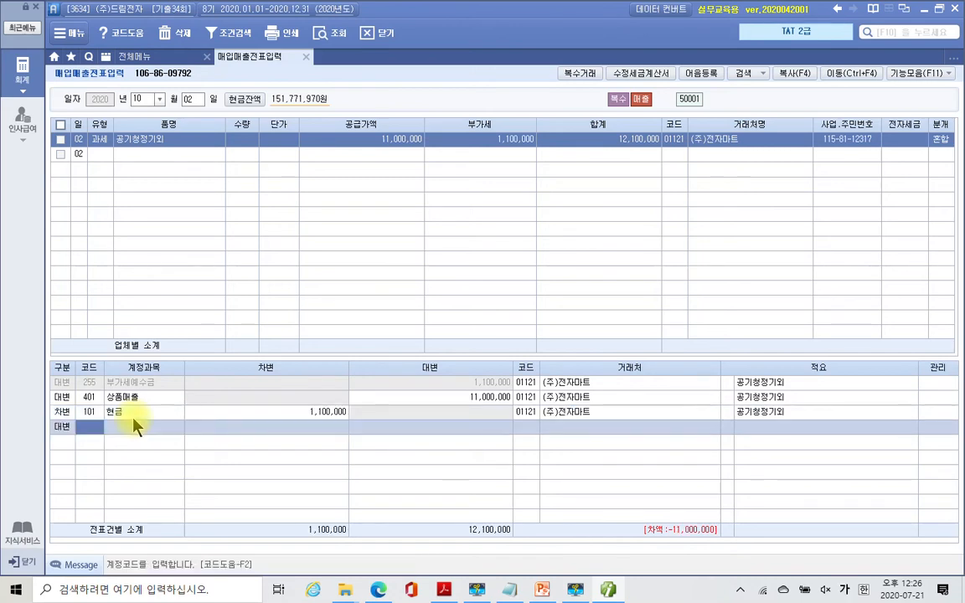
{"action": "type", "text": "3"}
{"action": "key", "text": "Return"}
{"action": "type", "text": "108"}
{"action": "key", "text": "Return"}
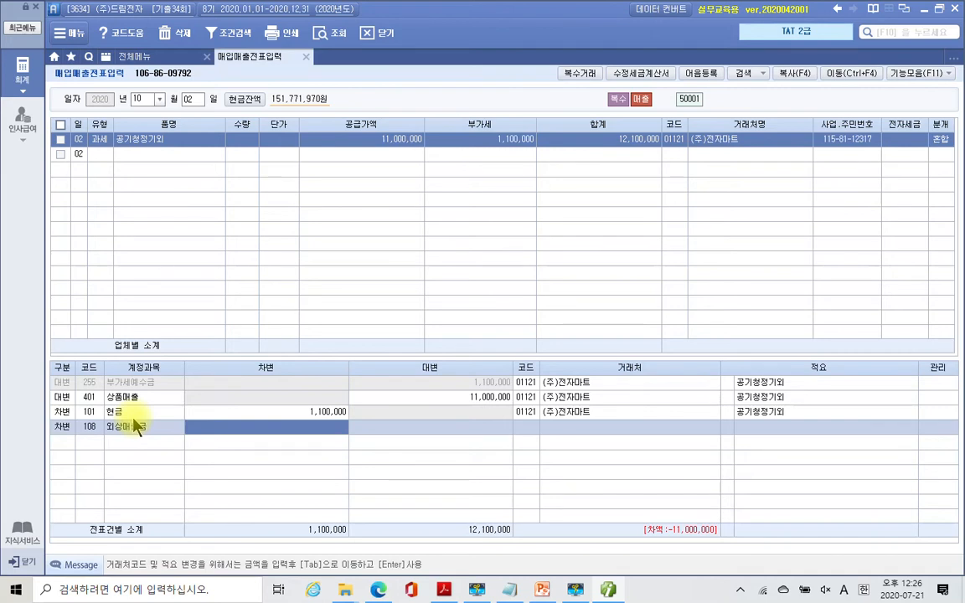
{"action": "type", "text": "11000000"}
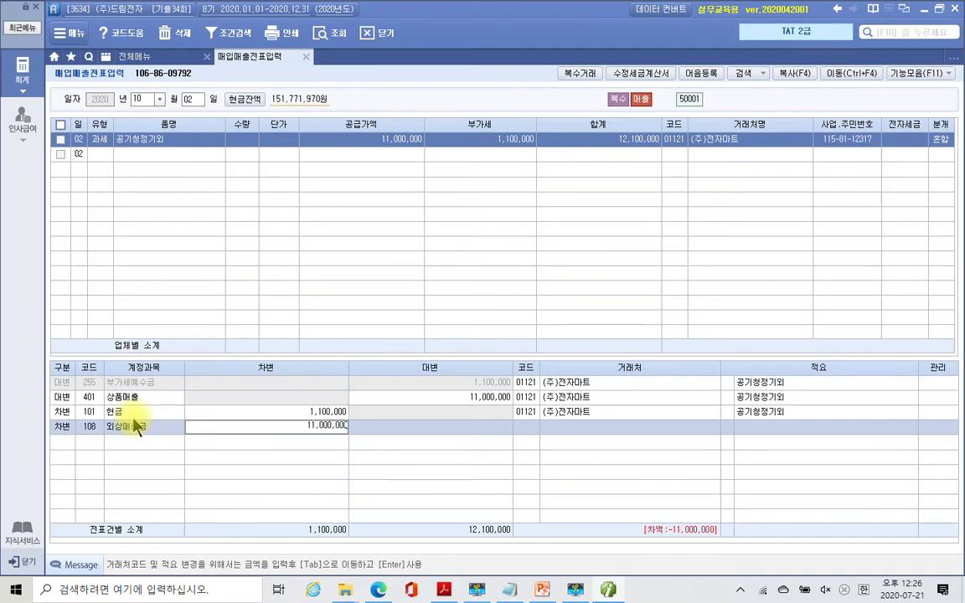
{"action": "key", "text": "Return"}
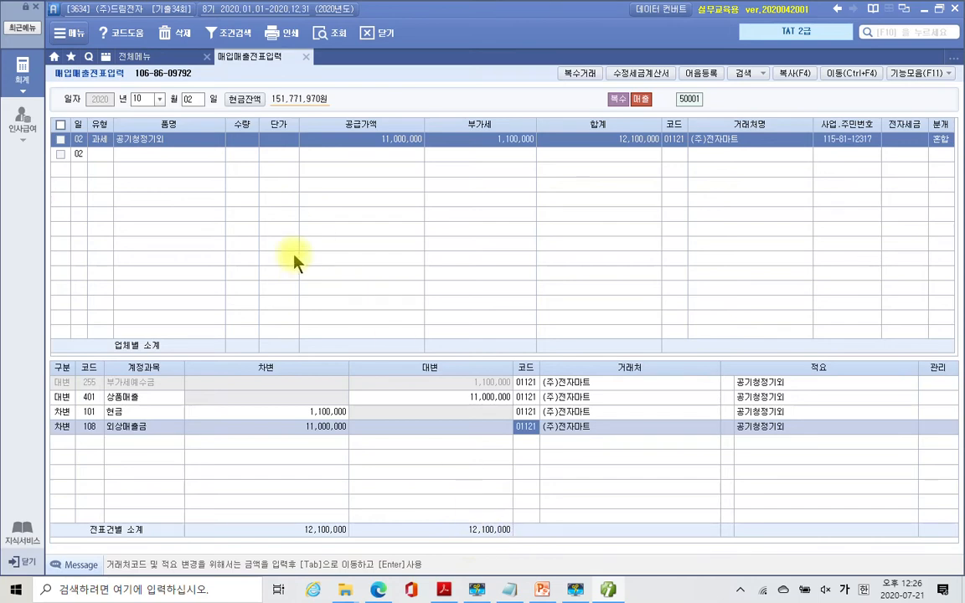
- Open 부가가치세 II > 전자세금계산서 발행 및 내역관리 from the 전체메뉴
{"action": "left_click", "coordinate": [139, 57]}
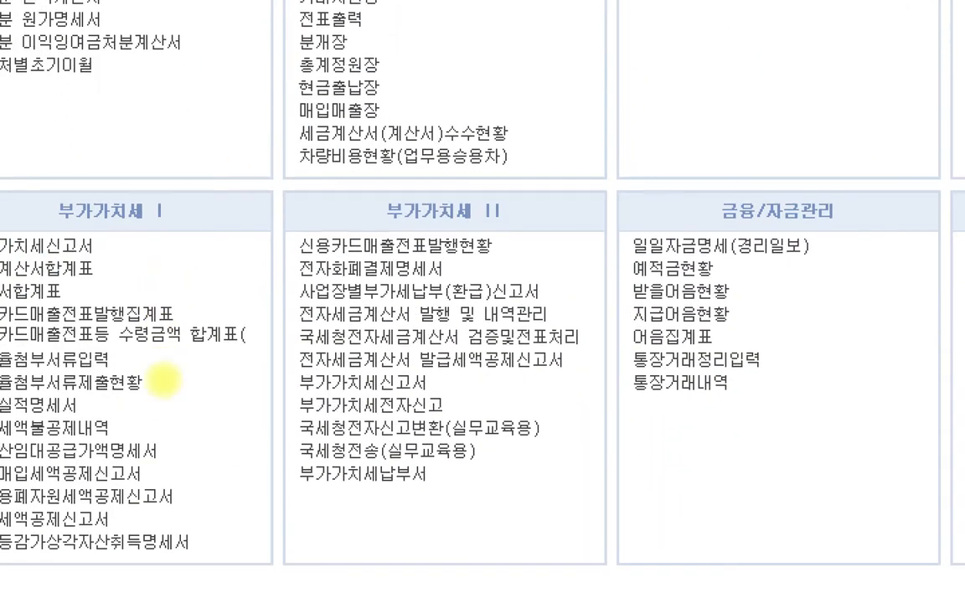
{"action": "left_click_drag", "start_coordinate": [287, 216], "coordinate": [600, 508]}
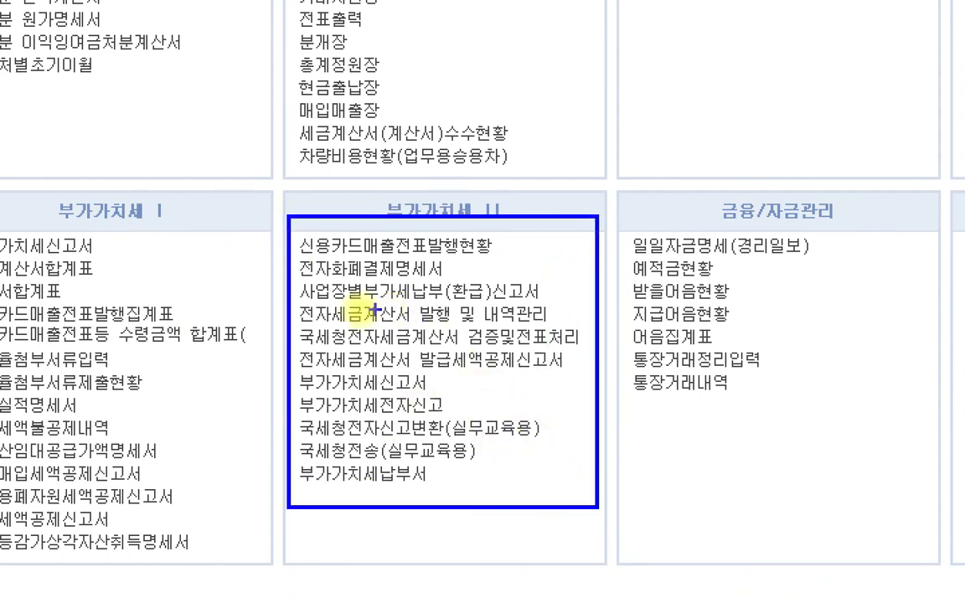
{"action": "left_click_drag", "start_coordinate": [295, 301], "coordinate": [563, 324]}
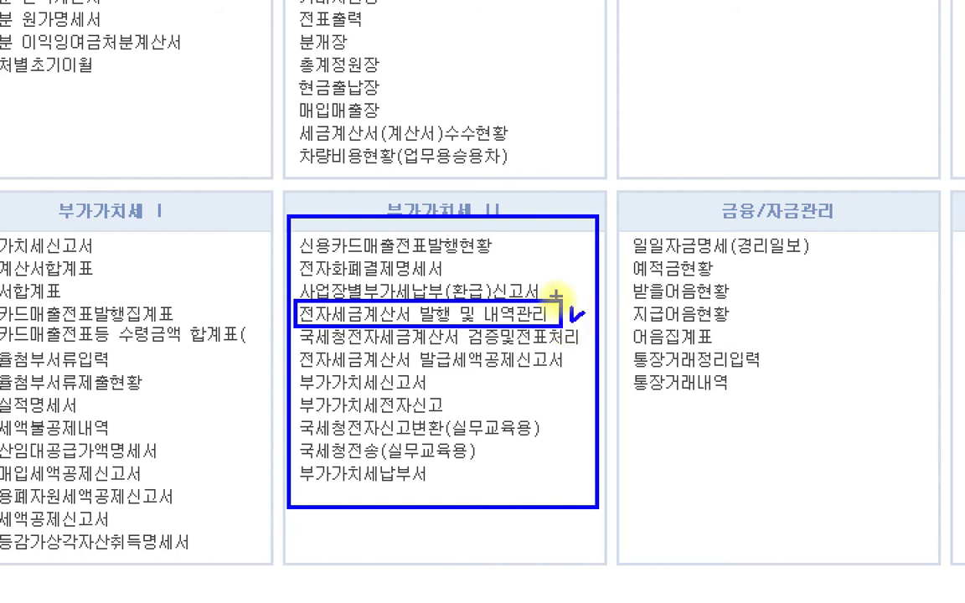
{"action": "left_click_drag", "start_coordinate": [571, 317], "coordinate": [543, 226]}
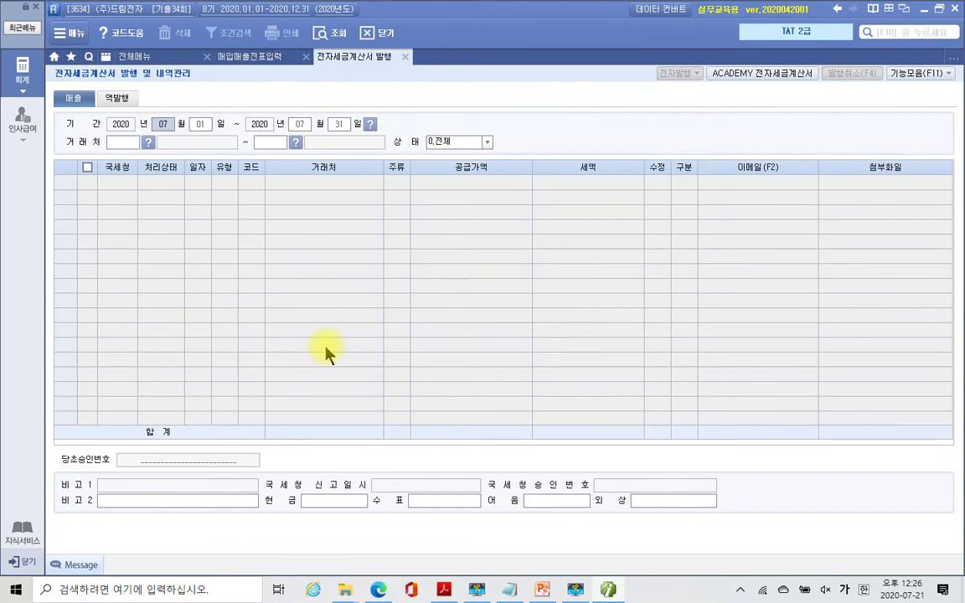
- List invoices for 2020-10-01 ~ 10-02, tick the (주)전자마트 invoice, and start 전자발행 with login confirmed
{"action": "type", "text": "10"}
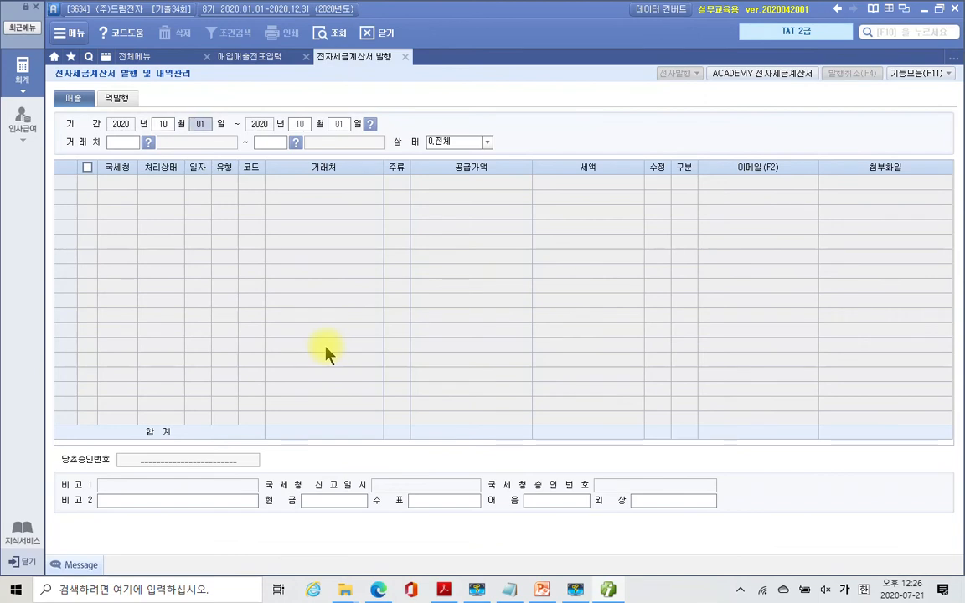
{"action": "key", "text": "Return"}
{"action": "key", "text": "Return"}
{"action": "type", "text": "02"}
{"action": "key", "text": "Return"}
{"action": "key", "text": "Return"}
{"action": "key", "text": "Return"}
{"action": "key", "text": "Return"}
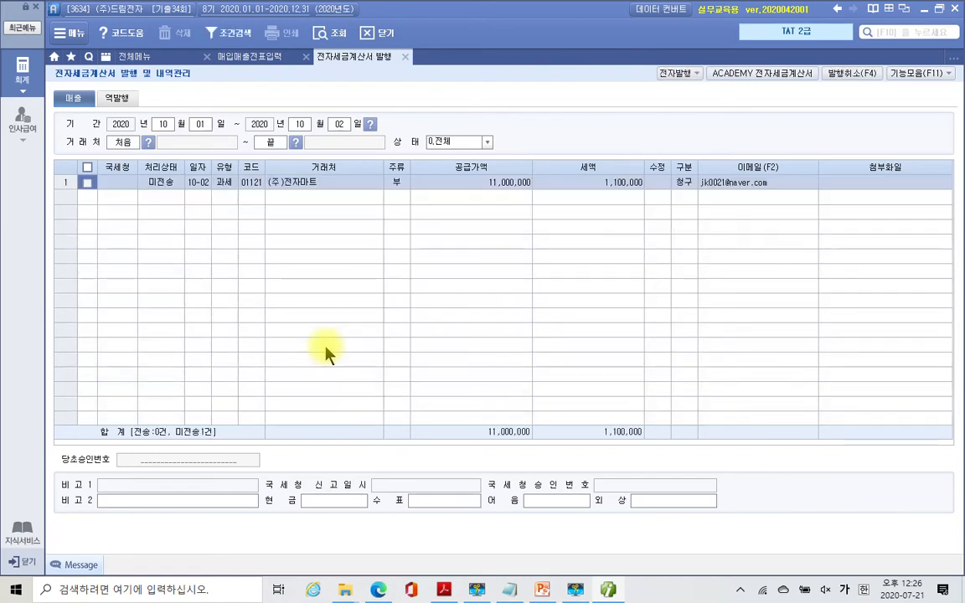
{"action": "left_click", "coordinate": [88, 183]}
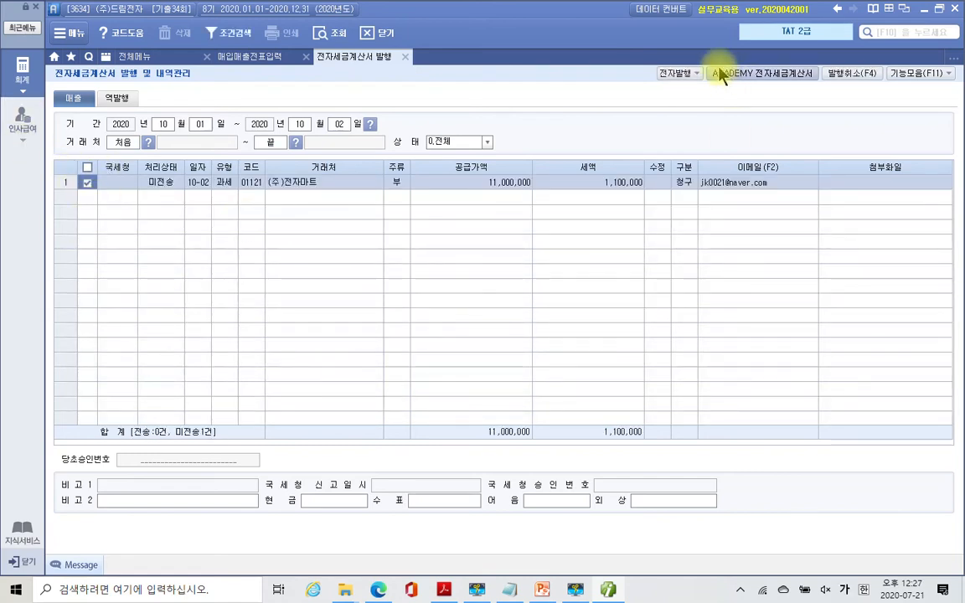
{"action": "left_click", "coordinate": [670, 73]}
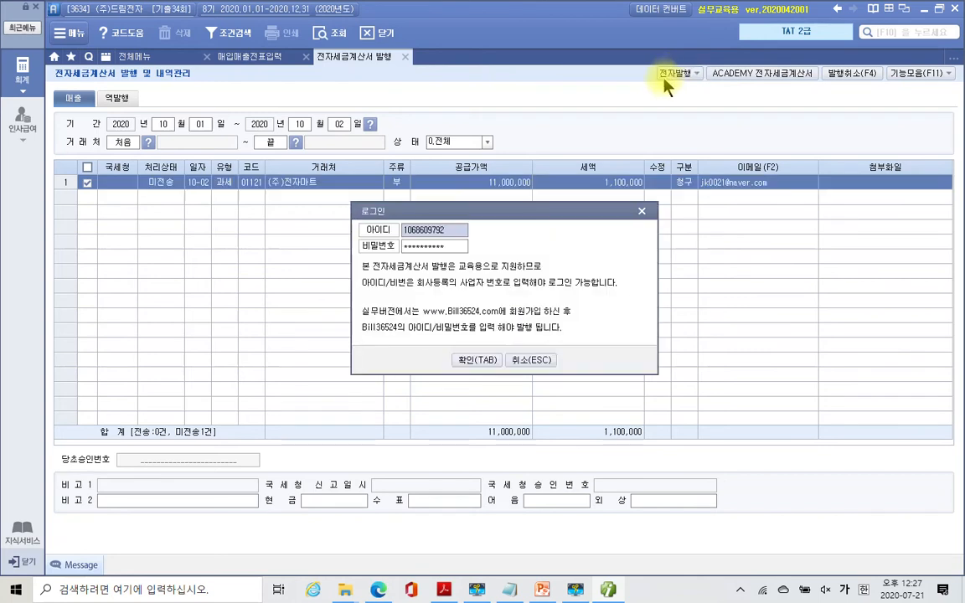
{"action": "left_click", "coordinate": [478, 362]}
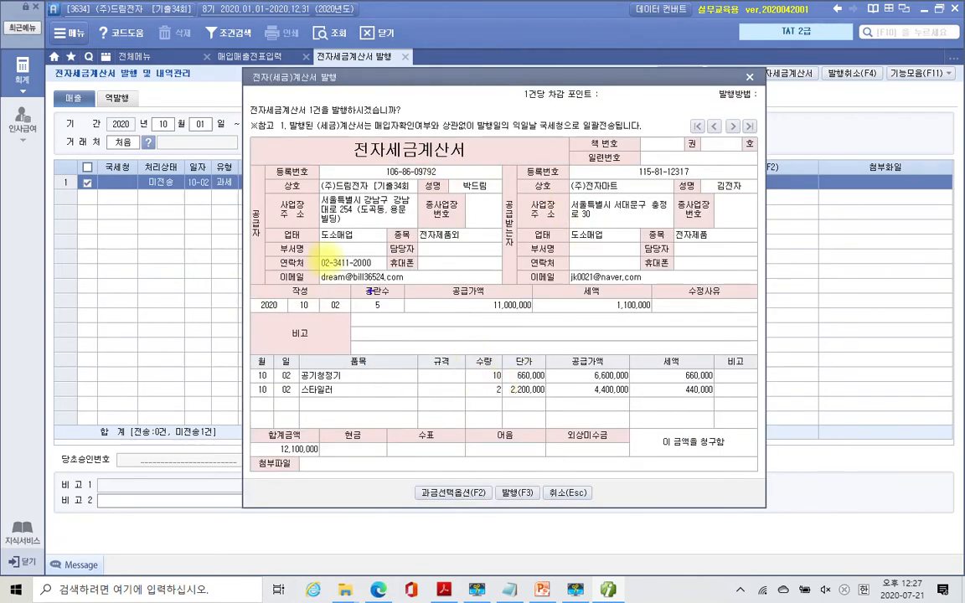
- Review the issue preview, then issue the 10/02 (주)전자마트 invoice with 발행(F3)
{"action": "mouse_move", "coordinate": [265, 165]}
{"action": "left_mouse_down"}
{"action": "mouse_move", "coordinate": [424, 236]}
{"action": "mouse_move", "coordinate": [508, 231]}
{"action": "left_mouse_up"}
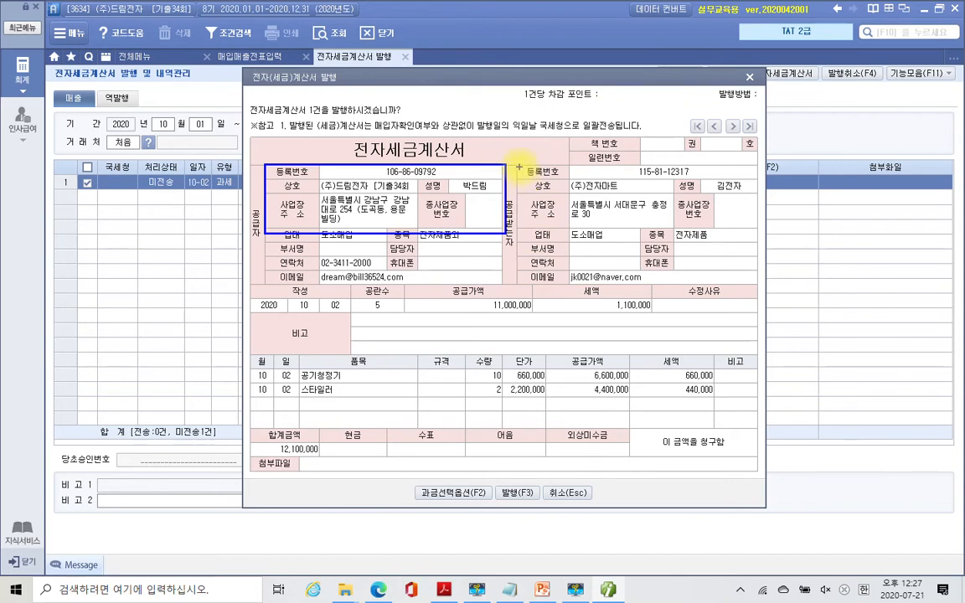
{"action": "mouse_move", "coordinate": [519, 164]}
{"action": "left_mouse_down"}
{"action": "mouse_move", "coordinate": [618, 180]}
{"action": "mouse_move", "coordinate": [760, 181]}
{"action": "left_mouse_up"}
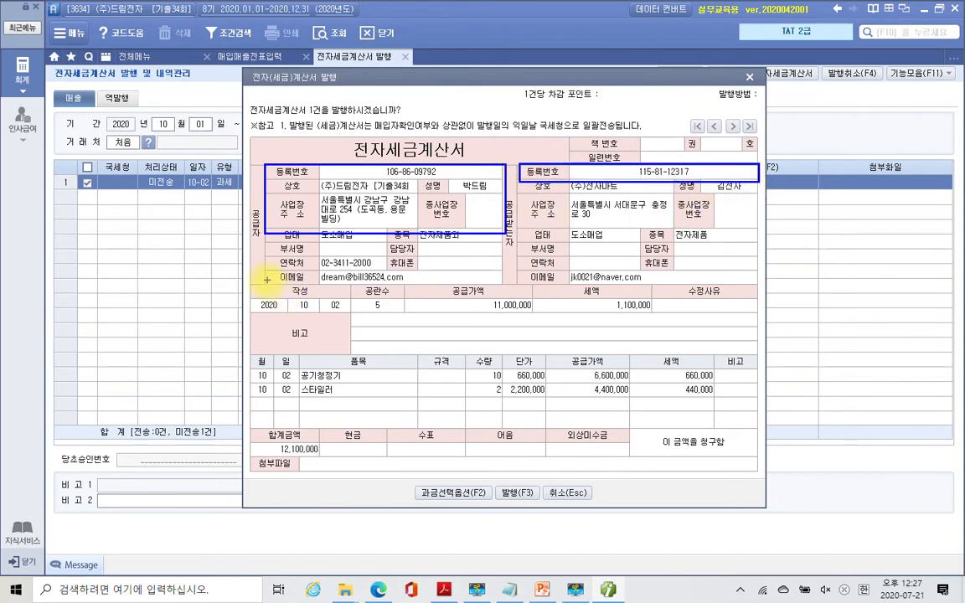
{"action": "left_click_drag", "start_coordinate": [248, 284], "coordinate": [351, 310]}
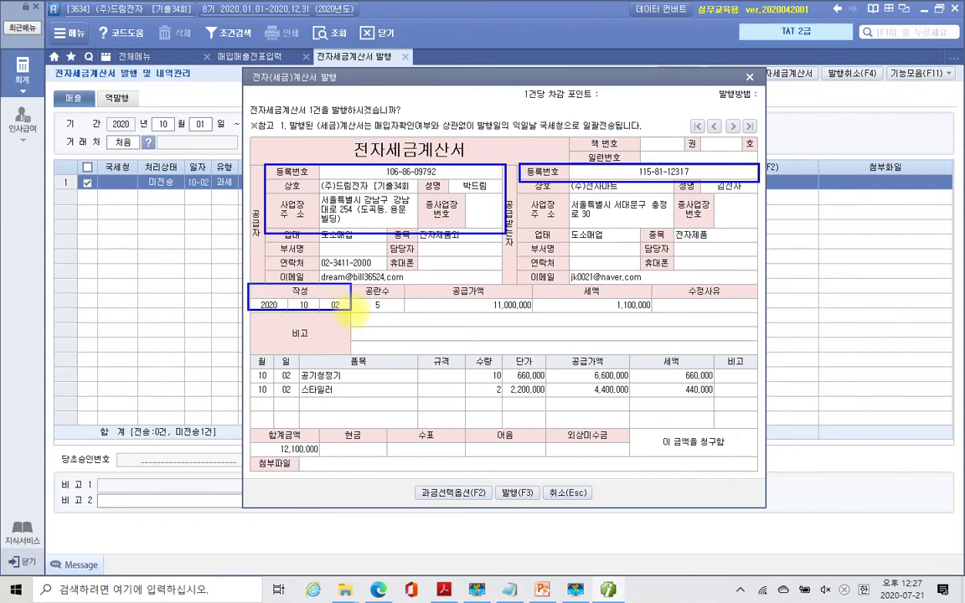
{"action": "left_click_drag", "start_coordinate": [406, 286], "coordinate": [662, 316]}
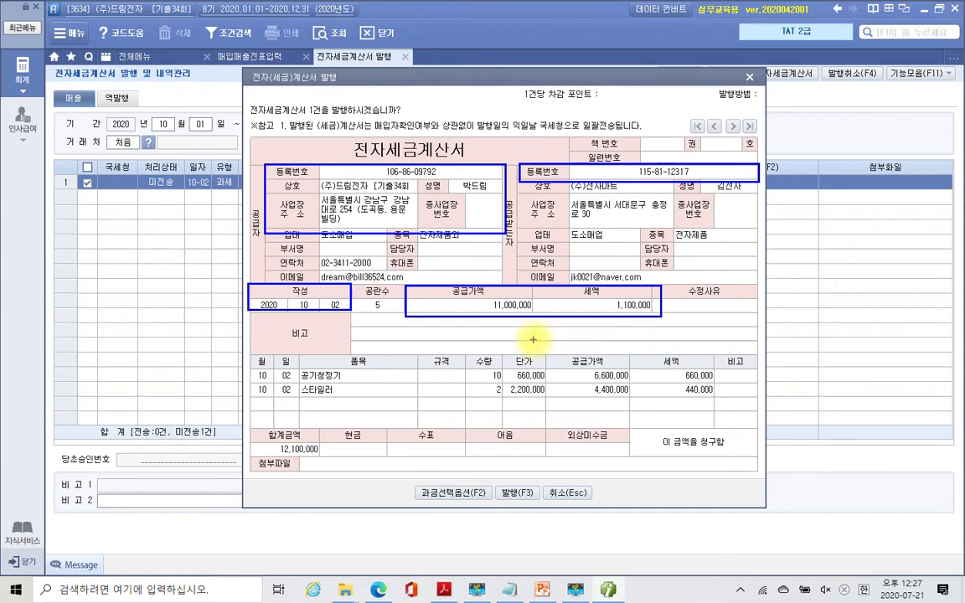
{"action": "key", "text": "Escape"}
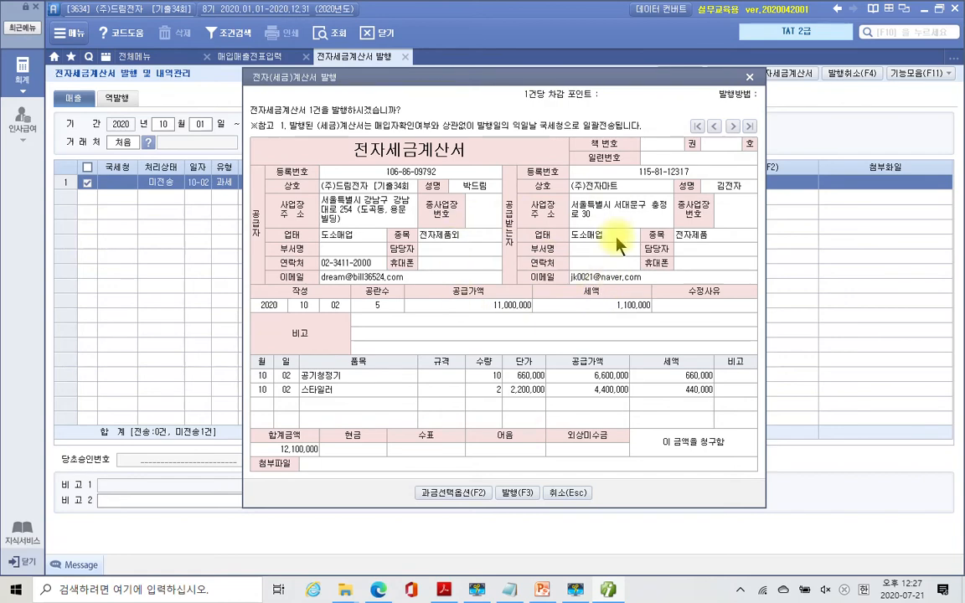
{"action": "left_click", "coordinate": [518, 494]}
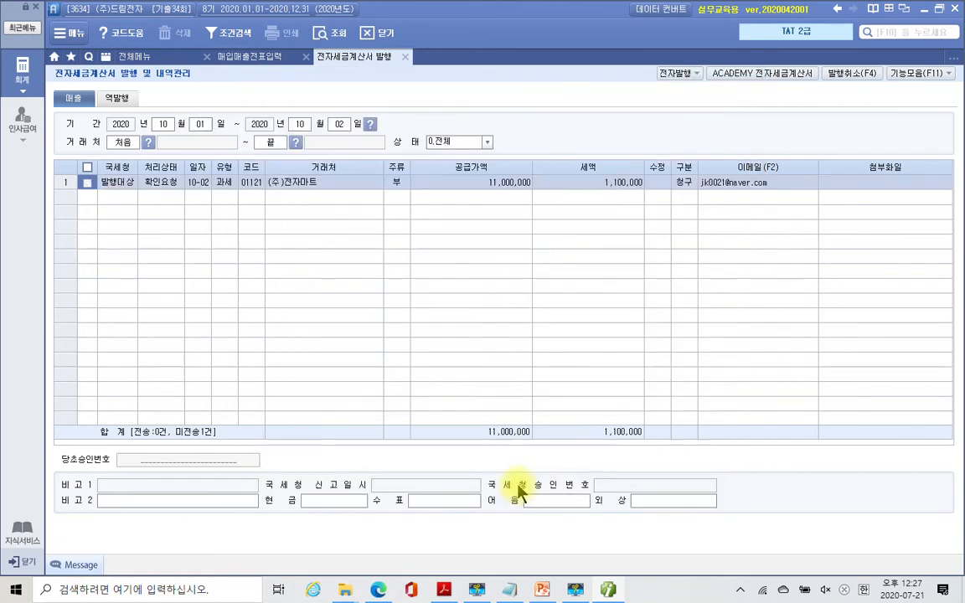
- Log in to the ACADEMY 전자세금계산서 service and look up unsent sales invoices
{"action": "left_click", "coordinate": [484, 327]}
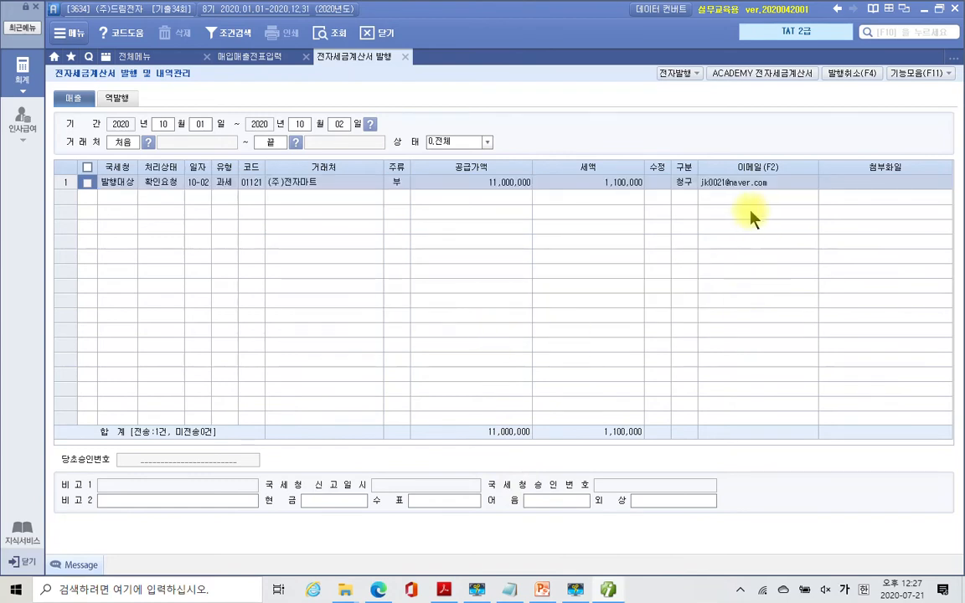
{"action": "left_click", "coordinate": [769, 73]}
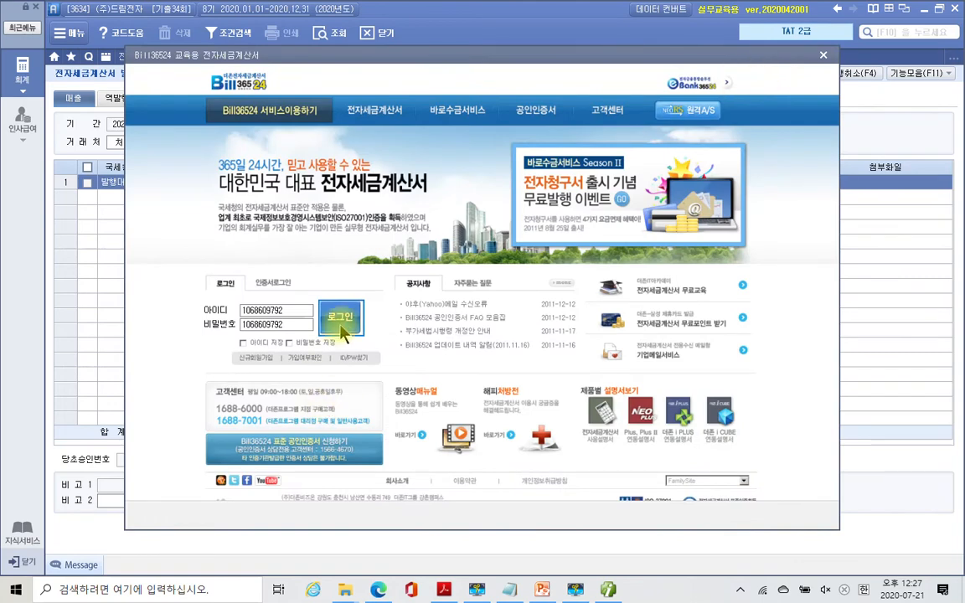
{"action": "left_click", "coordinate": [342, 319]}
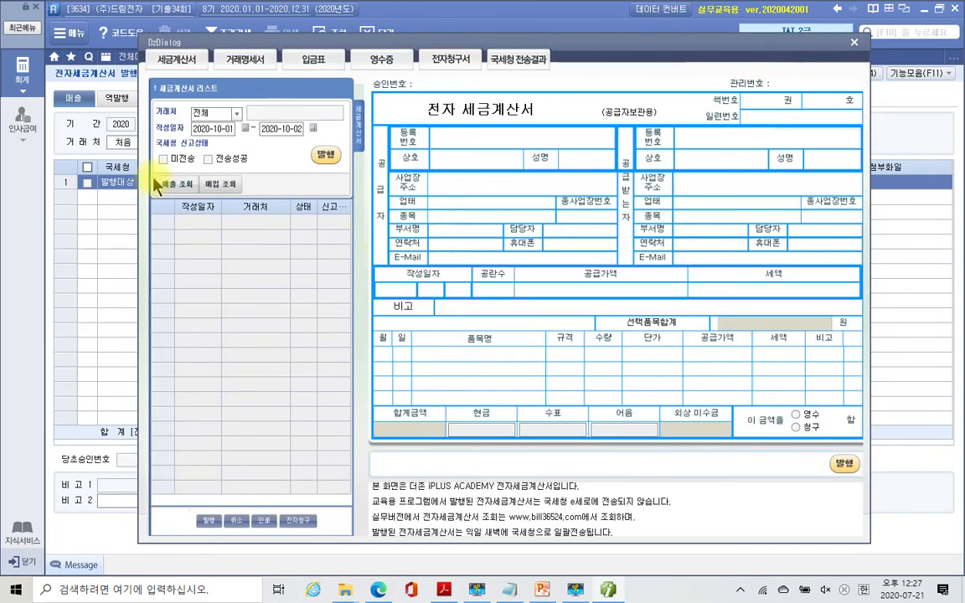
{"action": "left_click", "coordinate": [169, 160]}
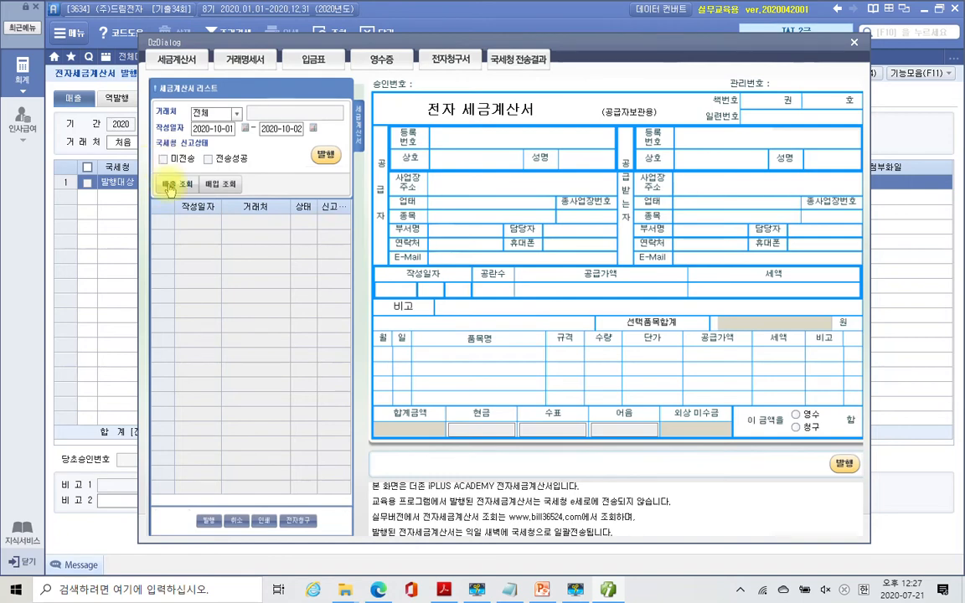
{"action": "left_click", "coordinate": [172, 185]}
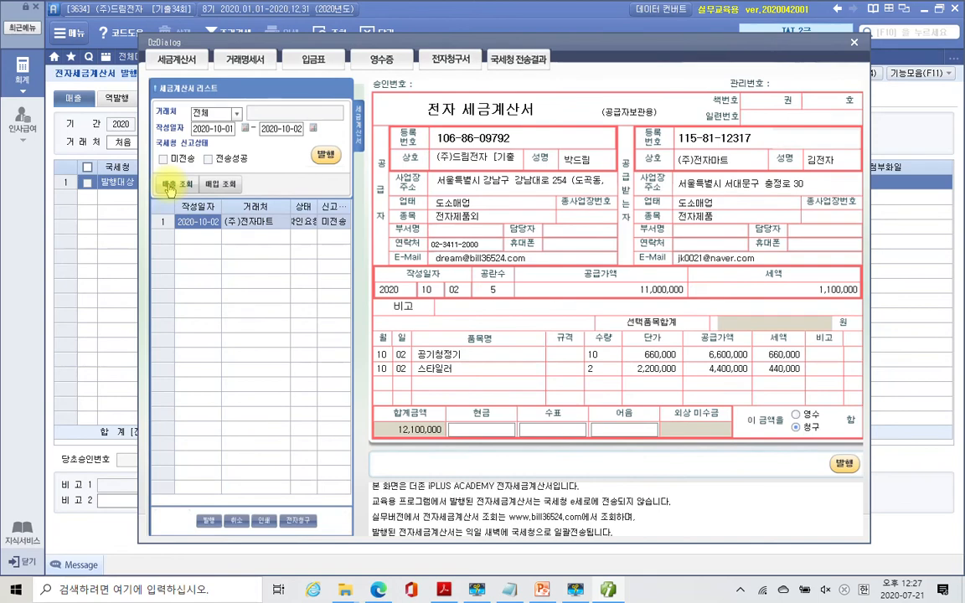
- Transmit the (주)전자마트 sales invoice, dismiss the notices, and close the service window
{"action": "left_click", "coordinate": [162, 159]}
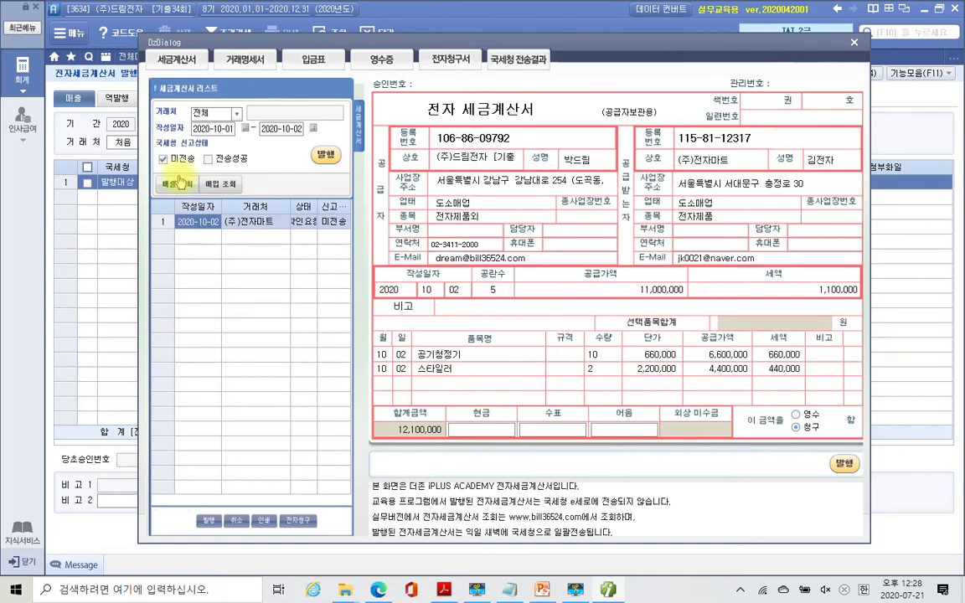
{"action": "left_click", "coordinate": [325, 156]}
{"action": "left_click", "coordinate": [481, 326]}
{"action": "left_click", "coordinate": [481, 327]}
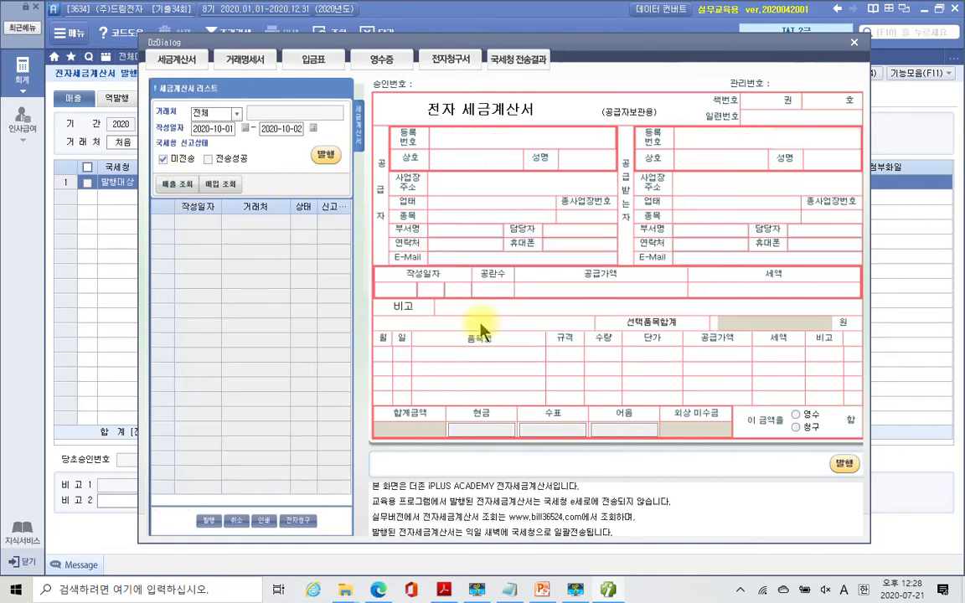
{"action": "left_click", "coordinate": [854, 43]}
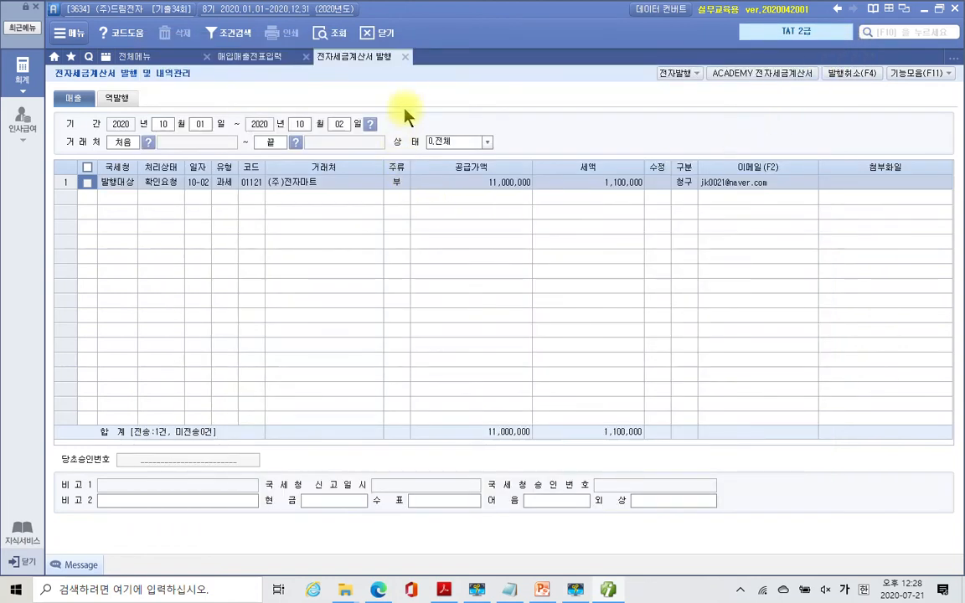
- Close the issuance screen, refresh to show 전자발행 on the 10/02 entry, and return to the exercise PDF
{"action": "left_click", "coordinate": [406, 57]}
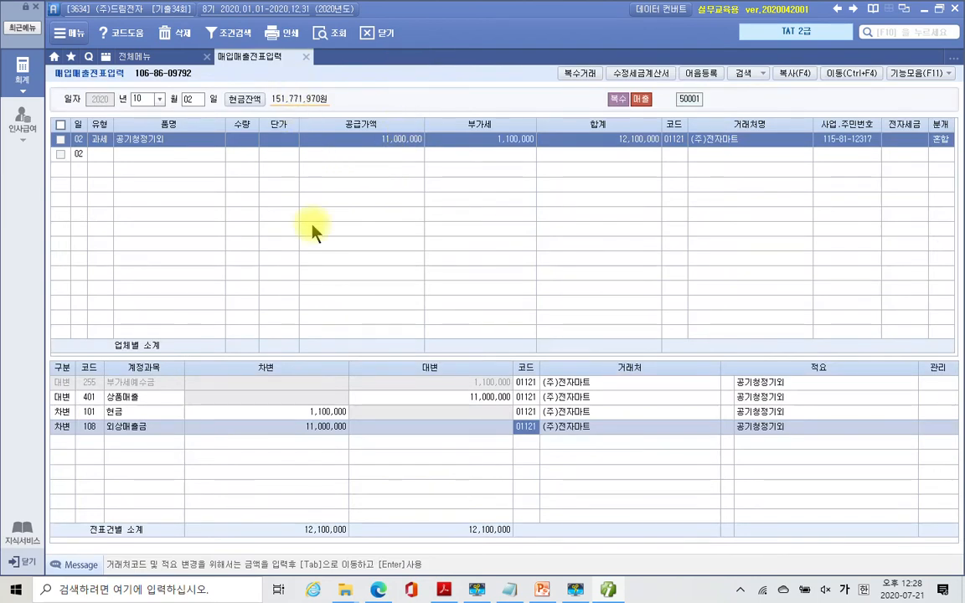
{"action": "left_click", "coordinate": [333, 42]}
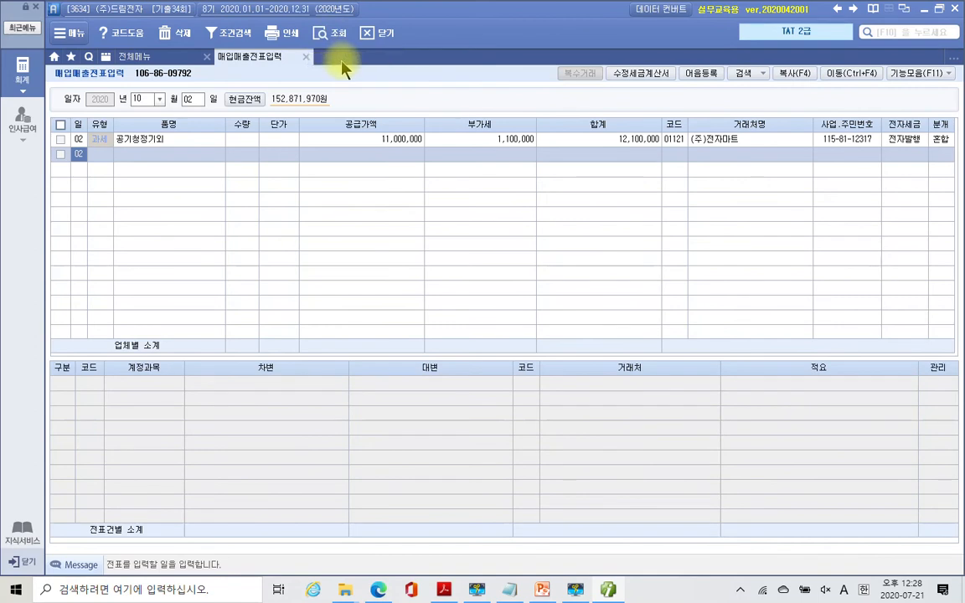
{"action": "left_click", "coordinate": [904, 139]}
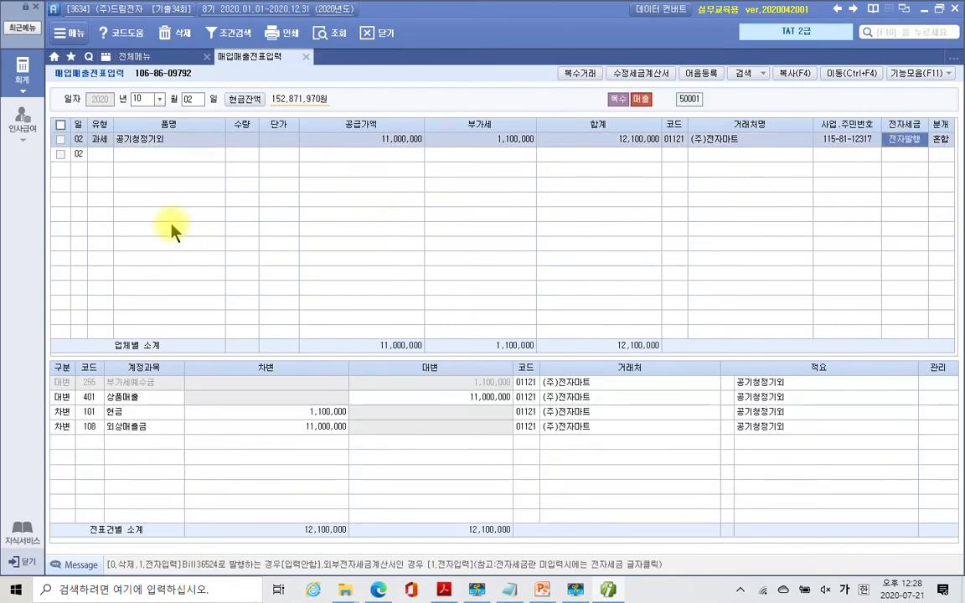
{"action": "left_click", "coordinate": [99, 153]}
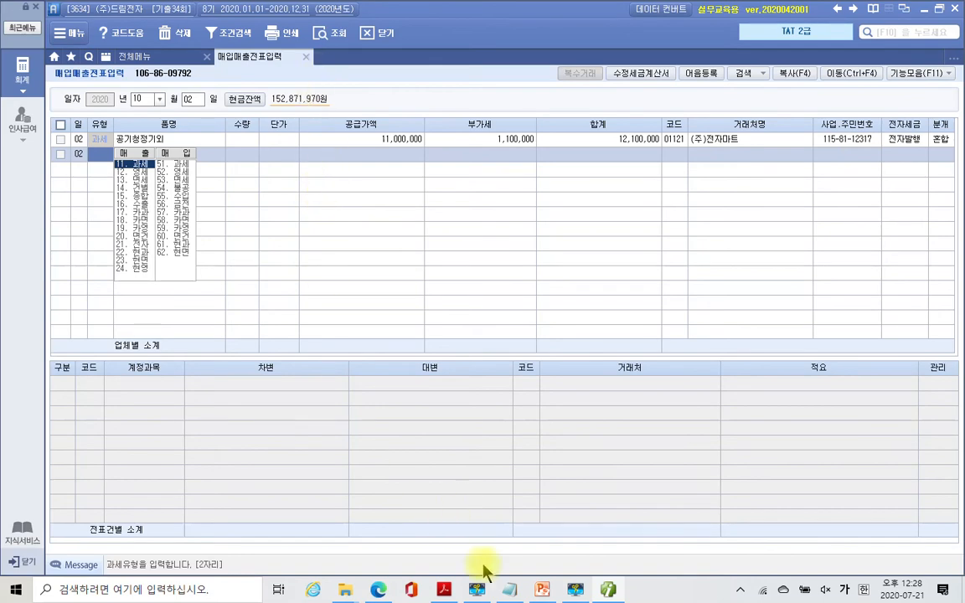
{"action": "mouse_move", "coordinate": [534, 593]}
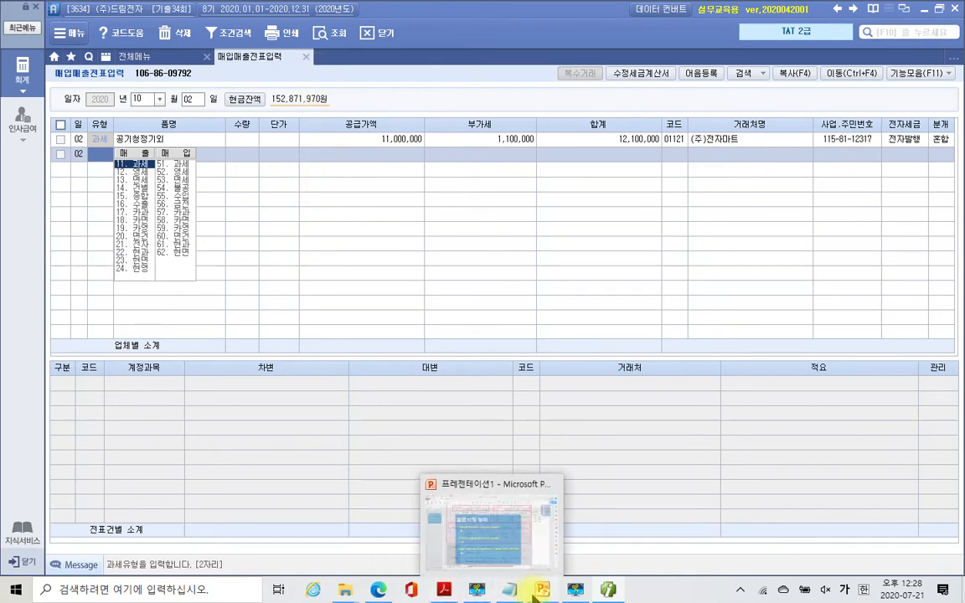
{"action": "left_click", "coordinate": [444, 590]}
- Read page 222's 10/7 (주)세운유통 전자계산서: 2,000,000, split 1,000,000 어음 and 1,000,000 외상
{"action": "scroll", "coordinate": [520, 410], "scroll_direction": "down", "scroll_amount": 4}
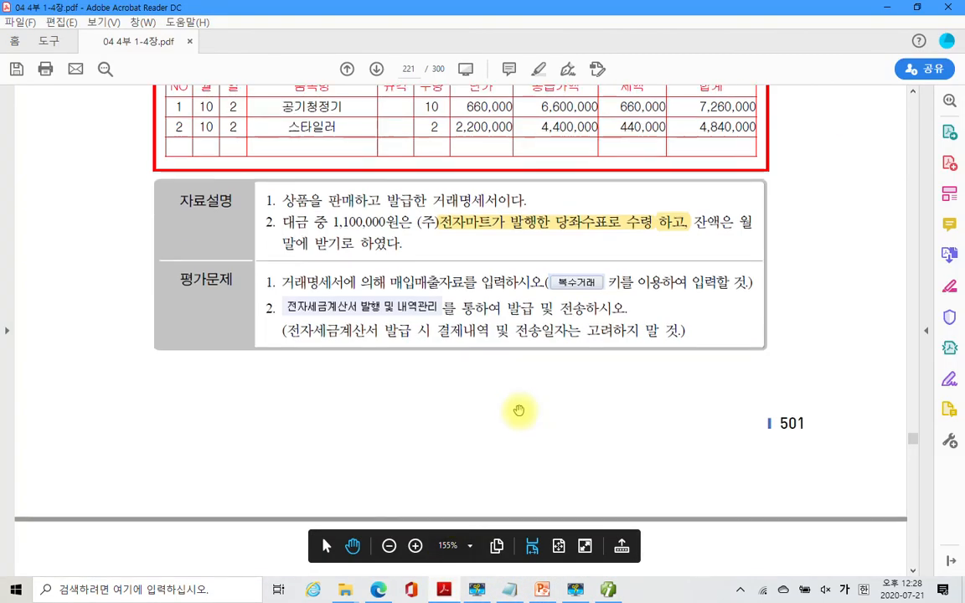
{"action": "scroll", "coordinate": [519, 410], "scroll_direction": "down", "scroll_amount": 10}
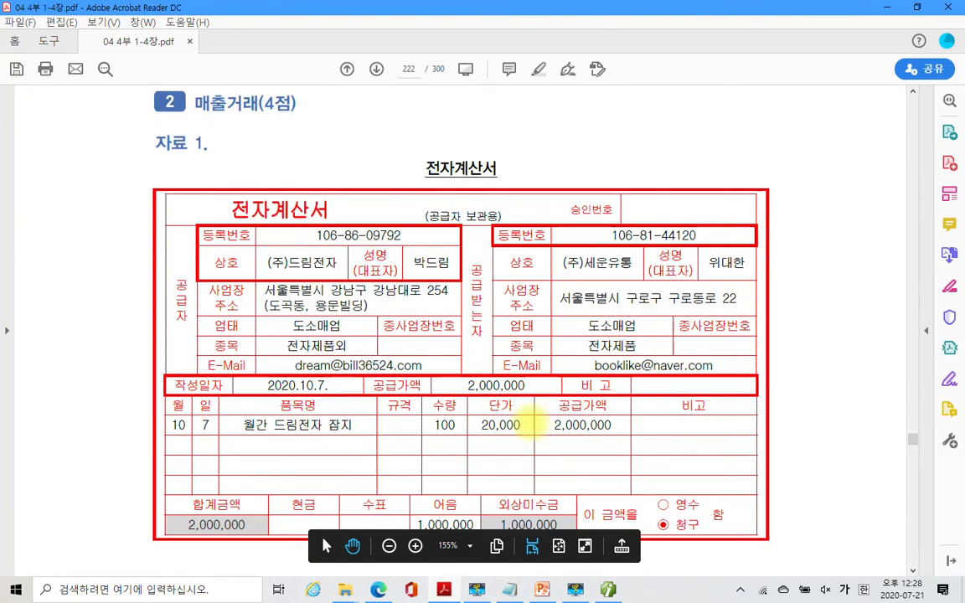
{"action": "mouse_move", "coordinate": [339, 220]}
{"action": "left_mouse_down"}
{"action": "mouse_move", "coordinate": [255, 210]}
{"action": "mouse_move", "coordinate": [343, 194]}
{"action": "mouse_move", "coordinate": [331, 225]}
{"action": "left_mouse_up"}
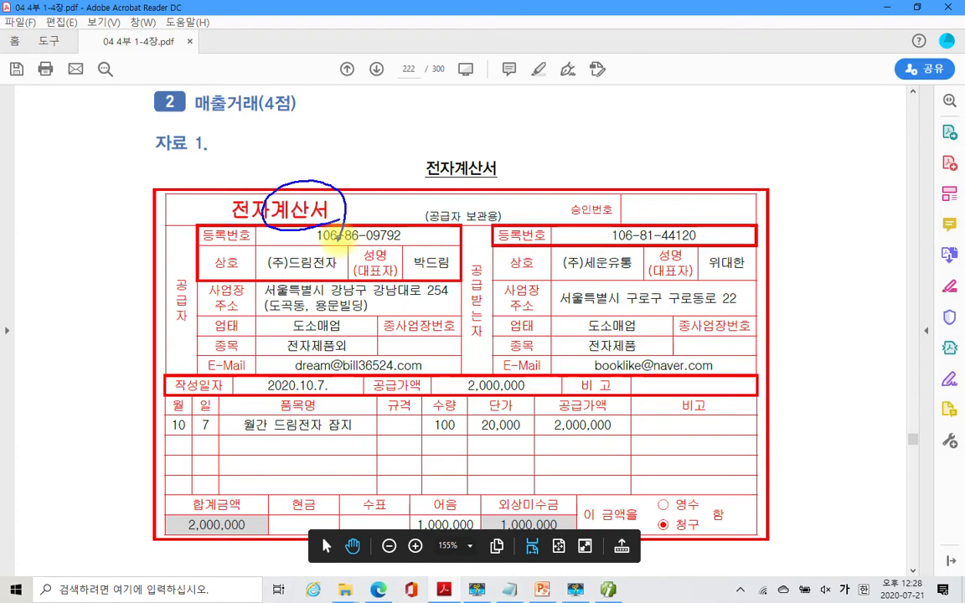
{"action": "scroll", "coordinate": [564, 480], "scroll_direction": "down", "scroll_amount": 5}
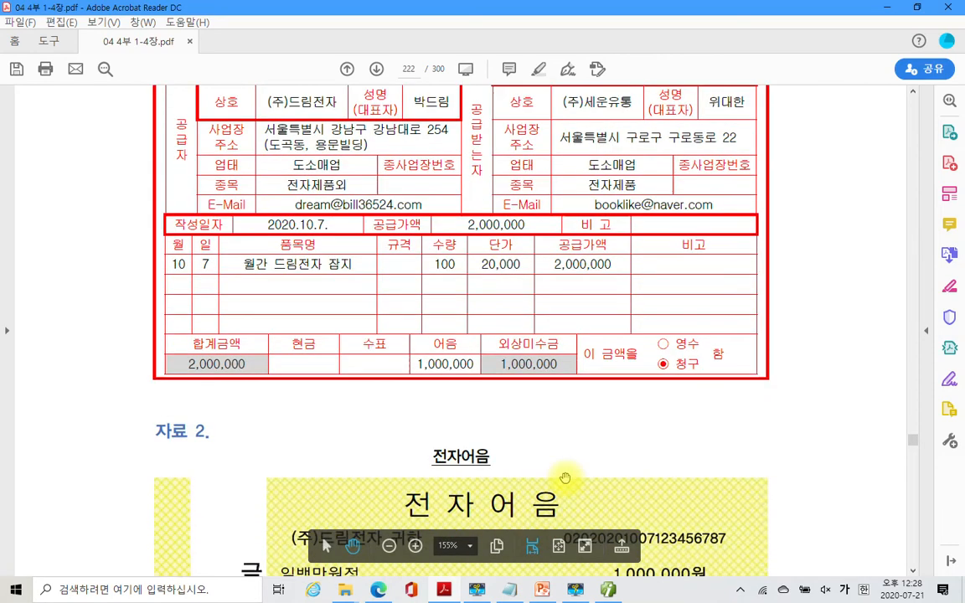
{"action": "scroll", "coordinate": [567, 480], "scroll_direction": "down", "scroll_amount": 10}
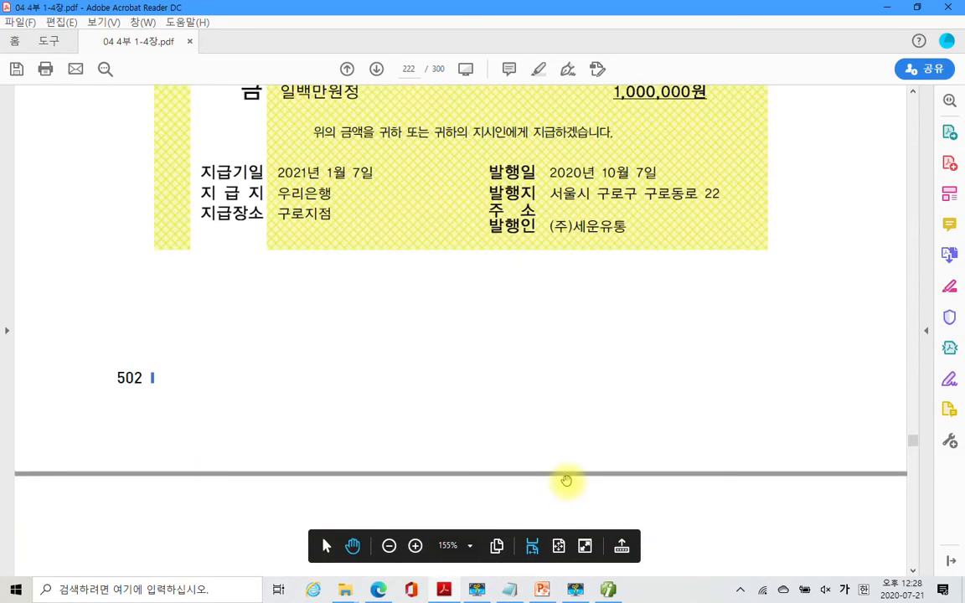
{"action": "left_click_drag", "start_coordinate": [255, 293], "coordinate": [807, 502]}
{"action": "left_click_drag", "start_coordinate": [274, 334], "coordinate": [425, 333]}
{"action": "left_click_drag", "start_coordinate": [99, 270], "coordinate": [89, 305]}
{"action": "mouse_move", "coordinate": [115, 274]}
{"action": "left_mouse_down"}
{"action": "mouse_move", "coordinate": [138, 293]}
{"action": "mouse_move", "coordinate": [116, 340]}
{"action": "left_mouse_up"}
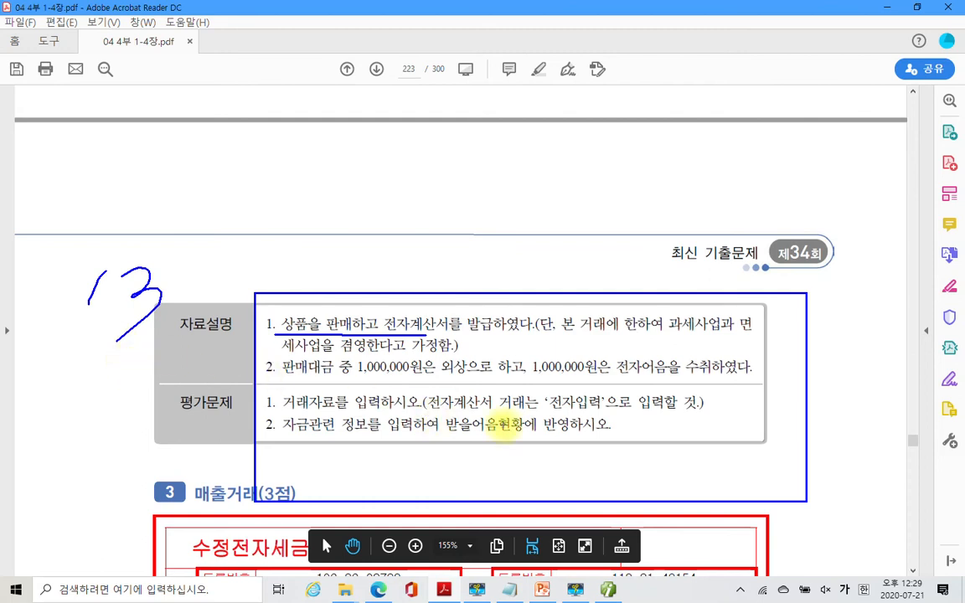
{"action": "mouse_move", "coordinate": [416, 410]}
{"action": "left_mouse_down"}
{"action": "mouse_move", "coordinate": [587, 412]}
{"action": "mouse_move", "coordinate": [614, 387]}
{"action": "left_mouse_up"}
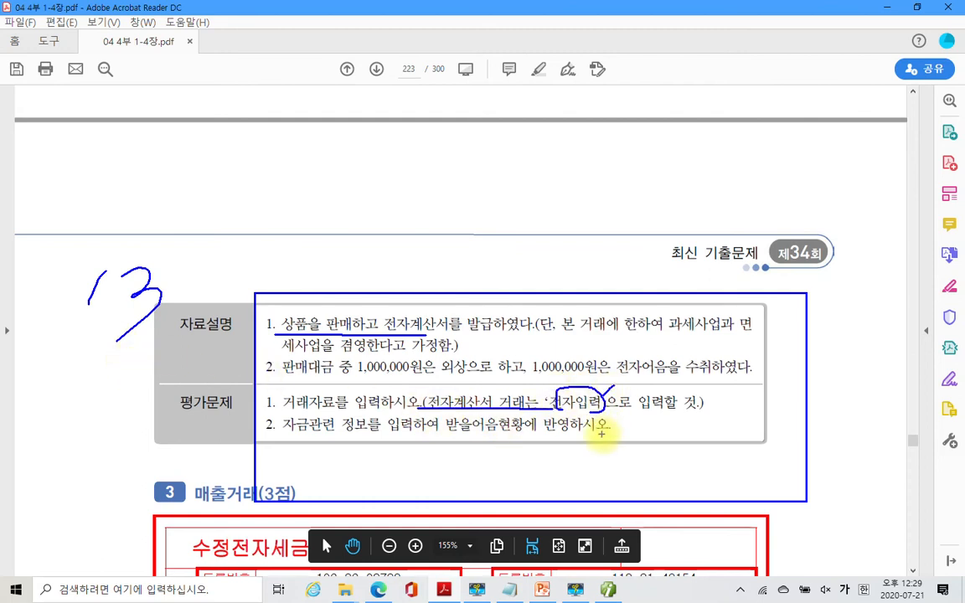
{"action": "left_click_drag", "start_coordinate": [319, 435], "coordinate": [517, 434]}
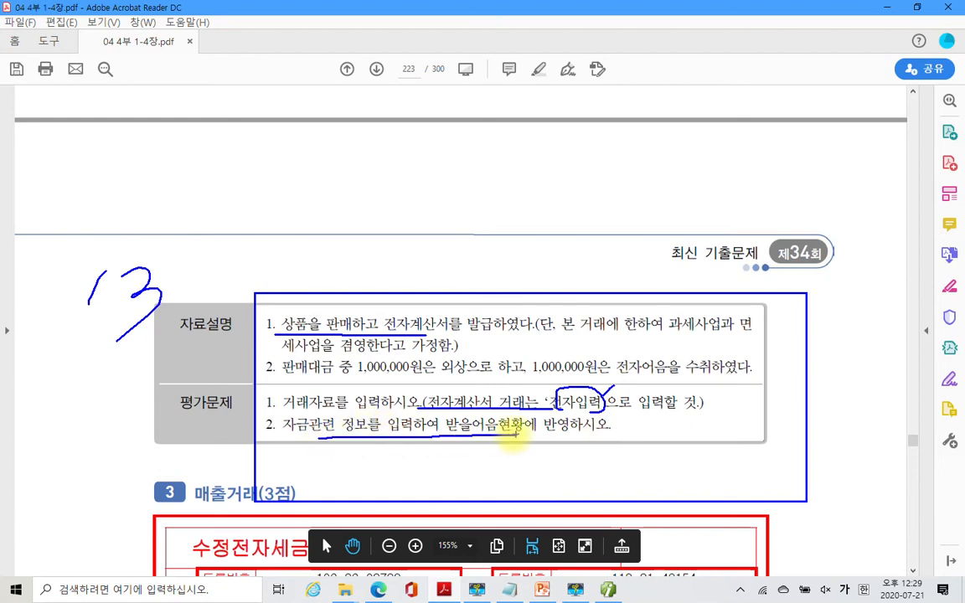
{"action": "left_click_drag", "start_coordinate": [452, 431], "coordinate": [500, 437]}
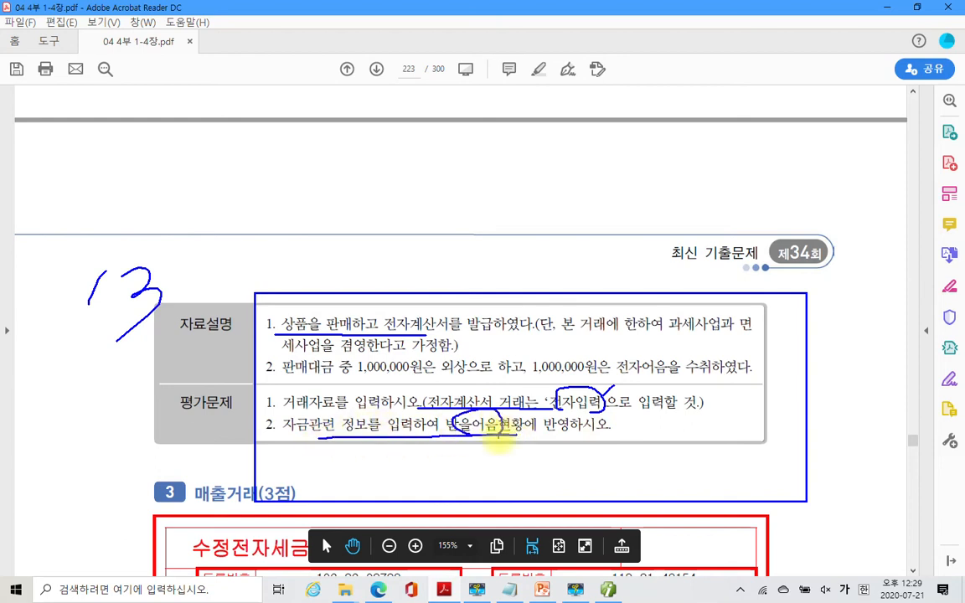
{"action": "key", "text": "Escape"}
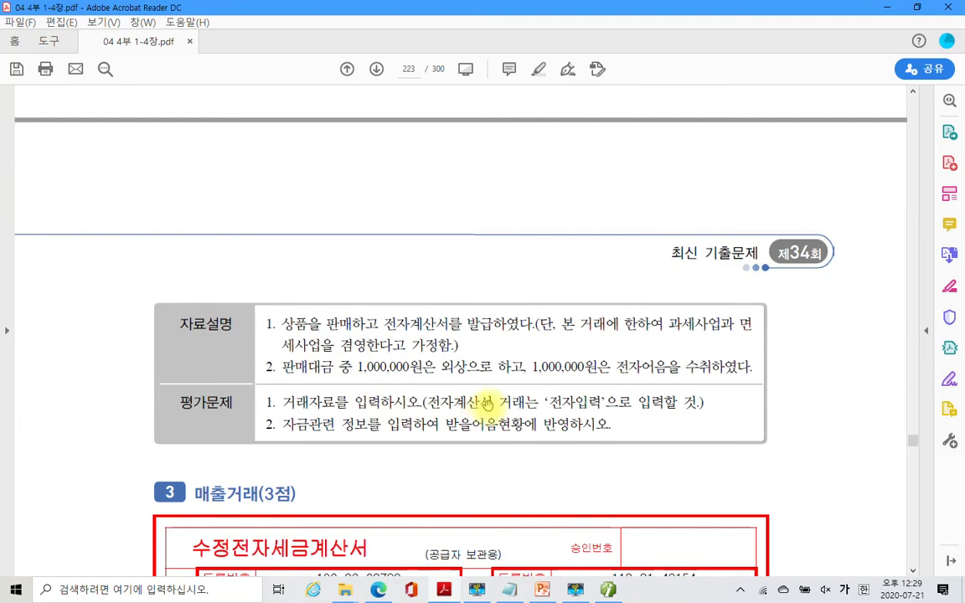
{"action": "scroll", "coordinate": [492, 400], "scroll_direction": "up", "scroll_amount": 3}
{"action": "scroll", "coordinate": [493, 400], "scroll_direction": "up", "scroll_amount": 10}
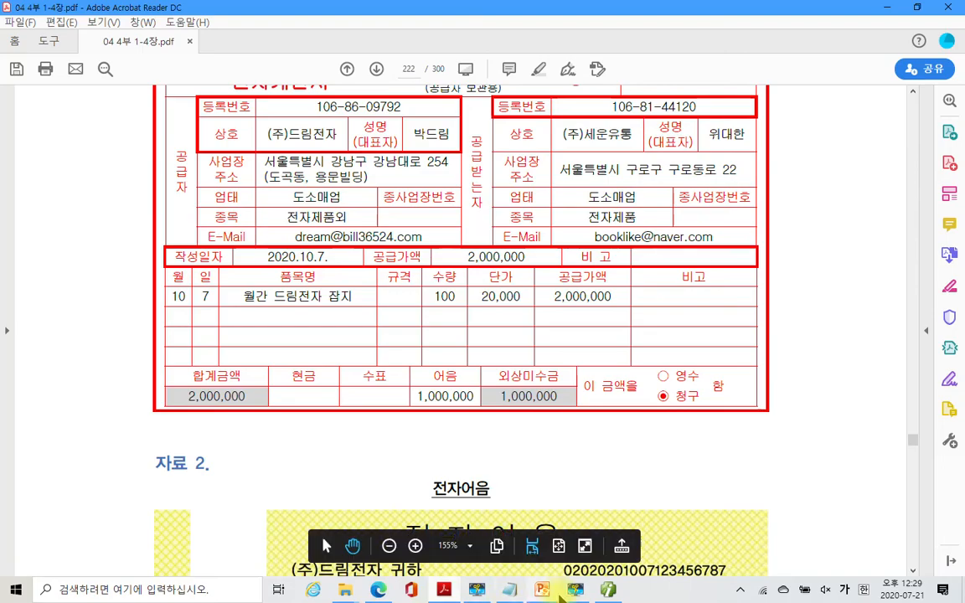
- Start a new sales entry dated 10/07 with type 13 (면세)
{"action": "left_click", "coordinate": [575, 590]}
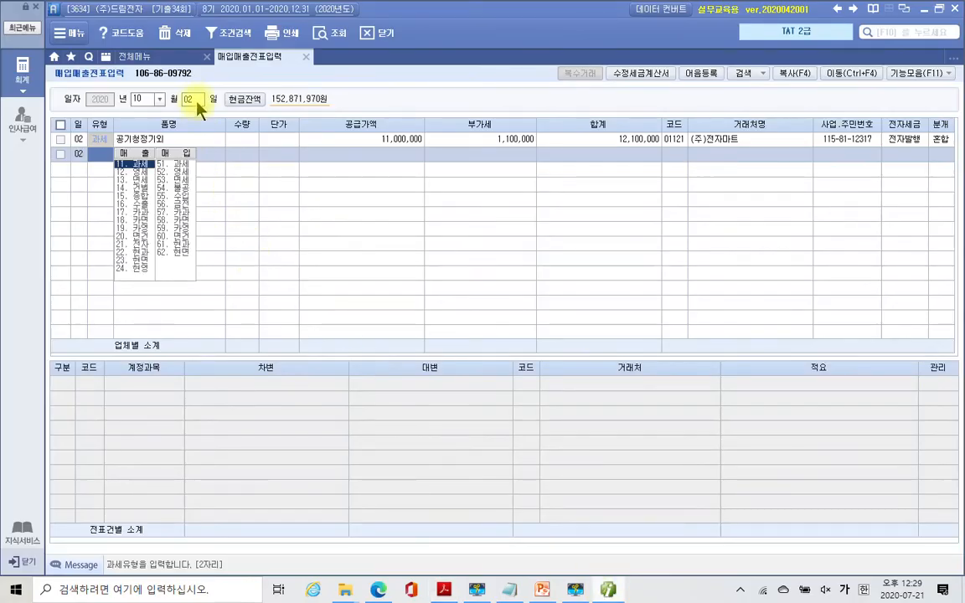
{"action": "left_click", "coordinate": [201, 101]}
{"action": "type", "text": "7"}
{"action": "key", "text": "Return"}
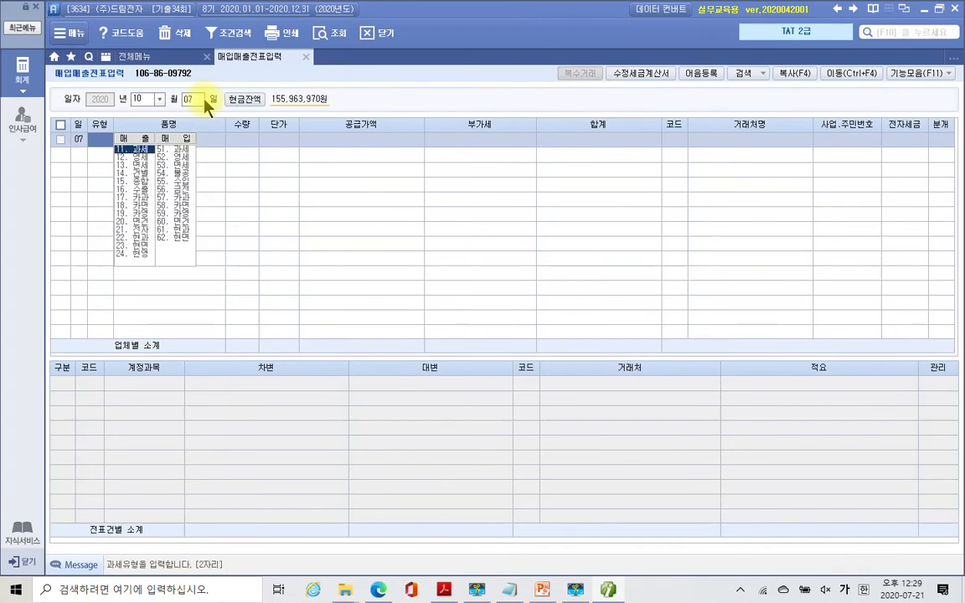
{"action": "type", "text": "13"}
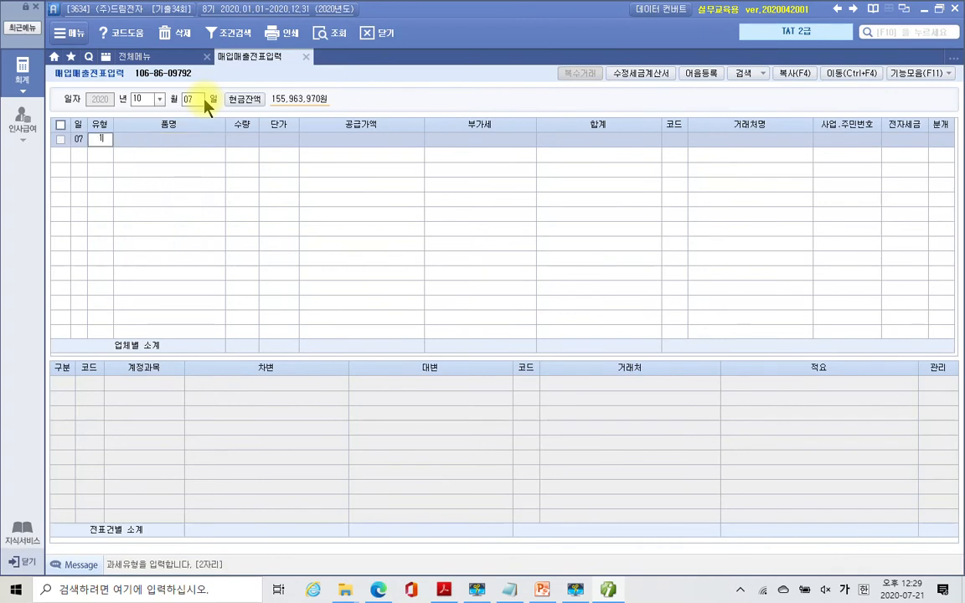
{"action": "key", "text": "Return"}
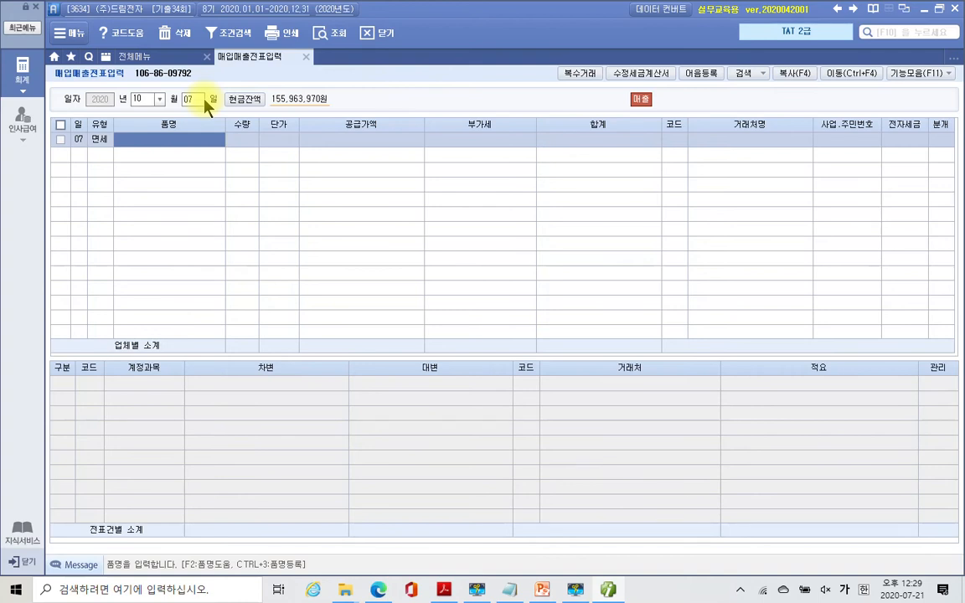
- Enter item 월간 드림전자 잡지, quantity 100 at 20,000, and look up customer '세운'
{"action": "type", "text": "월"}
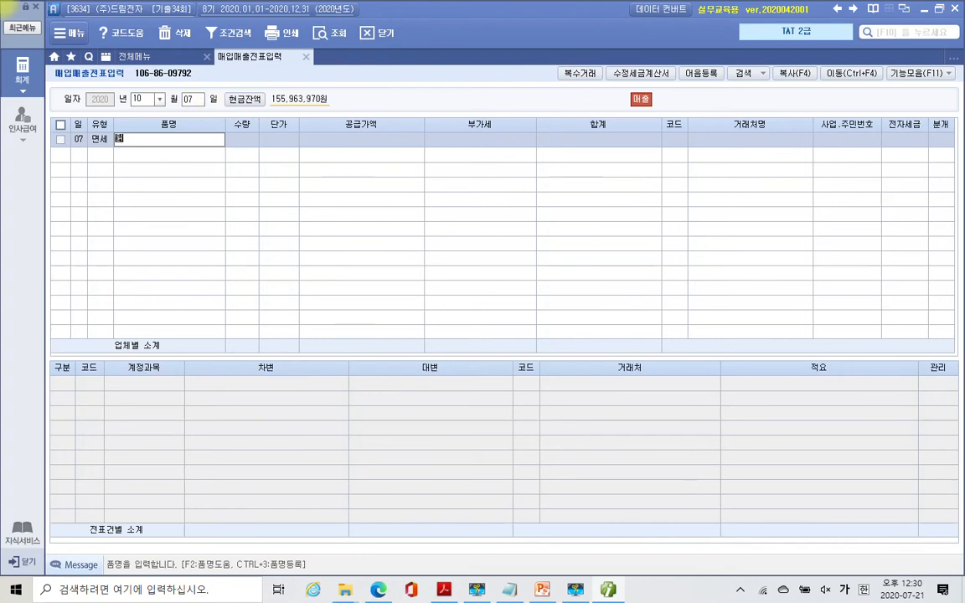
{"action": "type", "text": "간 별드림전자 별"}
{"action": "type", "text": "지"}
{"action": "key", "text": "Return"}
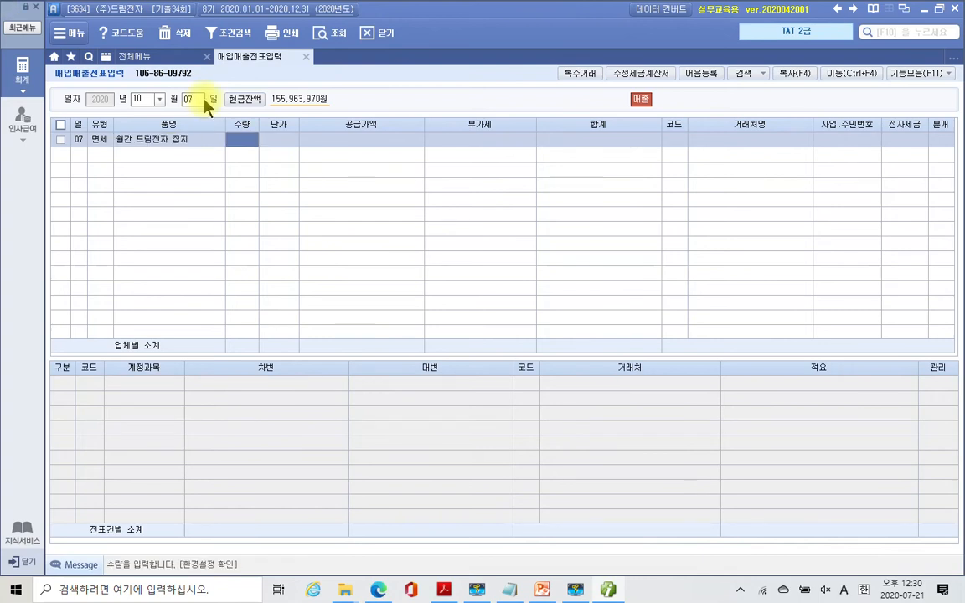
{"action": "type", "text": "100"}
{"action": "key", "text": "Return"}
{"action": "type", "text": "200000"}
{"action": "key", "text": "Return"}
{"action": "key", "text": "Return"}
{"action": "key", "text": "Left"}
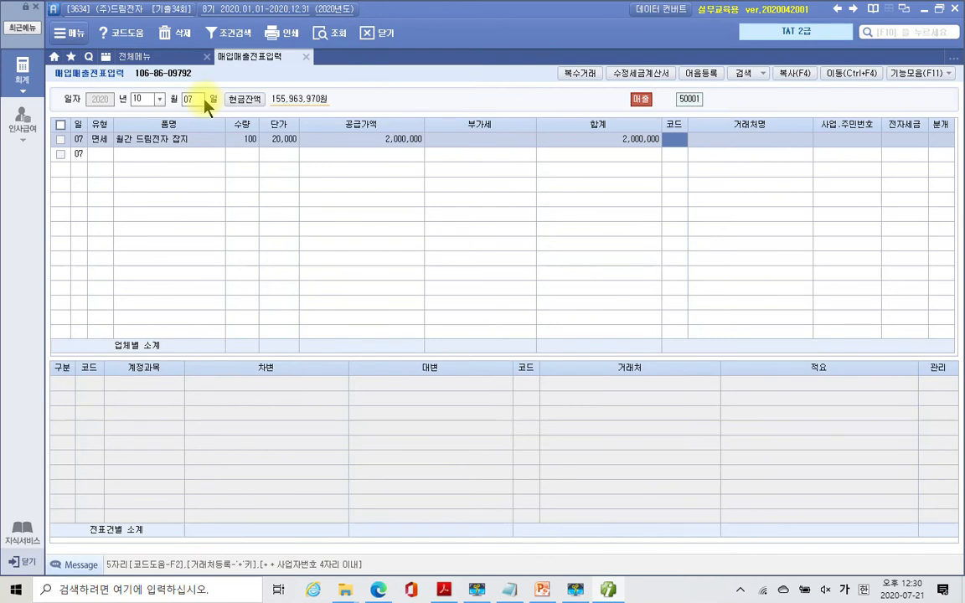
{"action": "type", "text": "세운"}
{"action": "key", "text": "Return"}
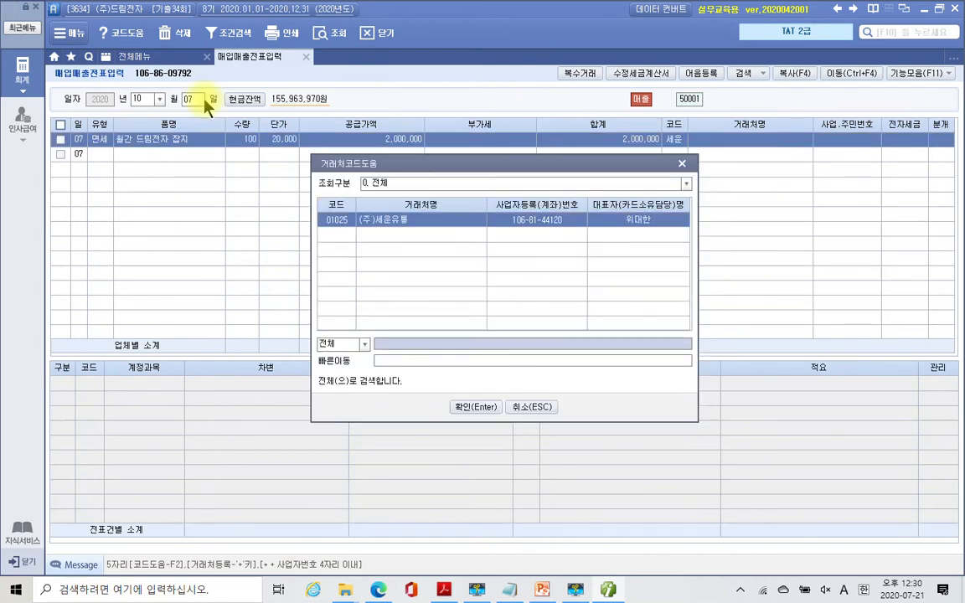
- Bill the sale to (주)세운유통, set 전자세금 to 1 (전자입력) and 분개 to 3 (혼합)
{"action": "key", "text": "Return"}
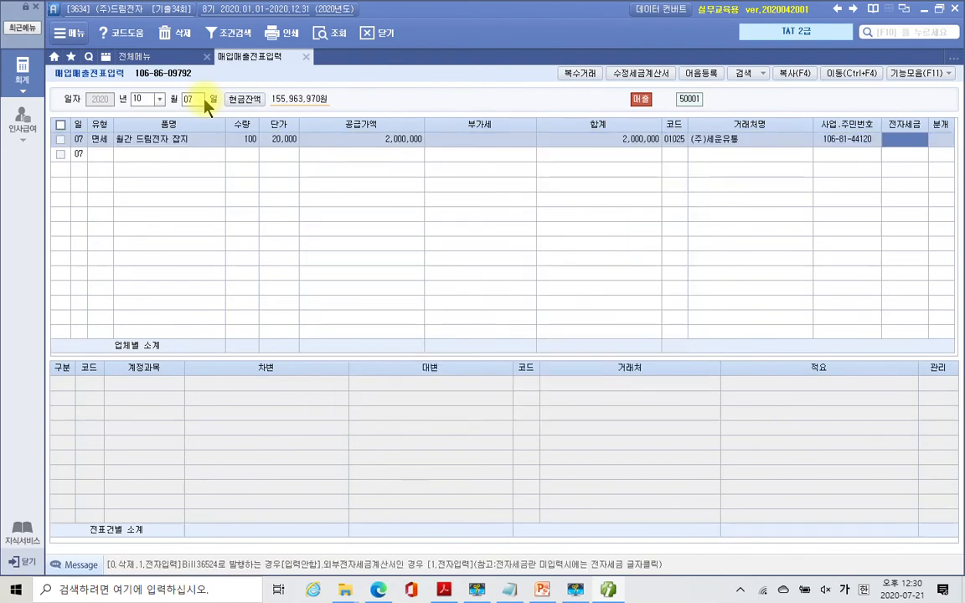
{"action": "type", "text": "1"}
{"action": "key", "text": "Return"}
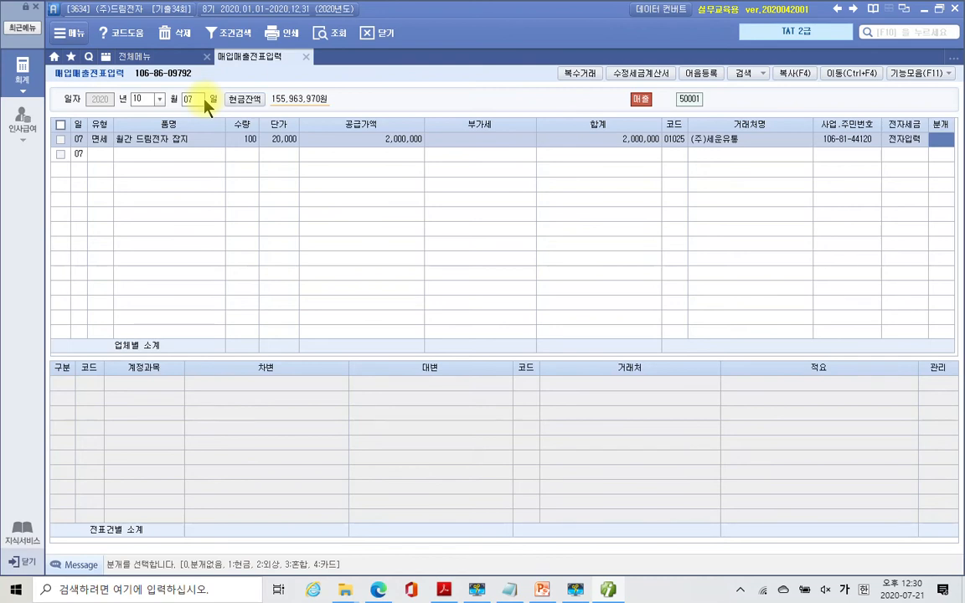
{"action": "key", "text": "Left"}
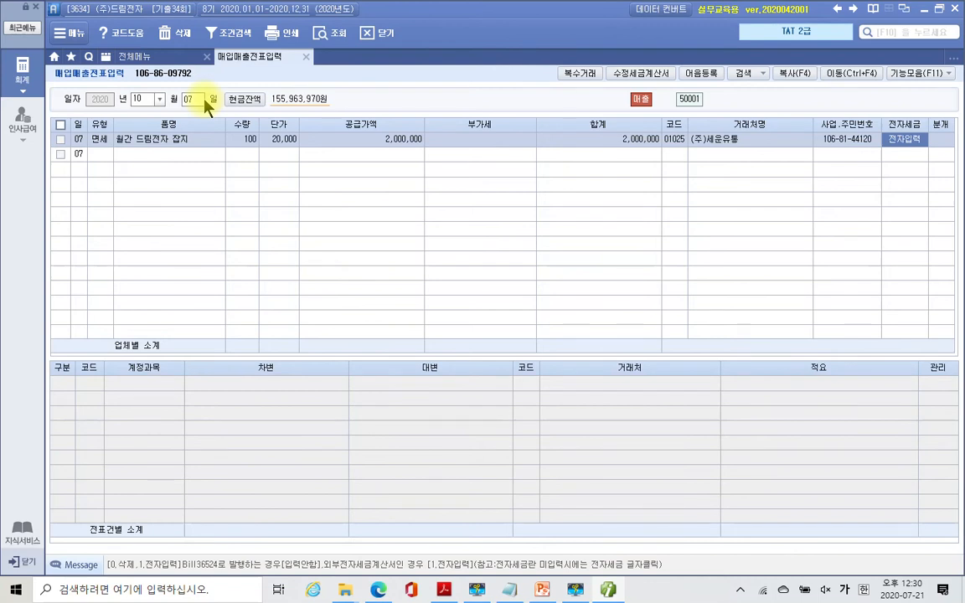
{"action": "key", "text": "Right"}
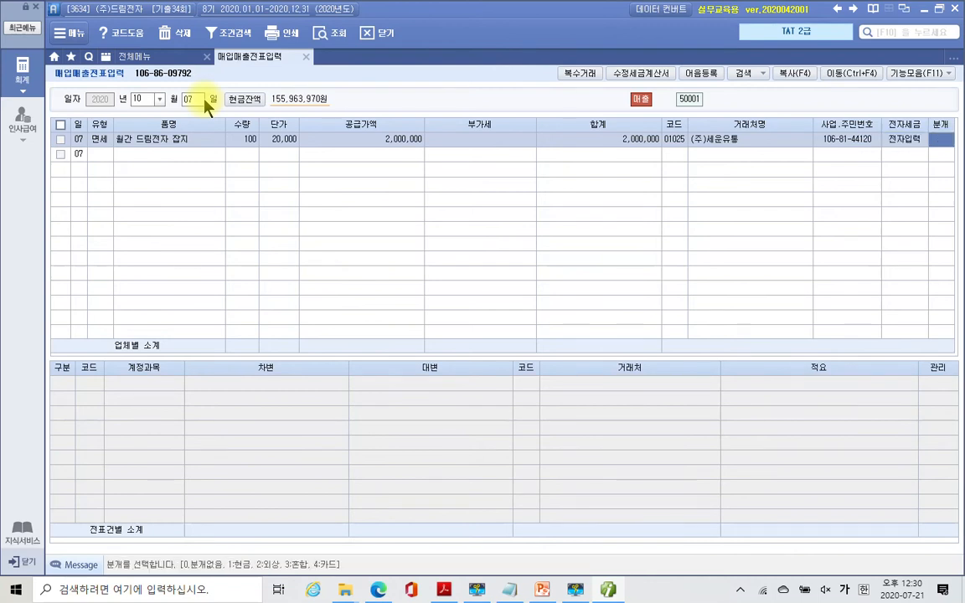
{"action": "key", "text": "Left"}
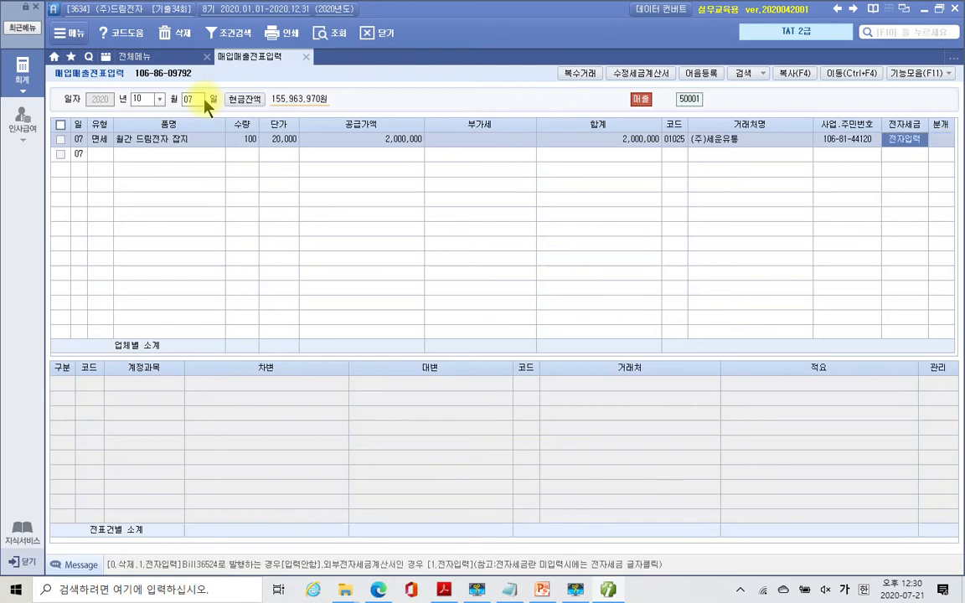
{"action": "key", "text": "Right"}
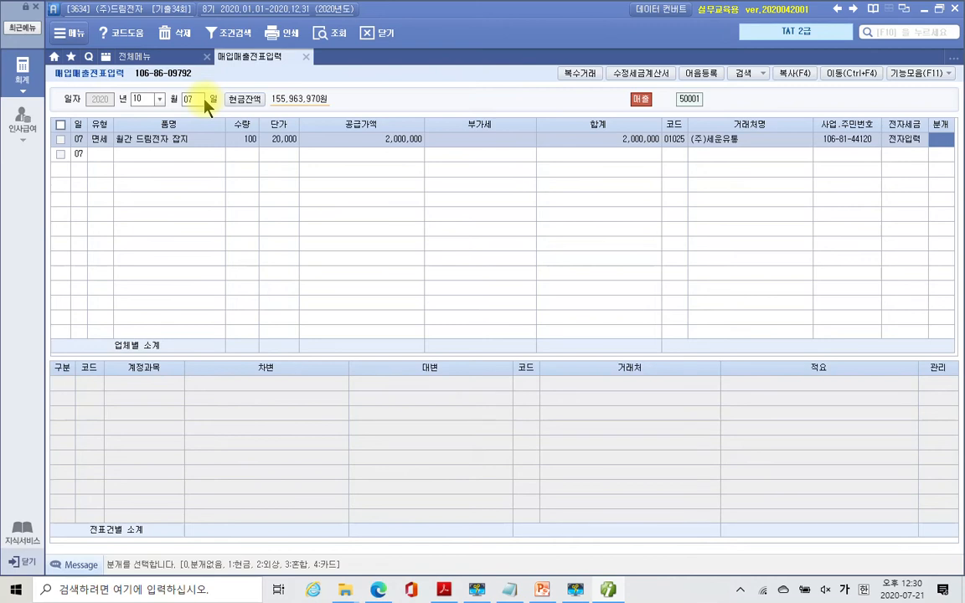
{"action": "key", "text": "3"}
{"action": "key", "text": "Return"}
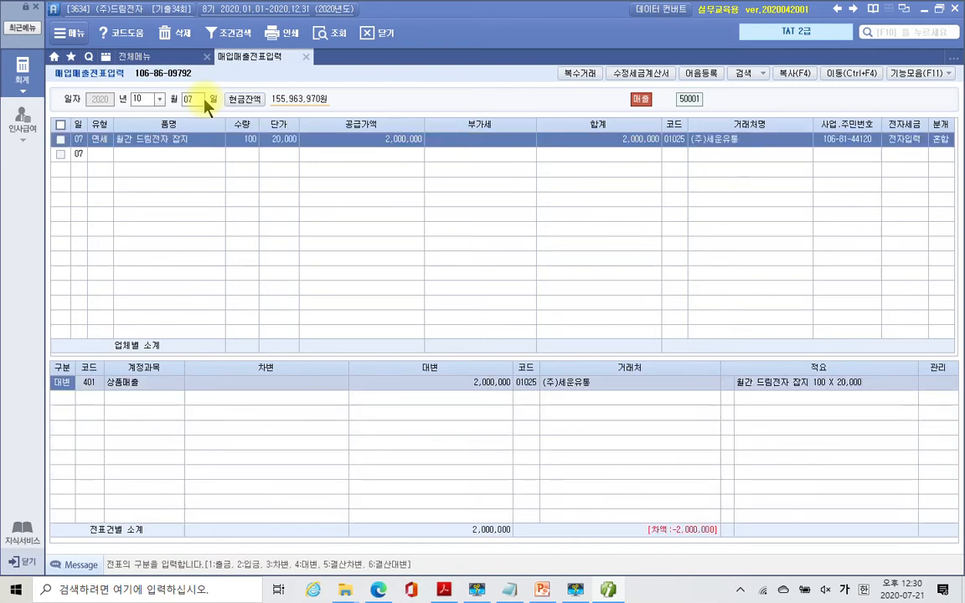
- Add debit lines 110 받을어음 1,000,000 and 108 외상매출금 1,000,000
{"action": "key", "text": "Down"}
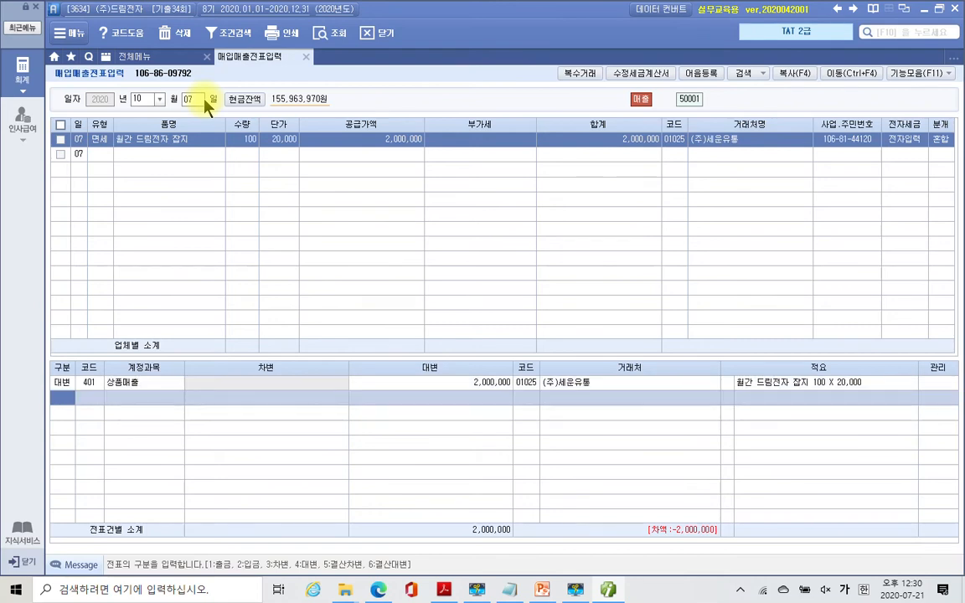
{"action": "key", "text": "3"}
{"action": "key", "text": "Return"}
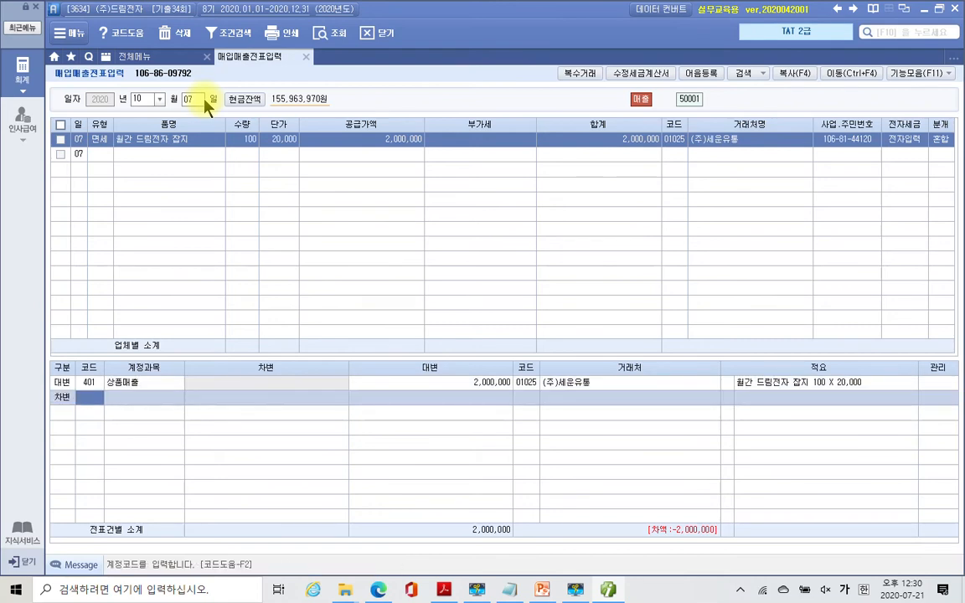
{"action": "type", "text": "110"}
{"action": "key", "text": "Return"}
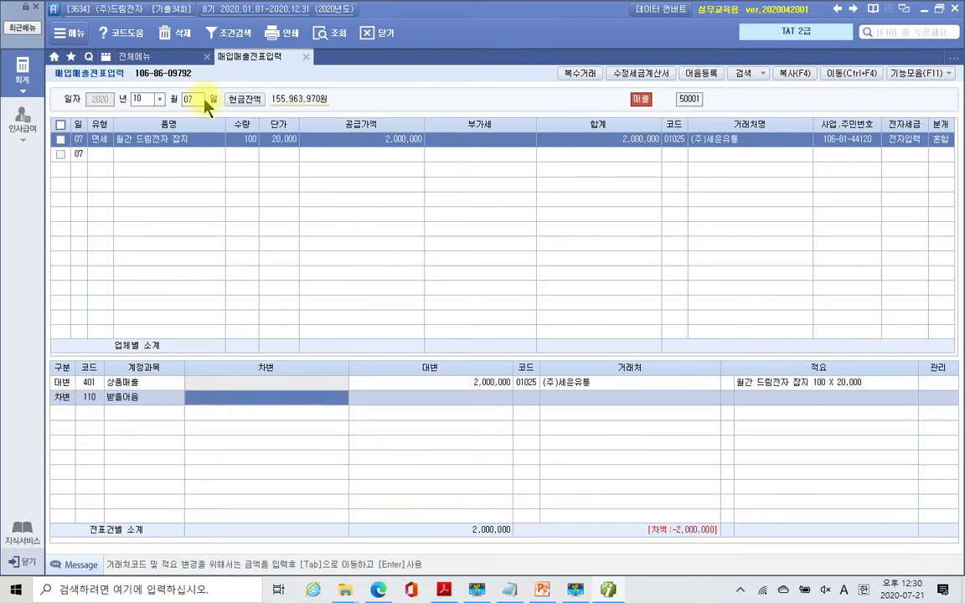
{"action": "type", "text": "1000000"}
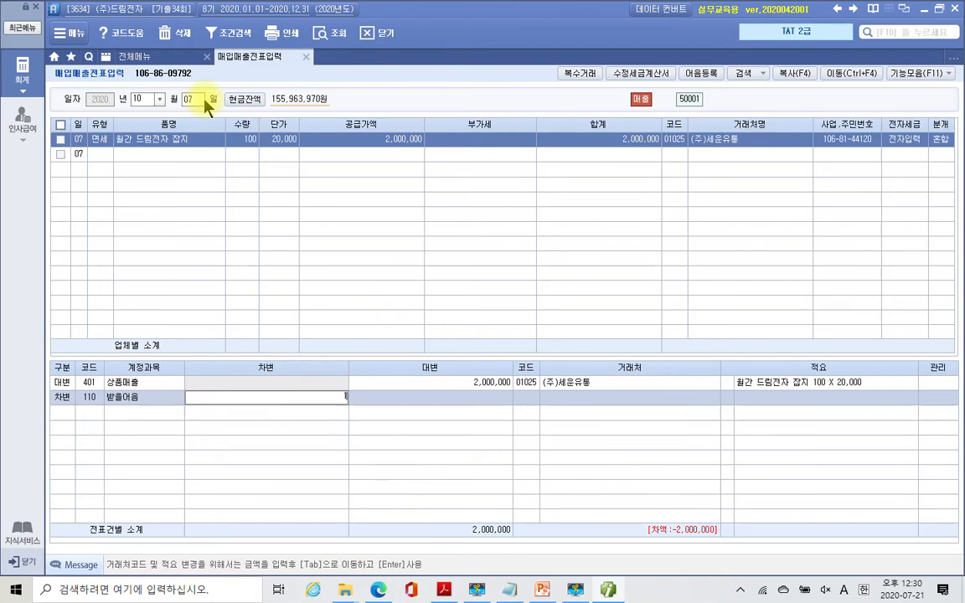
{"action": "key", "text": "Return"}
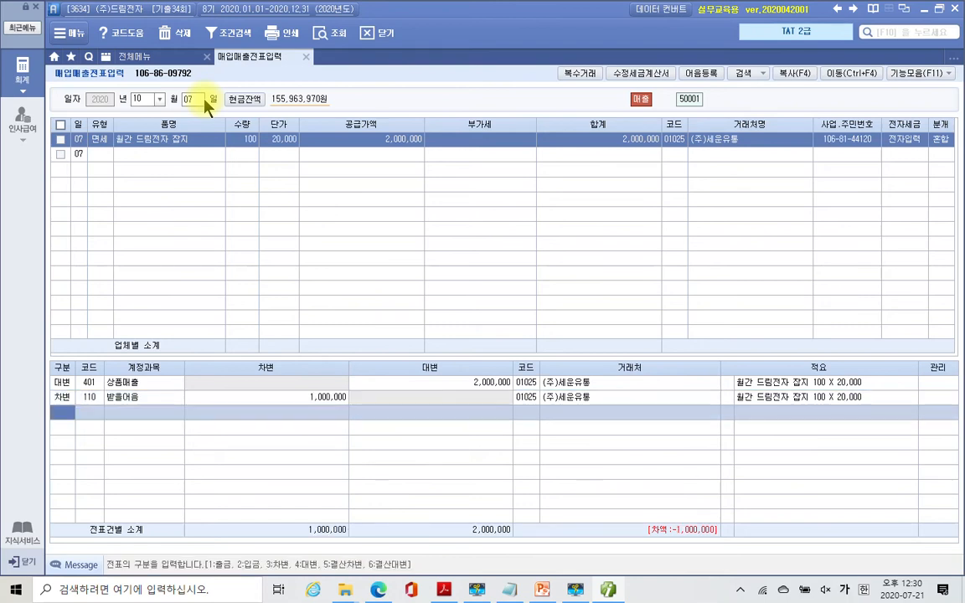
{"action": "type", "text": "3"}
{"action": "key", "text": "Return"}
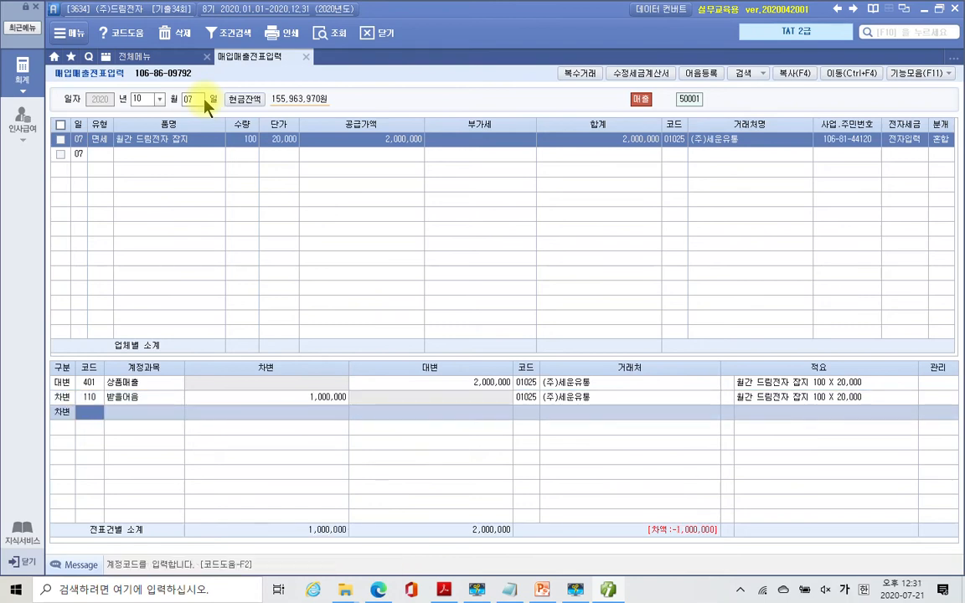
{"action": "type", "text": "108"}
{"action": "key", "text": "Return"}
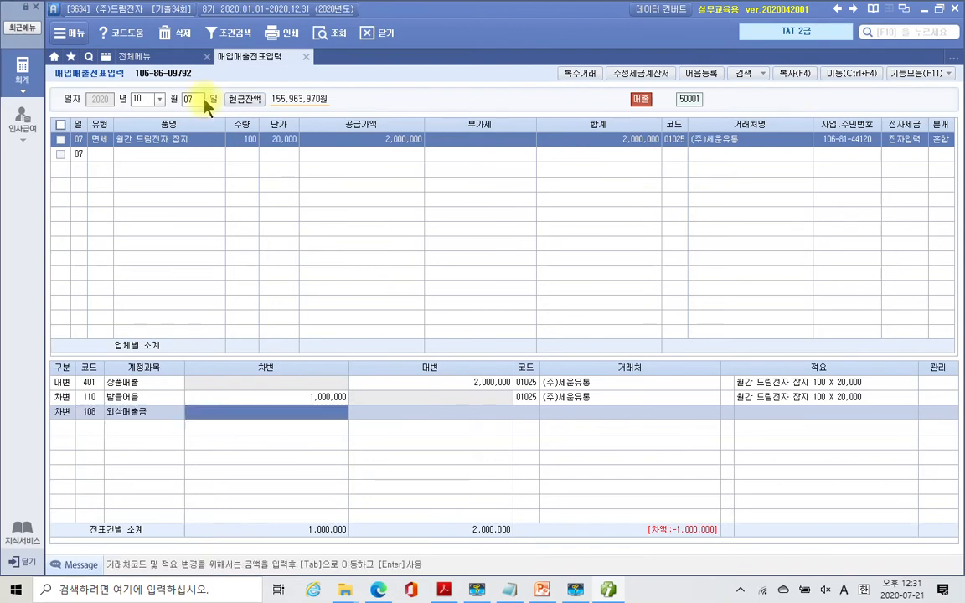
{"action": "type", "text": "1000000"}
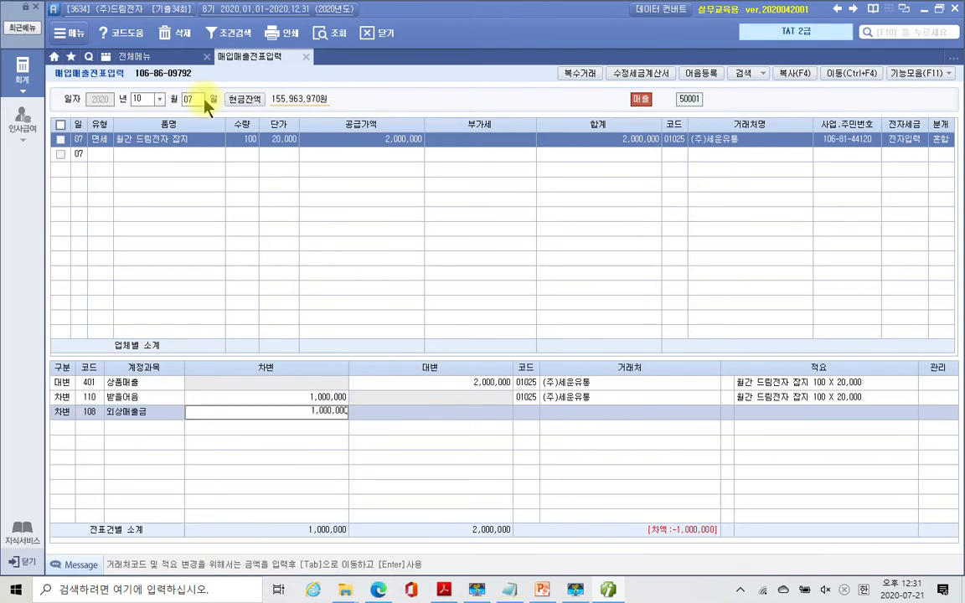
{"action": "key", "text": "Return"}
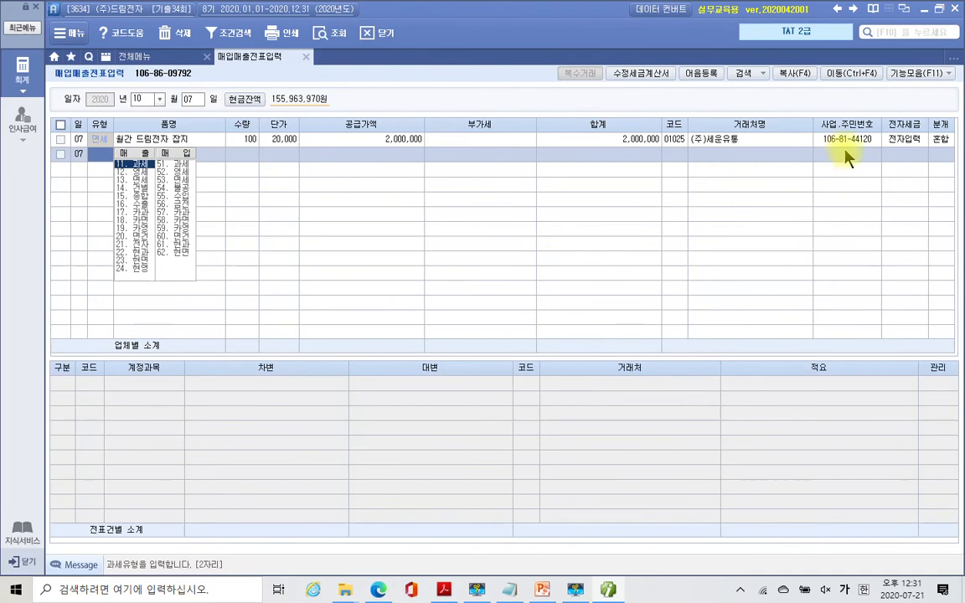
- Check the 상품매출, 받을어음 and 외상매출금 journal lines against the invoice PDF
{"action": "left_click", "coordinate": [940, 138]}
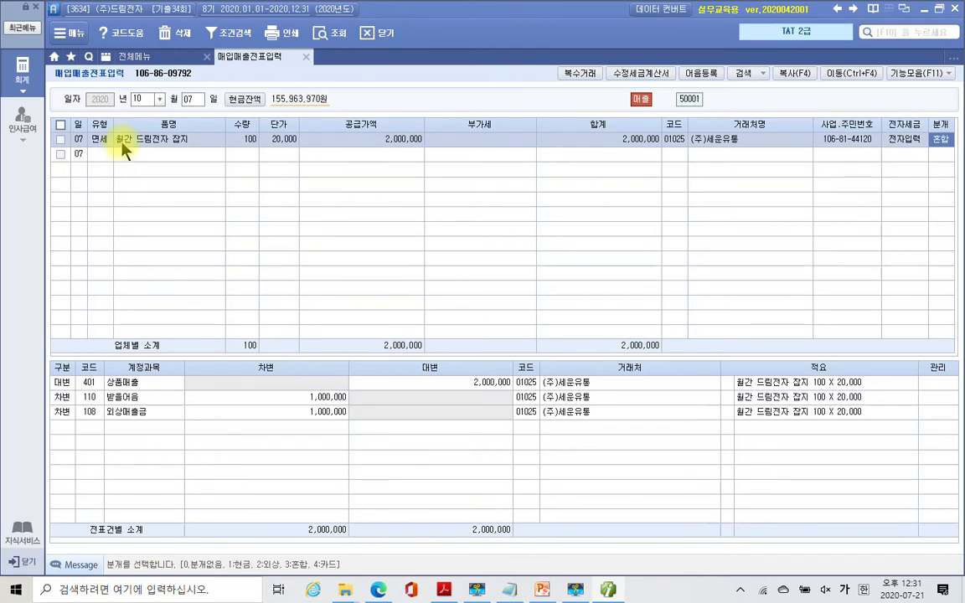
{"action": "left_click", "coordinate": [120, 387]}
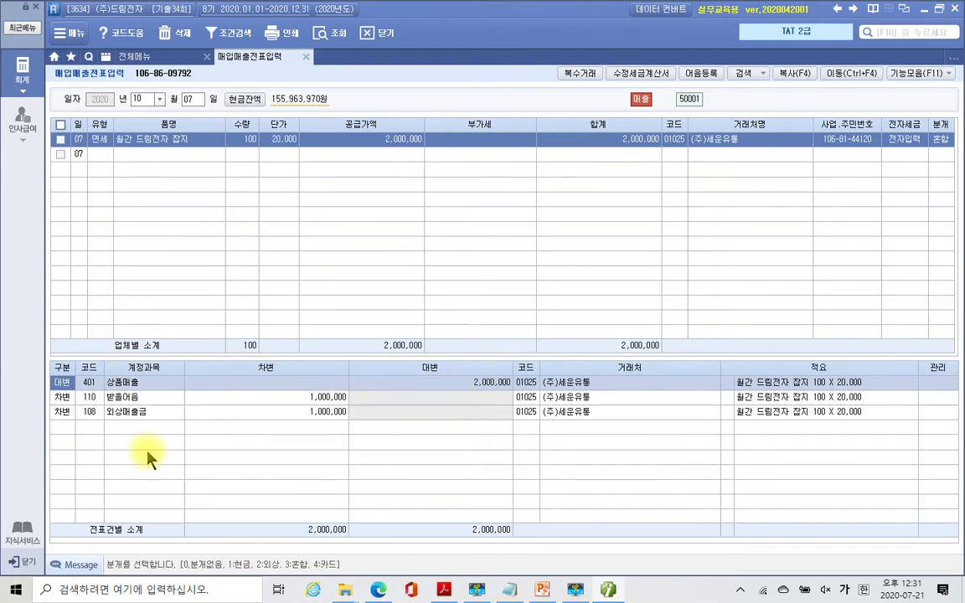
{"action": "left_click", "coordinate": [124, 402]}
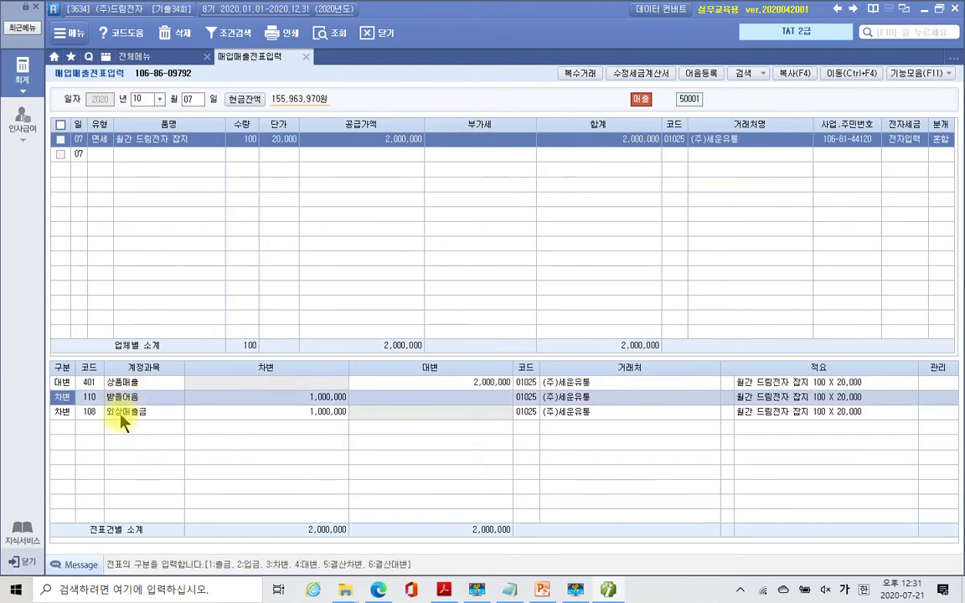
{"action": "left_click", "coordinate": [120, 414]}
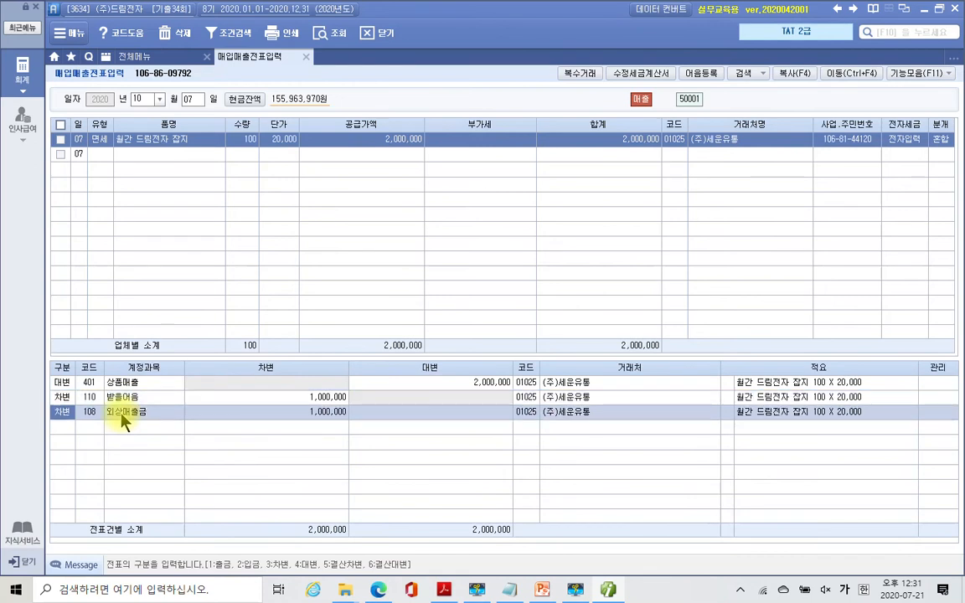
{"action": "left_click", "coordinate": [447, 592]}
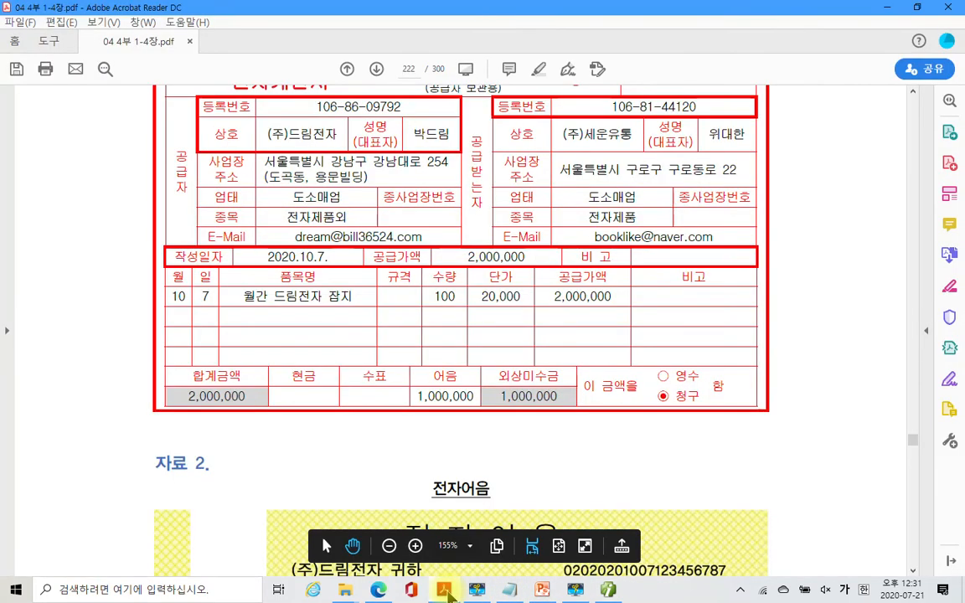
{"action": "left_click", "coordinate": [447, 592]}
{"action": "left_click", "coordinate": [134, 404]}
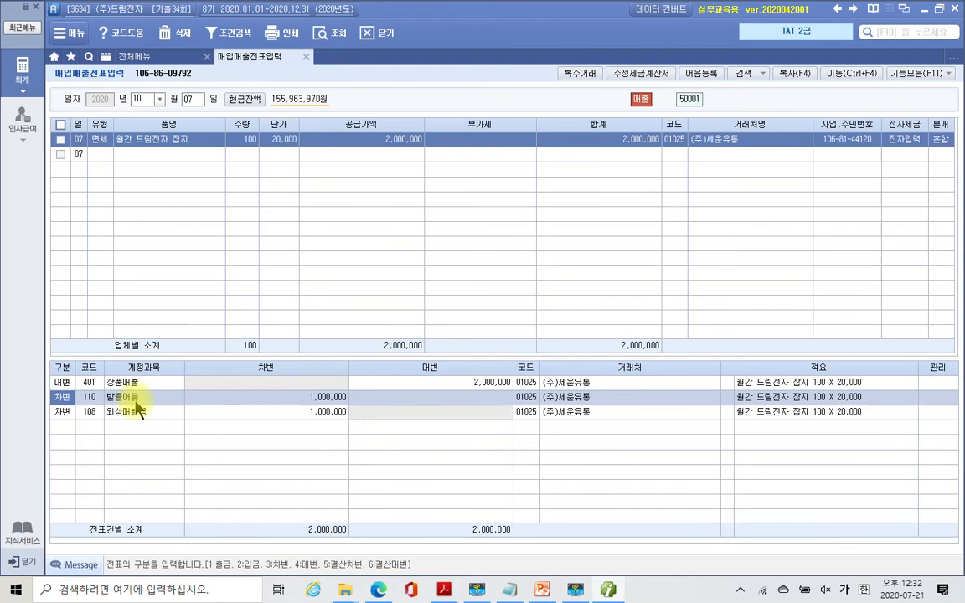
- Open the 자금관리 bill details for the 1,000,000 받을어음 debit line with F3
{"action": "key", "text": "F3"}
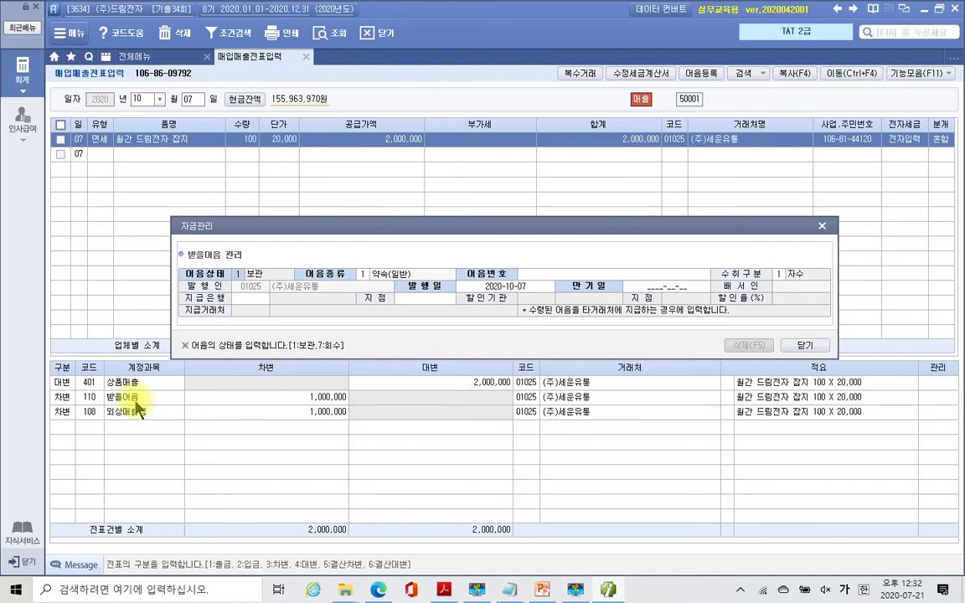
- Keep status 보관, set bill type 6 (전자), enter the bill number and maturity 2021-01-07
{"action": "key", "text": "Return"}
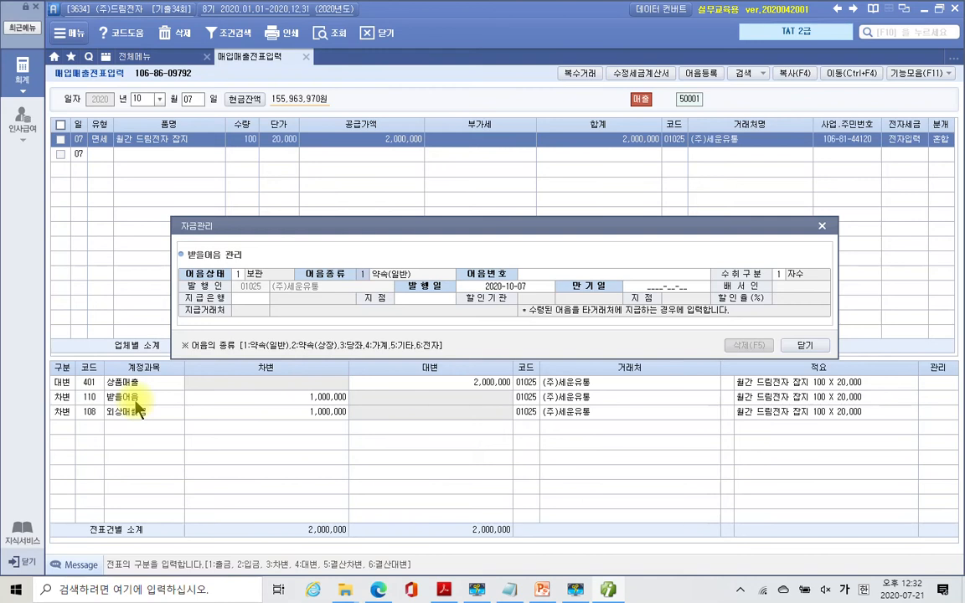
{"action": "type", "text": "6"}
{"action": "key", "text": "Return"}
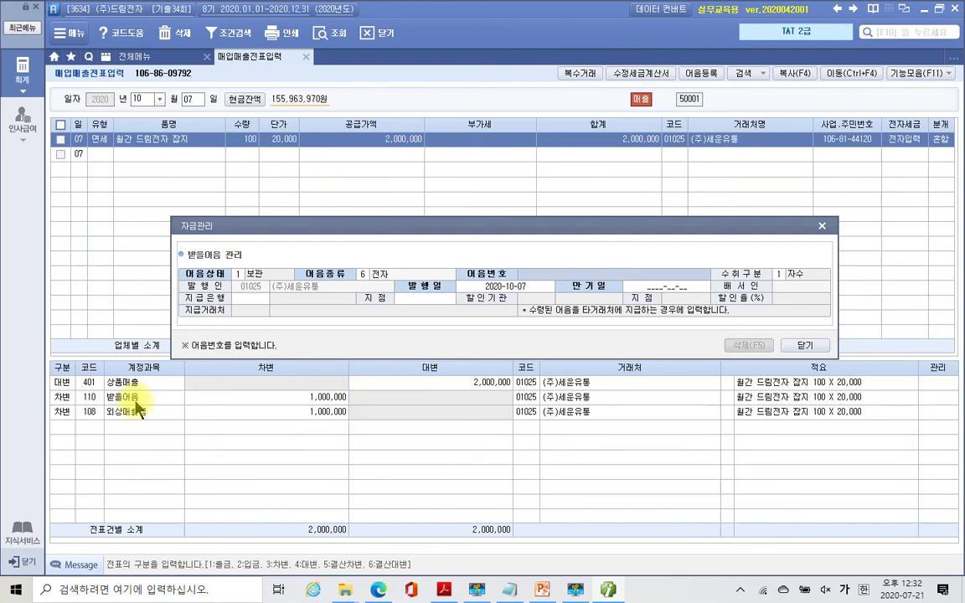
{"action": "type", "text": "020"}
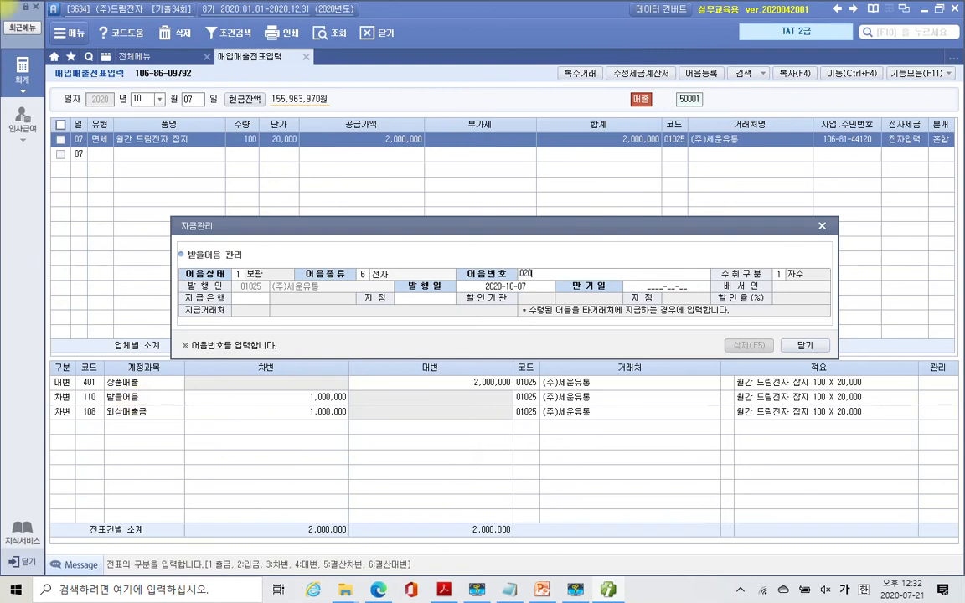
{"action": "type", "text": "20201007"}
{"action": "type", "text": "123456787"}
{"action": "key", "text": "Return"}
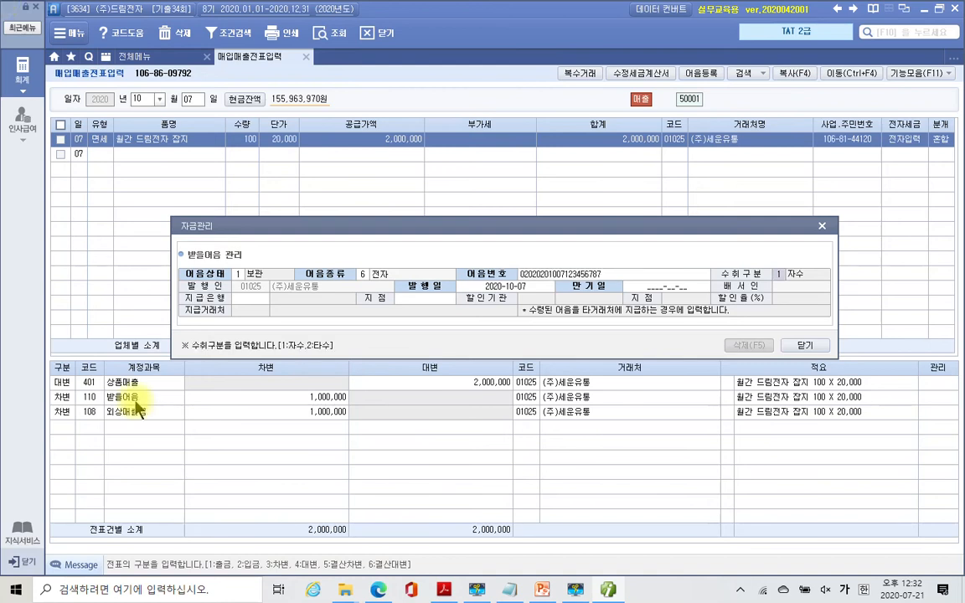
{"action": "key", "text": "Return"}
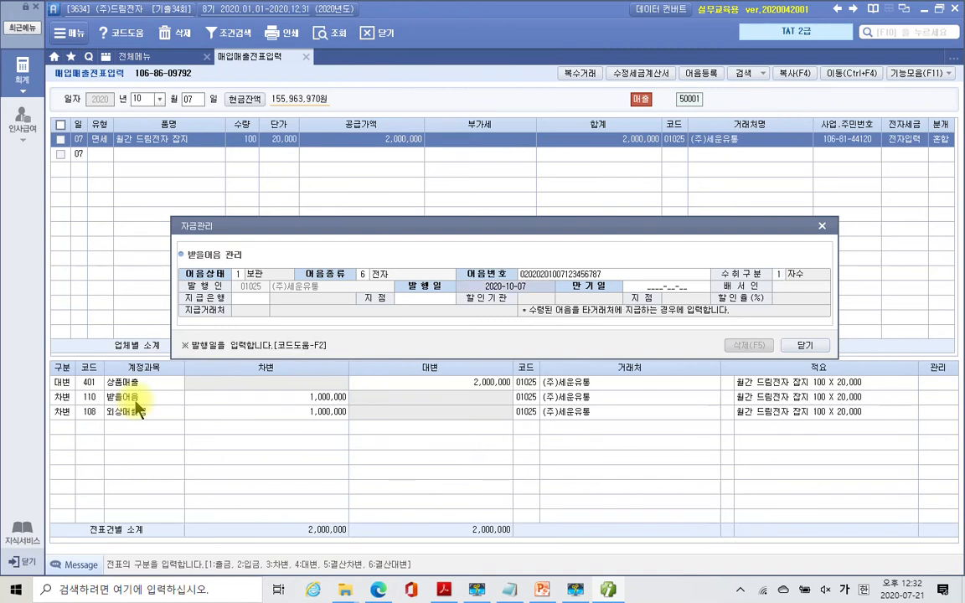
{"action": "key", "text": "Return"}
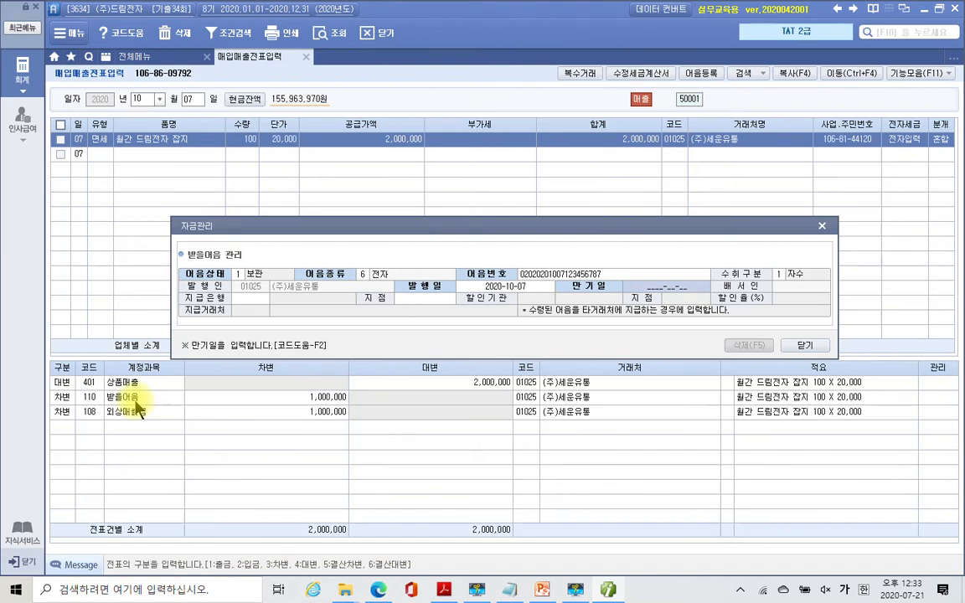
{"action": "type", "text": "2021-01-07"}
{"action": "key", "text": "Return"}
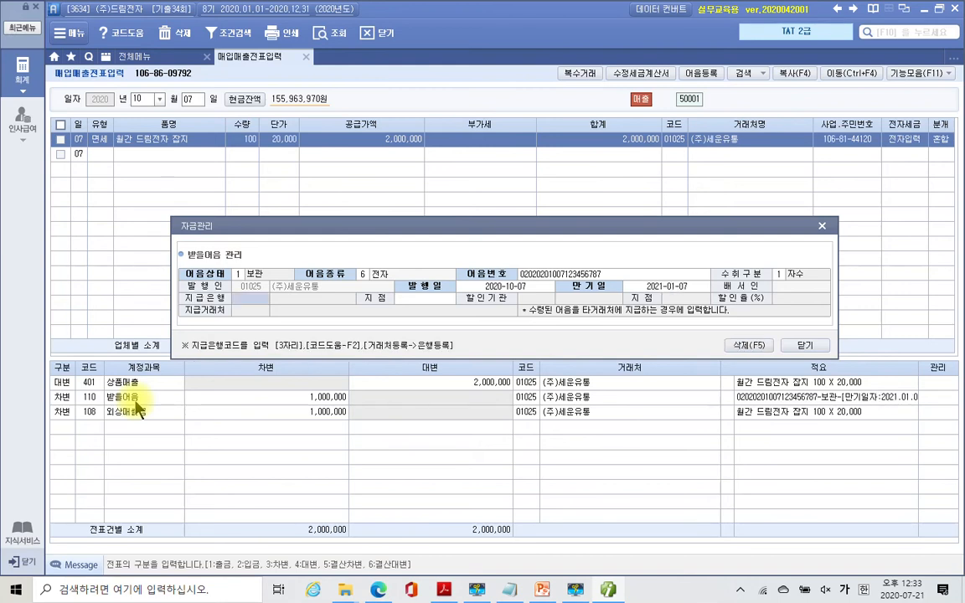
- Choose paying bank 600 우리은행 with branch 구로지점 and close the bill details
{"action": "key", "text": "F2"}
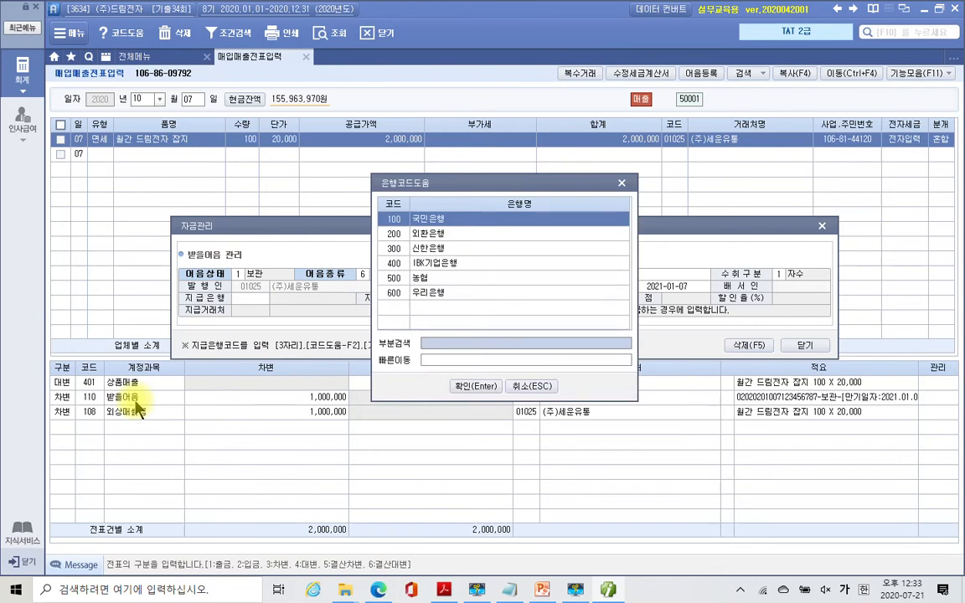
{"action": "key", "text": "Down"}
{"action": "key", "text": "Down"}
{"action": "key", "text": "Down"}
{"action": "key", "text": "Down"}
{"action": "key", "text": "Down"}
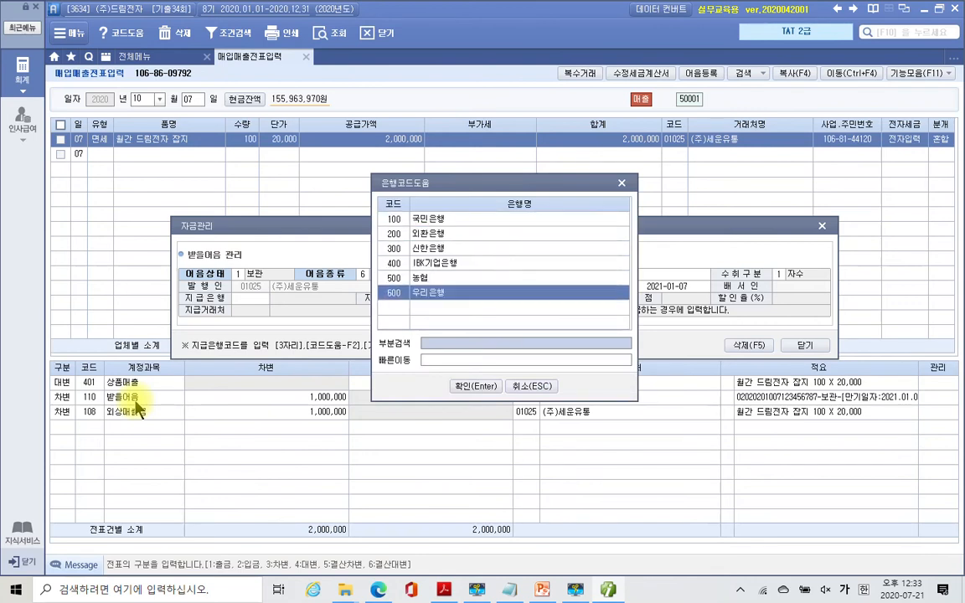
{"action": "key", "text": "Return"}
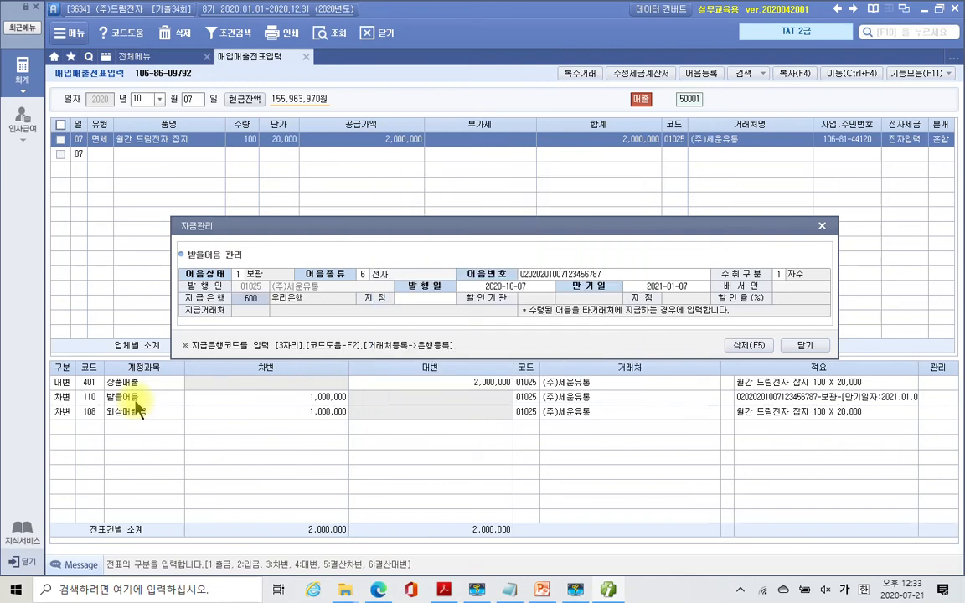
{"action": "key", "text": "Return"}
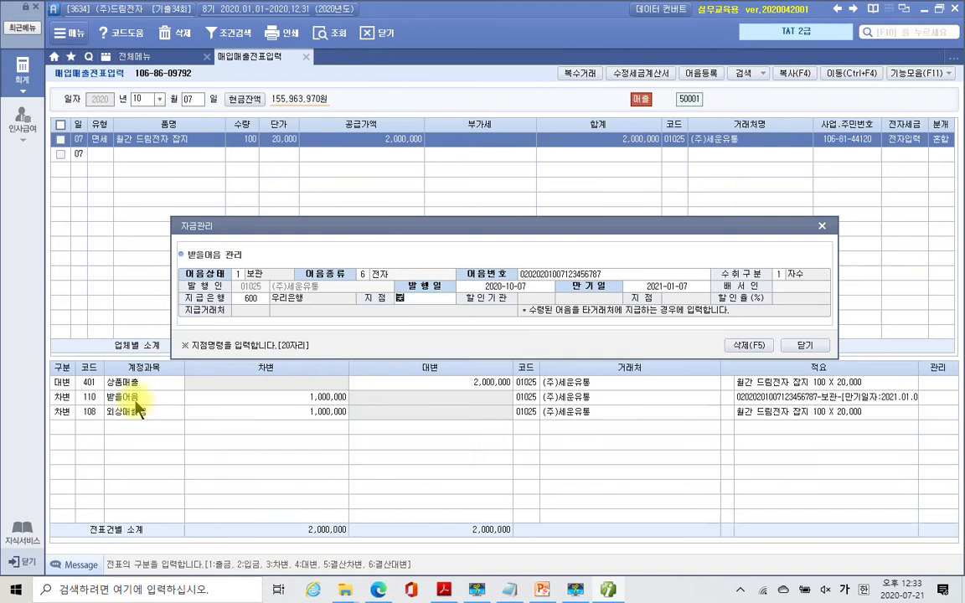
{"action": "type", "text": "귀"}
{"action": "key", "text": "BackSpace"}
{"action": "type", "text": "로지점"}
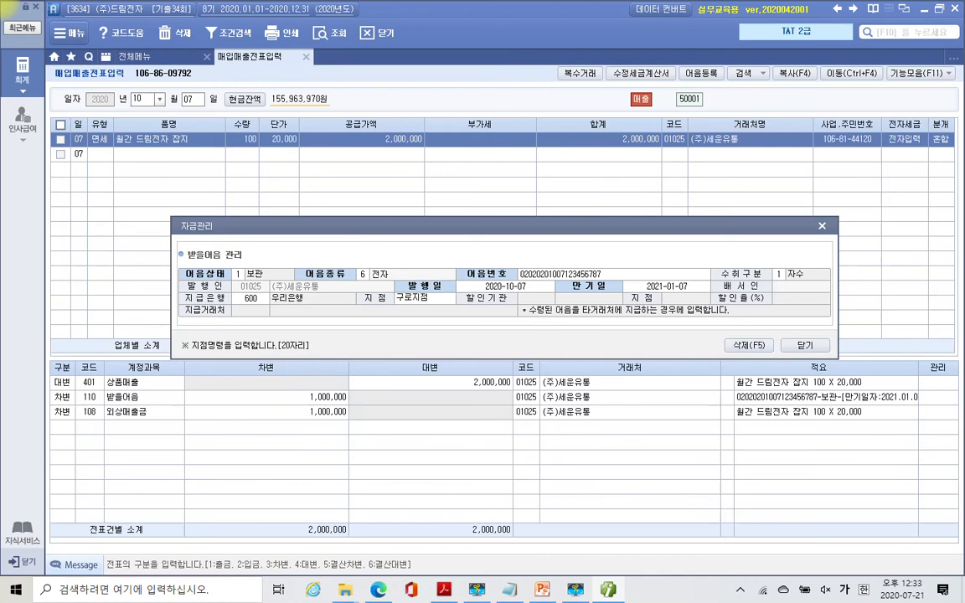
{"action": "left_click", "coordinate": [136, 409]}
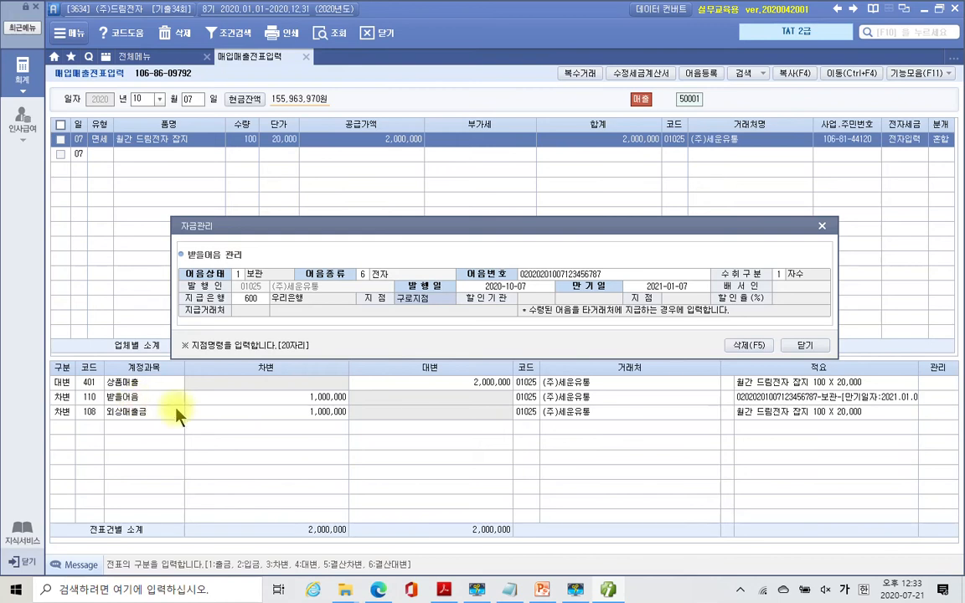
{"action": "left_click", "coordinate": [807, 347]}
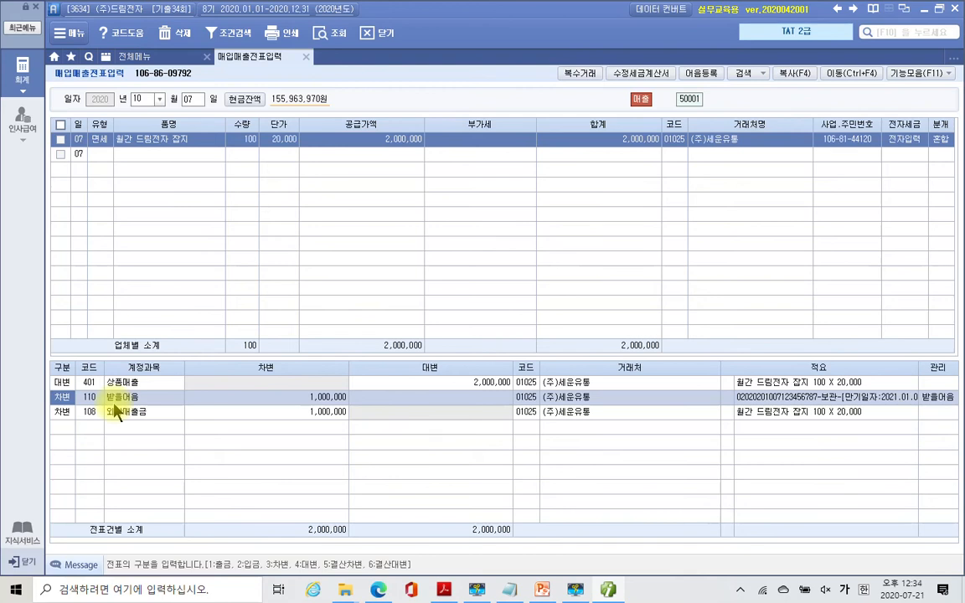
{"action": "key", "text": "F3"}
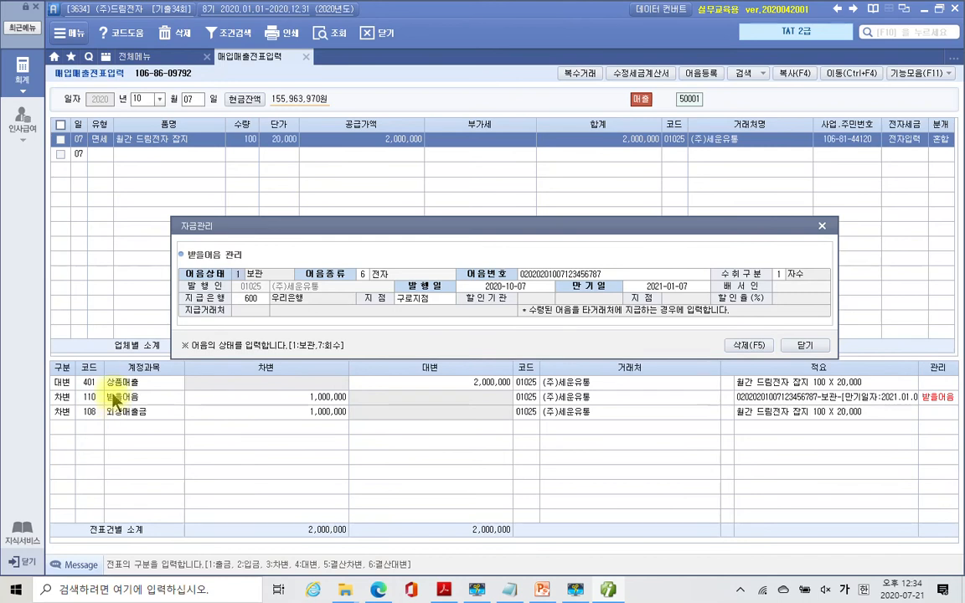
{"action": "left_click_drag", "start_coordinate": [493, 226], "coordinate": [450, 231]}
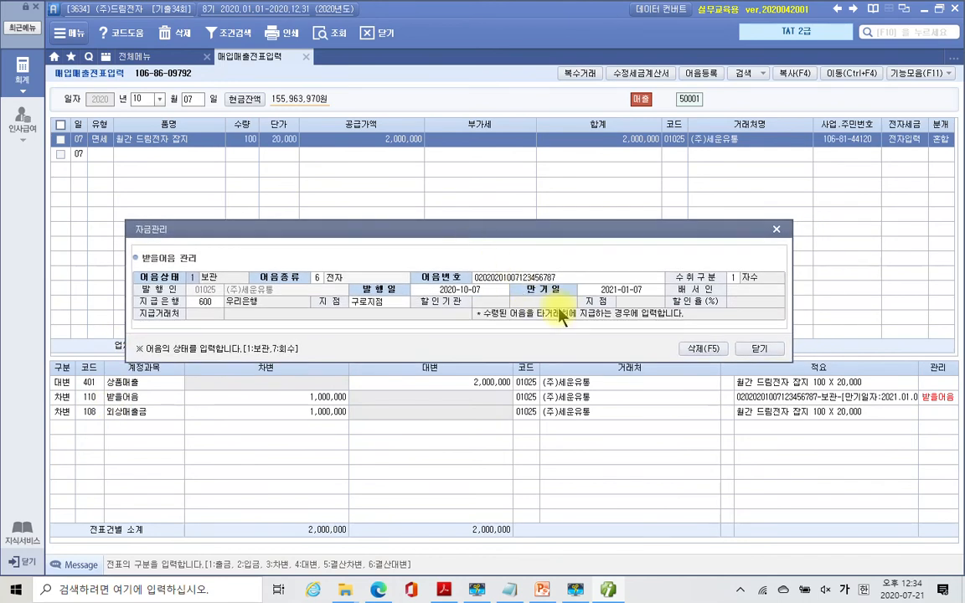
{"action": "left_click", "coordinate": [744, 349]}
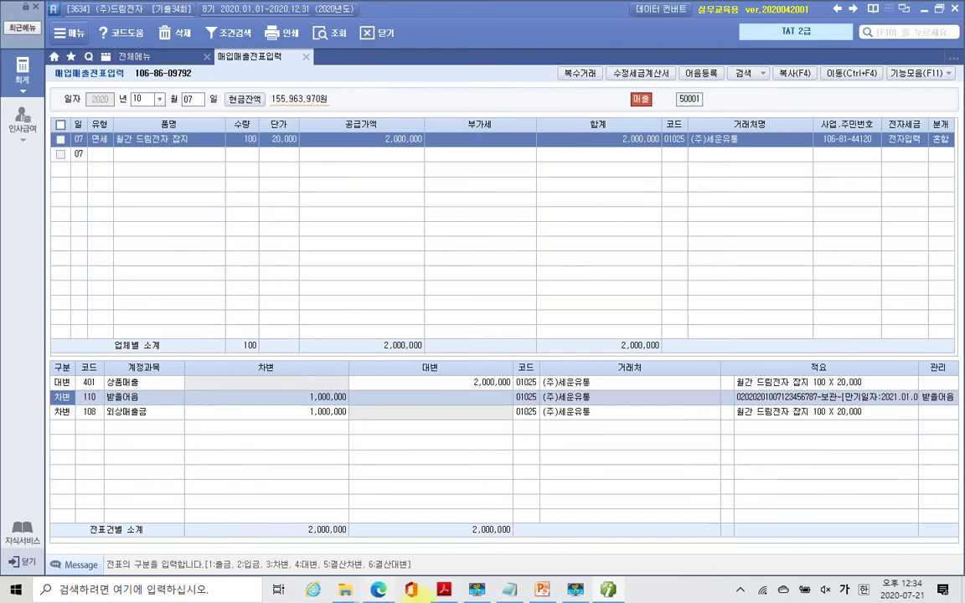
{"action": "left_click", "coordinate": [576, 593]}
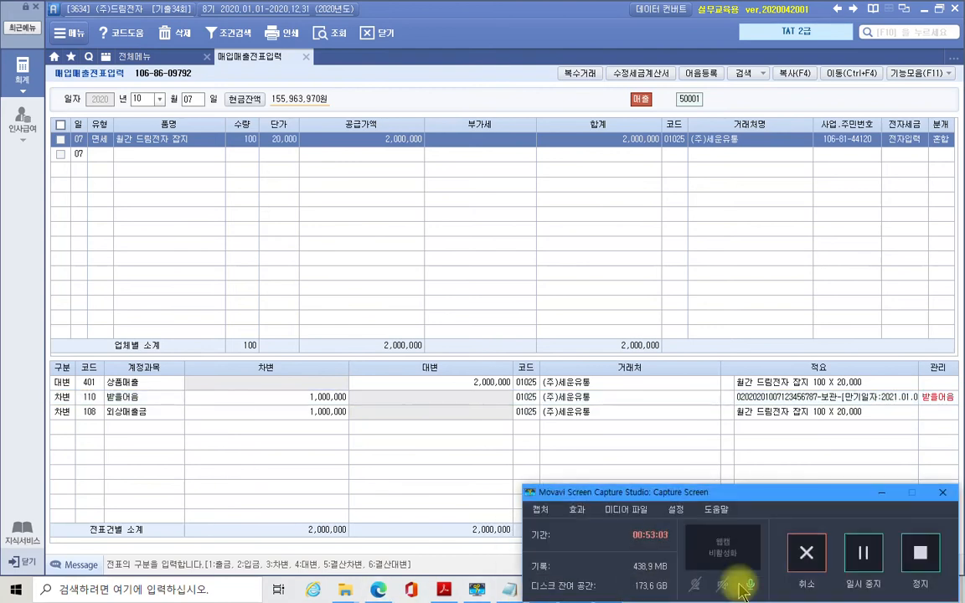
{"action": "left_click", "coordinate": [882, 493]}
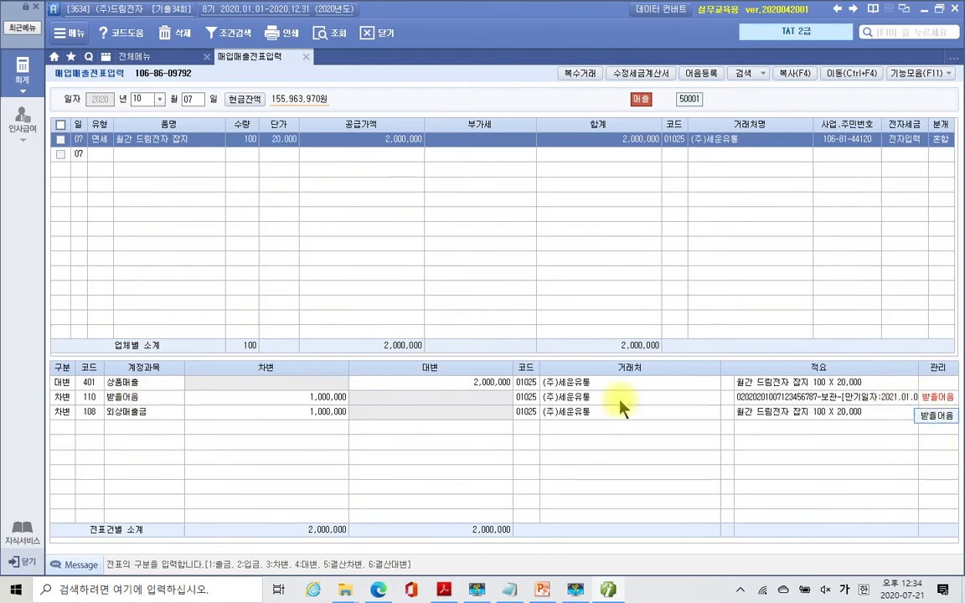
{"action": "left_click", "coordinate": [933, 401]}
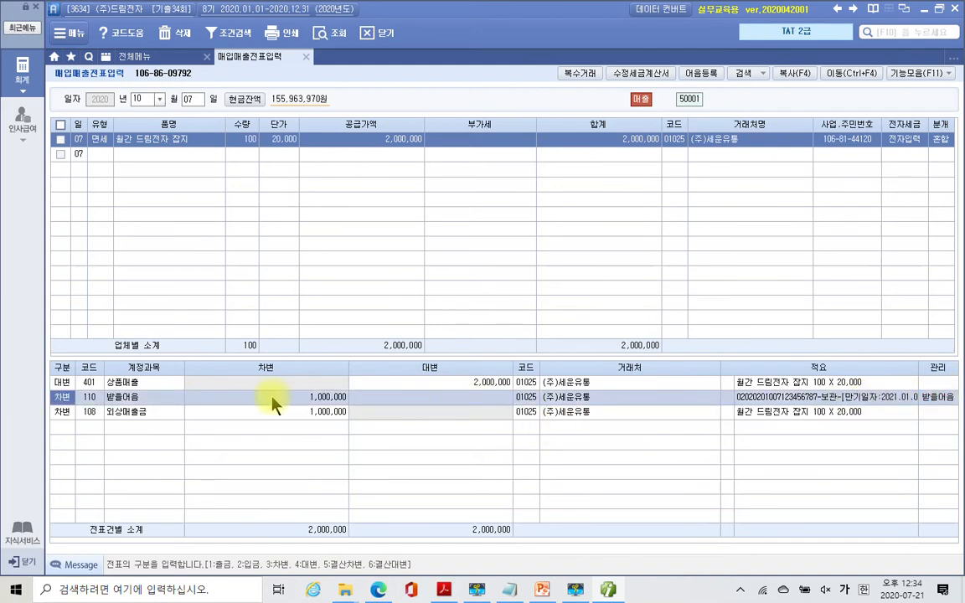
{"action": "left_click", "coordinate": [817, 382]}
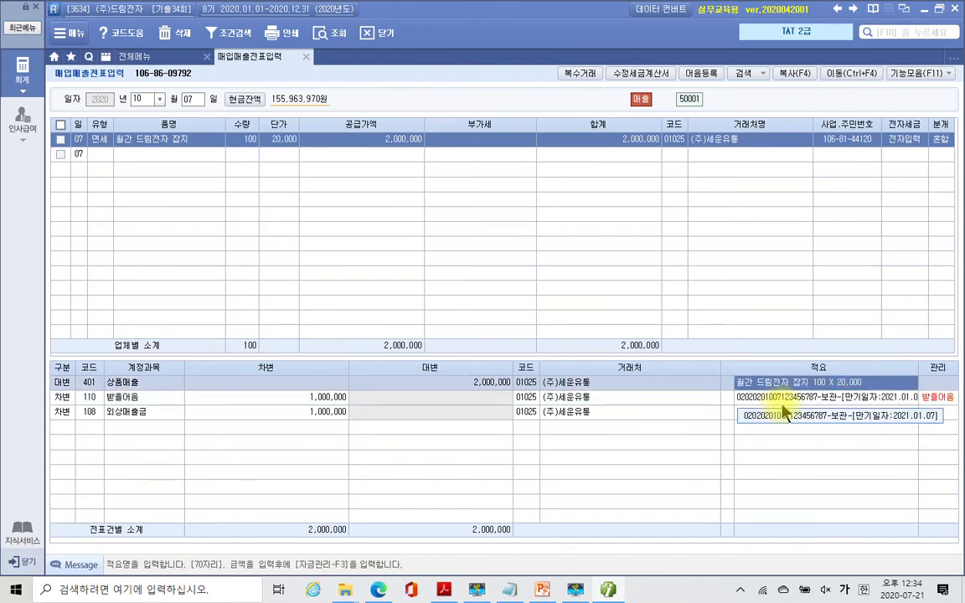
{"action": "left_click_drag", "start_coordinate": [738, 399], "coordinate": [852, 403]}
{"action": "left_click", "coordinate": [824, 415]}
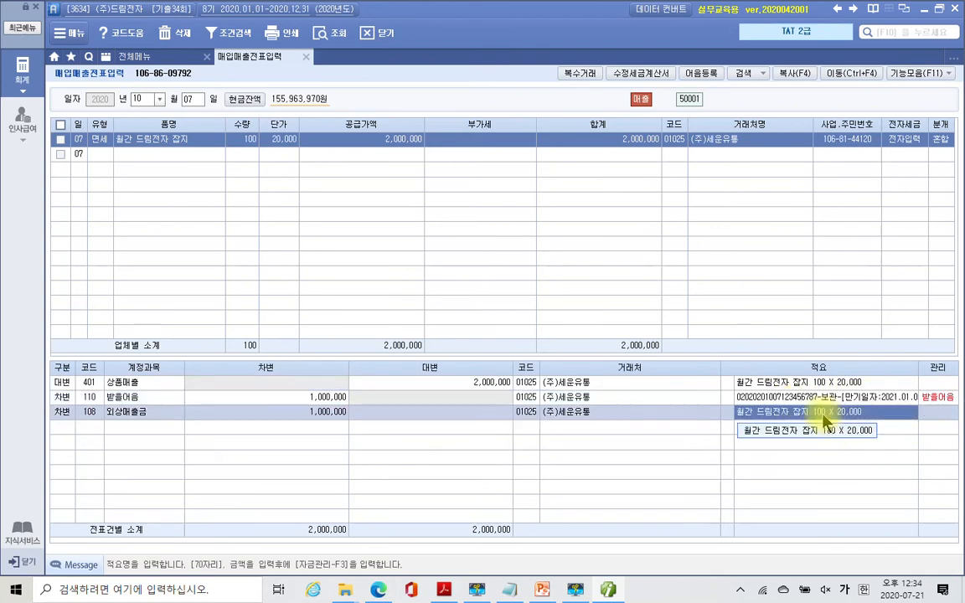
- Highlight the sentence 외상매출금과 상계처리하기로 하였다 yellow in the exam PDF
{"action": "mouse_move", "coordinate": [525, 593]}
{"action": "left_click", "coordinate": [444, 590]}
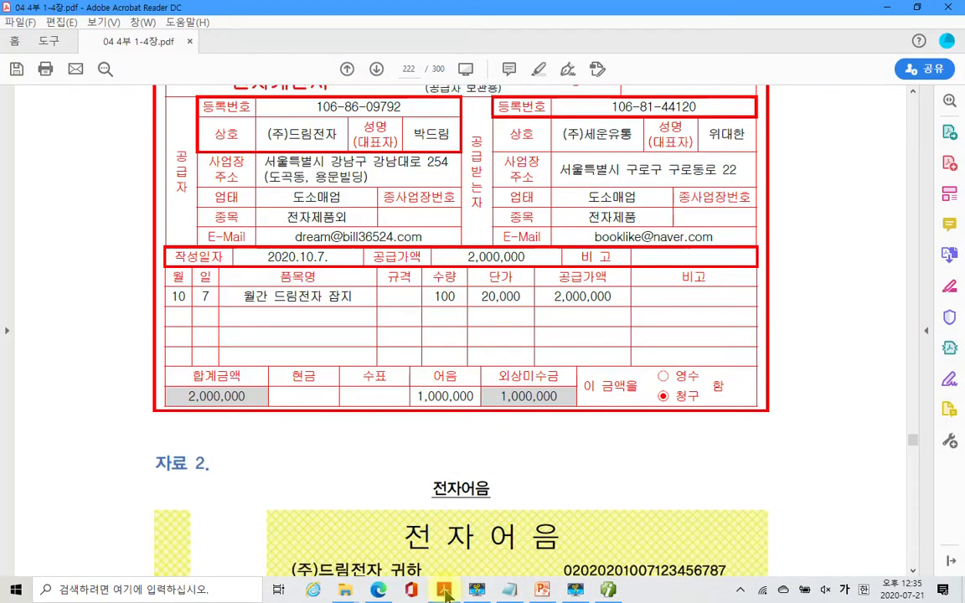
{"action": "scroll", "coordinate": [495, 420], "scroll_direction": "down", "scroll_amount": 10}
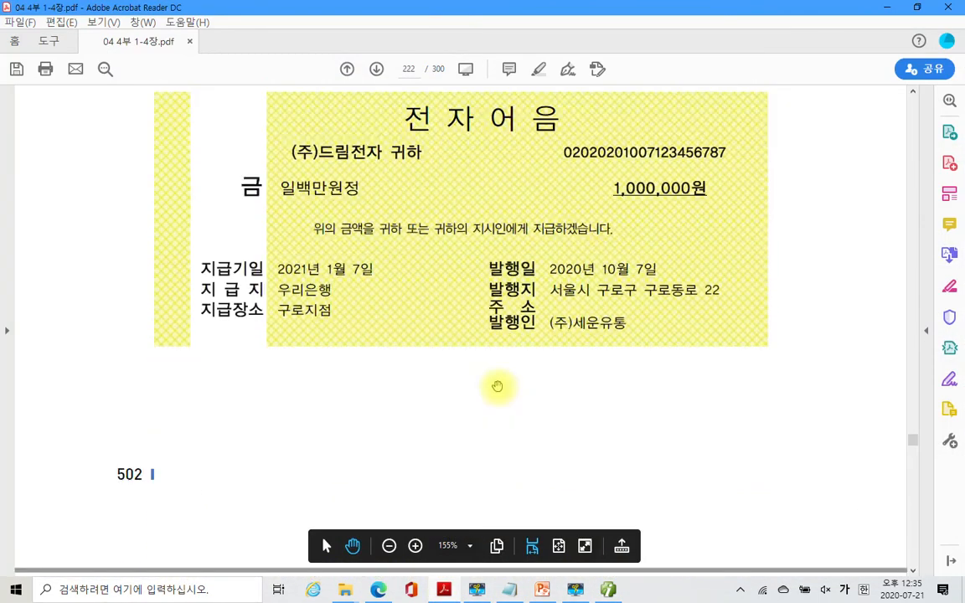
{"action": "scroll", "coordinate": [497, 386], "scroll_direction": "down", "scroll_amount": 3}
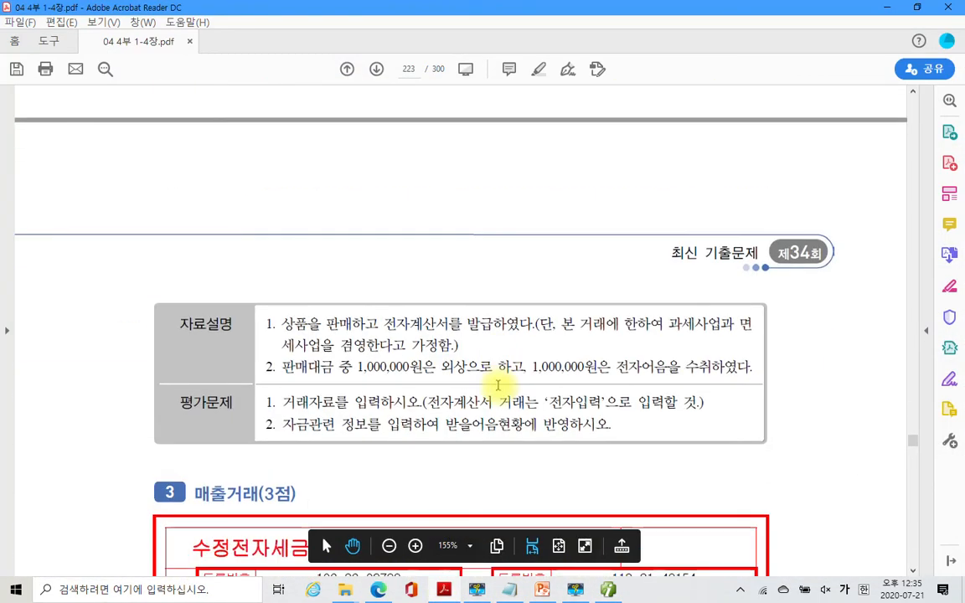
{"action": "scroll", "coordinate": [498, 385], "scroll_direction": "down", "scroll_amount": 4}
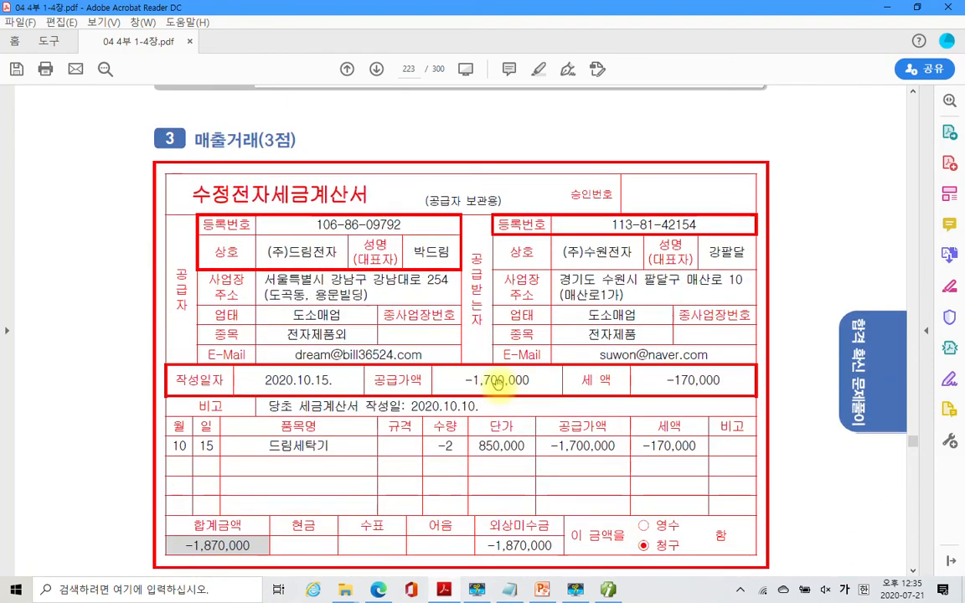
{"action": "scroll", "coordinate": [497, 383], "scroll_direction": "down", "scroll_amount": 1}
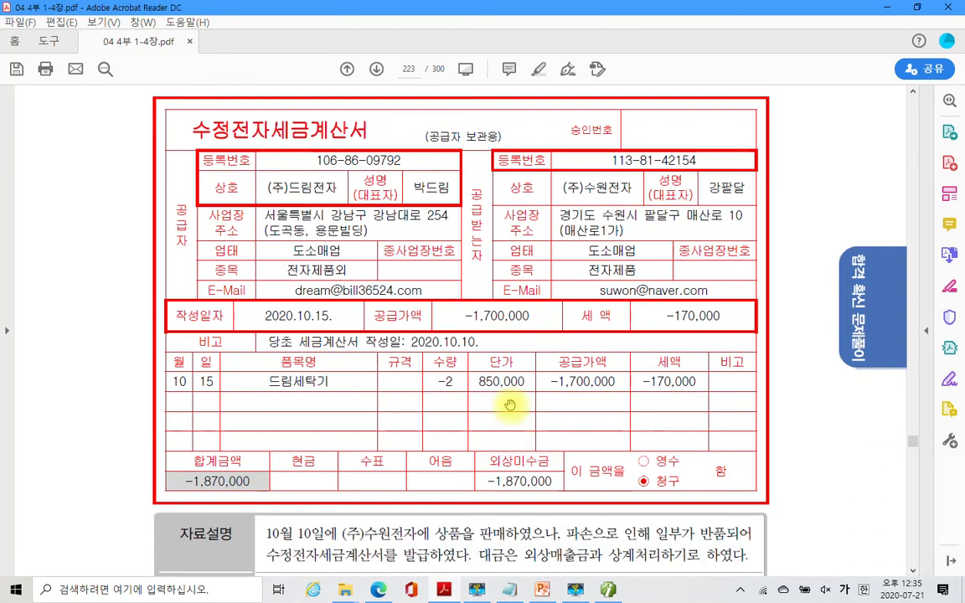
{"action": "scroll", "coordinate": [287, 256], "scroll_direction": "down", "scroll_amount": 2}
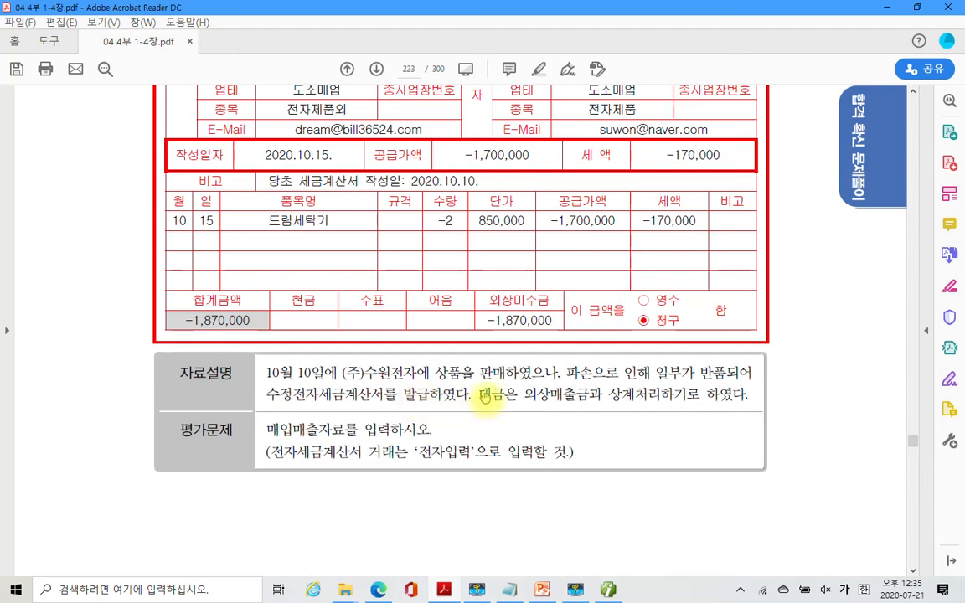
{"action": "left_click_drag", "start_coordinate": [522, 395], "coordinate": [704, 400]}
{"action": "right_click", "coordinate": [675, 401]}
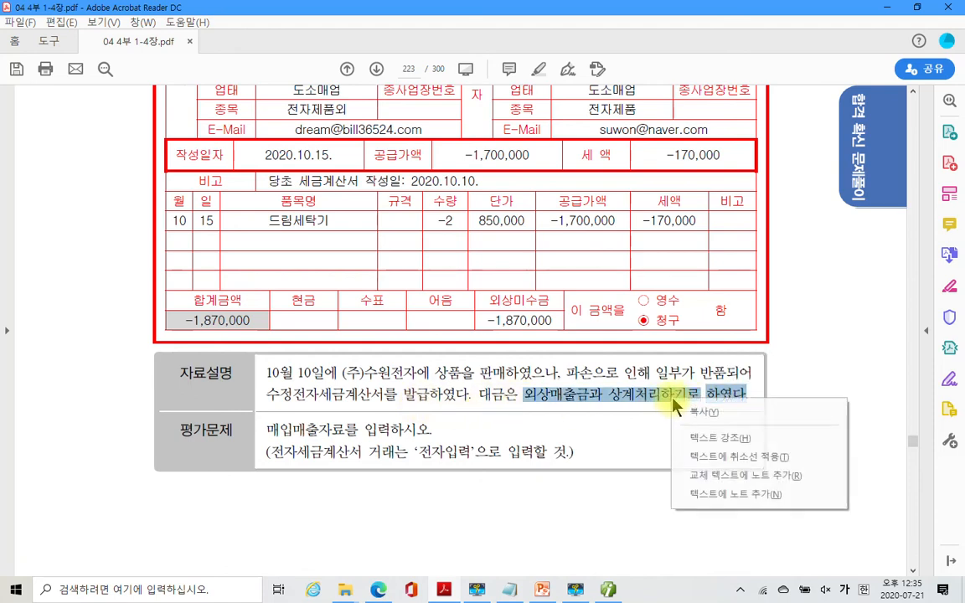
{"action": "left_click", "coordinate": [725, 437]}
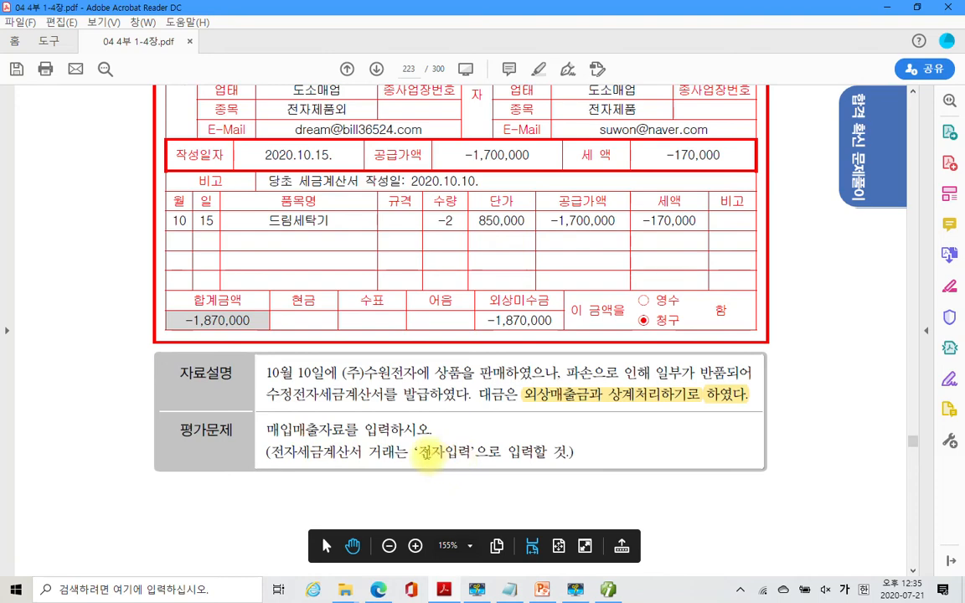
- Bring page 223's −1,870,000 amended e-tax invoice into view, then return to iPLUS
{"action": "scroll", "coordinate": [429, 457], "scroll_direction": "up", "scroll_amount": 1}
{"action": "scroll", "coordinate": [426, 457], "scroll_direction": "up", "scroll_amount": 2}
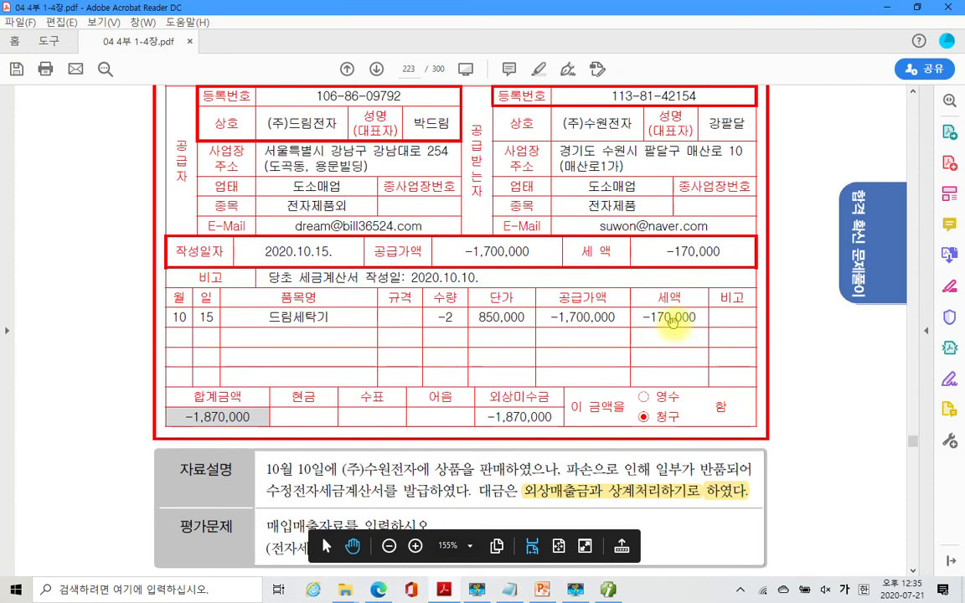
{"action": "scroll", "coordinate": [417, 382], "scroll_direction": "up", "scroll_amount": 3}
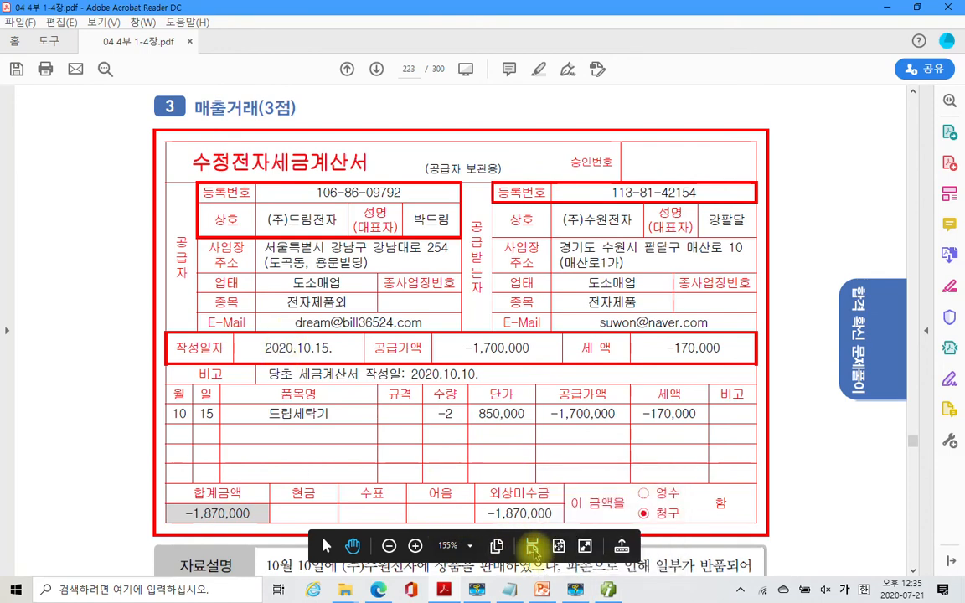
{"action": "left_click", "coordinate": [575, 589]}
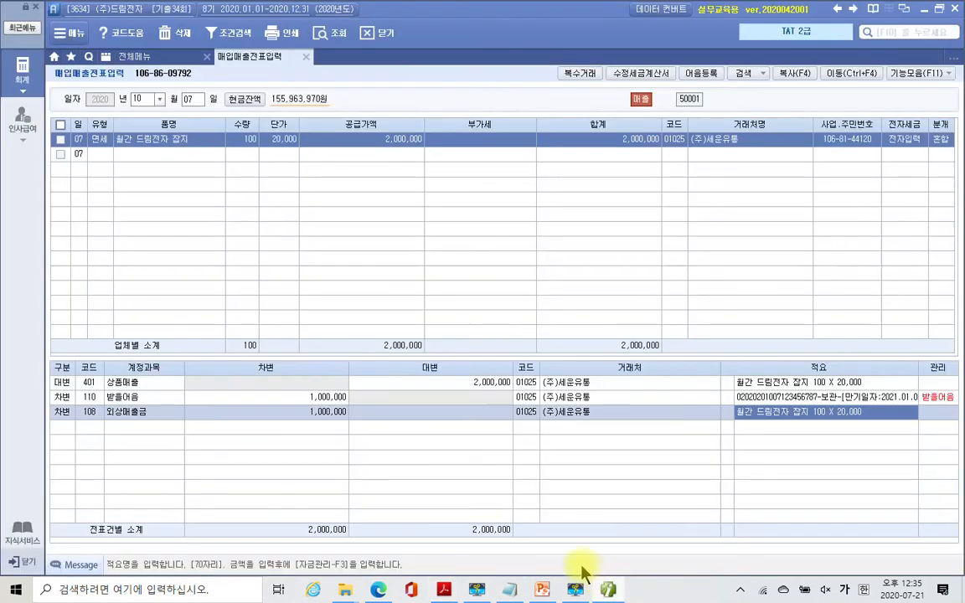
- Start an Oct 15 sales voucher with type 11 과세
{"action": "left_click", "coordinate": [189, 102]}
{"action": "type", "text": "15"}
{"action": "key", "text": "Return"}
{"action": "key", "text": "Return"}
{"action": "type", "text": "11"}
{"action": "key", "text": "Return"}
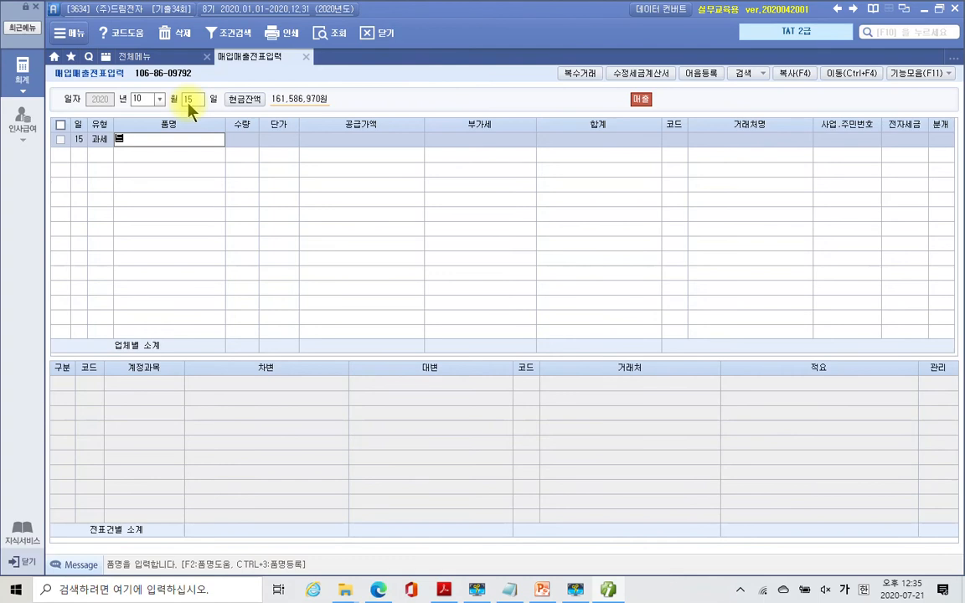
- Enter item 드림 세탁기, quantity -2, unit price 850,000, totalling -1,870,000
{"action": "type", "text": "드림세터"}
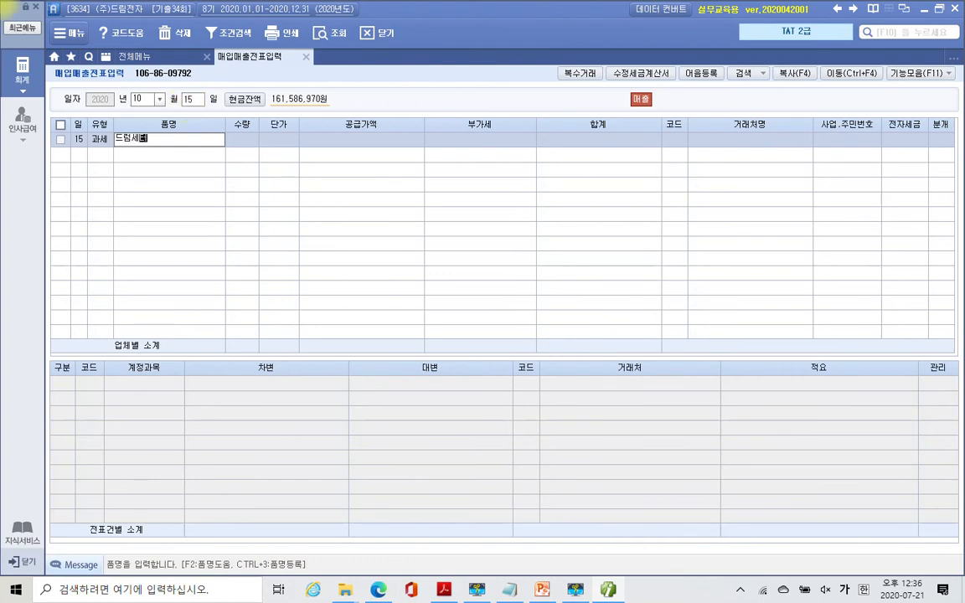
{"action": "key", "text": "BackSpace"}
{"action": "key", "text": "BackSpace"}
{"action": "key", "text": "BackSpace"}
{"action": "key", "text": "BackSpace"}
{"action": "type", "text": "림 세ㅌ"}
{"action": "type", "text": "ㅏ ㄱ"}
{"action": "type", "text": "기"}
{"action": "key", "text": "Return"}
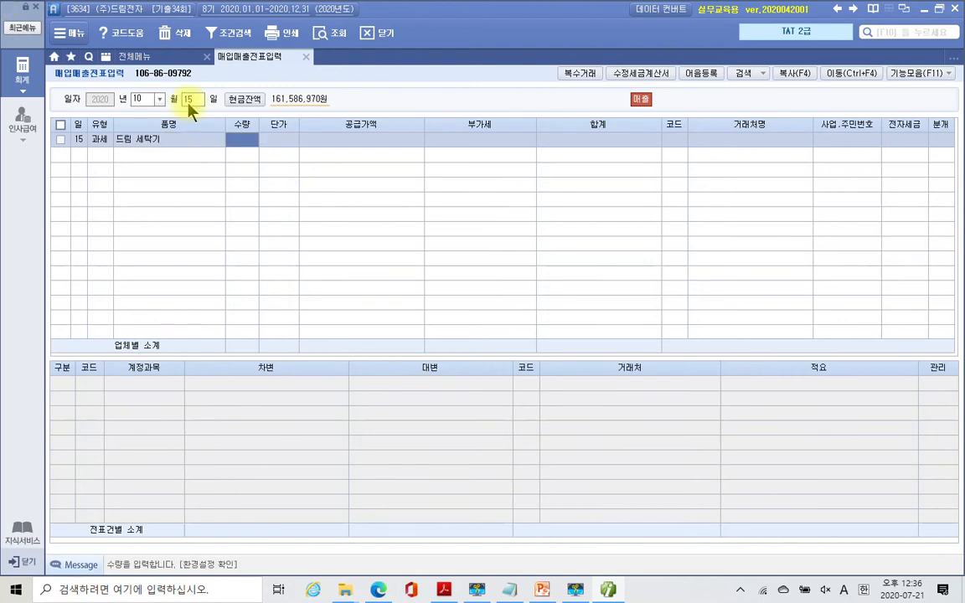
{"action": "type", "text": "-3"}
{"action": "key", "text": "Return"}
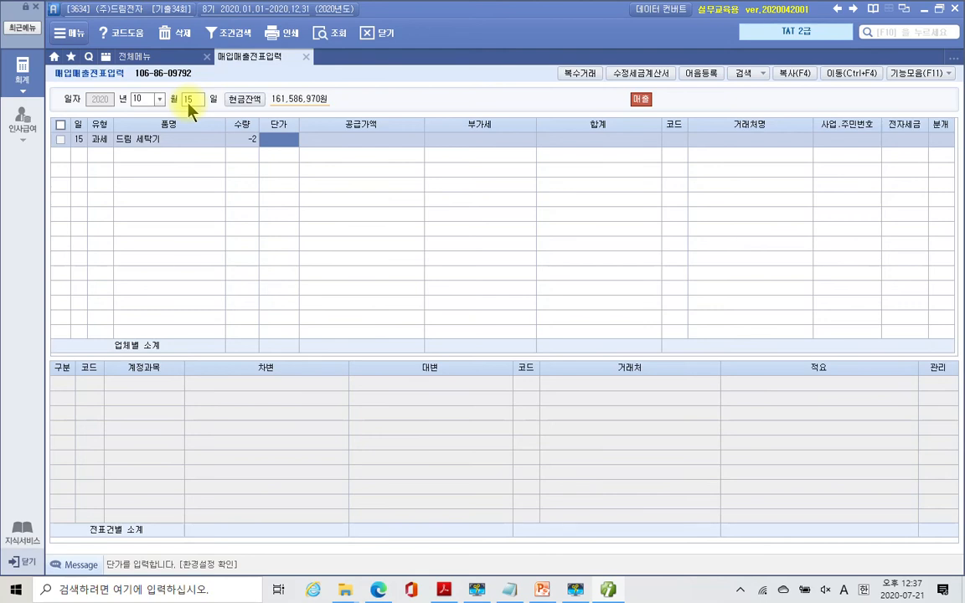
{"action": "type", "text": "850,"}
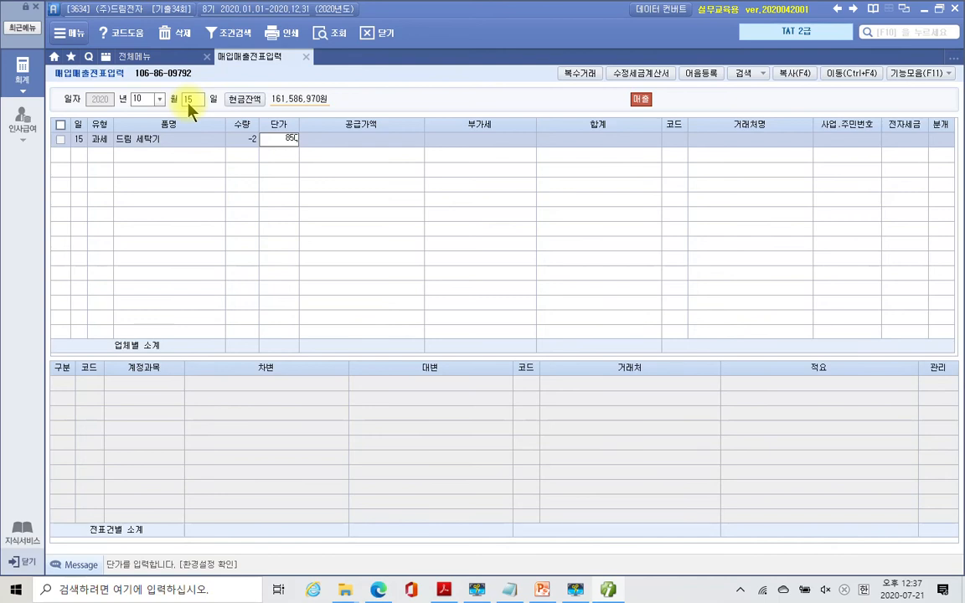
{"action": "type", "text": "000"}
{"action": "key", "text": "Return"}
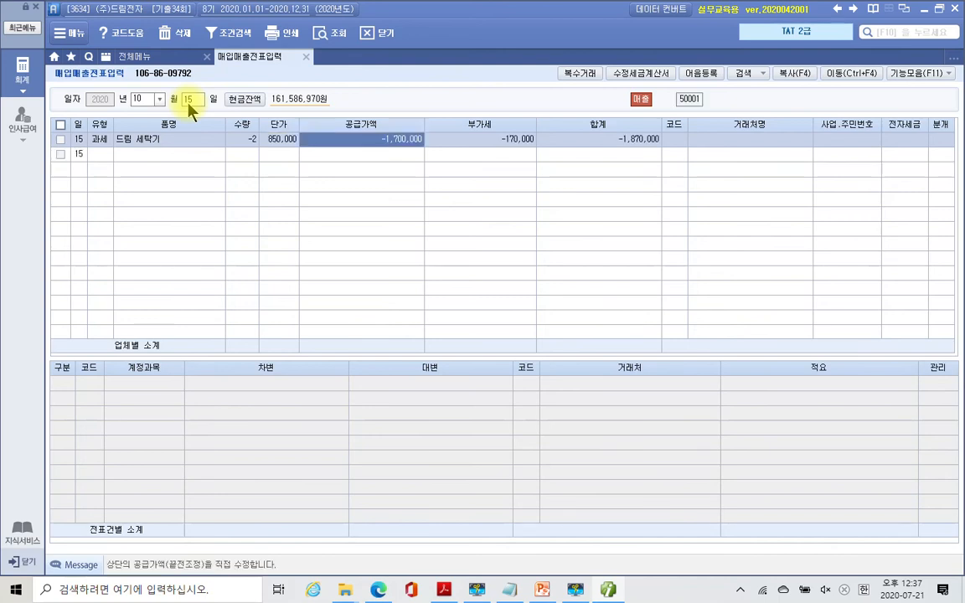
{"action": "key", "text": "Return"}
{"action": "key", "text": "Return"}
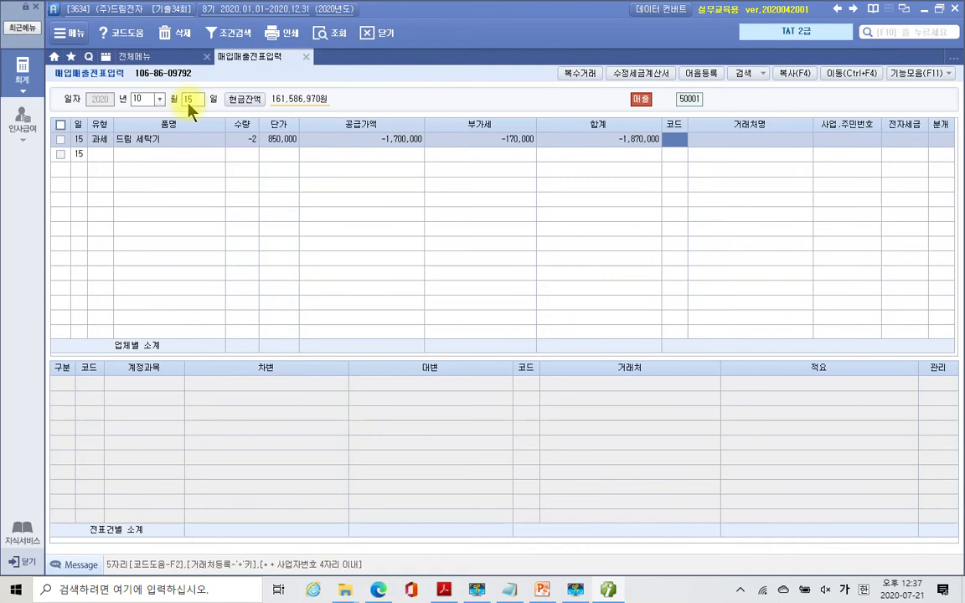
- Bill the return to (주)수원전자, set 전자세금 to 1 (전자입력) and 분개 to 2 (외상)
{"action": "type", "text": "수원"}
{"action": "key", "text": "Return"}
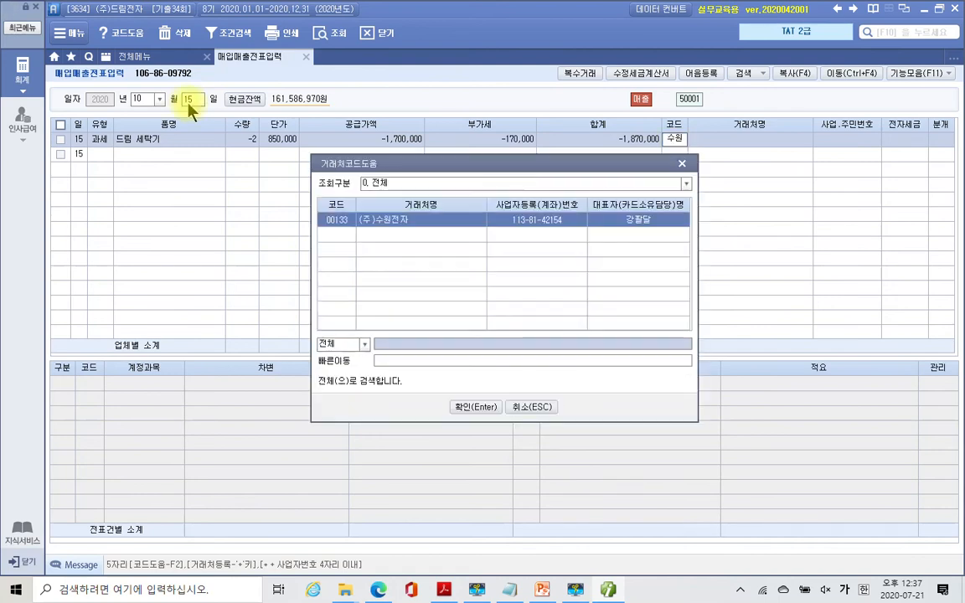
{"action": "key", "text": "Return"}
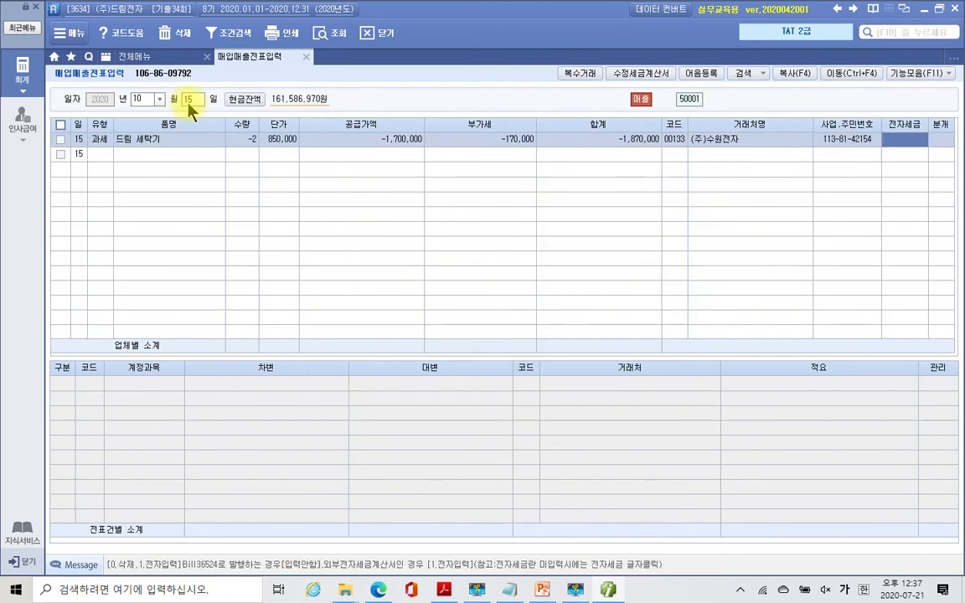
{"action": "key", "text": "1"}
{"action": "key", "text": "Return"}
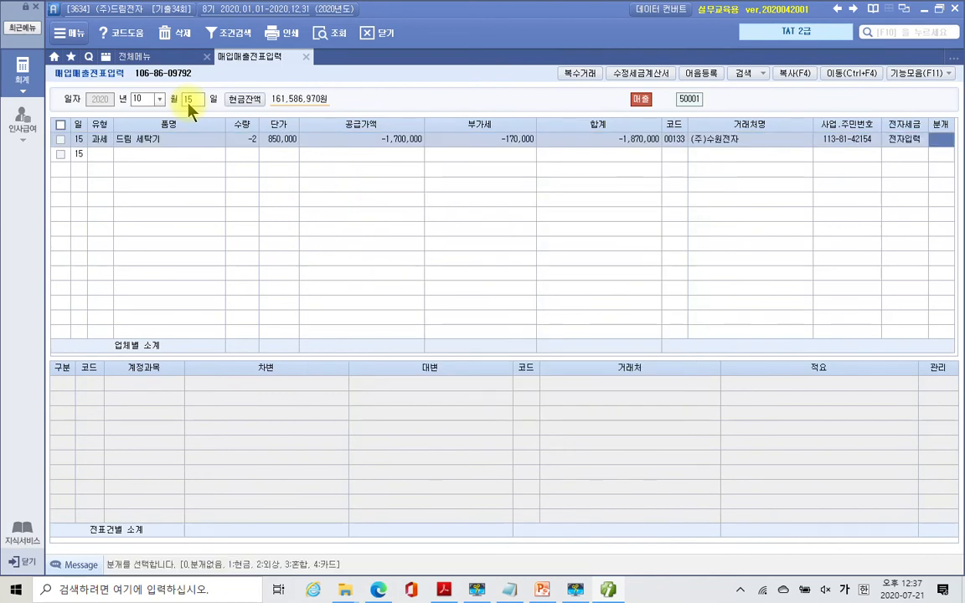
{"action": "key", "text": "2"}
{"action": "key", "text": "Return"}
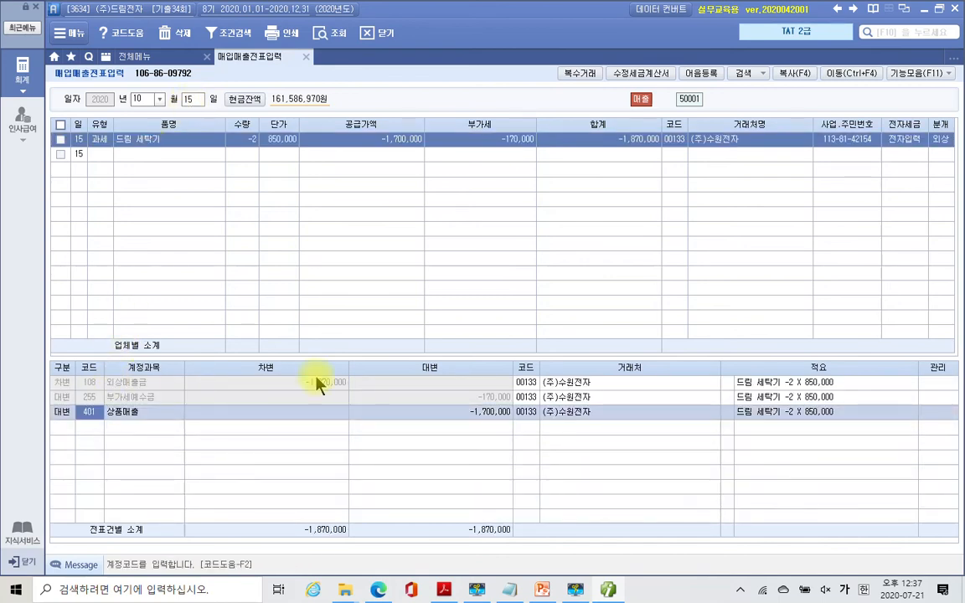
- Check the 부가세예수금 and 상품매출 journal lines, then go back to the PDF
{"action": "left_click", "coordinate": [526, 398]}
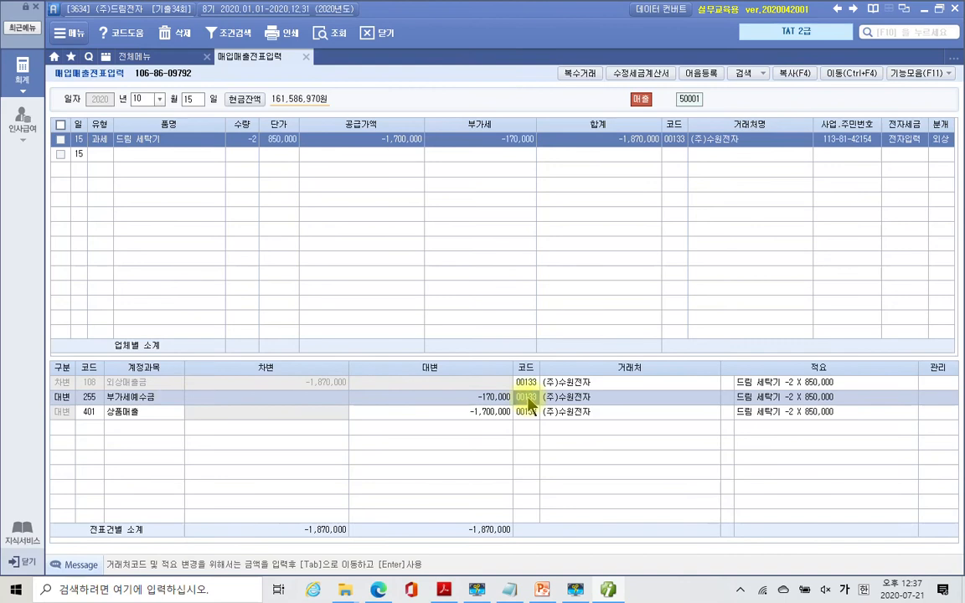
{"action": "key", "text": "Down"}
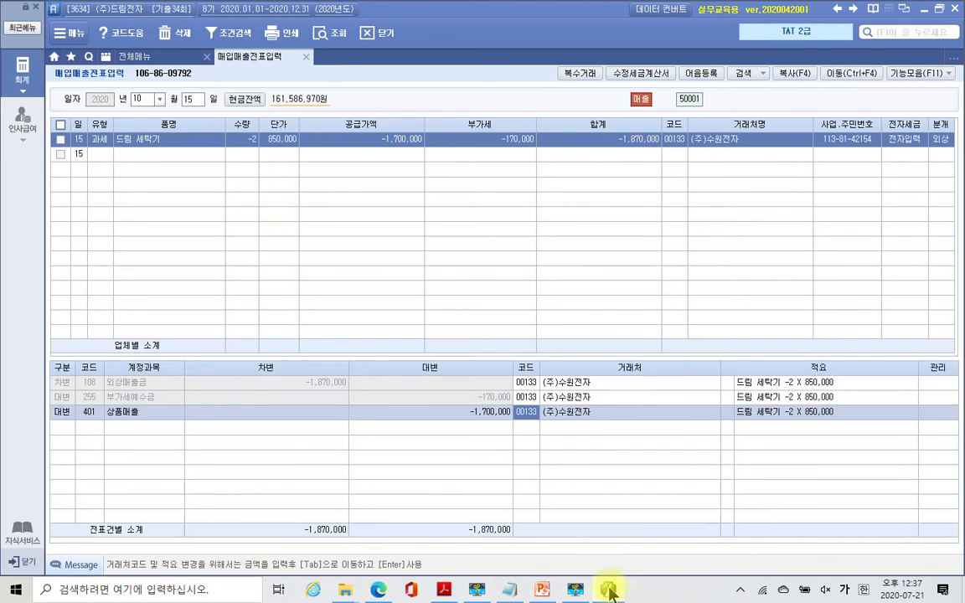
{"action": "left_click", "coordinate": [609, 591]}
- Highlight the card slip title 신용카드매출전표 and the date 2020.10.18 on page 224
{"action": "scroll", "coordinate": [544, 390], "scroll_direction": "down", "scroll_amount": 5}
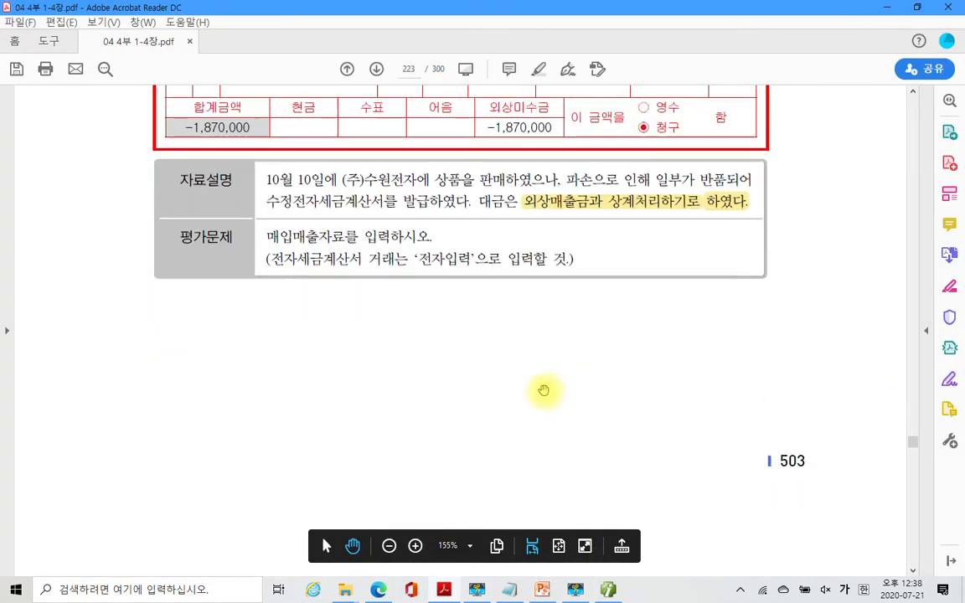
{"action": "scroll", "coordinate": [544, 391], "scroll_direction": "down", "scroll_amount": 10}
{"action": "scroll", "coordinate": [543, 391], "scroll_direction": "up", "scroll_amount": 1}
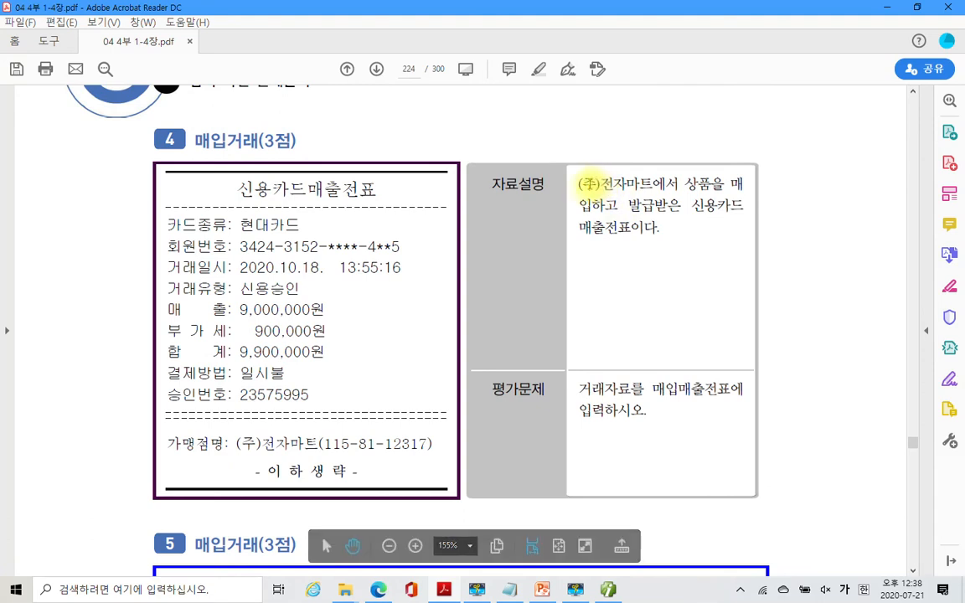
{"action": "left_click_drag", "start_coordinate": [240, 189], "coordinate": [376, 190]}
{"action": "right_click", "coordinate": [355, 193]}
{"action": "left_click", "coordinate": [430, 235]}
{"action": "left_click_drag", "start_coordinate": [240, 267], "coordinate": [306, 268]}
{"action": "right_click", "coordinate": [312, 268]}
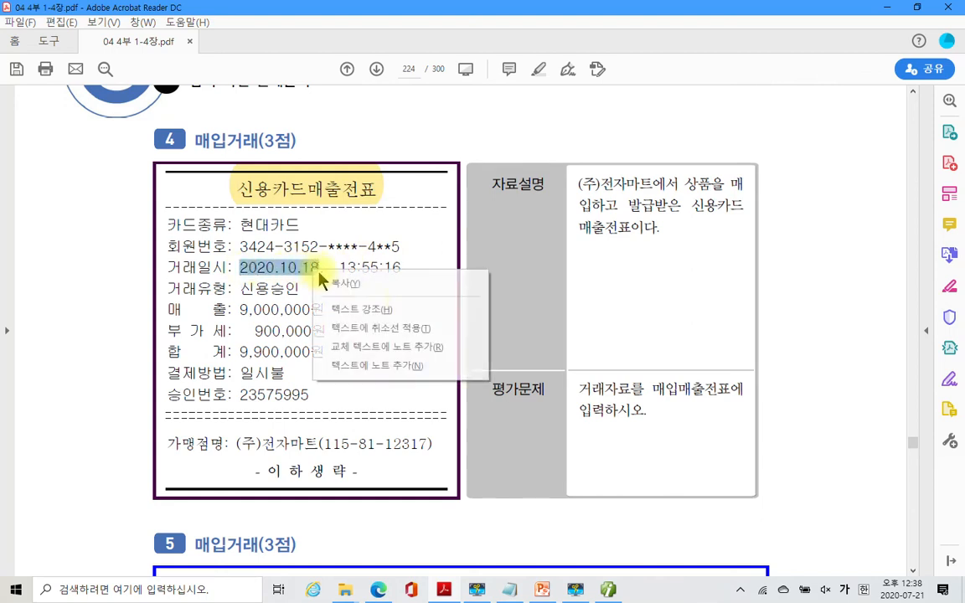
{"action": "left_click", "coordinate": [370, 306]}
- Highlight 현대카드, the 9,900,000원 total and (주)전자마트, then return to iPLUS
{"action": "left_click_drag", "start_coordinate": [241, 225], "coordinate": [298, 234]}
{"action": "right_click", "coordinate": [298, 234]}
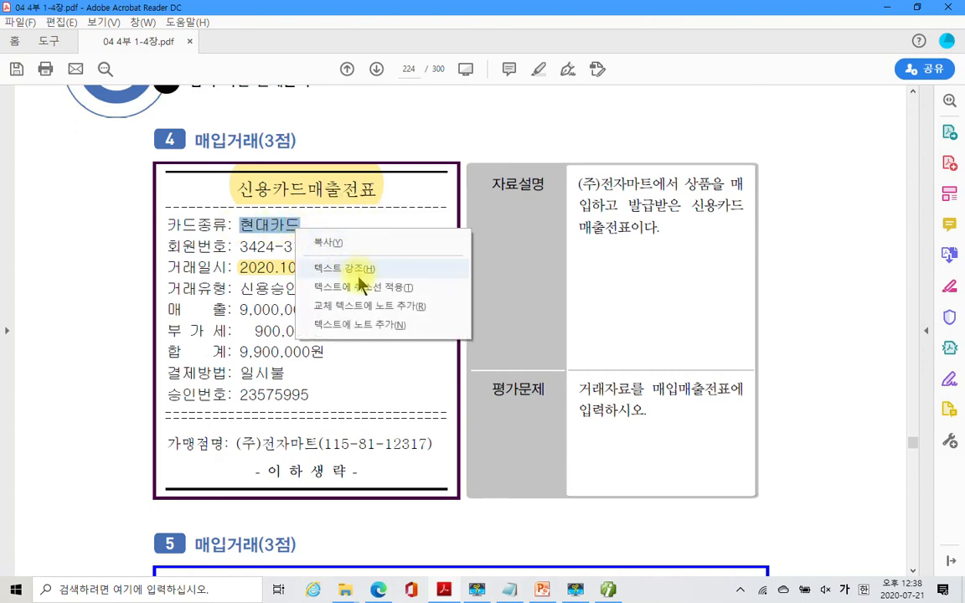
{"action": "left_click", "coordinate": [325, 268]}
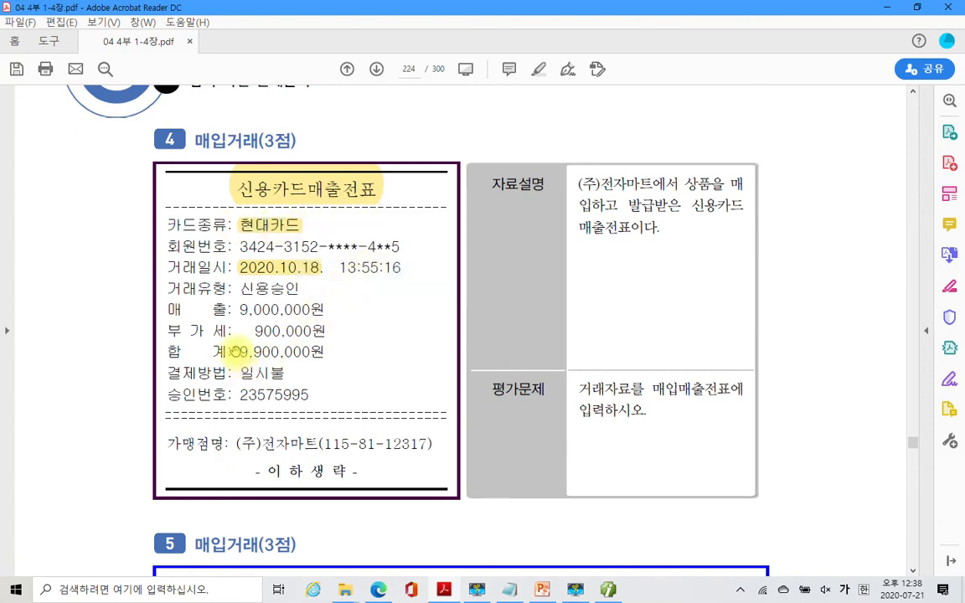
{"action": "left_click_drag", "start_coordinate": [240, 352], "coordinate": [316, 359]}
{"action": "right_click", "coordinate": [317, 359]}
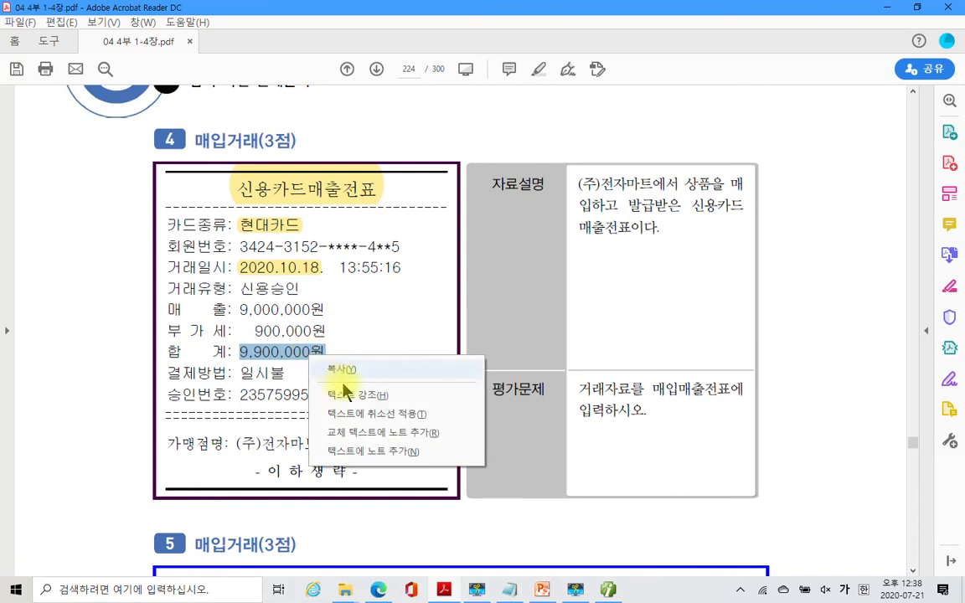
{"action": "left_click", "coordinate": [327, 392]}
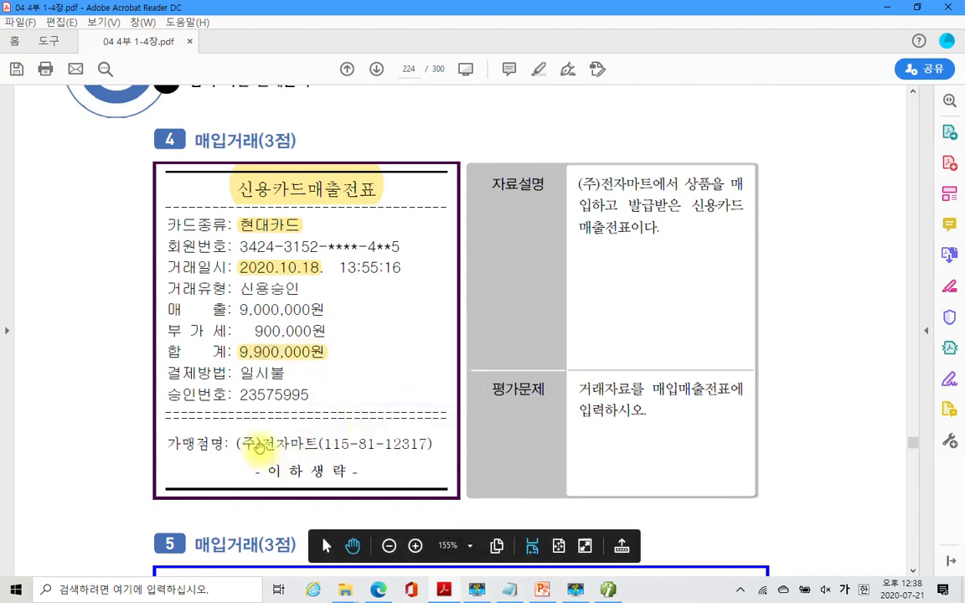
{"action": "left_click_drag", "start_coordinate": [236, 442], "coordinate": [319, 444]}
{"action": "right_click", "coordinate": [291, 450]}
{"action": "left_click", "coordinate": [344, 486]}
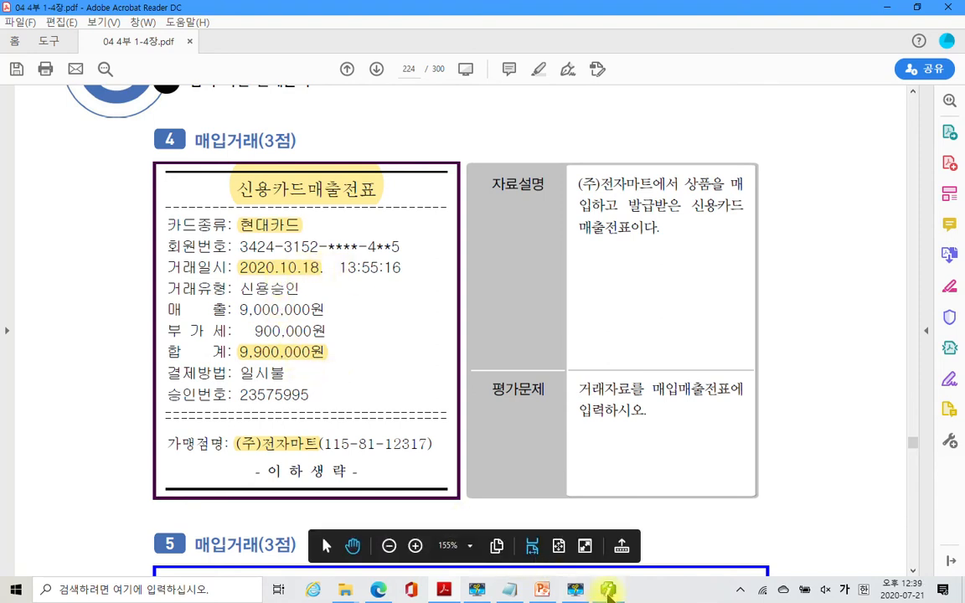
{"action": "left_click", "coordinate": [609, 594]}
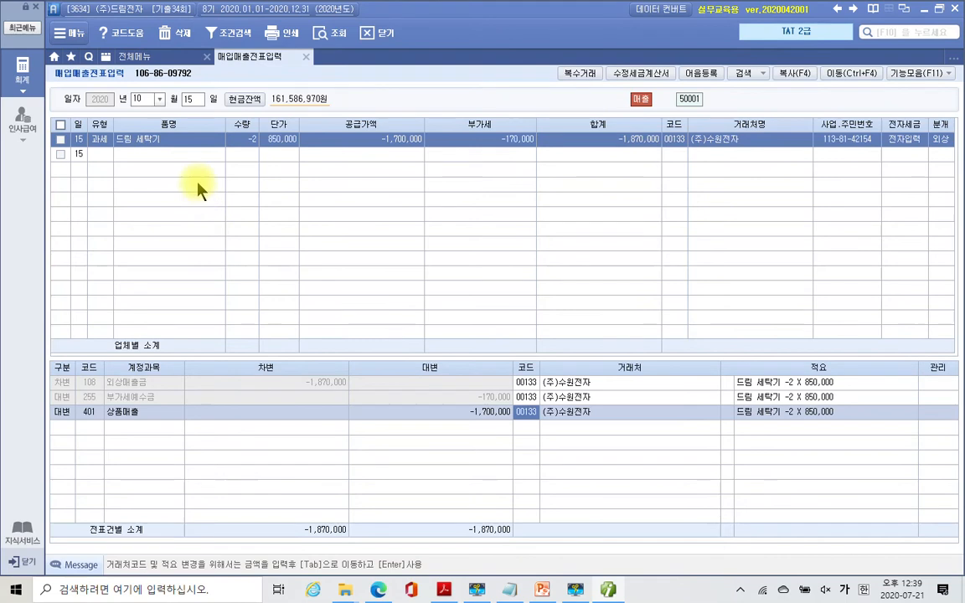
- Start an Oct 18 type 17 (카과) purchase charged to card 99600 현대카드
{"action": "left_click", "coordinate": [191, 99]}
{"action": "type", "text": "1"}
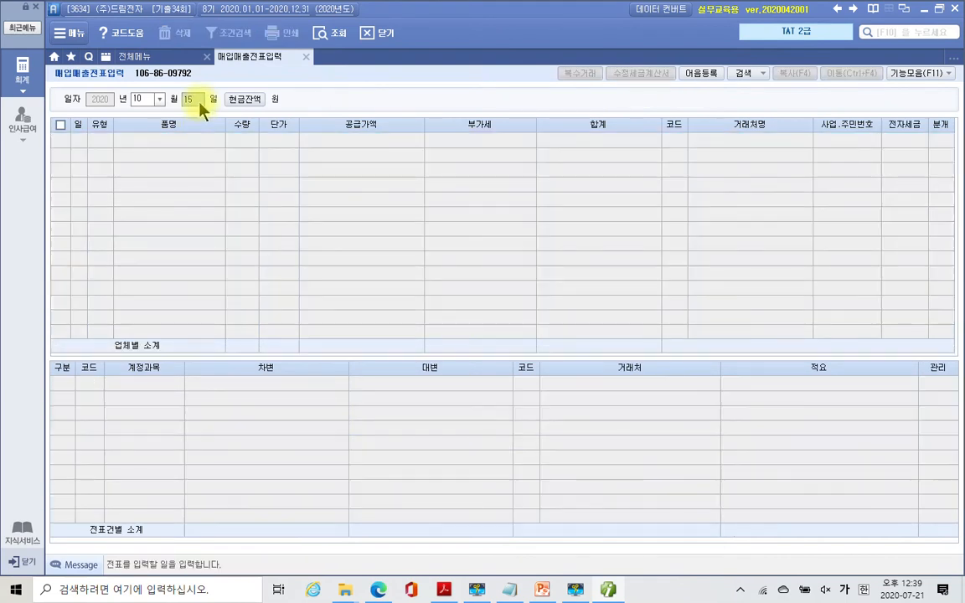
{"action": "type", "text": "8"}
{"action": "key", "text": "Return"}
{"action": "key", "text": "Return"}
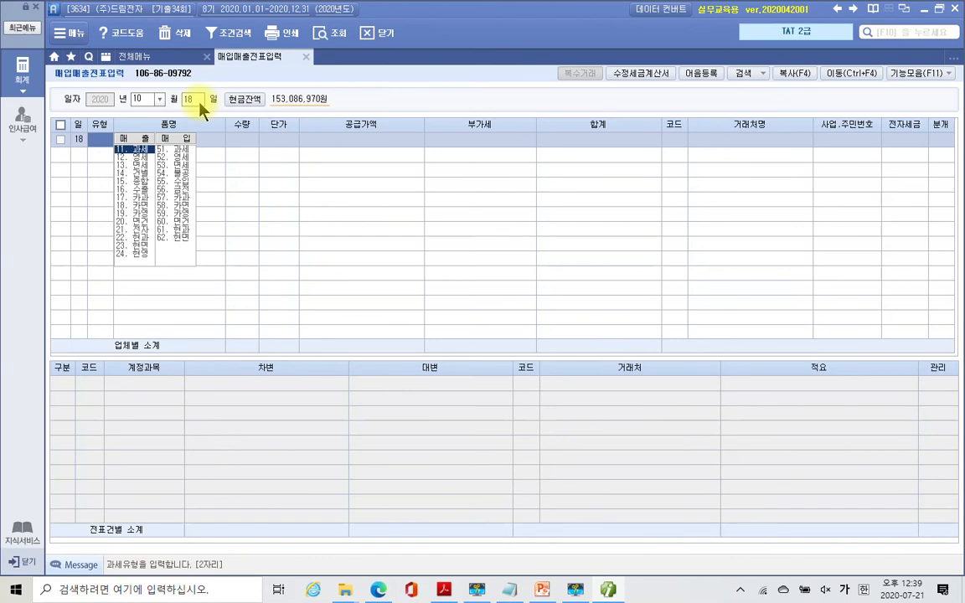
{"action": "type", "text": "17"}
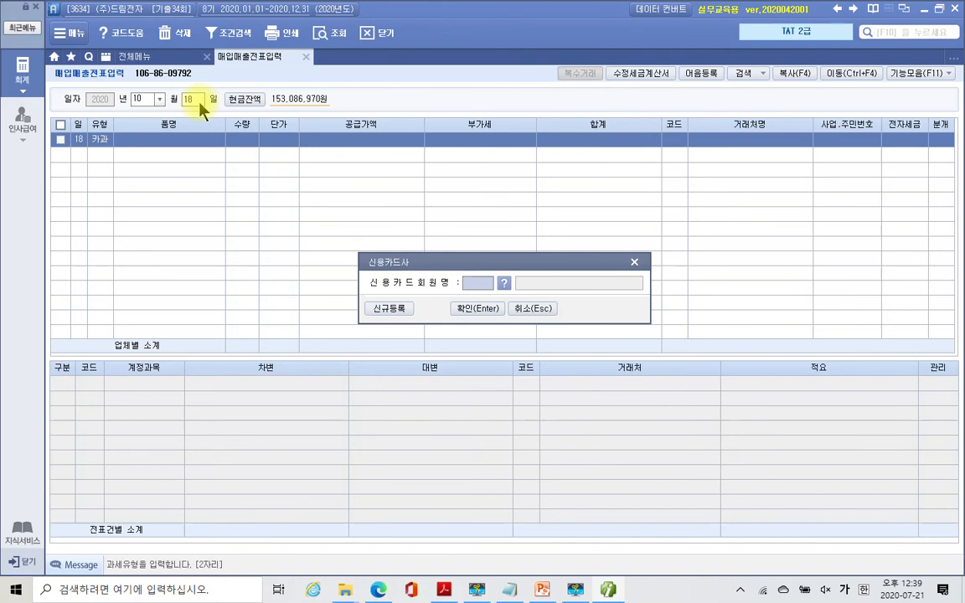
{"action": "left_click", "coordinate": [503, 283]}
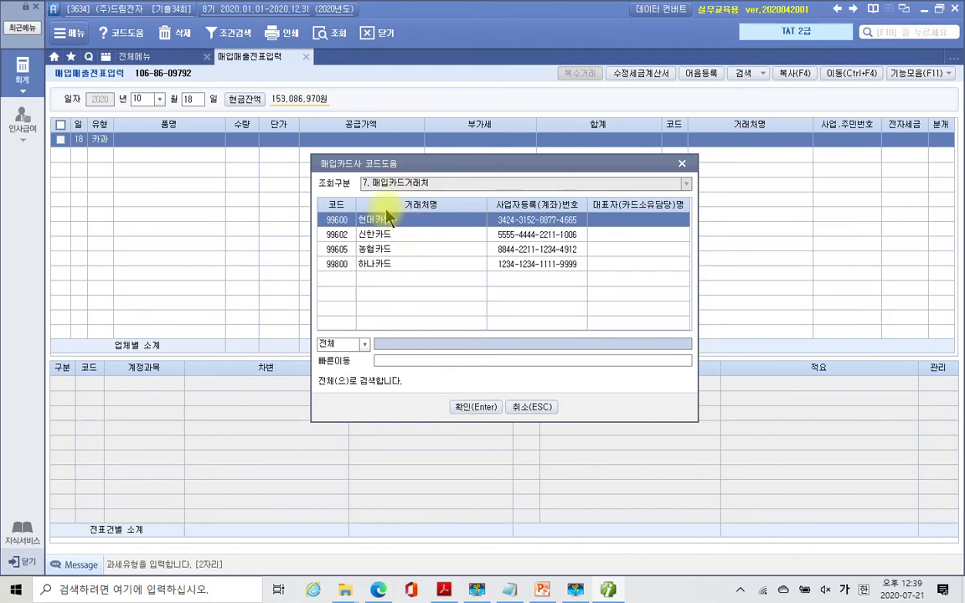
{"action": "left_click", "coordinate": [476, 416]}
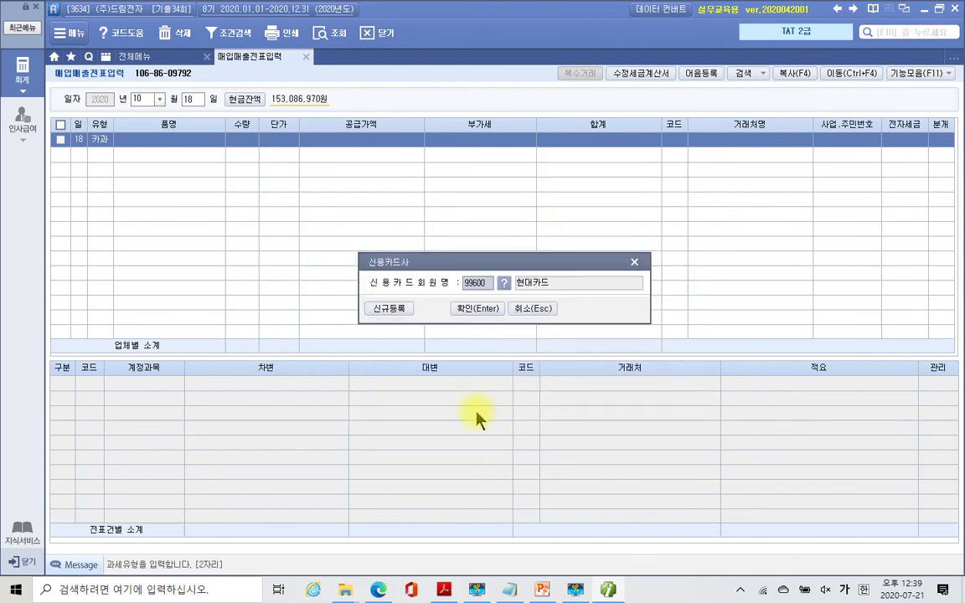
{"action": "left_click", "coordinate": [476, 309]}
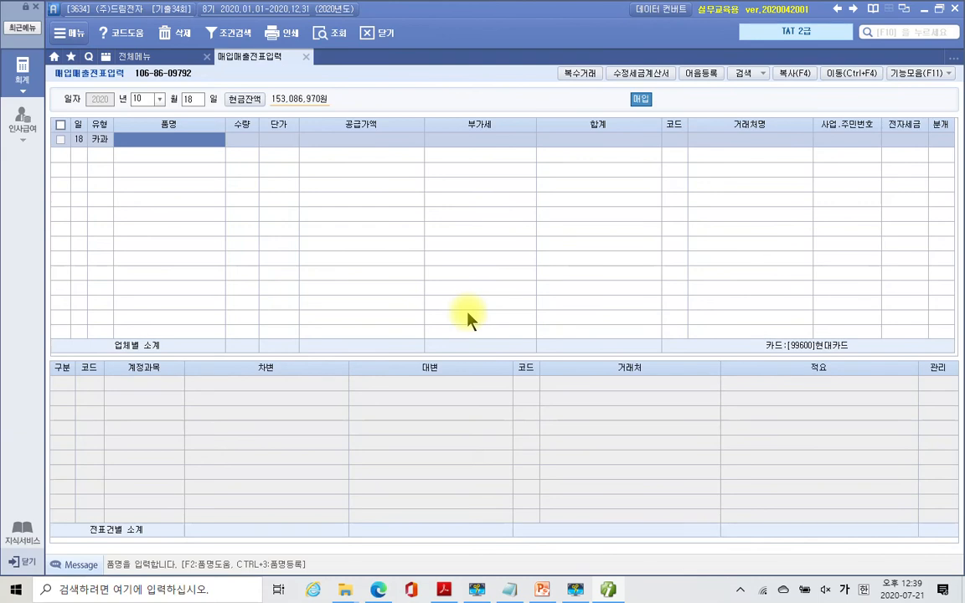
- Enter item 상품 with a 9,900,000 total, split into 9,000,000 supply and 900,000 VAT
{"action": "type", "text": "상품"}
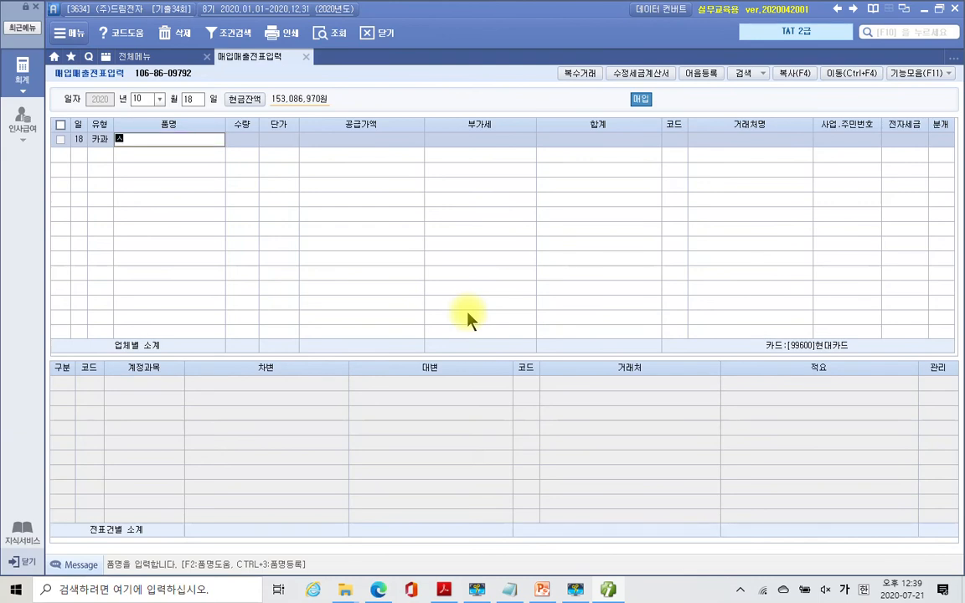
{"action": "key", "text": "Return"}
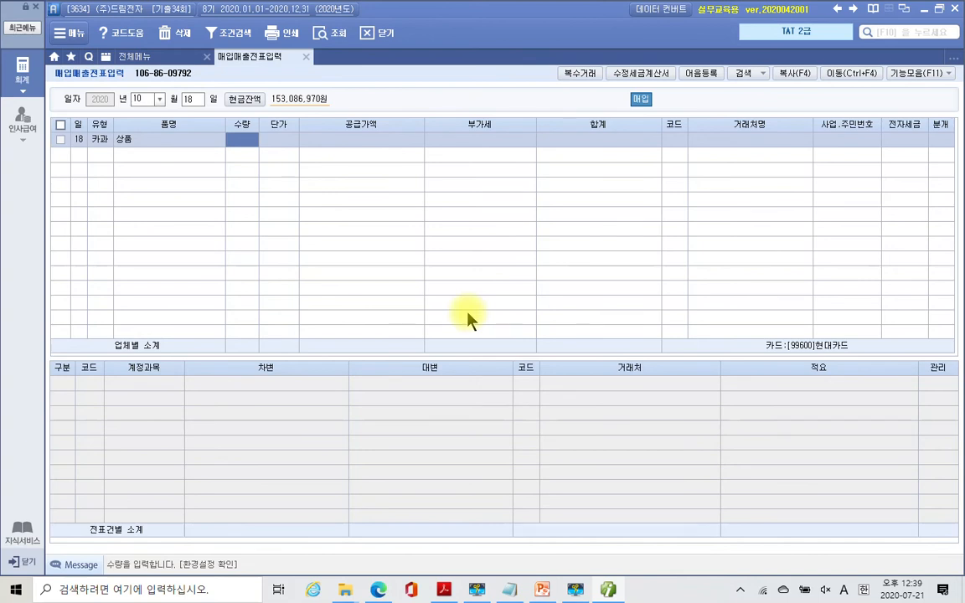
{"action": "key", "text": "Return"}
{"action": "key", "text": "Return"}
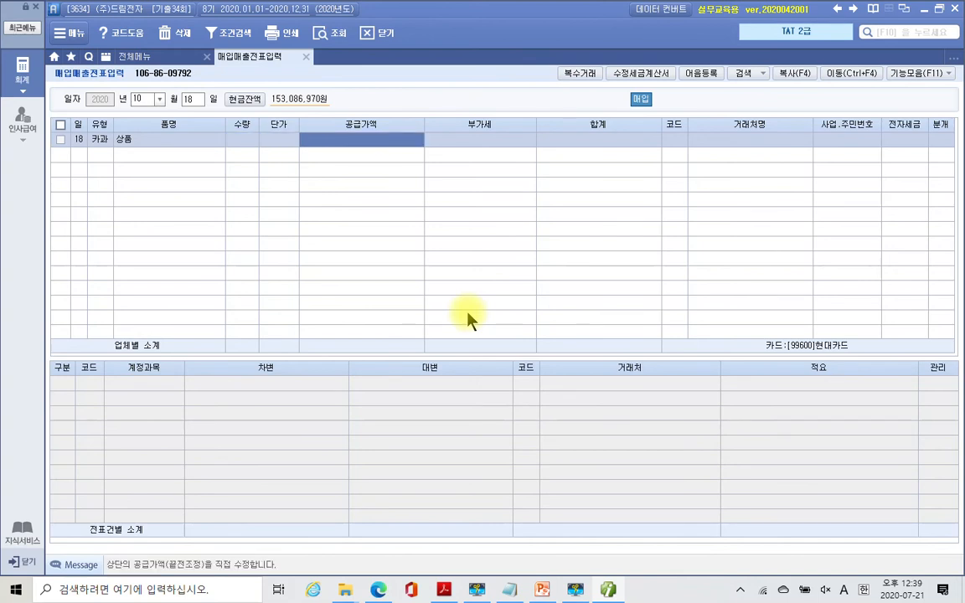
{"action": "type", "text": "9900000"}
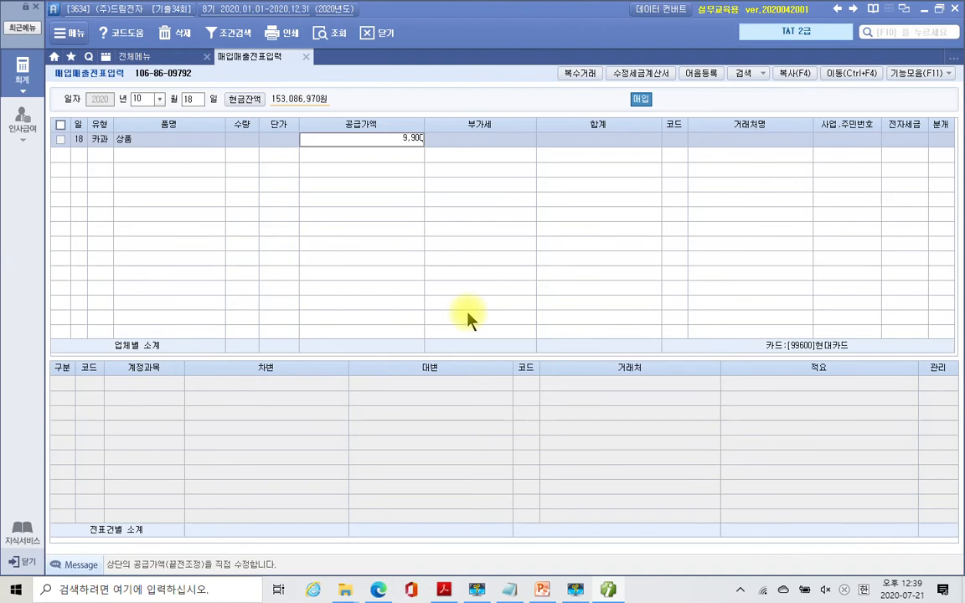
{"action": "key", "text": "Return"}
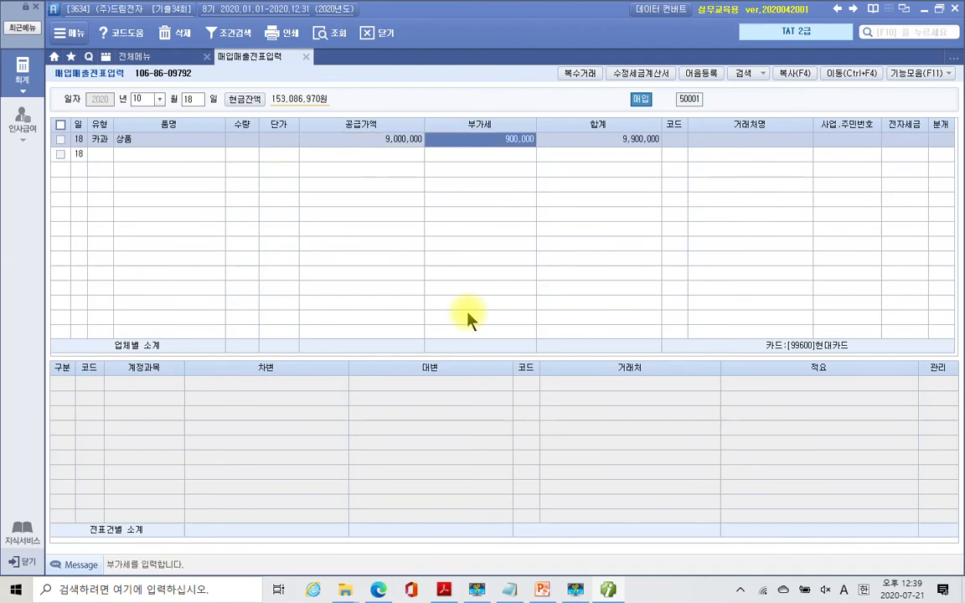
{"action": "key", "text": "Return"}
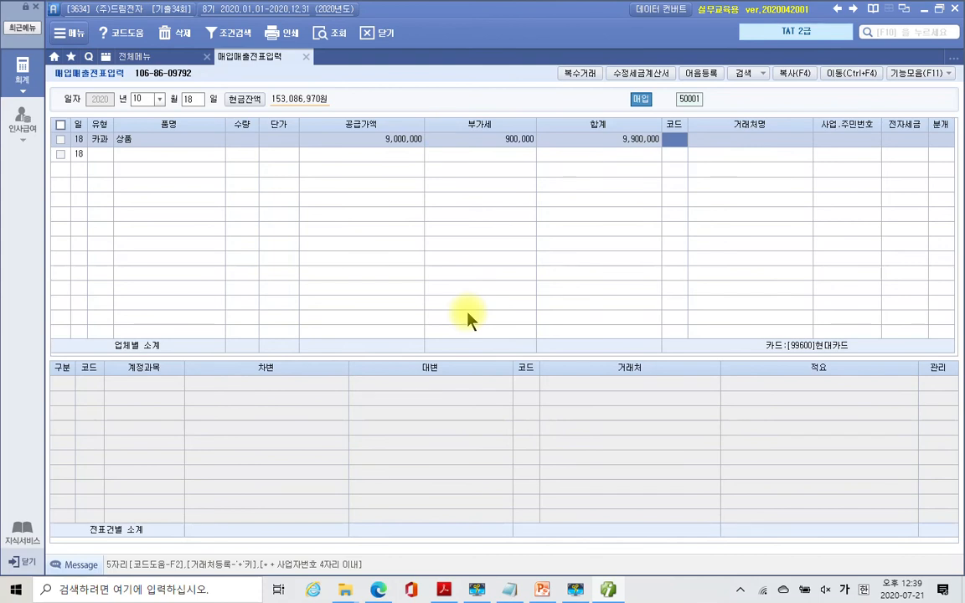
- Choose partner (주)전자마트 and set 분개 to 4 (카드)
{"action": "type", "text": "전자"}
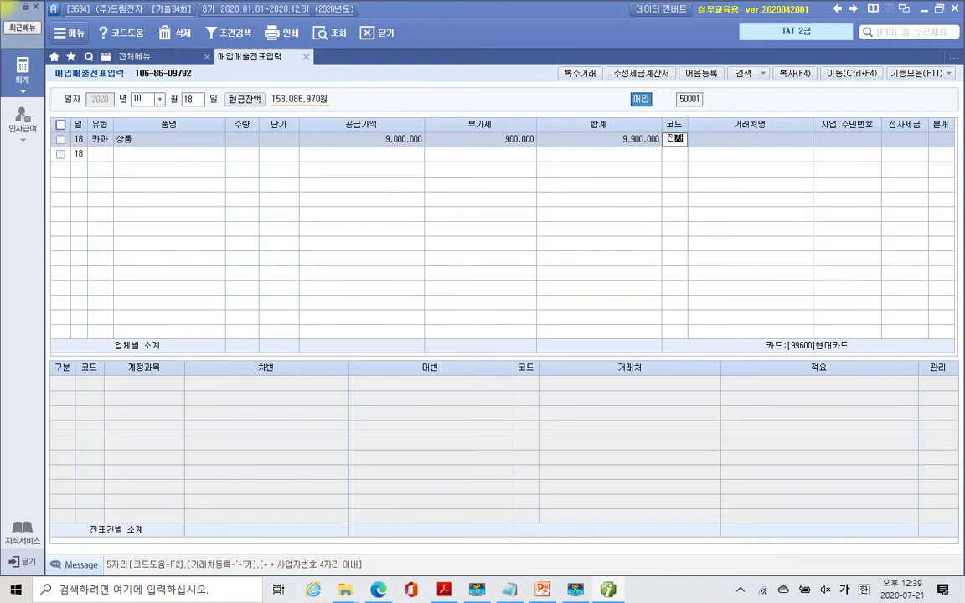
{"action": "key", "text": "Return"}
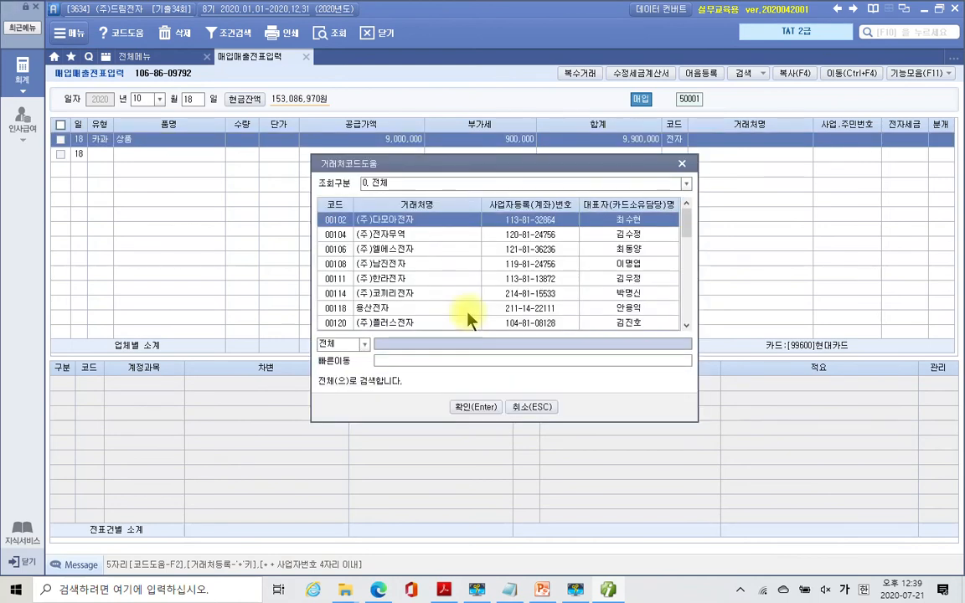
{"action": "type", "text": "마트"}
{"action": "key", "text": "Return"}
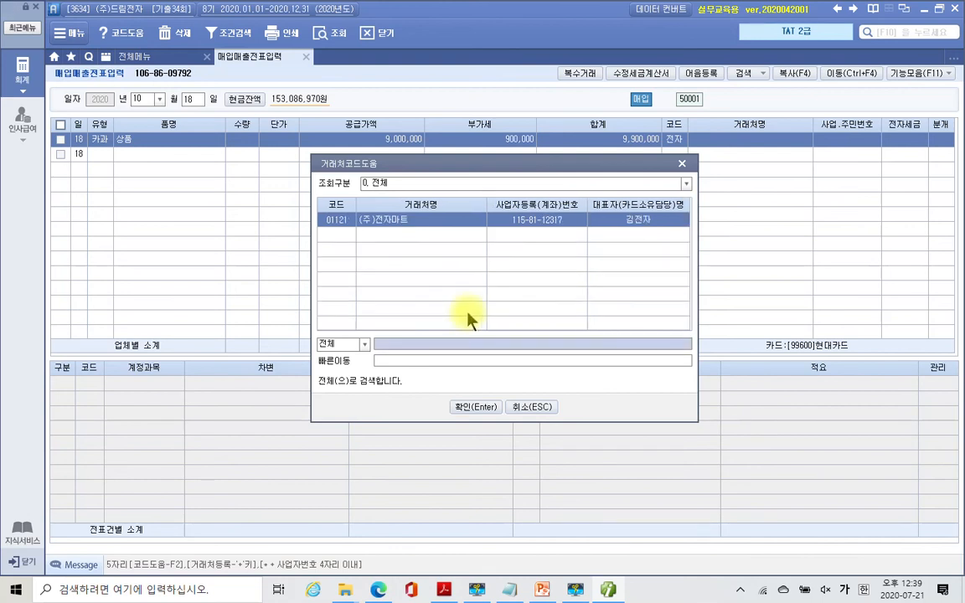
{"action": "key", "text": "Return"}
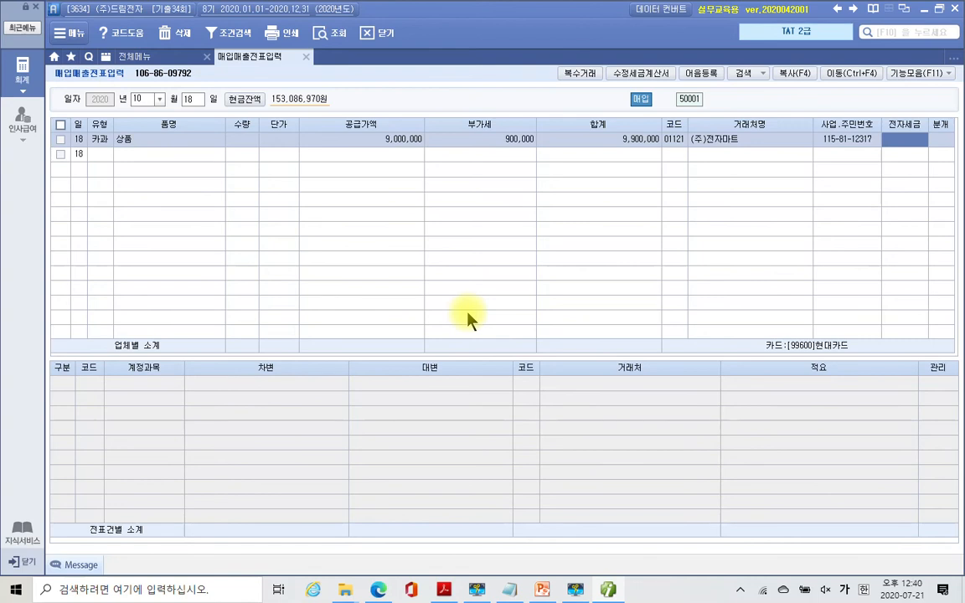
{"action": "key", "text": "Return"}
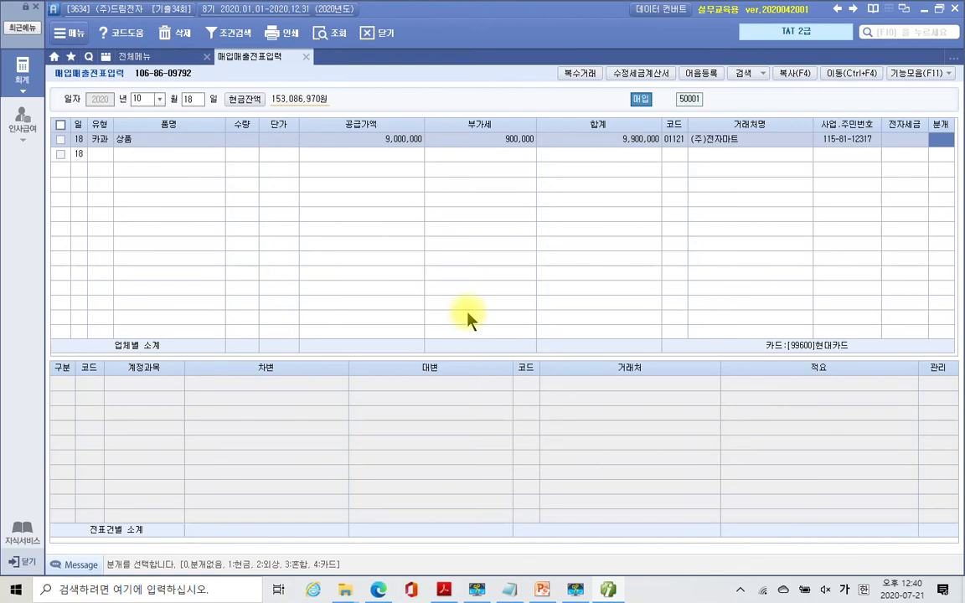
{"action": "type", "text": "4"}
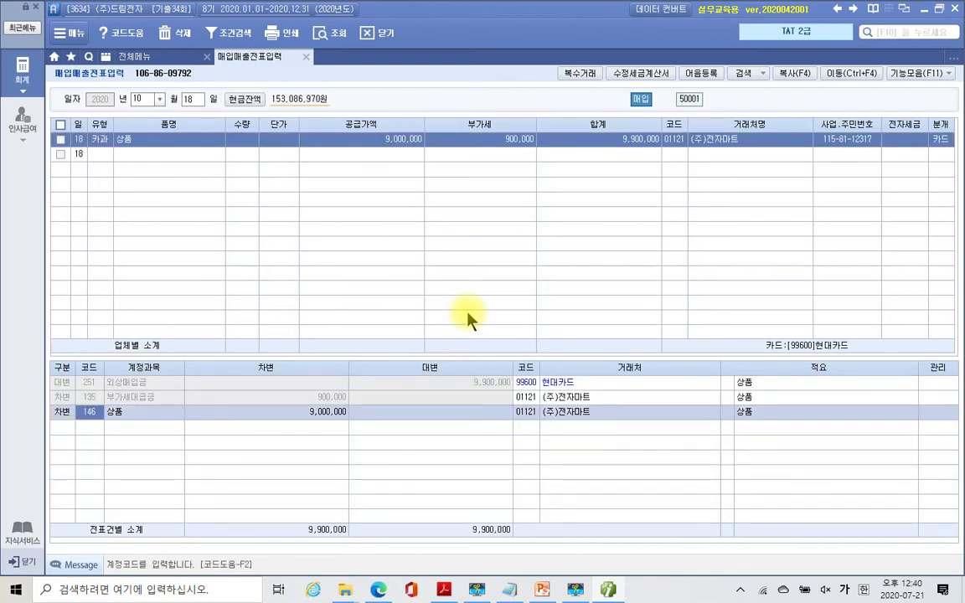
{"action": "left_click", "coordinate": [70, 384]}
{"action": "left_click", "coordinate": [109, 399]}
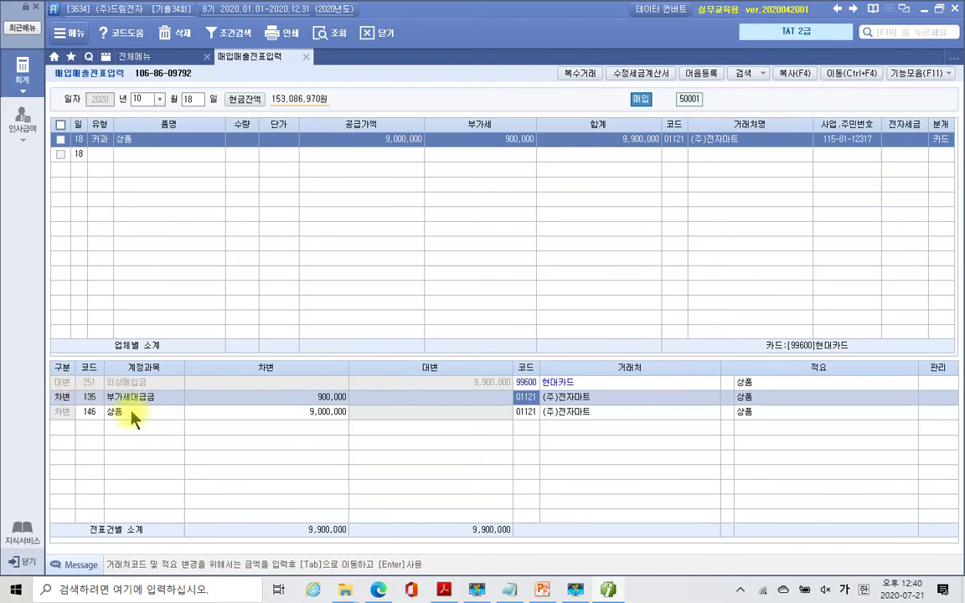
{"action": "left_click", "coordinate": [94, 387]}
{"action": "left_click", "coordinate": [103, 403]}
{"action": "left_click", "coordinate": [112, 381]}
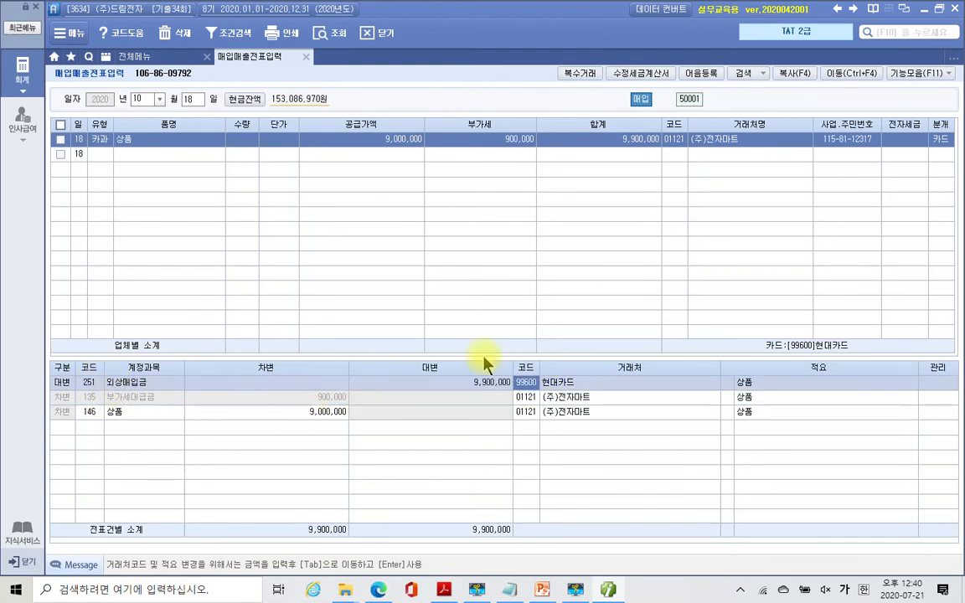
{"action": "left_click", "coordinate": [453, 397]}
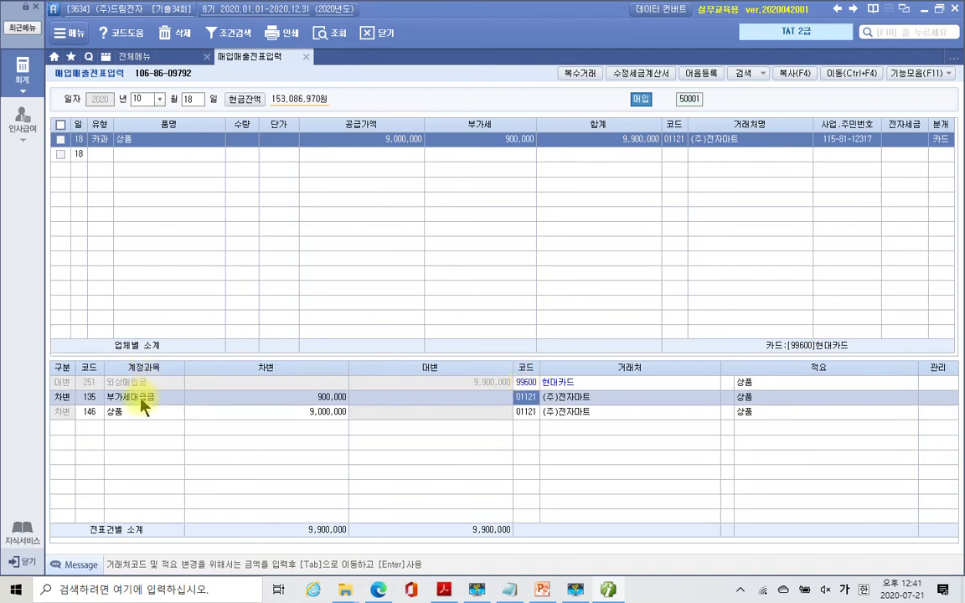
{"action": "left_click", "coordinate": [326, 413]}
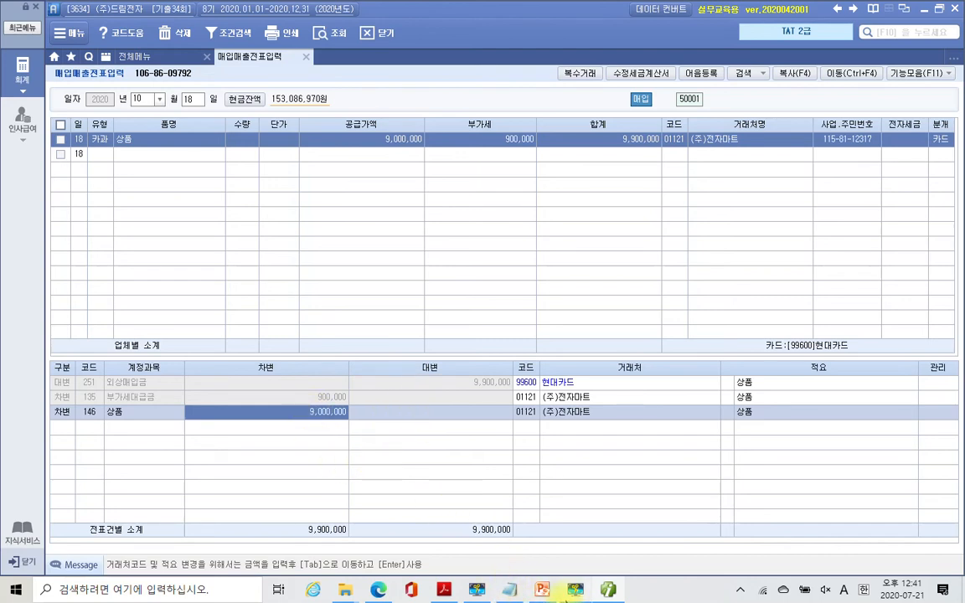
{"action": "mouse_move", "coordinate": [568, 591]}
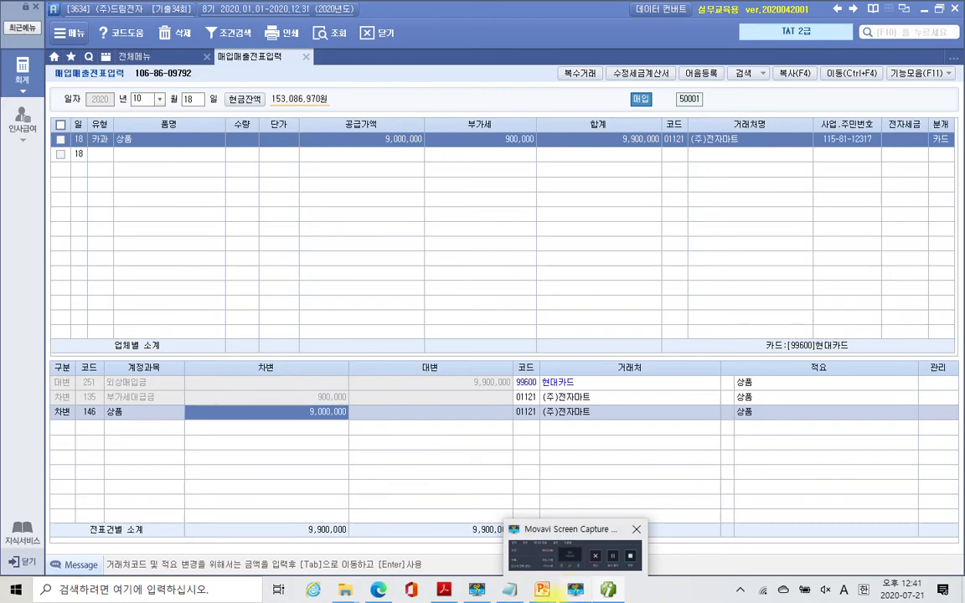
{"action": "left_click", "coordinate": [444, 591]}
- Mark up problem 5's 매입거래 전자계산서 heading and its 3-point value with the pen
{"action": "scroll", "coordinate": [434, 412], "scroll_direction": "down", "scroll_amount": 3}
{"action": "scroll", "coordinate": [434, 411], "scroll_direction": "down", "scroll_amount": 3}
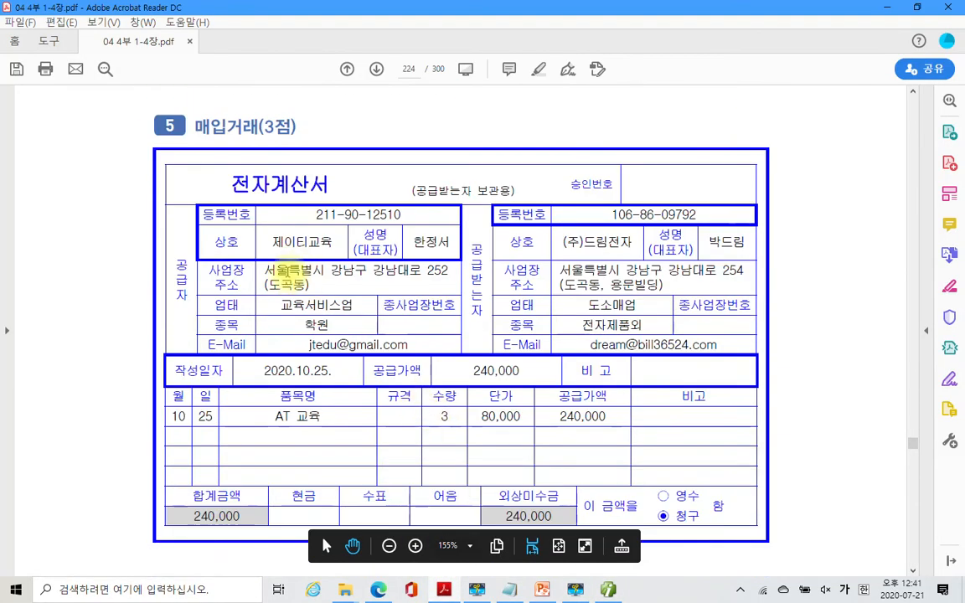
{"action": "mouse_move", "coordinate": [251, 199]}
{"action": "left_mouse_down"}
{"action": "mouse_move", "coordinate": [233, 180]}
{"action": "mouse_move", "coordinate": [302, 144]}
{"action": "mouse_move", "coordinate": [333, 205]}
{"action": "left_mouse_up"}
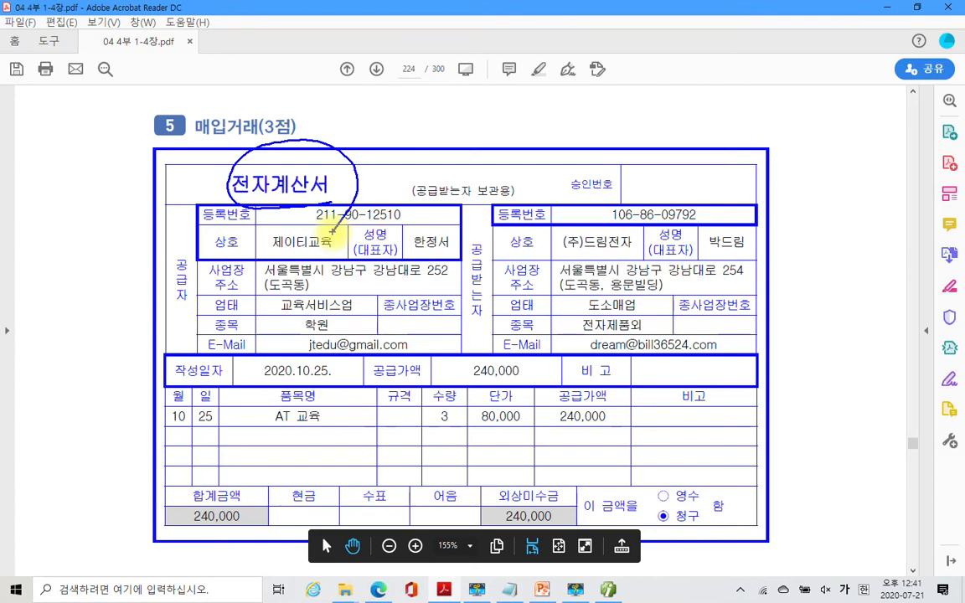
{"action": "mouse_move", "coordinate": [225, 146]}
{"action": "left_mouse_down"}
{"action": "mouse_move", "coordinate": [254, 107]}
{"action": "mouse_move", "coordinate": [255, 127]}
{"action": "left_mouse_up"}
{"action": "left_click_drag", "start_coordinate": [404, 82], "coordinate": [387, 148]}
{"action": "left_click_drag", "start_coordinate": [388, 109], "coordinate": [417, 104]}
{"action": "left_click_drag", "start_coordinate": [426, 101], "coordinate": [442, 138]}
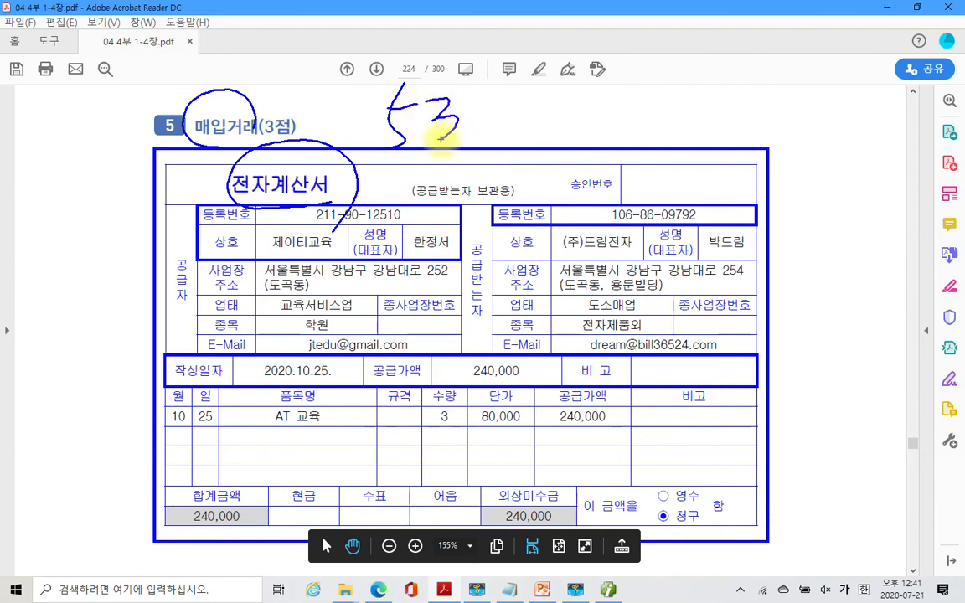
{"action": "key", "text": "Escape"}
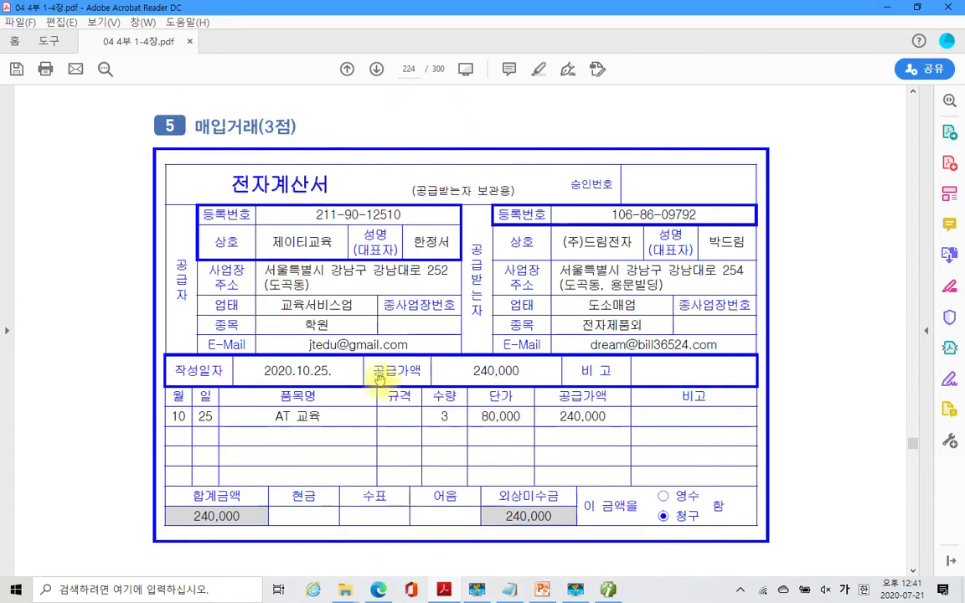
- Check the 전자입력 instruction on page 225, then bring the AT 교육 invoice back into view
{"action": "scroll", "coordinate": [393, 369], "scroll_direction": "down", "scroll_amount": 8}
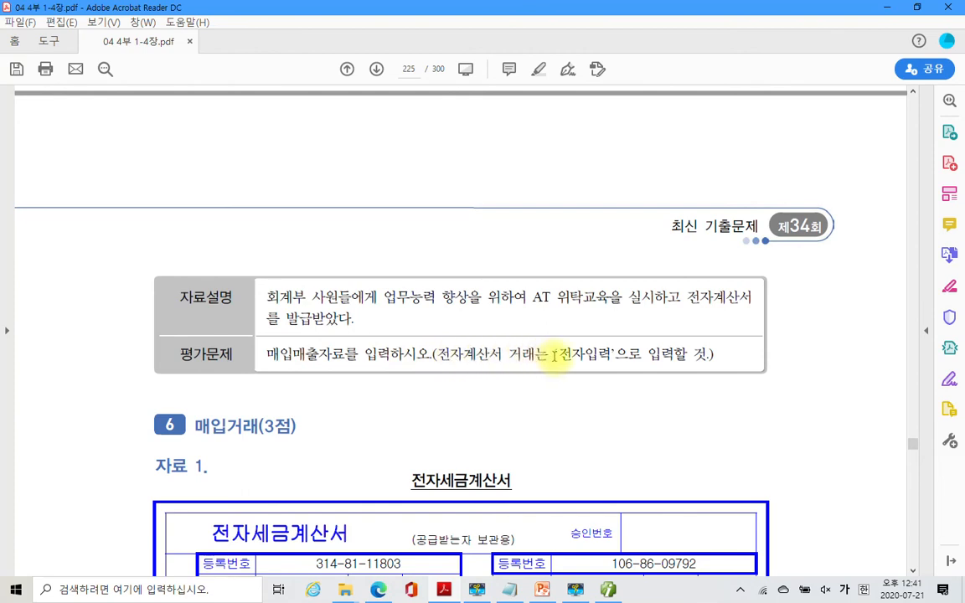
{"action": "left_click_drag", "start_coordinate": [554, 355], "coordinate": [610, 354]}
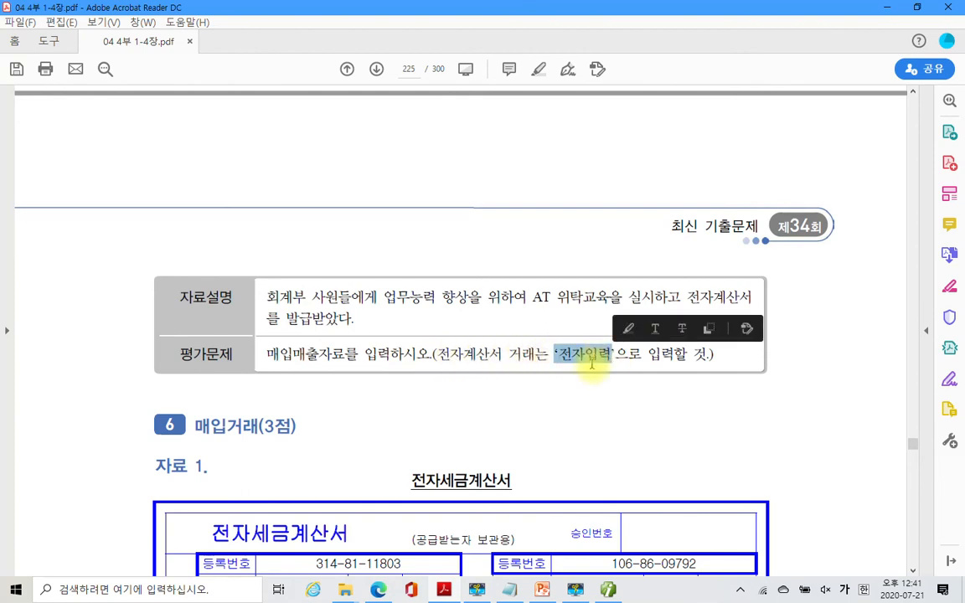
{"action": "scroll", "coordinate": [530, 367], "scroll_direction": "up", "scroll_amount": 5}
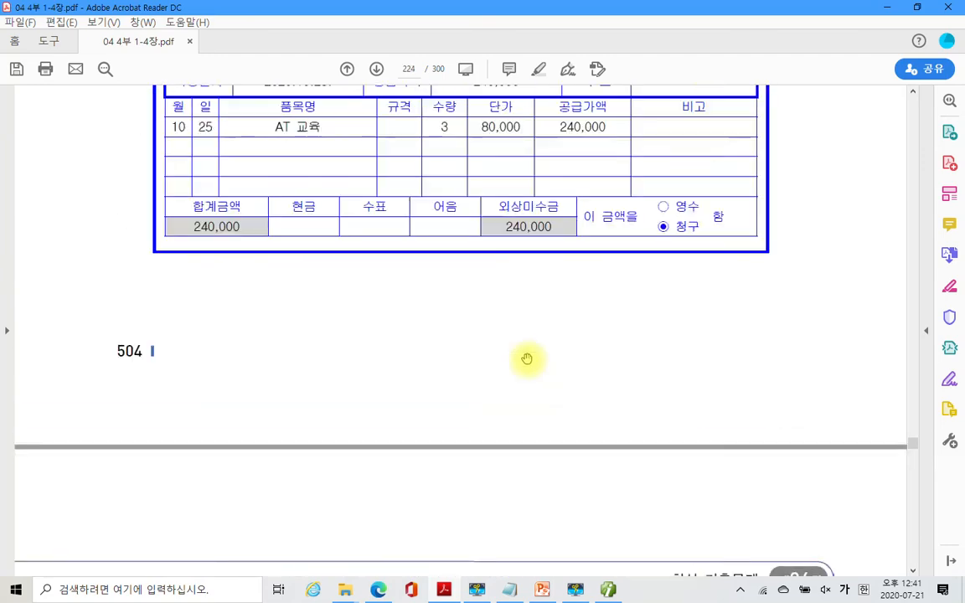
{"action": "scroll", "coordinate": [527, 359], "scroll_direction": "up", "scroll_amount": 4}
{"action": "scroll", "coordinate": [310, 193], "scroll_direction": "up", "scroll_amount": 1}
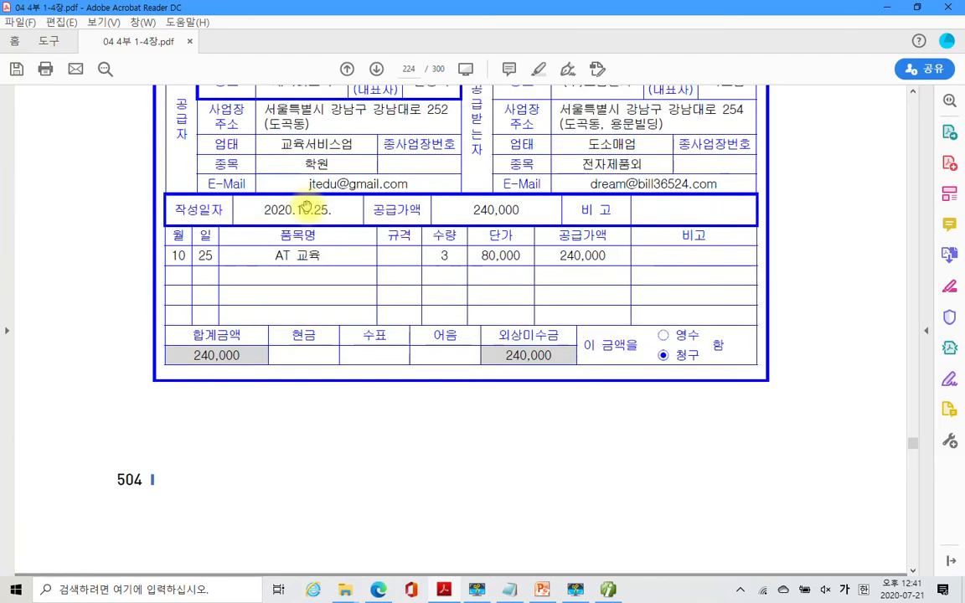
- Enter an Oct 25 type 53 면세 purchase of AT 교육, 3 × 80,000
{"action": "left_click", "coordinate": [607, 590]}
{"action": "left_click", "coordinate": [190, 99]}
{"action": "type", "text": "25"}
{"action": "key", "text": "Return"}
{"action": "key", "text": "Return"}
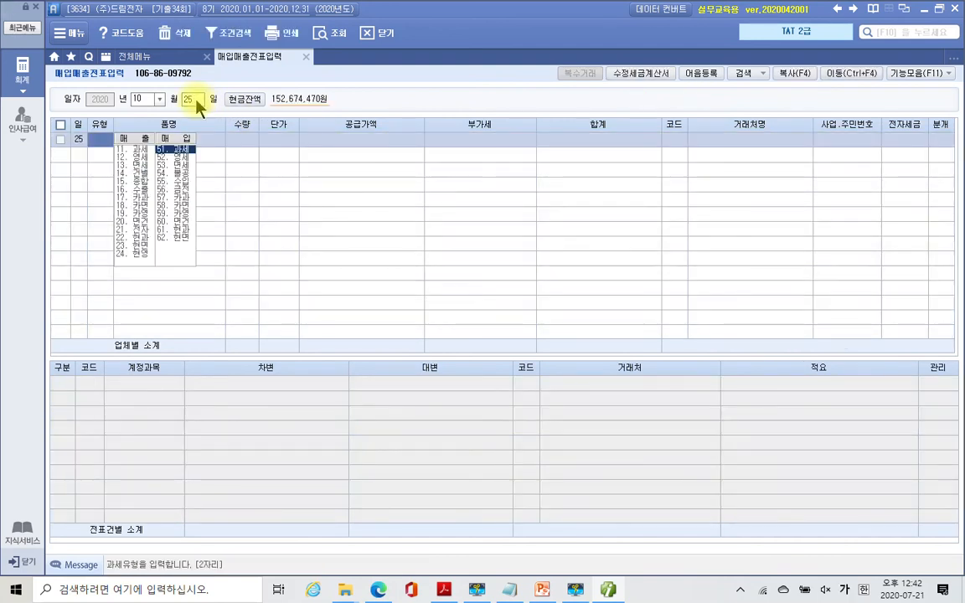
{"action": "type", "text": "53"}
{"action": "key", "text": "Return"}
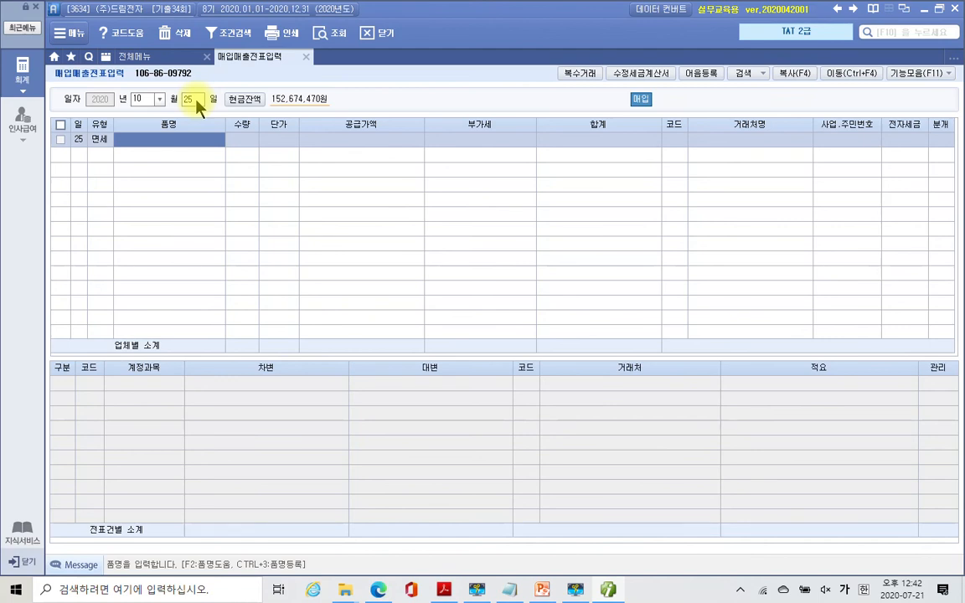
{"action": "type", "text": "AT"}
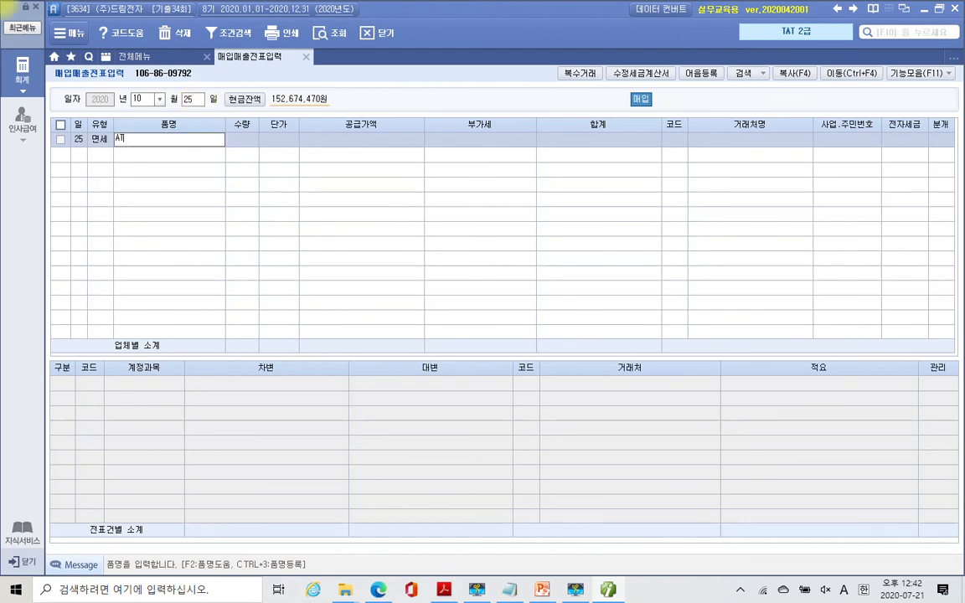
{"action": "type", "text": " 교육"}
{"action": "key", "text": "Return"}
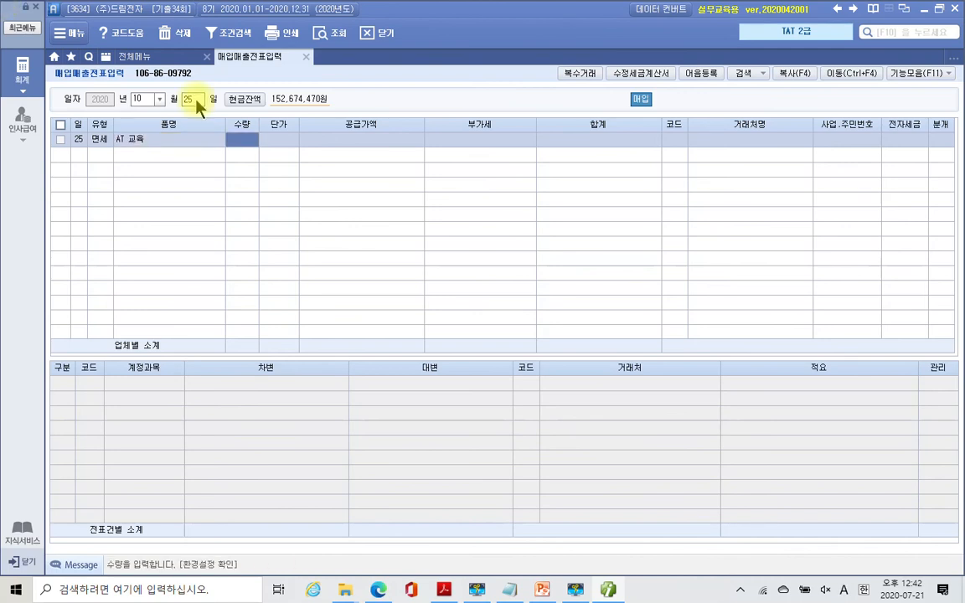
{"action": "type", "text": "3"}
{"action": "key", "text": "Return"}
{"action": "type", "text": "800000"}
{"action": "key", "text": "Return"}
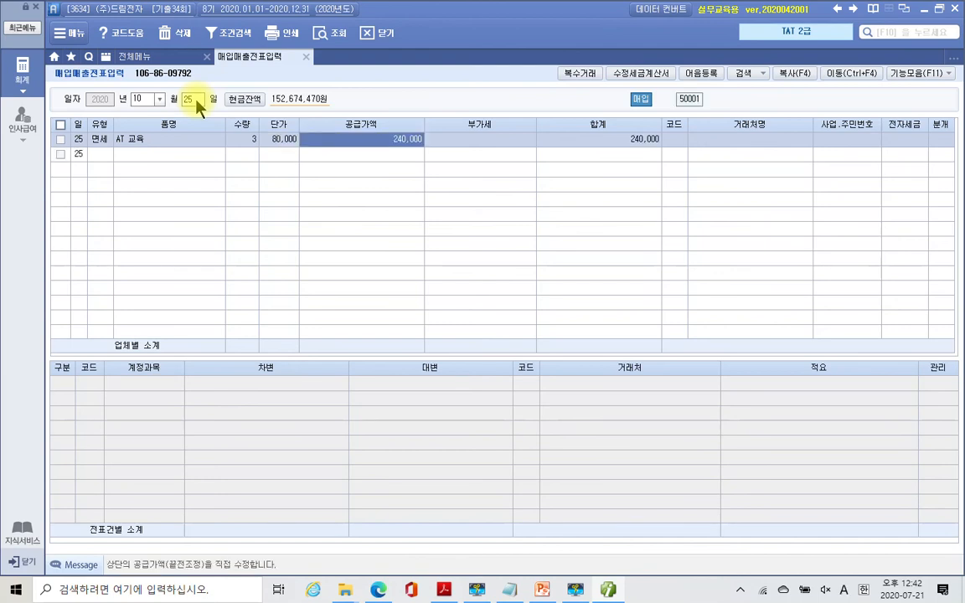
- Assign supplier 00501 제이티교육 and set 전자세금 to 1 (전자입력)
{"action": "key", "text": "Return"}
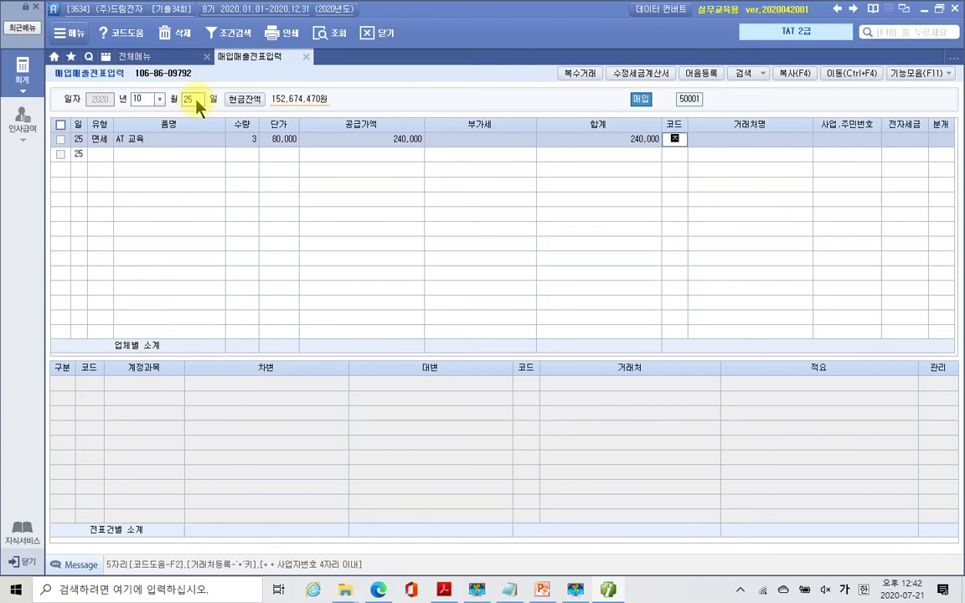
{"action": "type", "text": "제이"}
{"action": "key", "text": "Return"}
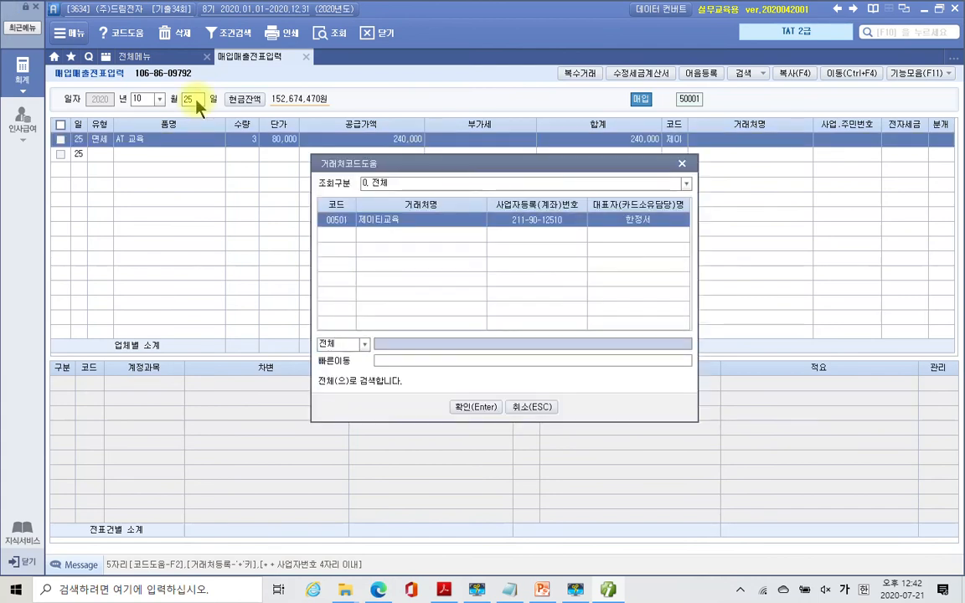
{"action": "key", "text": "Return"}
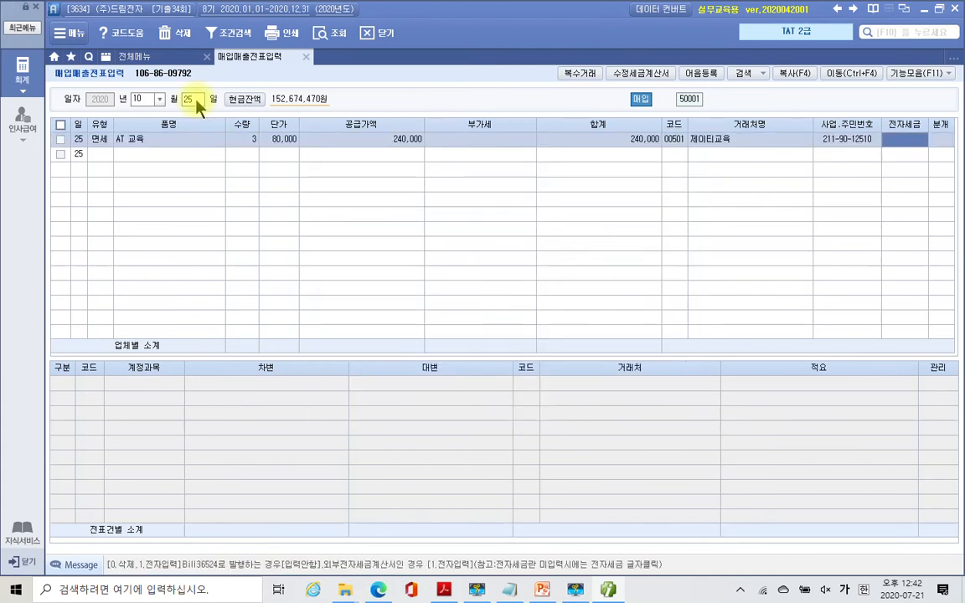
{"action": "type", "text": "1"}
{"action": "key", "text": "Return"}
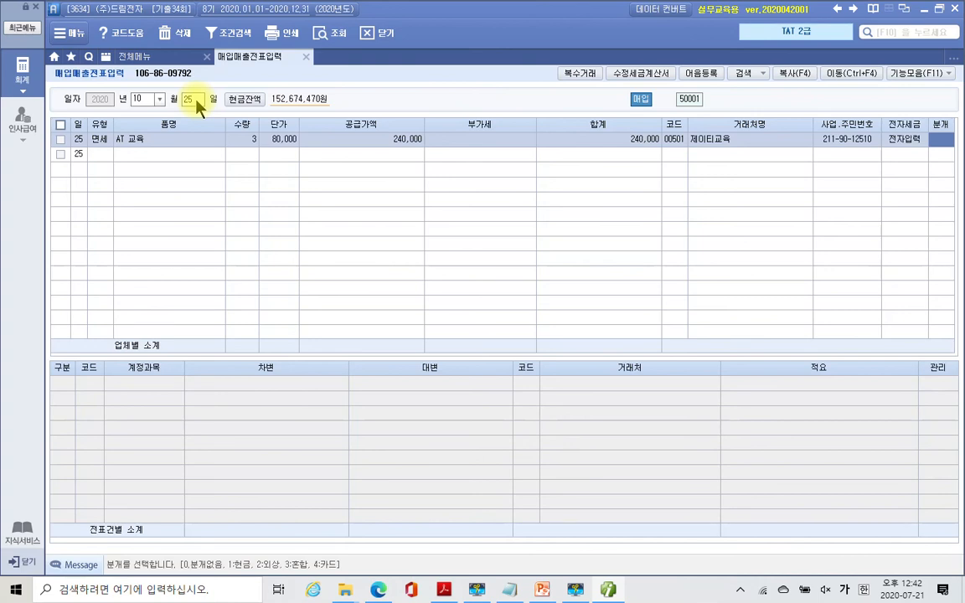
- Review the full 제이티교육 전자계산서 for AT 교육 at 240,000, then return to iPLUS
{"action": "left_click", "coordinate": [442, 590]}
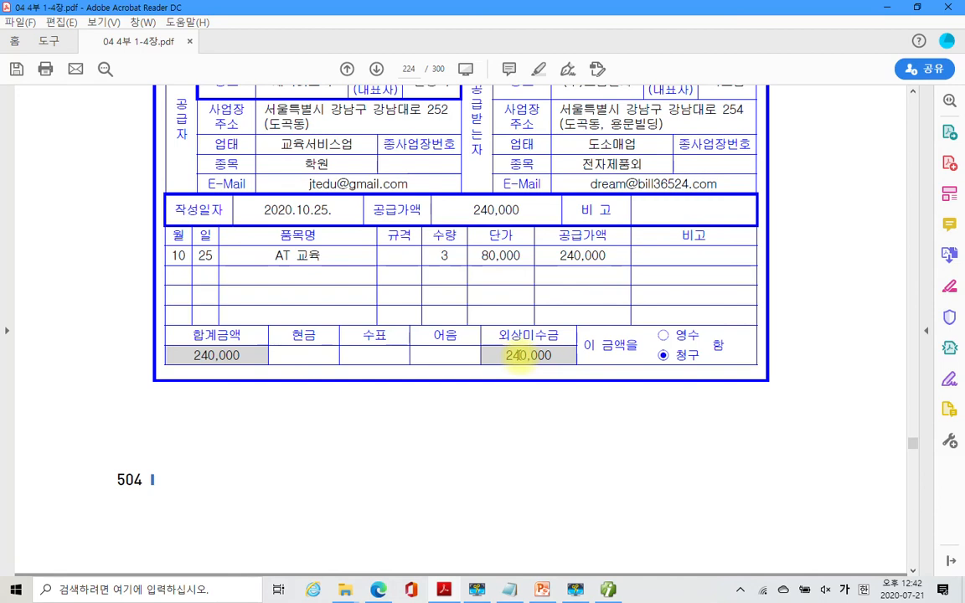
{"action": "scroll", "coordinate": [528, 356], "scroll_direction": "up", "scroll_amount": 2}
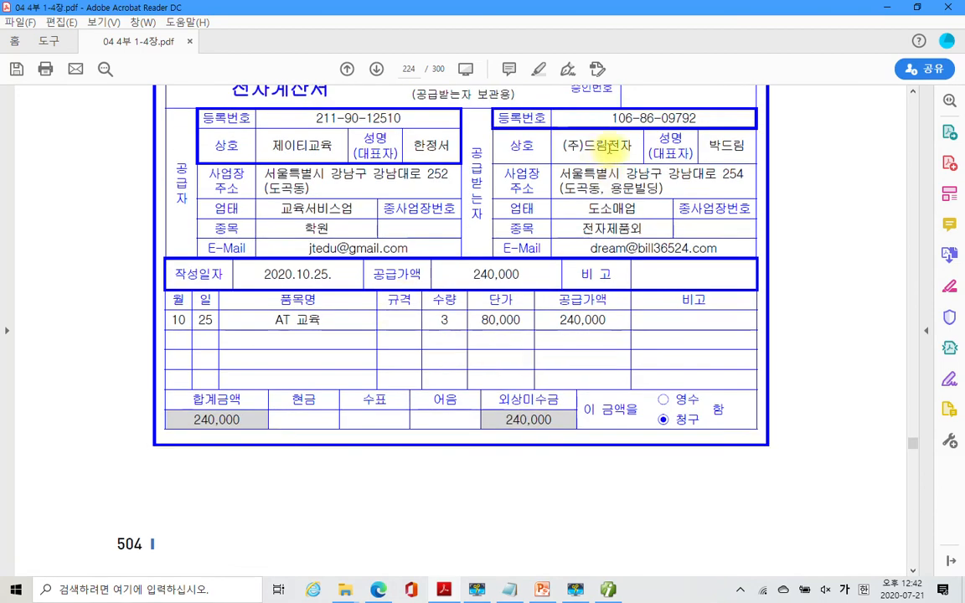
{"action": "scroll", "coordinate": [544, 384], "scroll_direction": "up", "scroll_amount": 1}
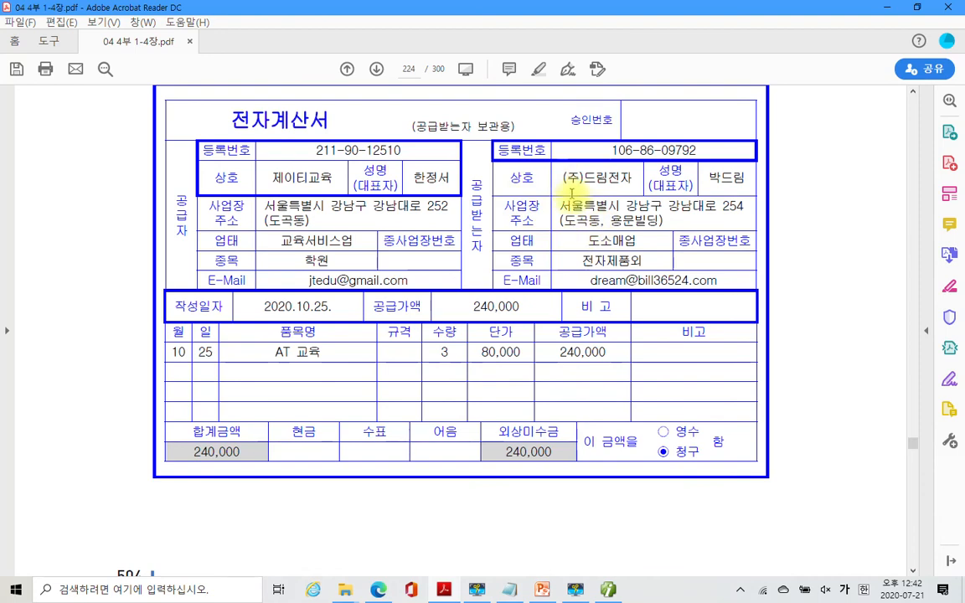
{"action": "scroll", "coordinate": [503, 398], "scroll_direction": "down", "scroll_amount": 1}
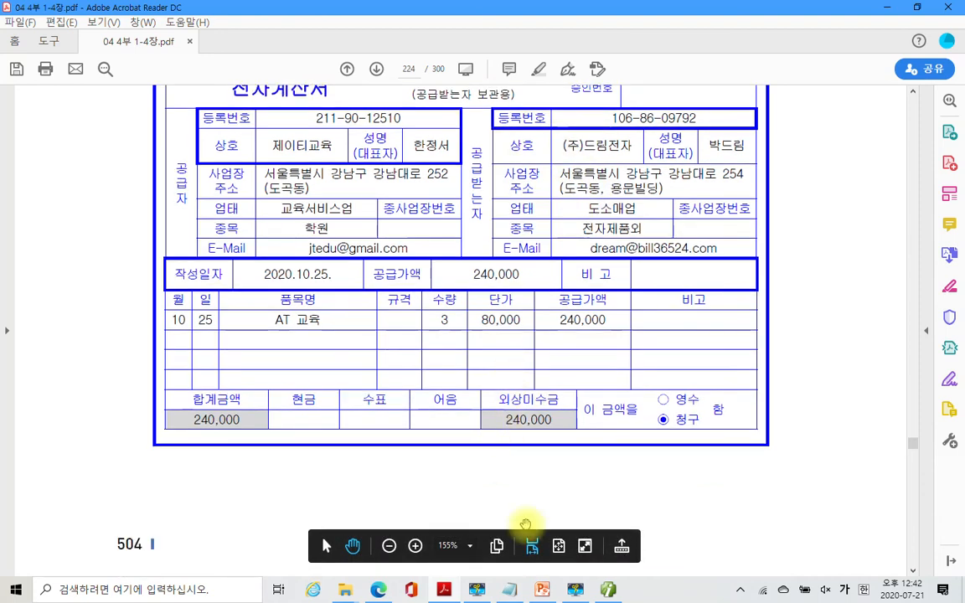
{"action": "mouse_move", "coordinate": [610, 591]}
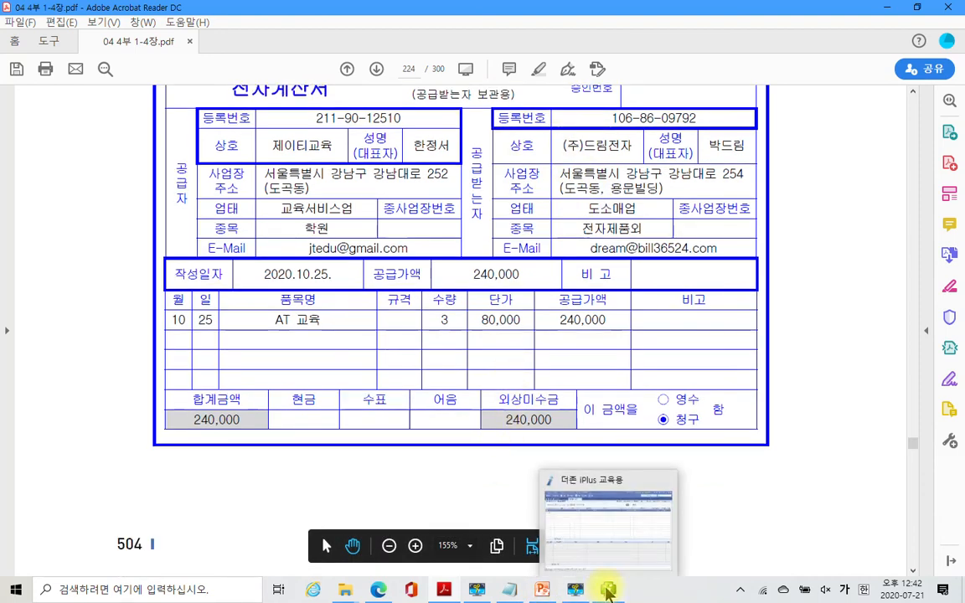
{"action": "left_click", "coordinate": [609, 591]}
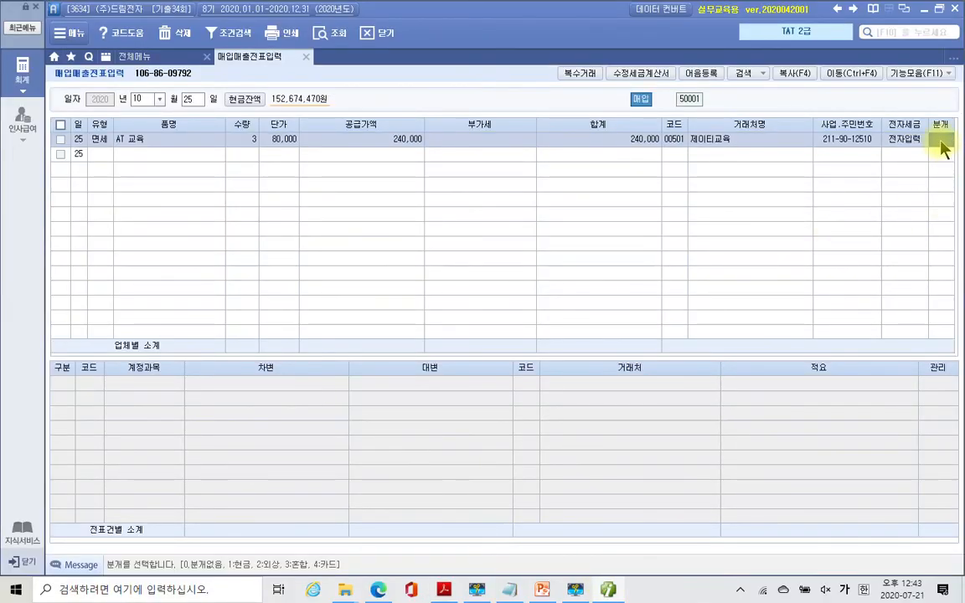
- Set the journal type to 3 (혼합) and change the debit account to 825 교육훈련비
{"action": "type", "text": "3"}
{"action": "key", "text": "Return"}
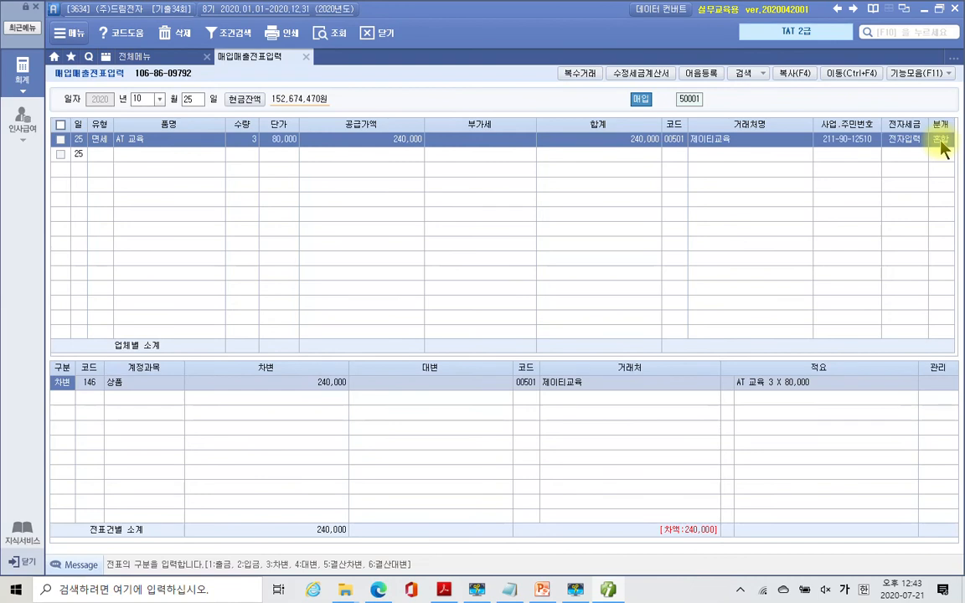
{"action": "key", "text": "Return"}
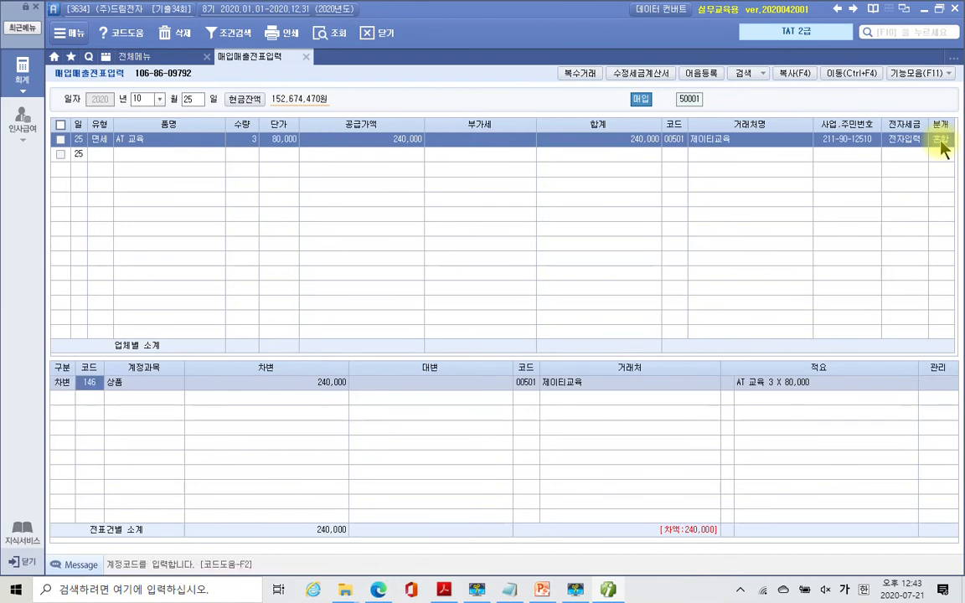
{"action": "type", "text": "교육"}
{"action": "key", "text": "Return"}
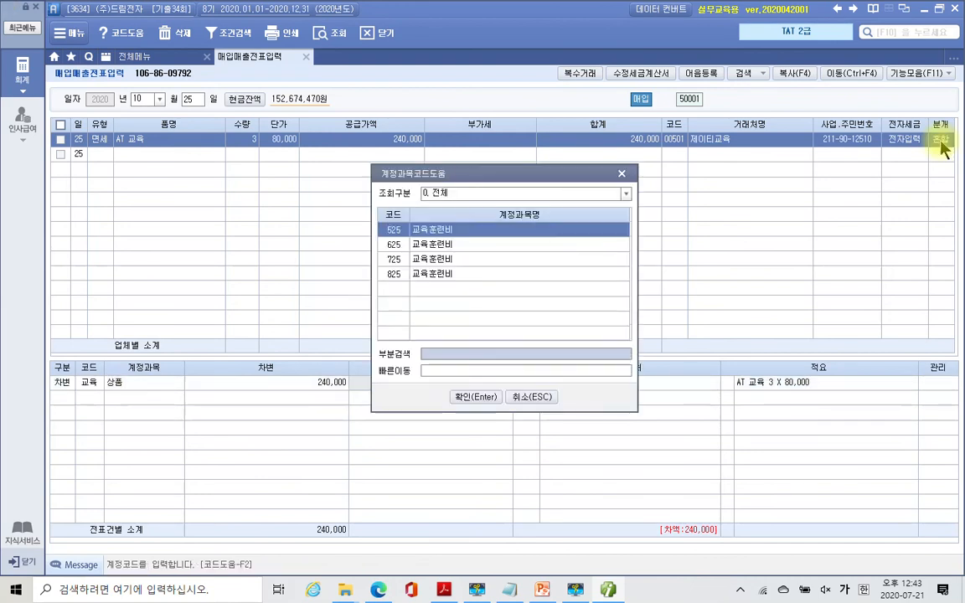
{"action": "key", "text": "Down"}
{"action": "key", "text": "Down"}
{"action": "key", "text": "Down"}
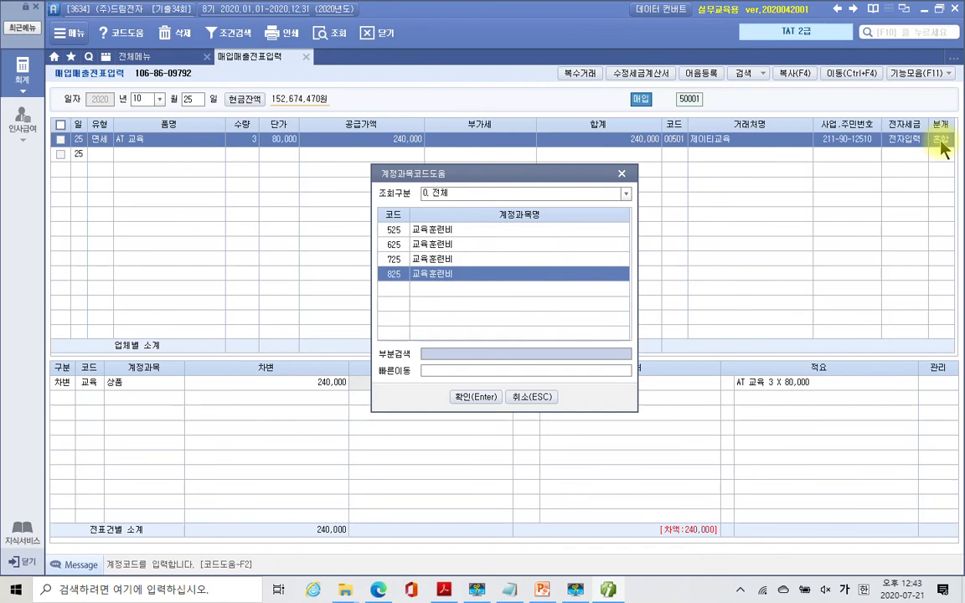
{"action": "key", "text": "Return"}
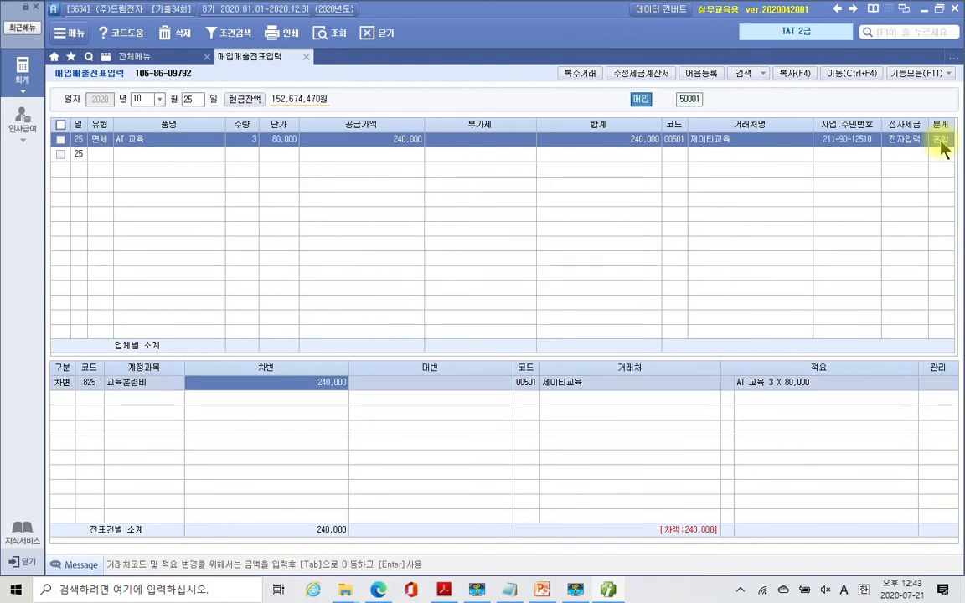
- Keep the 240,000 debit and add a credit line to 253 미지급금 for 240,000
{"action": "key", "text": "Return"}
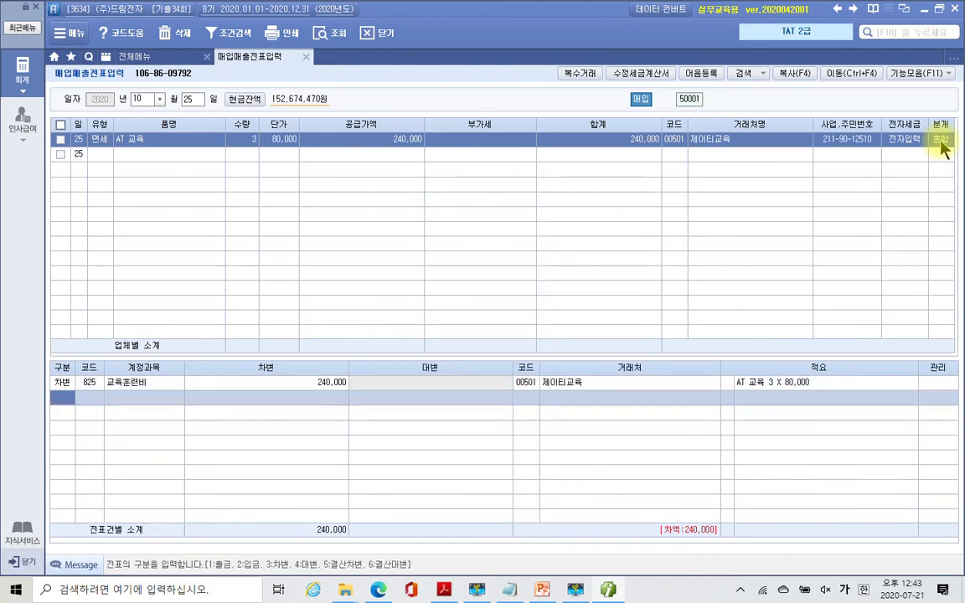
{"action": "type", "text": "4253"}
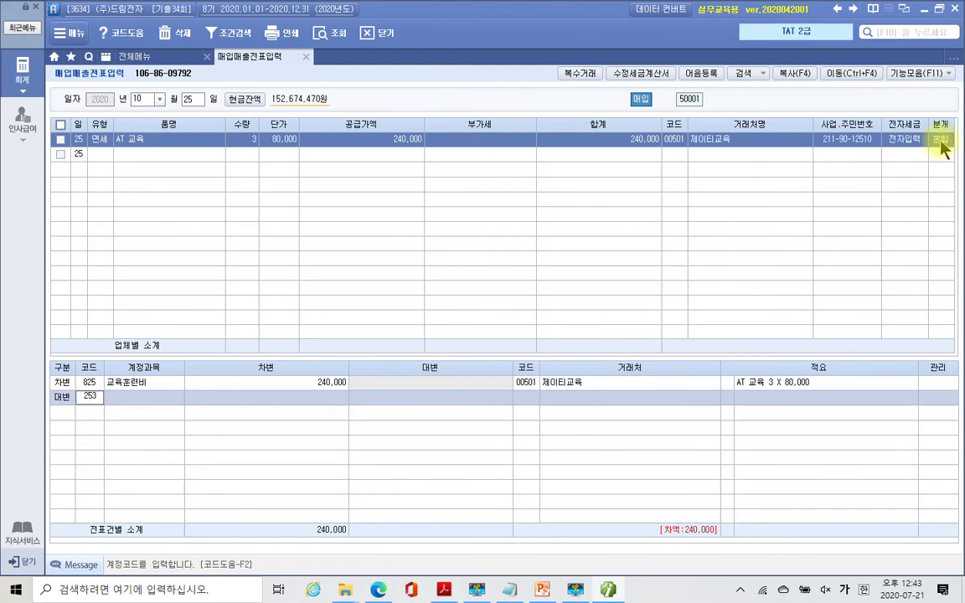
{"action": "key", "text": "Return"}
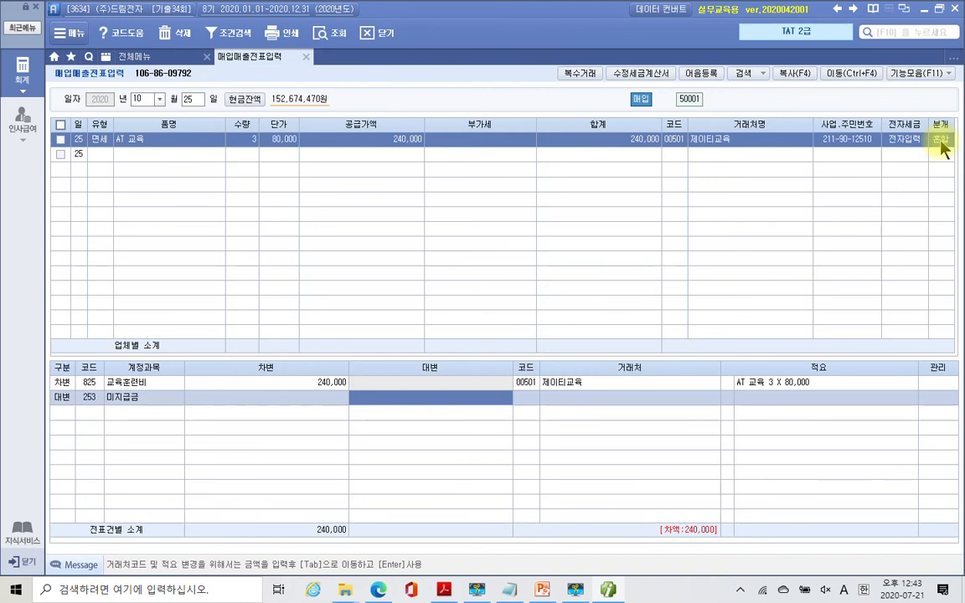
{"action": "type", "text": "2400000"}
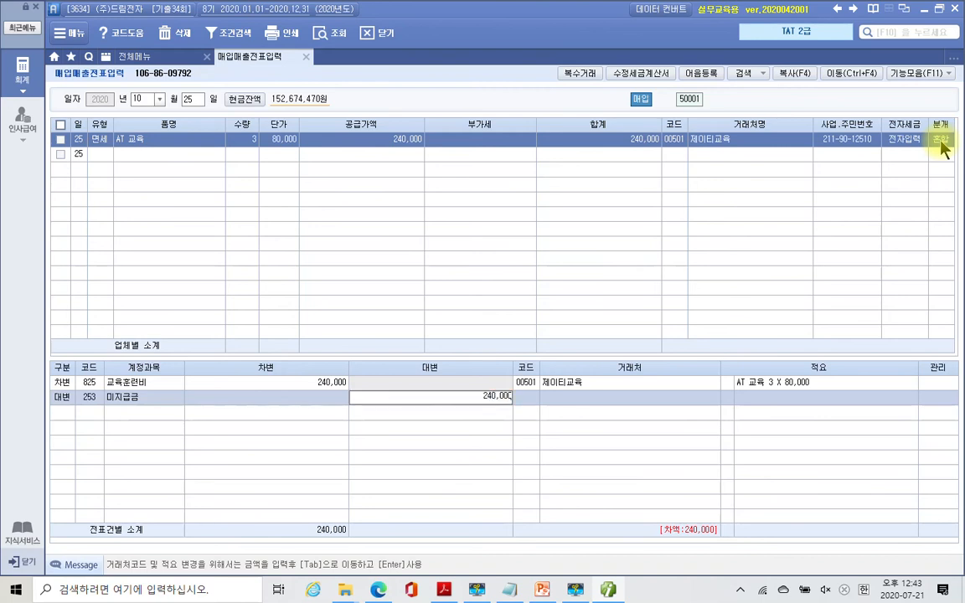
{"action": "key", "text": "Return"}
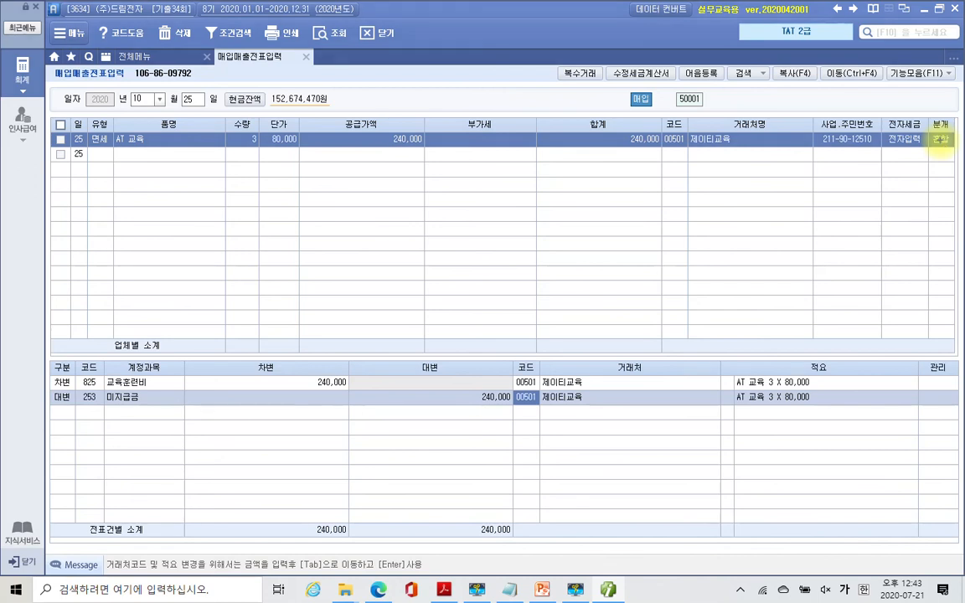
{"action": "mouse_move", "coordinate": [116, 161]}
{"action": "left_mouse_down"}
{"action": "mouse_move", "coordinate": [89, 125]}
{"action": "mouse_move", "coordinate": [125, 139]}
{"action": "left_mouse_up"}
{"action": "left_click_drag", "start_coordinate": [662, 118], "coordinate": [640, 139]}
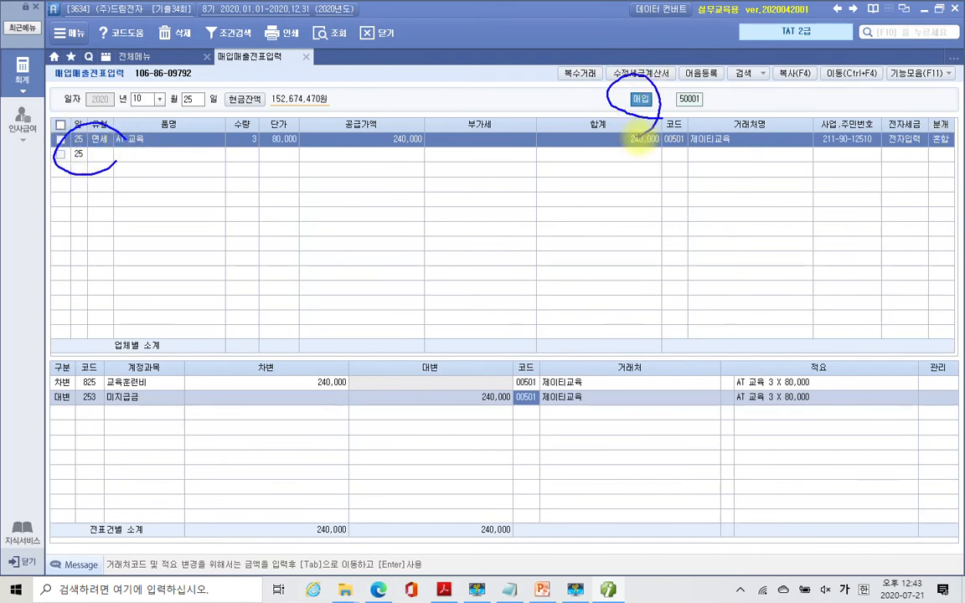
{"action": "mouse_move", "coordinate": [106, 356]}
{"action": "left_mouse_down"}
{"action": "mouse_move", "coordinate": [80, 381]}
{"action": "mouse_move", "coordinate": [94, 416]}
{"action": "left_mouse_up"}
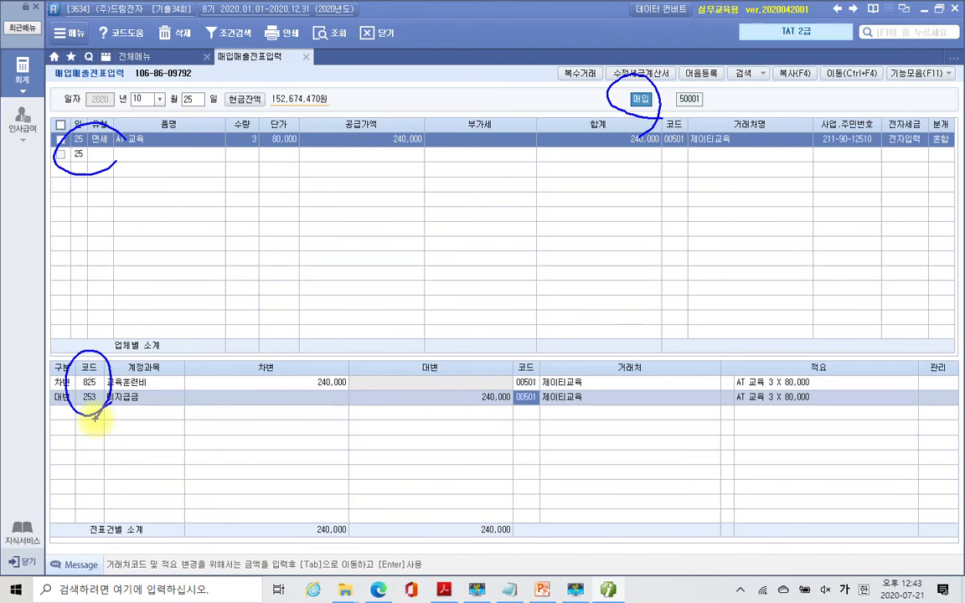
{"action": "key", "text": "Escape"}
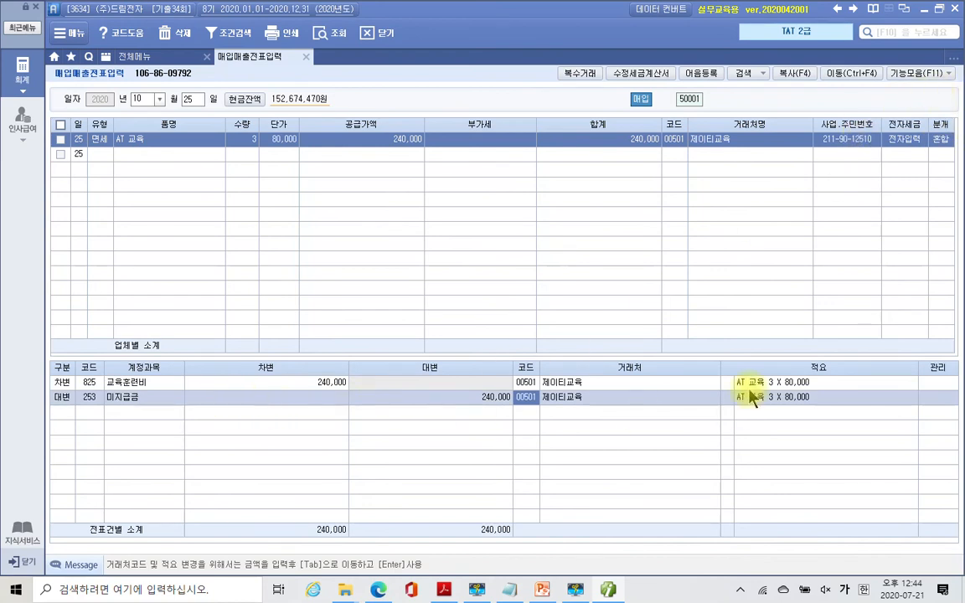
{"action": "mouse_move", "coordinate": [609, 592]}
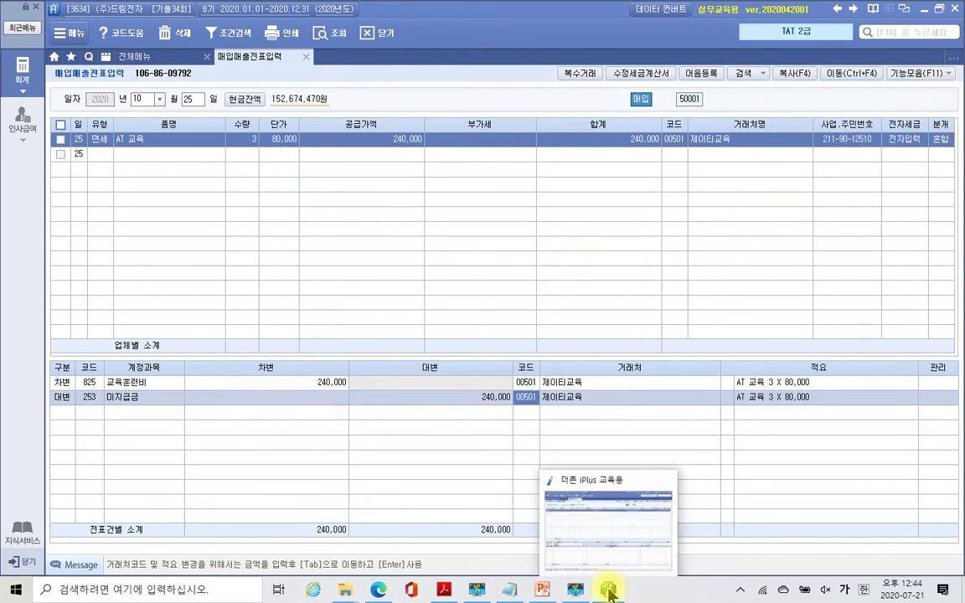
- Bring the invoice PDF forward and scroll down to 자료 2
{"action": "left_click", "coordinate": [477, 590]}
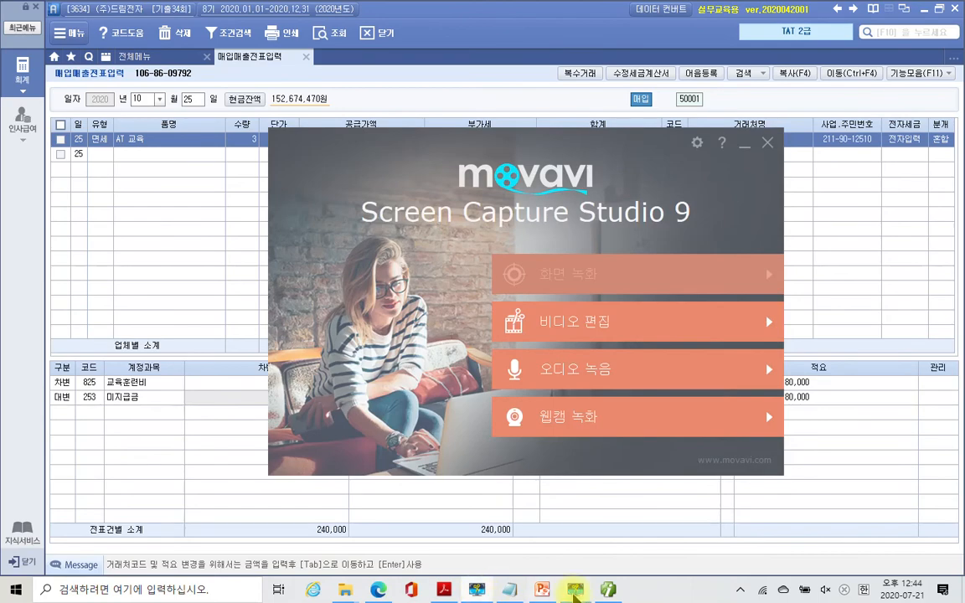
{"action": "left_click", "coordinate": [476, 590]}
{"action": "left_click", "coordinate": [445, 590]}
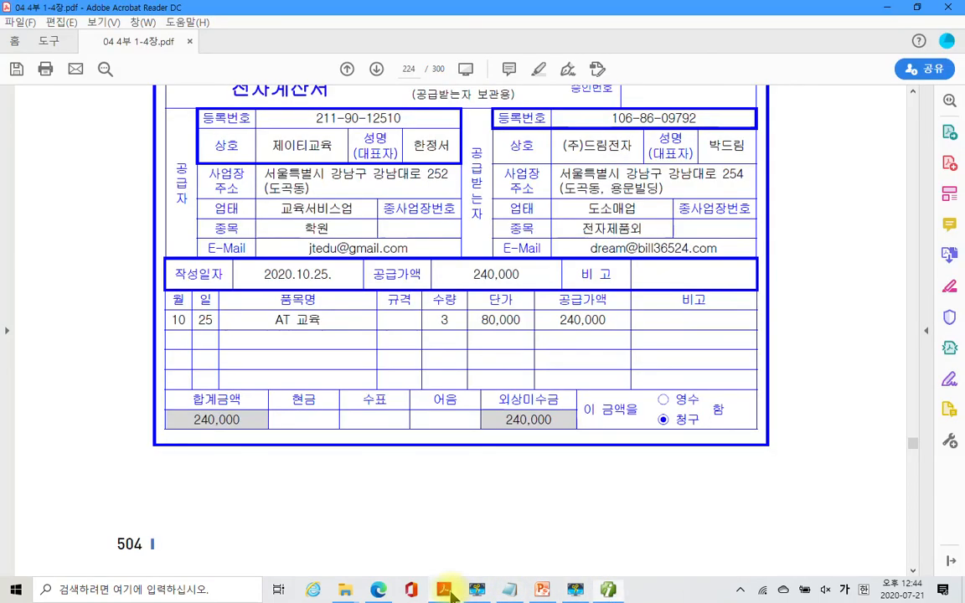
{"action": "scroll", "coordinate": [536, 352], "scroll_direction": "down", "scroll_amount": 3}
{"action": "scroll", "coordinate": [524, 278], "scroll_direction": "down", "scroll_amount": 6}
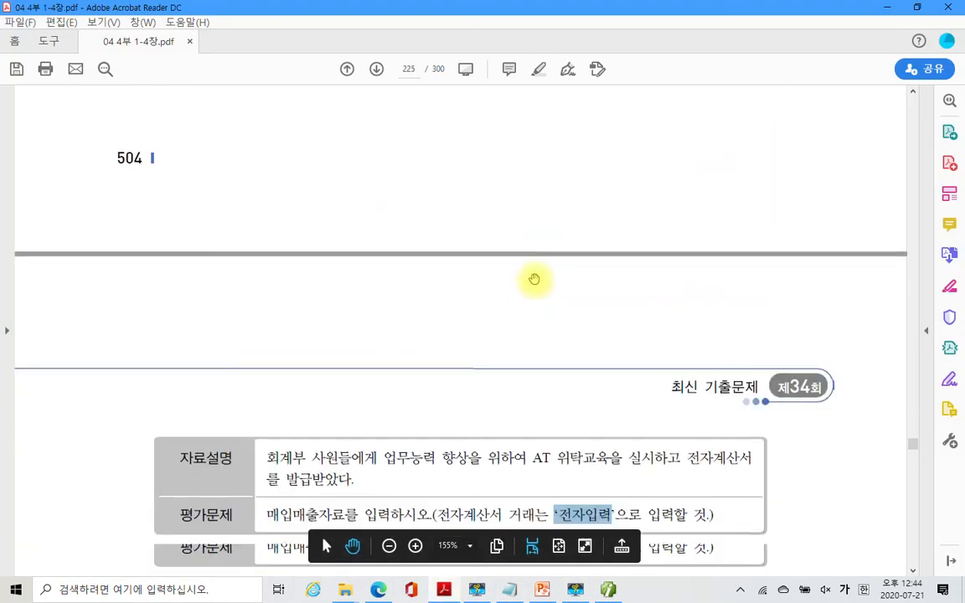
{"action": "scroll", "coordinate": [537, 281], "scroll_direction": "down", "scroll_amount": 3}
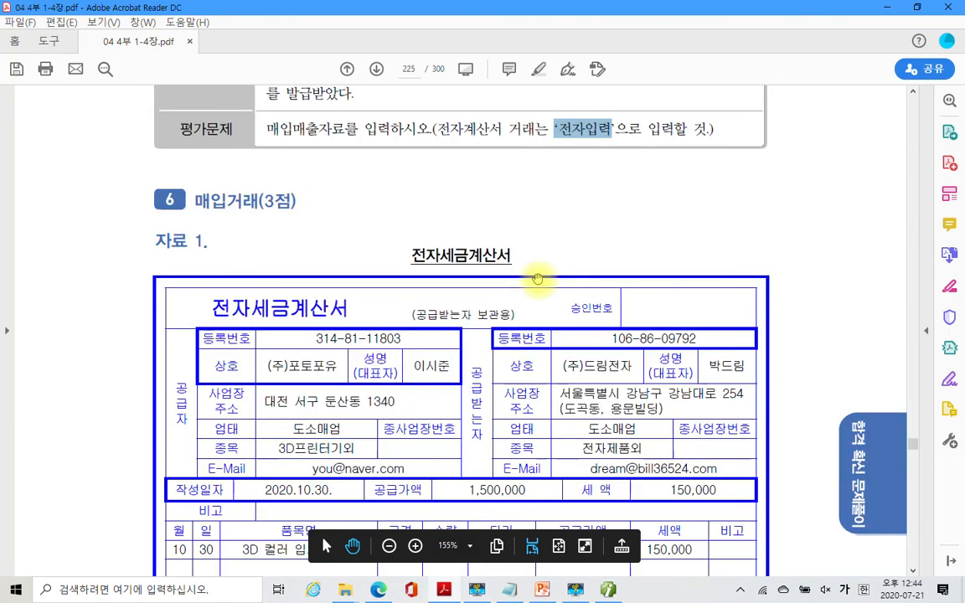
{"action": "scroll", "coordinate": [537, 280], "scroll_direction": "down", "scroll_amount": 2}
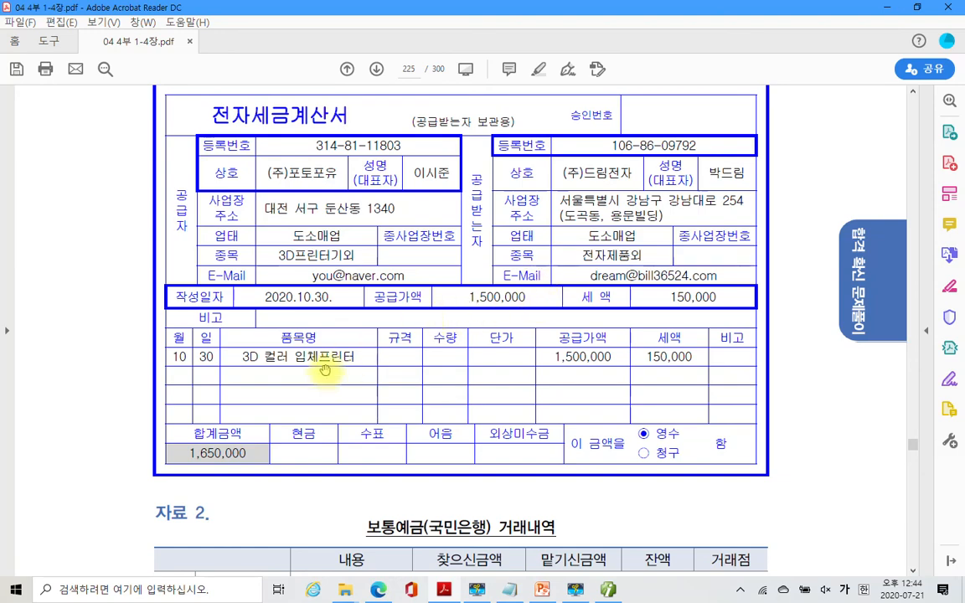
{"action": "scroll", "coordinate": [325, 367], "scroll_direction": "down", "scroll_amount": 1}
{"action": "scroll", "coordinate": [325, 368], "scroll_direction": "down", "scroll_amount": 3}
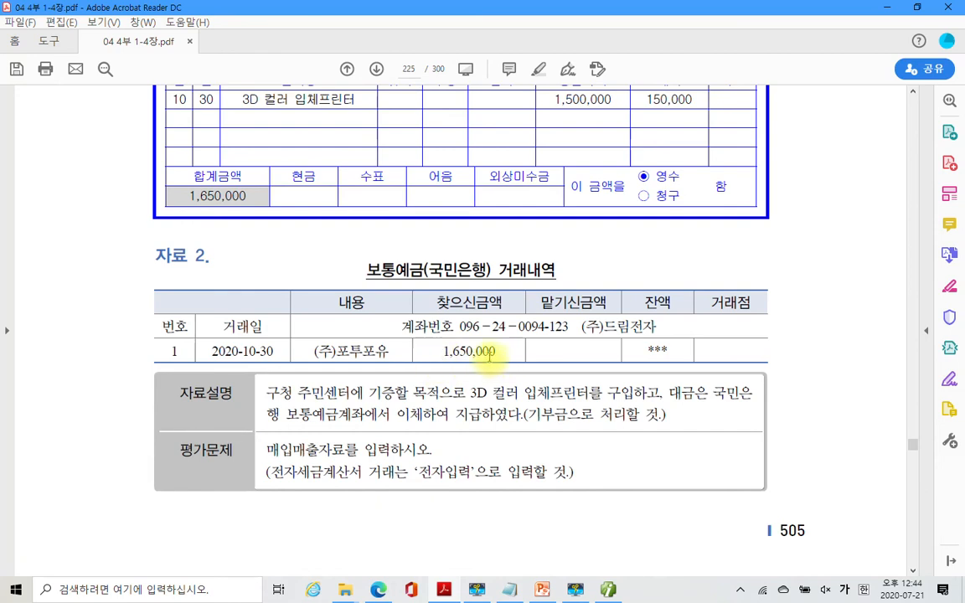
{"action": "scroll", "coordinate": [303, 412], "scroll_direction": "down", "scroll_amount": 1}
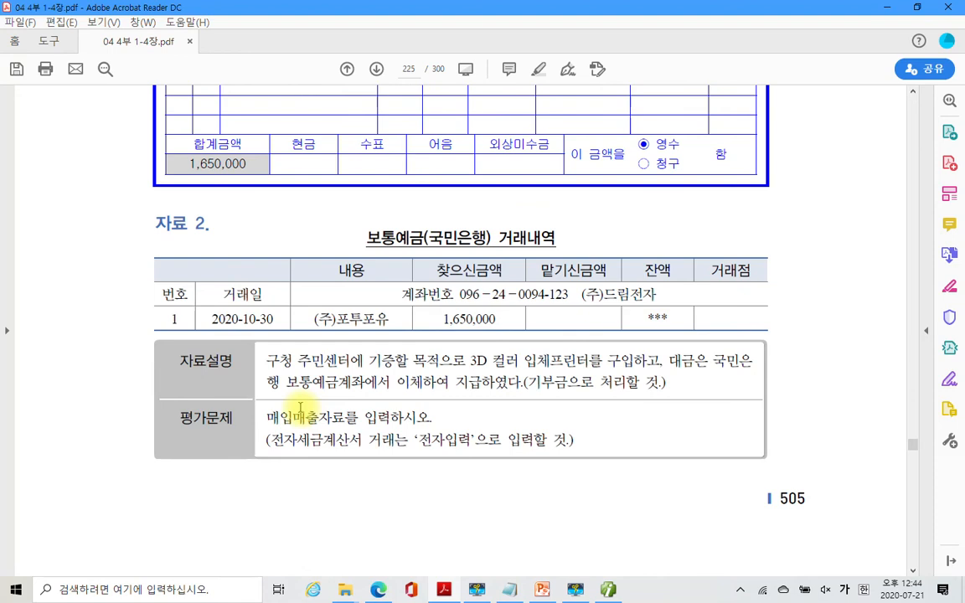
- Box the notes, circle 기부금, underline 전자입력, then clear the ink and scroll back up
{"action": "mouse_move", "coordinate": [120, 321]}
{"action": "left_mouse_down"}
{"action": "mouse_move", "coordinate": [931, 577]}
{"action": "mouse_move", "coordinate": [814, 560]}
{"action": "mouse_move", "coordinate": [811, 491]}
{"action": "left_mouse_up"}
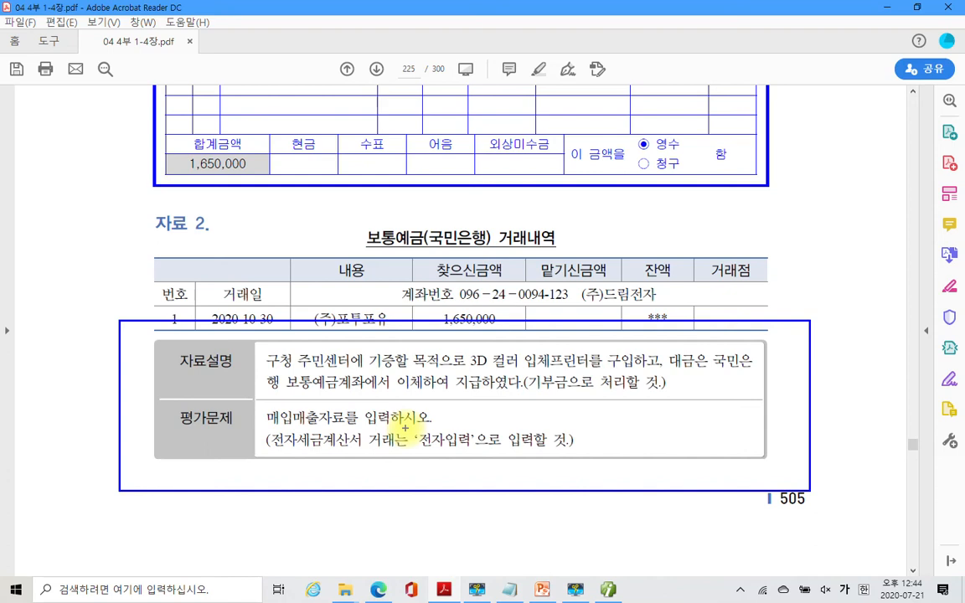
{"action": "mouse_move", "coordinate": [578, 385]}
{"action": "left_mouse_down"}
{"action": "mouse_move", "coordinate": [538, 358]}
{"action": "mouse_move", "coordinate": [557, 397]}
{"action": "left_mouse_up"}
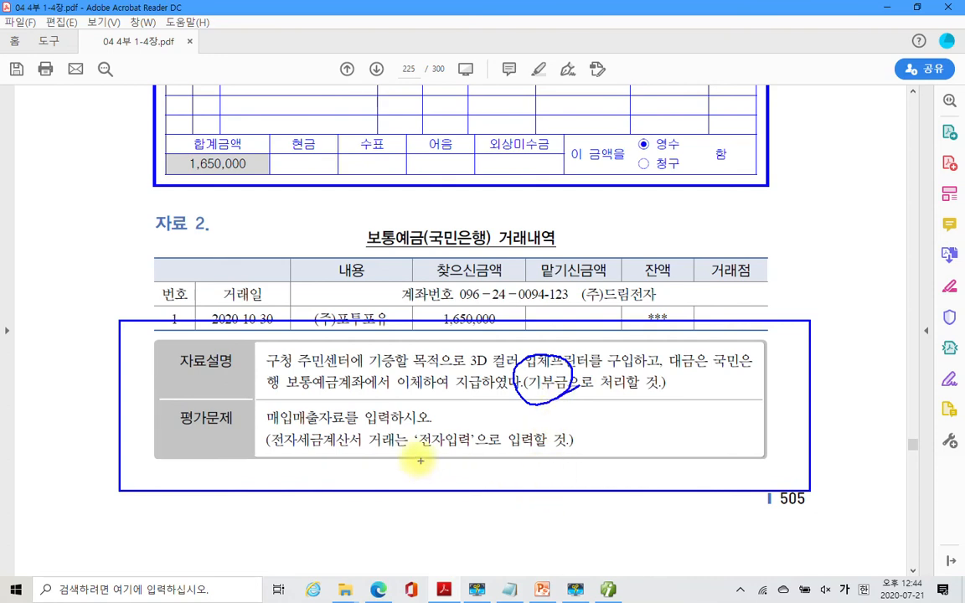
{"action": "left_click_drag", "start_coordinate": [416, 450], "coordinate": [471, 450]}
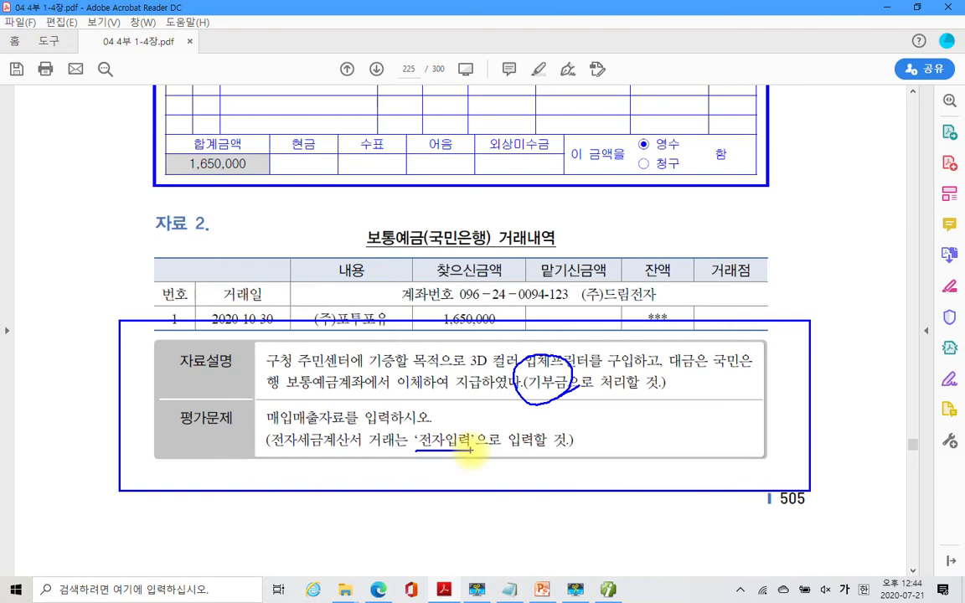
{"action": "key", "text": "Escape"}
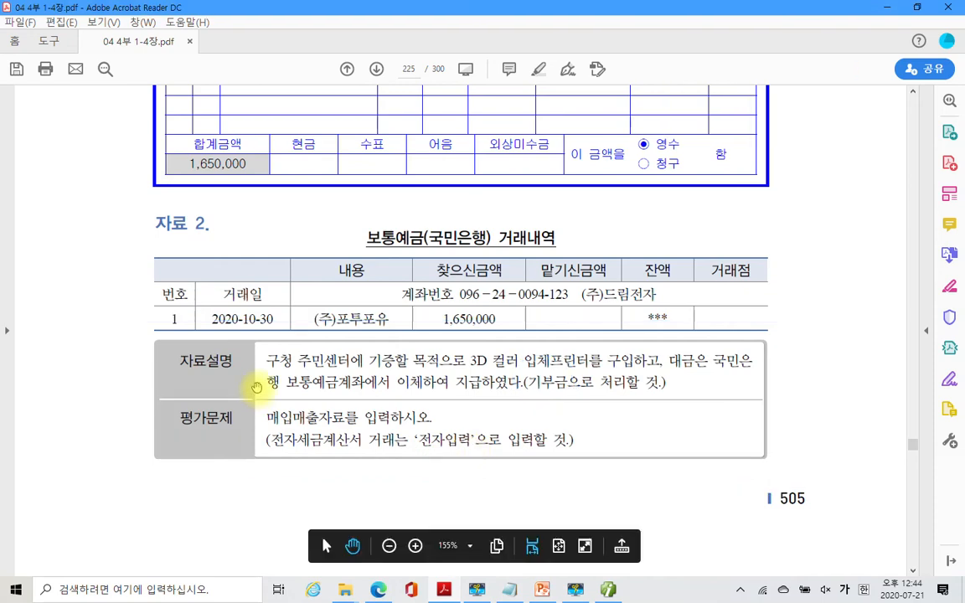
{"action": "scroll", "coordinate": [255, 369], "scroll_direction": "up", "scroll_amount": 5}
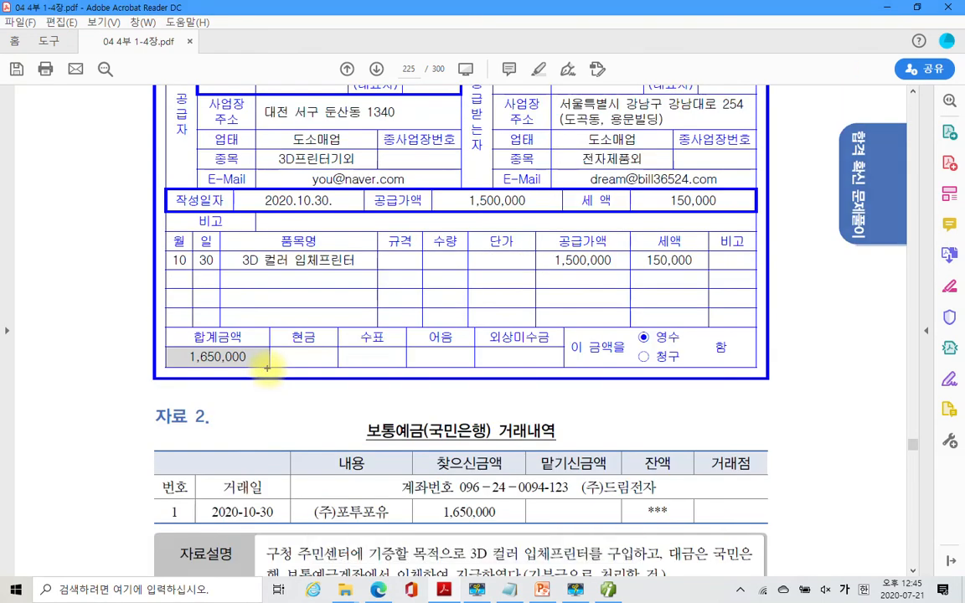
{"action": "key", "text": "ctrl+2"}
{"action": "mouse_move", "coordinate": [662, 240]}
{"action": "left_mouse_down"}
{"action": "mouse_move", "coordinate": [683, 283]}
{"action": "mouse_move", "coordinate": [702, 292]}
{"action": "left_mouse_up"}
{"action": "mouse_move", "coordinate": [333, 285]}
{"action": "left_mouse_down"}
{"action": "mouse_move", "coordinate": [233, 260]}
{"action": "mouse_move", "coordinate": [366, 314]}
{"action": "left_mouse_up"}
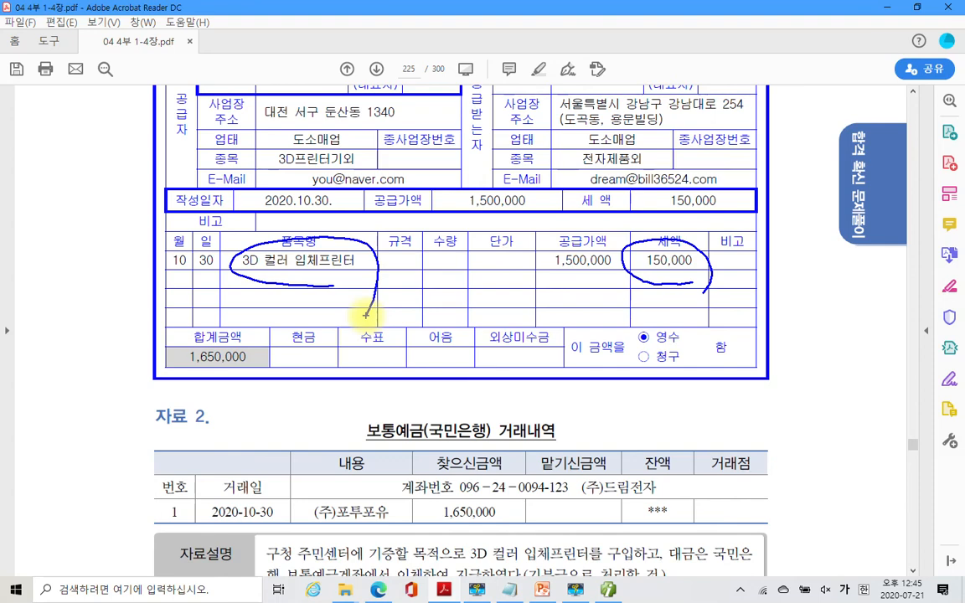
{"action": "mouse_move", "coordinate": [55, 171]}
{"action": "left_mouse_down"}
{"action": "mouse_move", "coordinate": [49, 239]}
{"action": "mouse_move", "coordinate": [88, 159]}
{"action": "mouse_move", "coordinate": [133, 223]}
{"action": "left_mouse_up"}
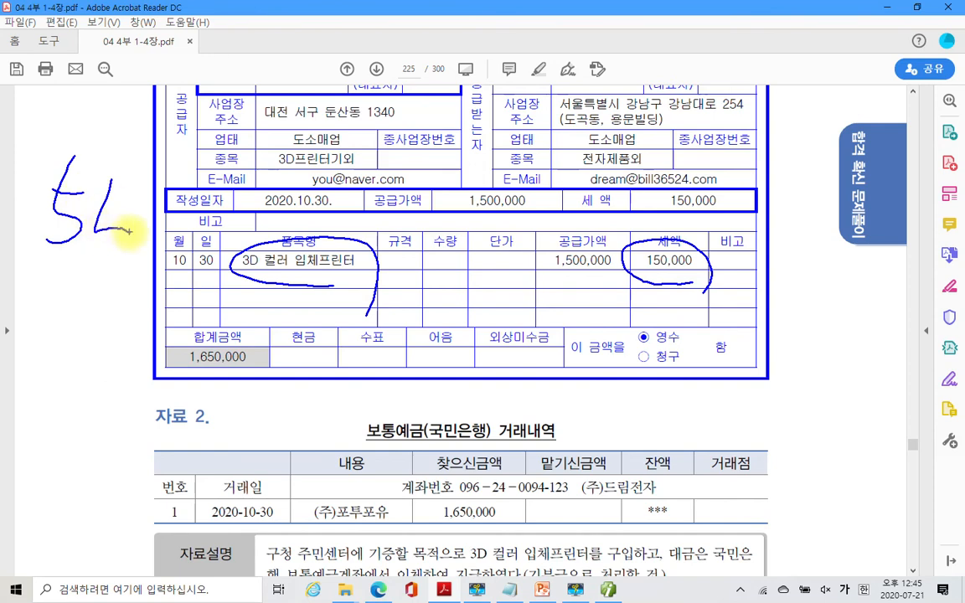
{"action": "left_click_drag", "start_coordinate": [132, 159], "coordinate": [99, 263]}
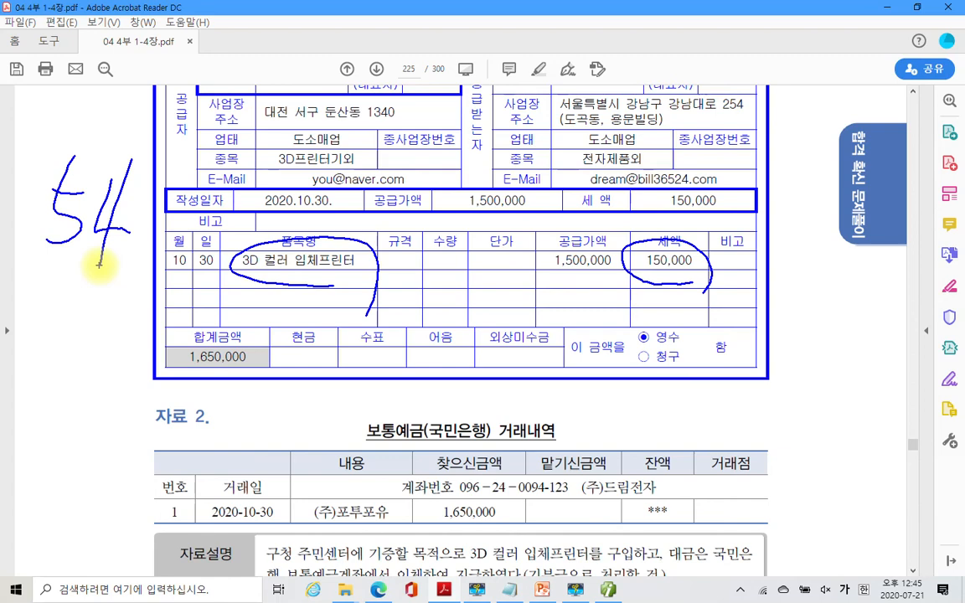
{"action": "key", "text": "Escape"}
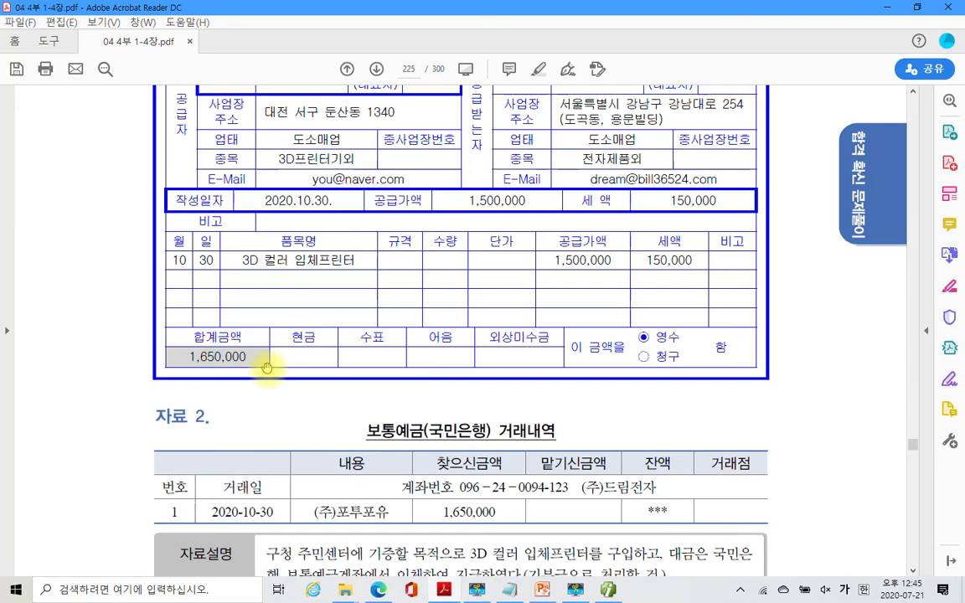
{"action": "scroll", "coordinate": [268, 360], "scroll_direction": "up", "scroll_amount": 3}
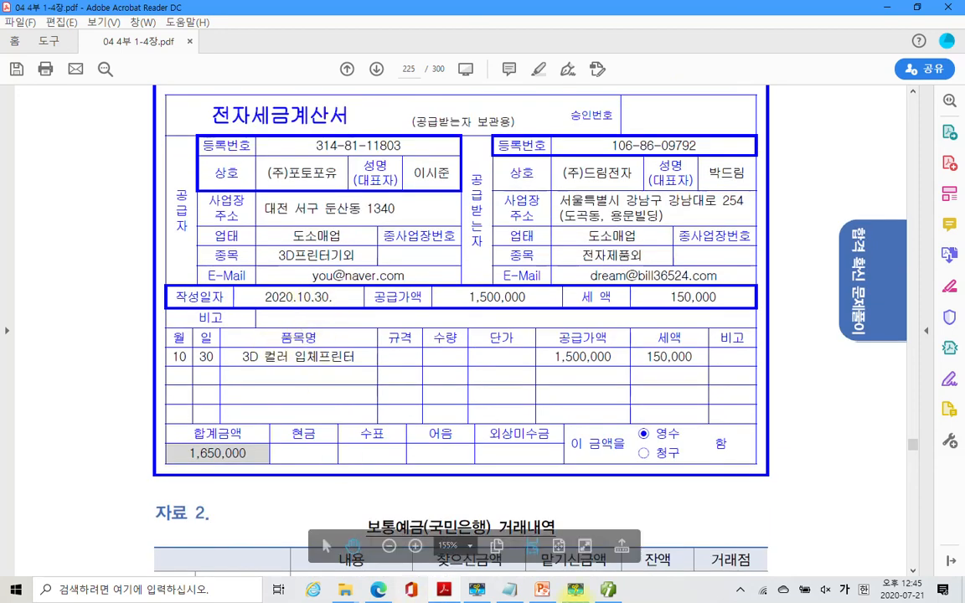
{"action": "left_click", "coordinate": [608, 590]}
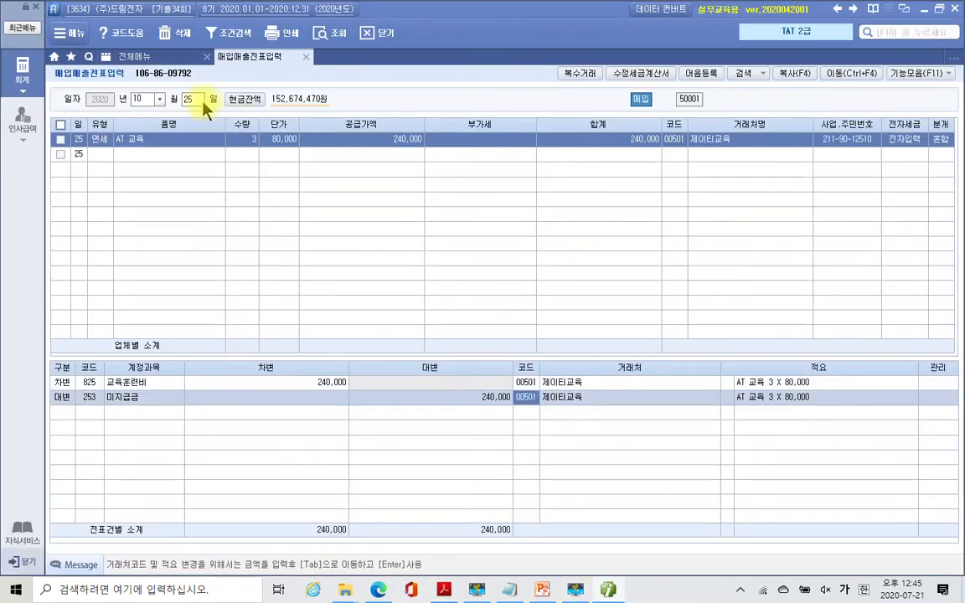
- Start a new Oct 30 purchase row with transaction type 54 (불공)
{"action": "left_click", "coordinate": [196, 99]}
{"action": "type", "text": "30"}
{"action": "key", "text": "Return"}
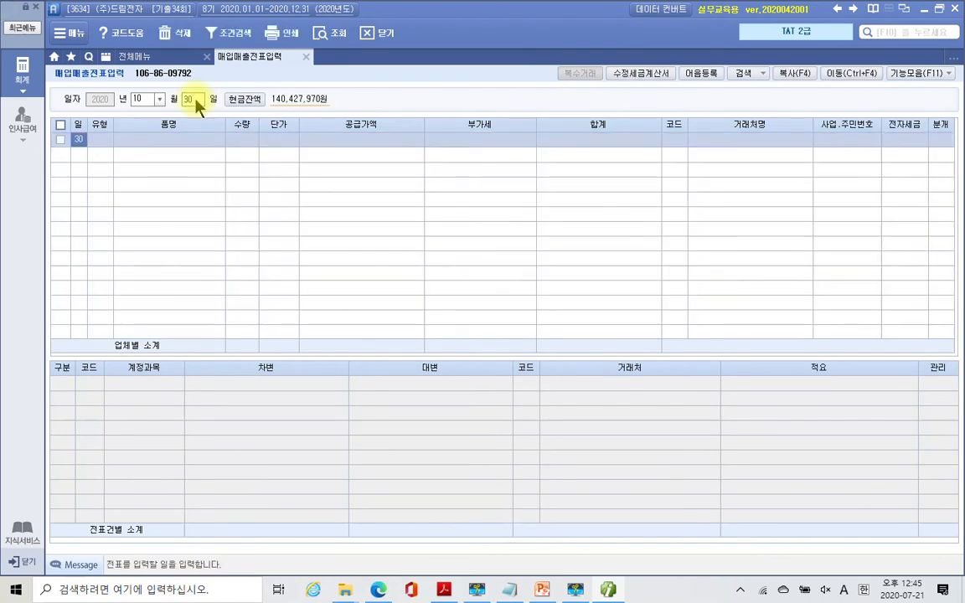
{"action": "key", "text": "Return"}
{"action": "type", "text": "54"}
{"action": "key", "text": "Return"}
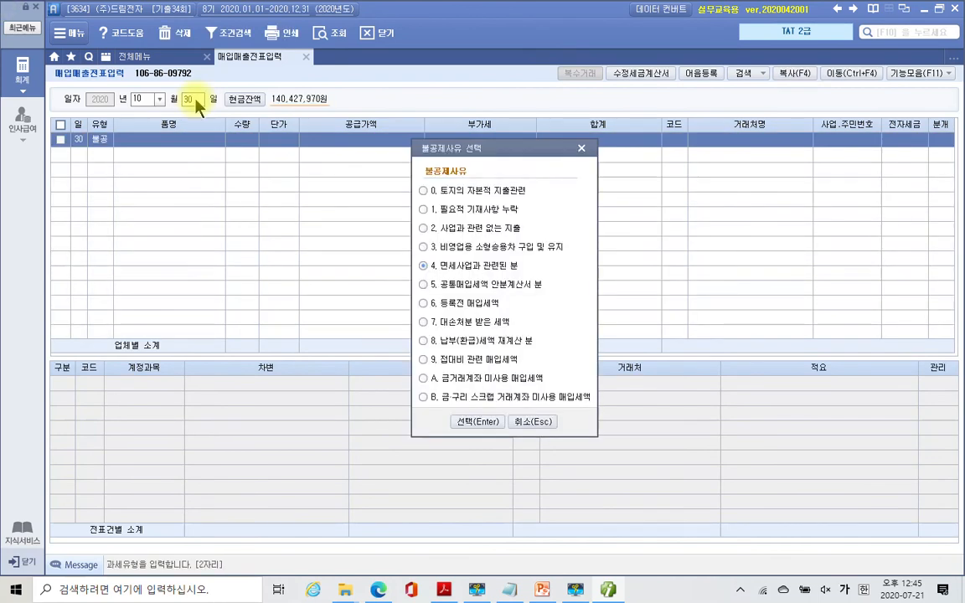
- Choose non-deductible reason 2 사업과 관련 없는 지출, then select the item name 3D 컬러 입체프린터 in the PDF
{"action": "left_click", "coordinate": [452, 230]}
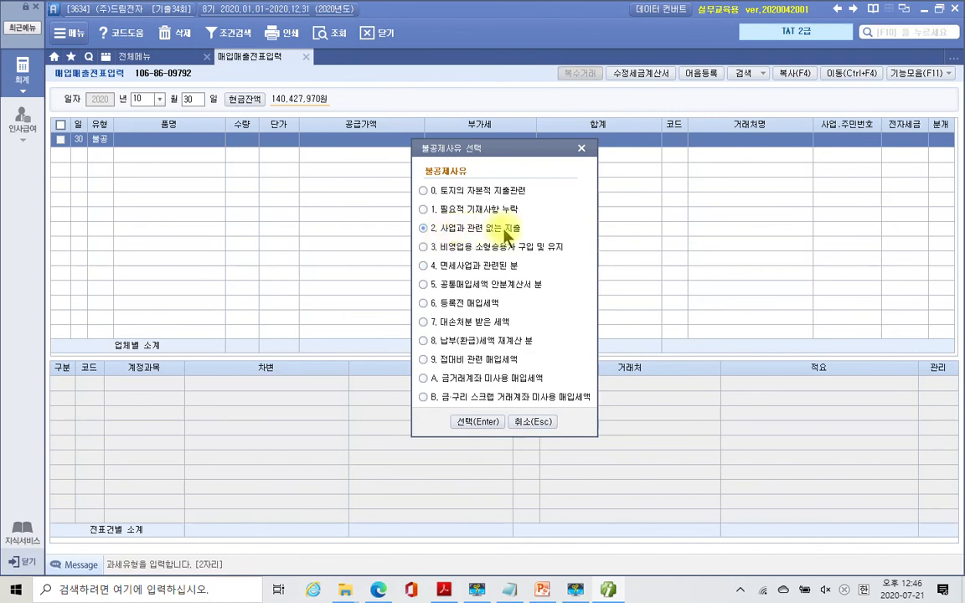
{"action": "left_click", "coordinate": [424, 228]}
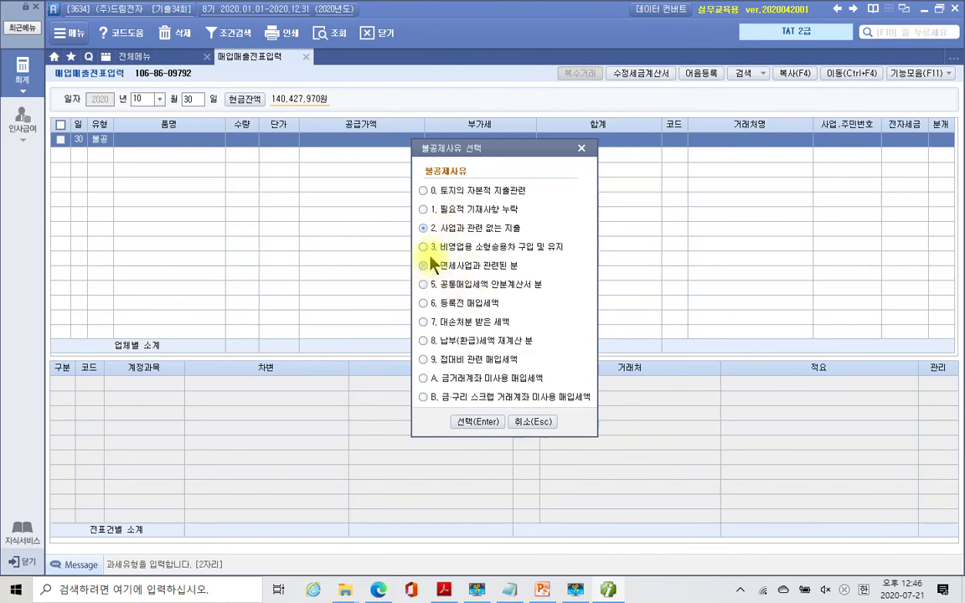
{"action": "left_click", "coordinate": [461, 422]}
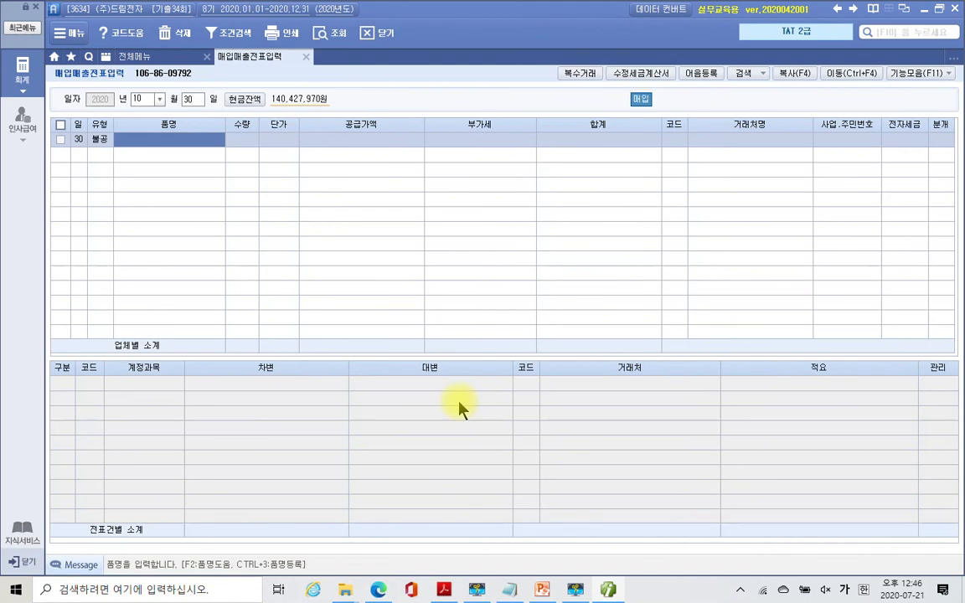
{"action": "key", "text": "alt+Tab"}
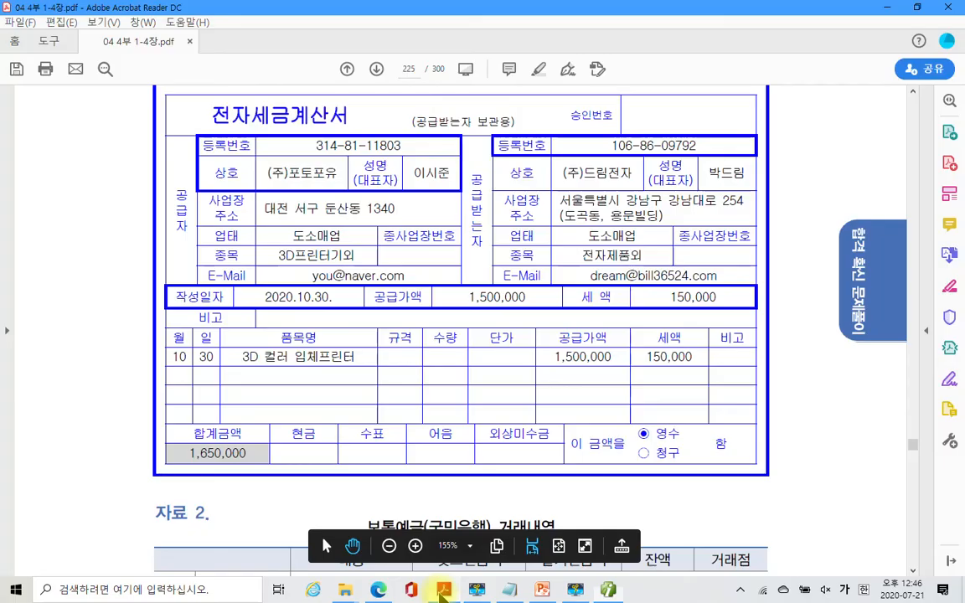
{"action": "left_click_drag", "start_coordinate": [245, 358], "coordinate": [343, 363]}
- Back in Smart A, enter a supply amount of 1,500,000 for the printer row
{"action": "left_click", "coordinate": [608, 591]}
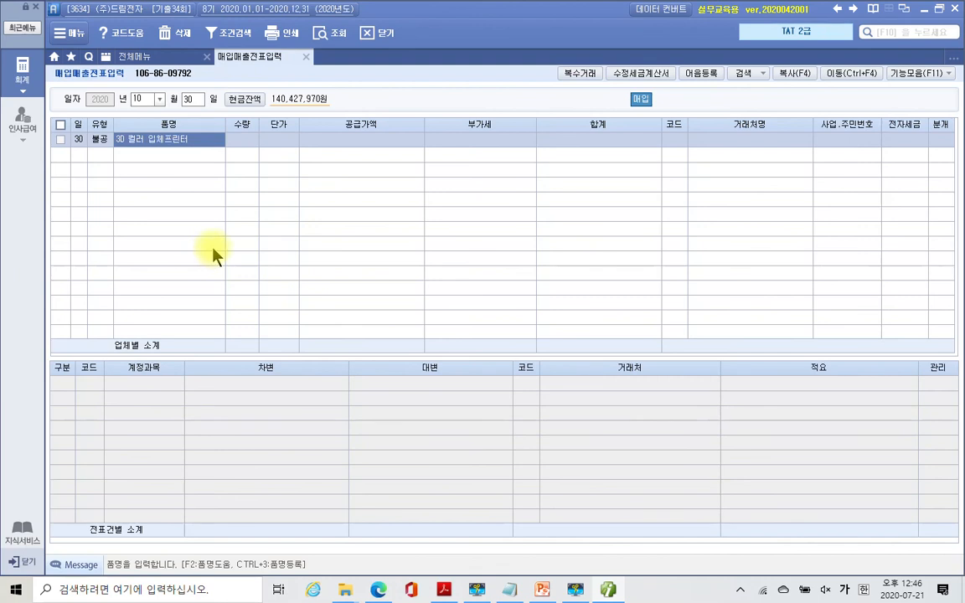
{"action": "left_click", "coordinate": [236, 140]}
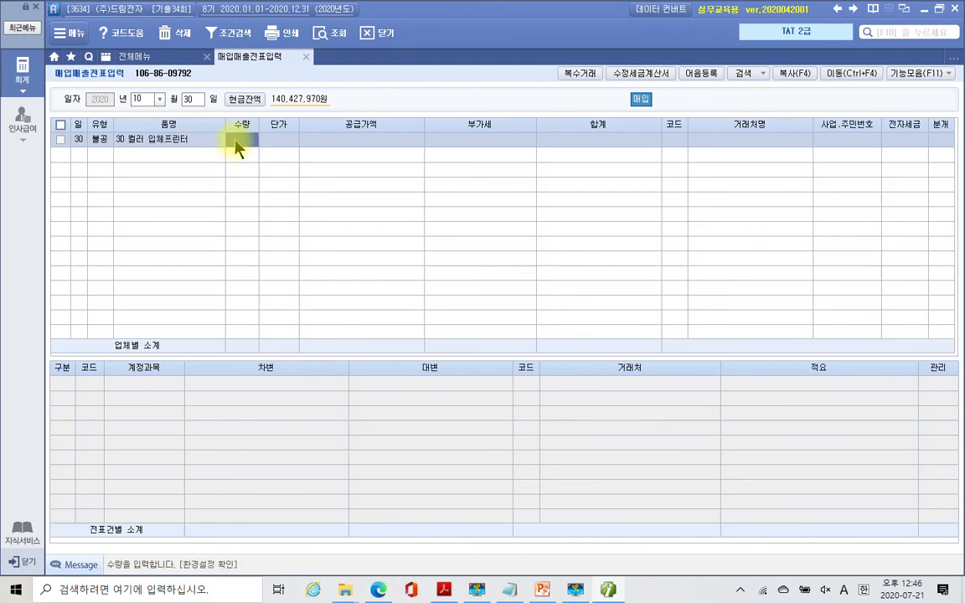
{"action": "key", "text": "Return"}
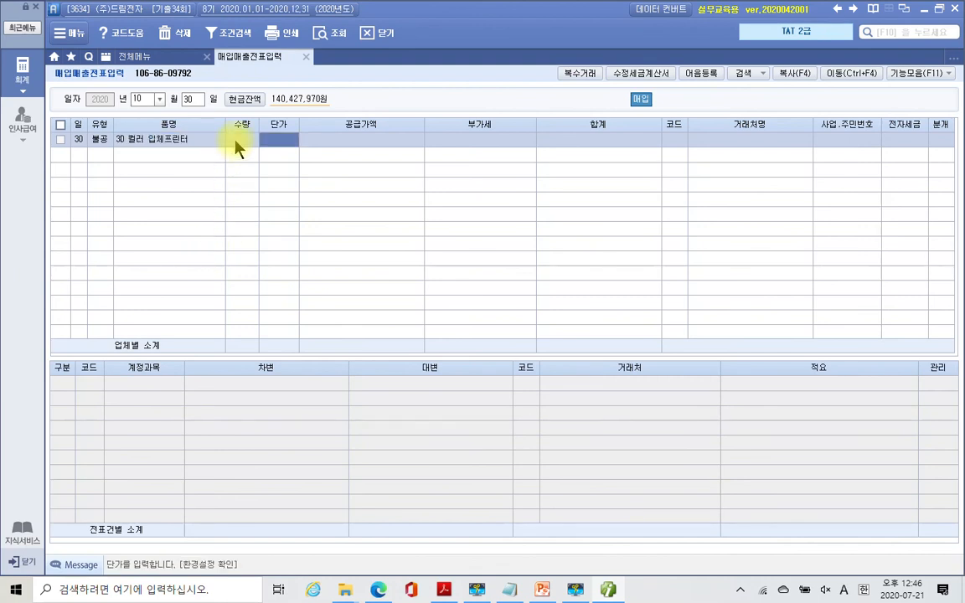
{"action": "key", "text": "Return"}
{"action": "type", "text": "1,500,000"}
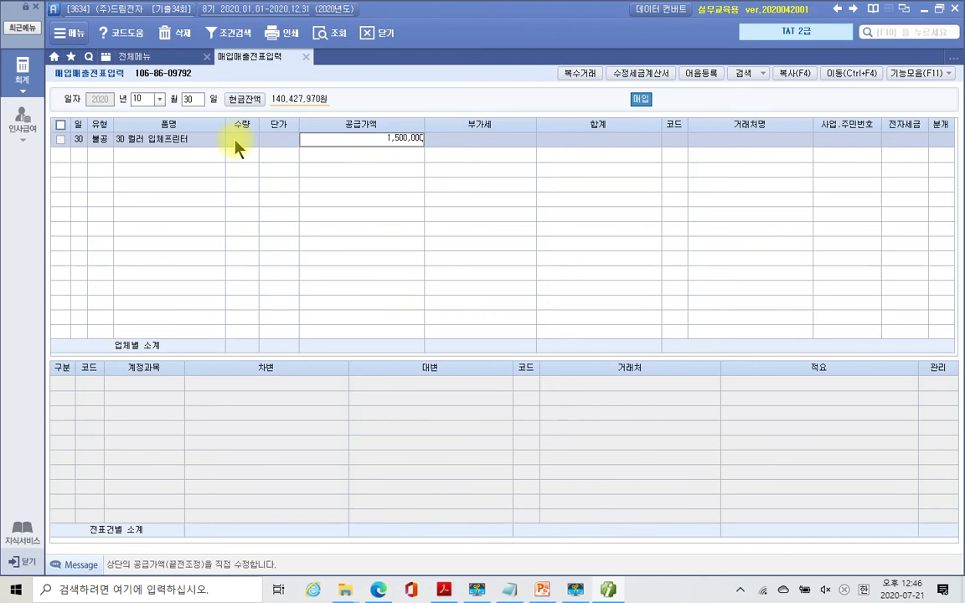
{"action": "key", "text": "Return"}
{"action": "key", "text": "Return"}
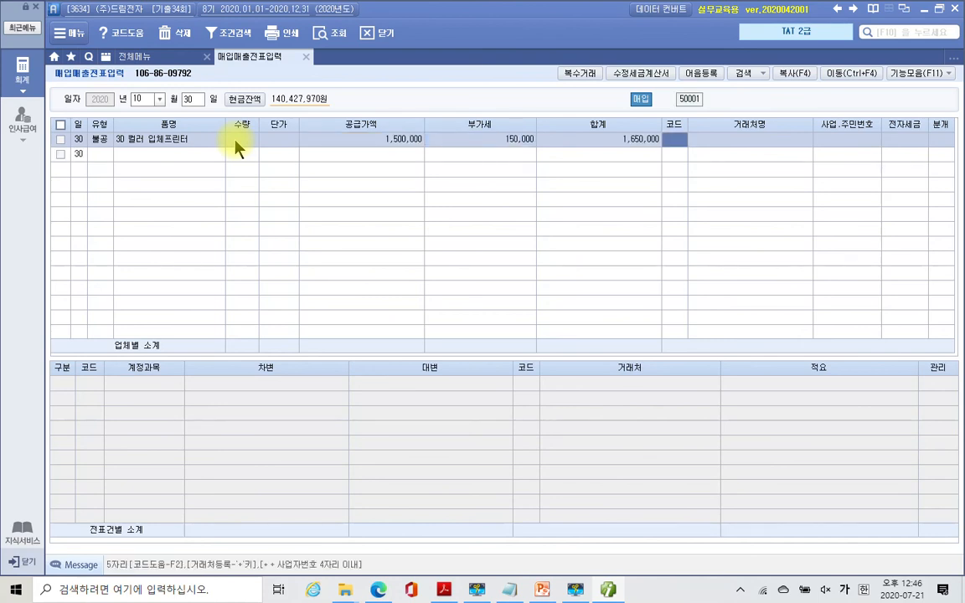
- Set vendor (주)포토포유, electronic invoice 1 (전자입력), and journal type 3 (혼합)
{"action": "type", "text": "포토"}
{"action": "key", "text": "Return"}
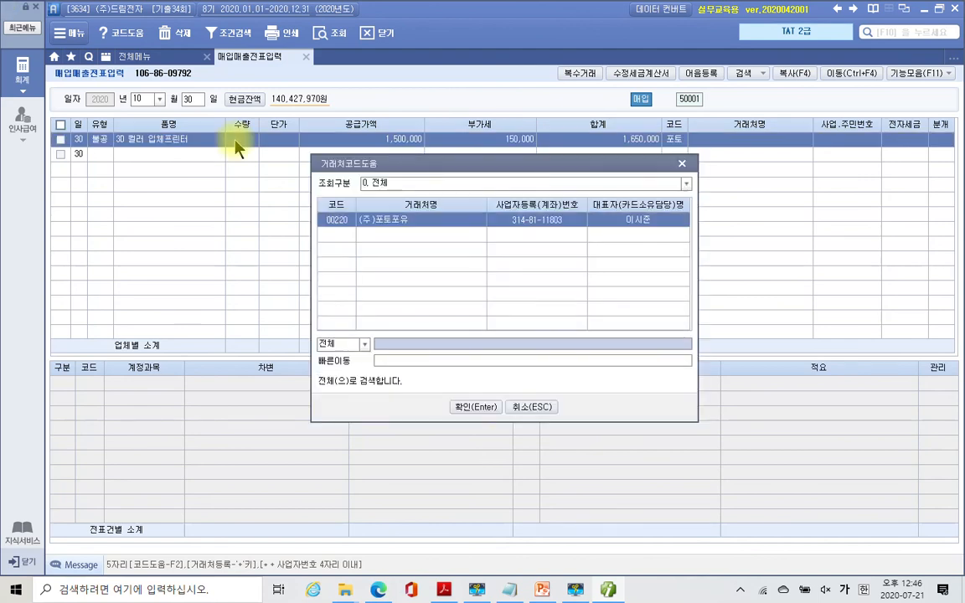
{"action": "key", "text": "Return"}
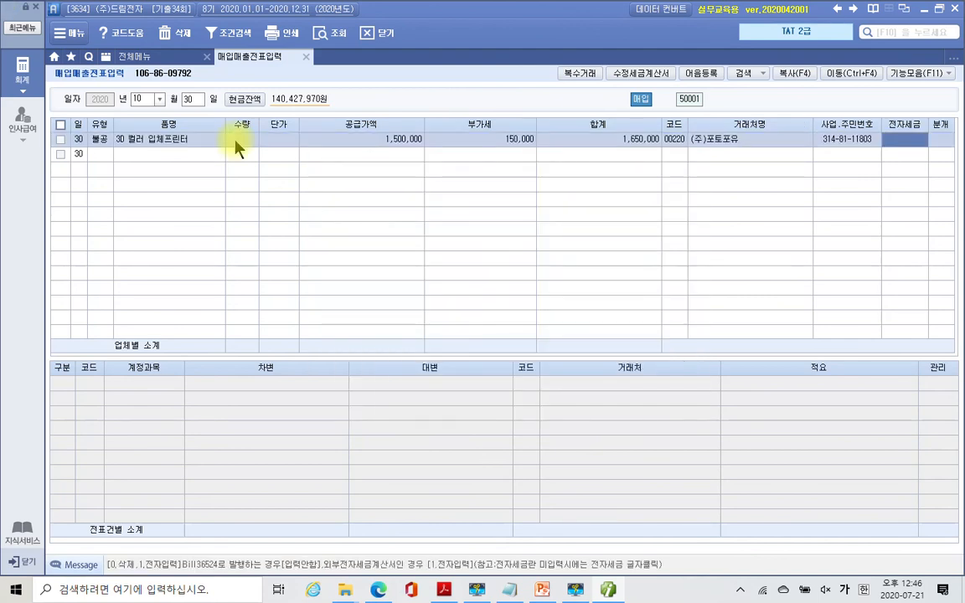
{"action": "type", "text": "1"}
{"action": "key", "text": "Return"}
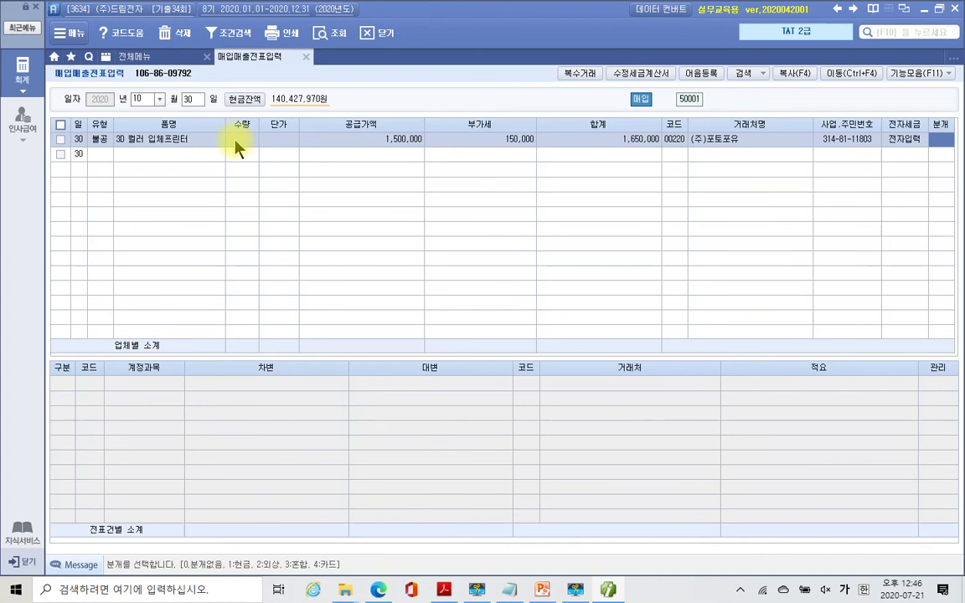
{"action": "type", "text": "3"}
{"action": "key", "text": "Return"}
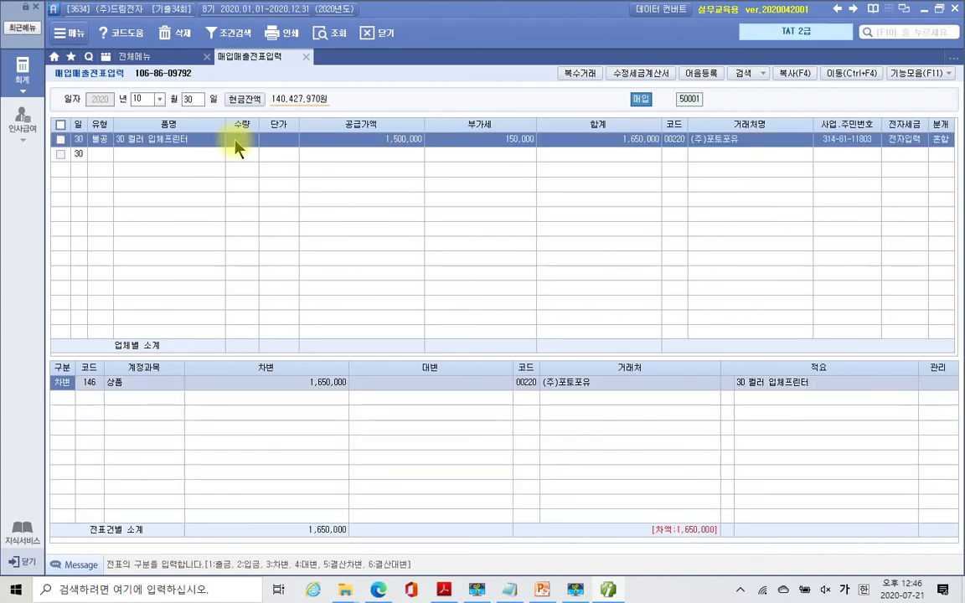
- Change the debit account to 933 기부금 via the 기부 code search
{"action": "key", "text": "Return"}
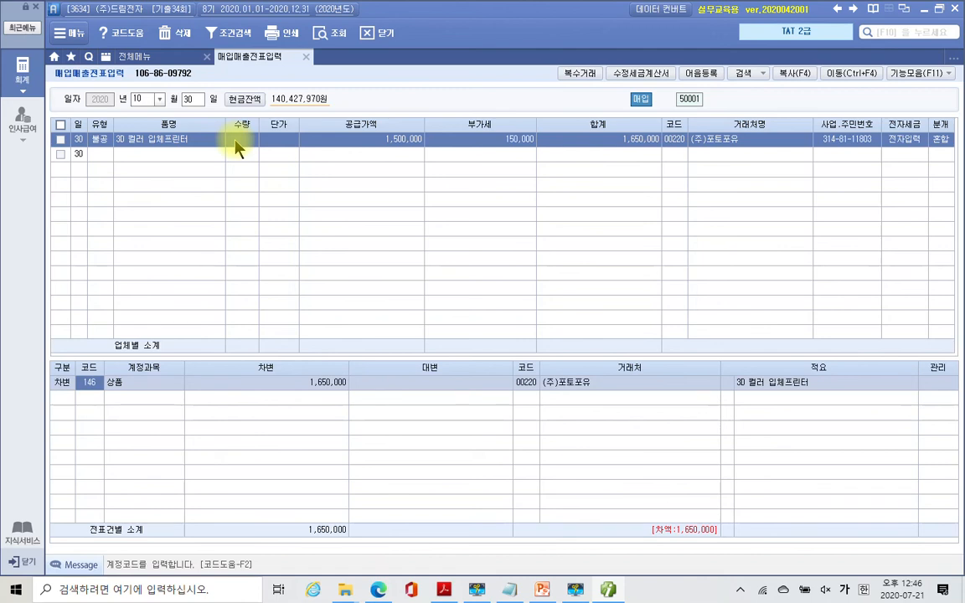
{"action": "type", "text": "기부"}
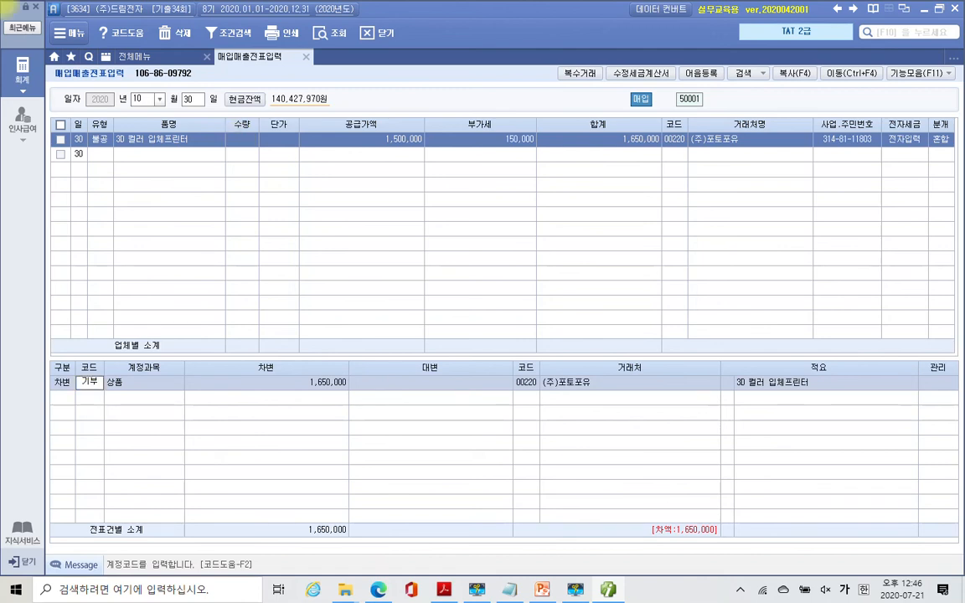
{"action": "key", "text": "Return"}
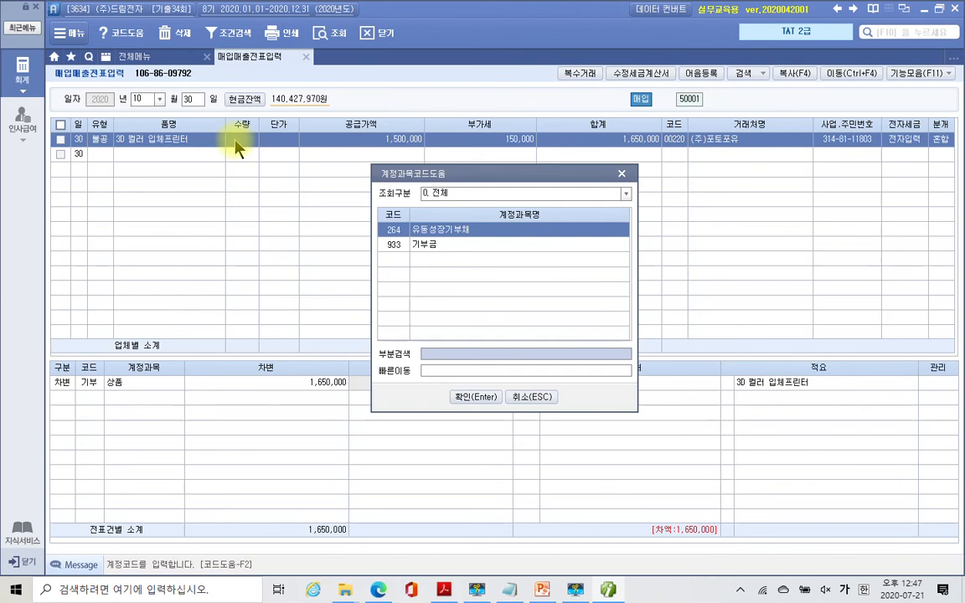
{"action": "key", "text": "Down"}
{"action": "key", "text": "Return"}
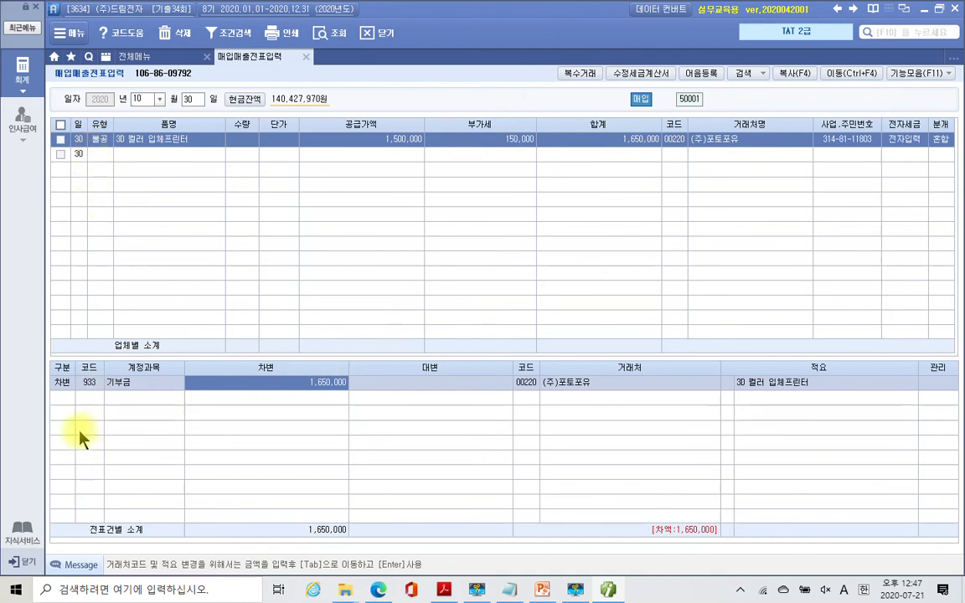
- Add a credit line to 103 보통예금 for 1,650,000 with counterparty 국민은행(보통)
{"action": "left_click", "coordinate": [60, 399]}
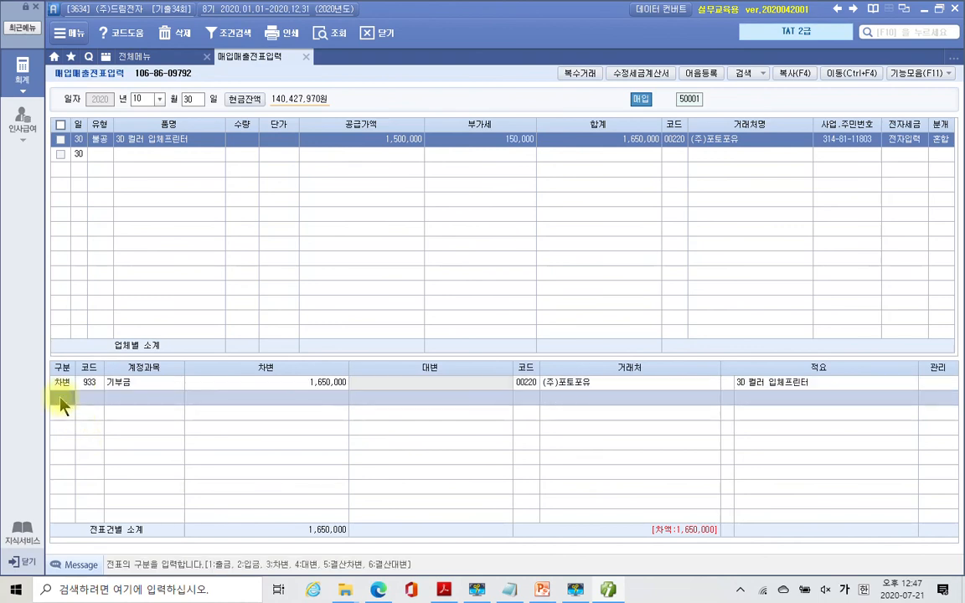
{"action": "type", "text": "4"}
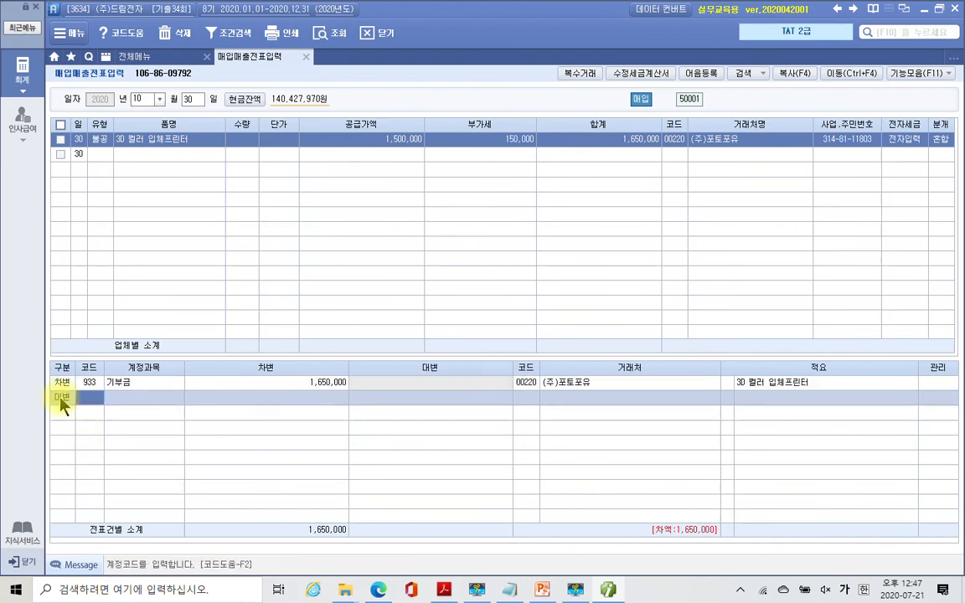
{"action": "type", "text": "103"}
{"action": "key", "text": "Return"}
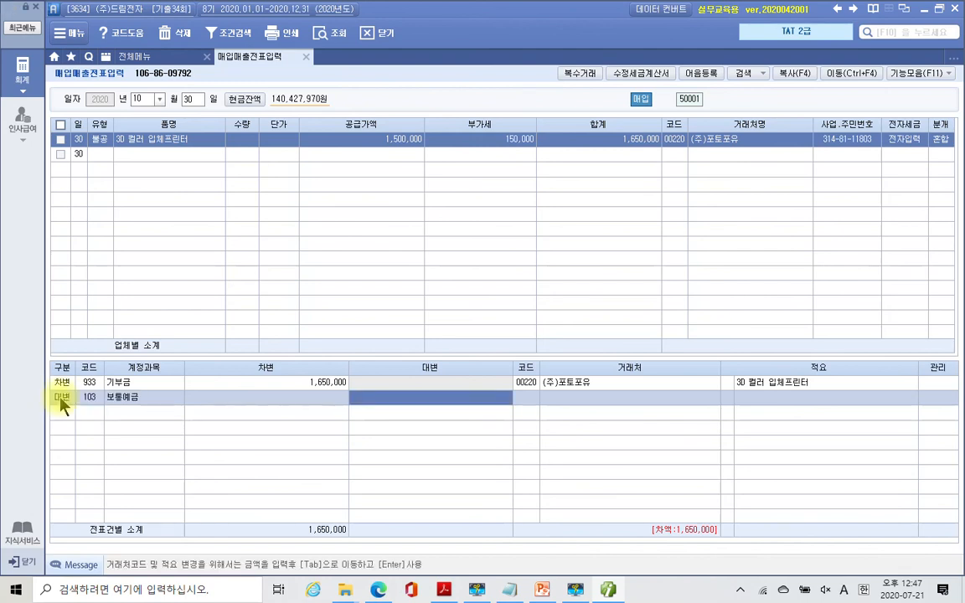
{"action": "type", "text": "1,650,"}
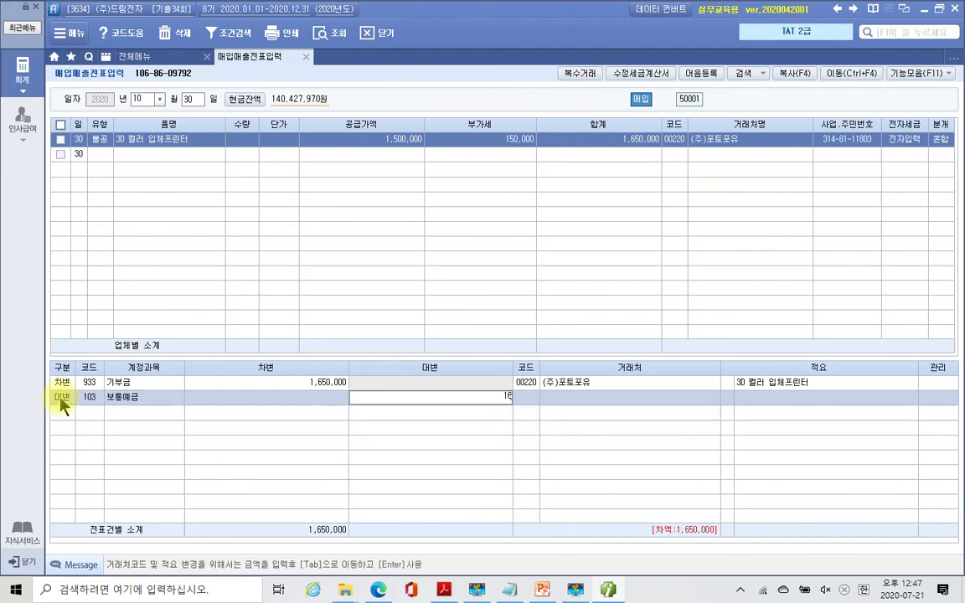
{"action": "type", "text": "000"}
{"action": "key", "text": "Return"}
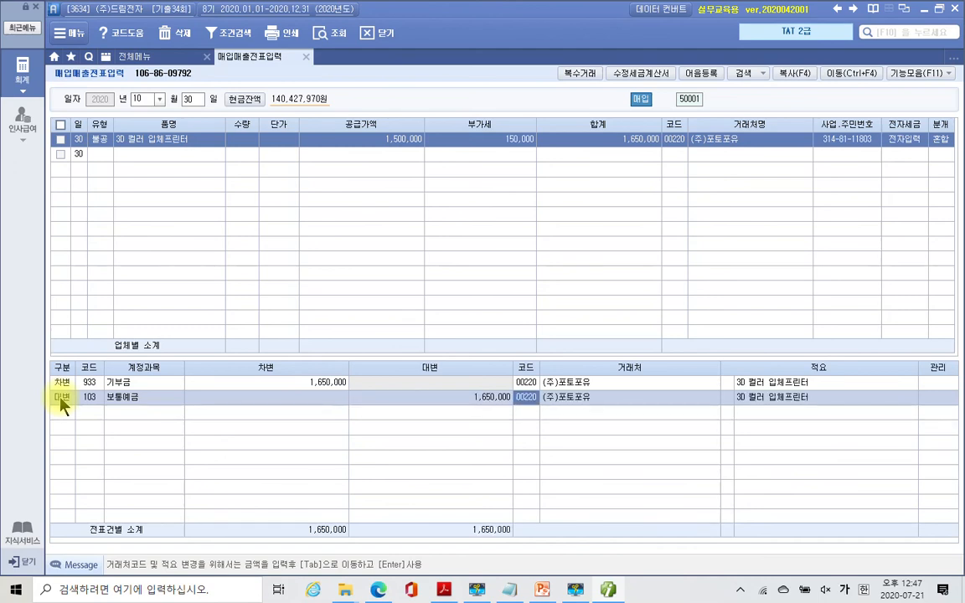
{"action": "type", "text": "국민"}
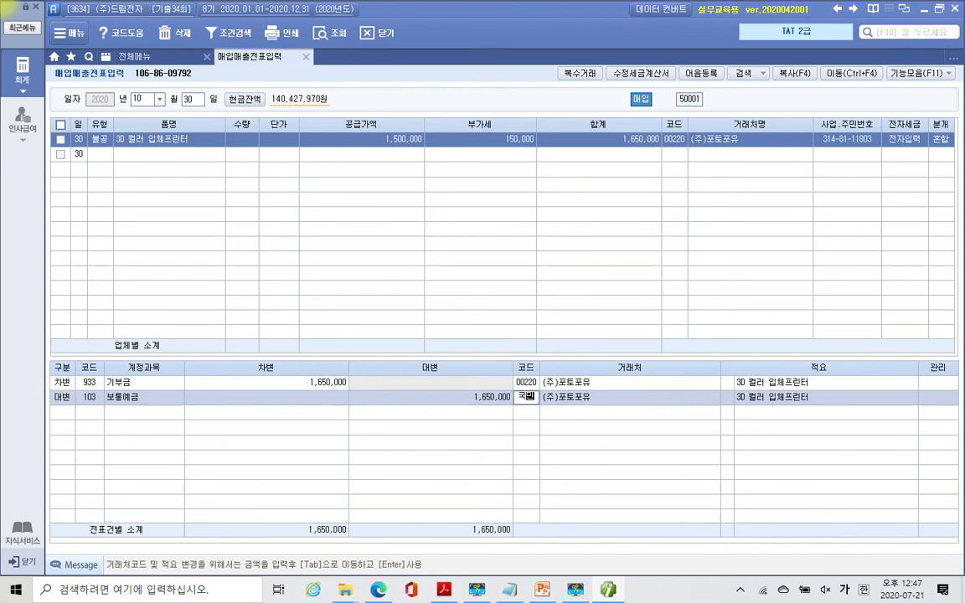
{"action": "key", "text": "Return"}
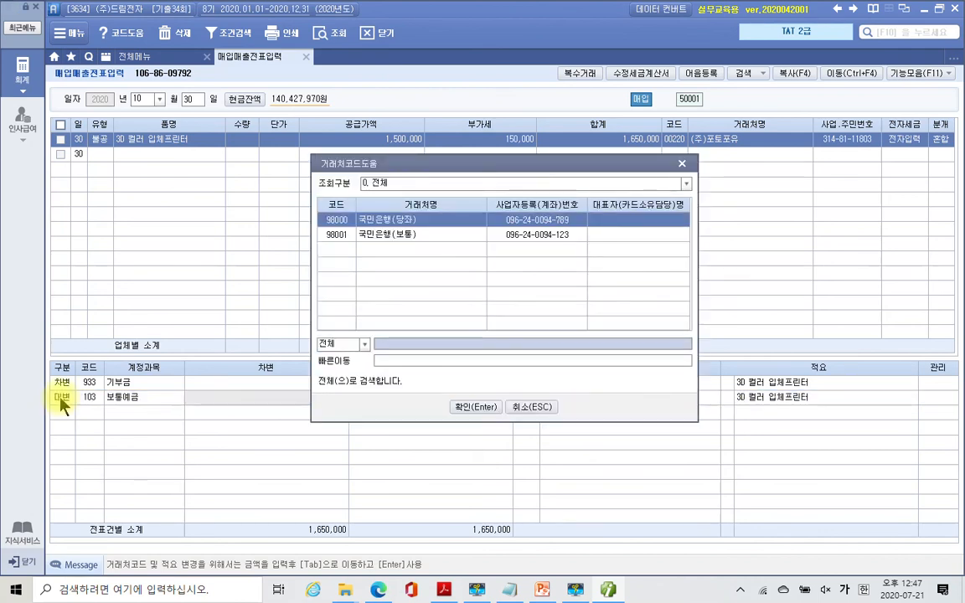
{"action": "key", "text": "Down"}
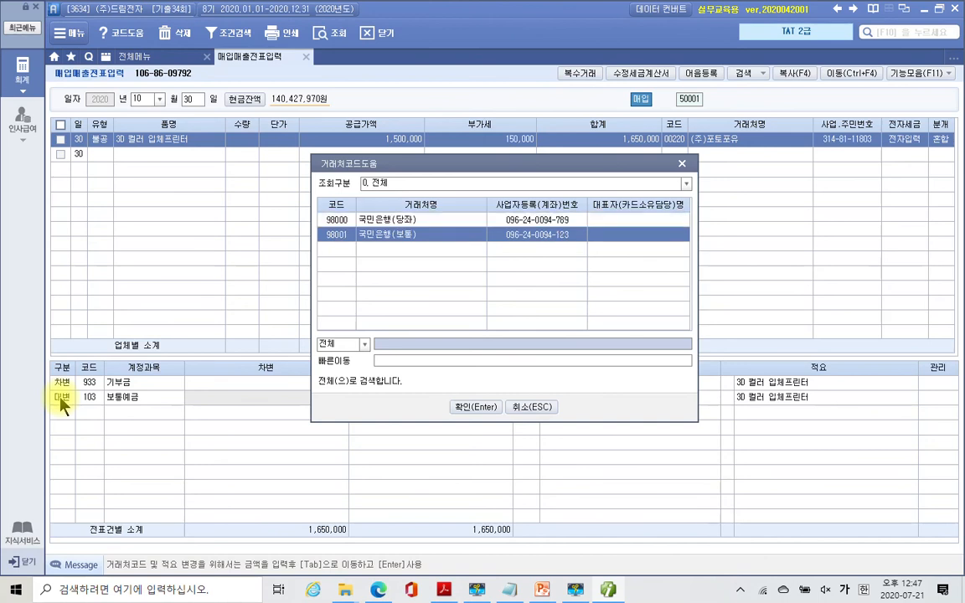
{"action": "key", "text": "Return"}
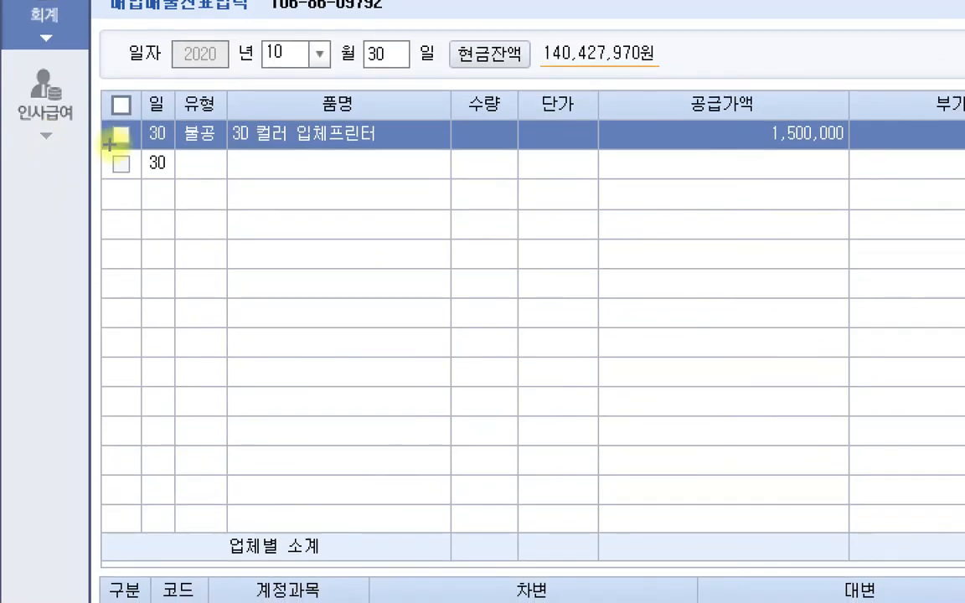
{"action": "mouse_move", "coordinate": [135, 114]}
{"action": "left_mouse_down"}
{"action": "mouse_move", "coordinate": [244, 166]}
{"action": "mouse_move", "coordinate": [229, 199]}
{"action": "mouse_move", "coordinate": [251, 225]}
{"action": "mouse_move", "coordinate": [274, 193]}
{"action": "mouse_move", "coordinate": [287, 230]}
{"action": "mouse_move", "coordinate": [236, 232]}
{"action": "mouse_move", "coordinate": [287, 224]}
{"action": "mouse_move", "coordinate": [342, 262]}
{"action": "left_mouse_up"}
{"action": "mouse_move", "coordinate": [345, 223]}
{"action": "left_mouse_down"}
{"action": "mouse_move", "coordinate": [369, 219]}
{"action": "mouse_move", "coordinate": [405, 253]}
{"action": "mouse_move", "coordinate": [389, 270]}
{"action": "left_mouse_up"}
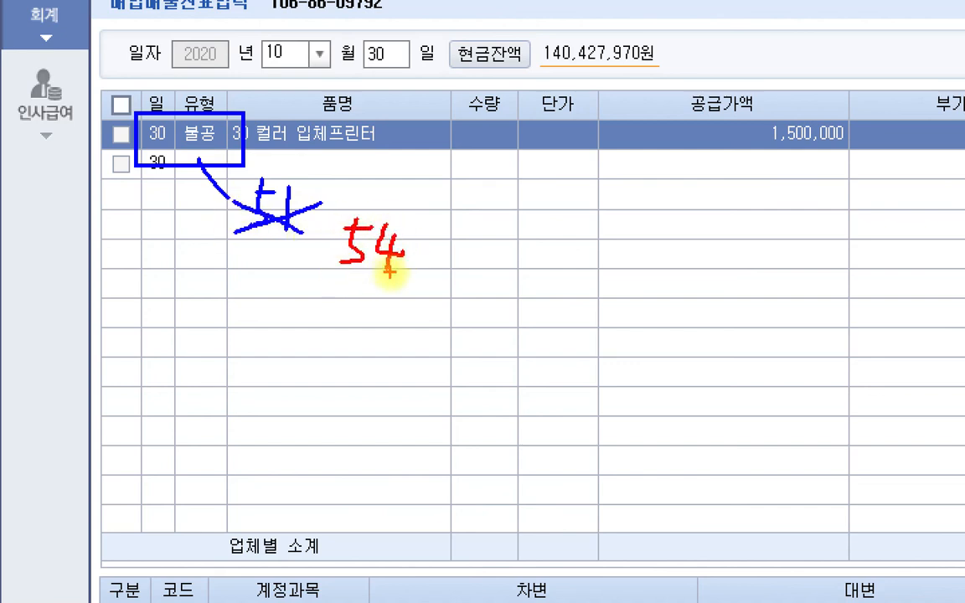
{"action": "key", "text": "Escape"}
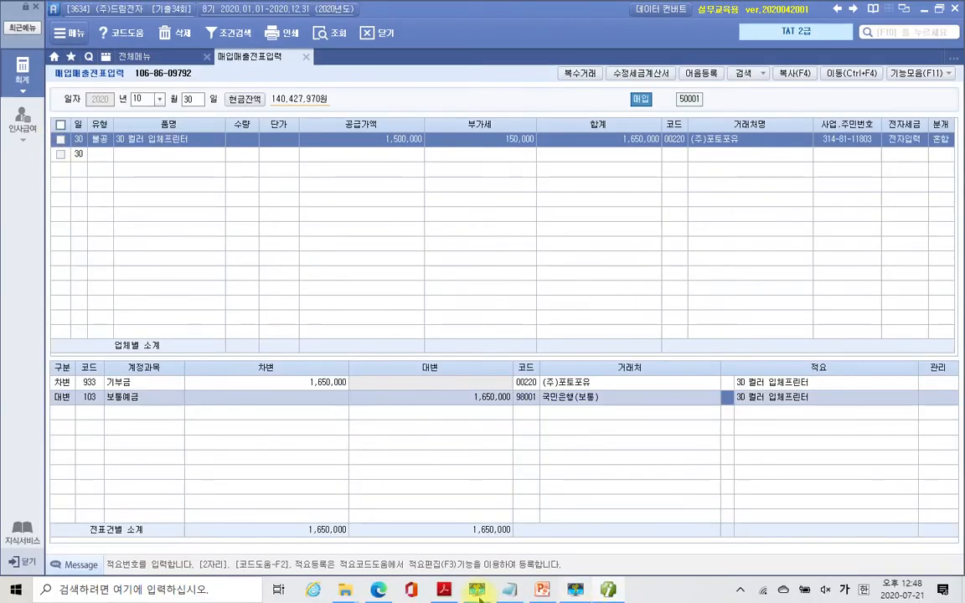
- In the workbook PDF, highlight '10,000원이 부가가치세신고서에 반영되어 있다' in problem 7
{"action": "left_click", "coordinate": [542, 590]}
{"action": "scroll", "coordinate": [494, 416], "scroll_direction": "down", "scroll_amount": 15}
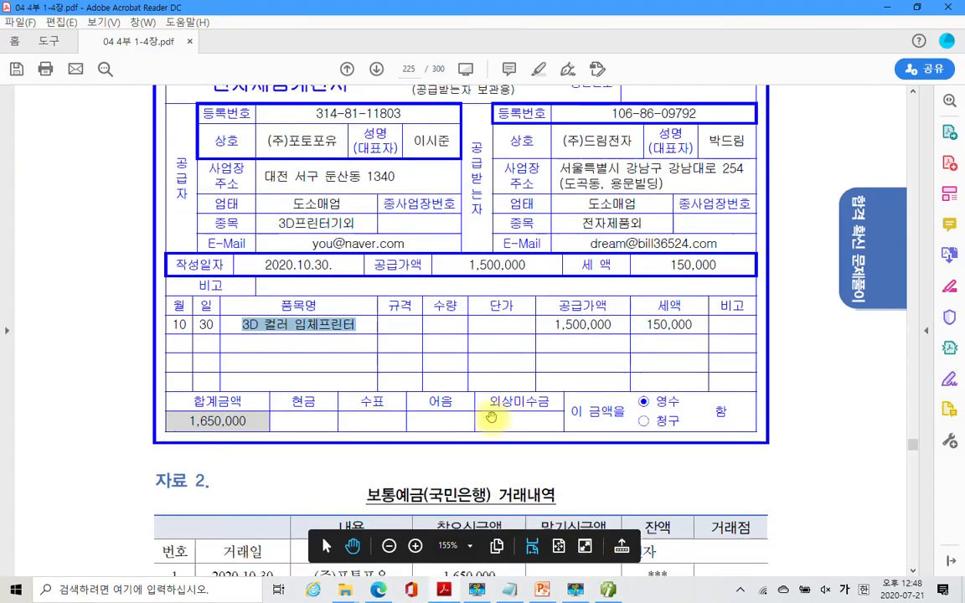
{"action": "scroll", "coordinate": [522, 423], "scroll_direction": "down", "scroll_amount": 3}
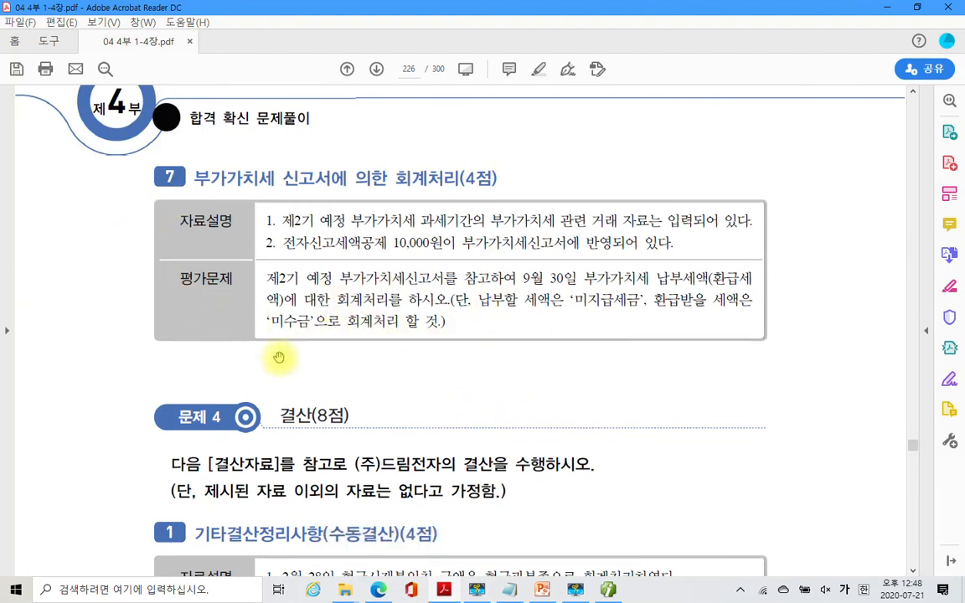
{"action": "scroll", "coordinate": [369, 401], "scroll_direction": "up", "scroll_amount": 1}
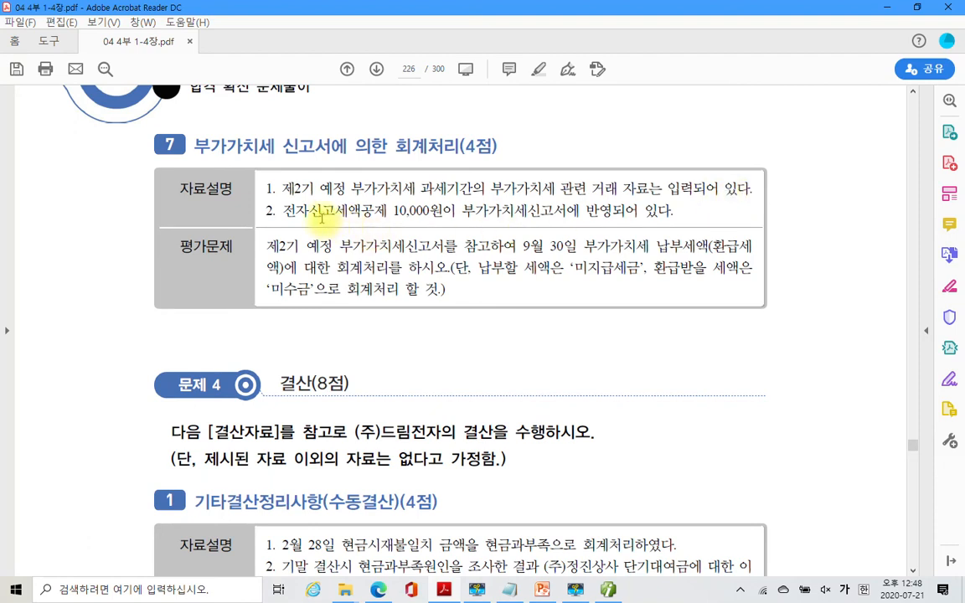
{"action": "left_click_drag", "start_coordinate": [393, 210], "coordinate": [441, 211]}
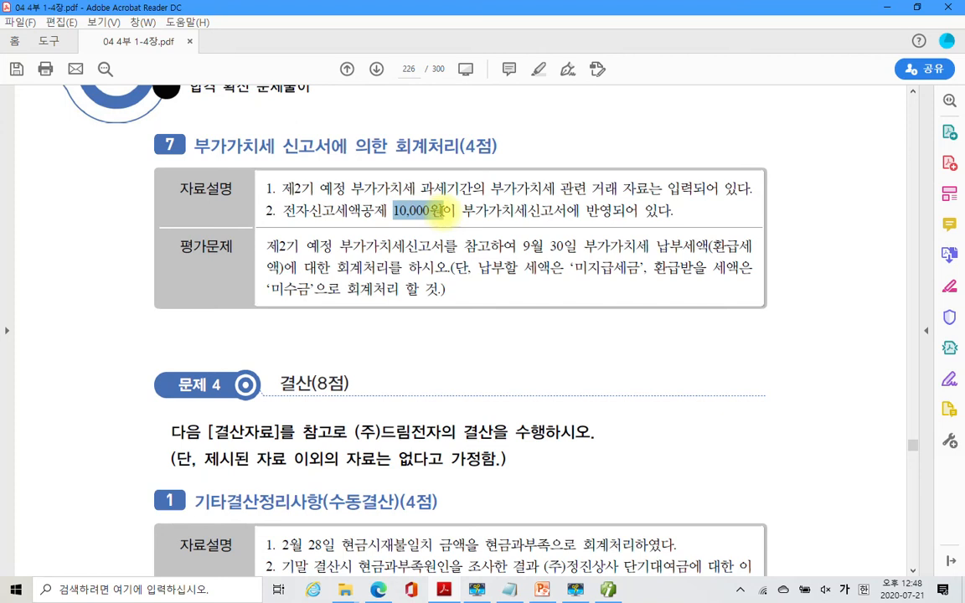
{"action": "left_click_drag", "start_coordinate": [441, 211], "coordinate": [671, 210]}
{"action": "right_click", "coordinate": [620, 213]}
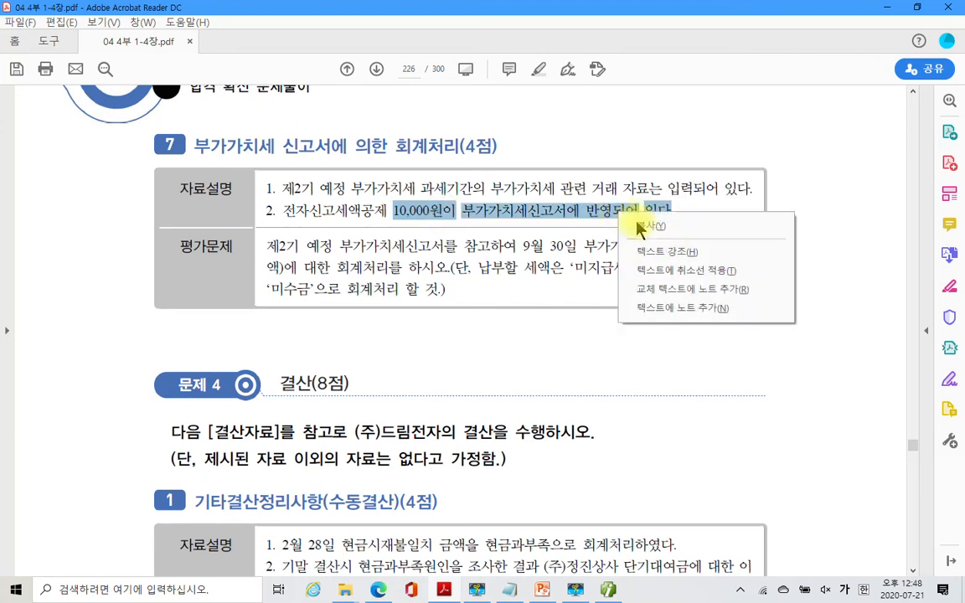
{"action": "left_click", "coordinate": [668, 252]}
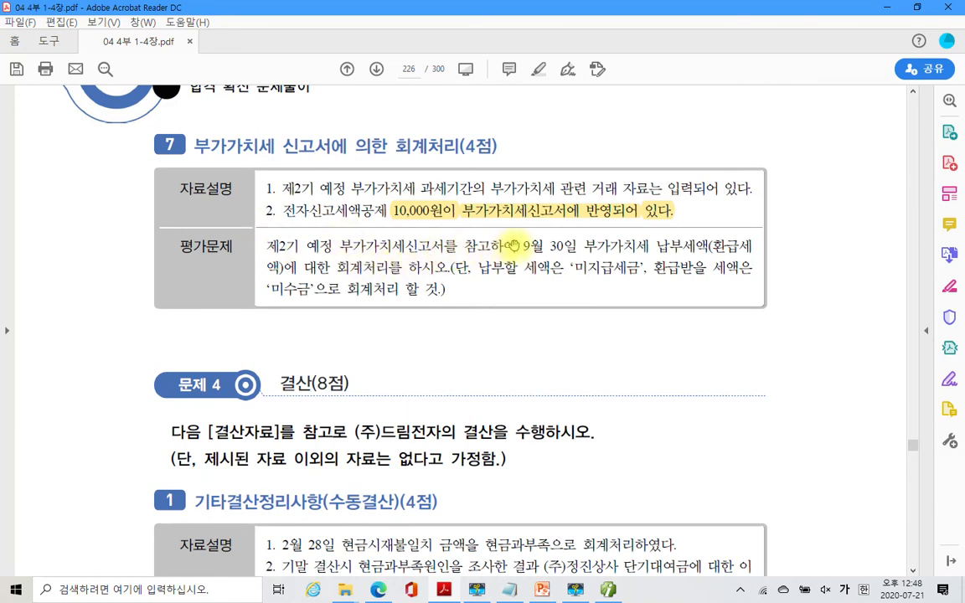
- Highlight '9월 30일 부가가치세', mark up the page, then return to Smart A
{"action": "left_click_drag", "start_coordinate": [518, 244], "coordinate": [650, 247]}
{"action": "right_click", "coordinate": [546, 250]}
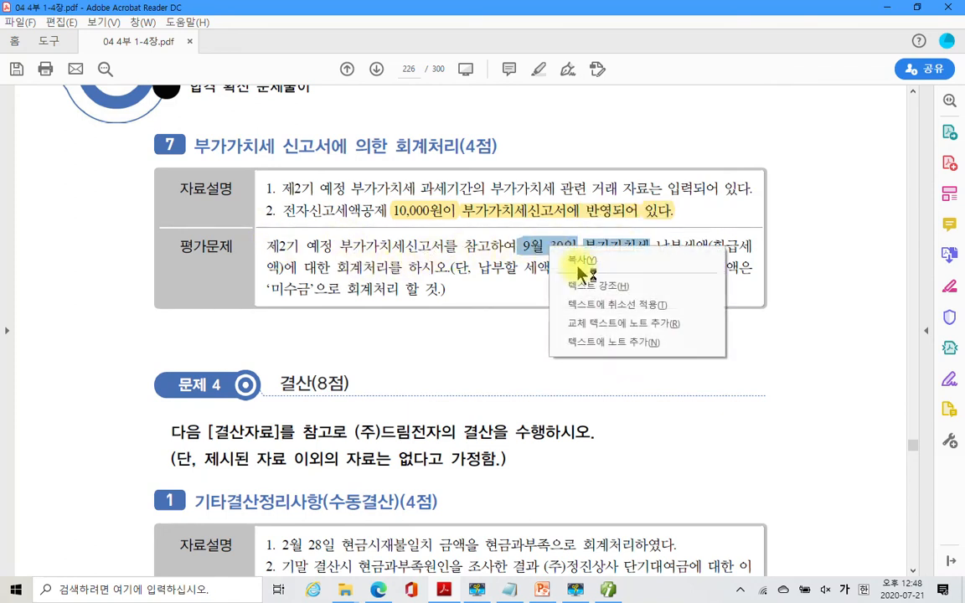
{"action": "left_click", "coordinate": [570, 286]}
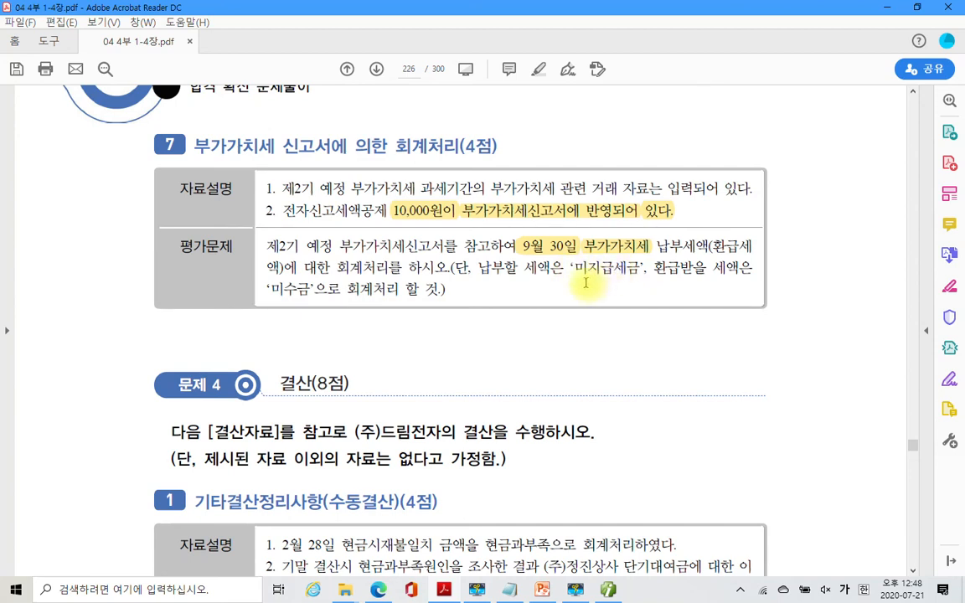
{"action": "left_click_drag", "start_coordinate": [689, 328], "coordinate": [815, 329]}
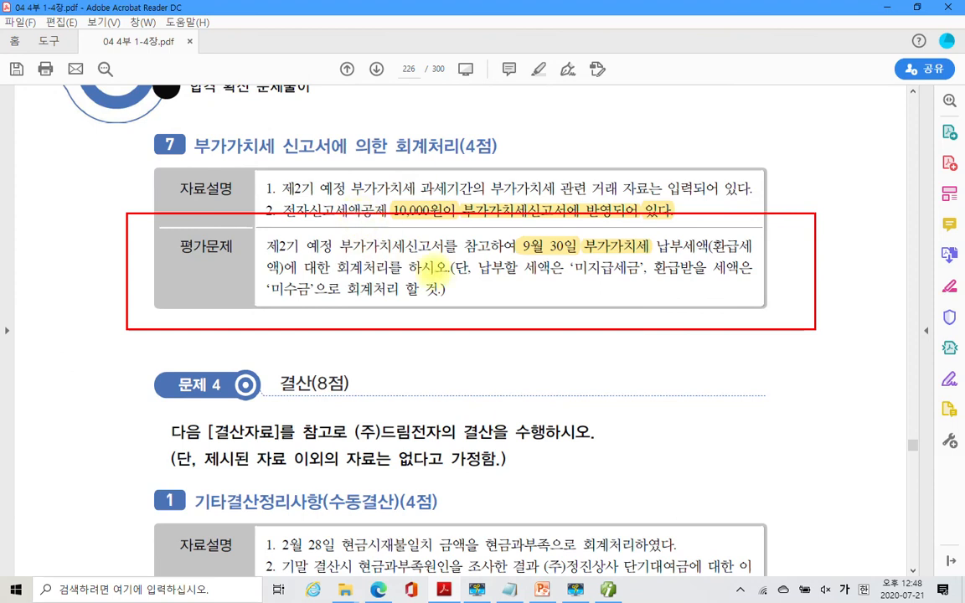
{"action": "mouse_move", "coordinate": [360, 197]}
{"action": "left_mouse_down"}
{"action": "mouse_move", "coordinate": [256, 184]}
{"action": "mouse_move", "coordinate": [369, 168]}
{"action": "mouse_move", "coordinate": [373, 191]}
{"action": "mouse_move", "coordinate": [580, 109]}
{"action": "mouse_move", "coordinate": [562, 145]}
{"action": "mouse_move", "coordinate": [662, 124]}
{"action": "left_mouse_up"}
{"action": "left_click_drag", "start_coordinate": [739, 108], "coordinate": [719, 153]}
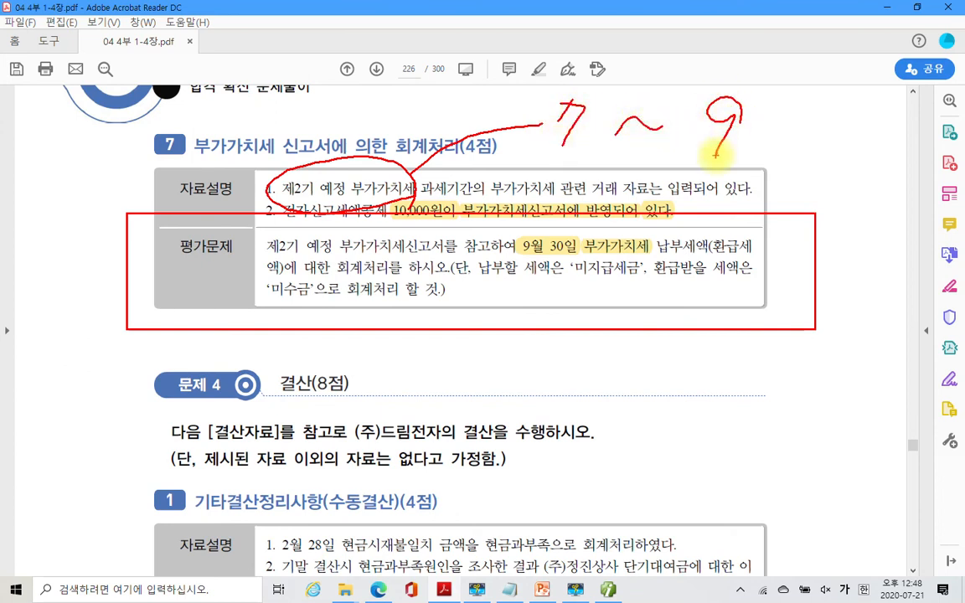
{"action": "key", "text": "Escape"}
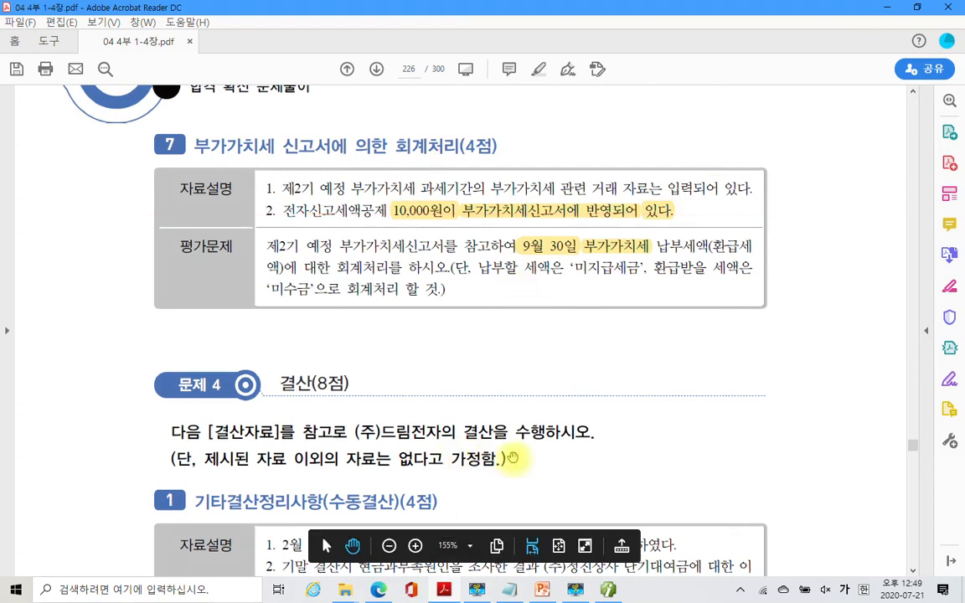
{"action": "left_click", "coordinate": [609, 590]}
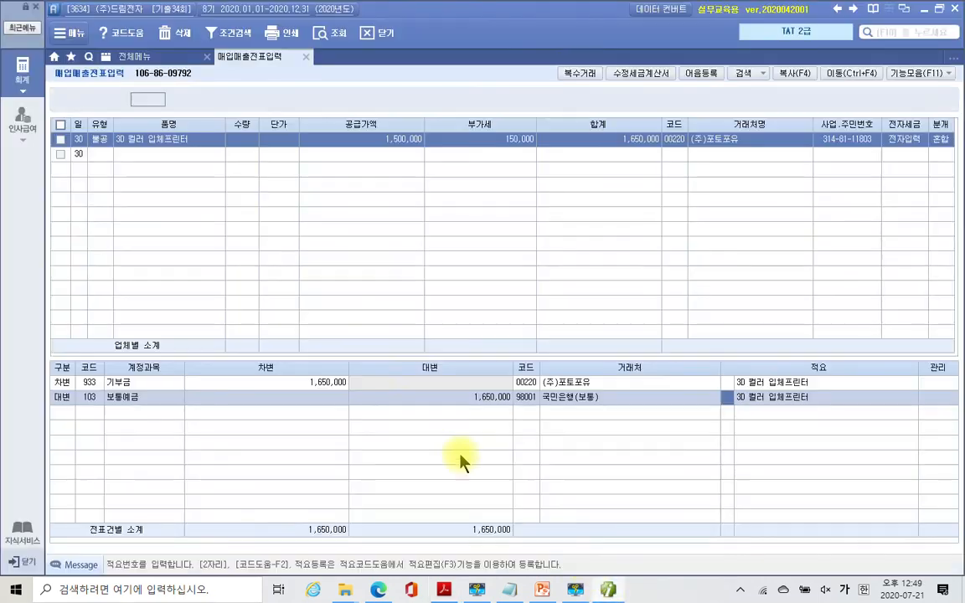
- Open 부가가치세신고서 for 07/01–09/30 and load the saved regular (정기) return
{"action": "left_click", "coordinate": [159, 57]}
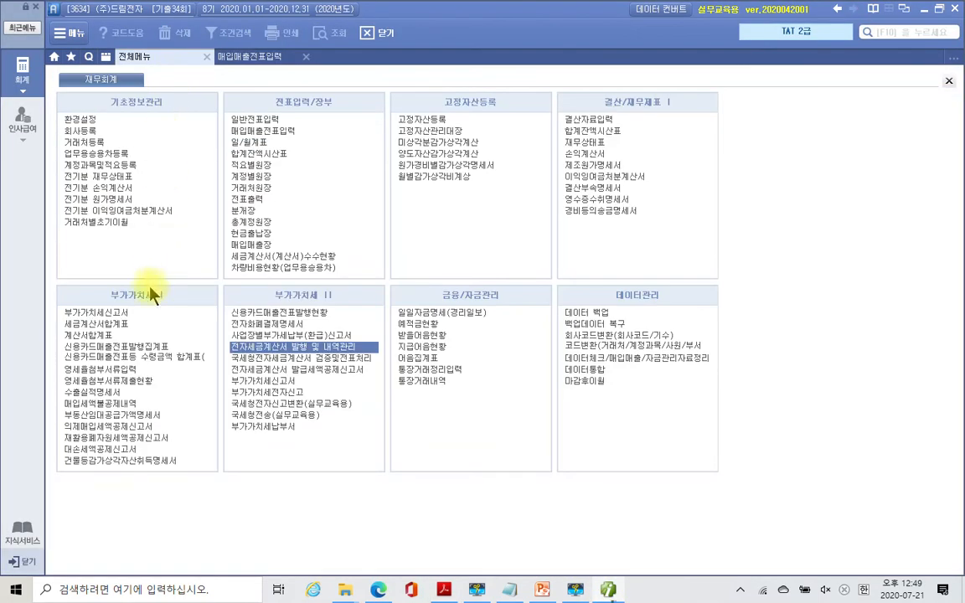
{"action": "left_click", "coordinate": [107, 312]}
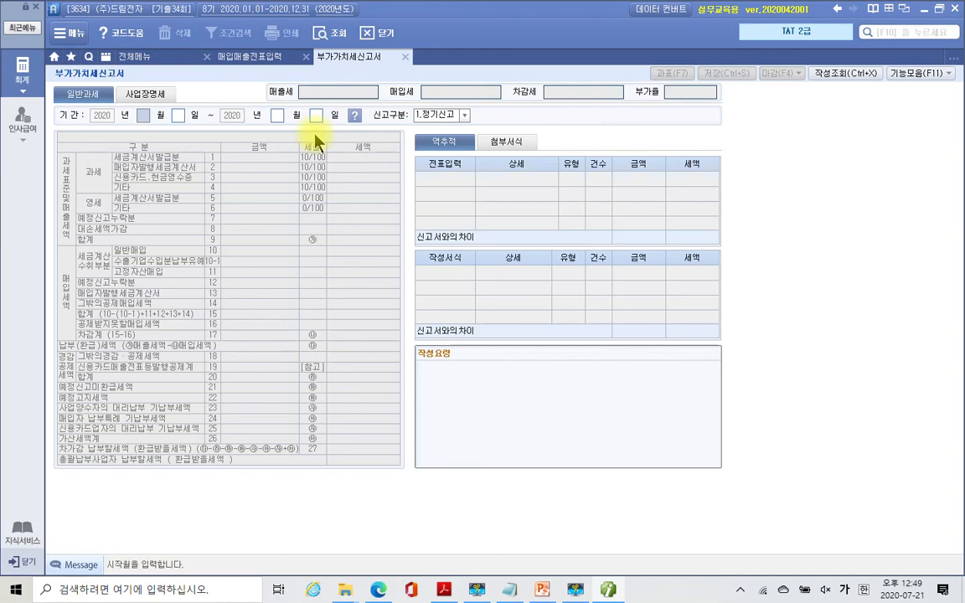
{"action": "type", "text": "07010930"}
{"action": "key", "text": "Return"}
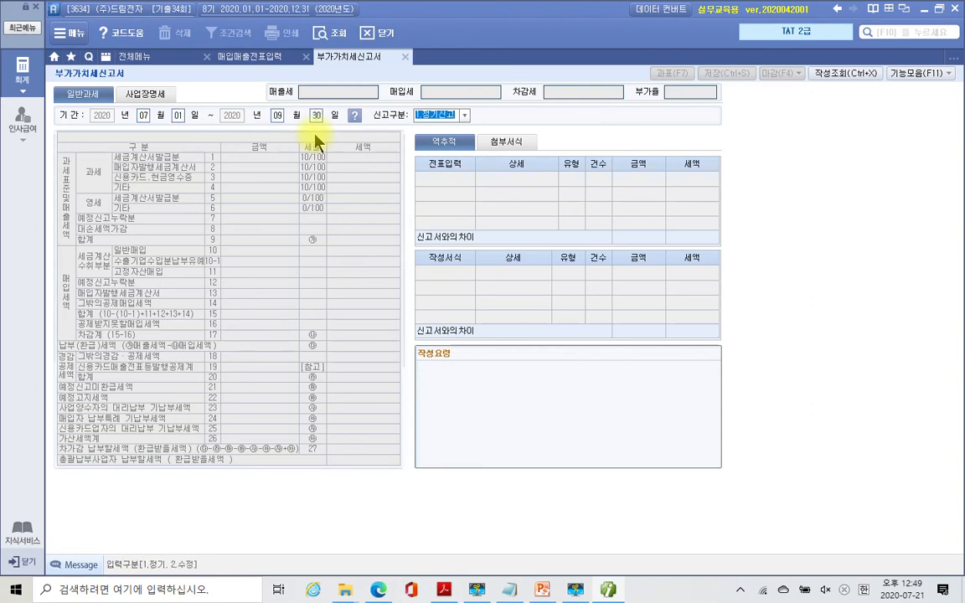
{"action": "key", "text": "Return"}
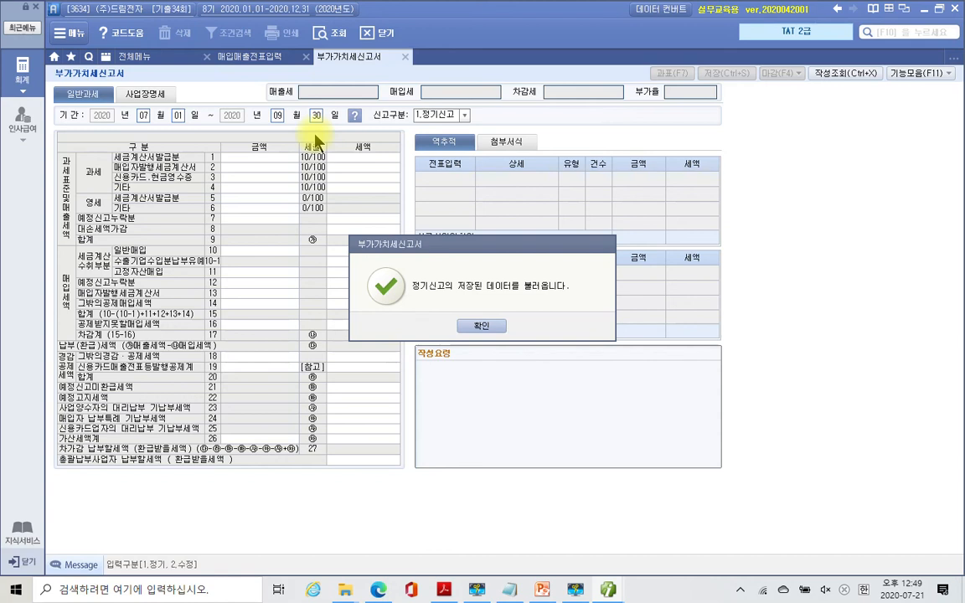
{"action": "left_click", "coordinate": [493, 327]}
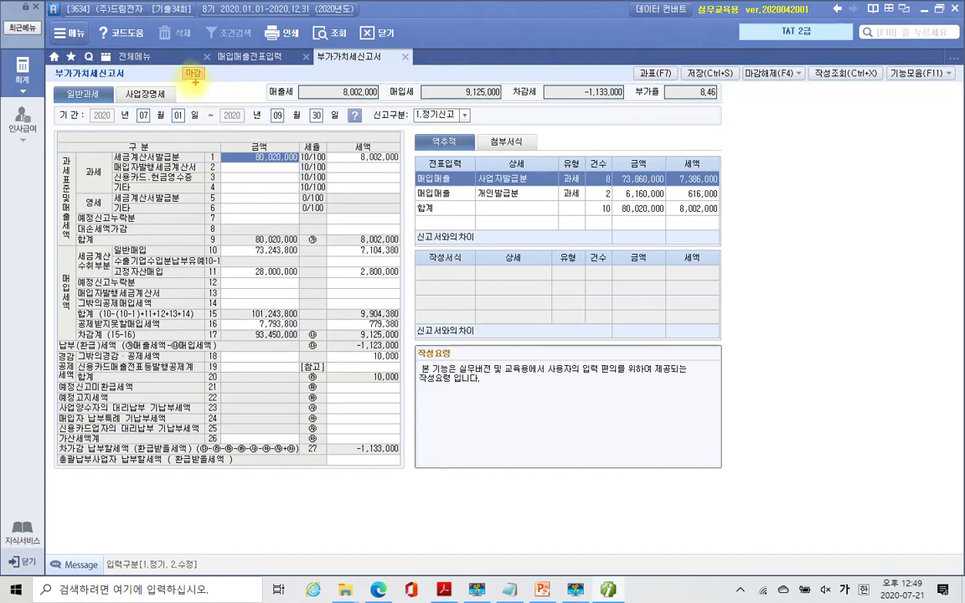
{"action": "left_click_drag", "start_coordinate": [169, 61], "coordinate": [216, 105]}
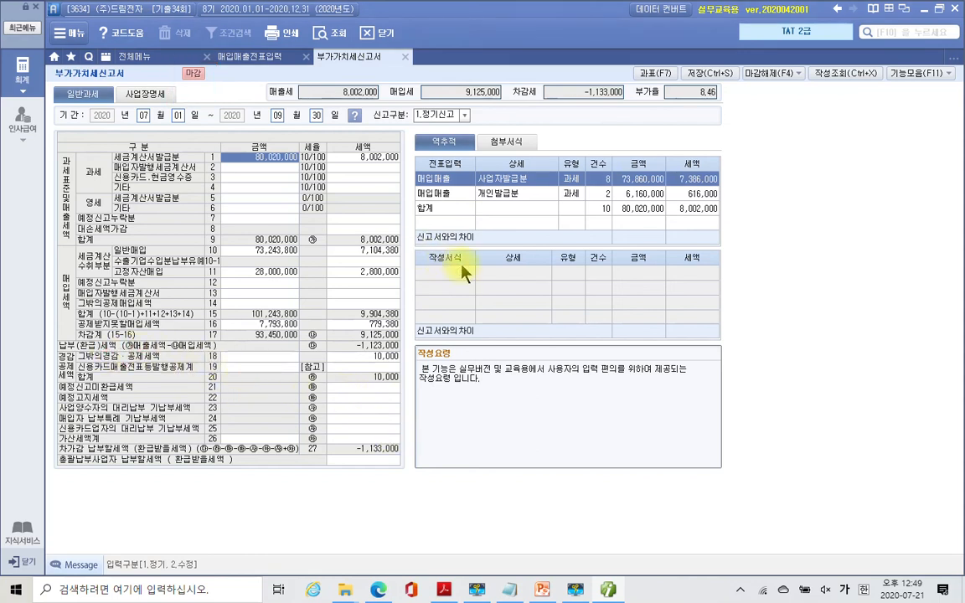
{"action": "left_click", "coordinate": [385, 355]}
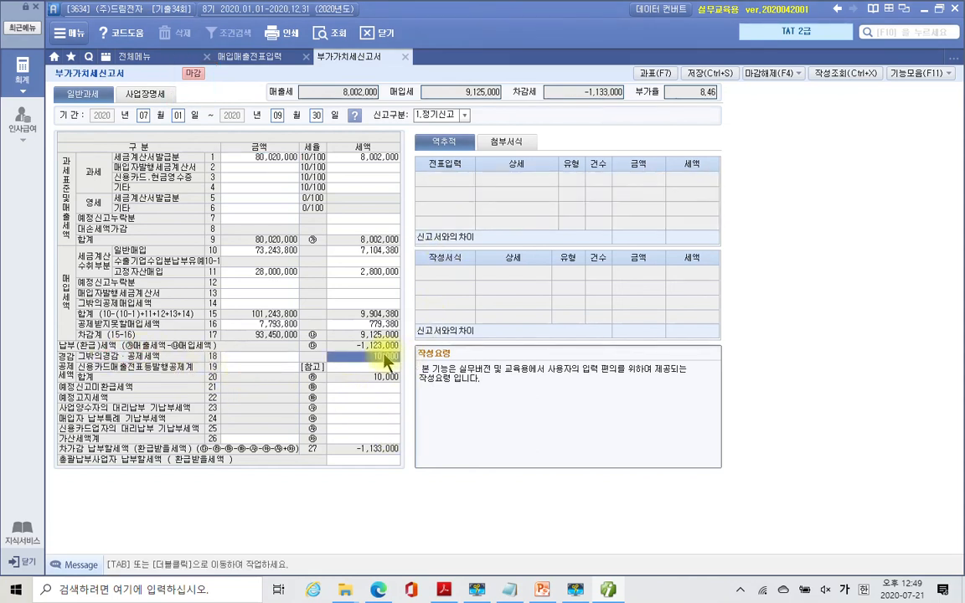
{"action": "double_click", "coordinate": [385, 355]}
{"action": "left_click_drag", "start_coordinate": [393, 198], "coordinate": [662, 220]}
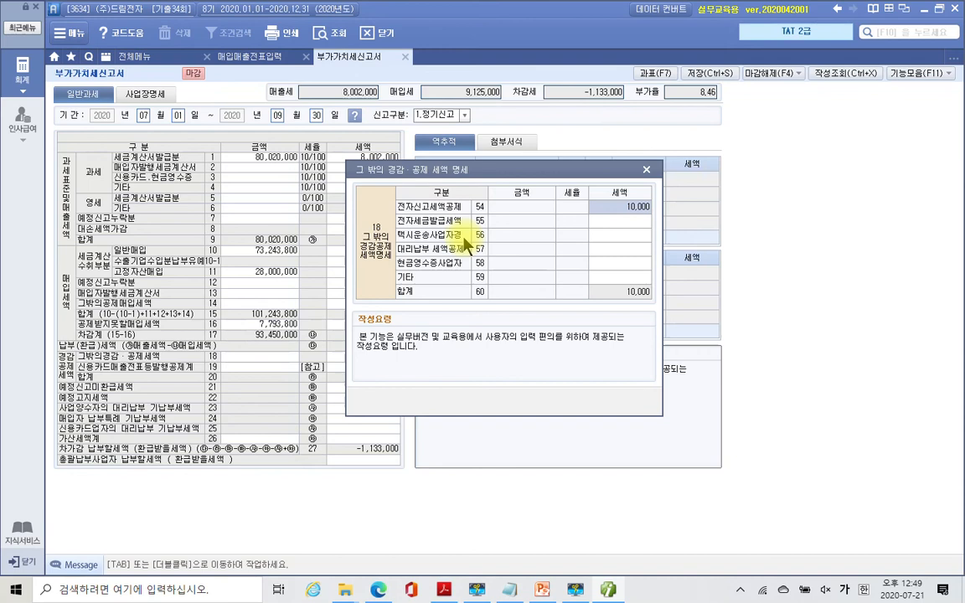
{"action": "left_click", "coordinate": [647, 169]}
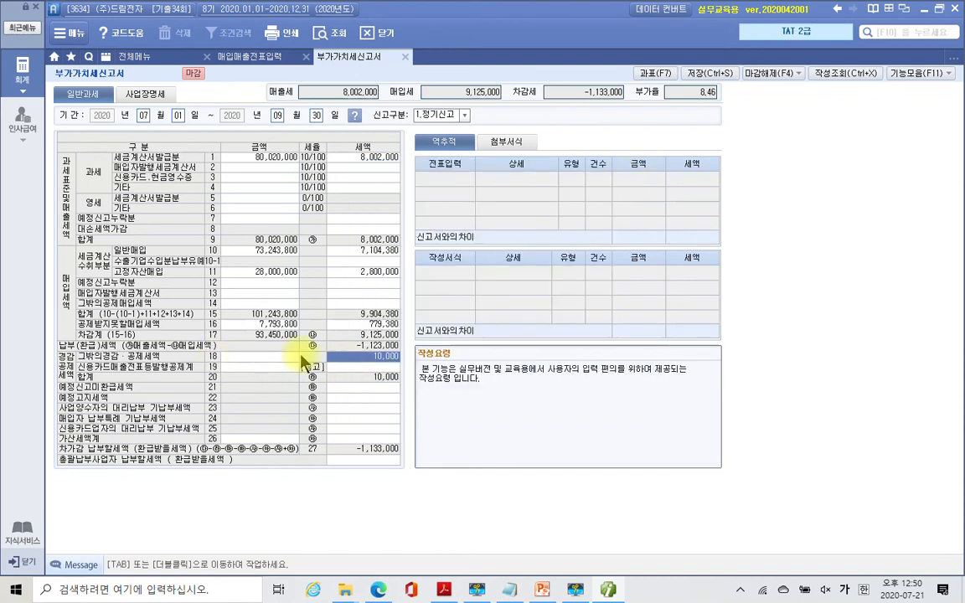
{"action": "double_click", "coordinate": [377, 358]}
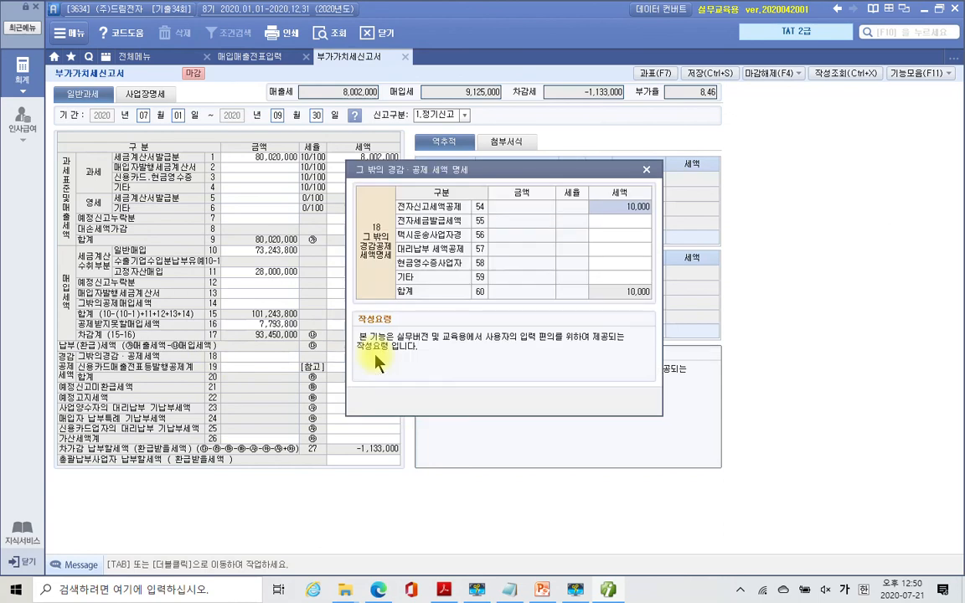
{"action": "mouse_move", "coordinate": [579, 193]}
{"action": "left_mouse_down"}
{"action": "mouse_move", "coordinate": [591, 205]}
{"action": "mouse_move", "coordinate": [666, 222]}
{"action": "left_mouse_up"}
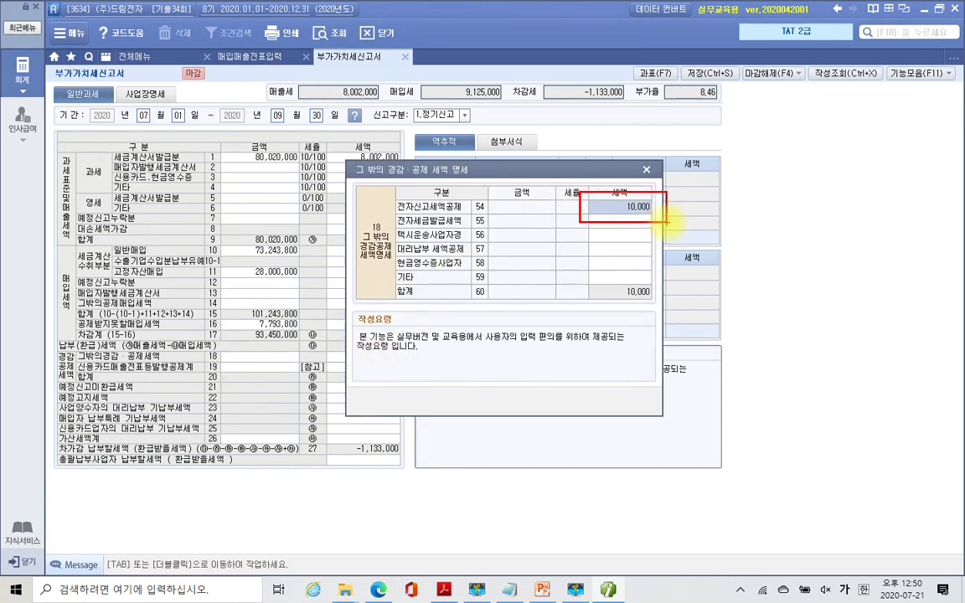
{"action": "mouse_move", "coordinate": [493, 195]}
{"action": "left_mouse_down"}
{"action": "mouse_move", "coordinate": [462, 211]}
{"action": "mouse_move", "coordinate": [491, 227]}
{"action": "left_mouse_up"}
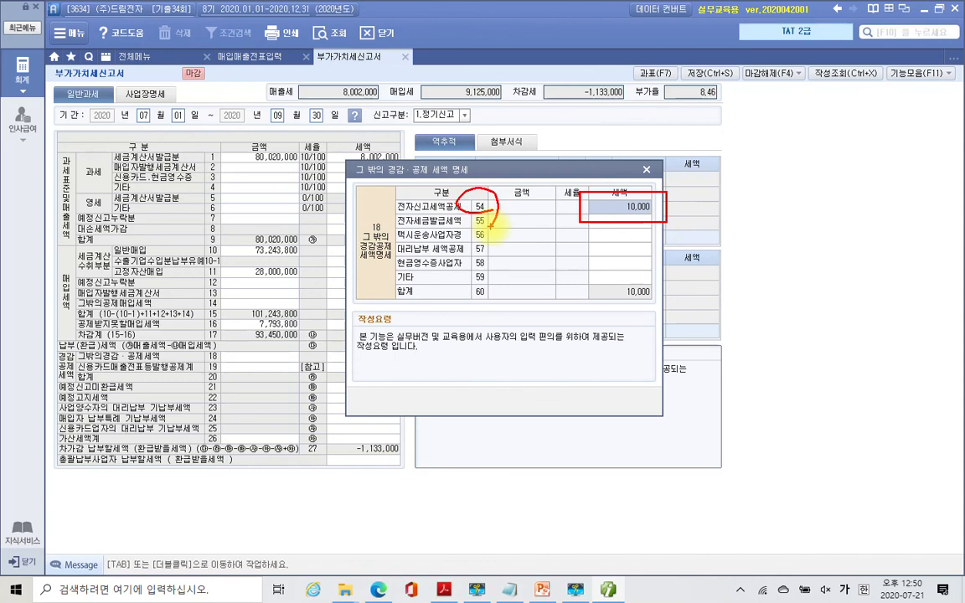
{"action": "key", "text": "Escape"}
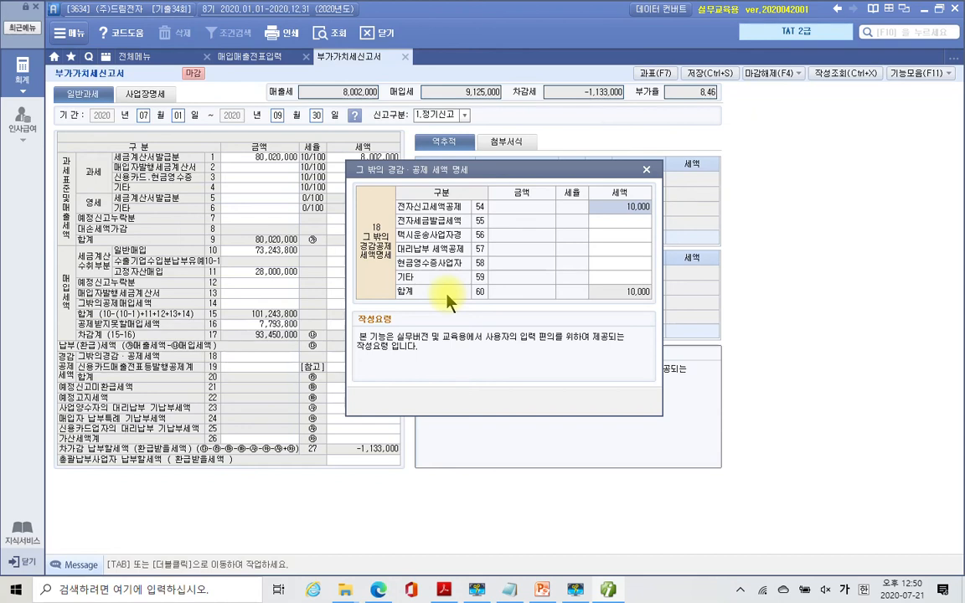
{"action": "left_click", "coordinate": [645, 169]}
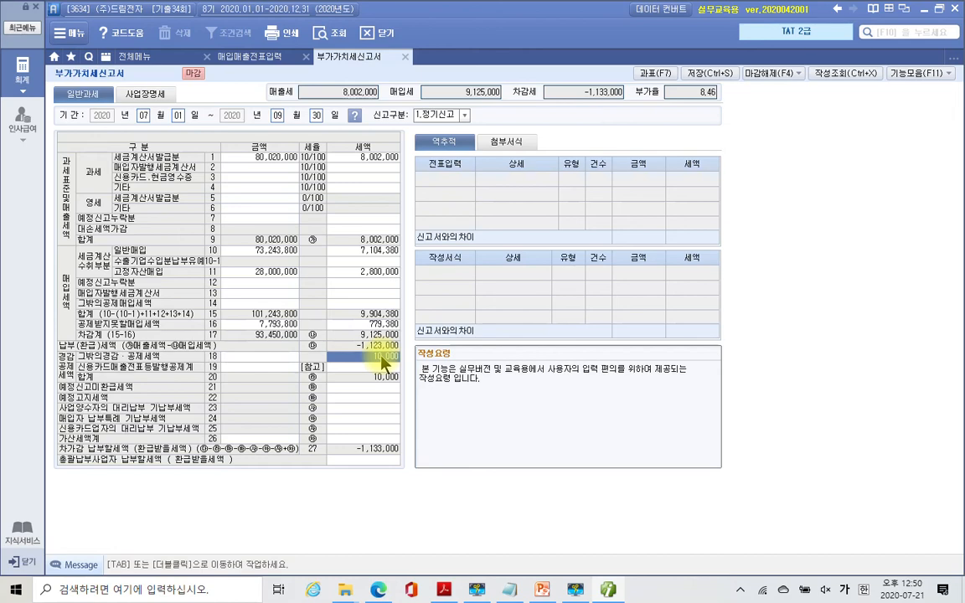
{"action": "left_click", "coordinate": [443, 591]}
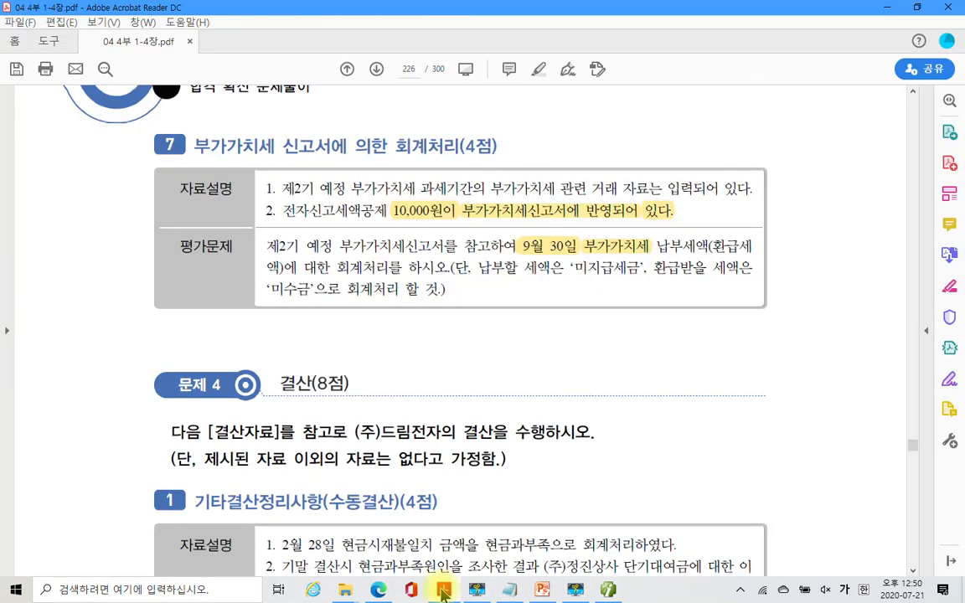
{"action": "left_click", "coordinate": [444, 590]}
{"action": "left_click", "coordinate": [443, 591]}
{"action": "left_click", "coordinate": [443, 591]}
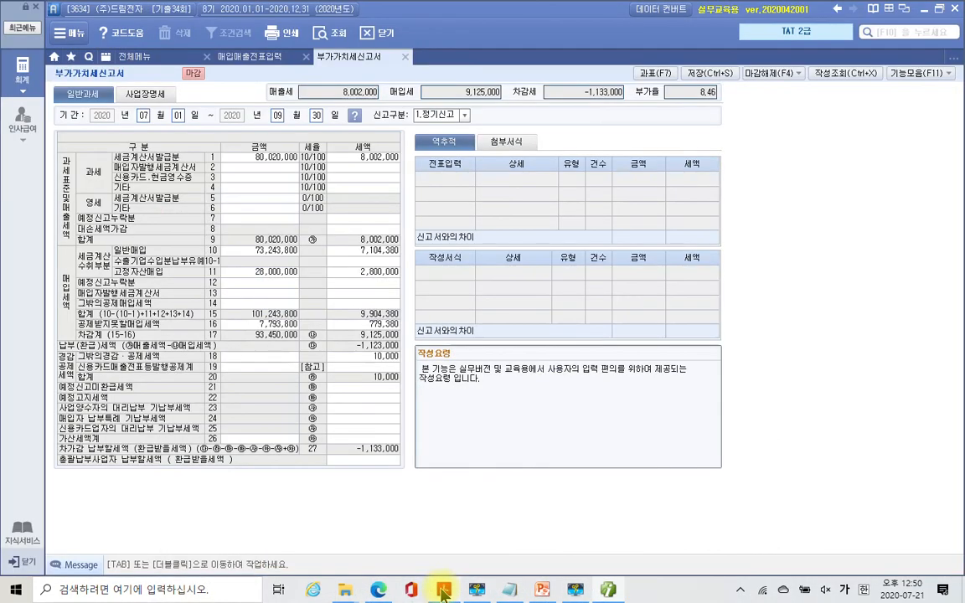
{"action": "mouse_move", "coordinate": [252, 75]}
{"action": "left_mouse_down"}
{"action": "mouse_move", "coordinate": [368, 134]}
{"action": "mouse_move", "coordinate": [399, 138]}
{"action": "left_mouse_up"}
{"action": "left_click_drag", "start_coordinate": [414, 75], "coordinate": [514, 130]}
{"action": "mouse_move", "coordinate": [540, 67]}
{"action": "left_mouse_down"}
{"action": "mouse_move", "coordinate": [577, 118]}
{"action": "mouse_move", "coordinate": [644, 132]}
{"action": "left_mouse_up"}
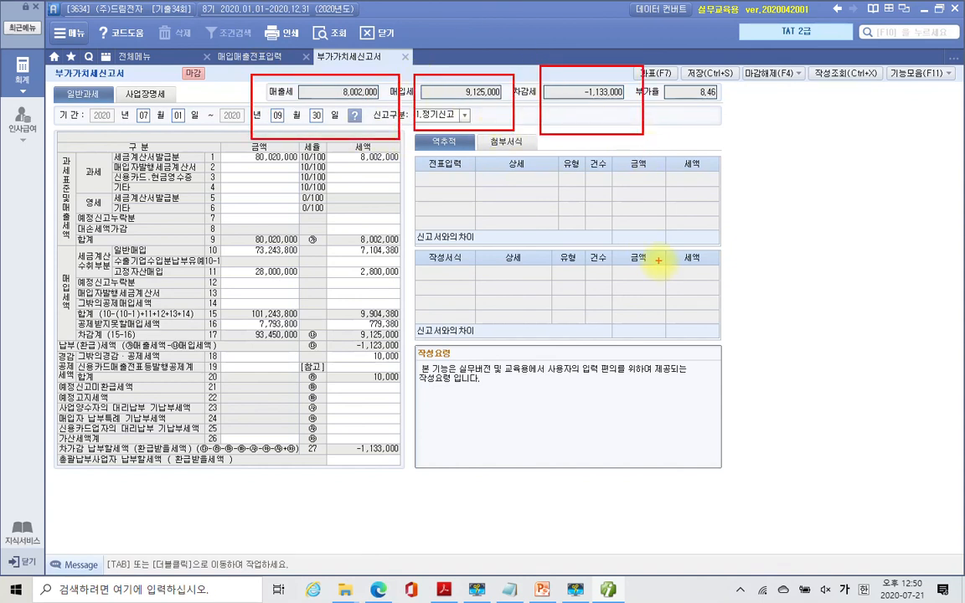
{"action": "left_click_drag", "start_coordinate": [363, 143], "coordinate": [481, 332]}
{"action": "left_click_drag", "start_coordinate": [528, 289], "coordinate": [530, 339]}
{"action": "mouse_move", "coordinate": [564, 271]}
{"action": "left_mouse_down"}
{"action": "mouse_move", "coordinate": [553, 306]}
{"action": "mouse_move", "coordinate": [573, 319]}
{"action": "left_mouse_up"}
{"action": "left_click_drag", "start_coordinate": [530, 368], "coordinate": [569, 391]}
{"action": "mouse_move", "coordinate": [618, 319]}
{"action": "left_mouse_down"}
{"action": "mouse_move", "coordinate": [630, 323]}
{"action": "mouse_move", "coordinate": [641, 368]}
{"action": "left_mouse_up"}
{"action": "left_click_drag", "start_coordinate": [672, 326], "coordinate": [671, 414]}
{"action": "left_click_drag", "start_coordinate": [449, 127], "coordinate": [598, 227]}
{"action": "left_click_drag", "start_coordinate": [662, 182], "coordinate": [659, 237]}
{"action": "left_click_drag", "start_coordinate": [699, 188], "coordinate": [698, 222]}
{"action": "left_click_drag", "start_coordinate": [659, 215], "coordinate": [694, 222]}
{"action": "left_click_drag", "start_coordinate": [645, 260], "coordinate": [690, 285]}
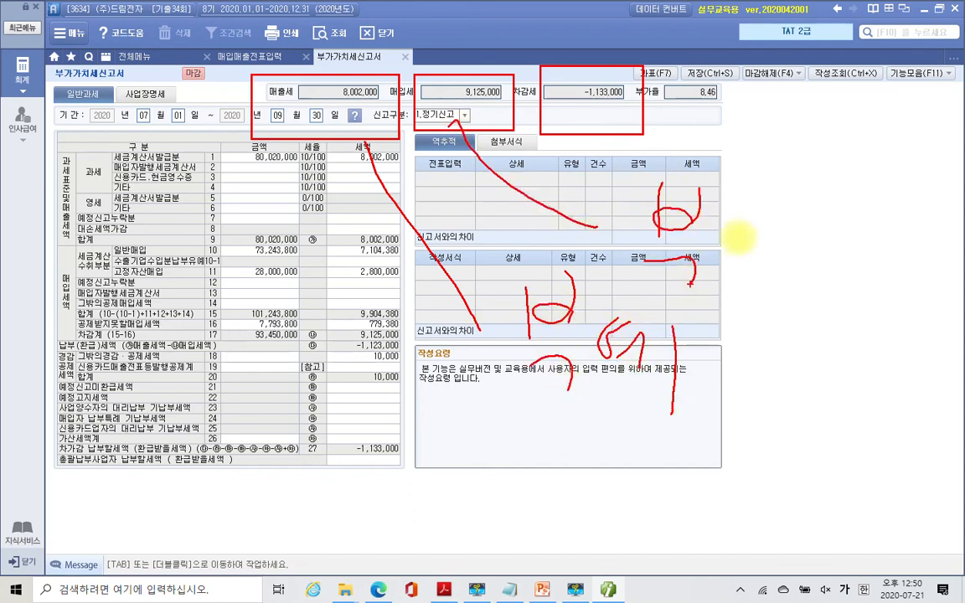
{"action": "mouse_move", "coordinate": [759, 213]}
{"action": "left_mouse_down"}
{"action": "mouse_move", "coordinate": [754, 264]}
{"action": "mouse_move", "coordinate": [779, 235]}
{"action": "mouse_move", "coordinate": [783, 274]}
{"action": "left_mouse_up"}
{"action": "mouse_move", "coordinate": [788, 252]}
{"action": "left_mouse_down"}
{"action": "mouse_move", "coordinate": [828, 224]}
{"action": "mouse_move", "coordinate": [809, 338]}
{"action": "left_mouse_up"}
{"action": "mouse_move", "coordinate": [623, 126]}
{"action": "left_mouse_down"}
{"action": "mouse_move", "coordinate": [753, 156]}
{"action": "mouse_move", "coordinate": [796, 156]}
{"action": "mouse_move", "coordinate": [848, 130]}
{"action": "mouse_move", "coordinate": [863, 145]}
{"action": "left_mouse_up"}
{"action": "left_click_drag", "start_coordinate": [842, 149], "coordinate": [840, 185]}
{"action": "mouse_move", "coordinate": [878, 116]}
{"action": "left_mouse_down"}
{"action": "mouse_move", "coordinate": [903, 142]}
{"action": "mouse_move", "coordinate": [894, 191]}
{"action": "left_mouse_up"}
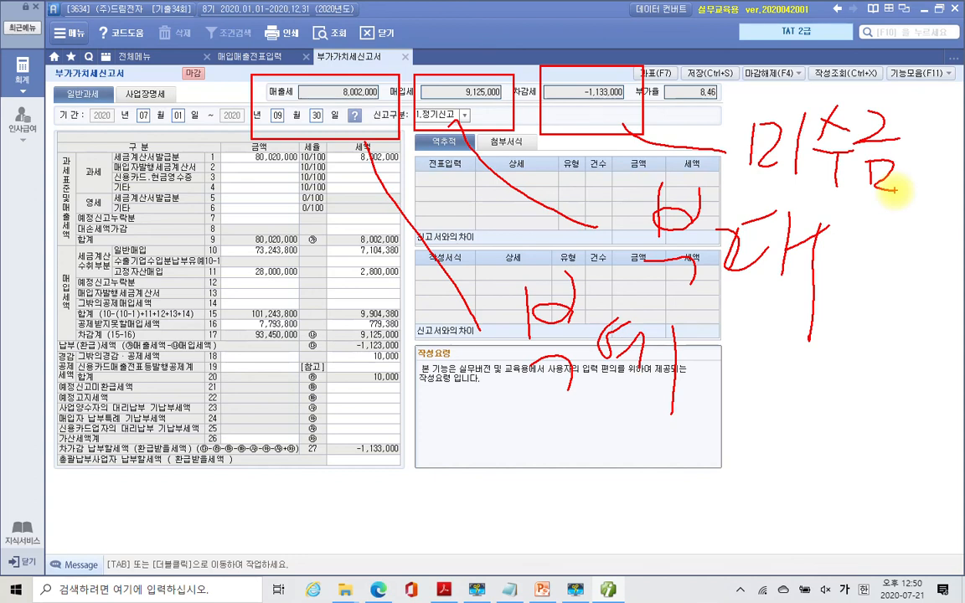
{"action": "key", "text": "Escape"}
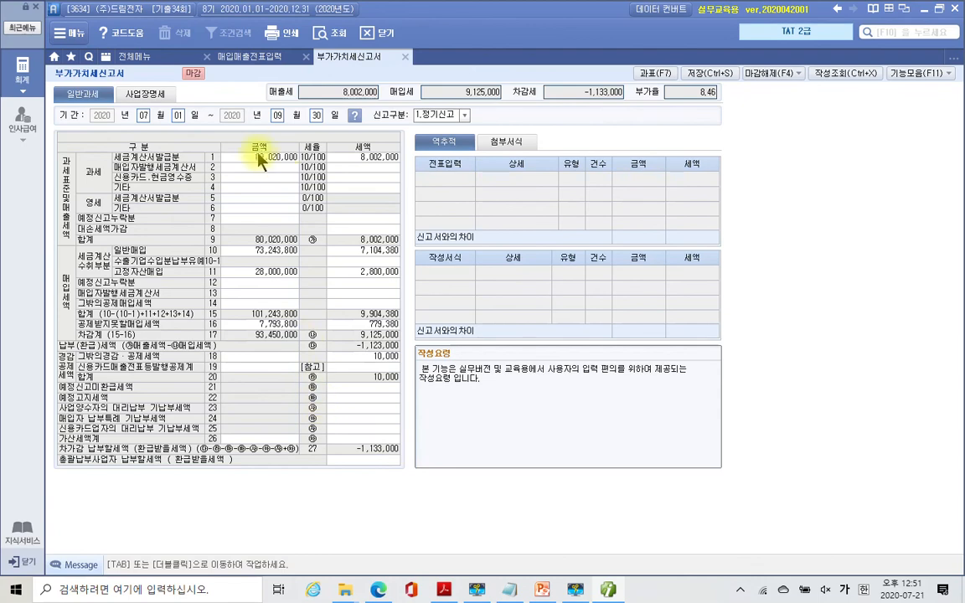
- Start a general journal voucher dated September 30 with a debit first line
{"action": "left_click", "coordinate": [126, 55]}
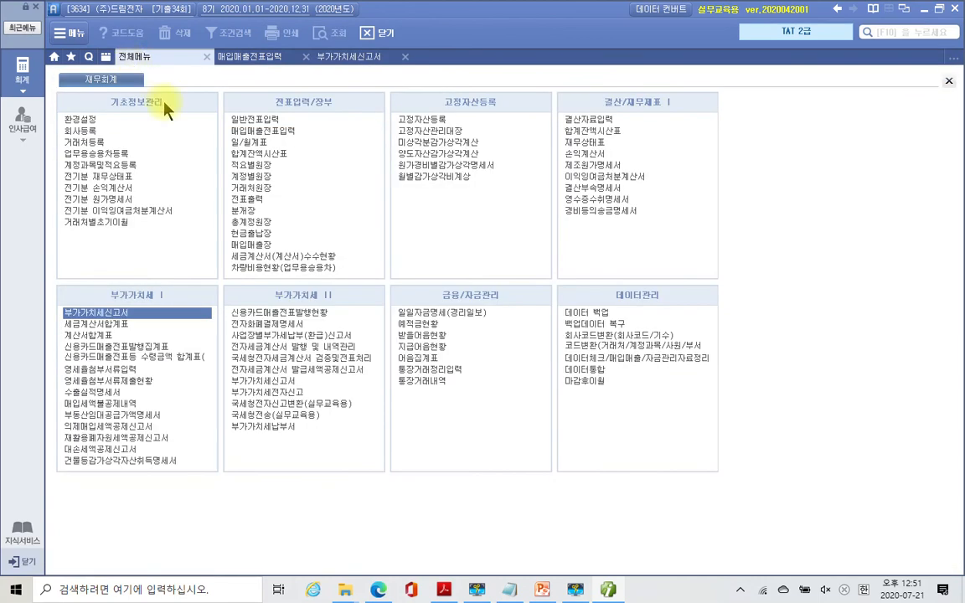
{"action": "left_click", "coordinate": [243, 121]}
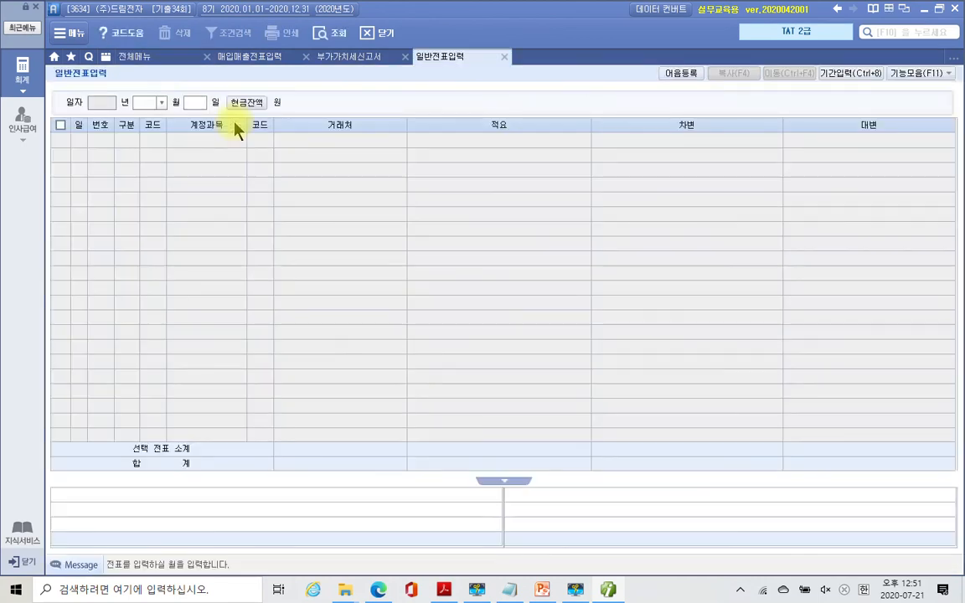
{"action": "type", "text": "9"}
{"action": "key", "text": "Return"}
{"action": "type", "text": "30"}
{"action": "key", "text": "Return"}
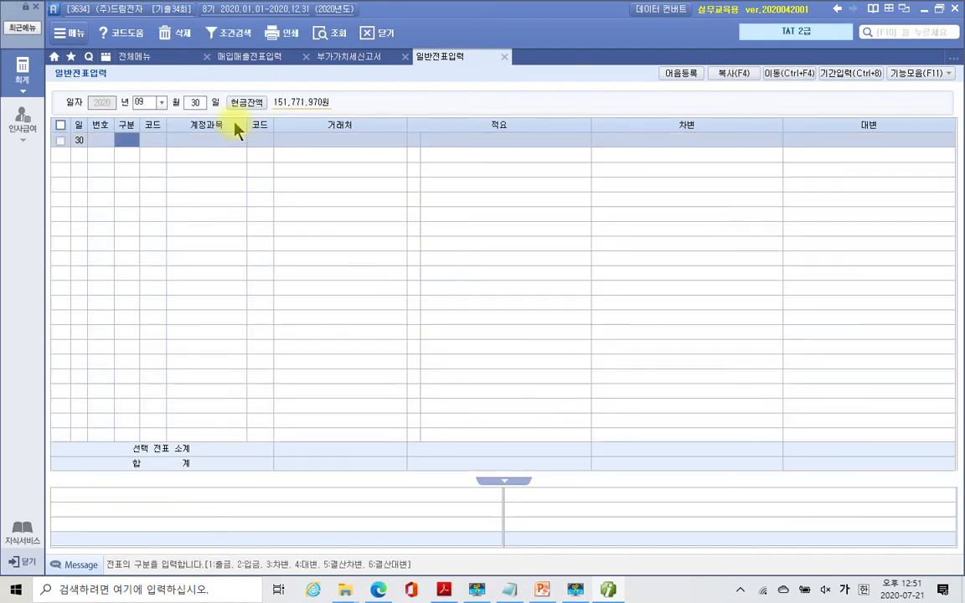
{"action": "key", "text": "Return"}
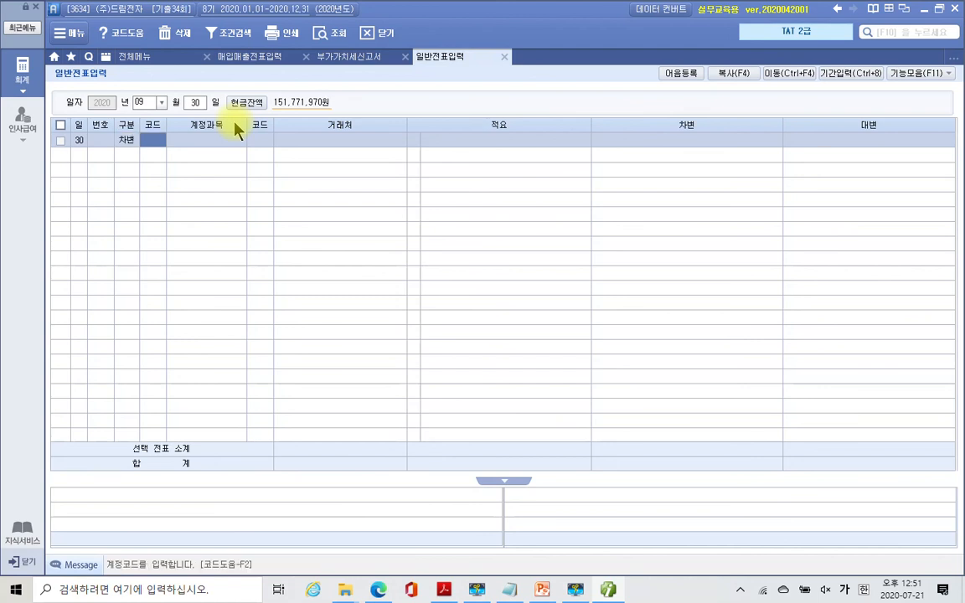
- Debit 255 부가세예수금 for 8,002,000, checked against the VAT return
{"action": "type", "text": "부가"}
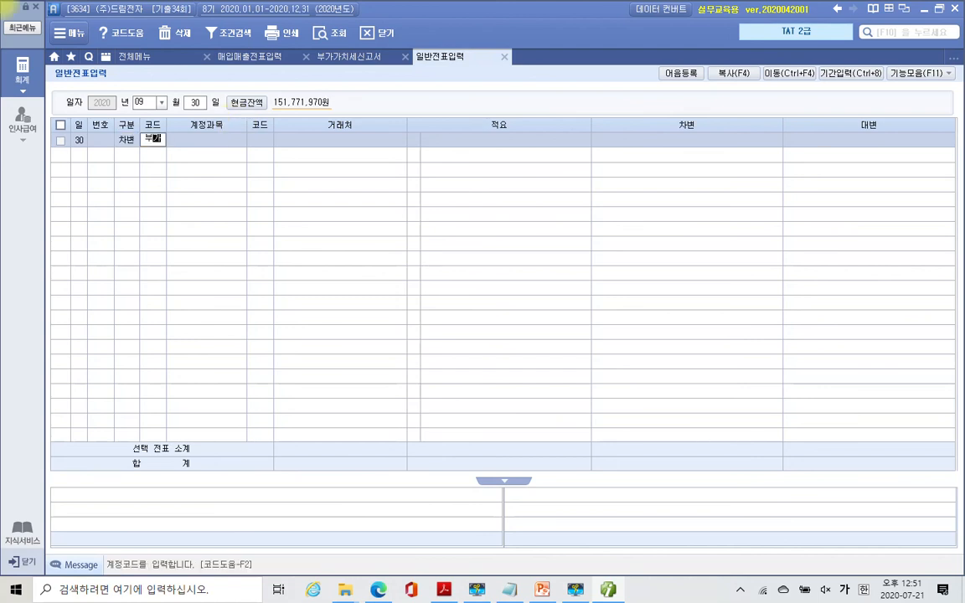
{"action": "key", "text": "Return"}
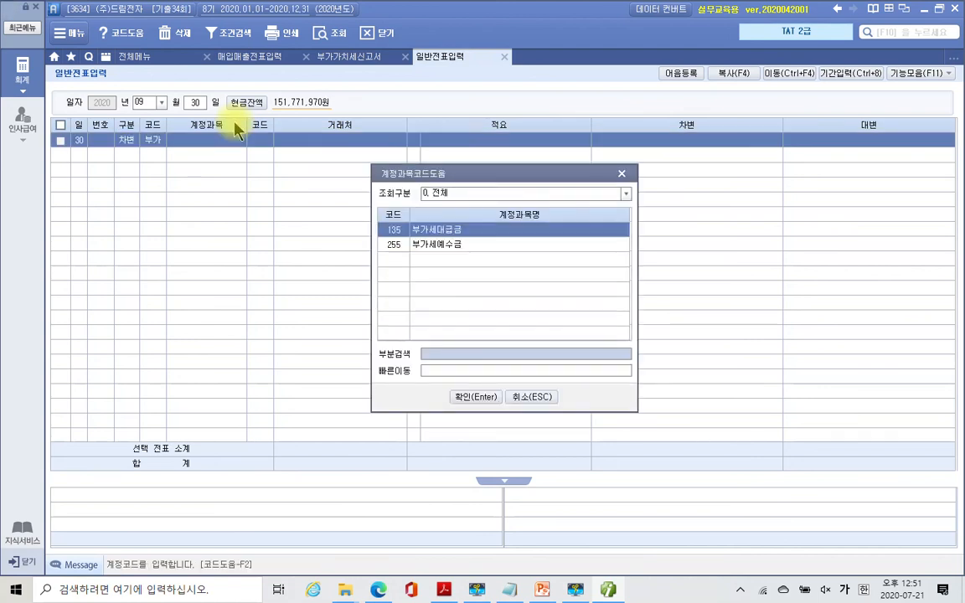
{"action": "key", "text": "Down"}
{"action": "key", "text": "Return"}
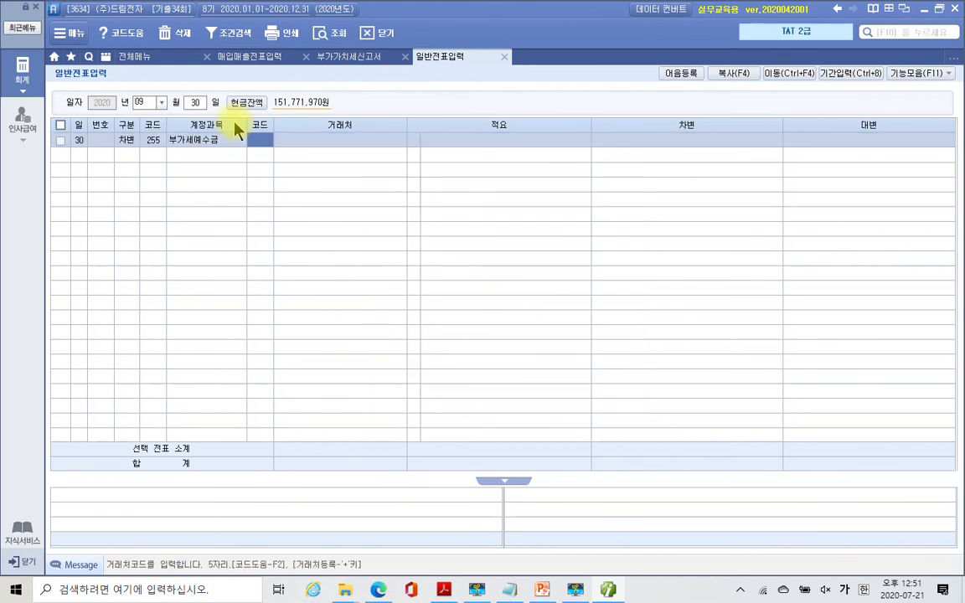
{"action": "key", "text": "Return"}
{"action": "key", "text": "Return"}
{"action": "key", "text": "Return"}
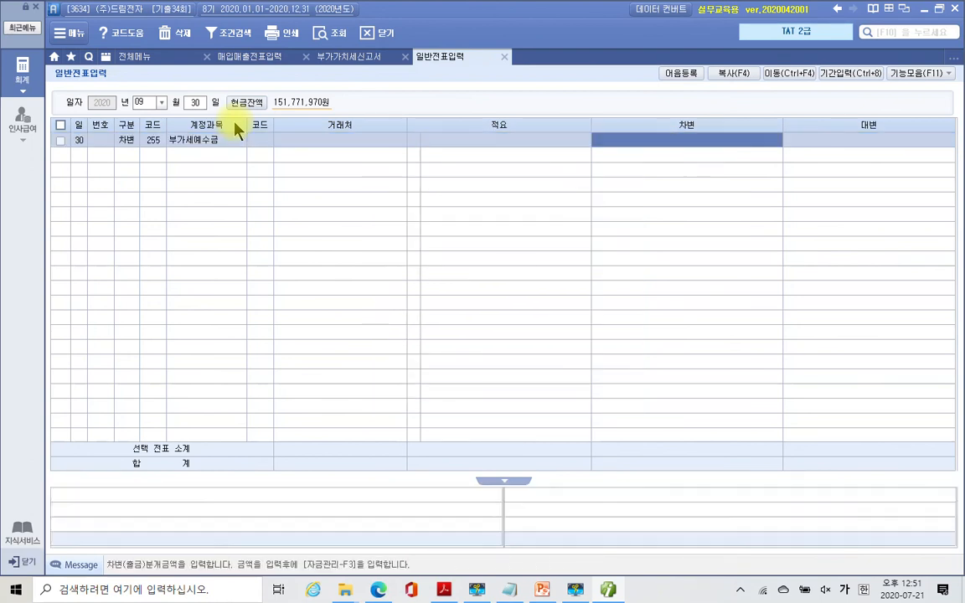
{"action": "left_click", "coordinate": [338, 58]}
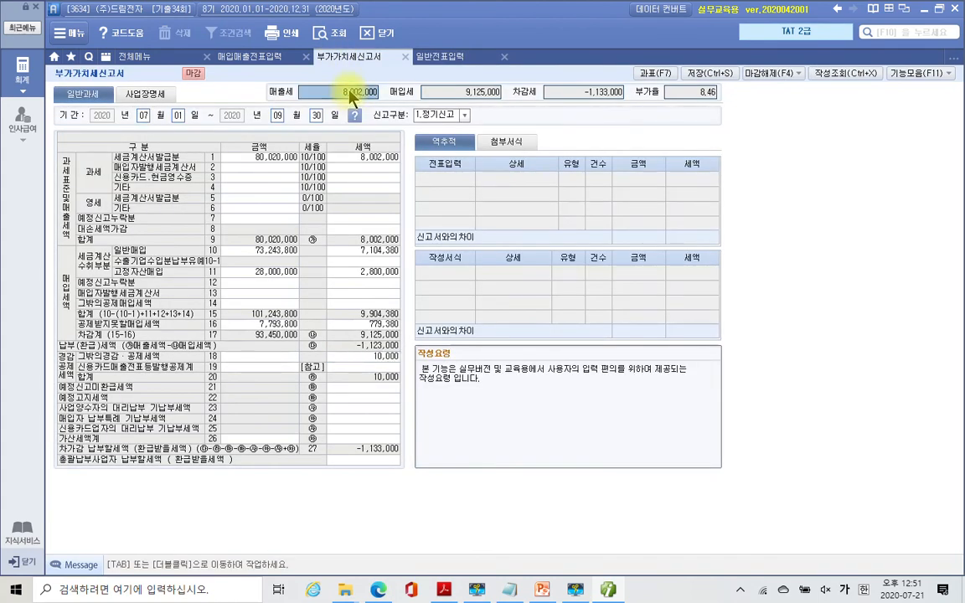
{"action": "left_click", "coordinate": [452, 59]}
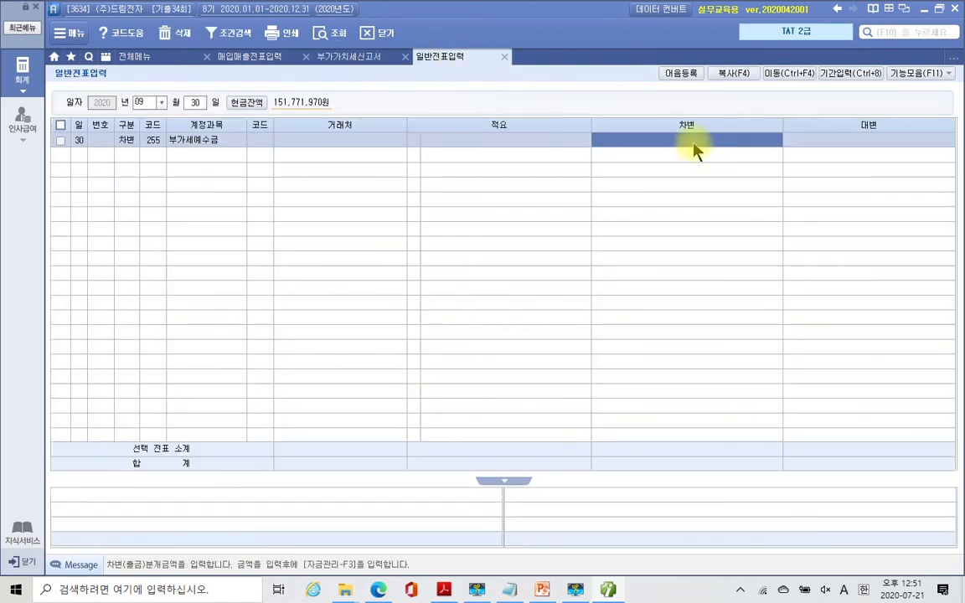
{"action": "type", "text": "8002000"}
{"action": "key", "text": "Return"}
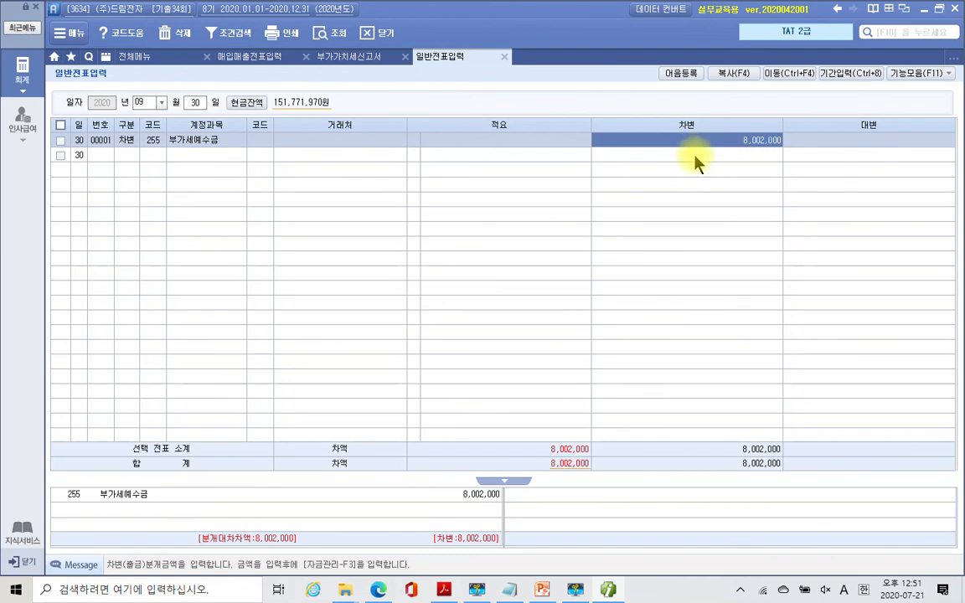
- Add a second line as a credit to 135 부가세대급금
{"action": "left_click", "coordinate": [129, 158]}
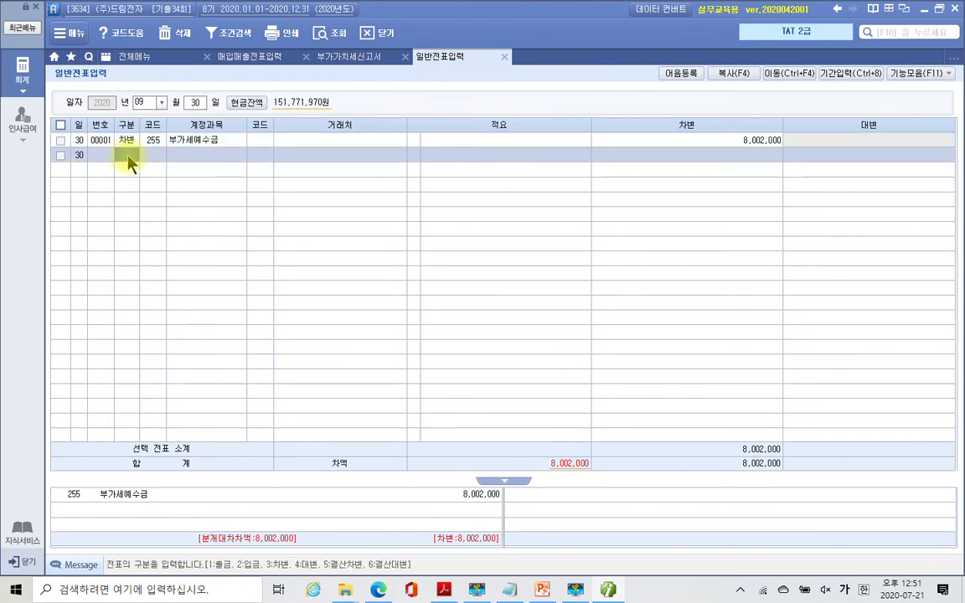
{"action": "type", "text": "4"}
{"action": "key", "text": "Return"}
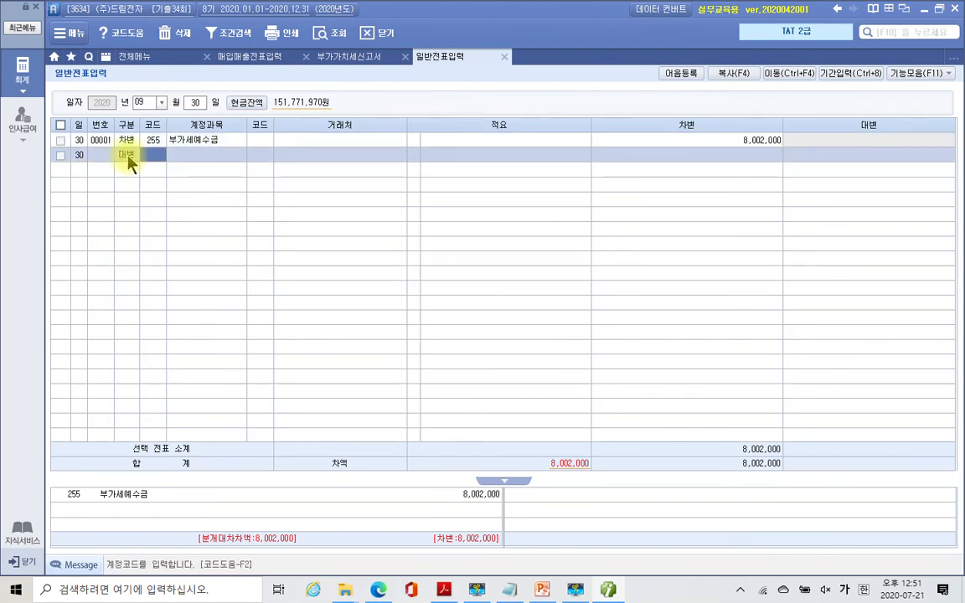
{"action": "type", "text": "부가"}
{"action": "key", "text": "Return"}
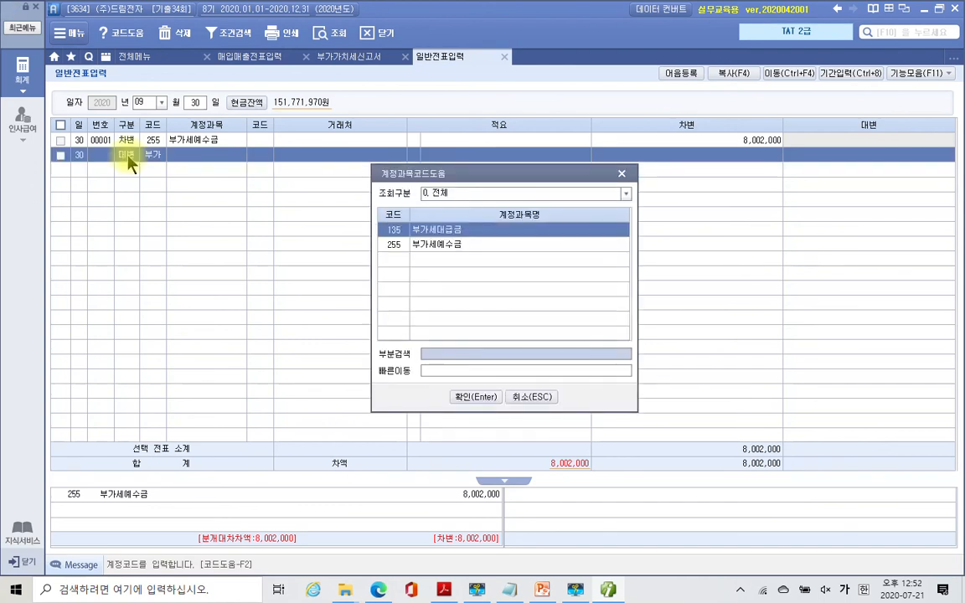
{"action": "key", "text": "Down"}
{"action": "key", "text": "Up"}
{"action": "key", "text": "Return"}
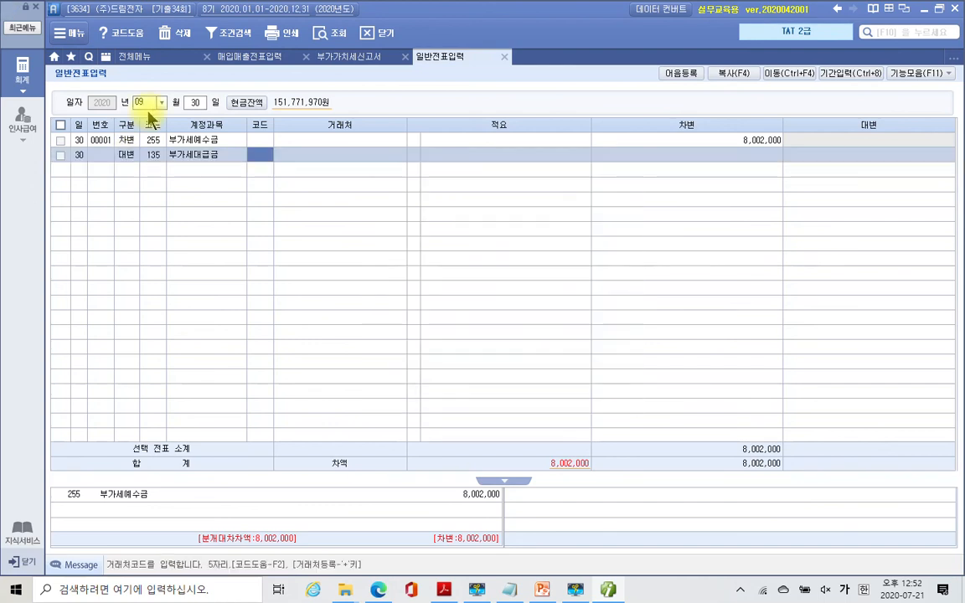
{"action": "key", "text": "Return"}
{"action": "key", "text": "Return"}
{"action": "key", "text": "Return"}
{"action": "key", "text": "Return"}
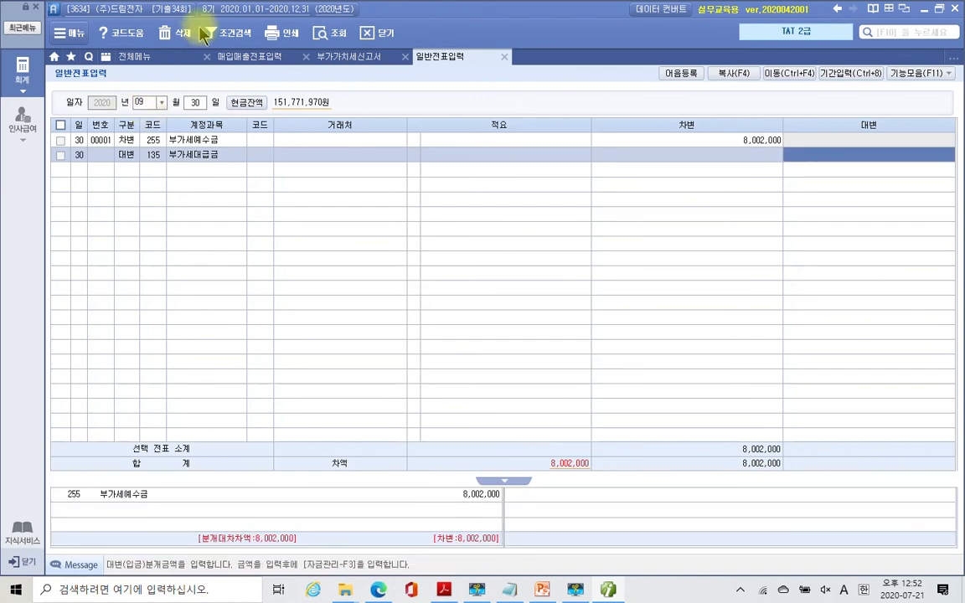
- Check the 9,125,000 input VAT total and enter it as the credit amount
{"action": "left_click", "coordinate": [343, 59]}
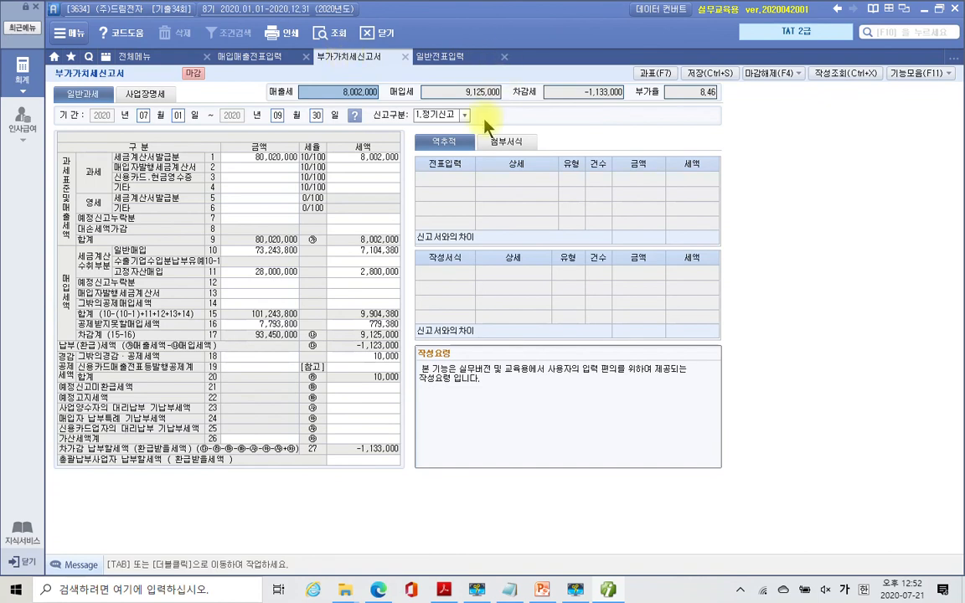
{"action": "left_click", "coordinate": [472, 94]}
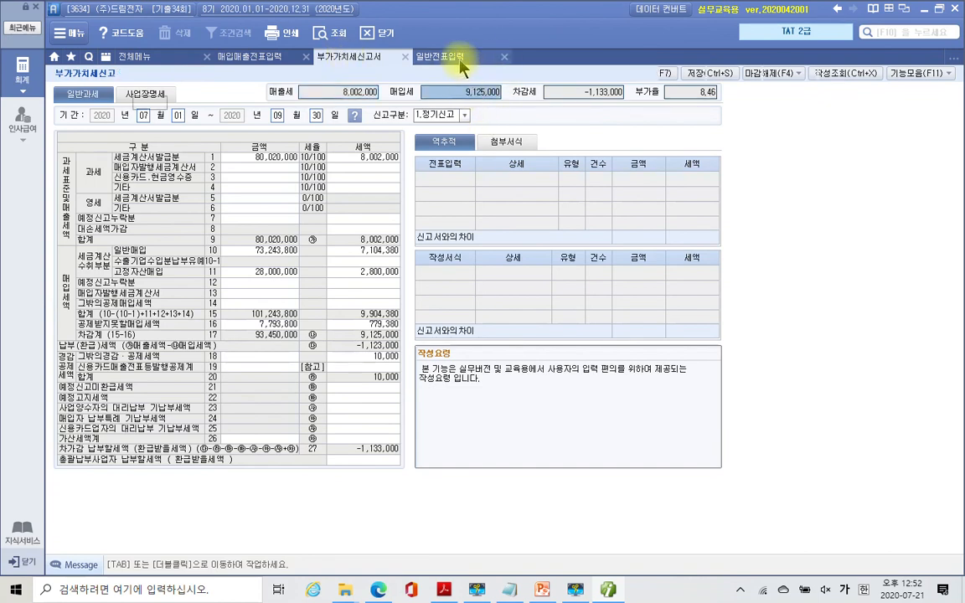
{"action": "left_click", "coordinate": [440, 56]}
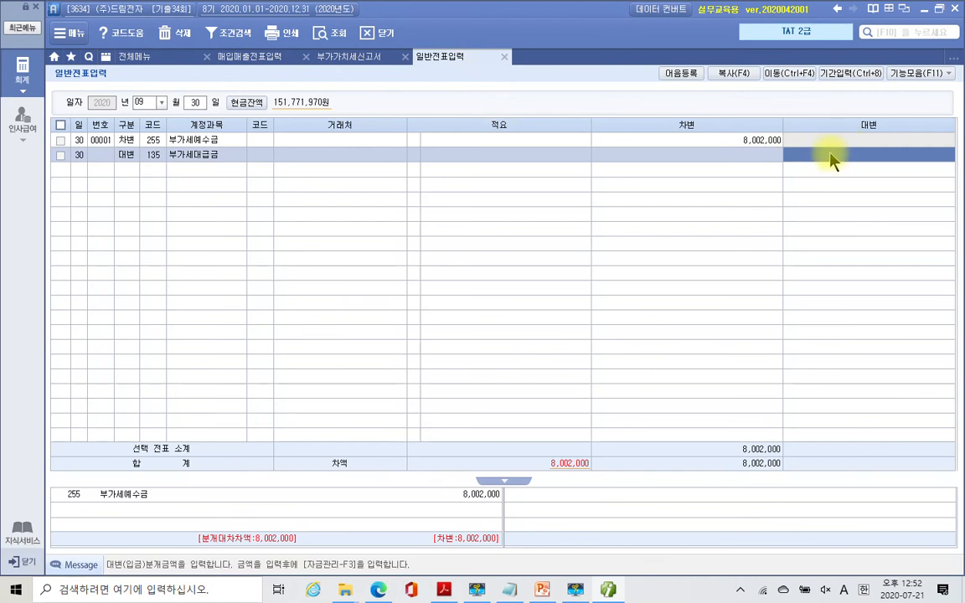
{"action": "type", "text": "9125000"}
{"action": "key", "text": "Return"}
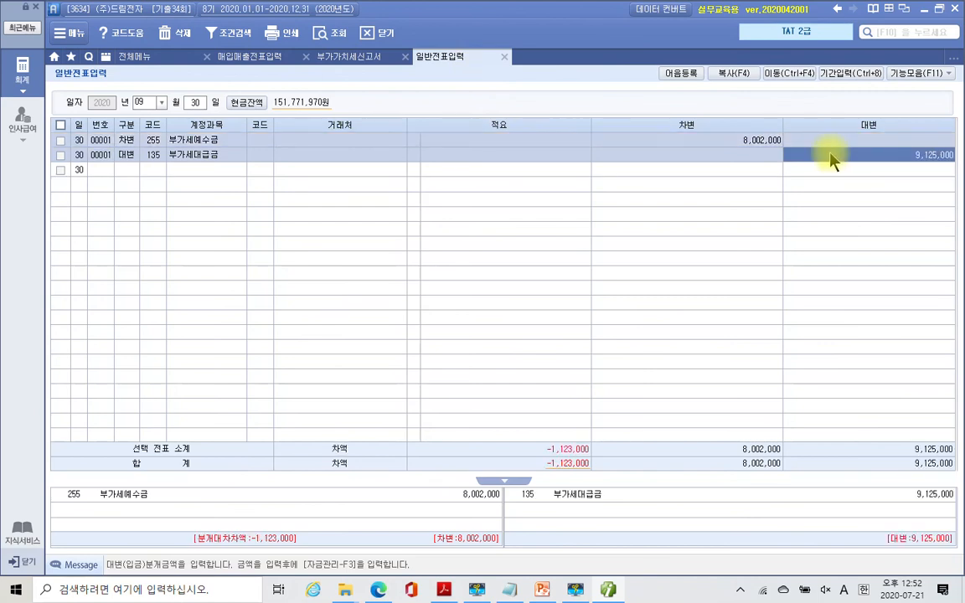
{"action": "key", "text": "Return"}
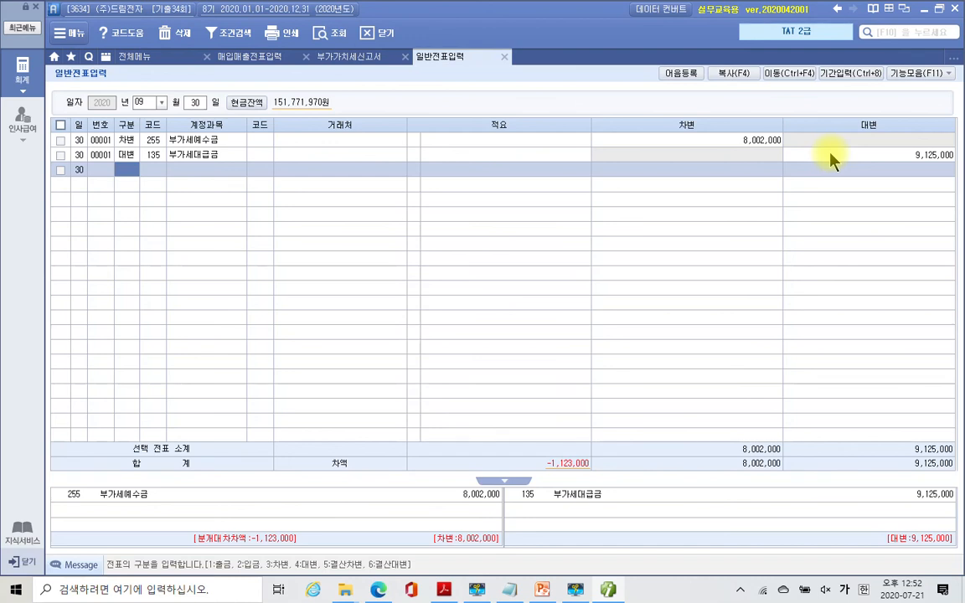
- Add a credit line to 930 잡이익 for 10,000
{"action": "type", "text": "4"}
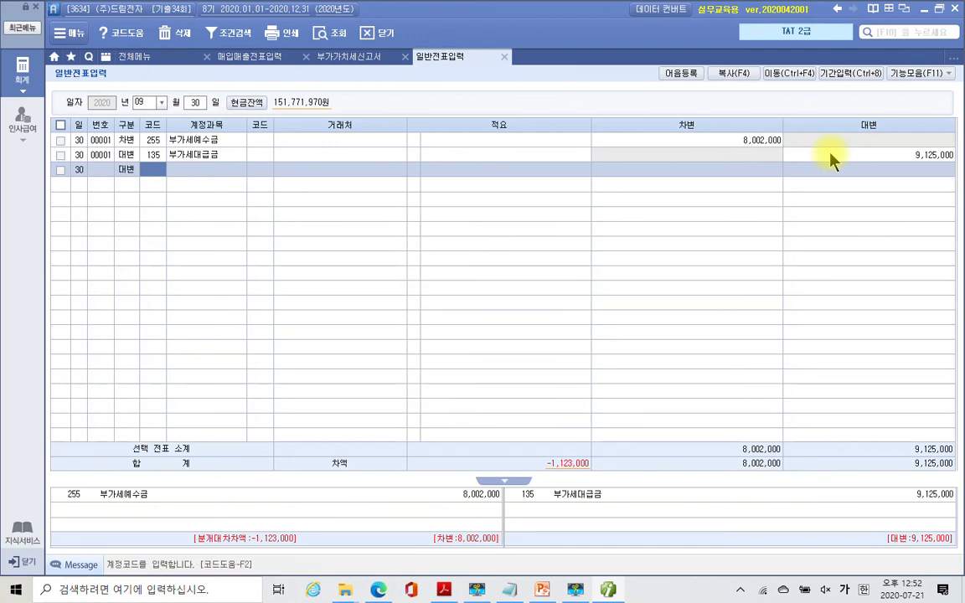
{"action": "type", "text": "930"}
{"action": "key", "text": "Return"}
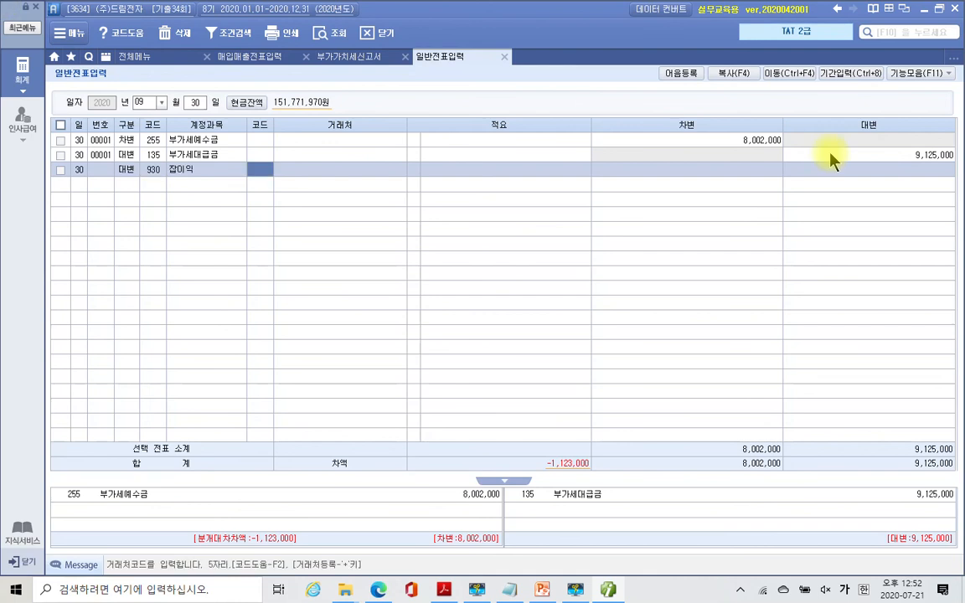
{"action": "key", "text": "Return"}
{"action": "key", "text": "Return"}
{"action": "key", "text": "Return"}
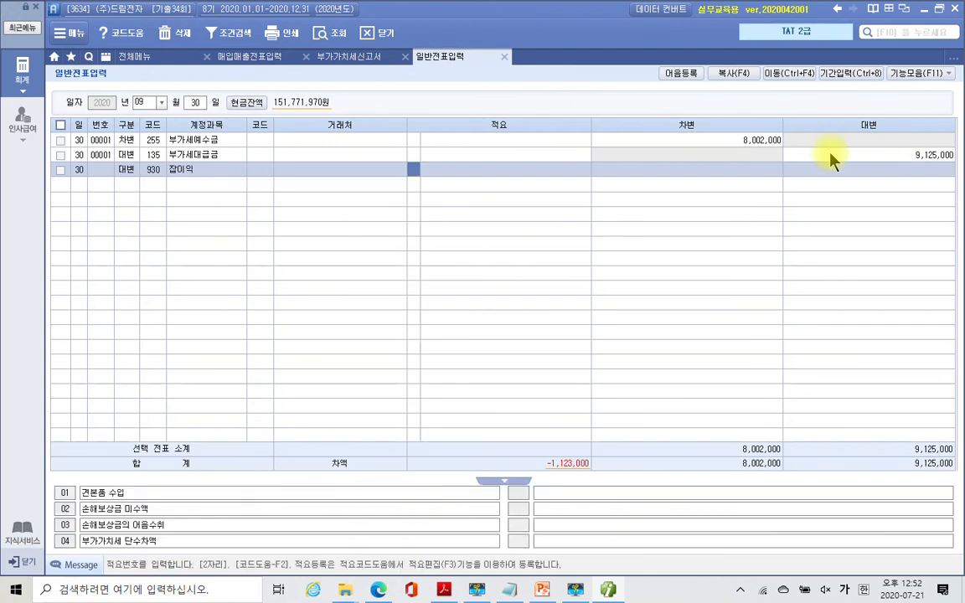
{"action": "type", "text": "100000"}
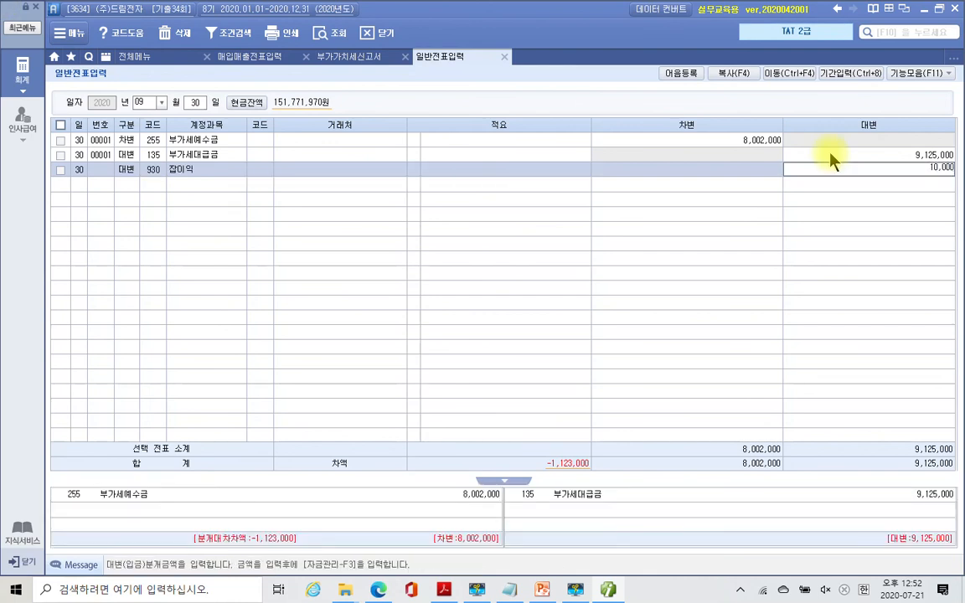
{"action": "key", "text": "Return"}
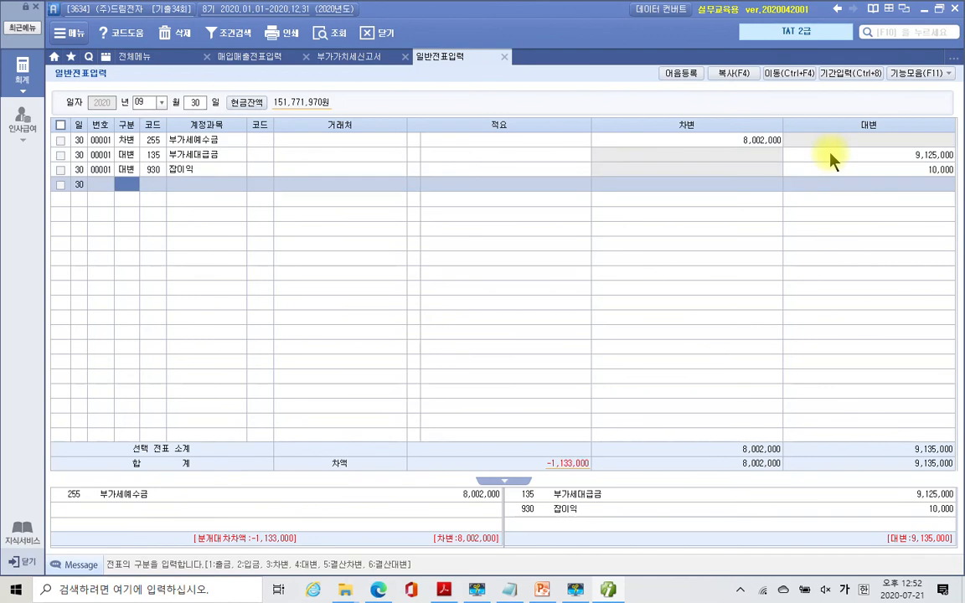
- Add a debit line to 120 미수금 for 역삼세무서, 1,133,000, balancing the voucher
{"action": "type", "text": "3"}
{"action": "key", "text": "Return"}
{"action": "type", "text": "미수"}
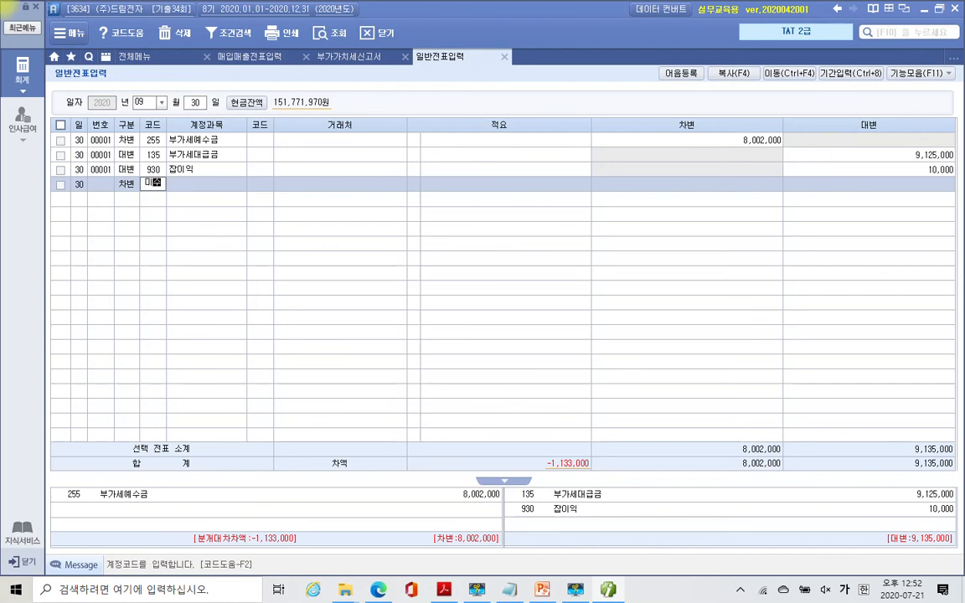
{"action": "key", "text": "Return"}
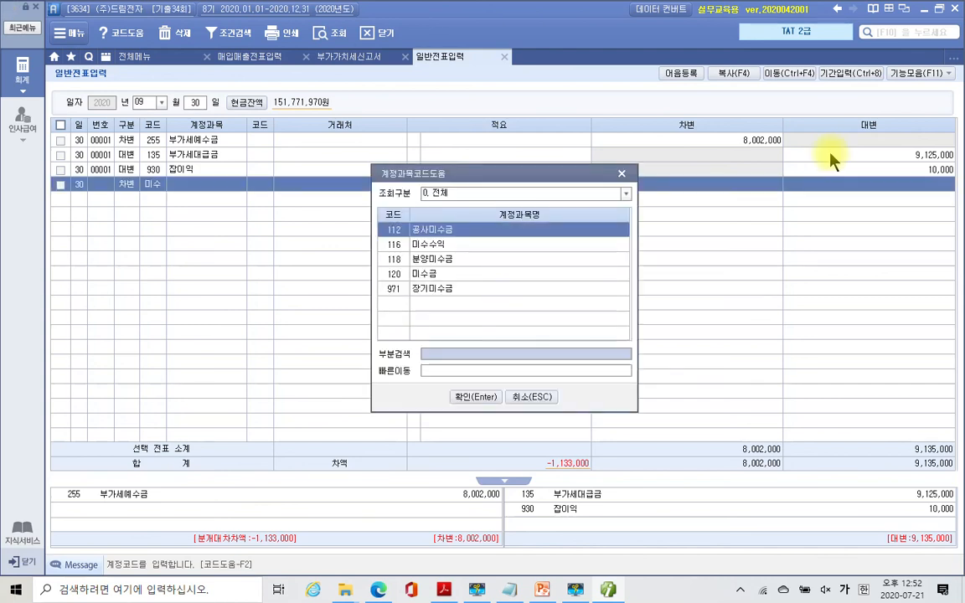
{"action": "key", "text": "Down"}
{"action": "key", "text": "Down"}
{"action": "key", "text": "Down"}
{"action": "key", "text": "Return"}
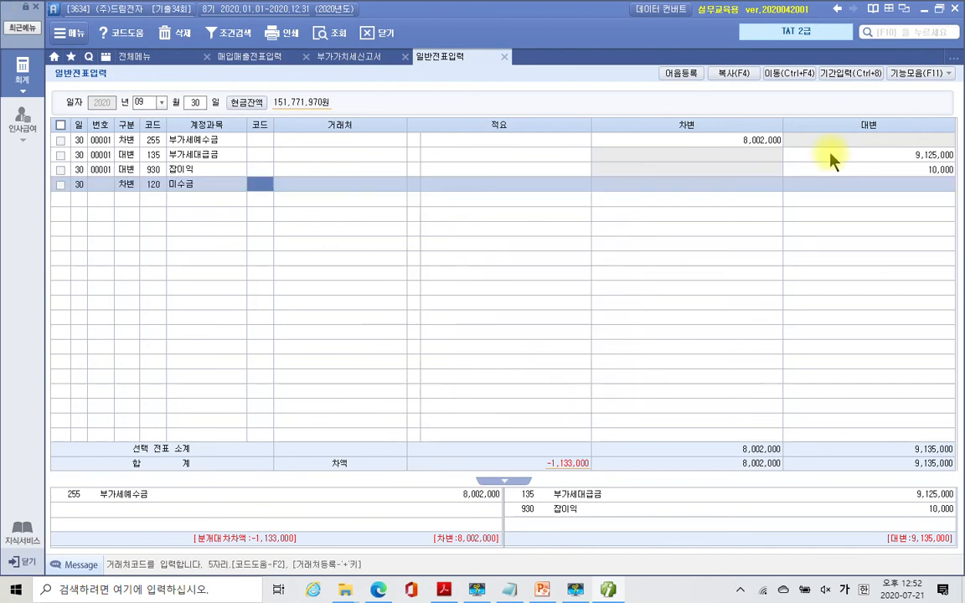
{"action": "type", "text": "역삼"}
{"action": "key", "text": "Return"}
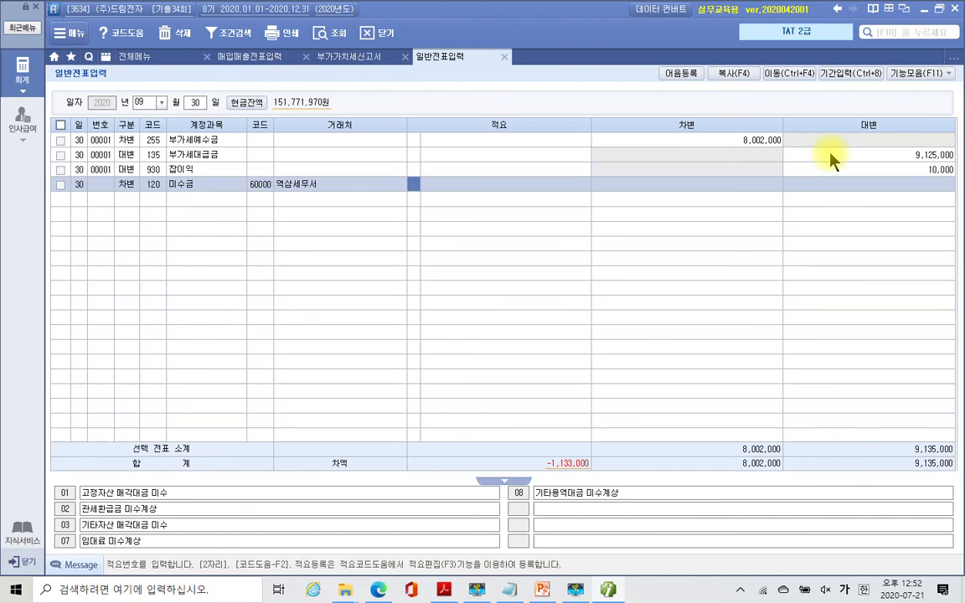
{"action": "key", "text": "Return"}
{"action": "key", "text": "Return"}
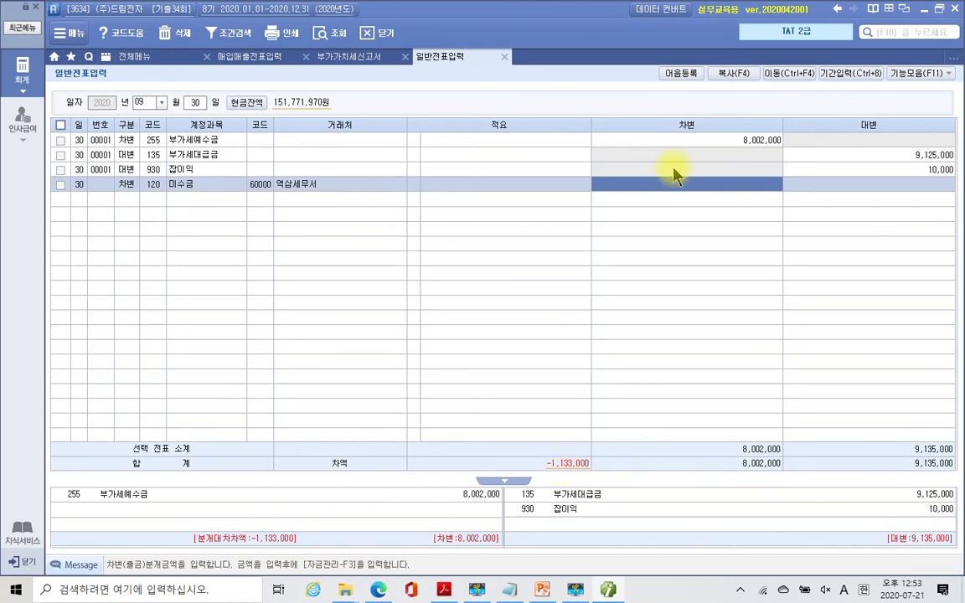
{"action": "type", "text": "1133000"}
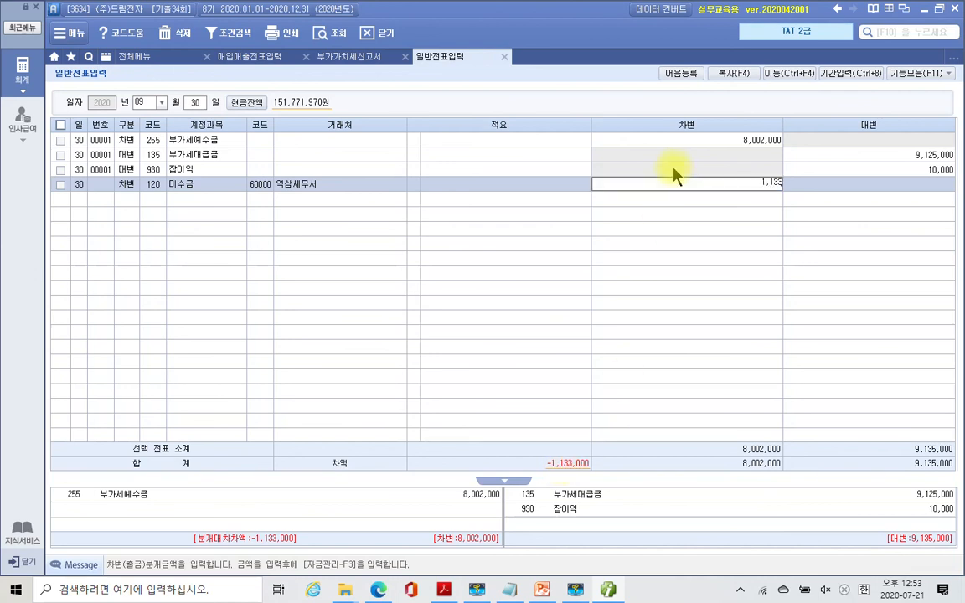
{"action": "key", "text": "Return"}
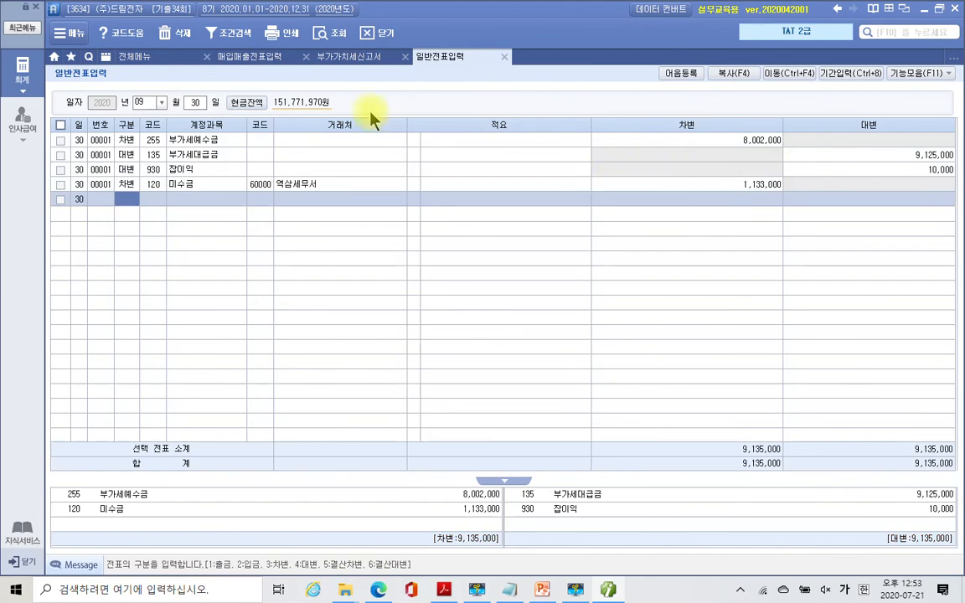
{"action": "left_click", "coordinate": [328, 56]}
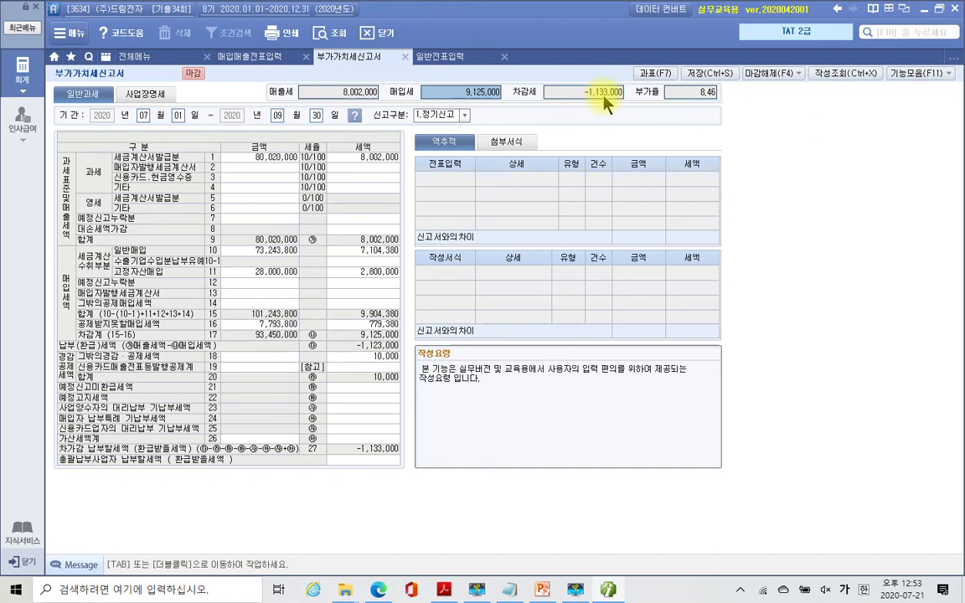
{"action": "left_click", "coordinate": [450, 58]}
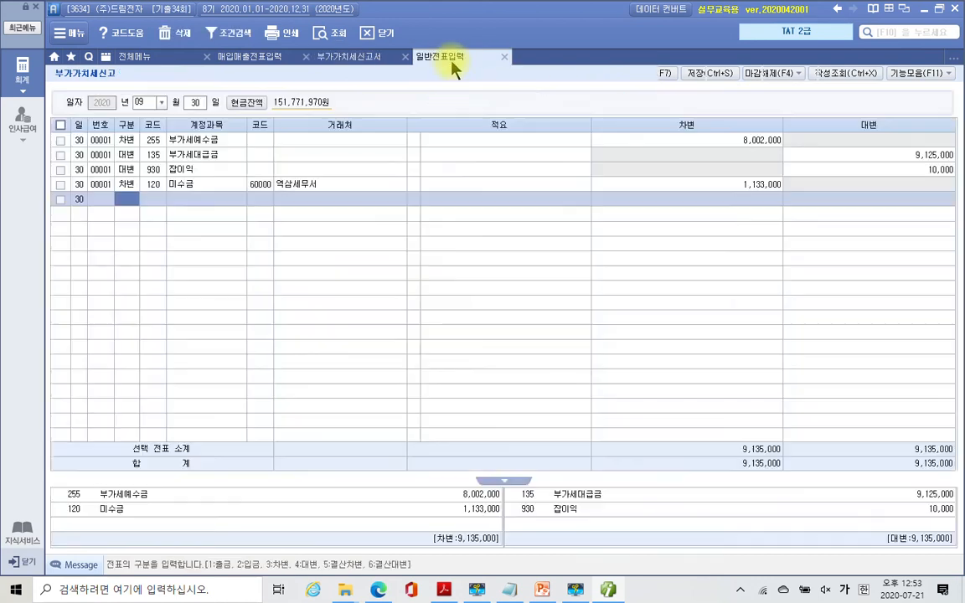
{"action": "left_click", "coordinate": [719, 188]}
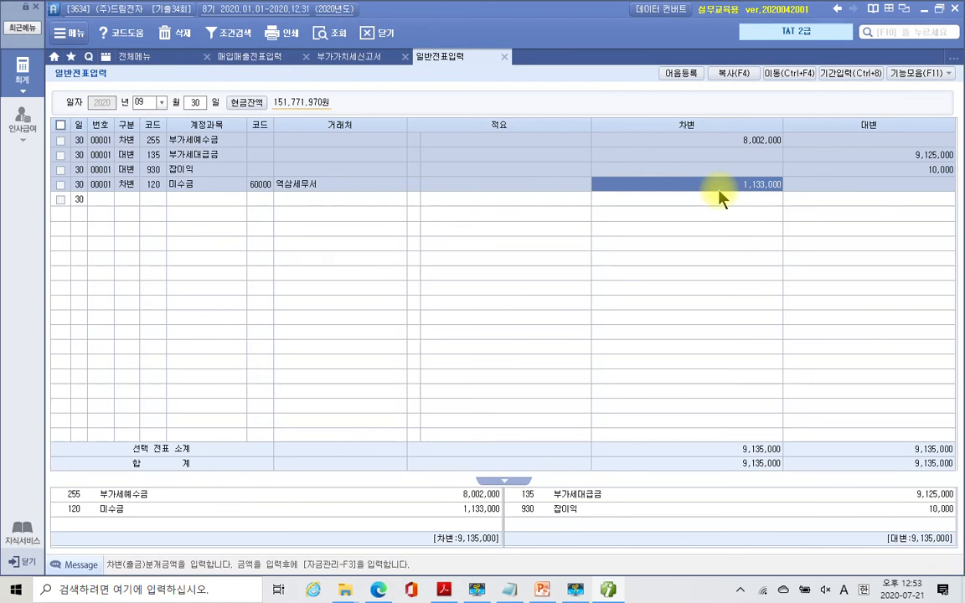
{"action": "mouse_move", "coordinate": [53, 130]}
{"action": "left_mouse_down"}
{"action": "mouse_move", "coordinate": [431, 209]}
{"action": "mouse_move", "coordinate": [955, 201]}
{"action": "left_mouse_up"}
{"action": "mouse_move", "coordinate": [576, 592]}
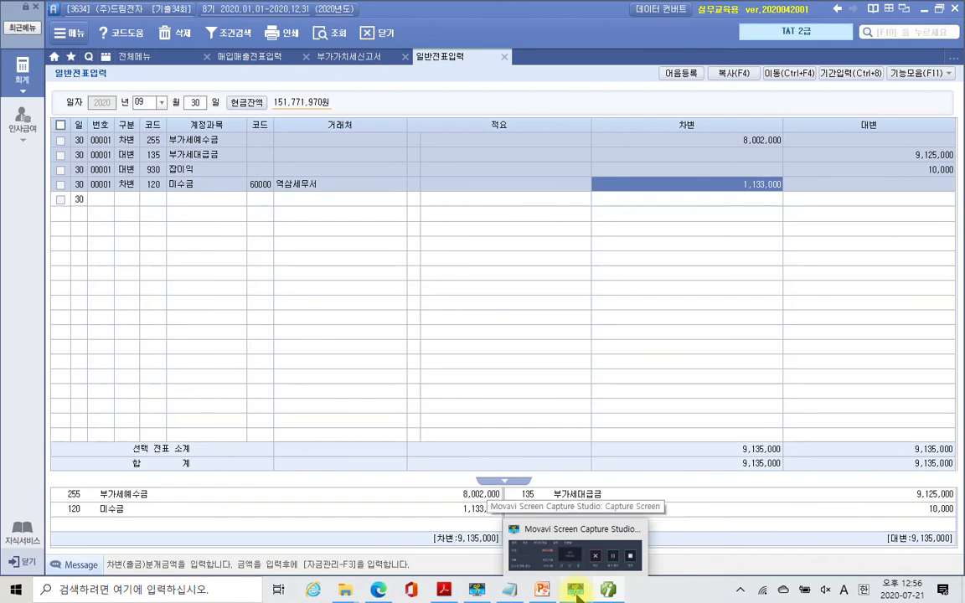
{"action": "left_click", "coordinate": [576, 592]}
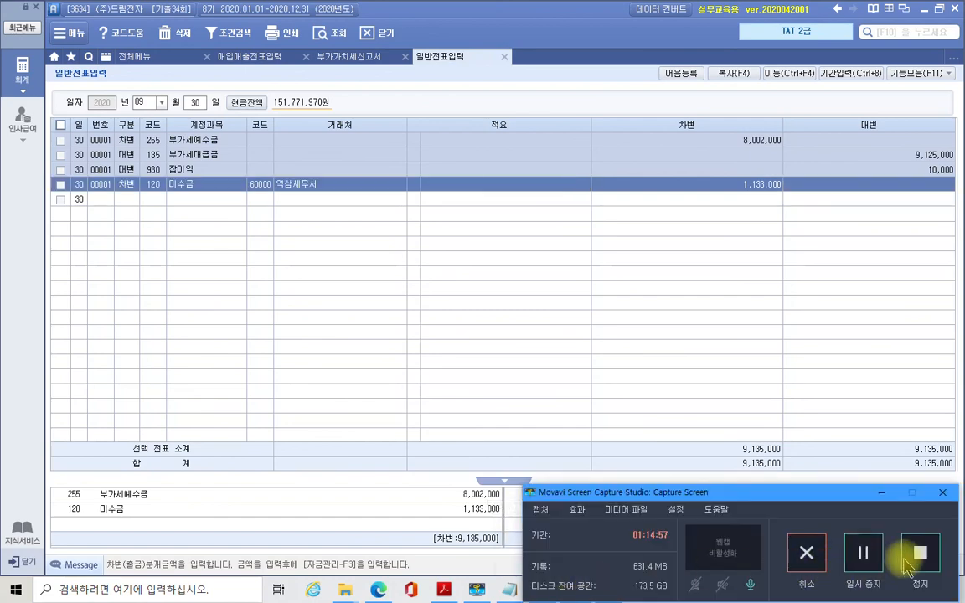